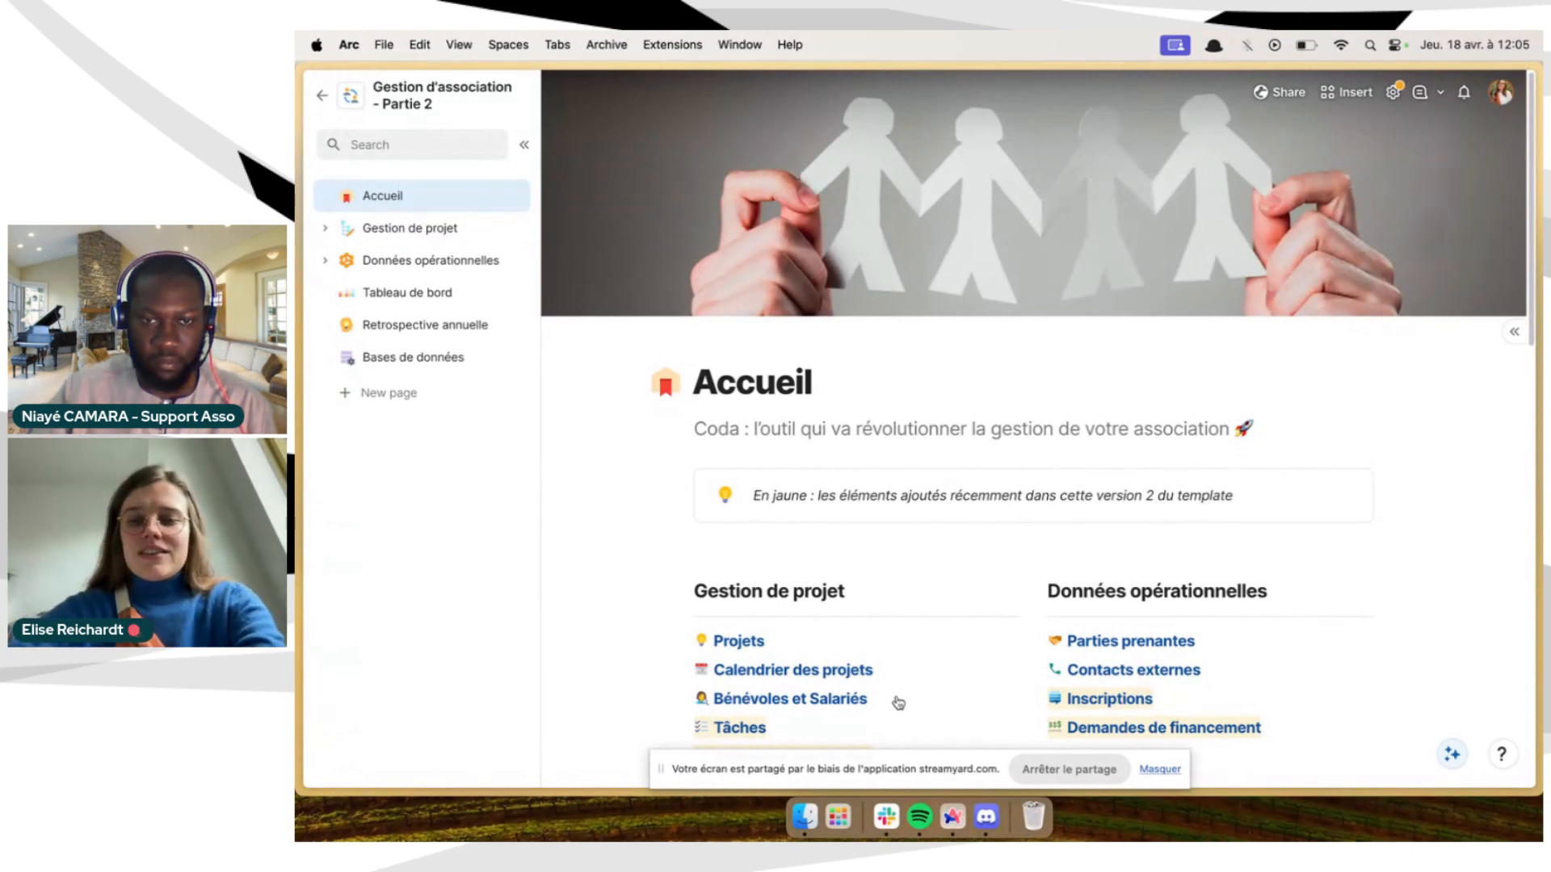
Hide the screen-sharing notice and look over the Gestion de projet, Données opérationnelles and Piloter l'activité links on the Accueil page
left_click(1162, 769)
scroll(1011, 590, "down", 1)
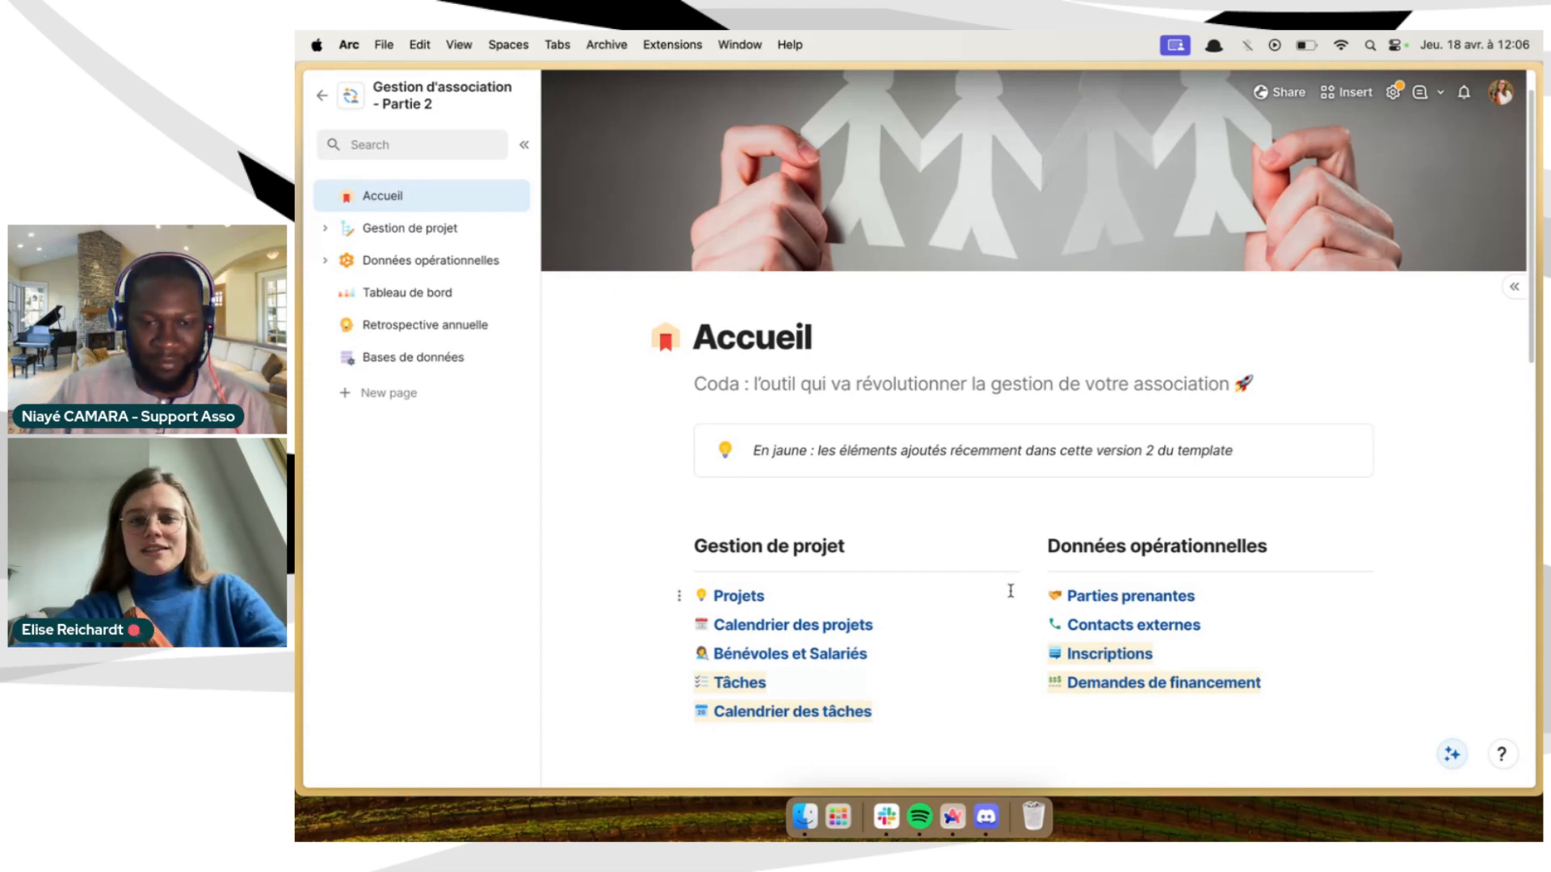
scroll(1011, 590, "down", 3)
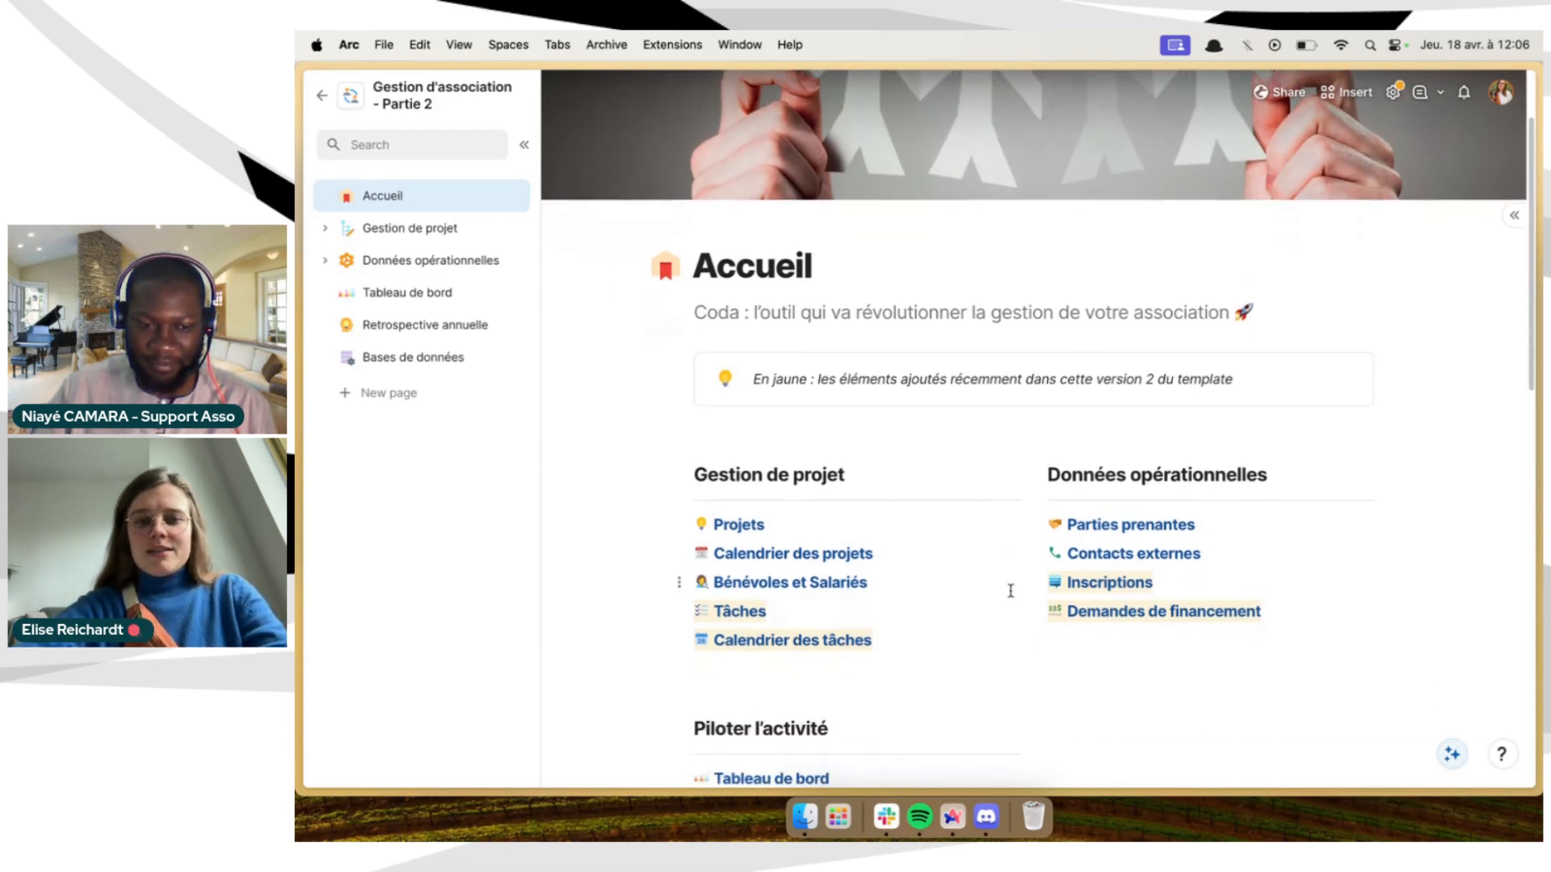
scroll(1011, 591, "down", 1)
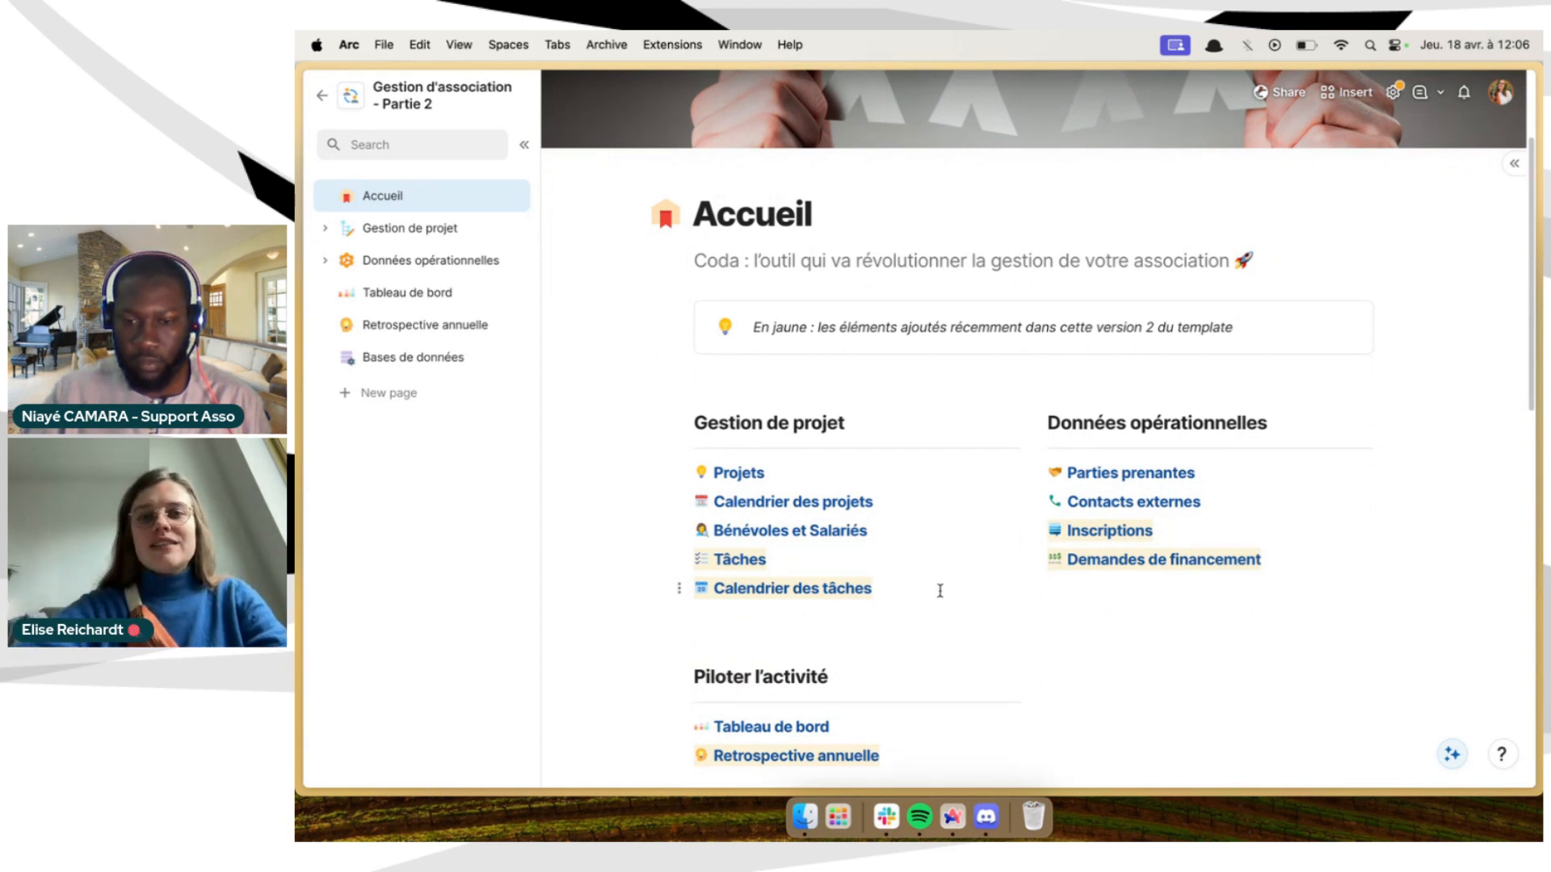
scroll(1044, 387, "down", 2)
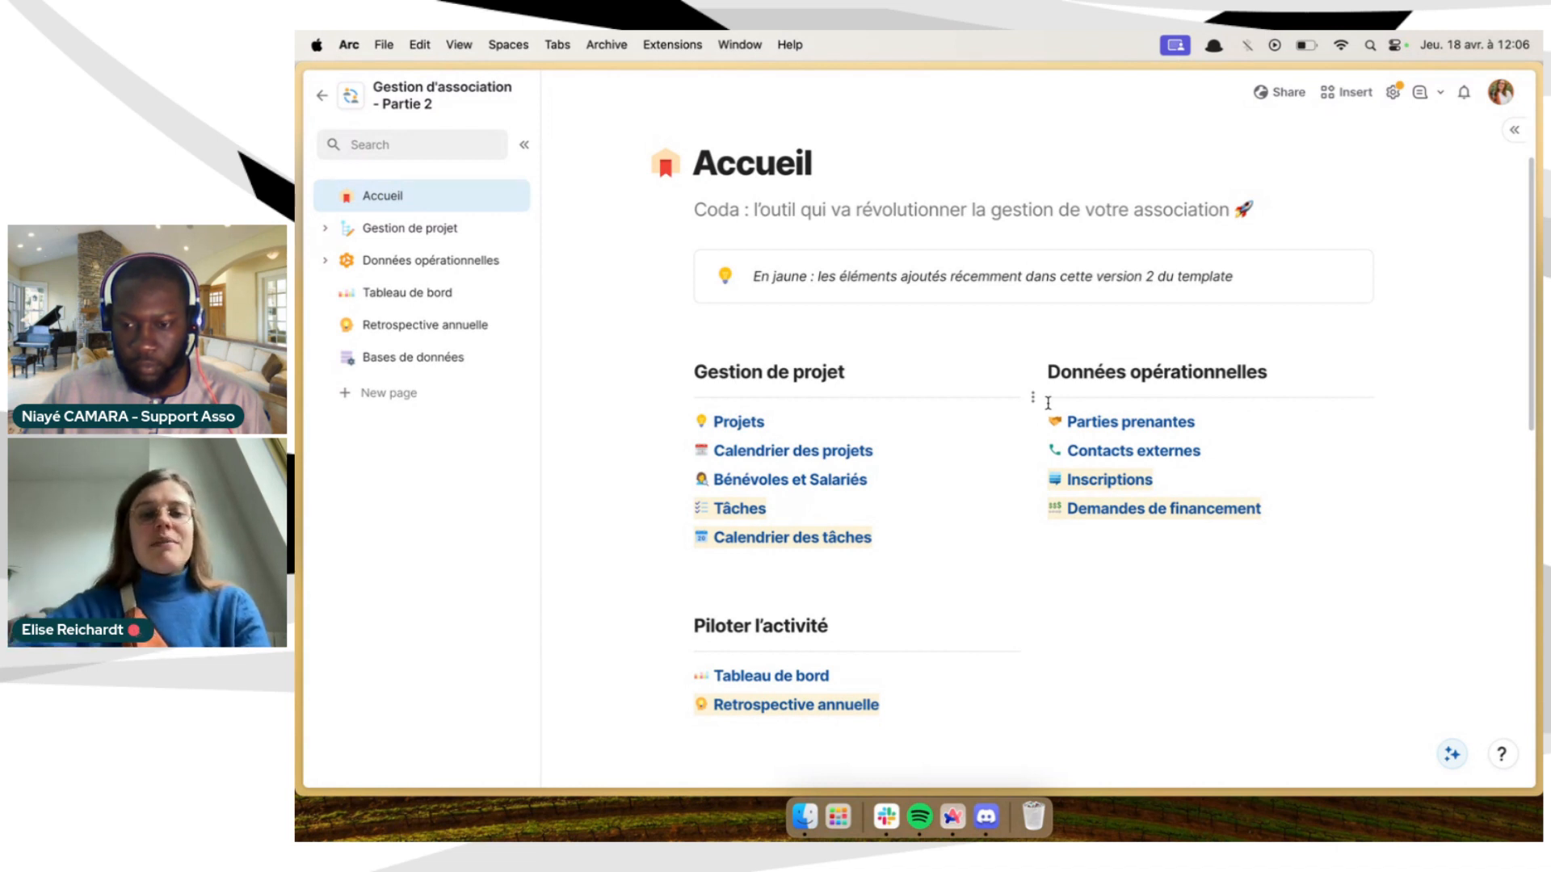
scroll(886, 546, "down", 1)
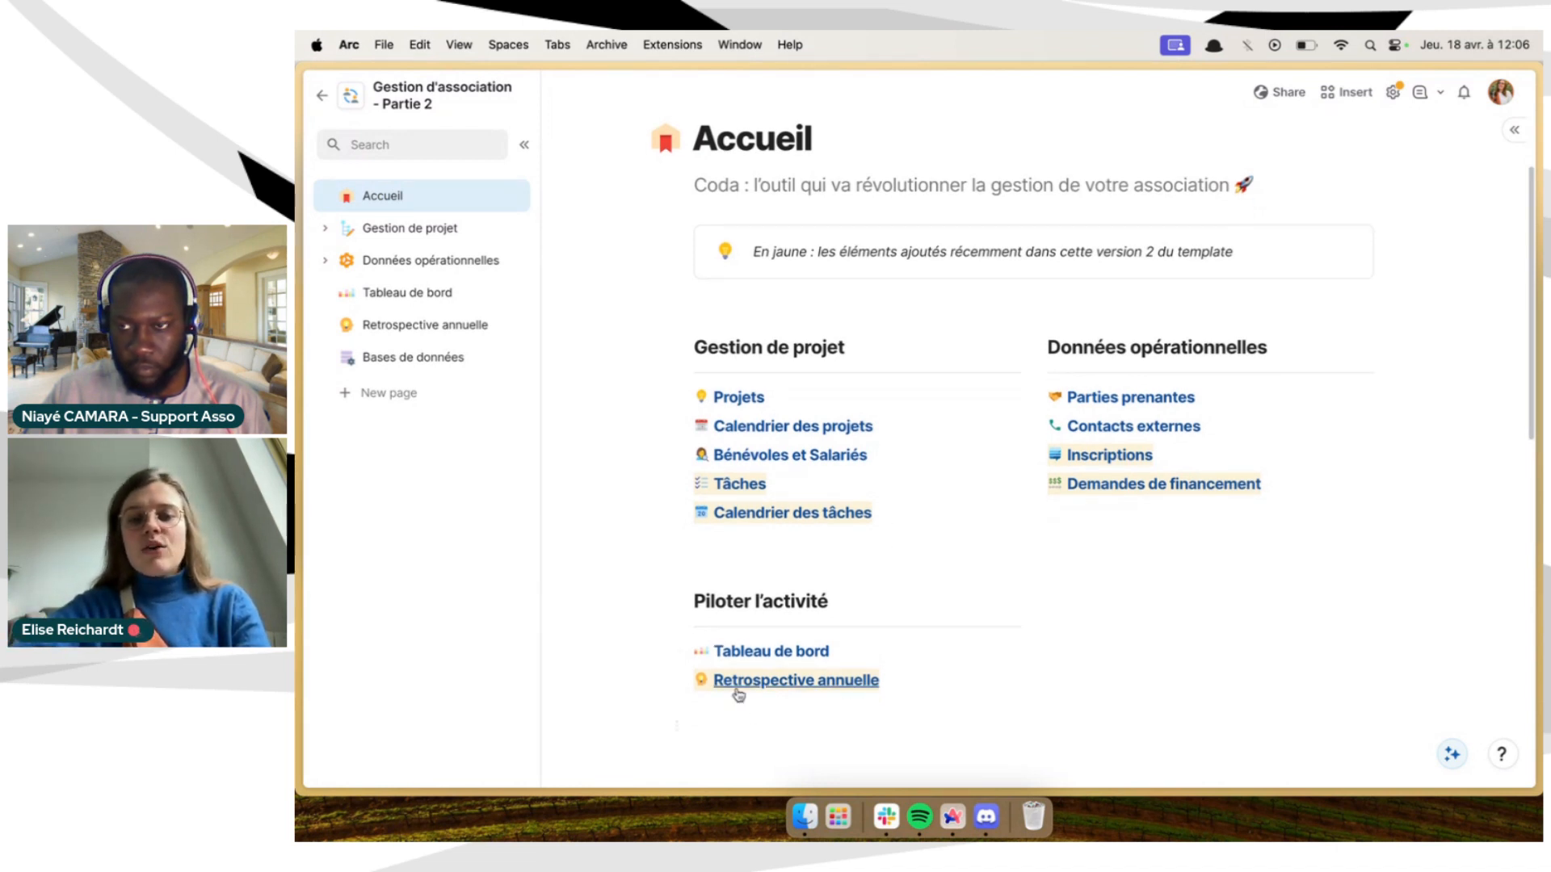
mouse_move(796, 696)
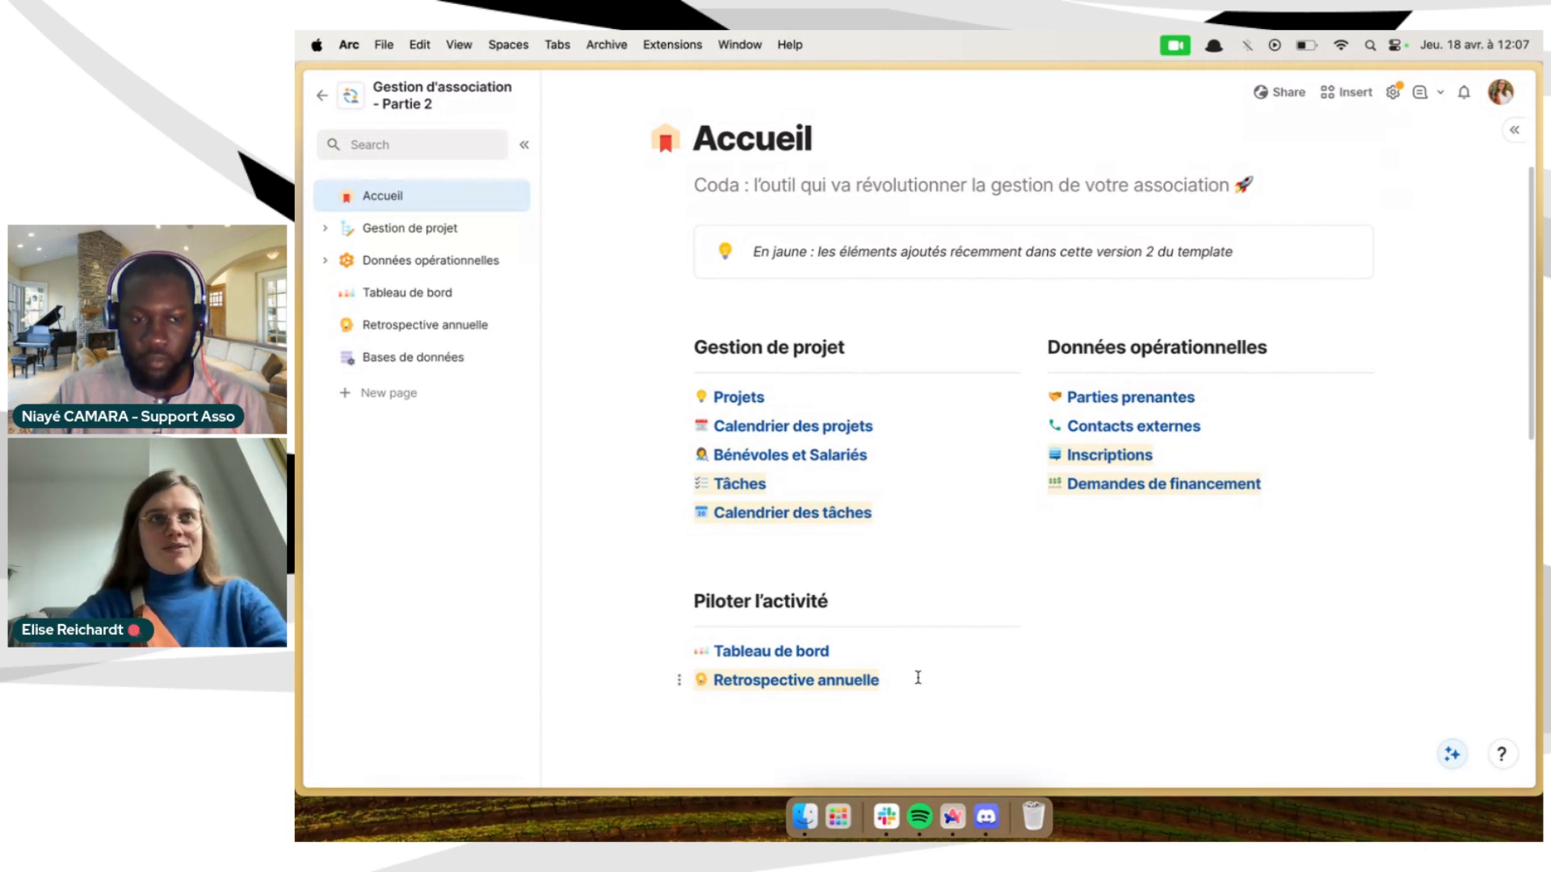
scroll(859, 663, "up", 1)
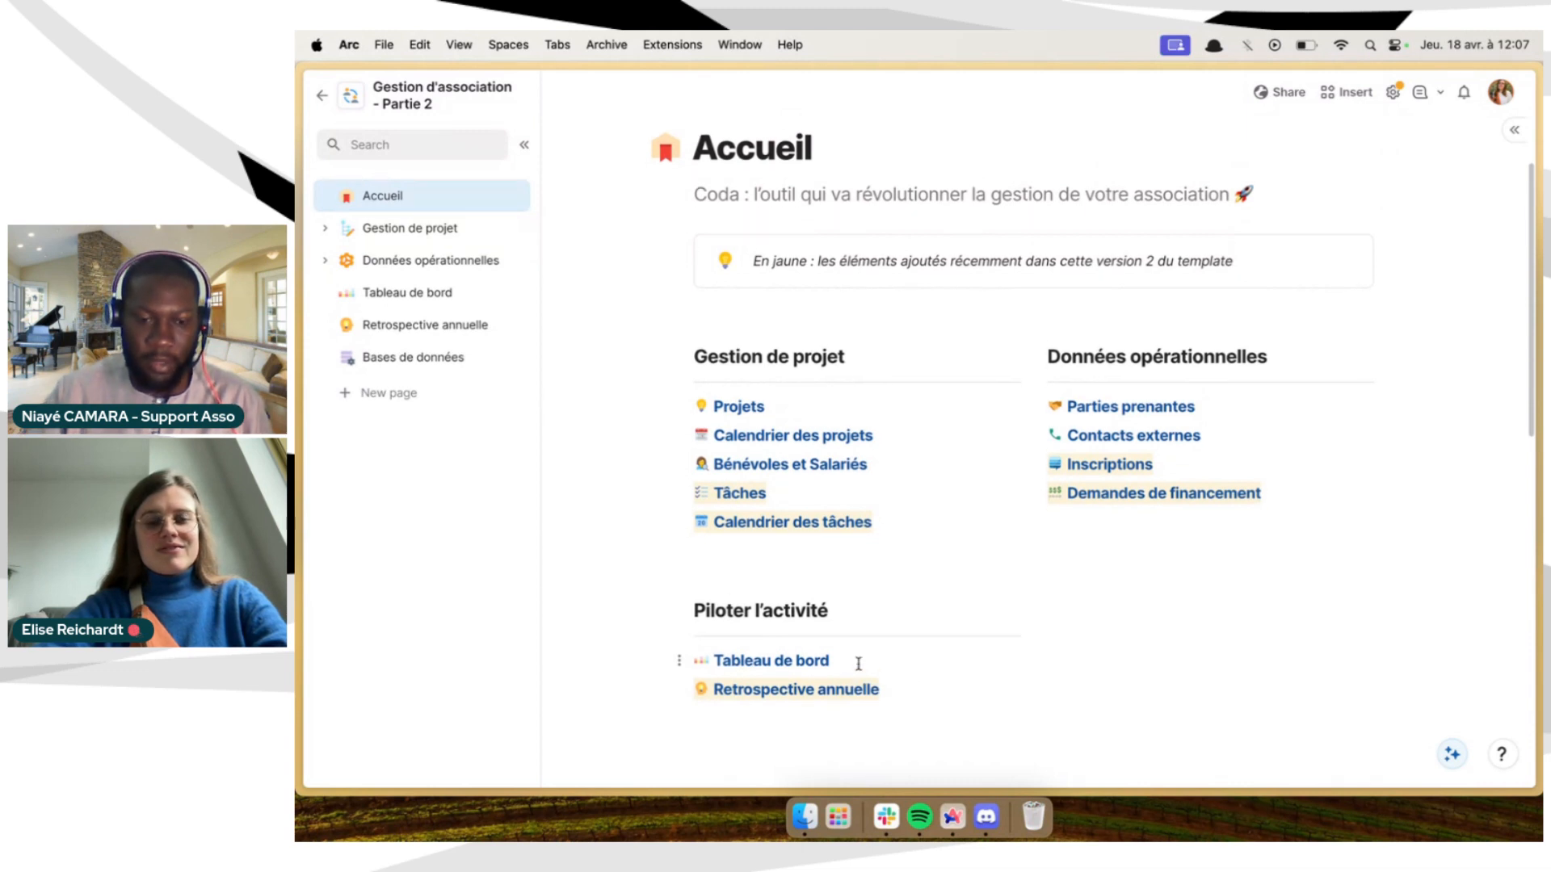
scroll(858, 663, "up", 4)
mouse_move(745, 539)
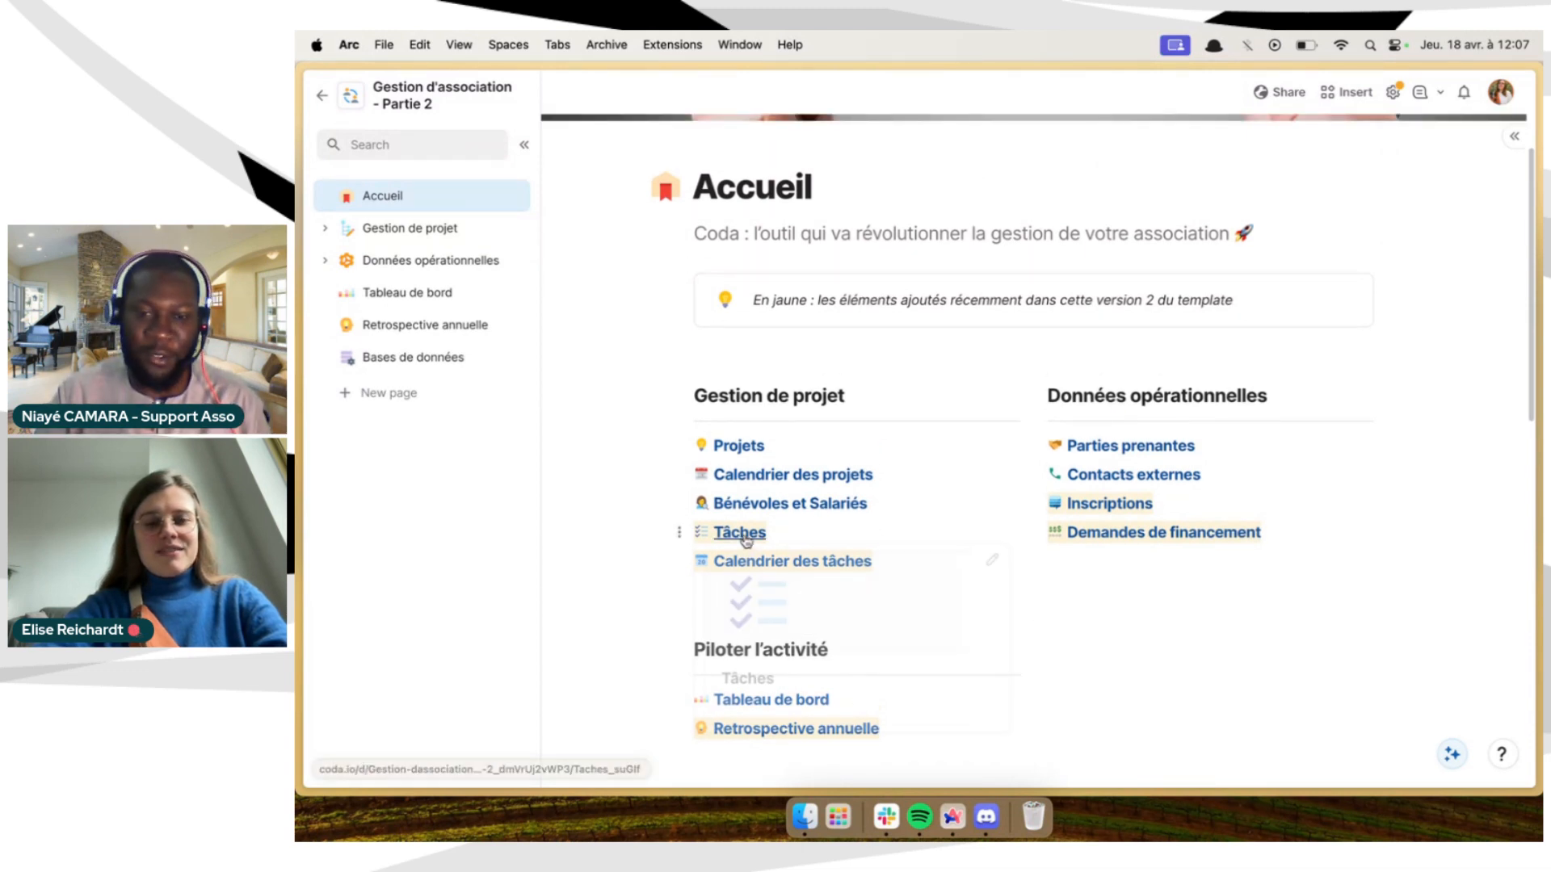
scroll(659, 545, "up", 4)
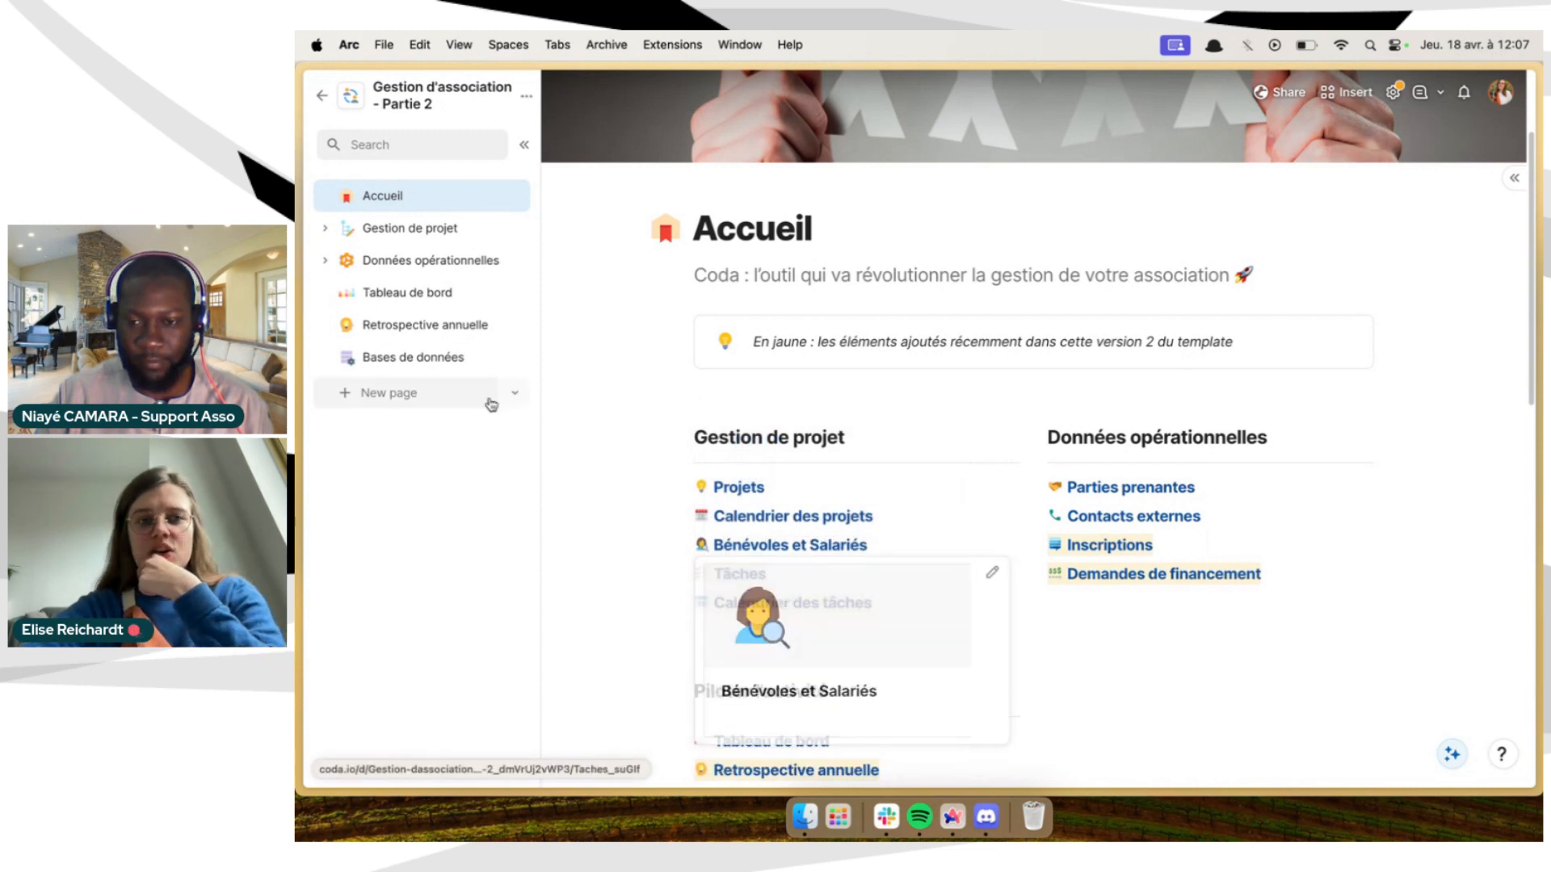
On the Bases de données page, preview the T_Projets table and inspect the page options
left_click(458, 359)
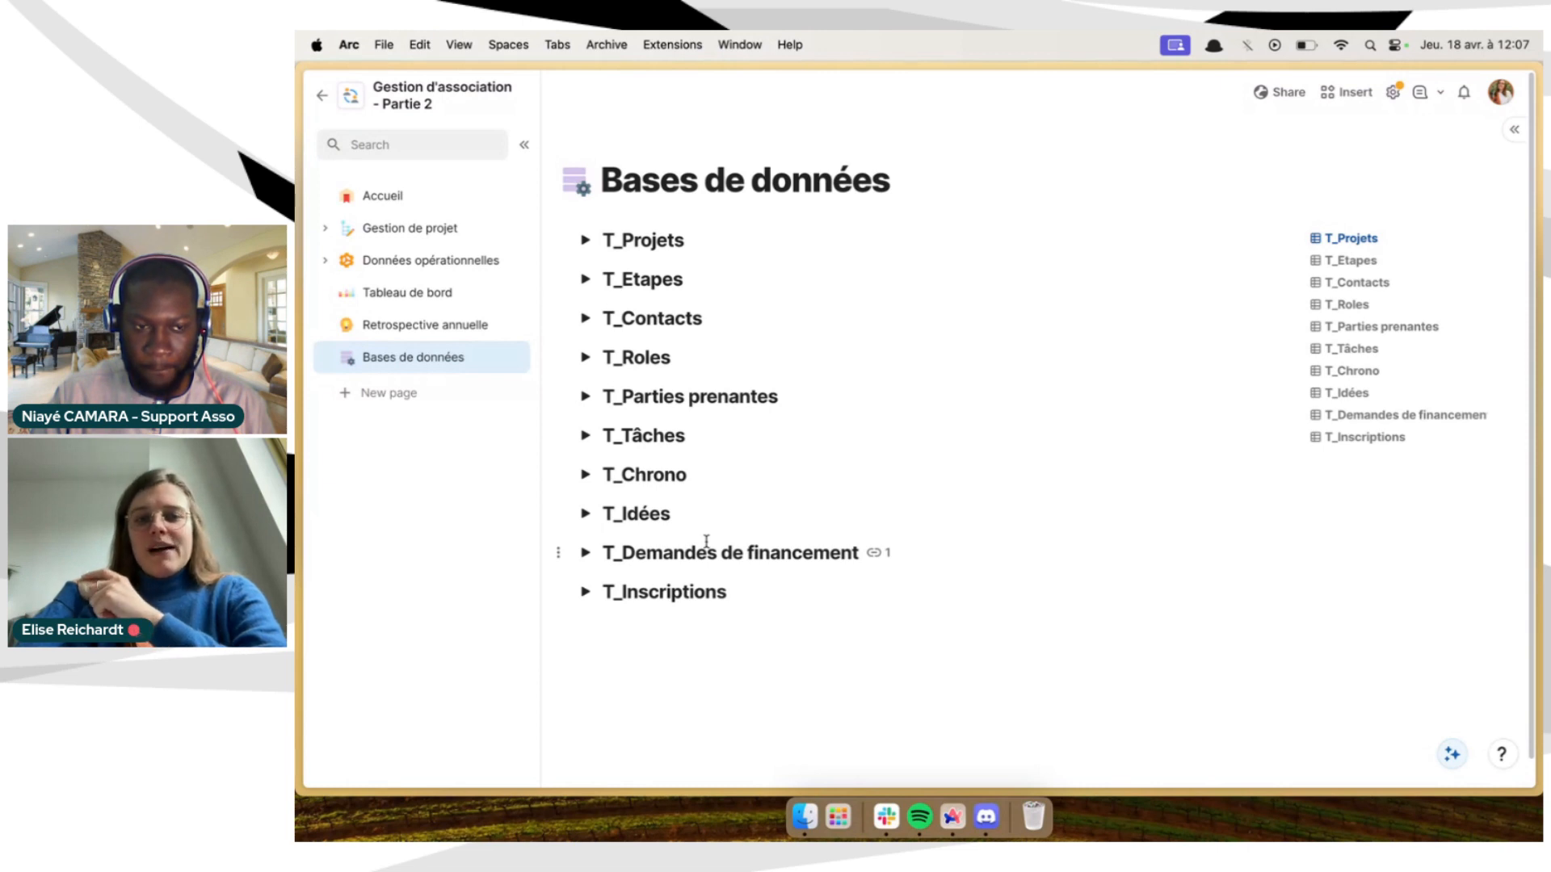
left_click(583, 238)
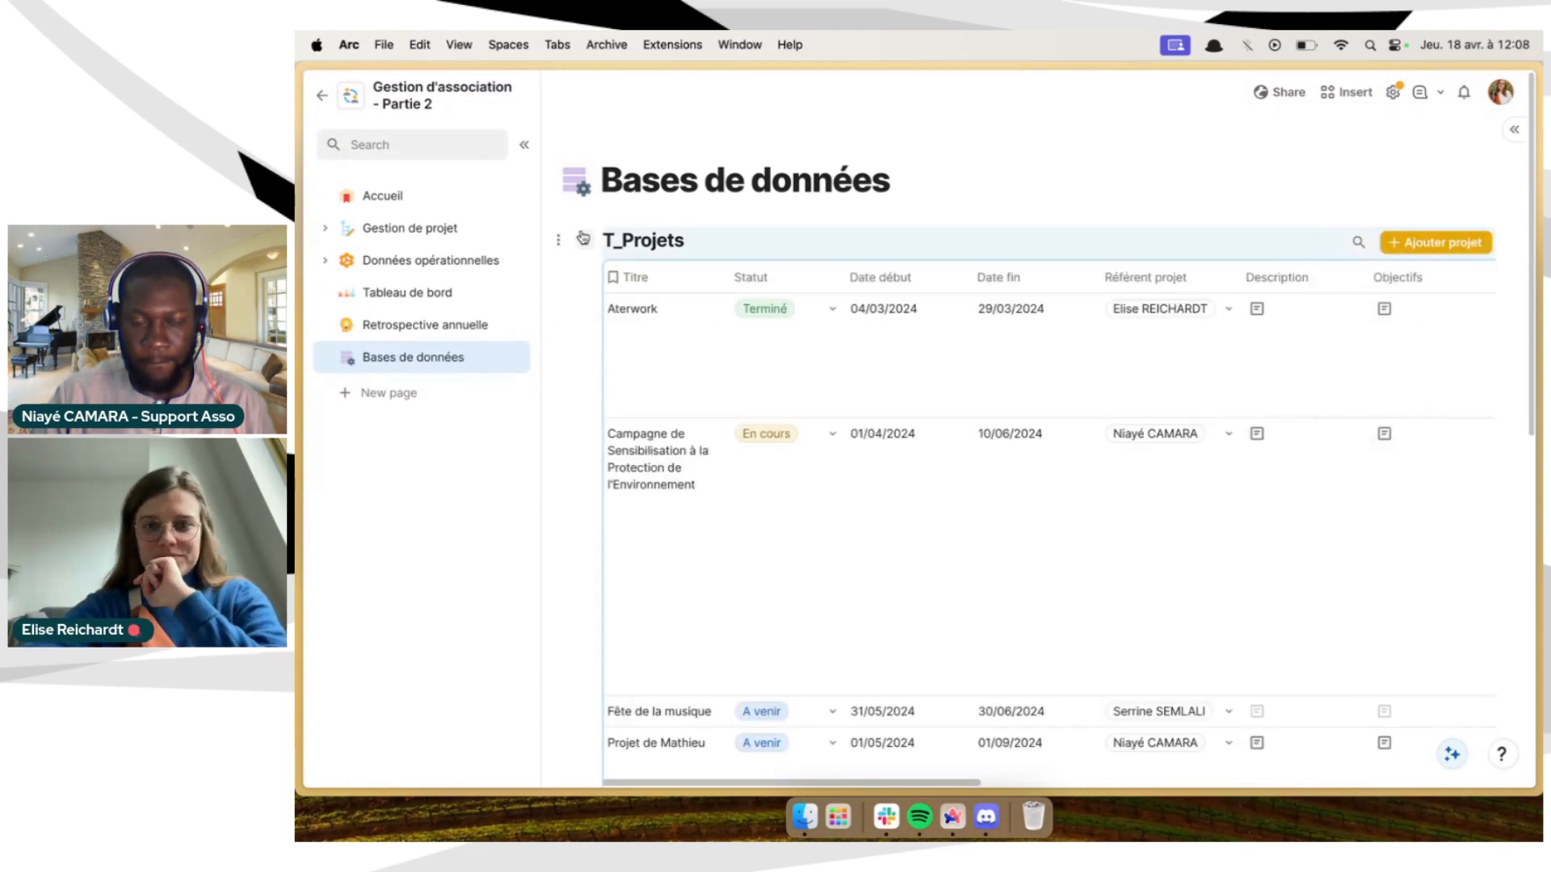
left_click(583, 239)
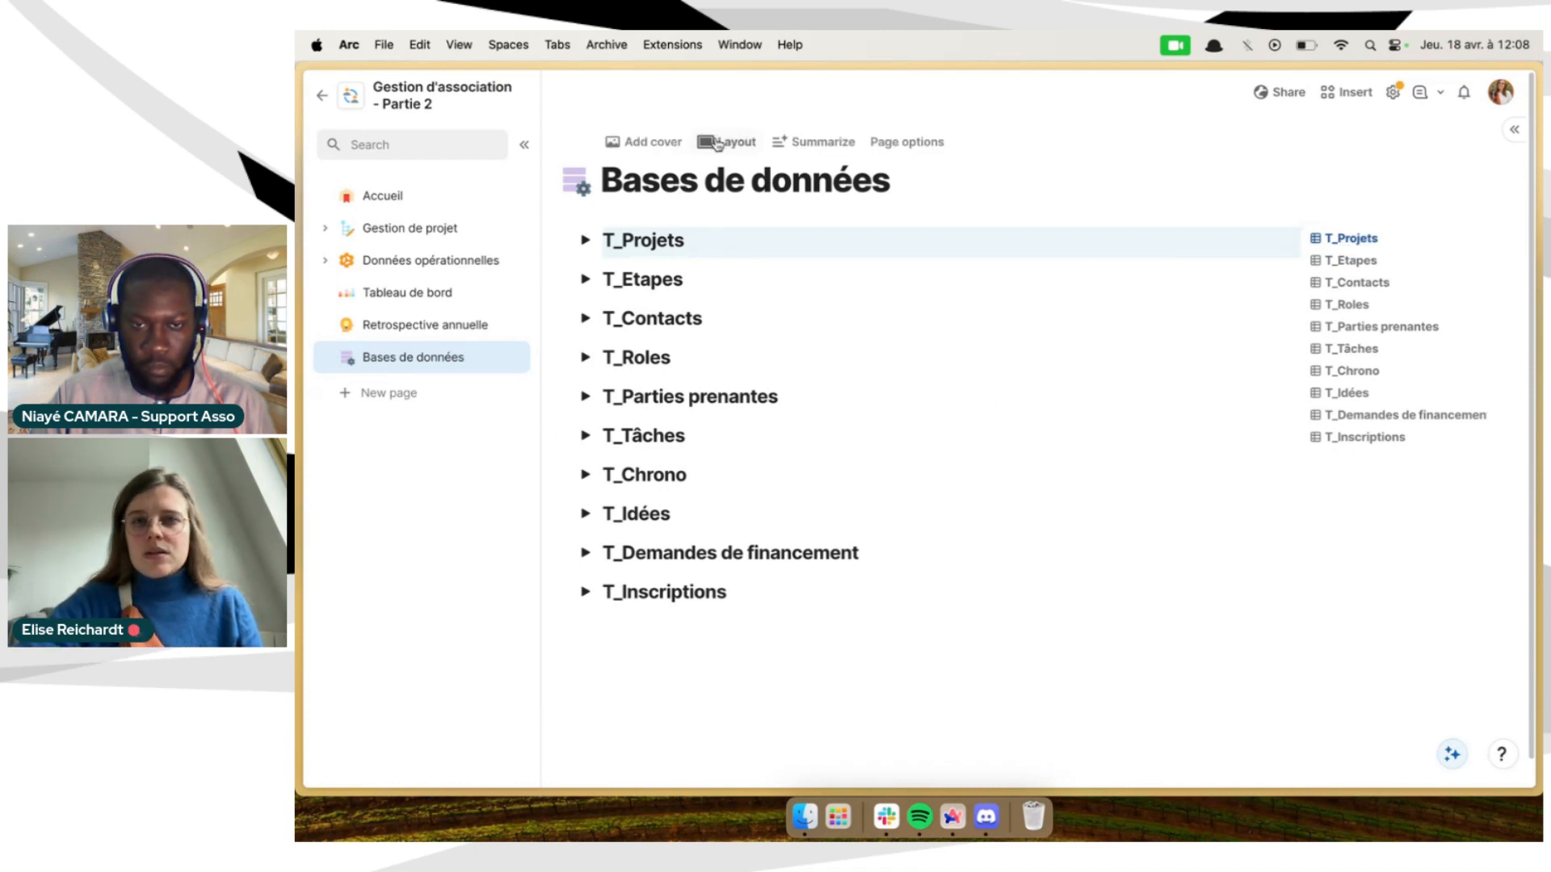
left_click(885, 142)
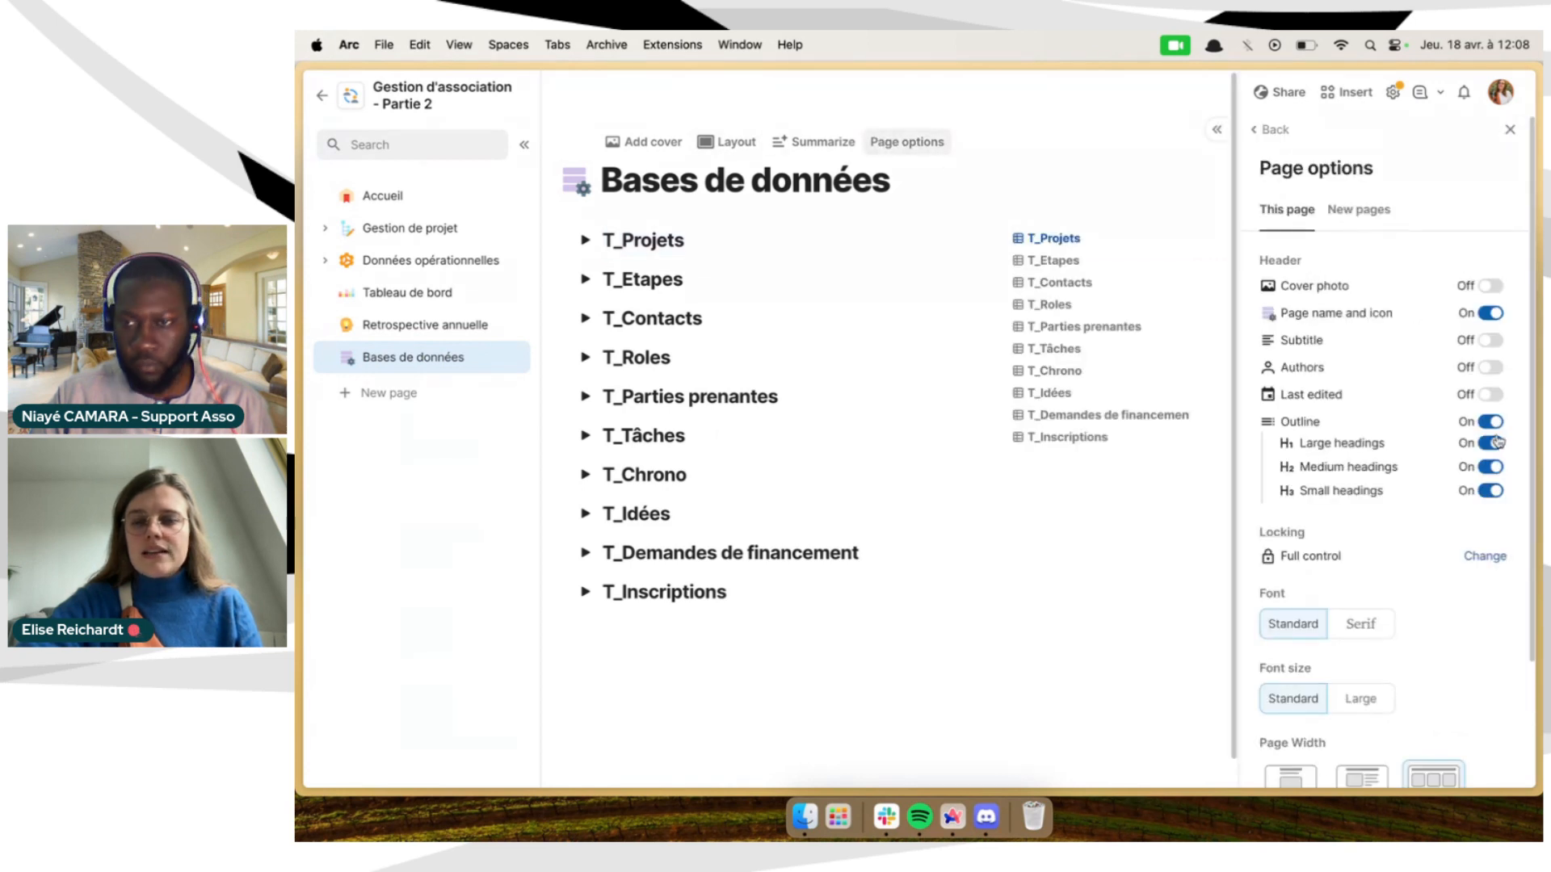
left_click(1509, 130)
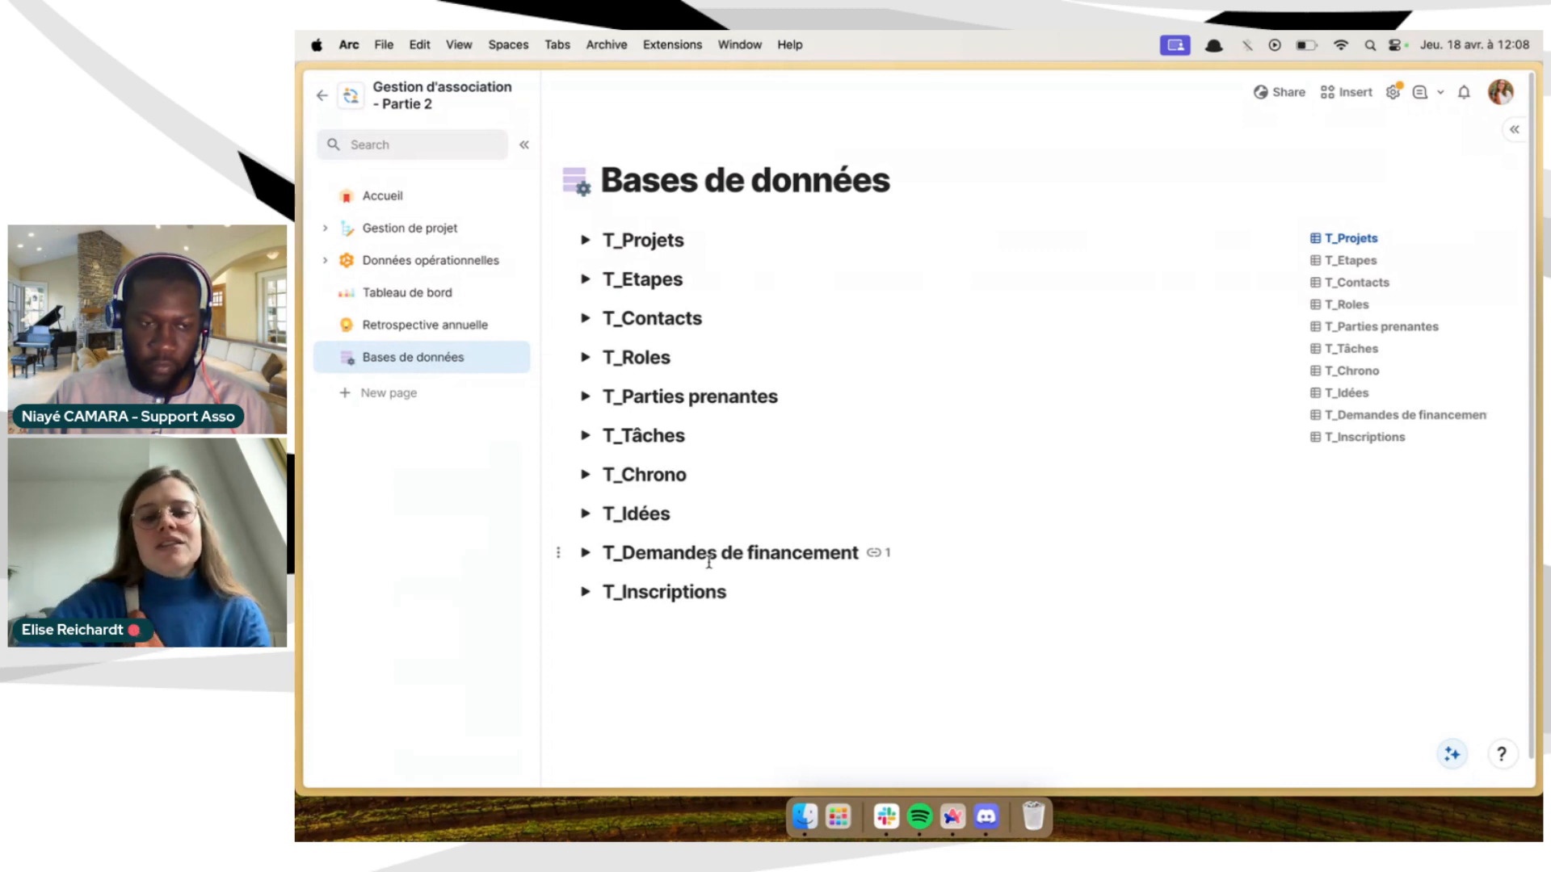
Expand the T_Inscriptions table to view its rows, and collapse it again
scroll(670, 565, "down", 1)
left_click(580, 564)
scroll(578, 564, "down", 3)
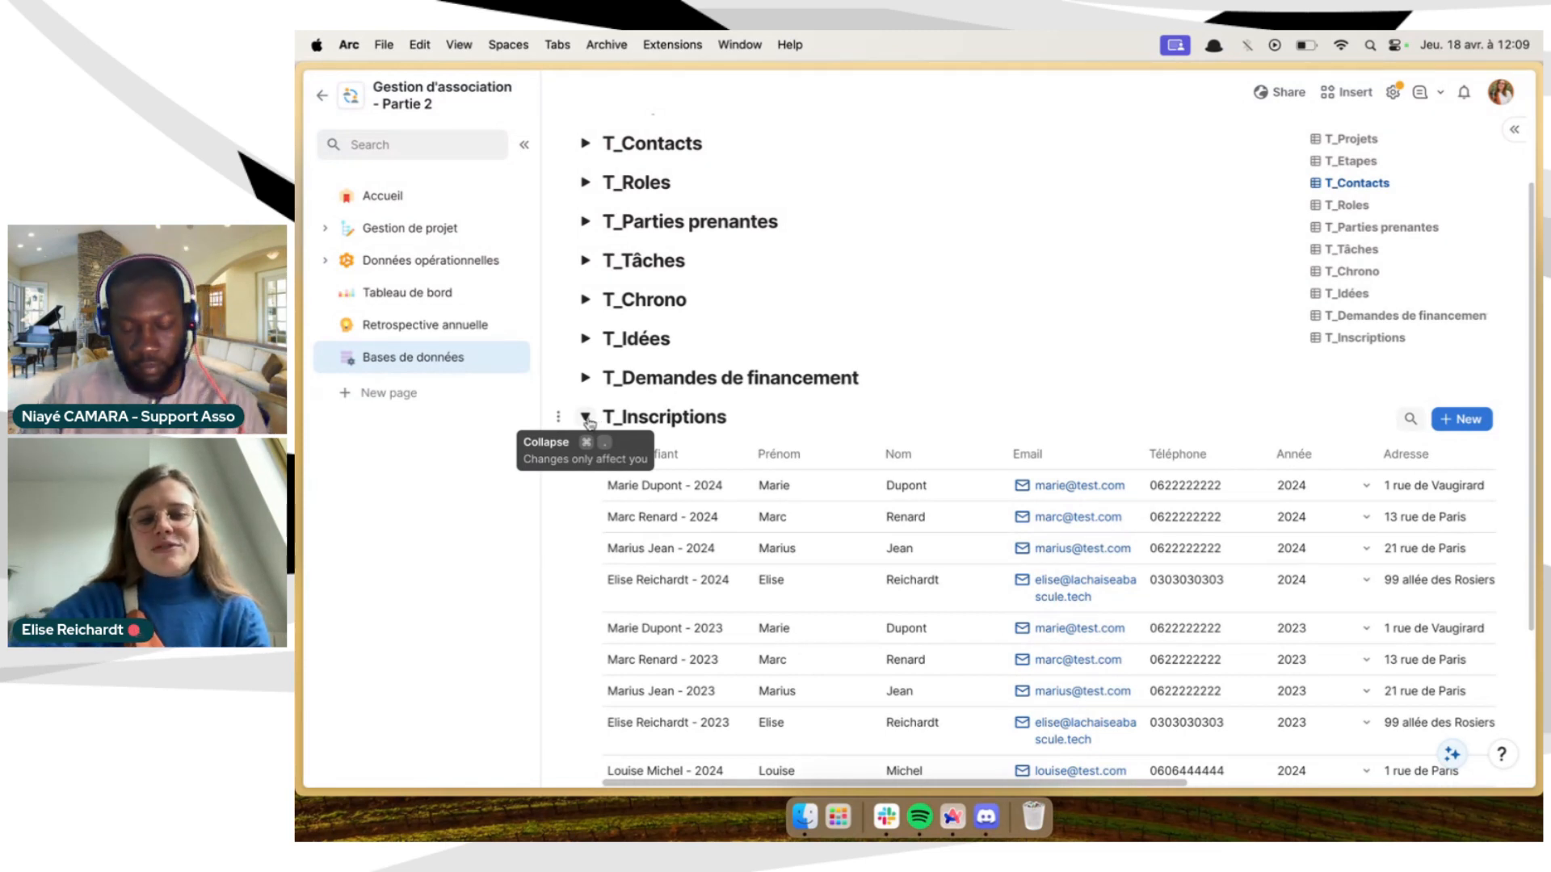
left_click(586, 419)
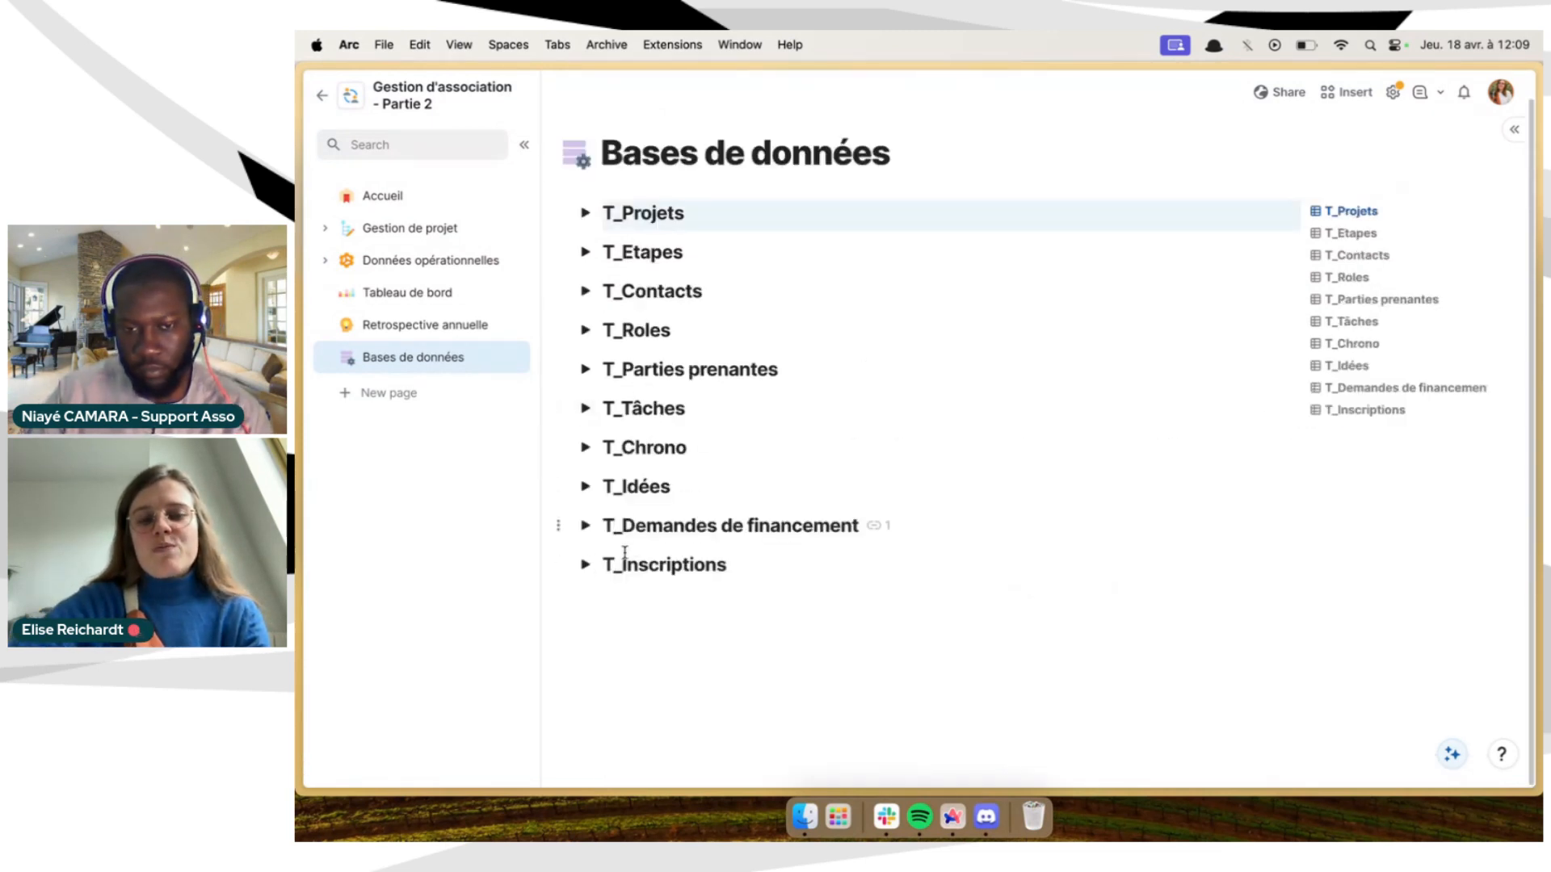
Expand the T_Inscriptions table and insert a line above it with the large heading "T_Inscriptions"
left_click(585, 564)
scroll(584, 565, "down", 3)
left_click(557, 380)
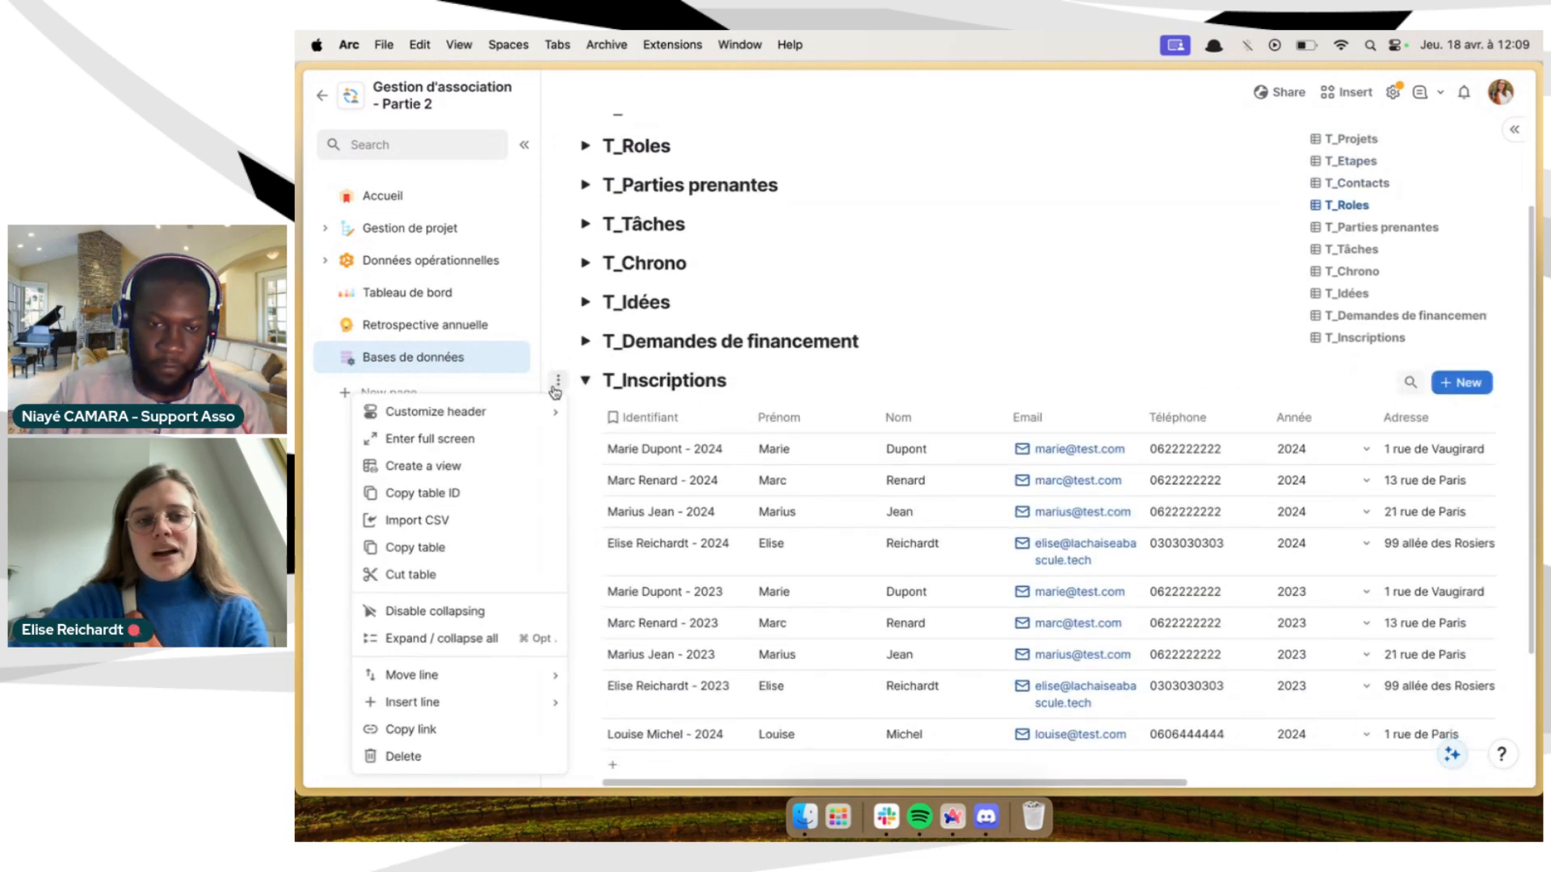
mouse_move(501, 701)
left_click(631, 701)
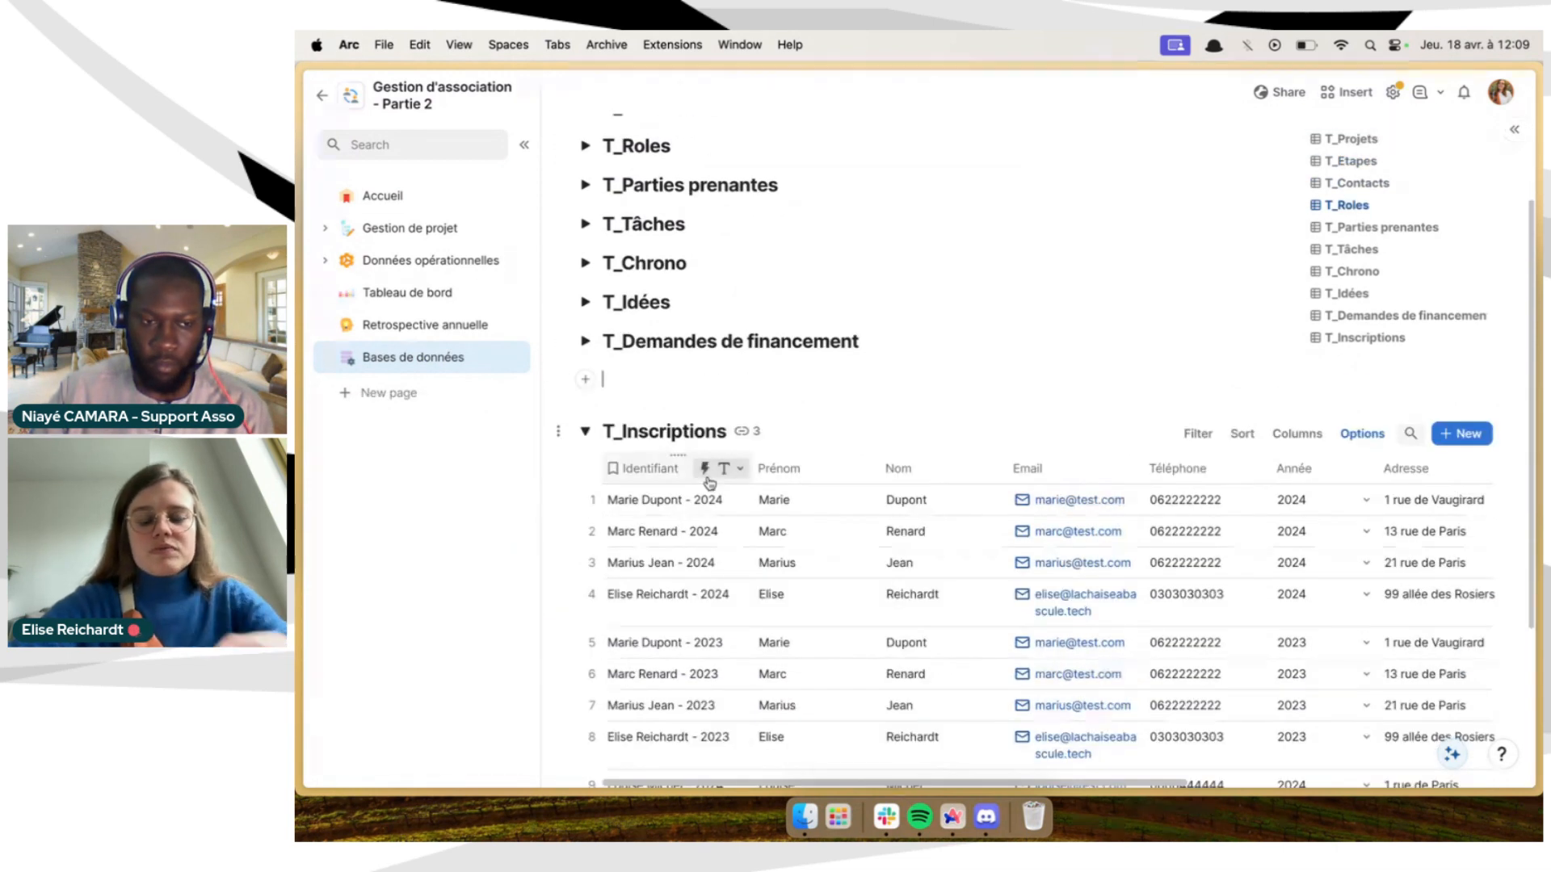
scroll(709, 483, "down", 1)
type("T")
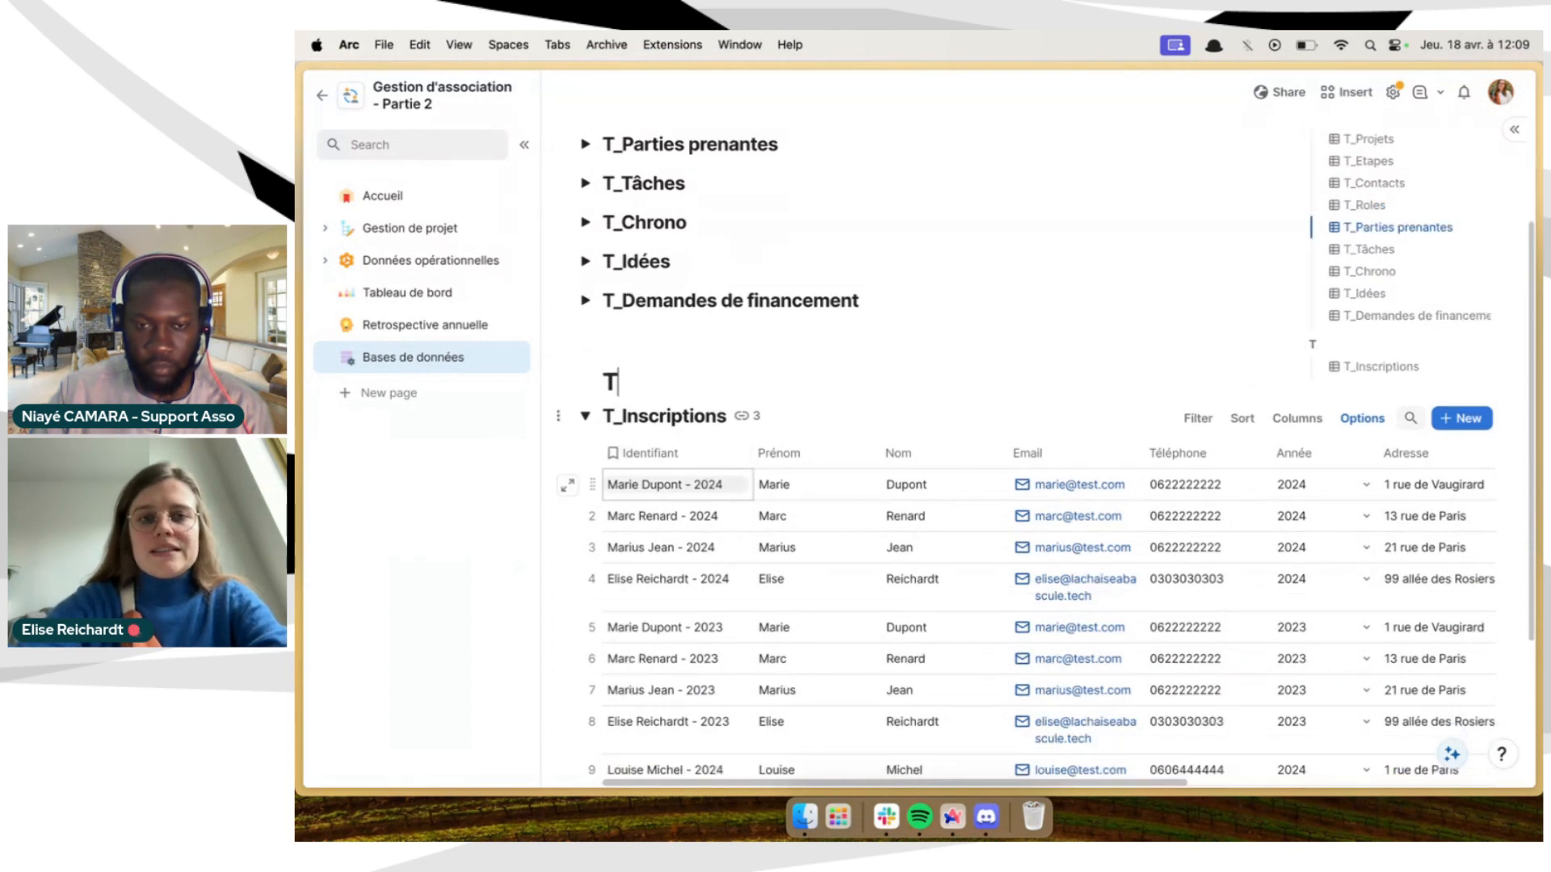
type("_Inscriptions")
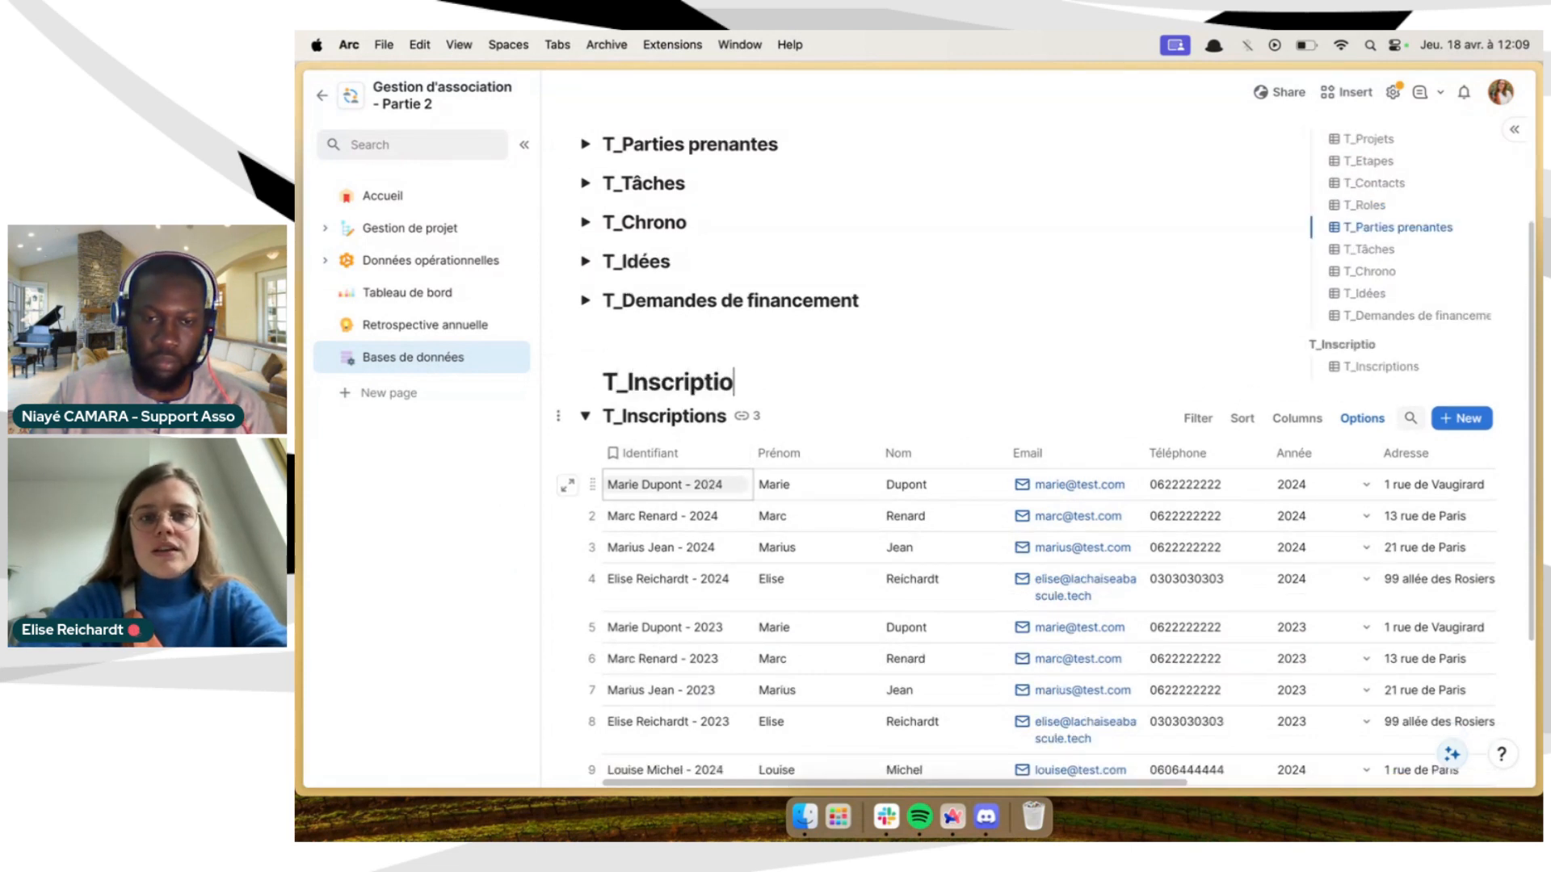
Add the description "Table de gestion des inscriptions..." on a new line below the T_Inscriptions heading
key("Return")
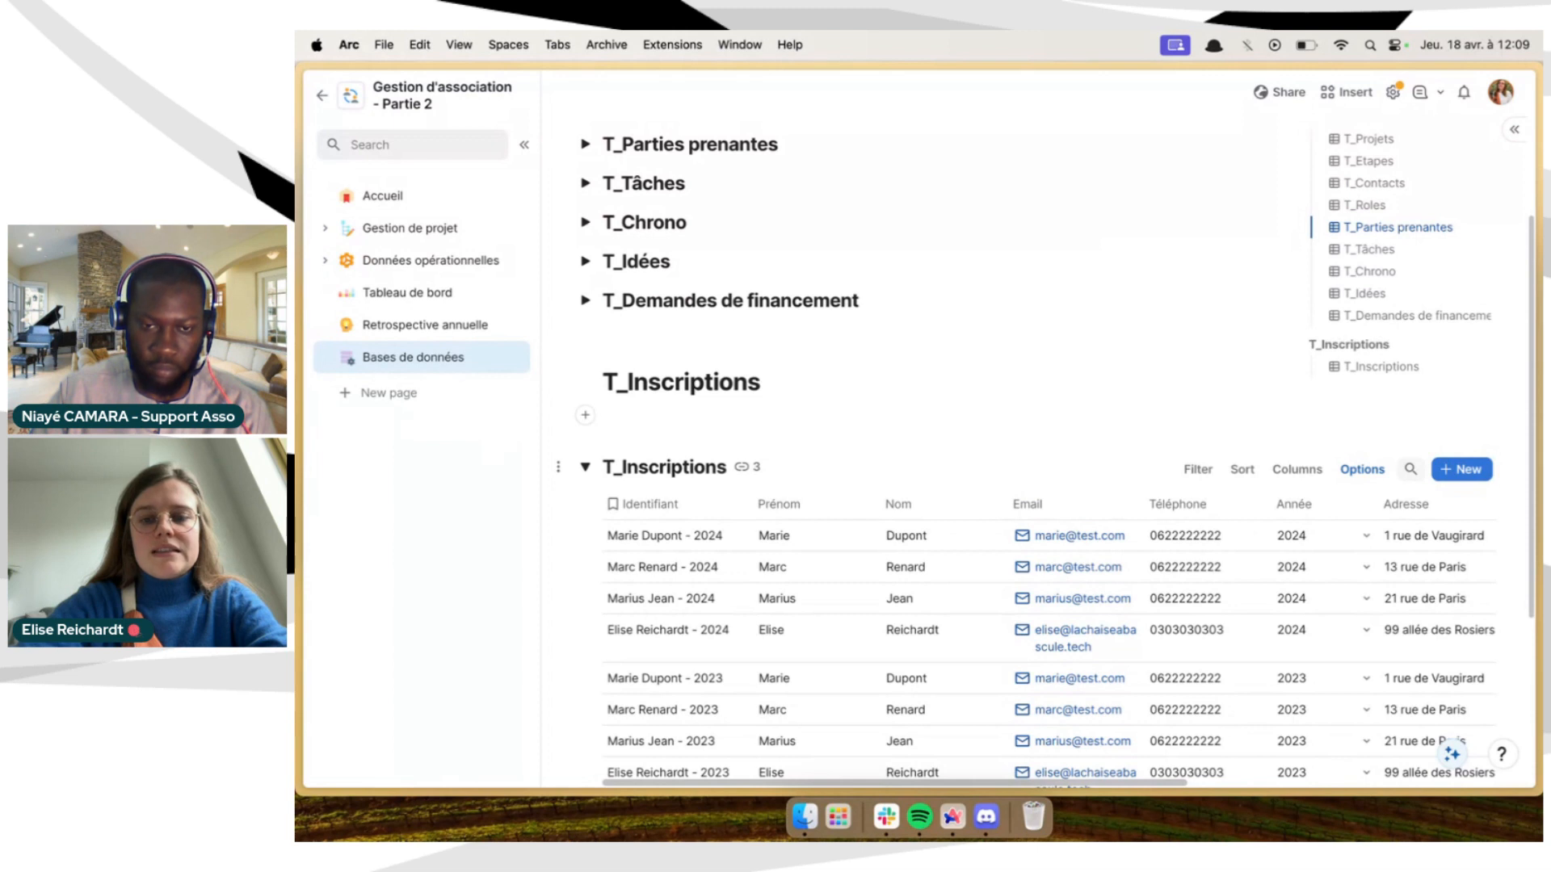
type("Table de gestion ")
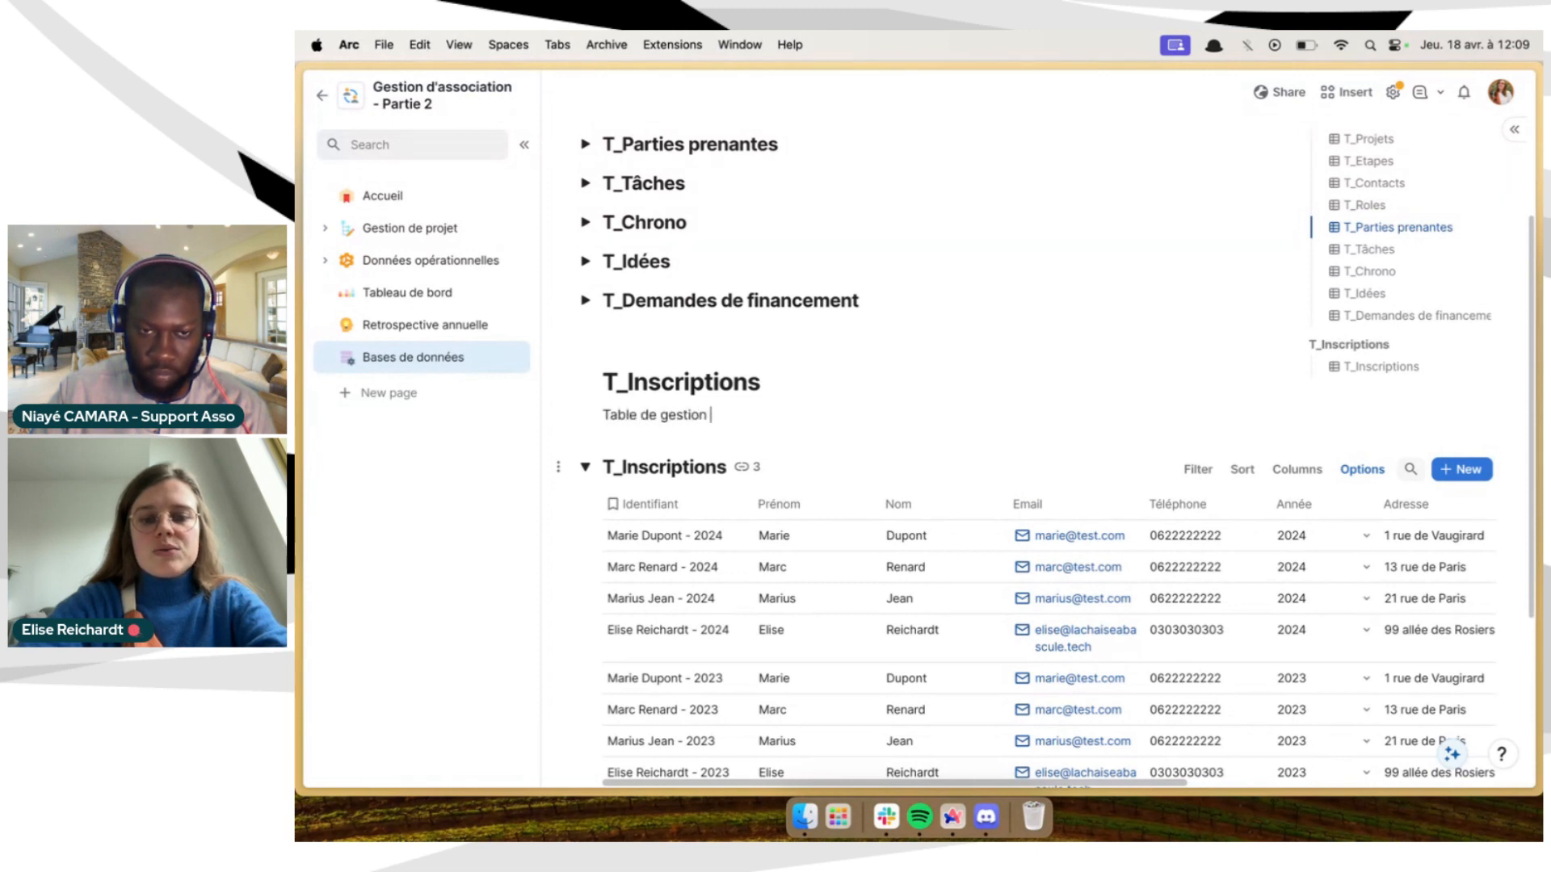
type("des inscriptions...")
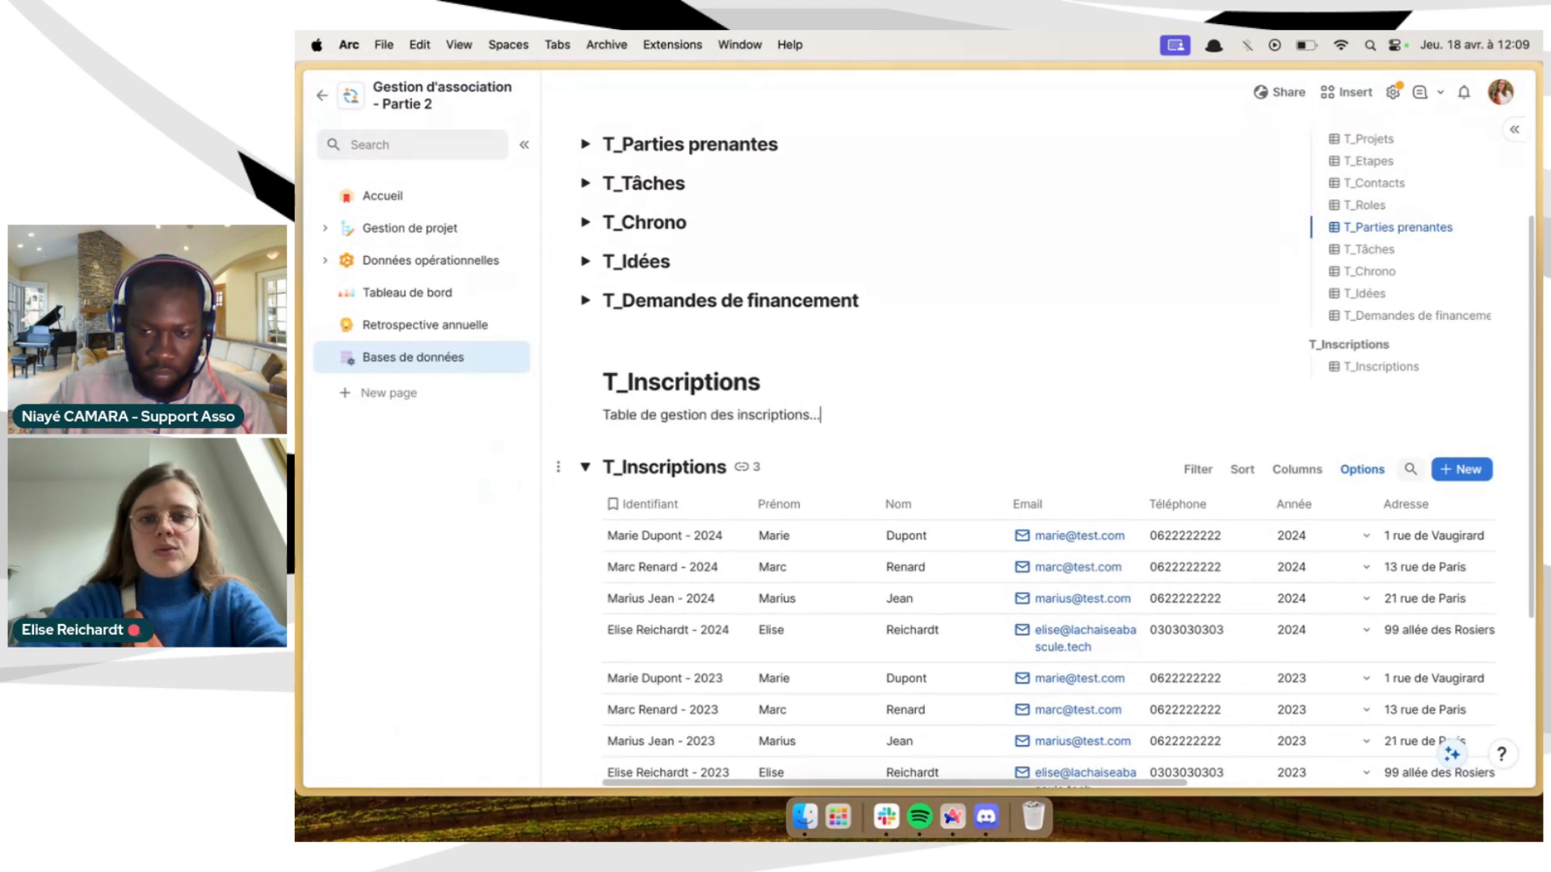
Turn off the table title in the T_Inscriptions table's header settings
left_click(557, 467)
mouse_move(528, 91)
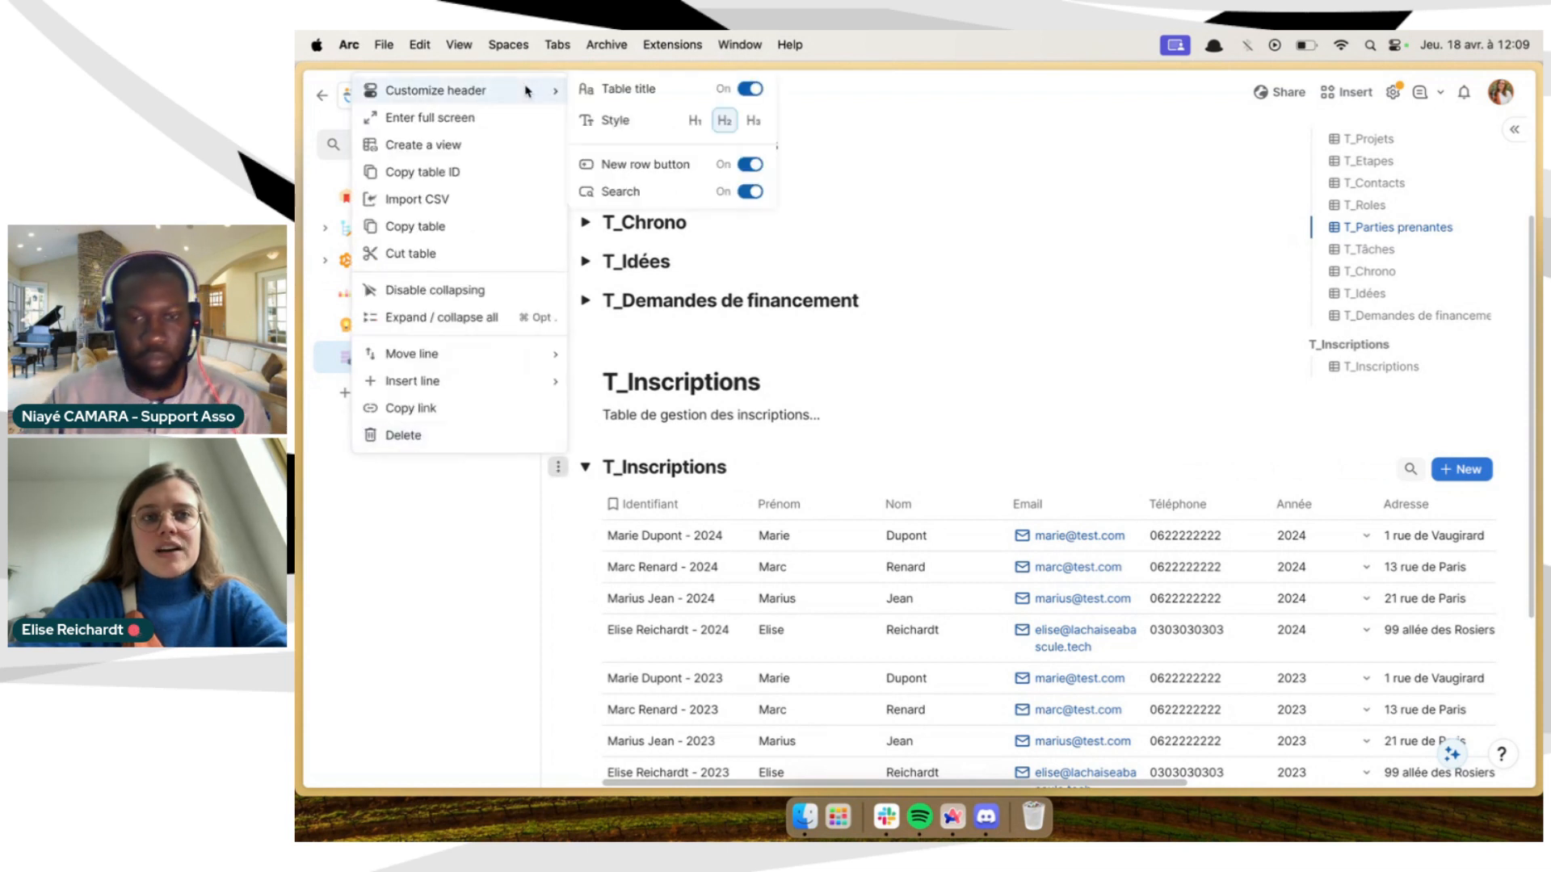
left_click(750, 89)
Collapse the content under the new T_Inscriptions heading, expand it again and review the section's layout
left_click(585, 404)
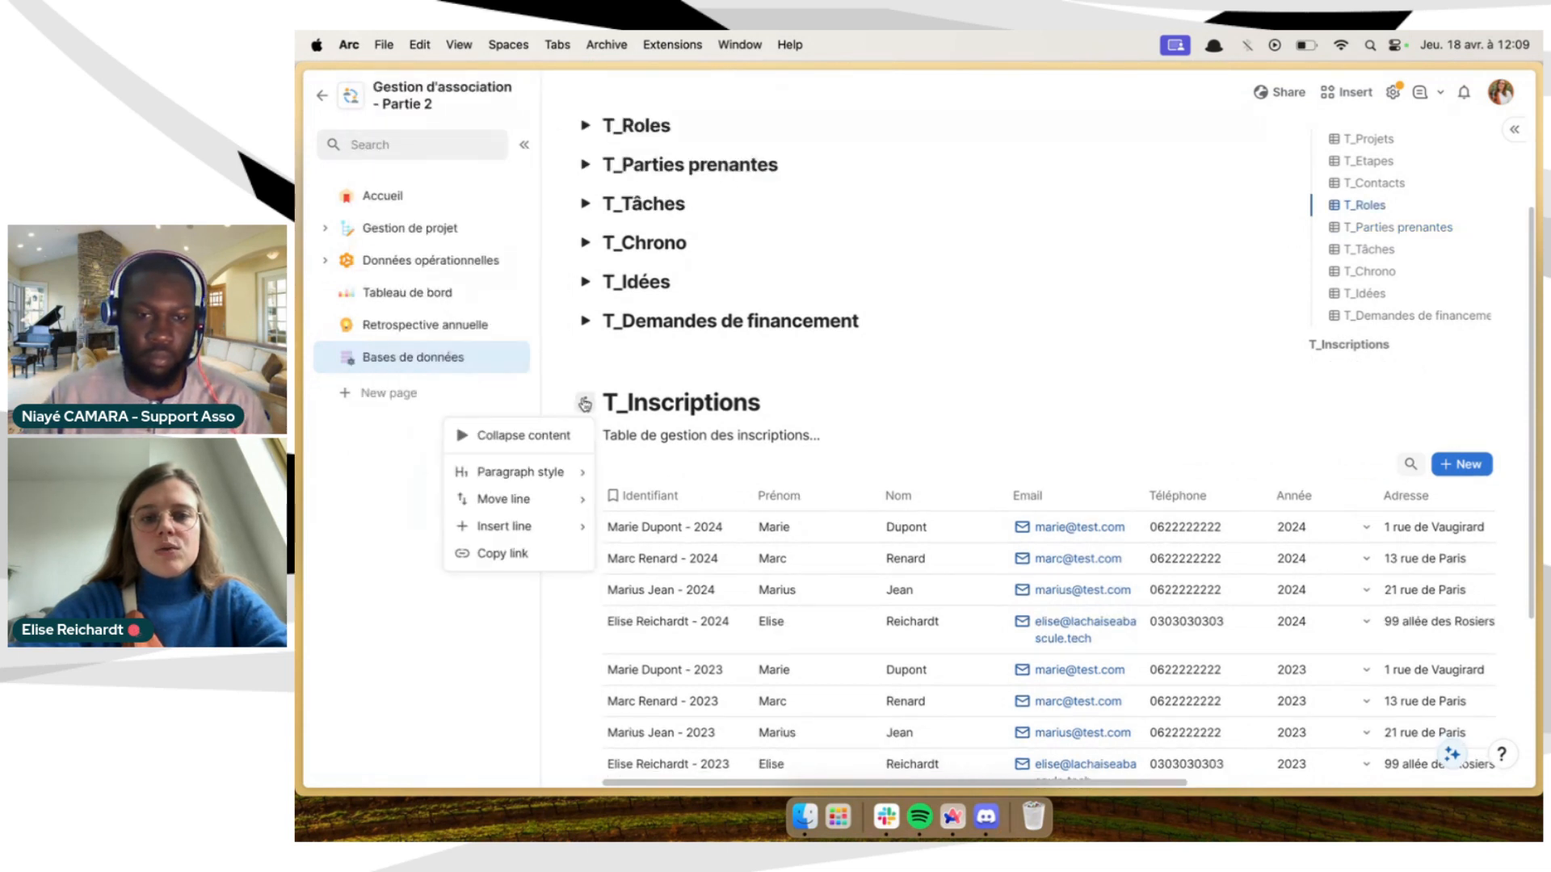
left_click(485, 434)
left_click(583, 598)
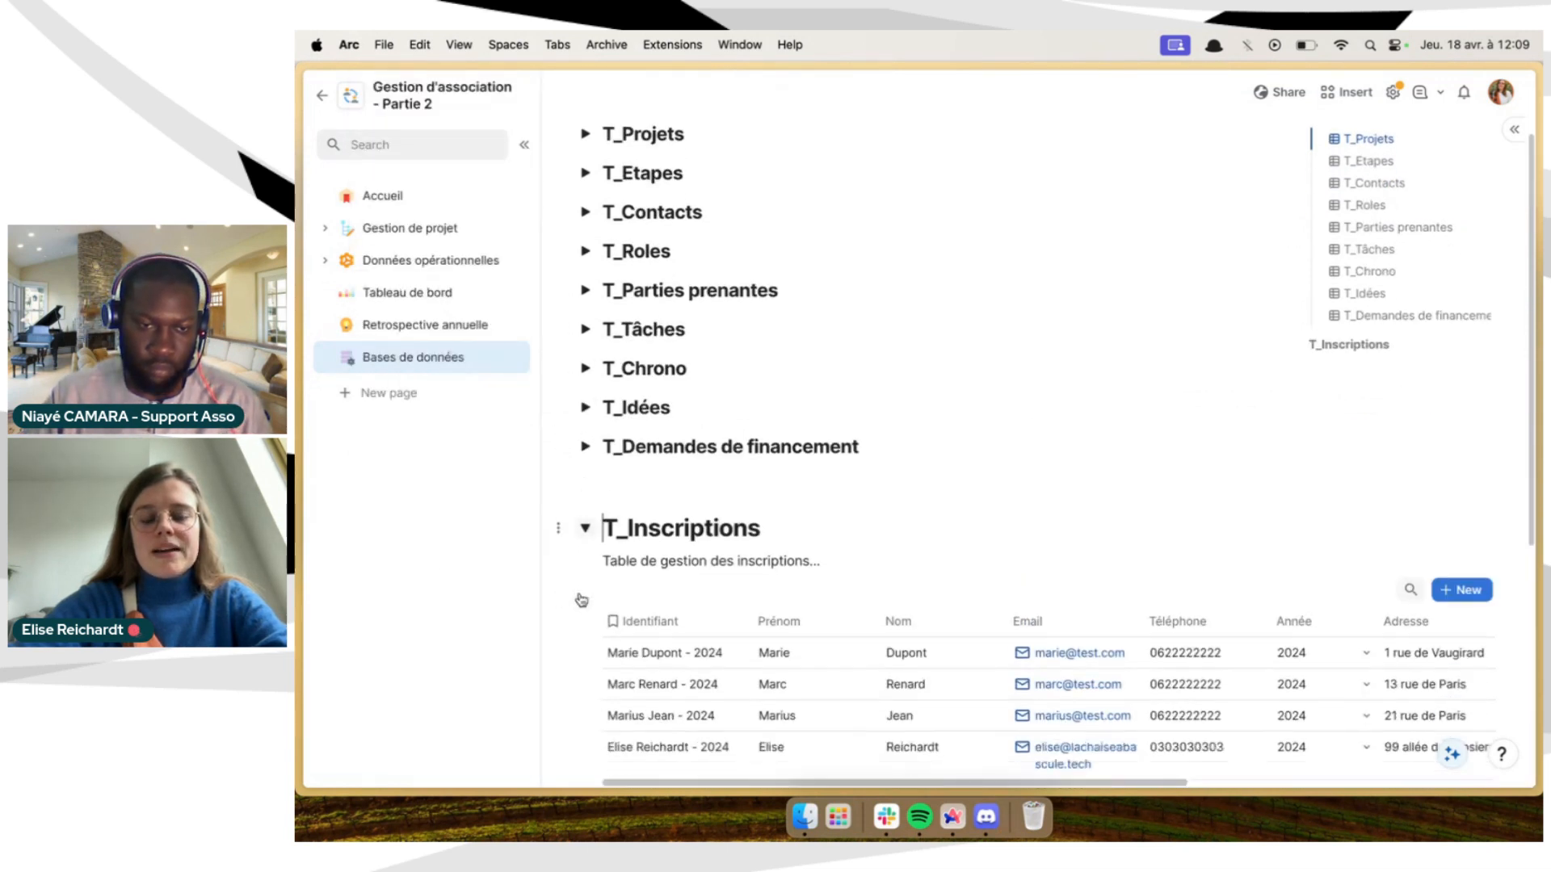
scroll(581, 599, "down", 2)
scroll(654, 398, "down", 2)
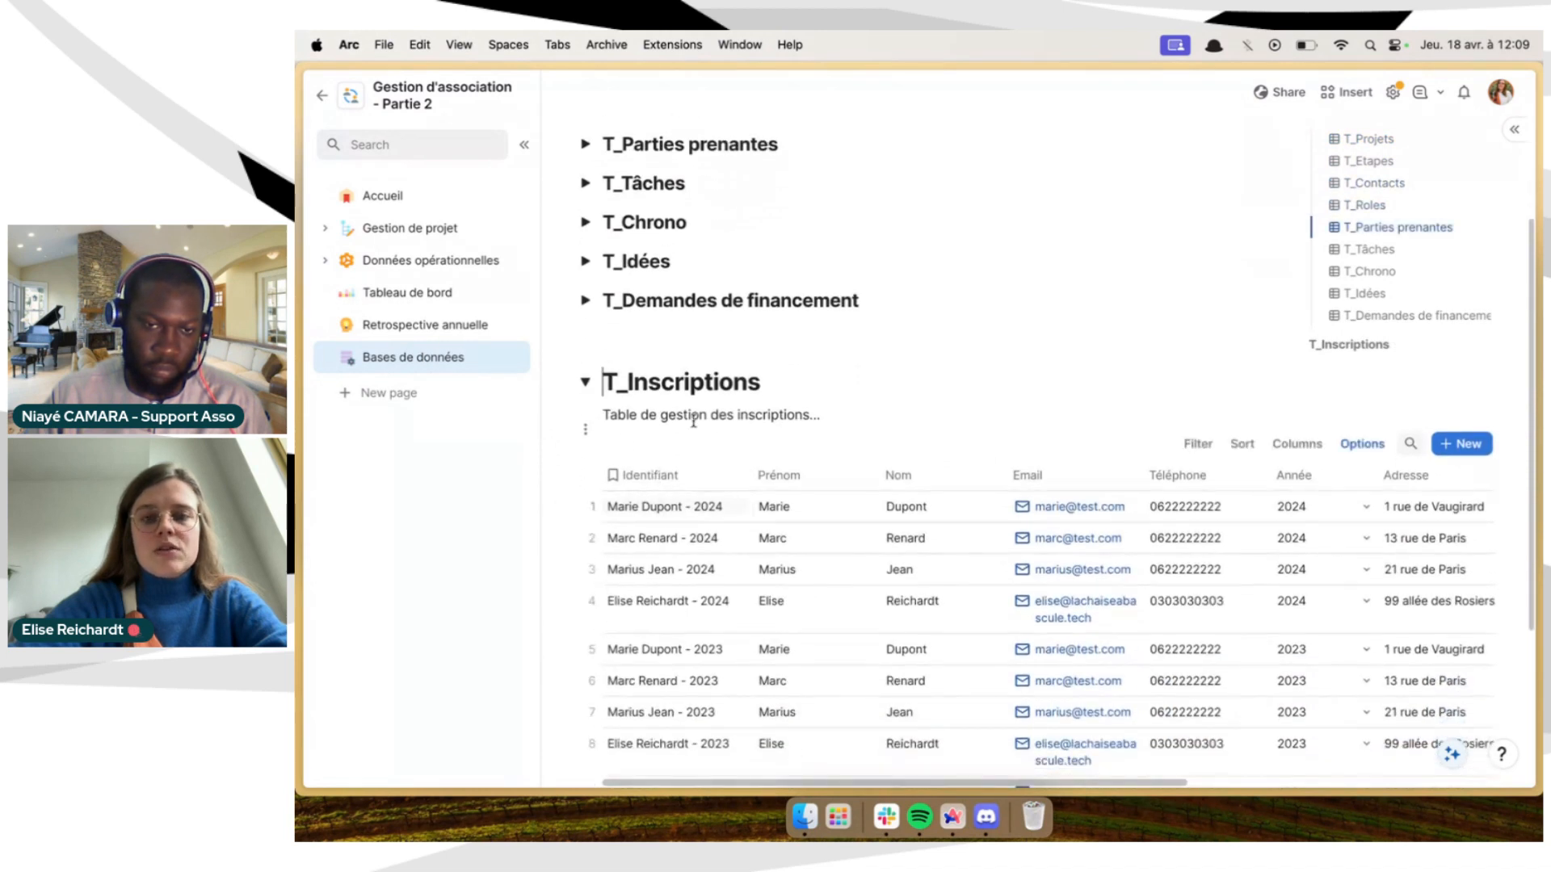
scroll(693, 420, "up", 6)
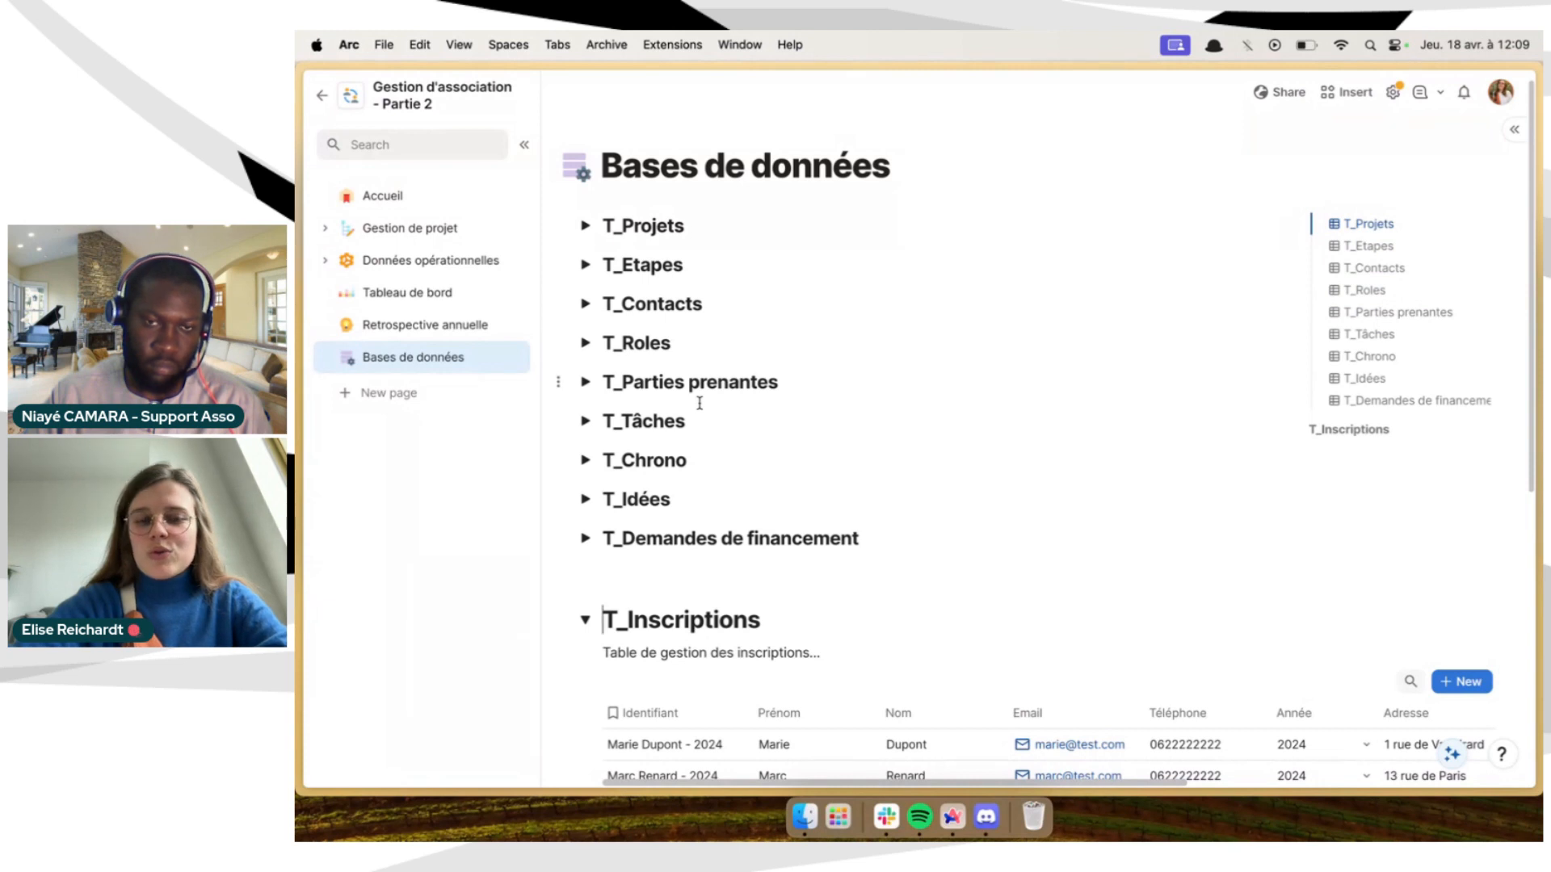
scroll(699, 403, "down", 2)
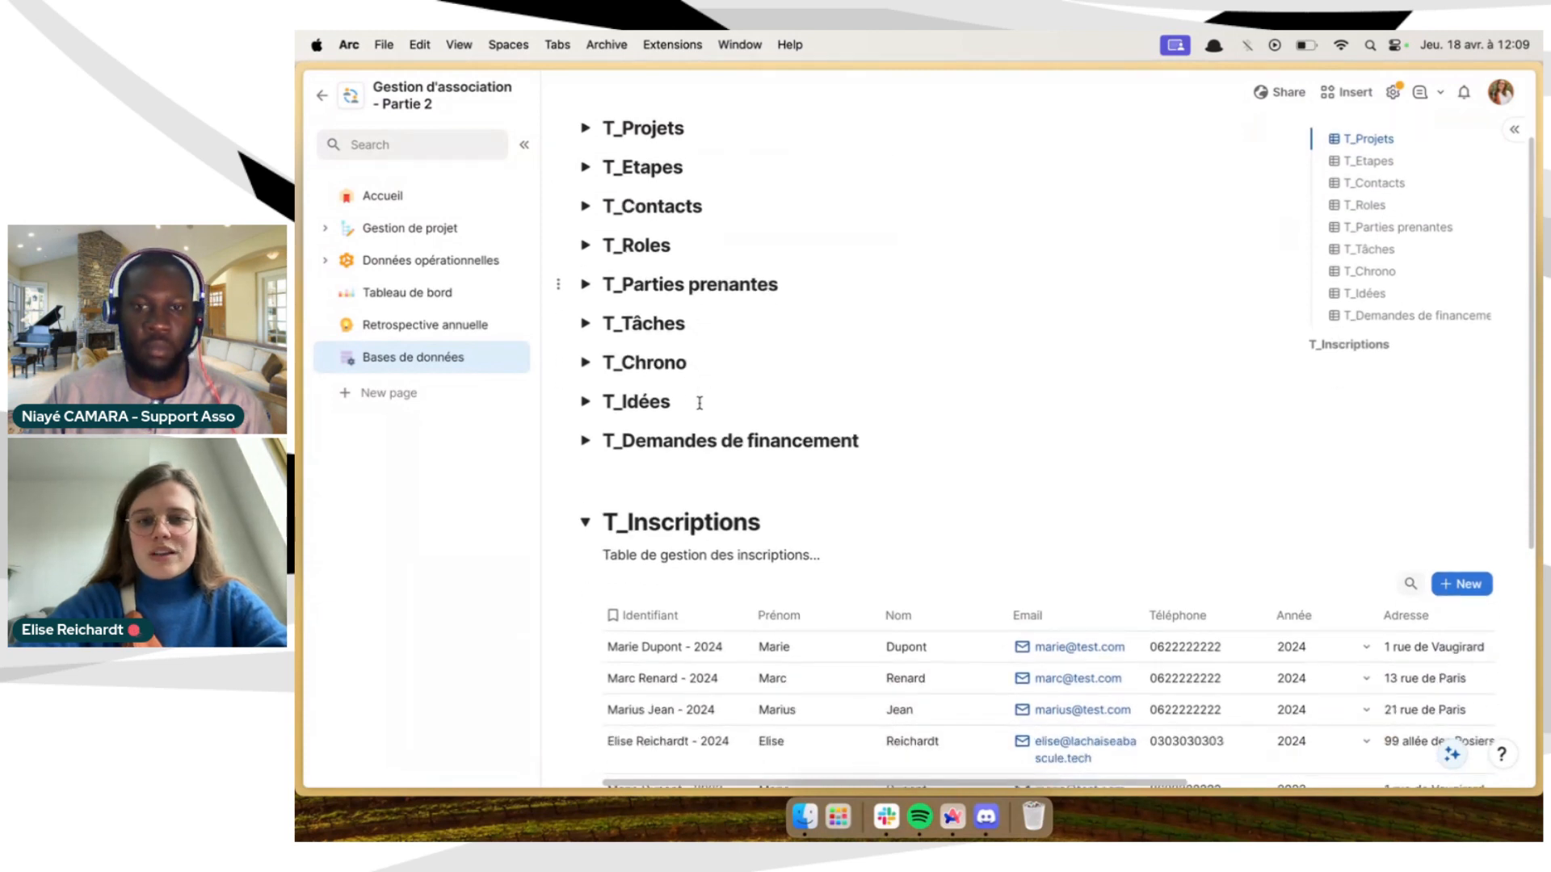
left_click(683, 554)
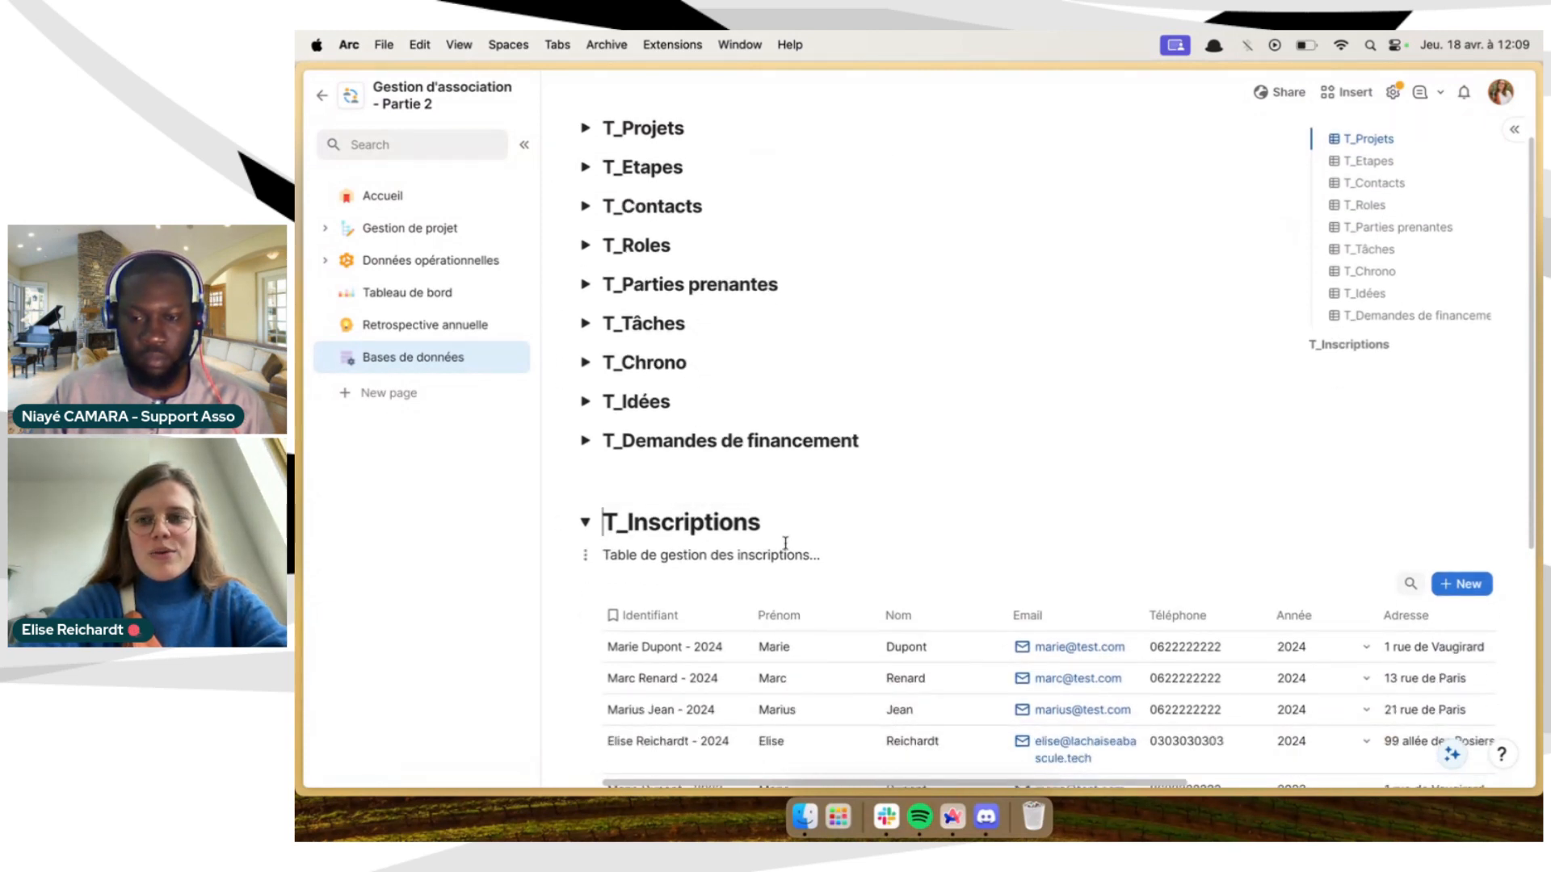
scroll(777, 544, "down", 1)
scroll(785, 545, "up", 2)
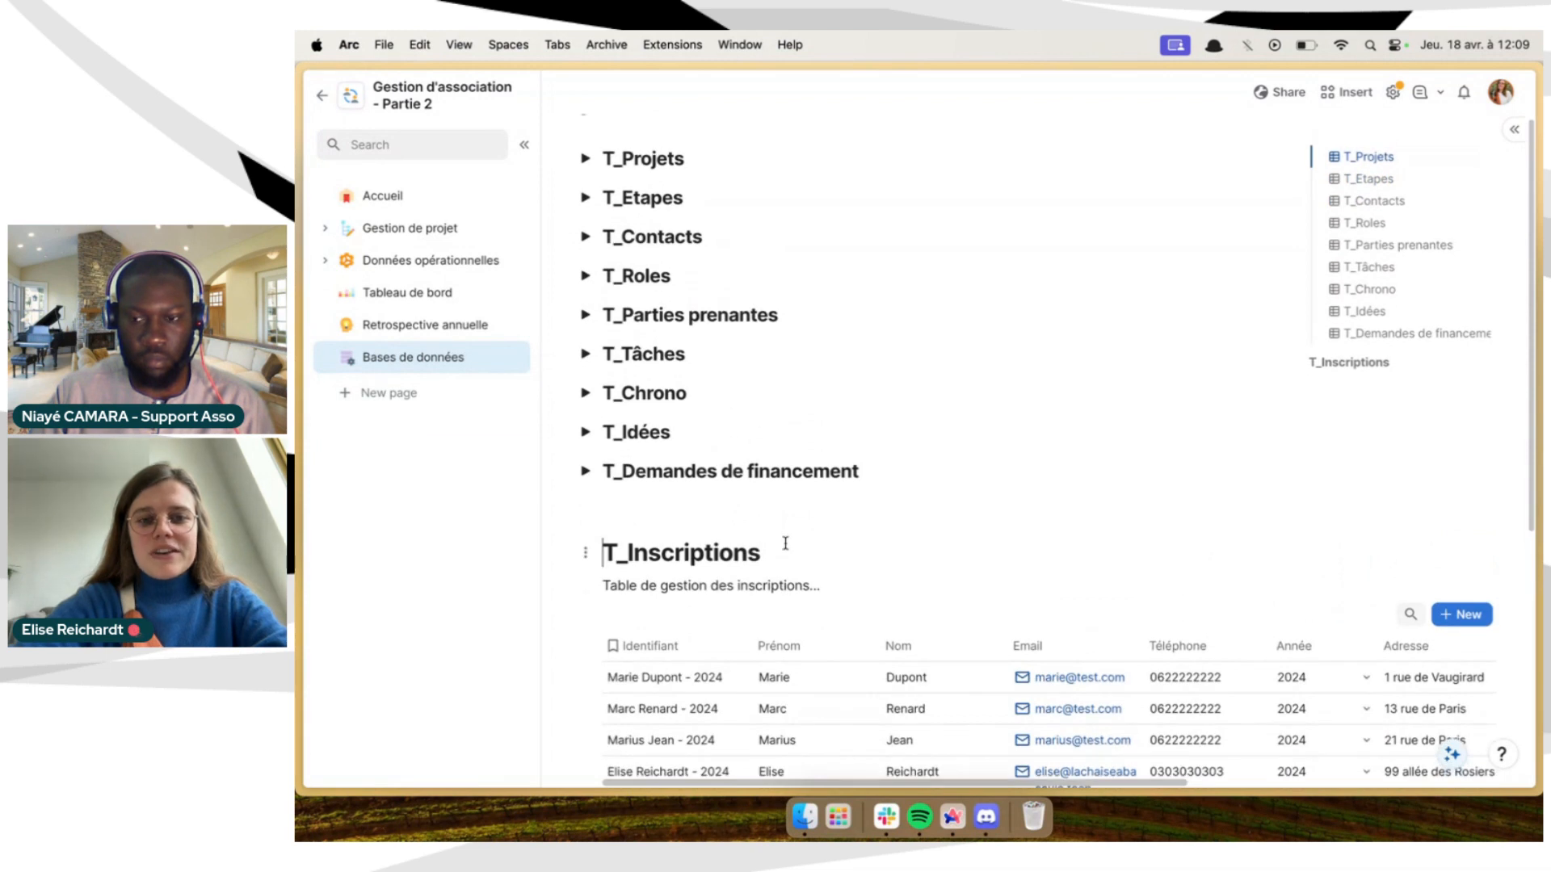
Undo the heading collapse and hidden table title, and delete the added T_Inscriptions heading and description lines
key("ctrl+z")
key("BackSpace")
key("BackSpace")
key("BackSpace")
key("BackSpace")
key("BackSpace")
key("BackSpace")
key("BackSpace")
key("BackSpace")
key("BackSpace")
key("BackSpace")
key("BackSpace")
key("BackSpace")
key("BackSpace")
key("BackSpace")
key("BackSpace")
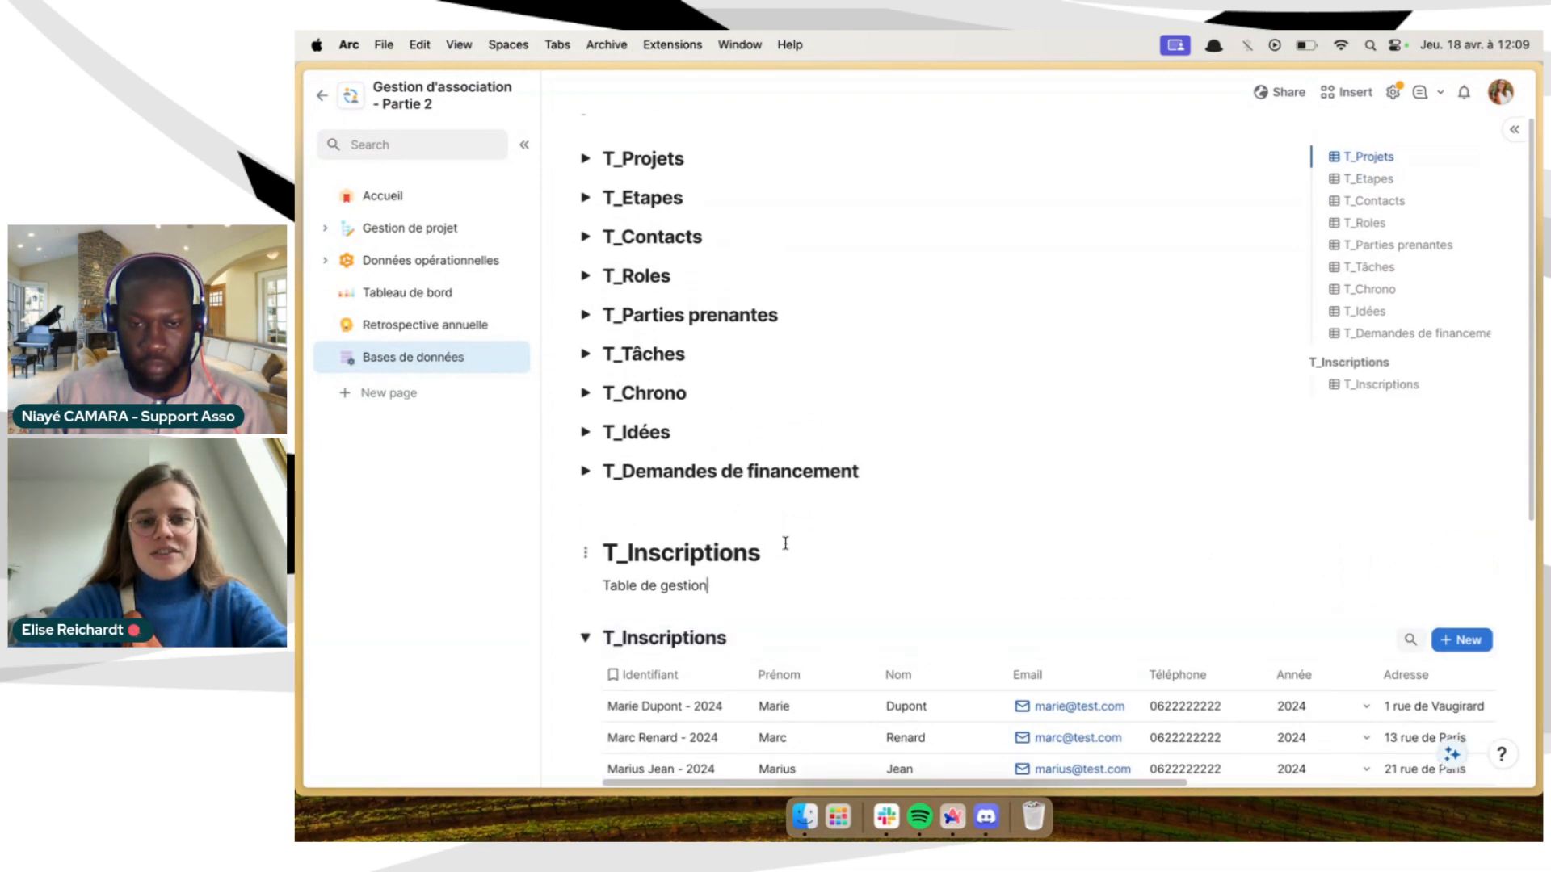
left_click_drag(710, 589, 590, 546)
key("BackSpace")
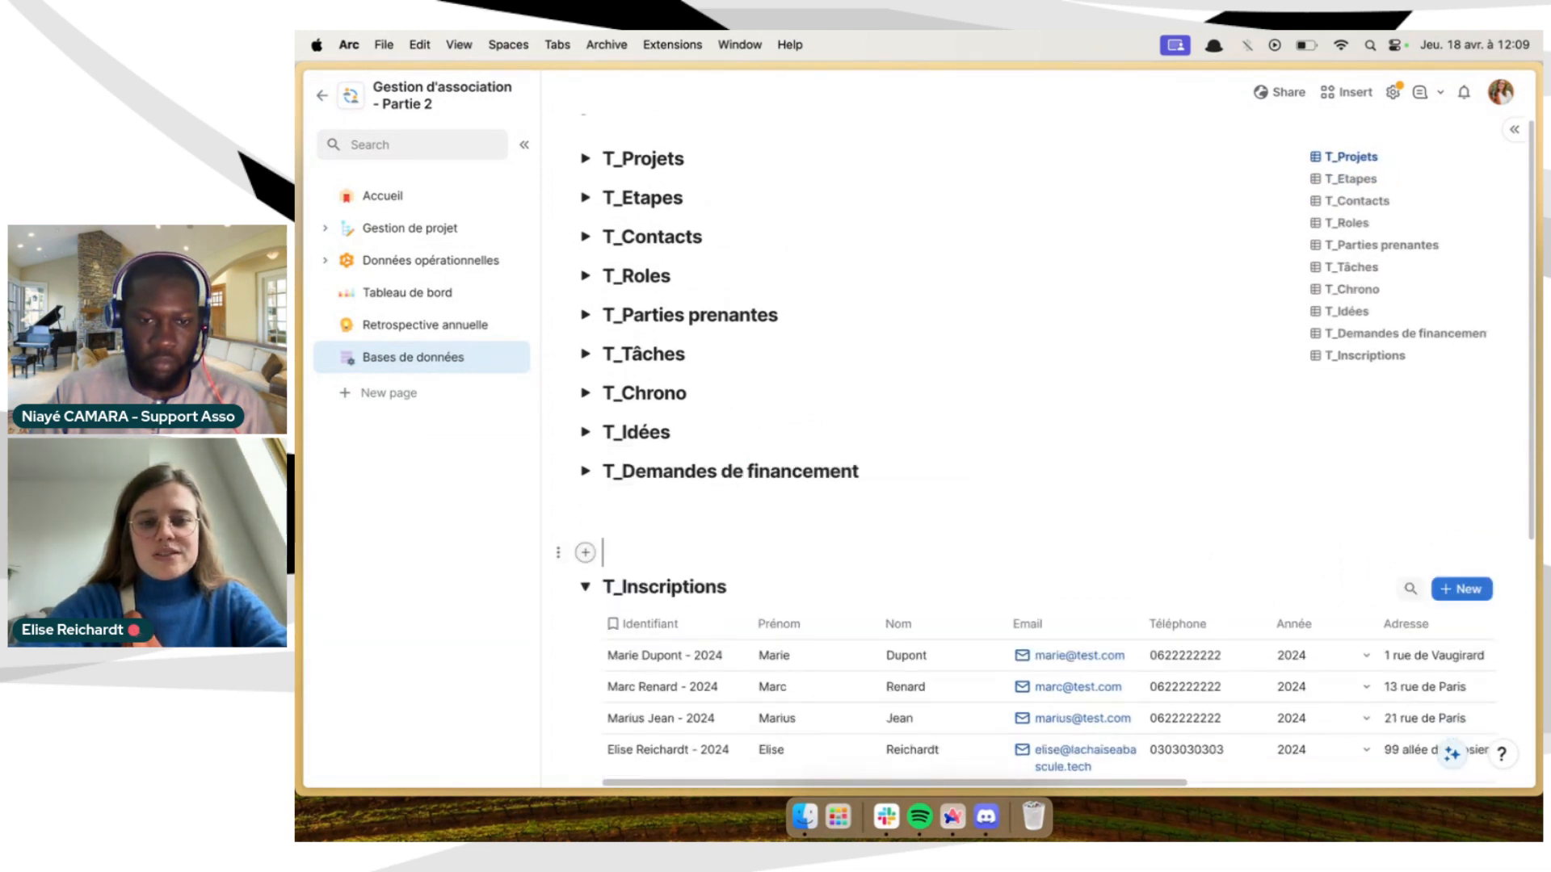
key("BackSpace")
Collapse the T_Inscriptions table and return to the Accueil page
left_click(585, 510)
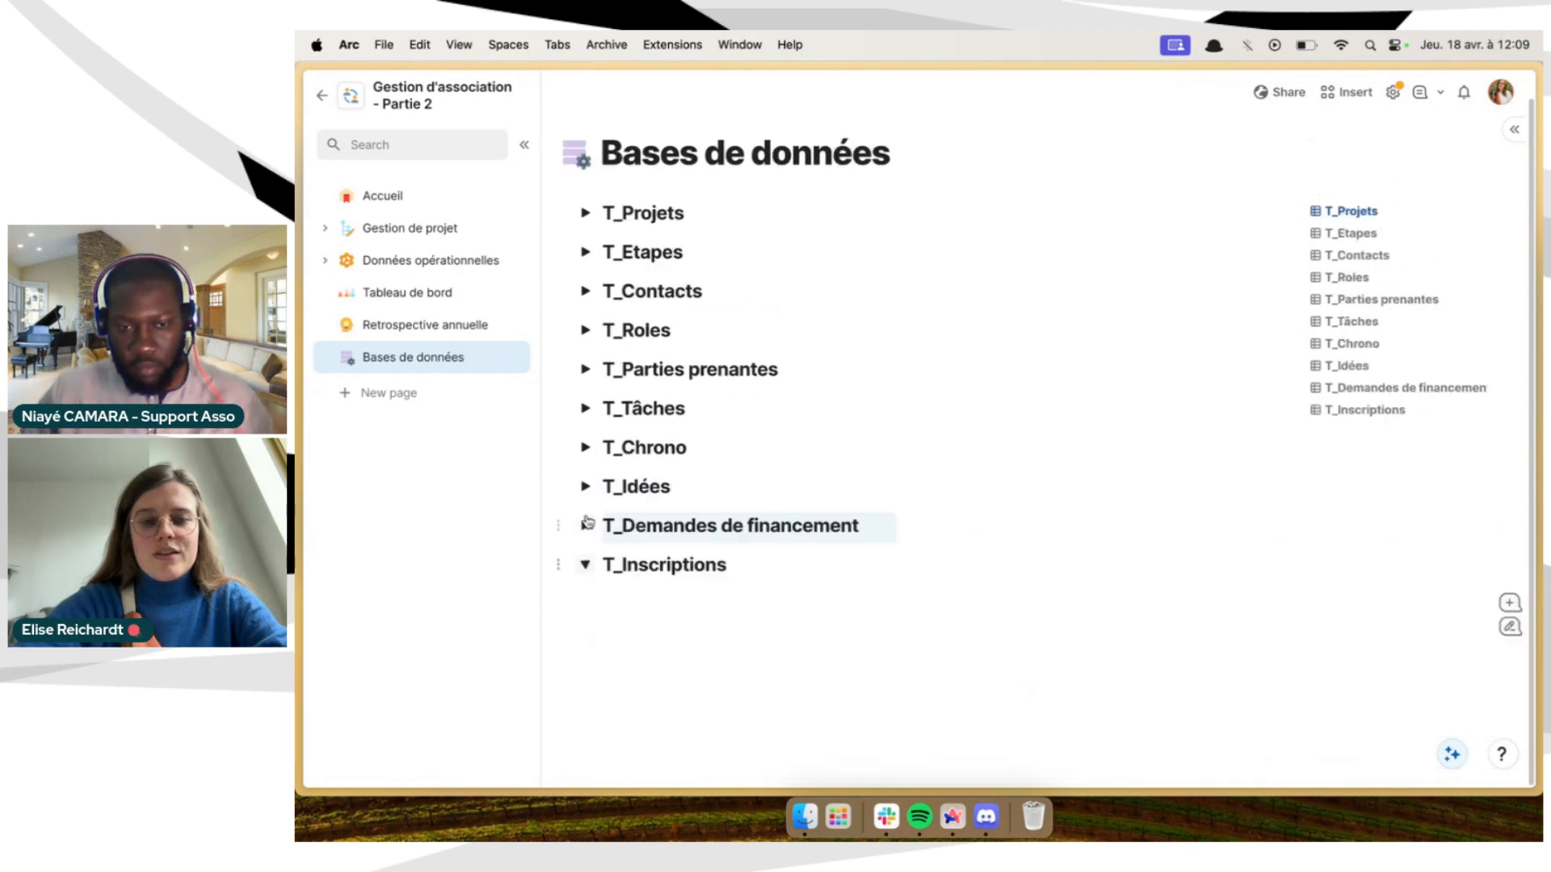
left_click(399, 183)
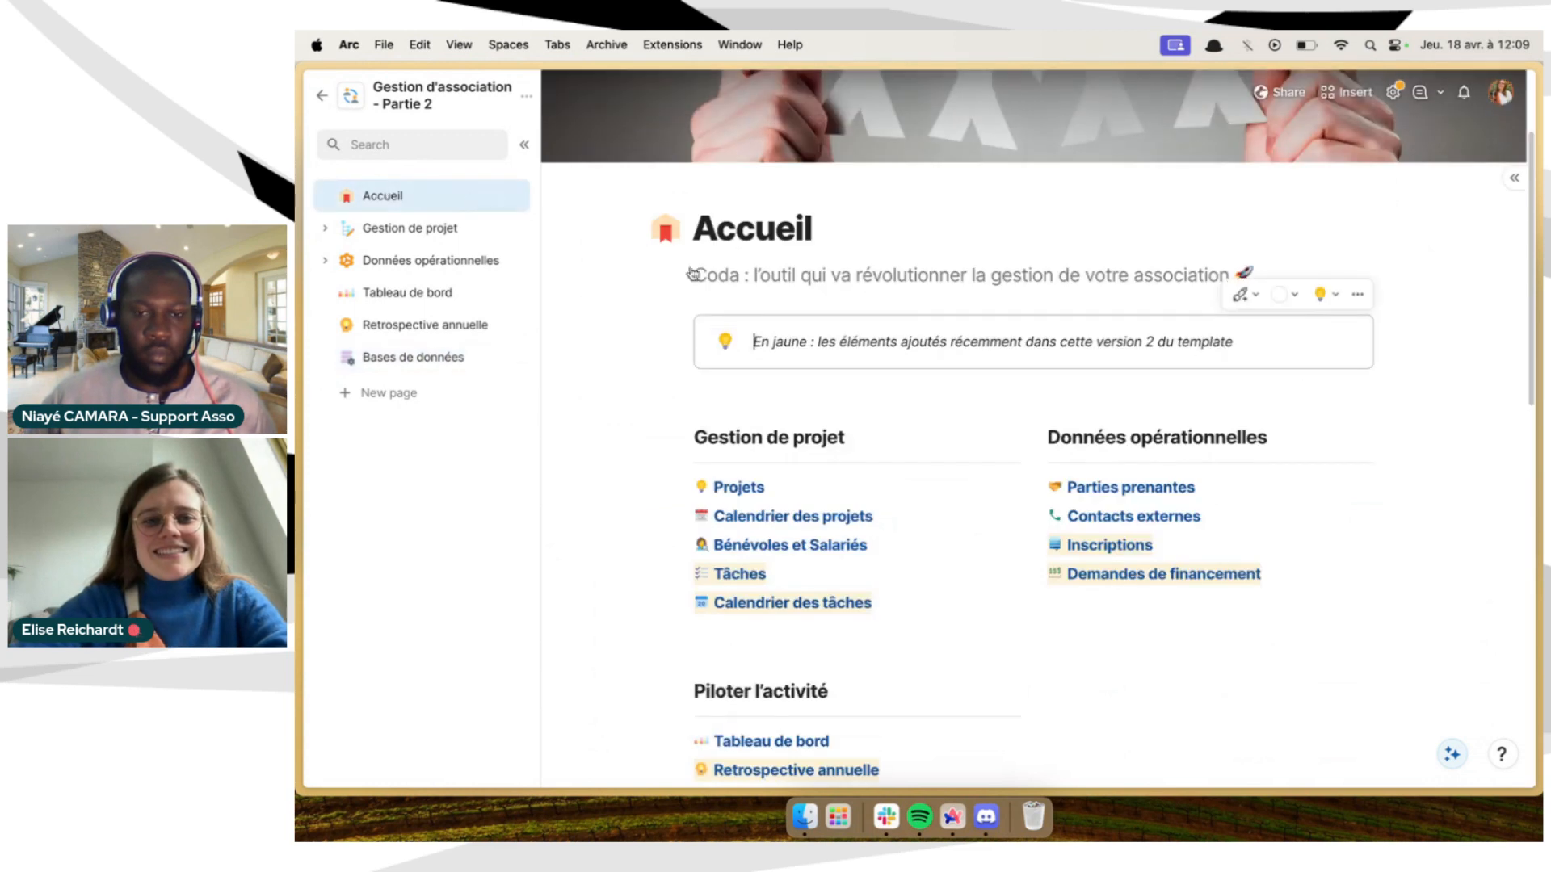
Review the Accueil page's section links and open the Bases de données page
scroll(735, 307, "down", 4)
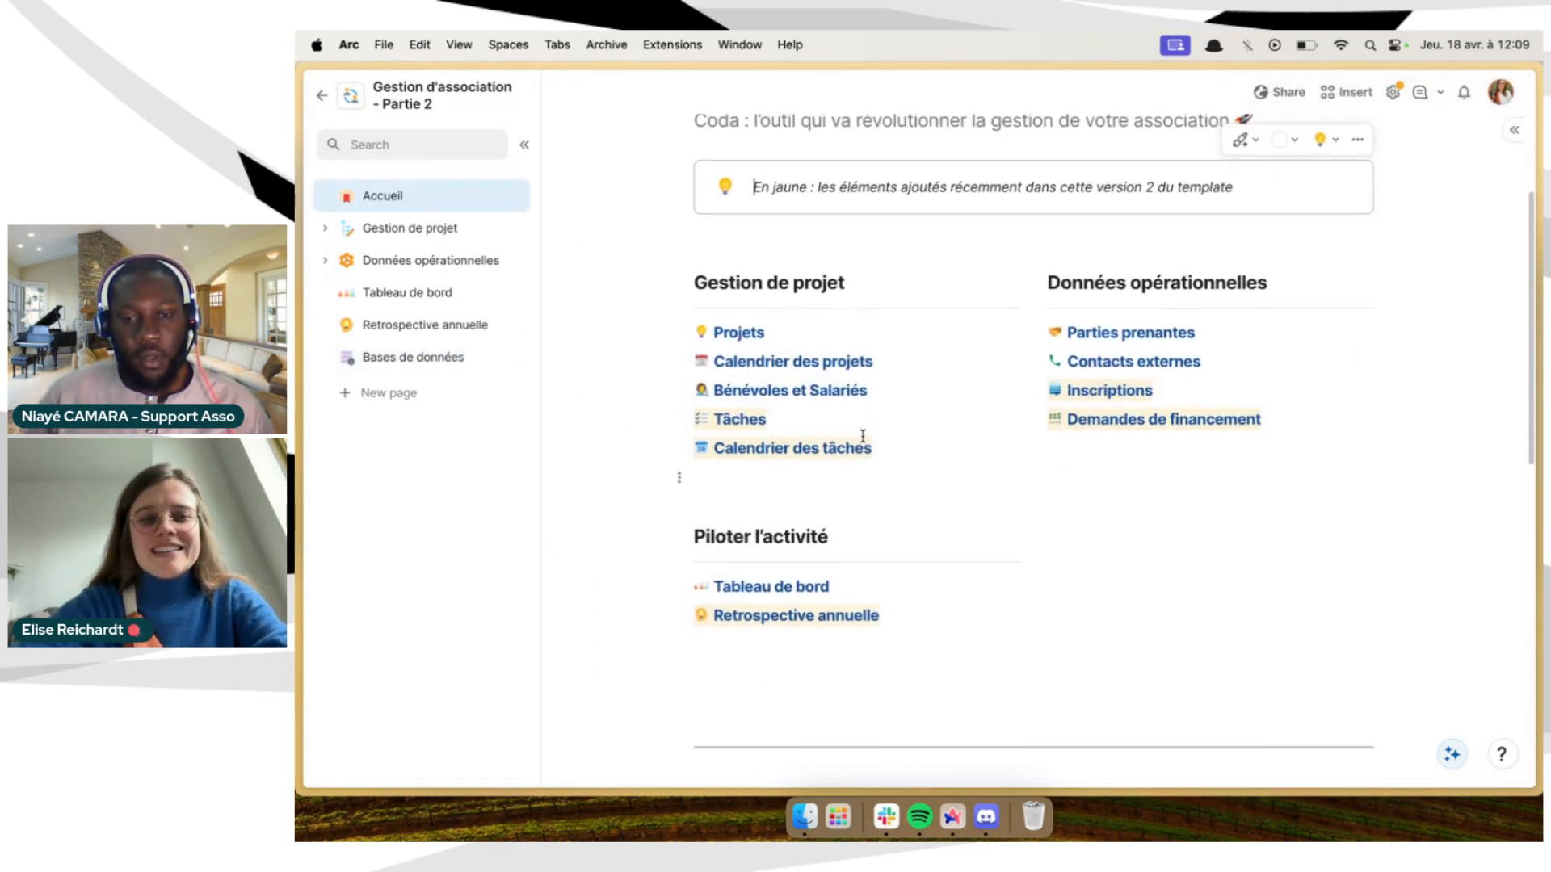
scroll(863, 437, "up", 1)
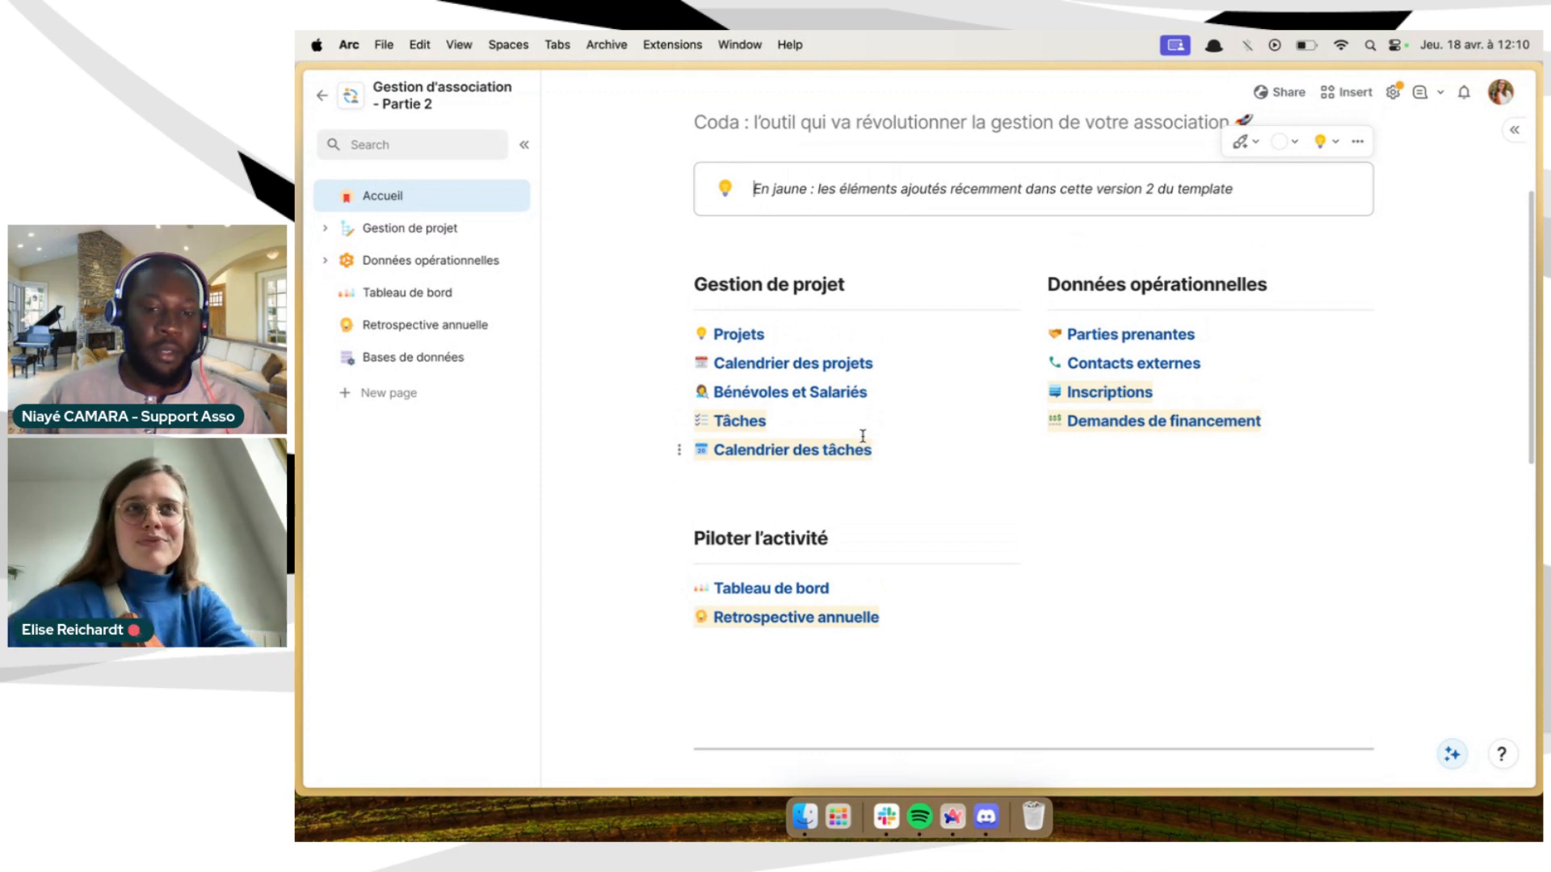
left_click(430, 365)
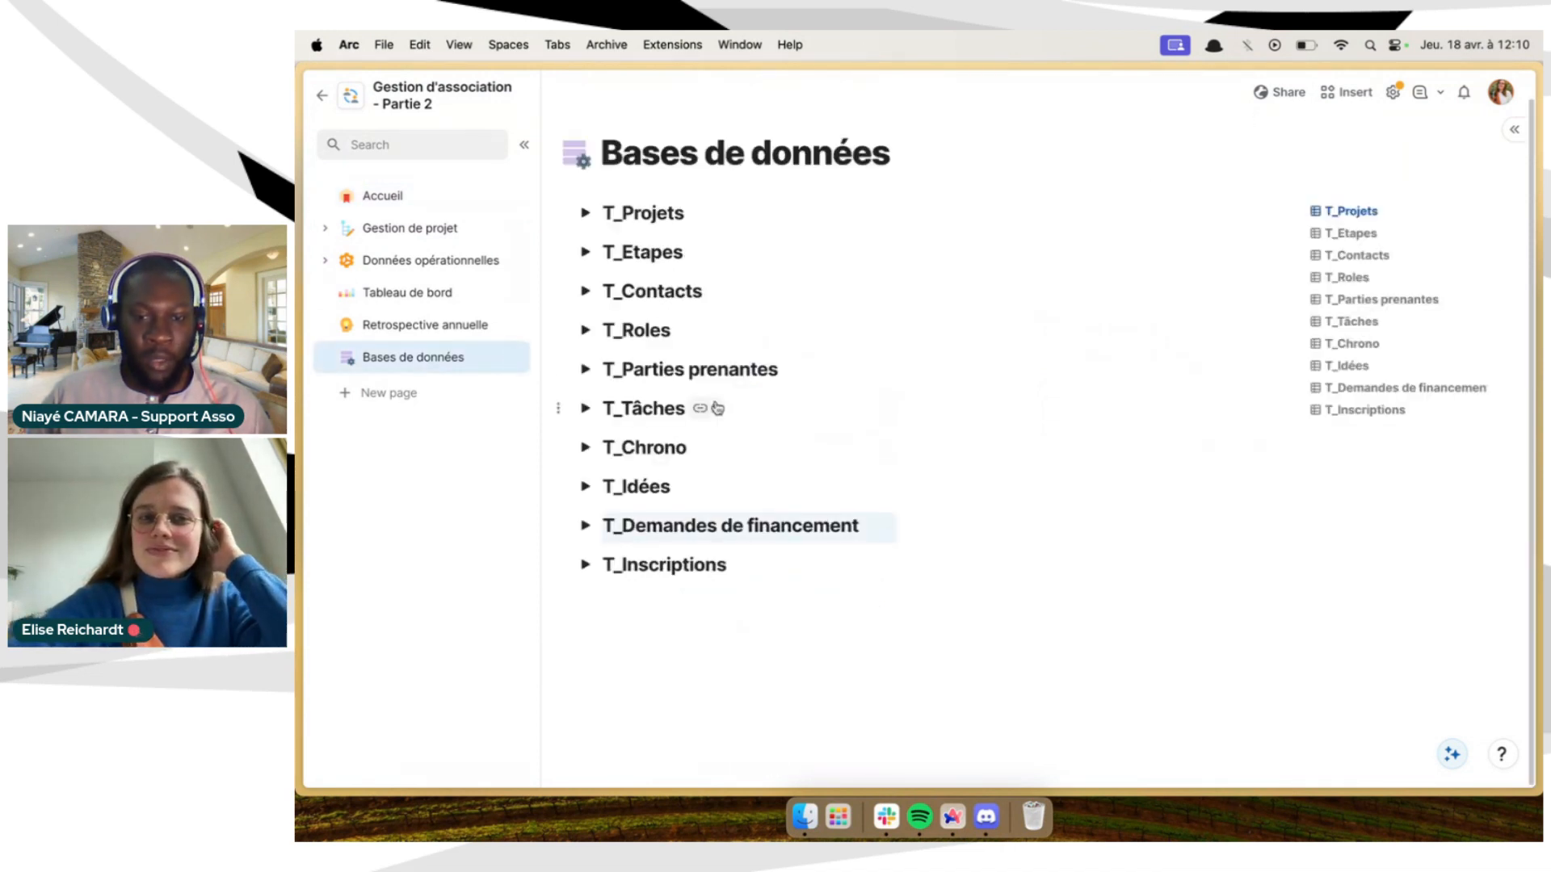
left_click(726, 678)
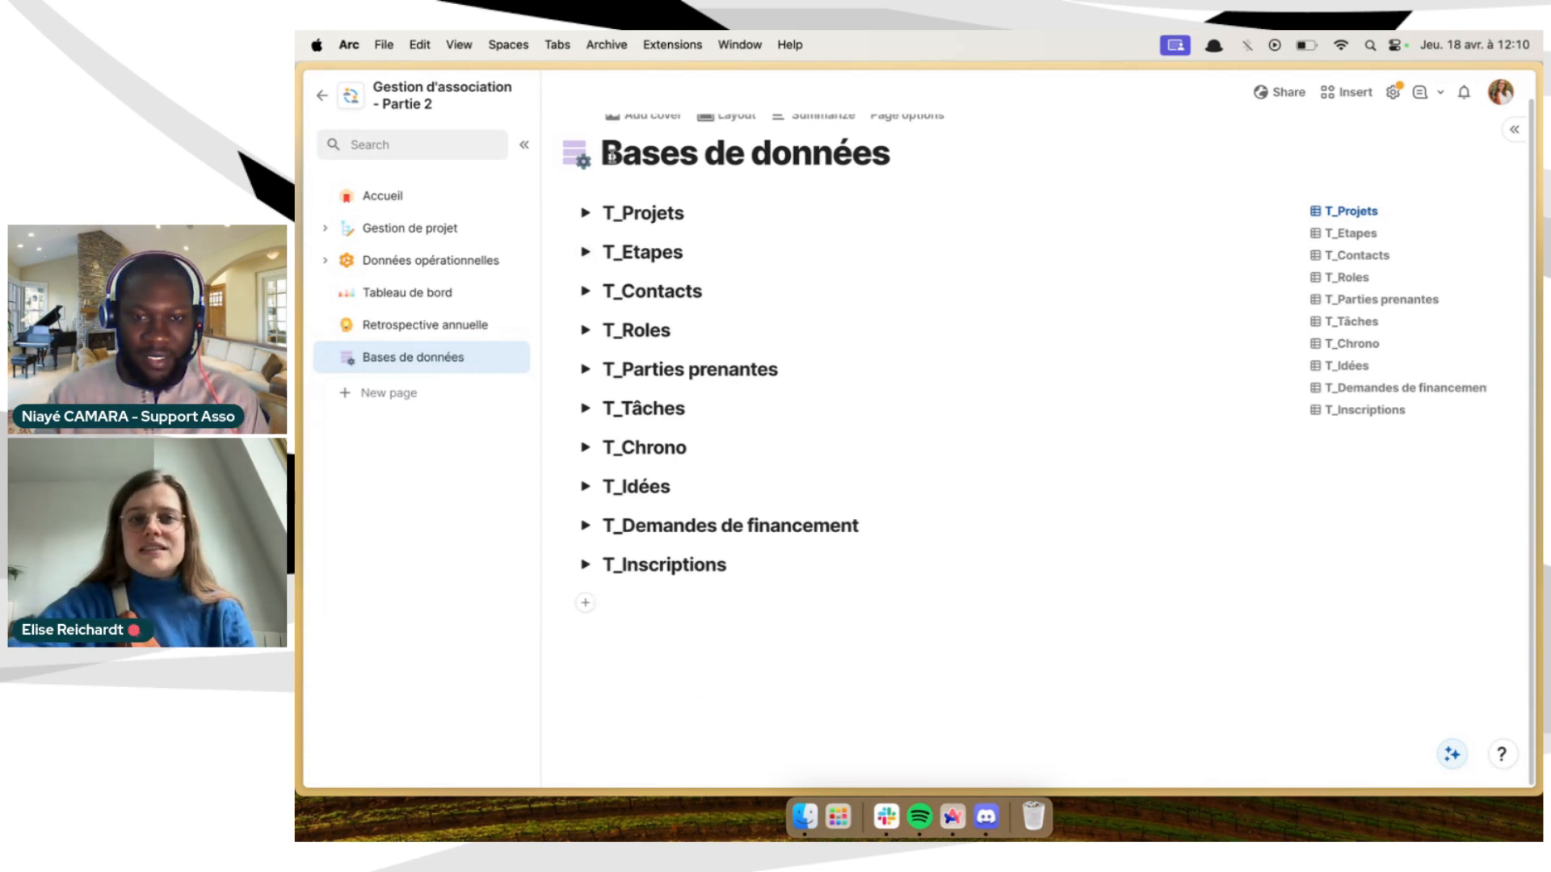
Rename the Bases de données page as "Bases de données - NE PAS MODIFIER"
left_click(918, 156)
type("NE P")
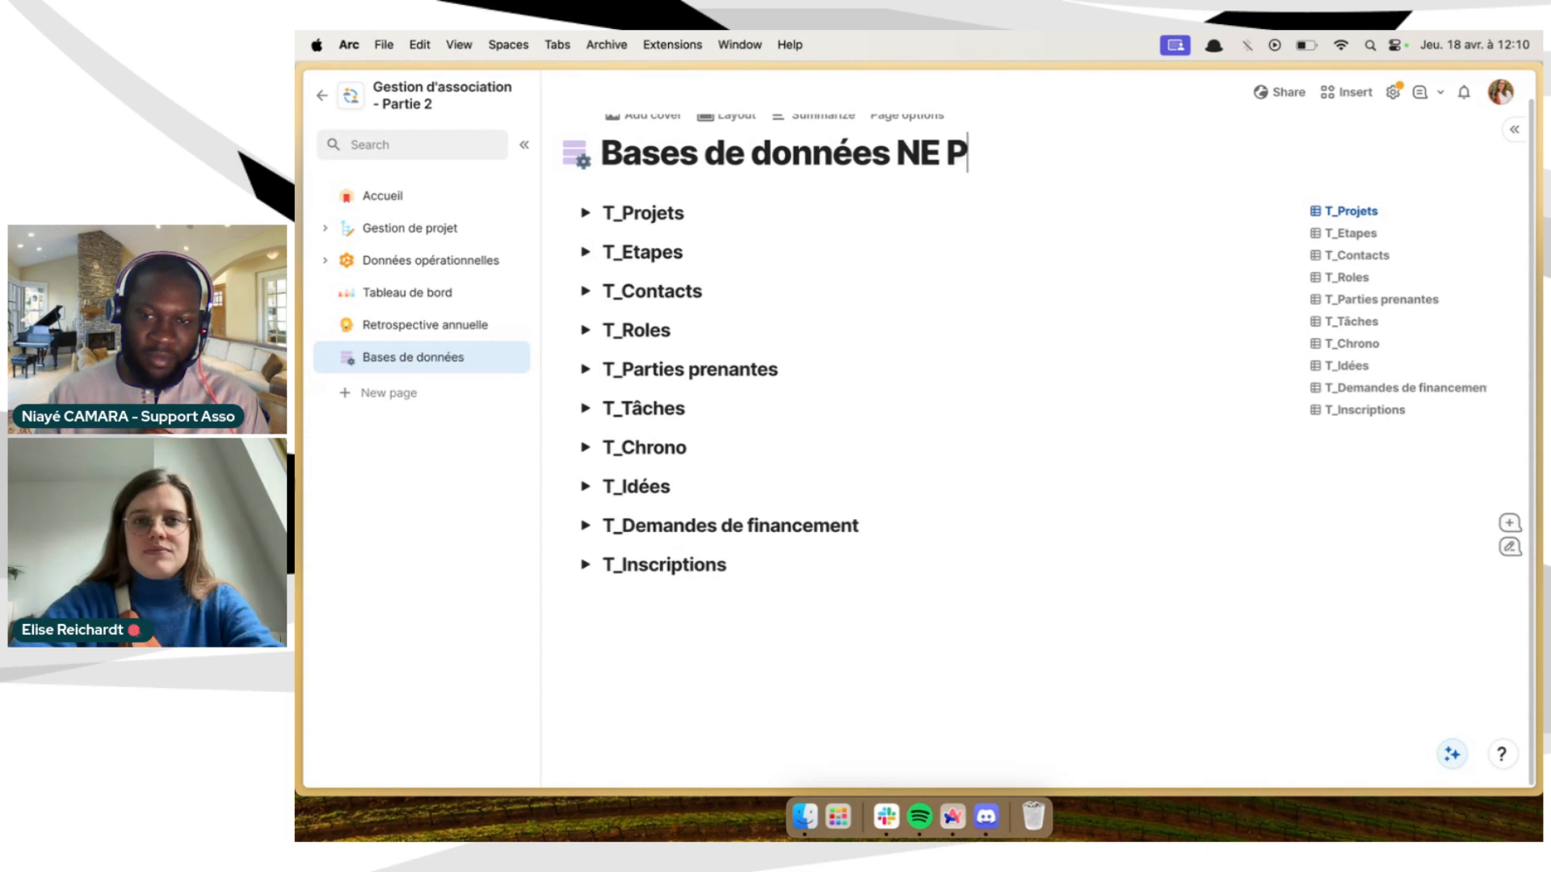
type("AS MODIFIER")
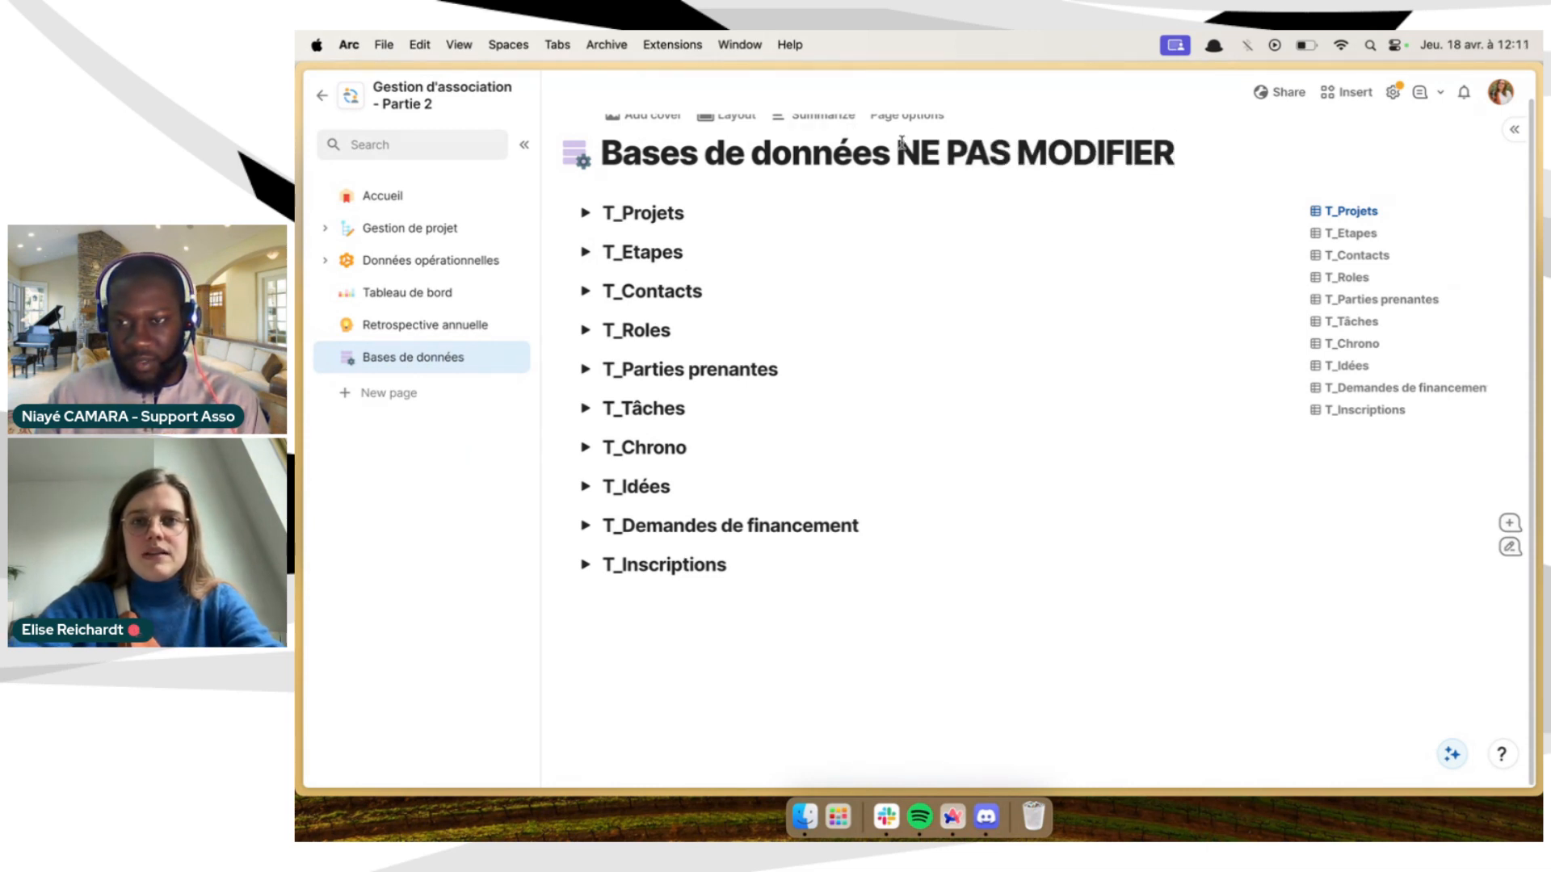
left_click(897, 153)
type("-")
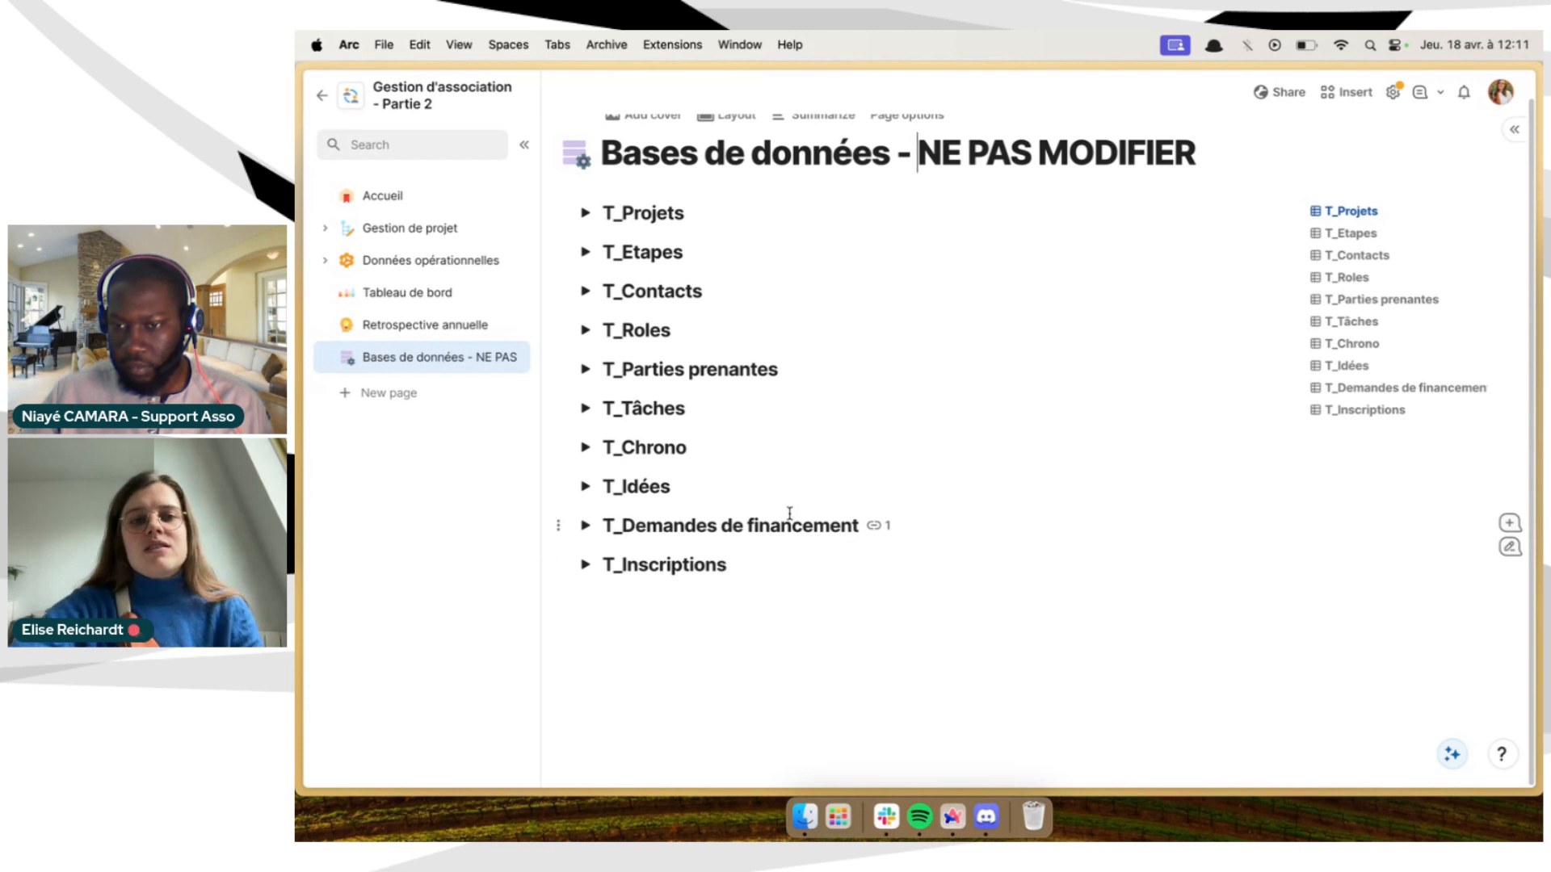
Return to the Accueil page and open the Tâches page from its Gestion de projet links
scroll(715, 513, "up", 1)
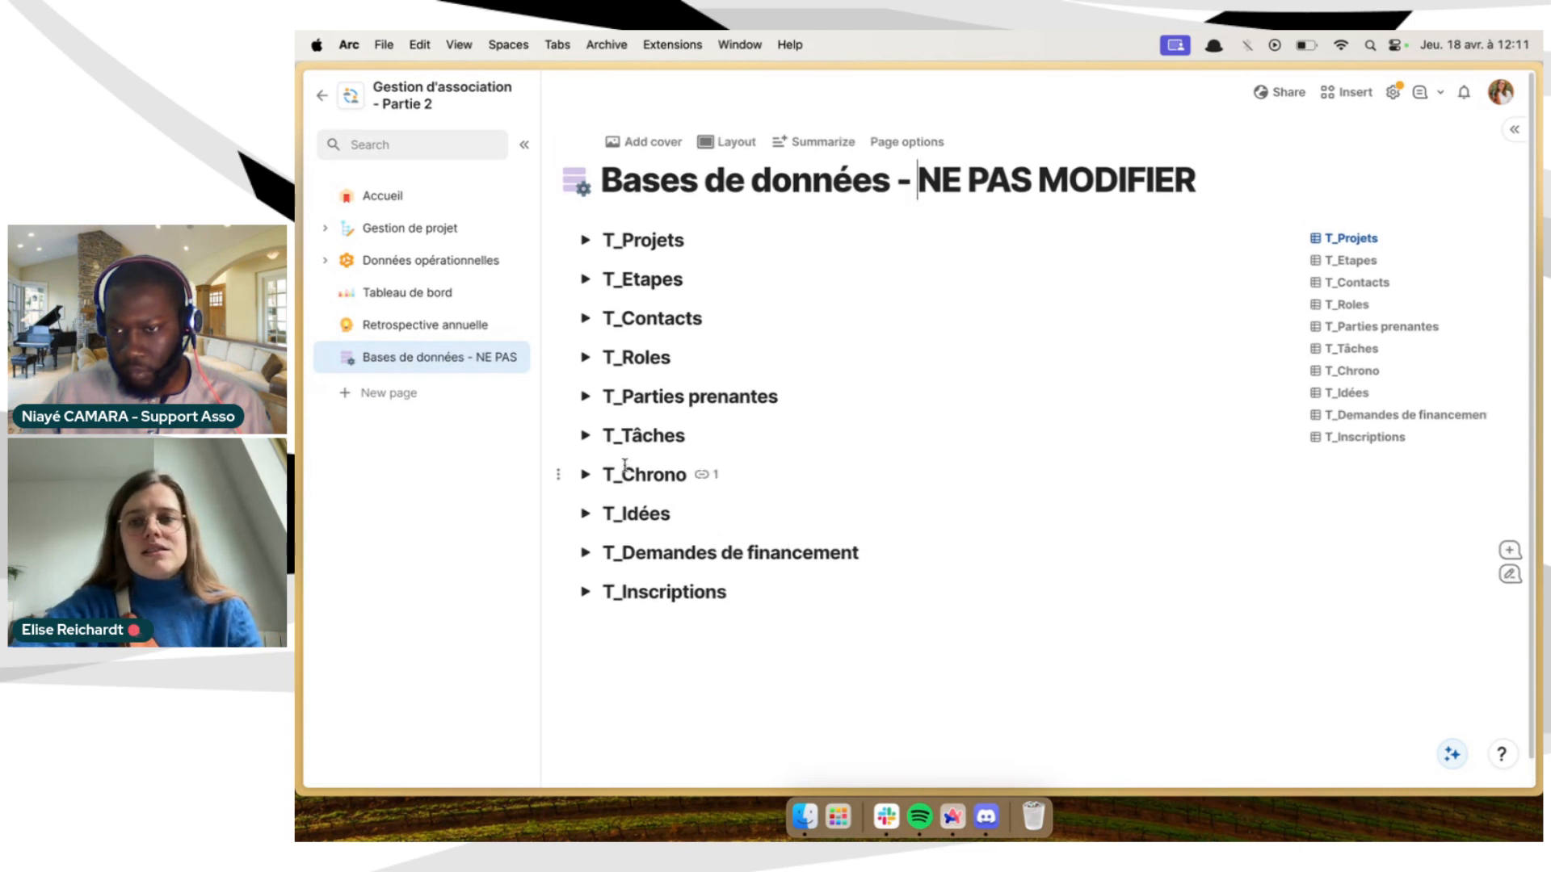
left_click(445, 195)
mouse_move(748, 454)
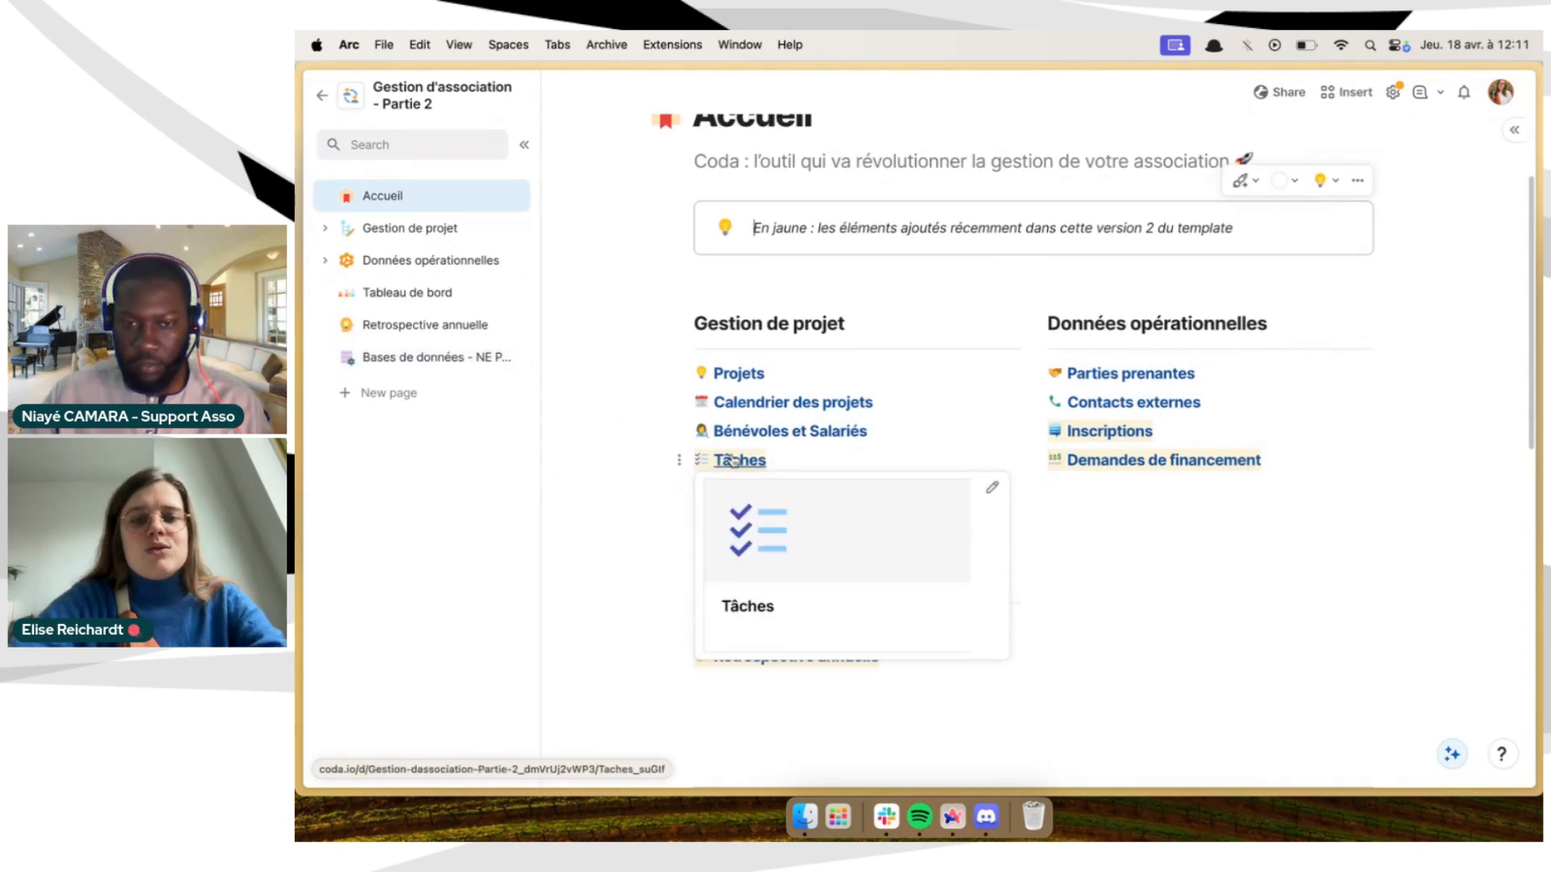
left_click(735, 460)
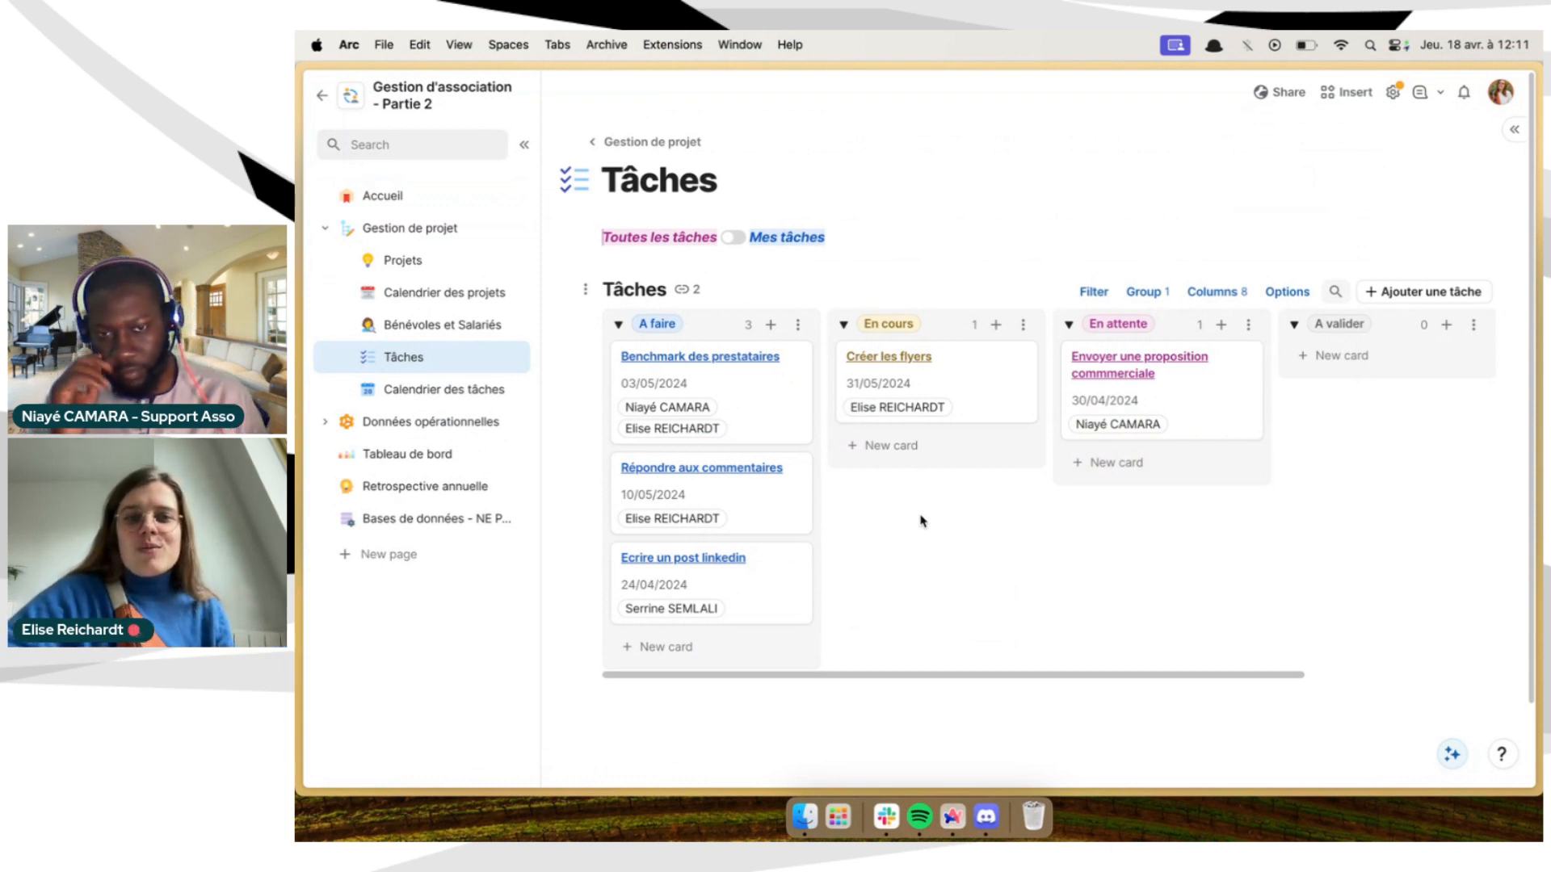
Review the Tâches board's status columns, then show only Mes tâches and switch back to Toutes les tâches
scroll(922, 521, "right", 5)
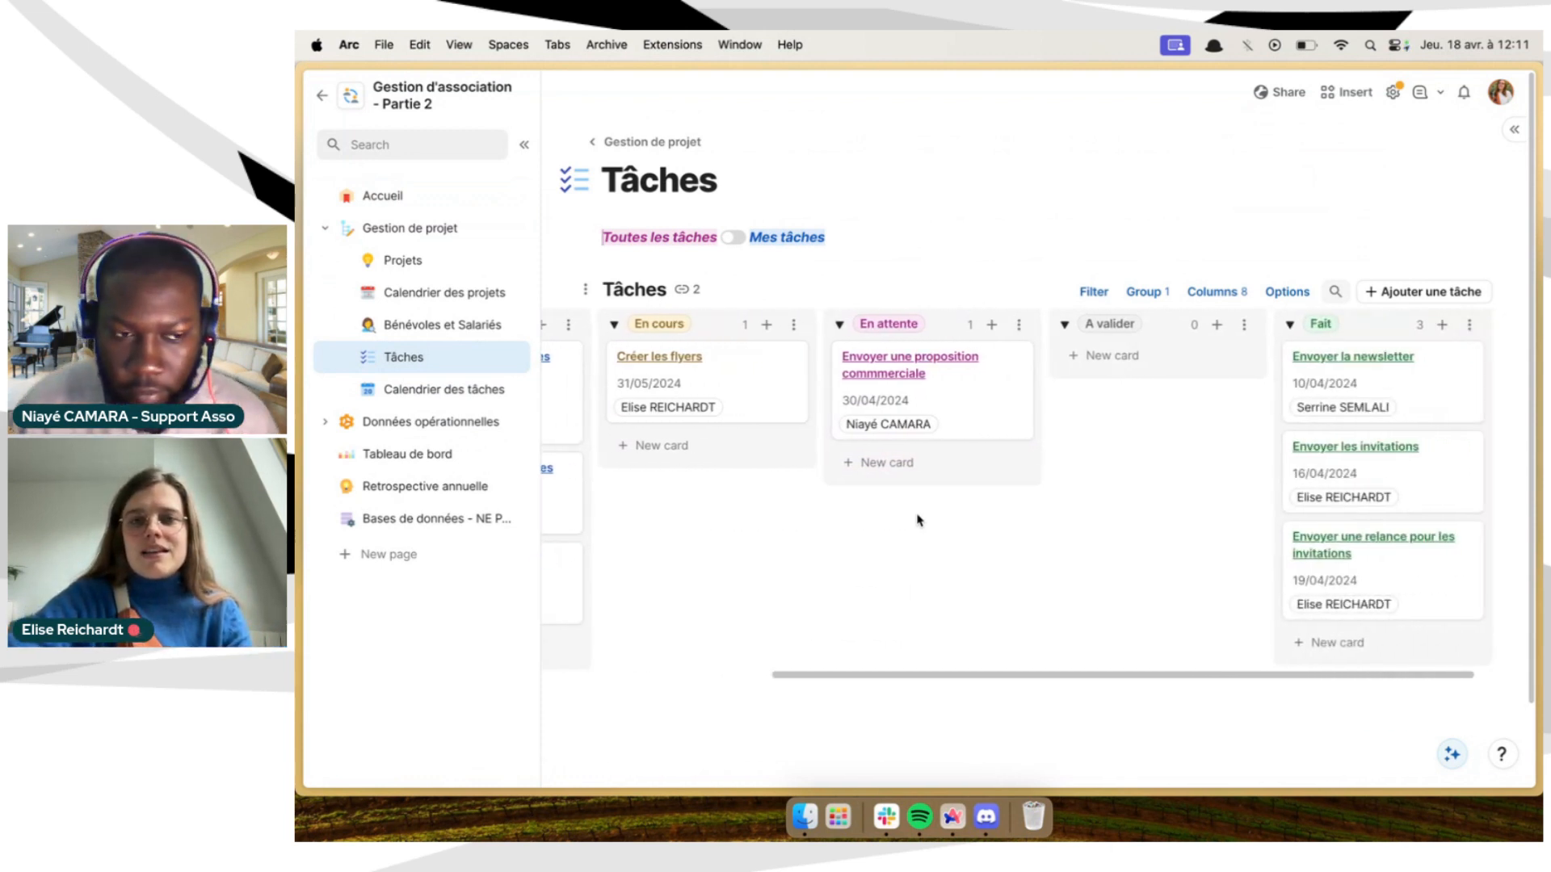
scroll(917, 520, "left", 5)
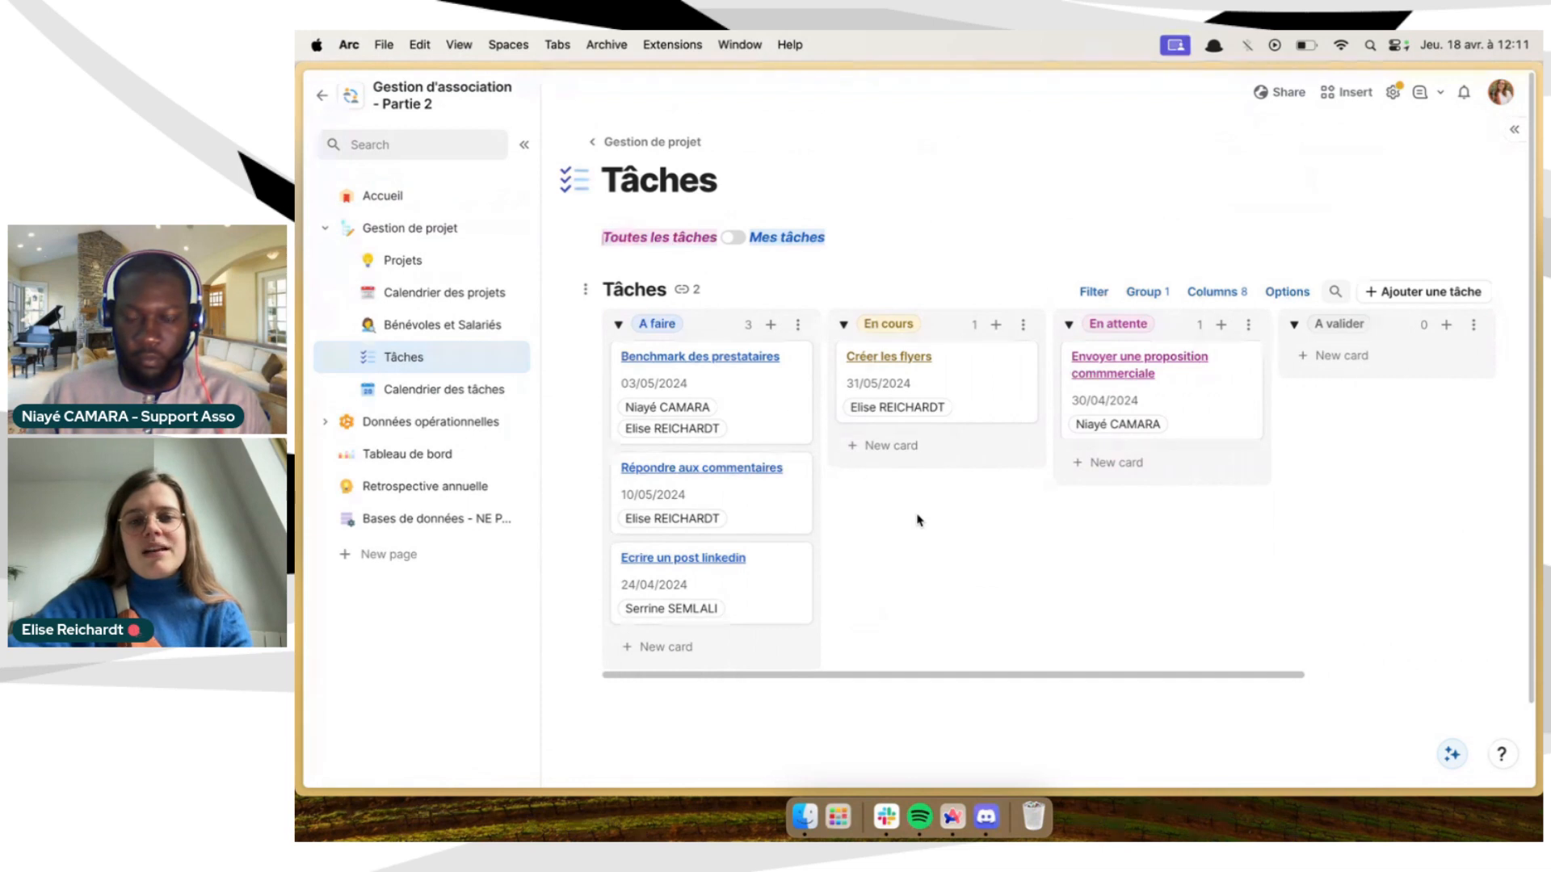
scroll(917, 521, "down", 1)
scroll(870, 512, "up", 1)
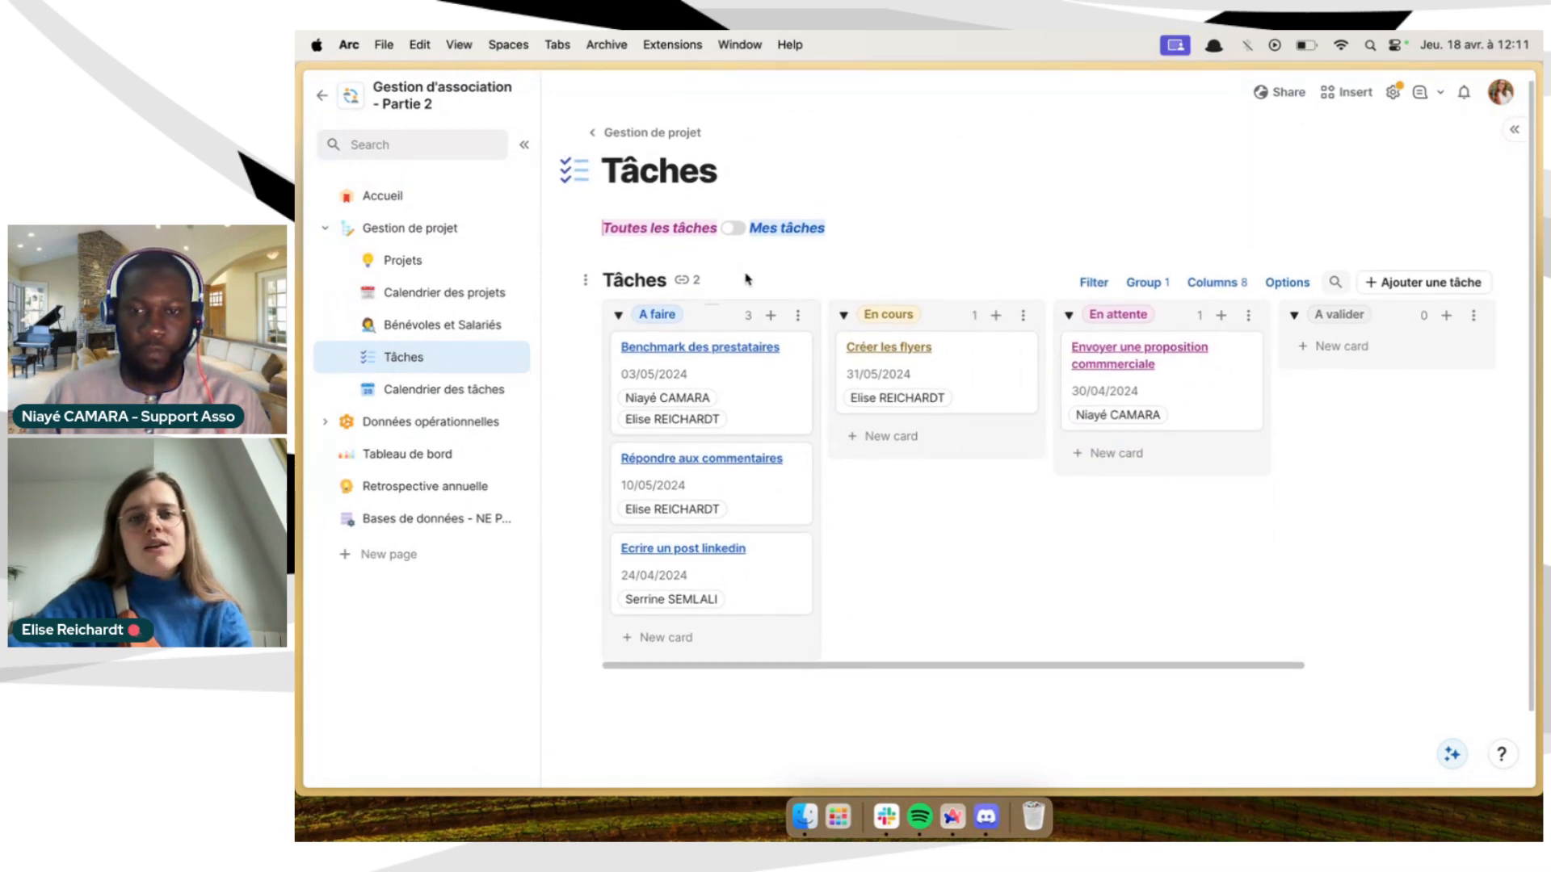
left_click(737, 229)
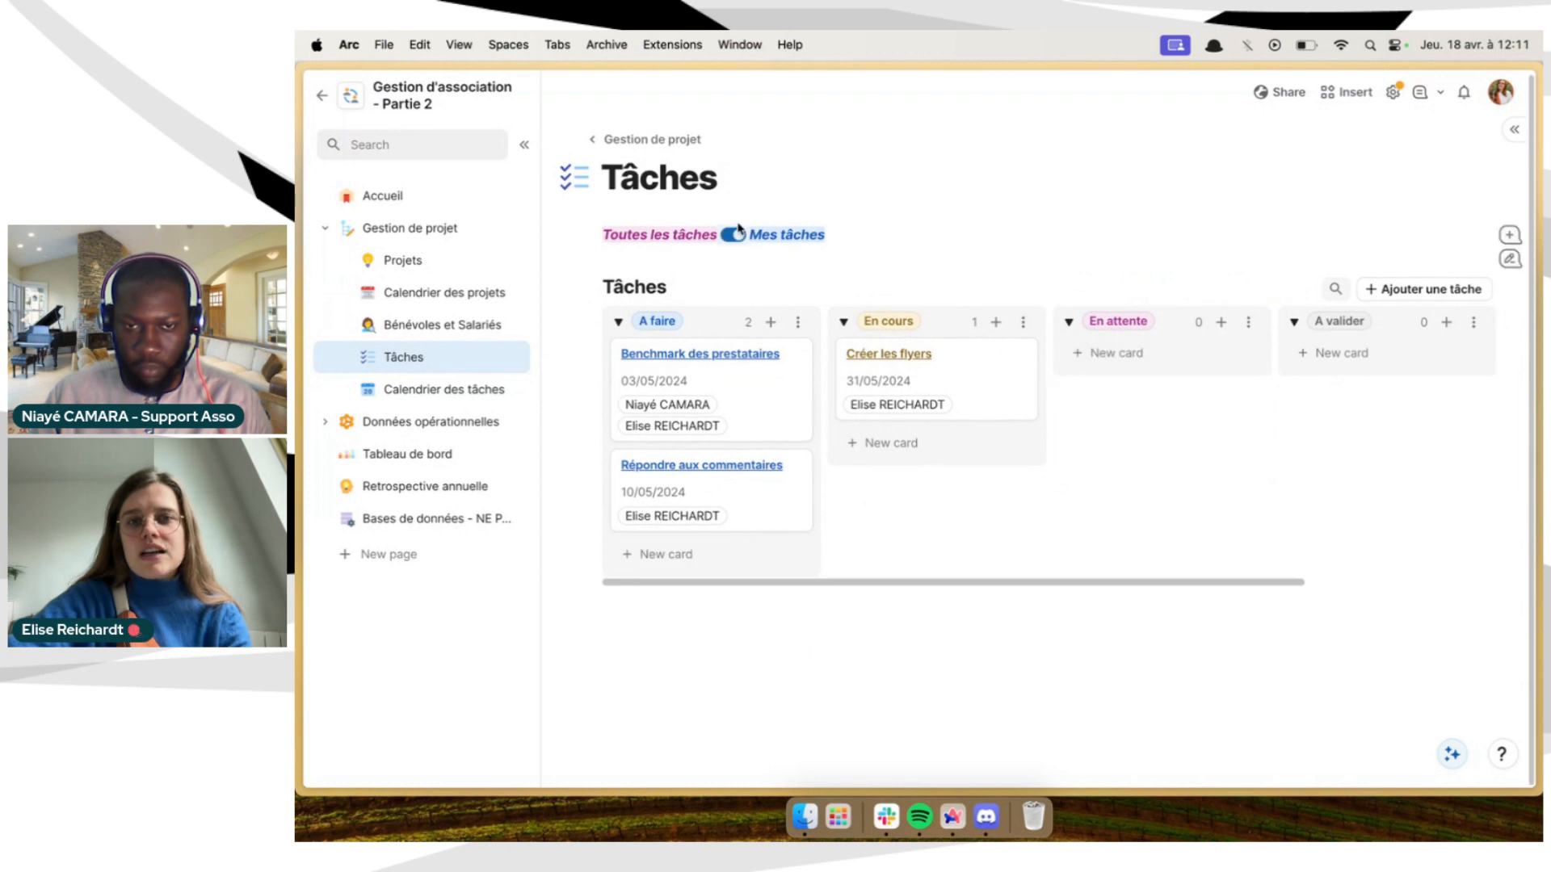
left_click(735, 233)
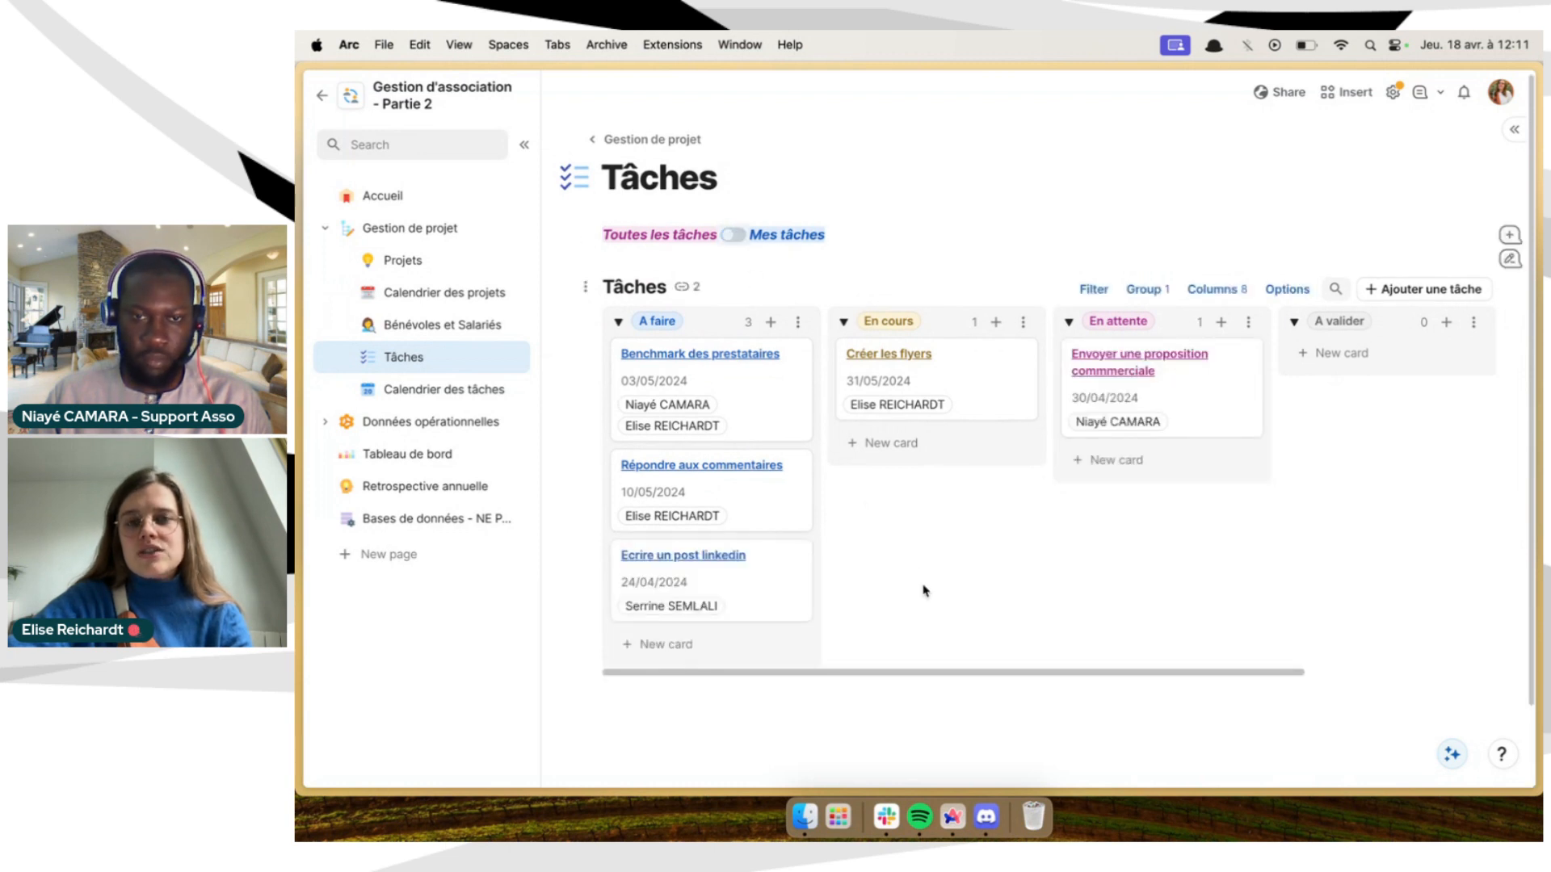
Look across the board from A faire to Fait and try the Mes tâches toggle on and off again
scroll(925, 591, "down", 2)
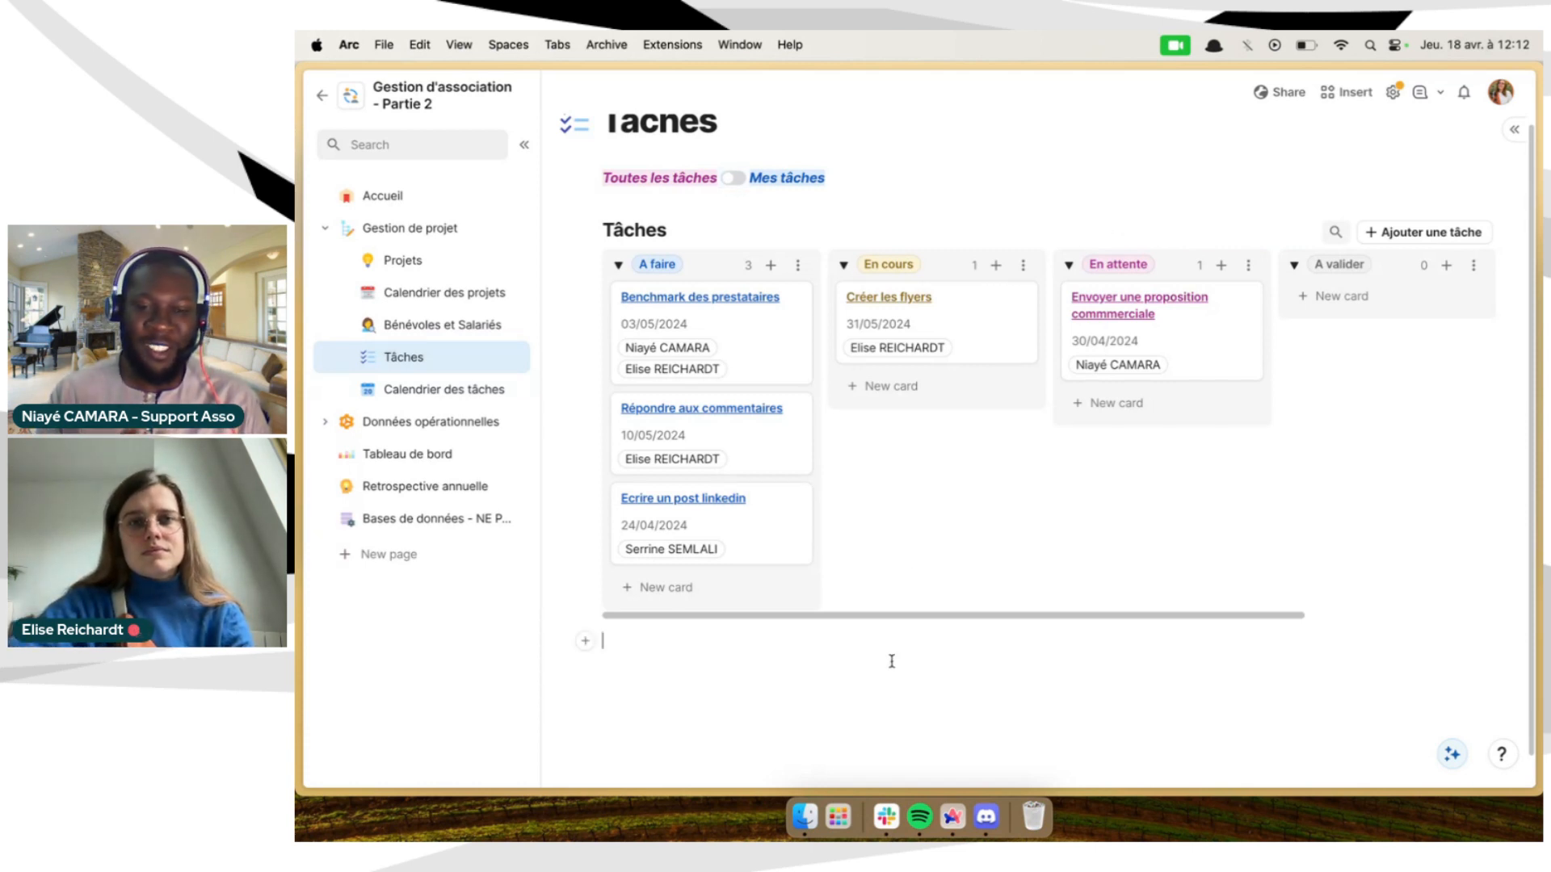
scroll(892, 661, "up", 1)
scroll(891, 646, "up", 1)
scroll(896, 598, "right", 5)
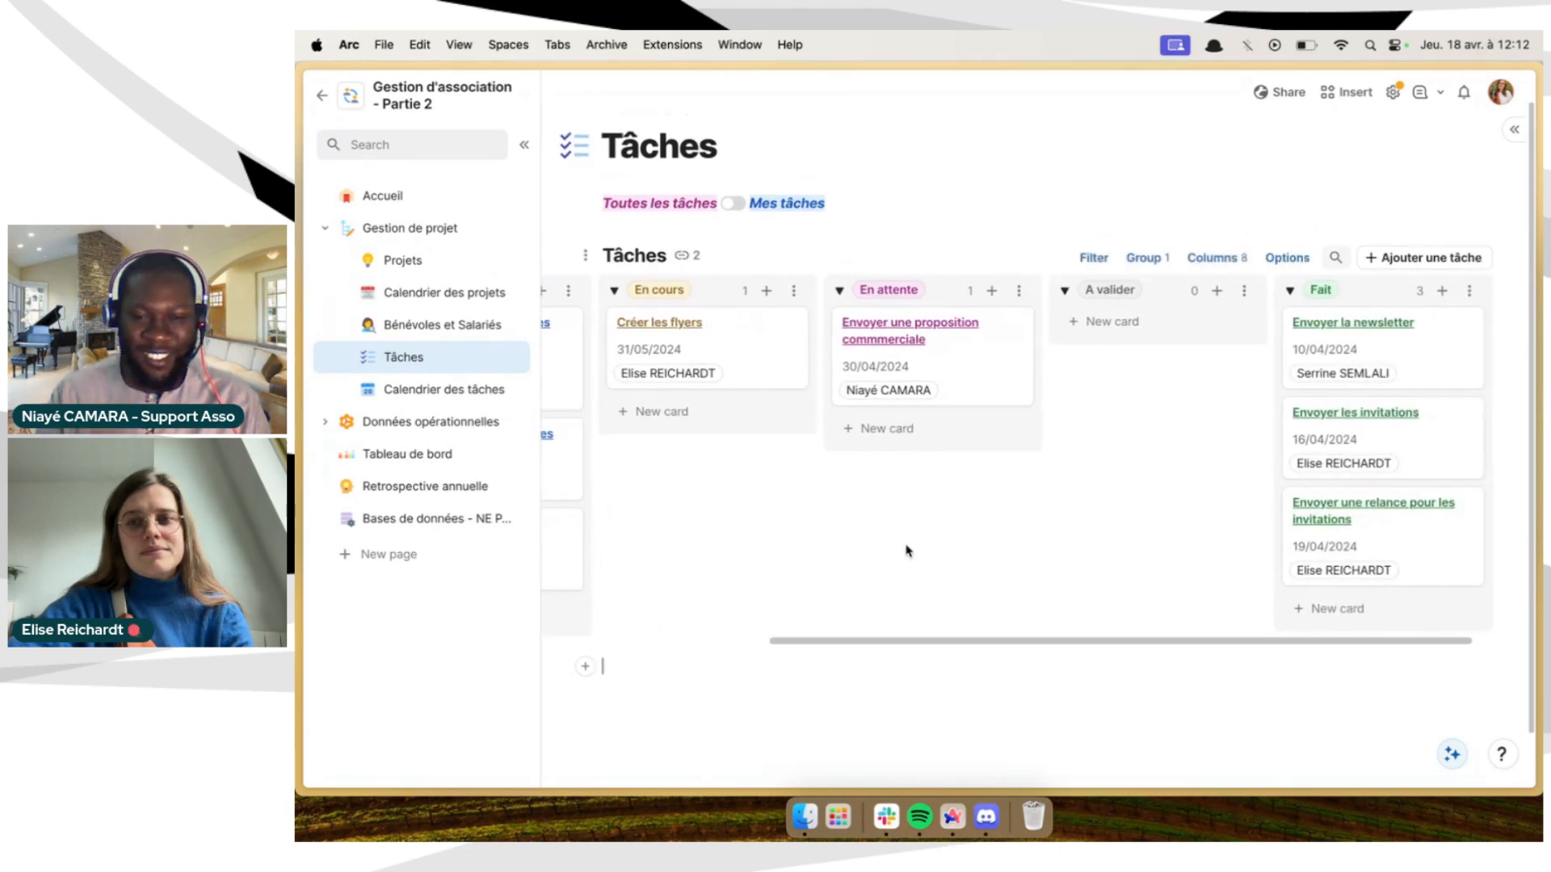
scroll(907, 549, "left", 5)
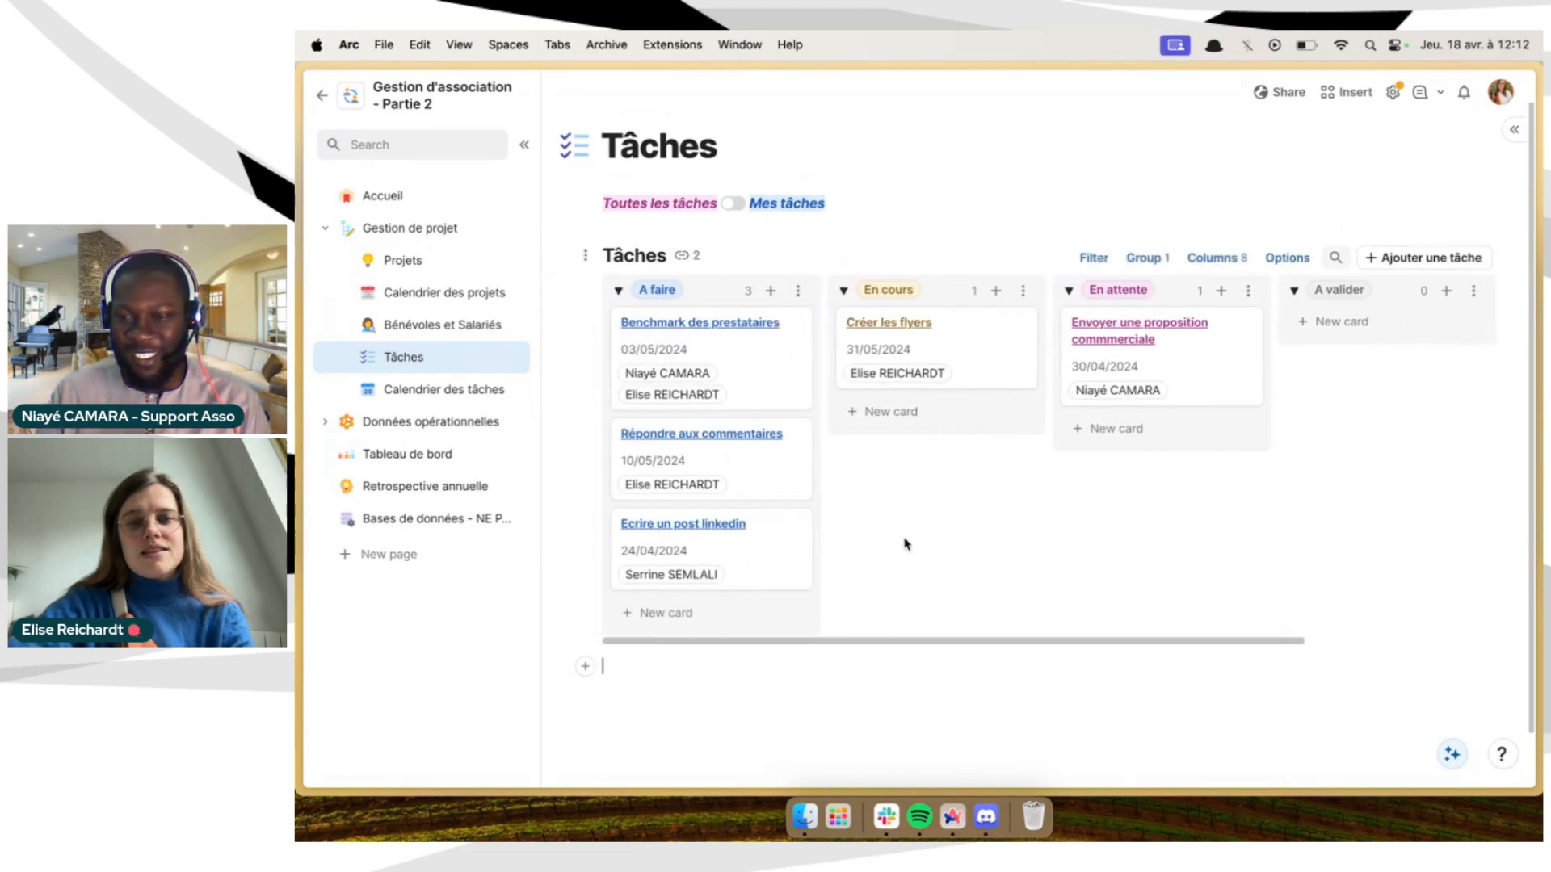
left_click(733, 203)
left_click(731, 243)
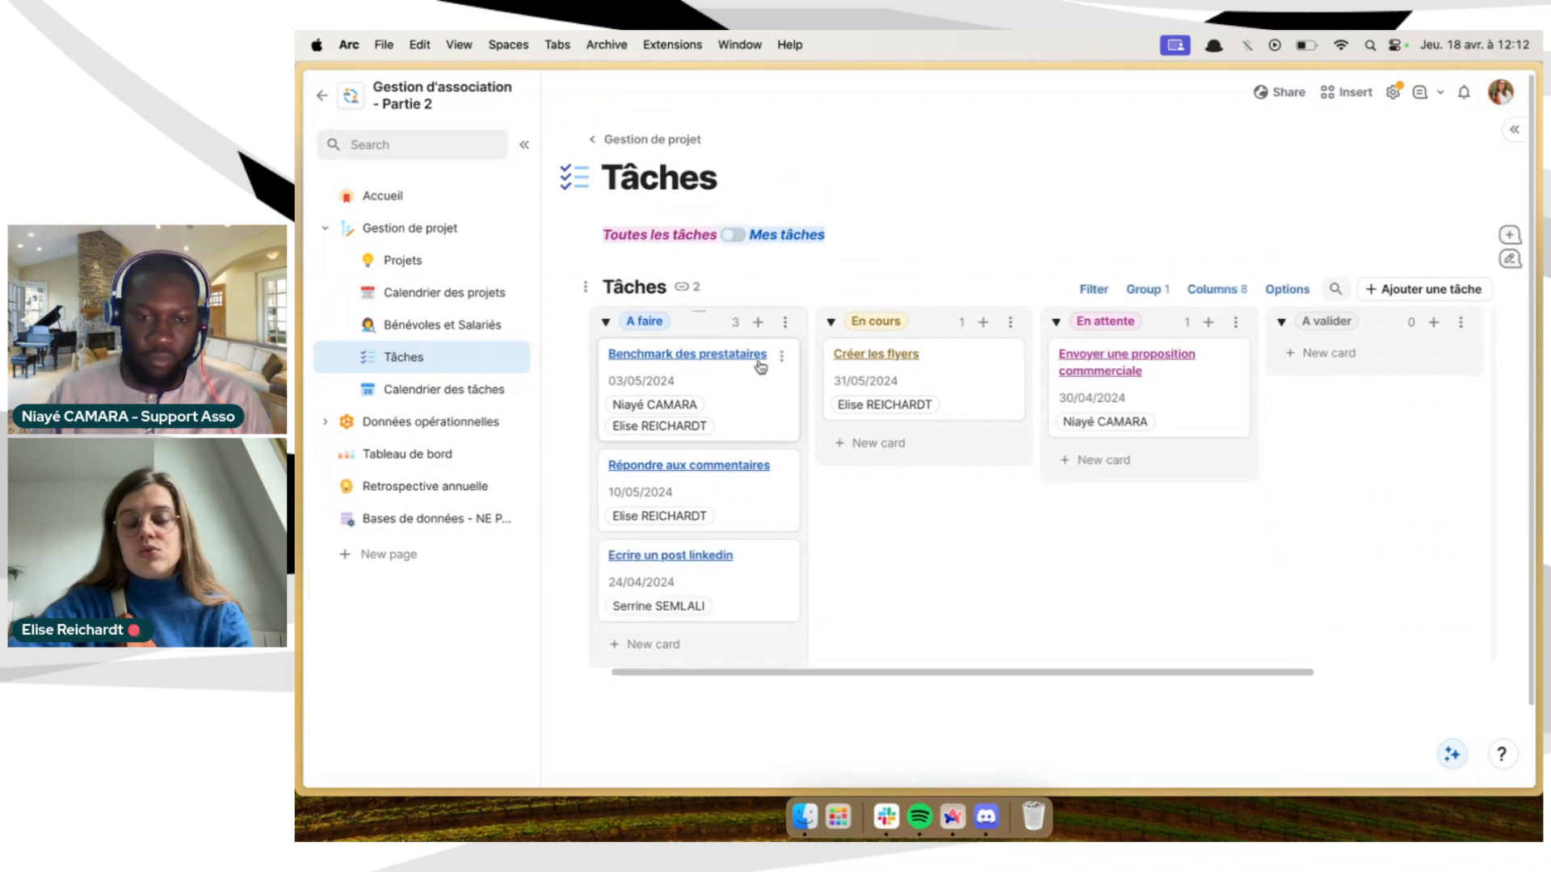
Inspect the filter formula behind the Tâches board's task toggle, then close the filter settings
scroll(858, 474, "right", 5)
scroll(857, 474, "right", 1)
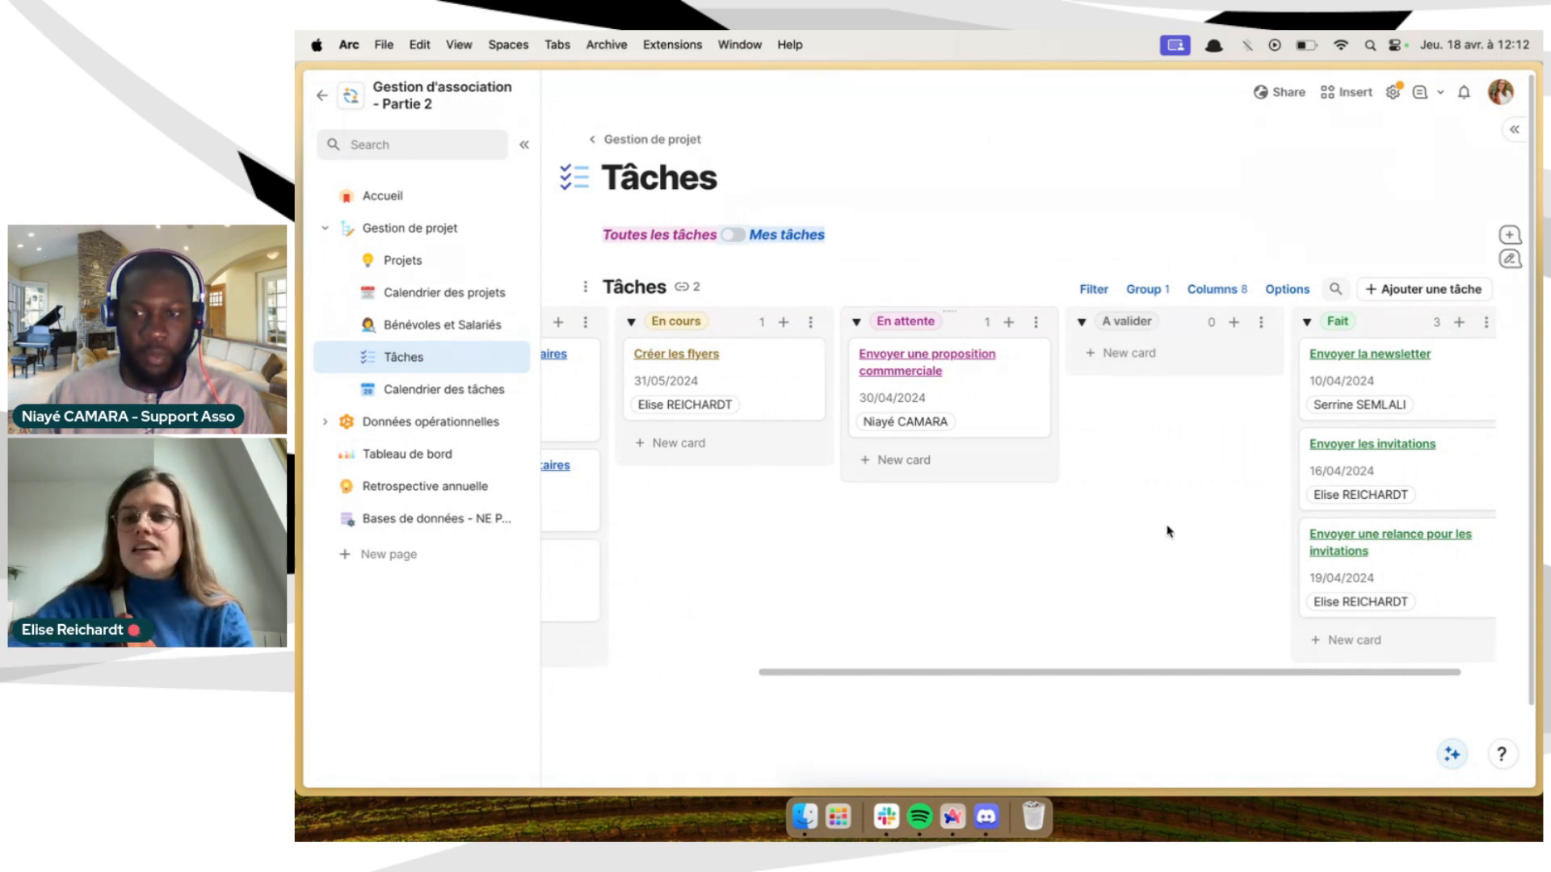
scroll(1175, 535, "down", 1)
scroll(1178, 535, "right", 2)
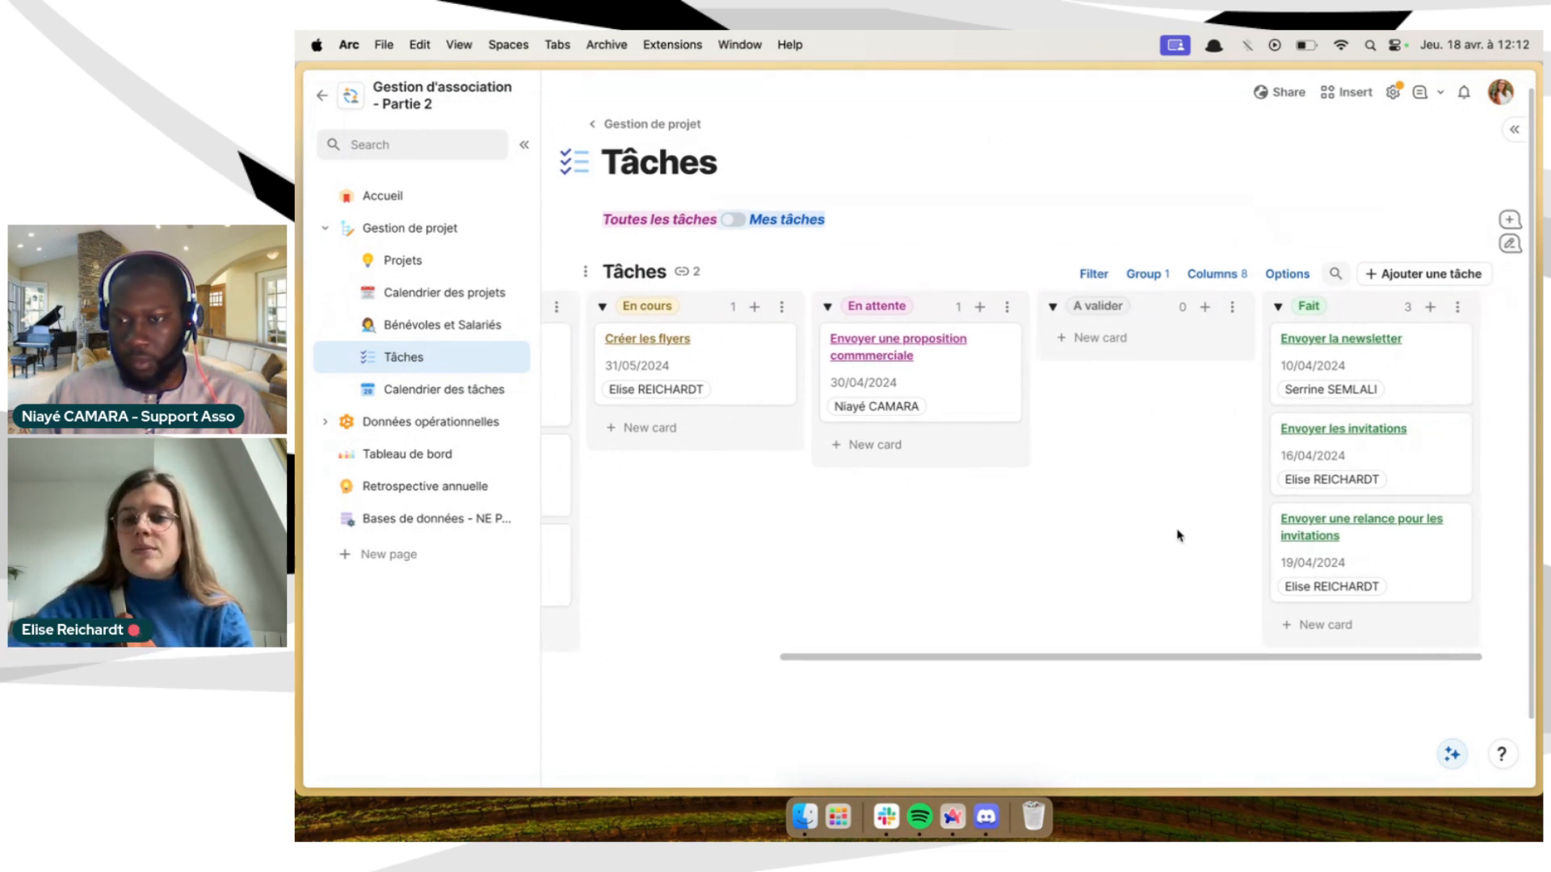
left_click(1104, 275)
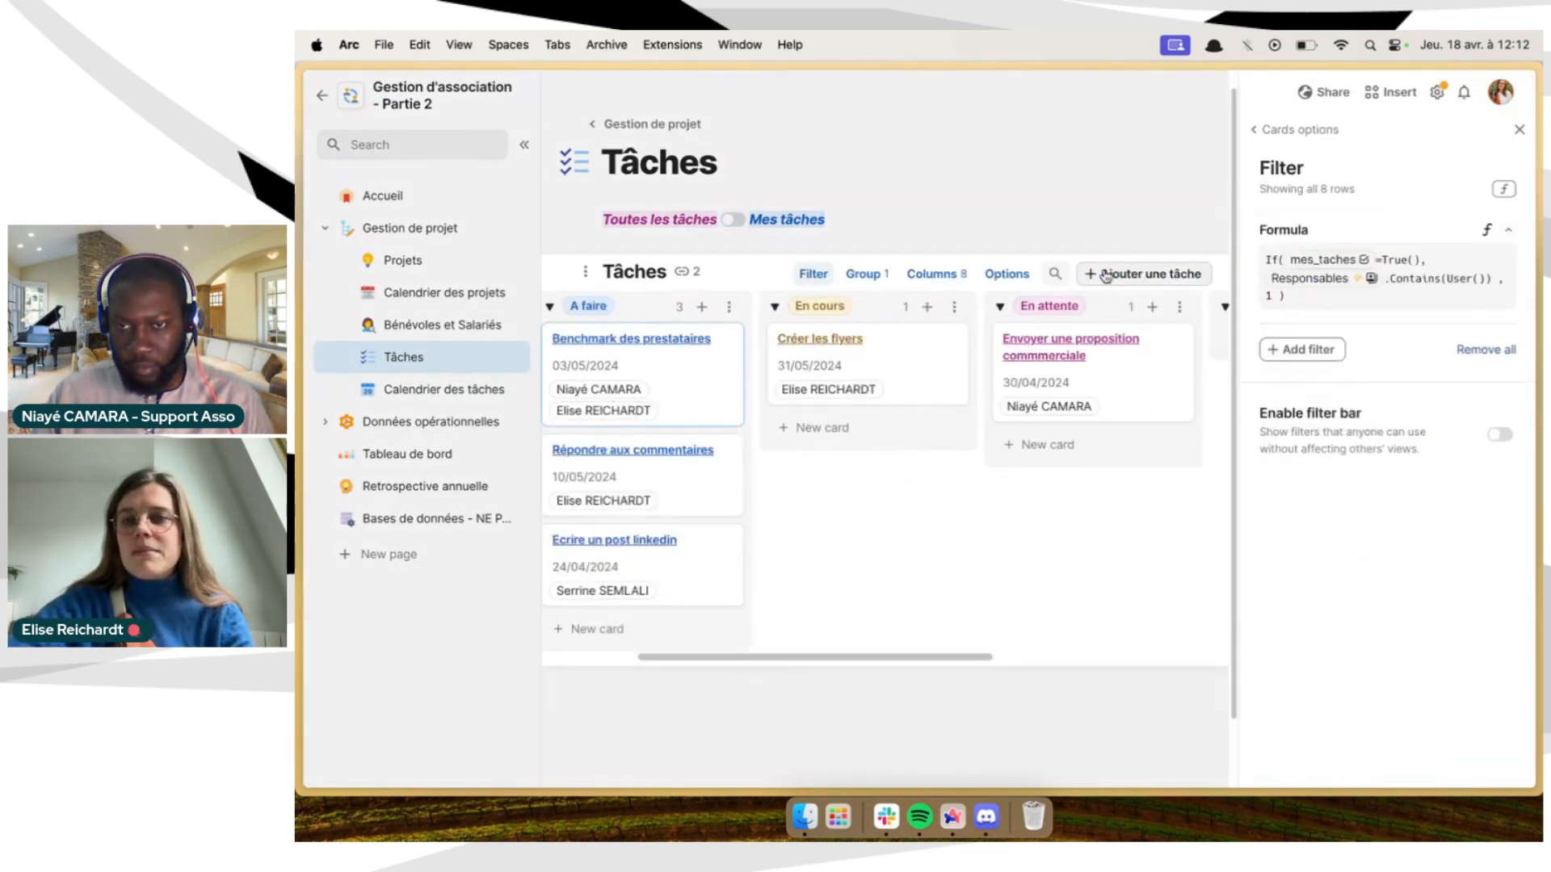
left_click(1521, 134)
Examine the Fait column's cards, preview the assignee's contact record on the invitation reminder task, and return to the board's start
scroll(1395, 506, "down", 1)
scroll(1394, 505, "right", 5)
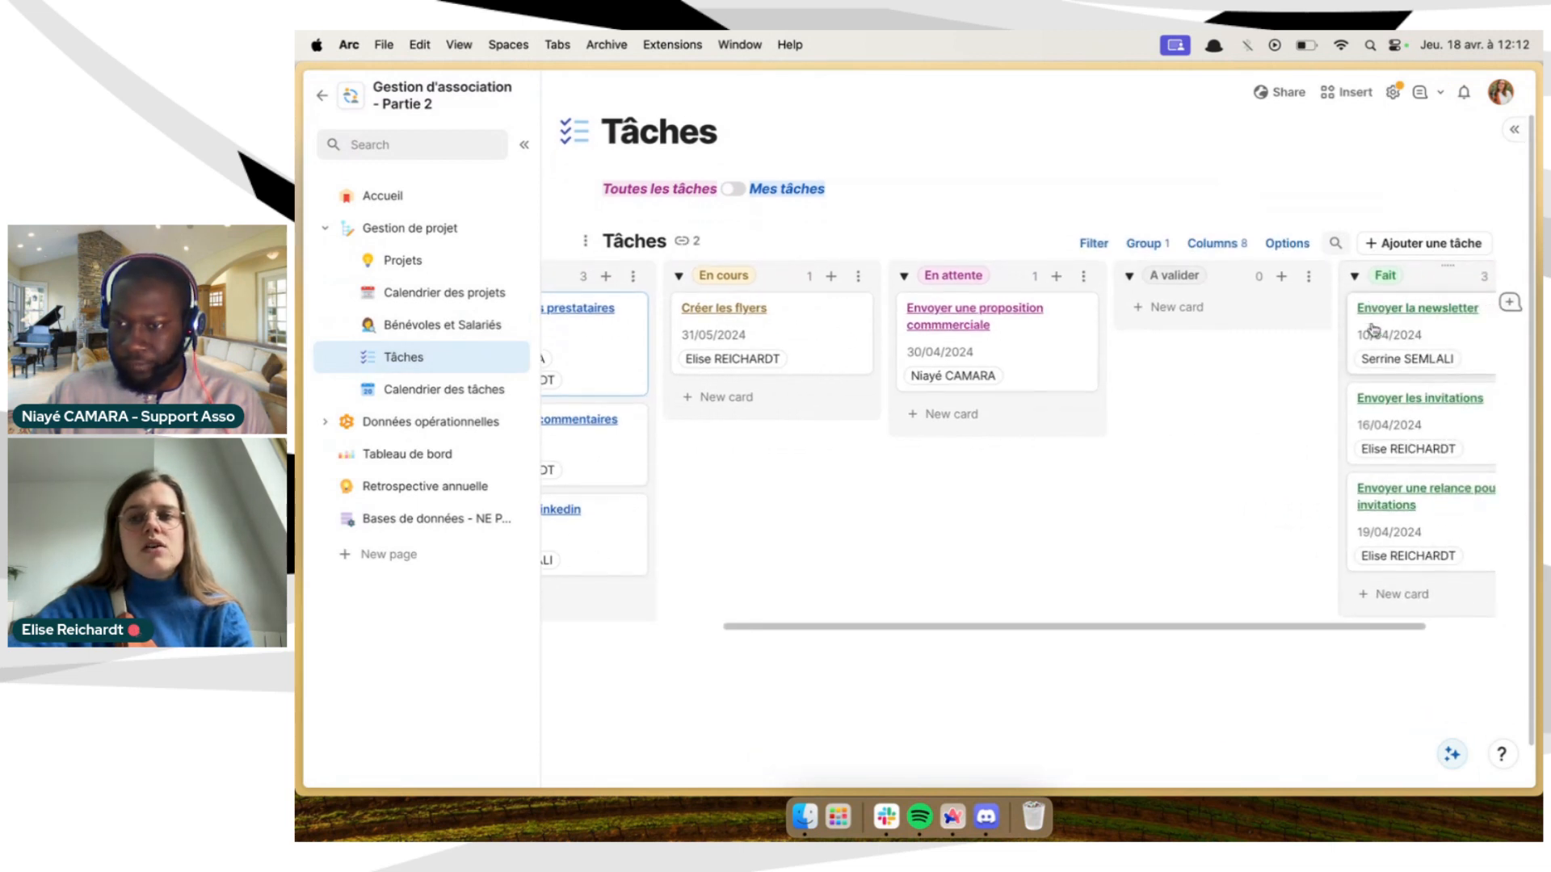
scroll(1301, 420, "down", 1)
scroll(1223, 458, "right", 3)
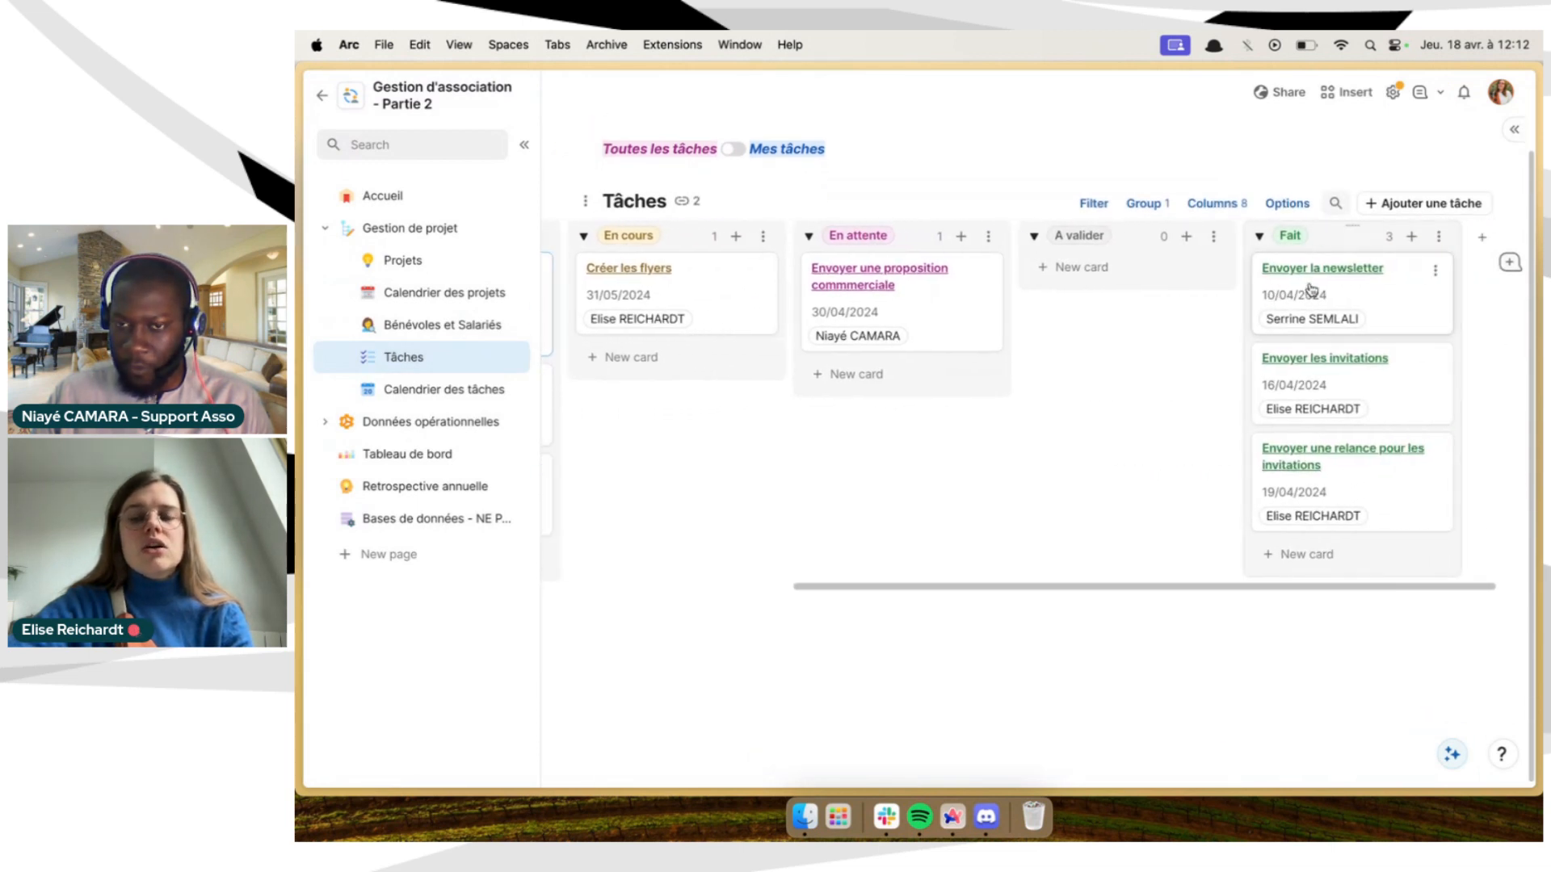
mouse_move(1322, 514)
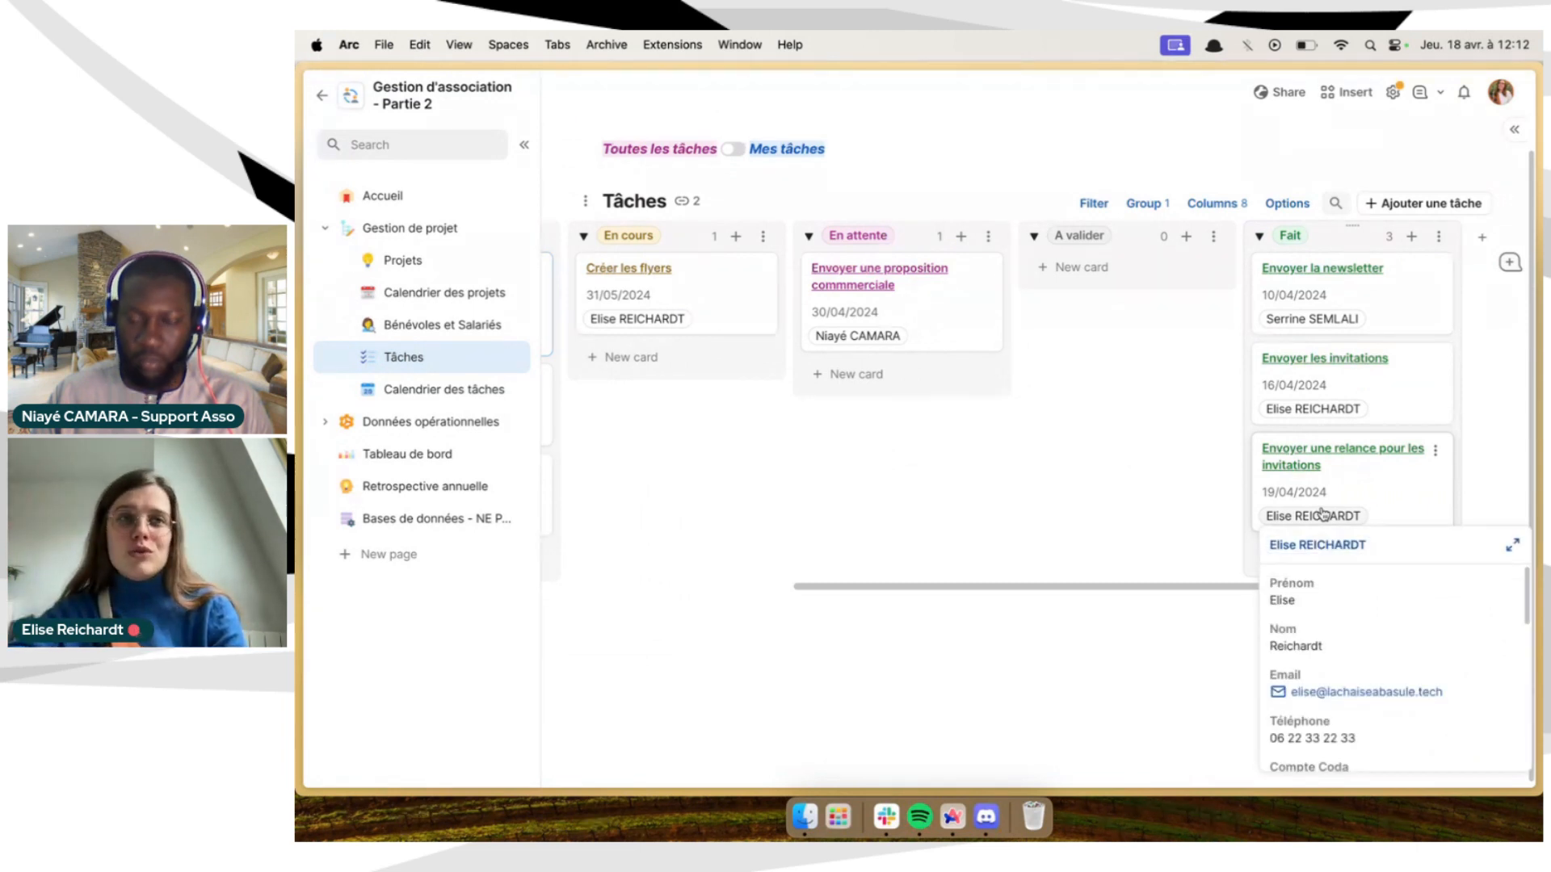
left_click(1045, 693)
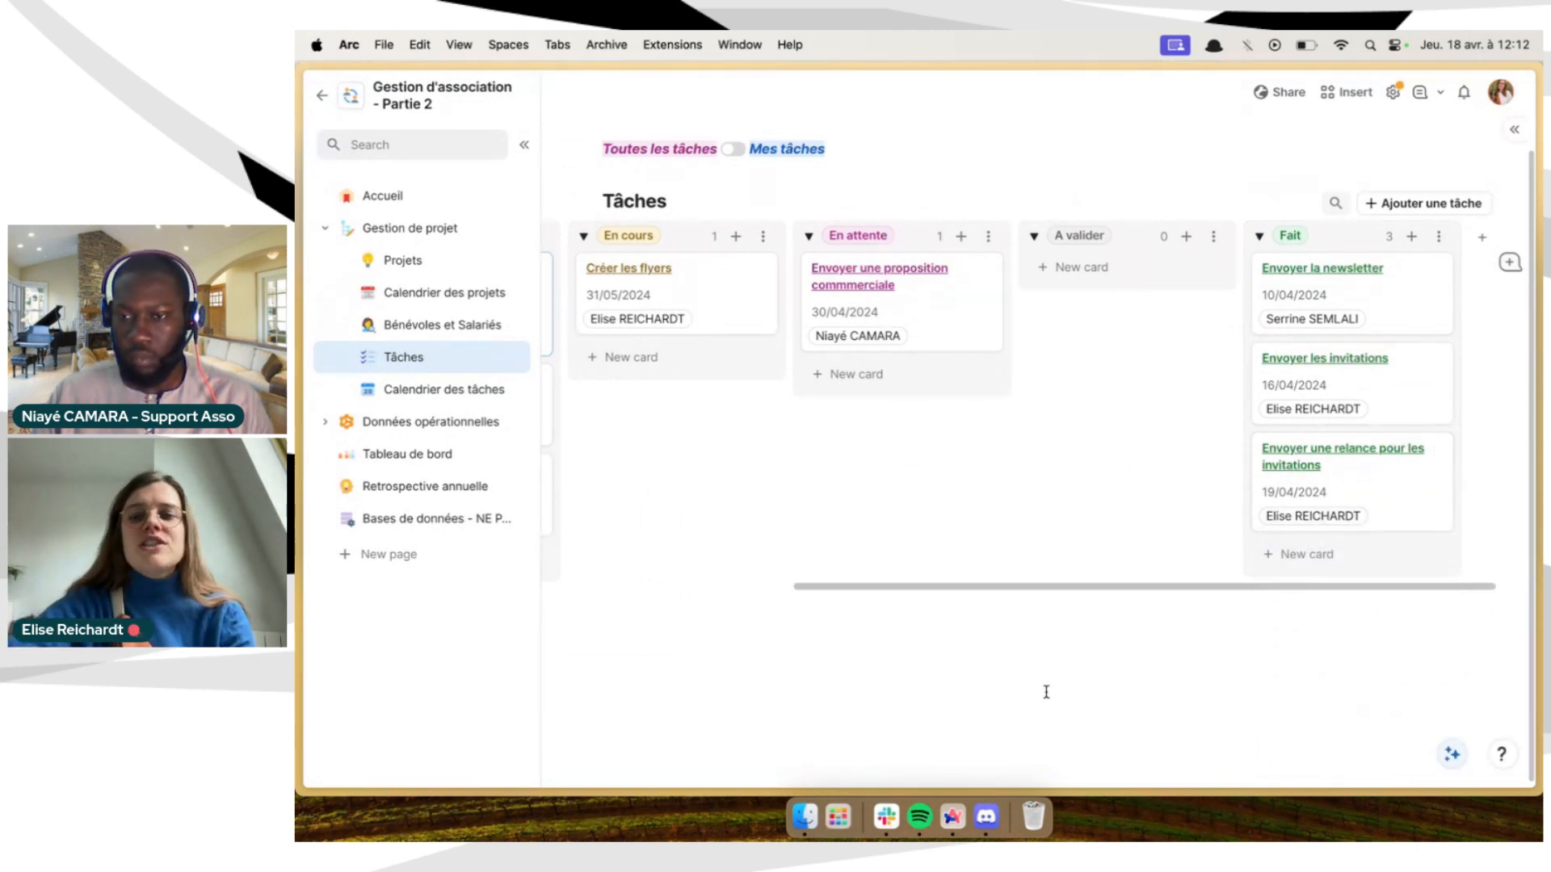
scroll(1129, 493, "left", 6)
scroll(1134, 476, "up", 2)
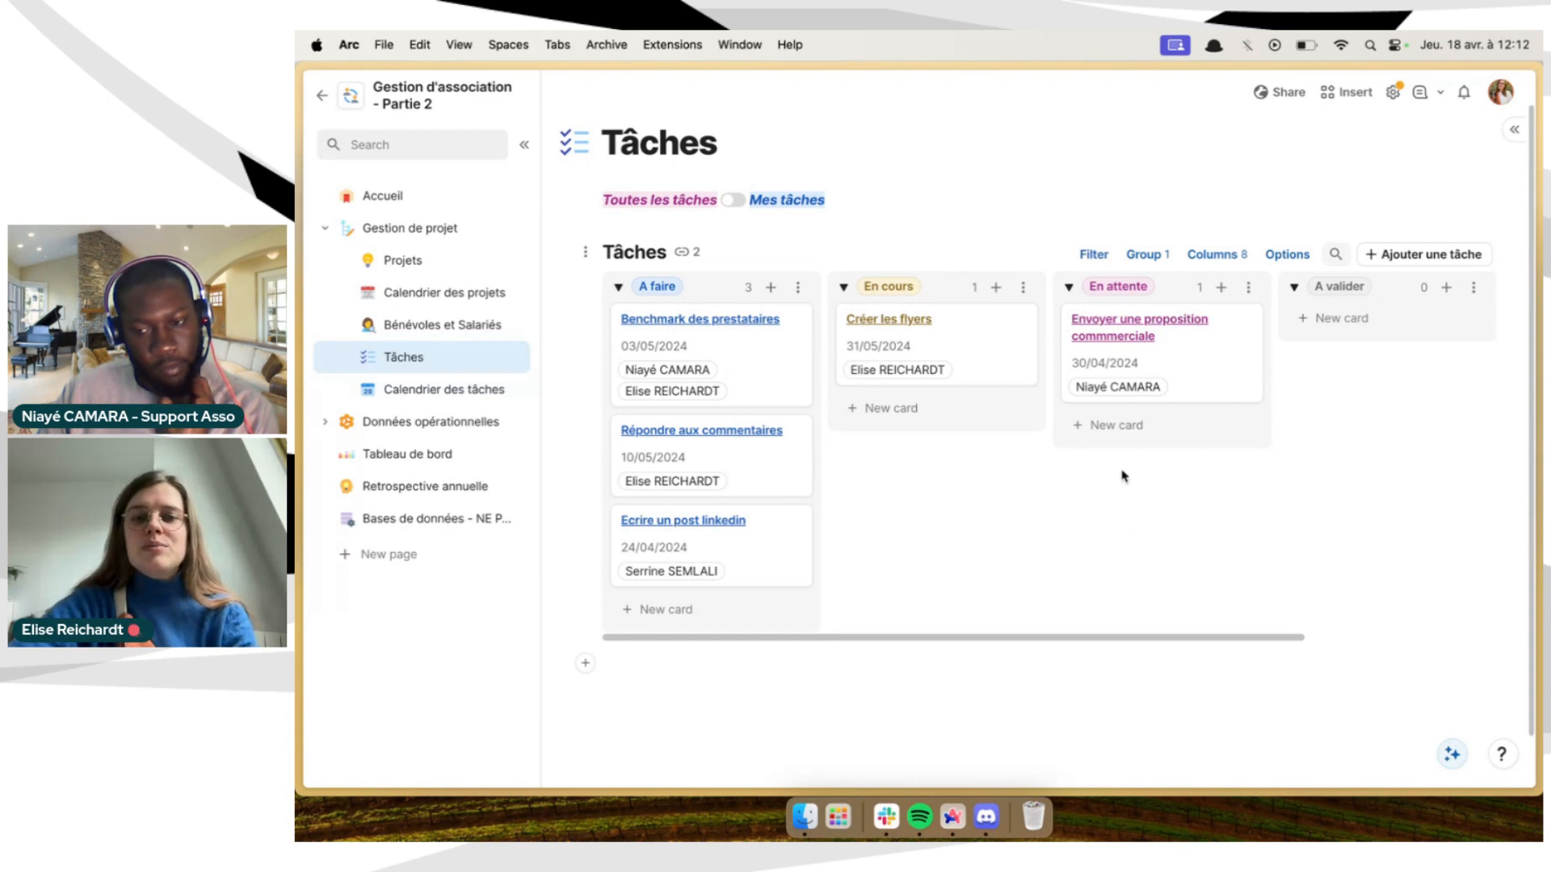
scroll(1111, 472, "up", 1)
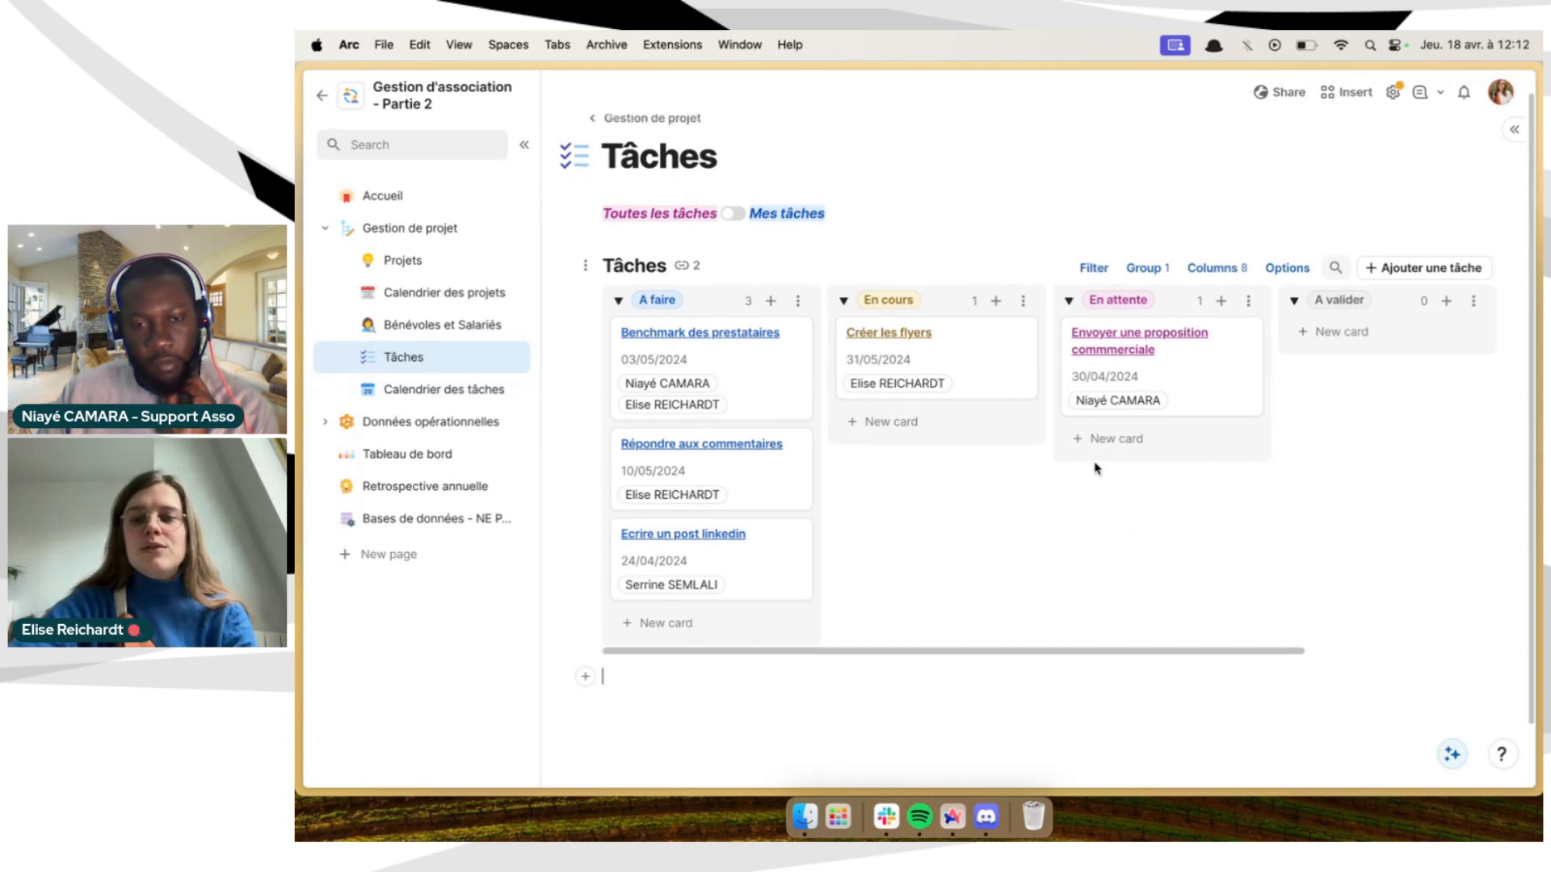
Add a Projet grouping to the Tâches board alongside the Statut grouping and close the options
left_click(1286, 270)
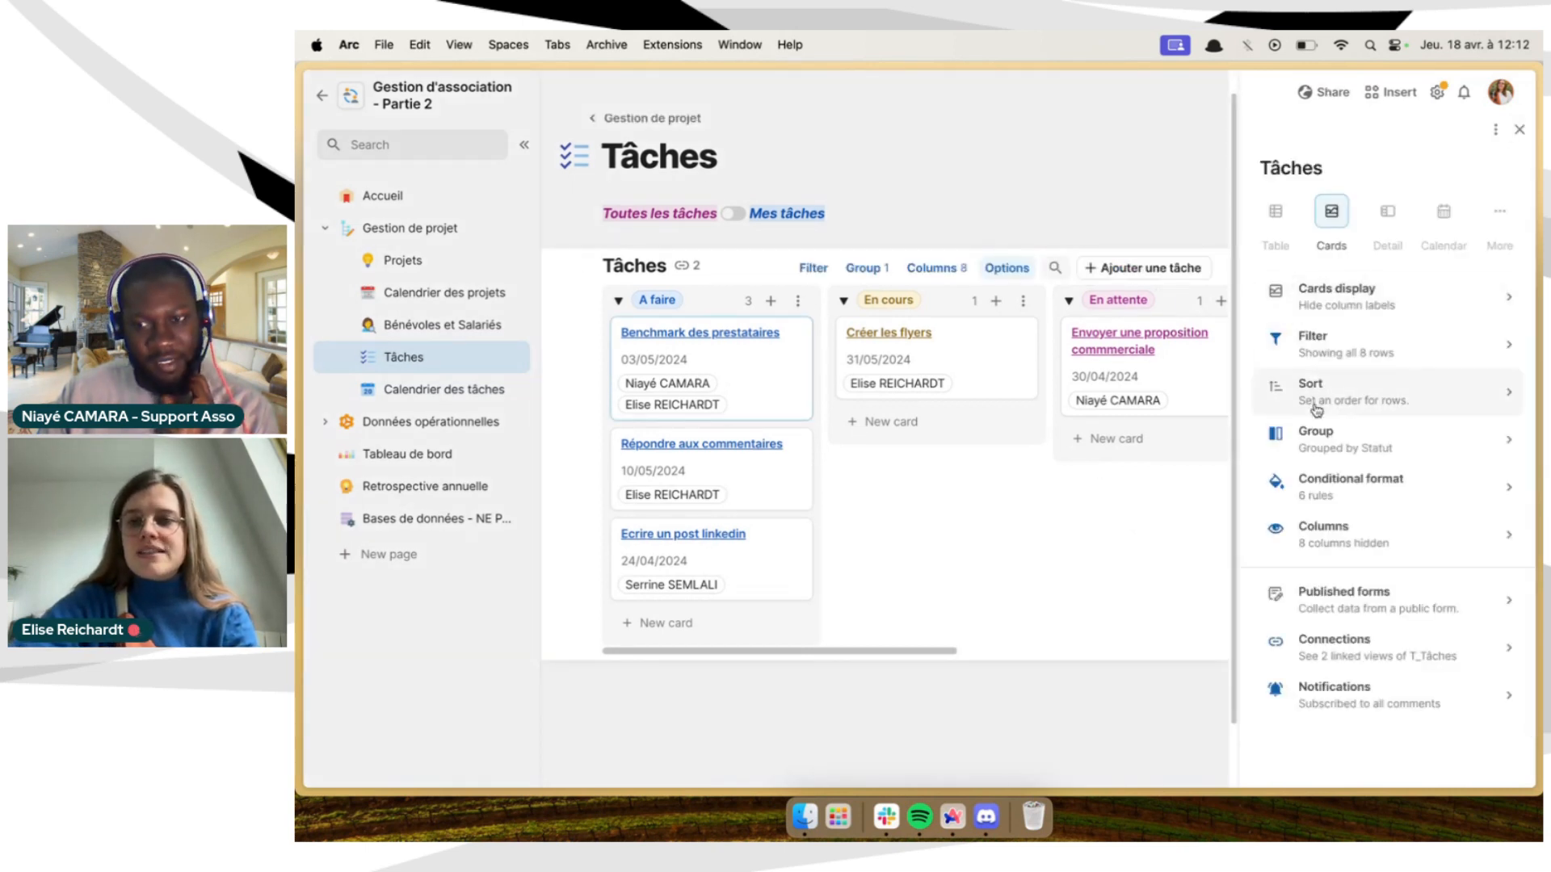
left_click(1319, 437)
left_click(1329, 291)
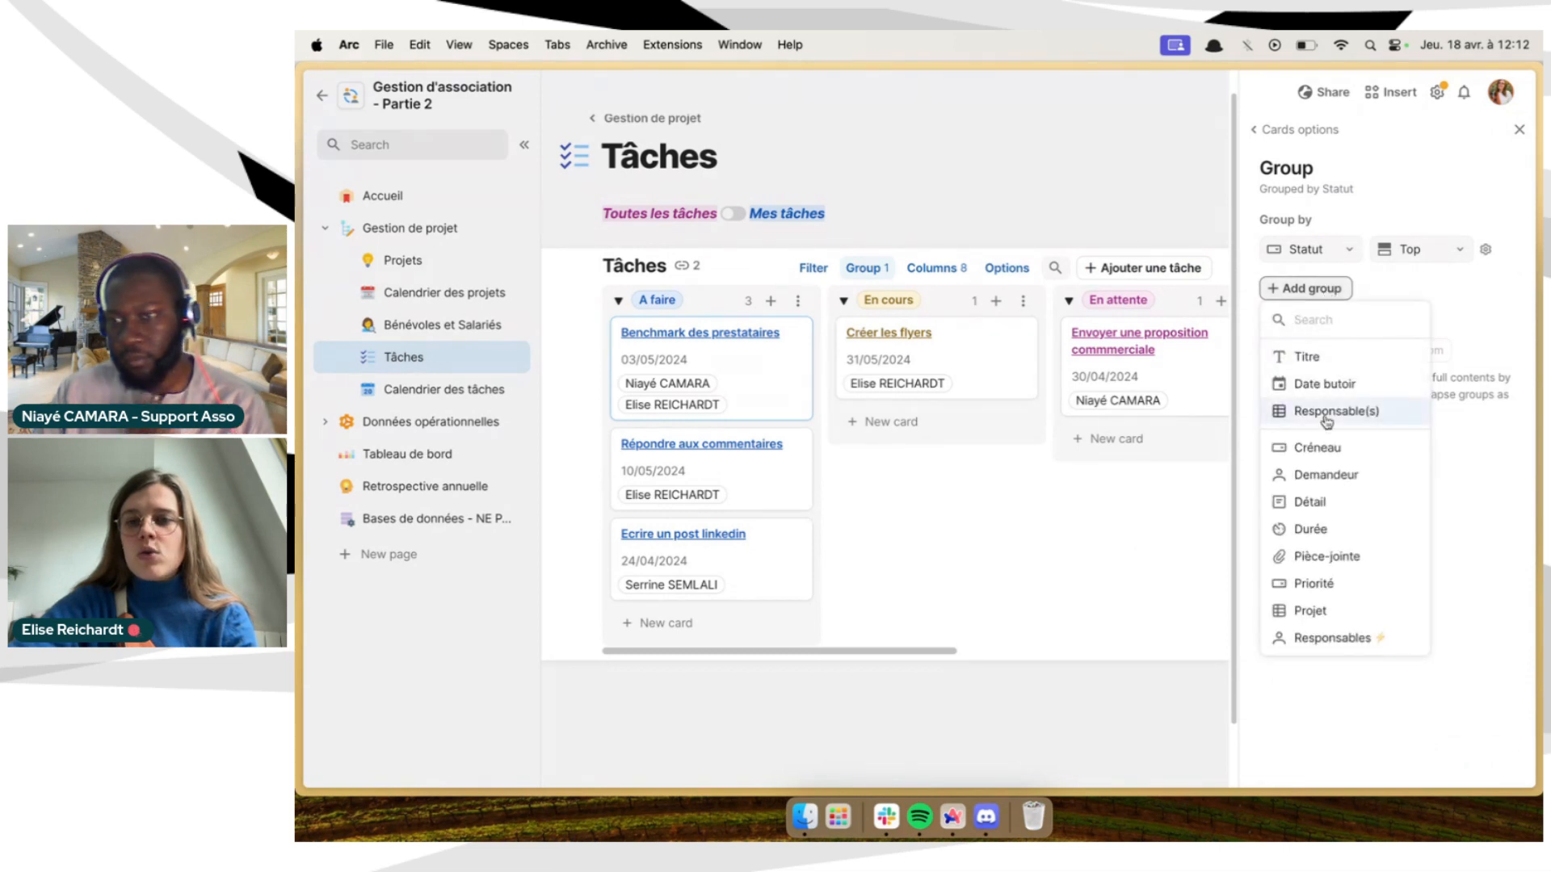
left_click(1345, 608)
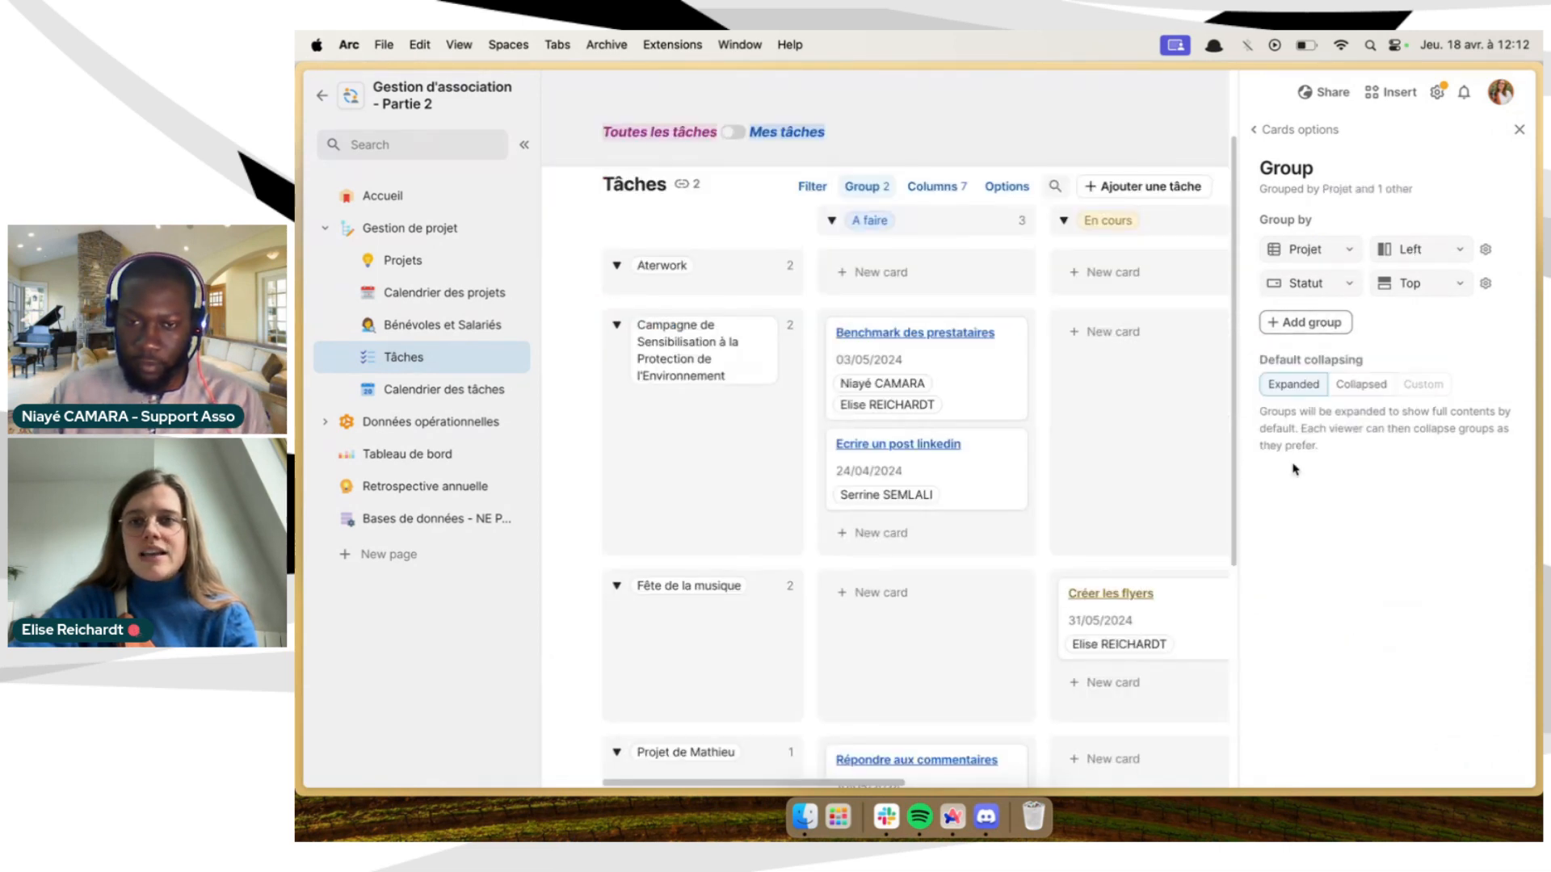
left_click(1514, 130)
Review the tasks grouped by project across all statuses and collapse the page list to widen the board
scroll(1100, 439, "right", 5)
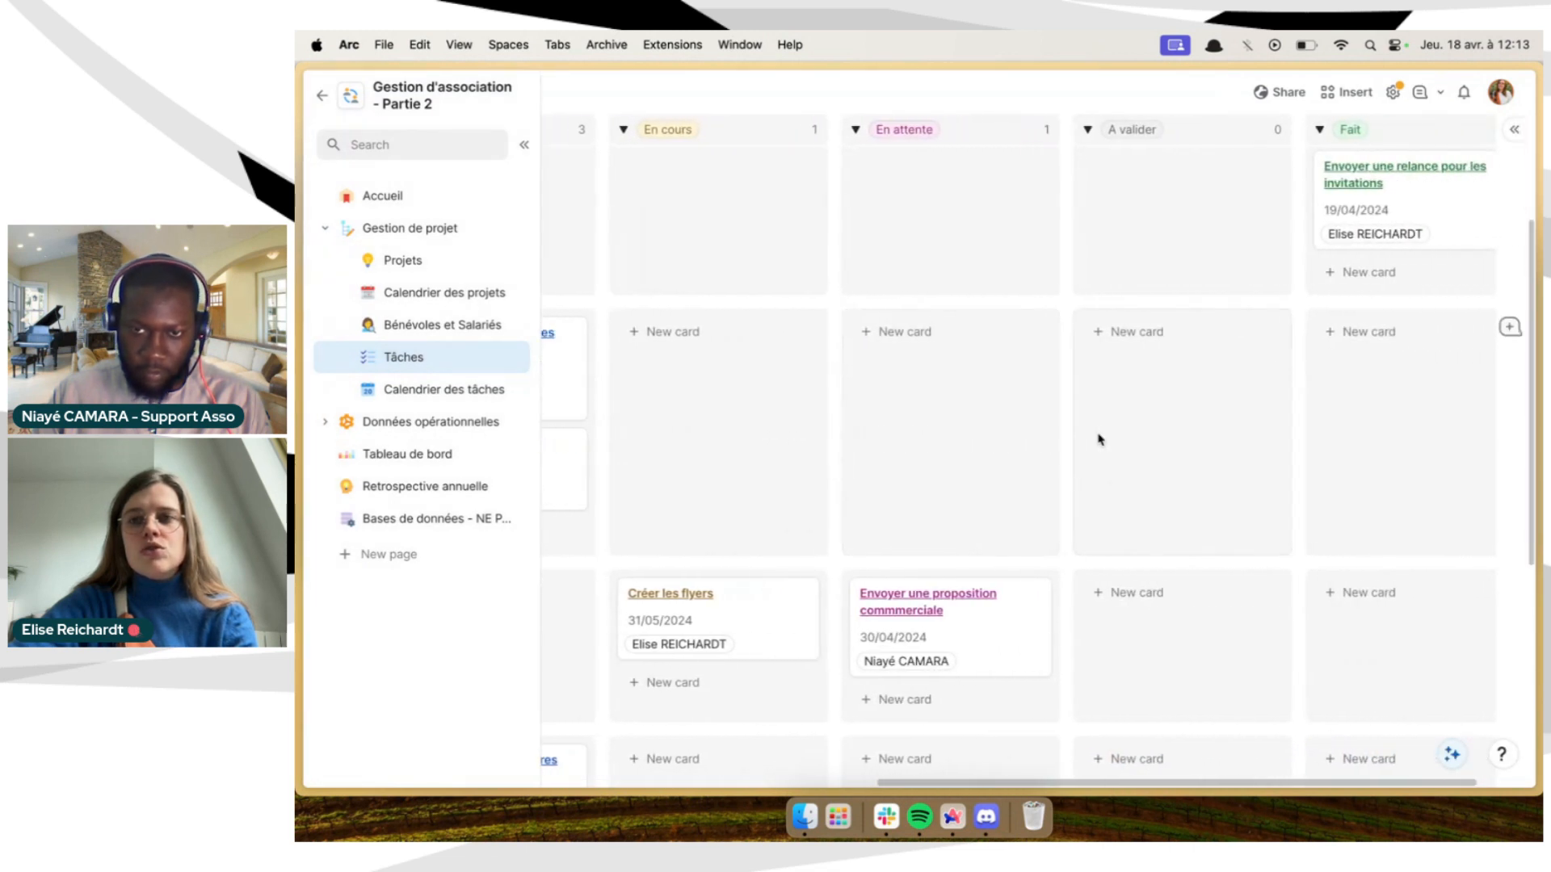
scroll(1100, 440, "left", 5)
scroll(1100, 437, "up", 4)
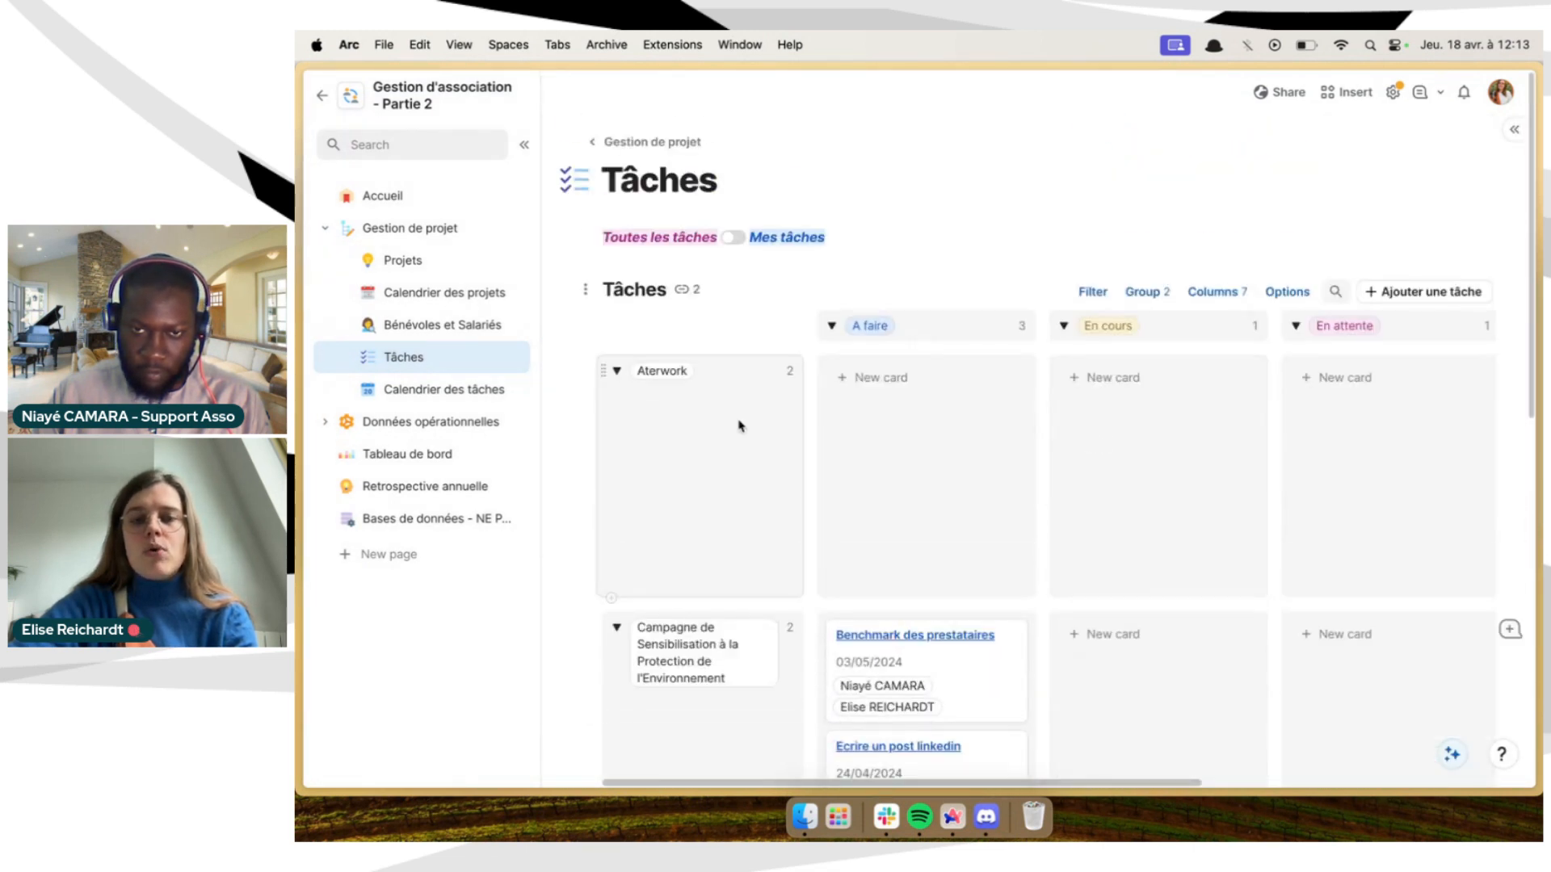
scroll(751, 388, "down", 2)
scroll(686, 399, "down", 2)
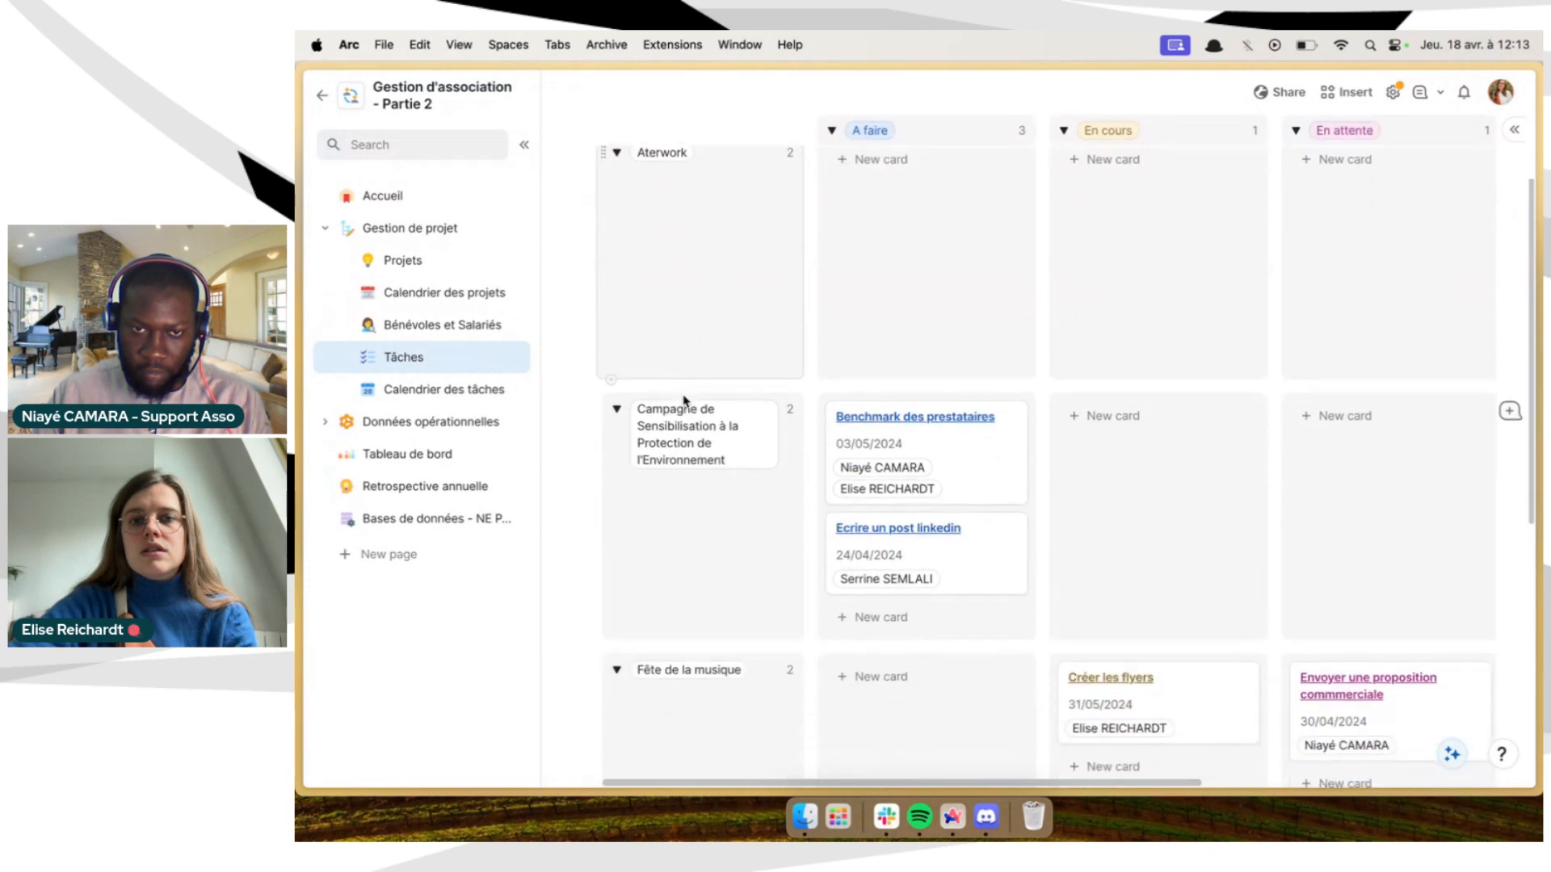
scroll(684, 400, "down", 1)
left_click(525, 145)
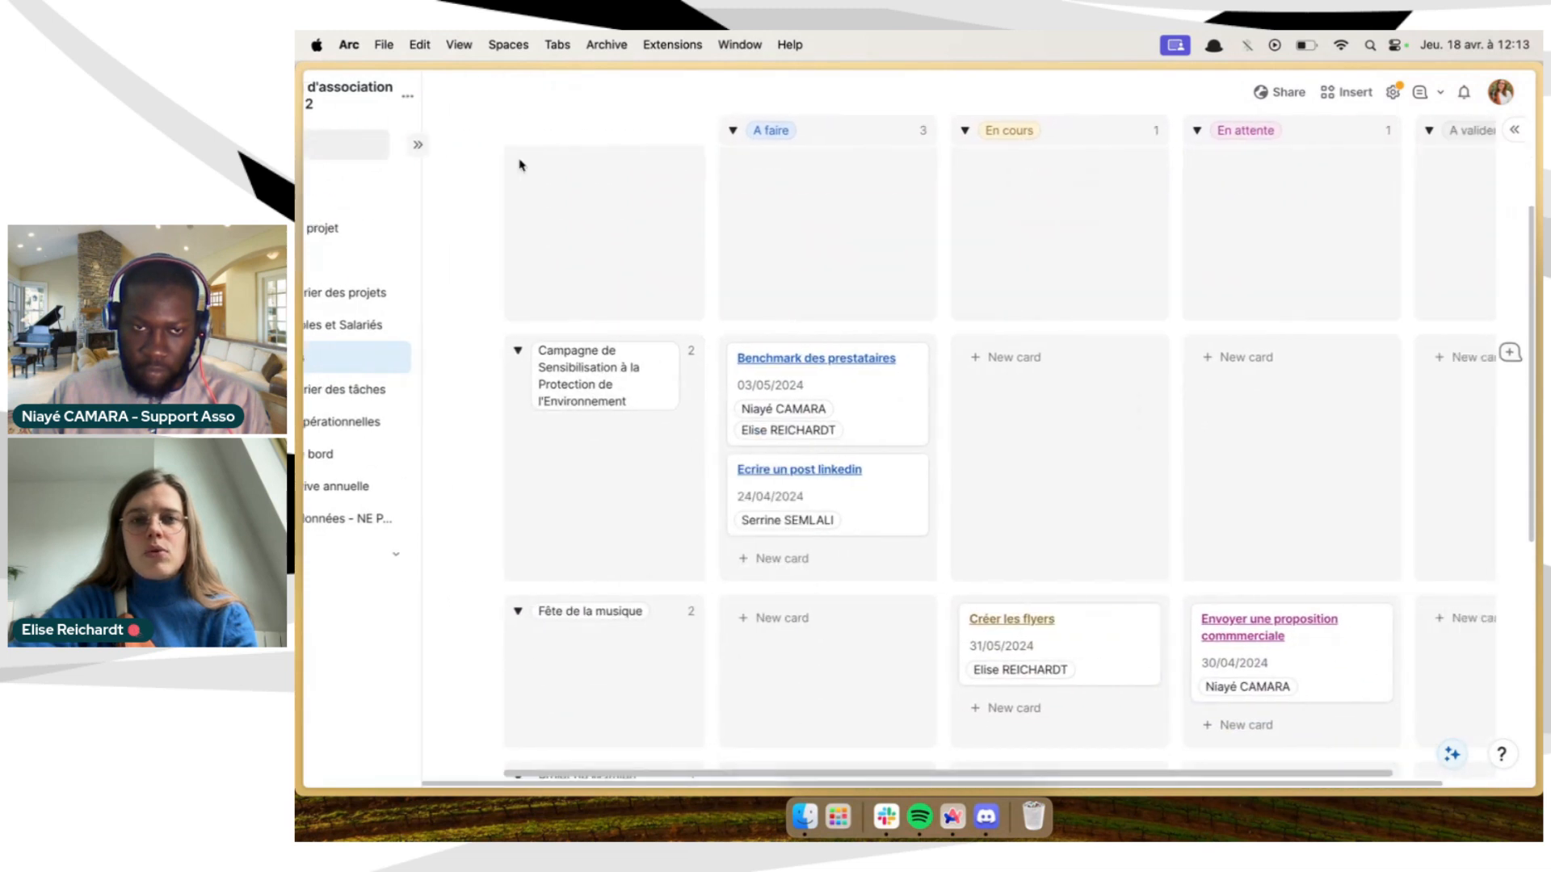
Collapse the Aterwork project group and move the "Benchmark des prestataires" card below "Ecrire un post linkedin" in A faire
scroll(518, 331, "up", 4)
left_click(419, 345)
scroll(517, 363, "down", 2)
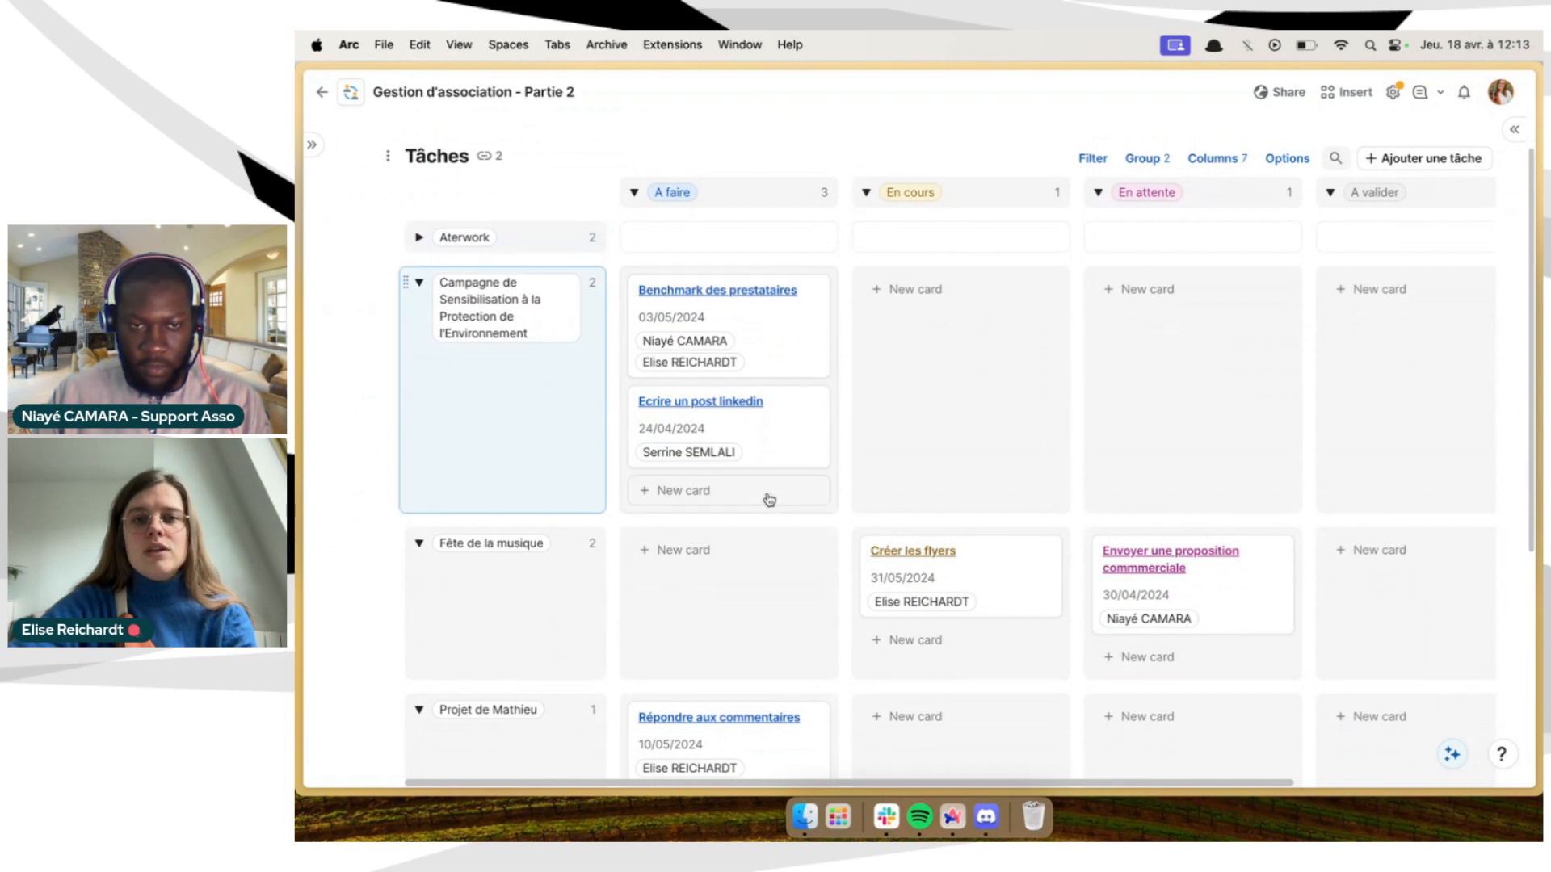
left_click_drag(684, 326, 739, 331)
scroll(706, 444, "down", 1)
scroll(705, 444, "down", 5)
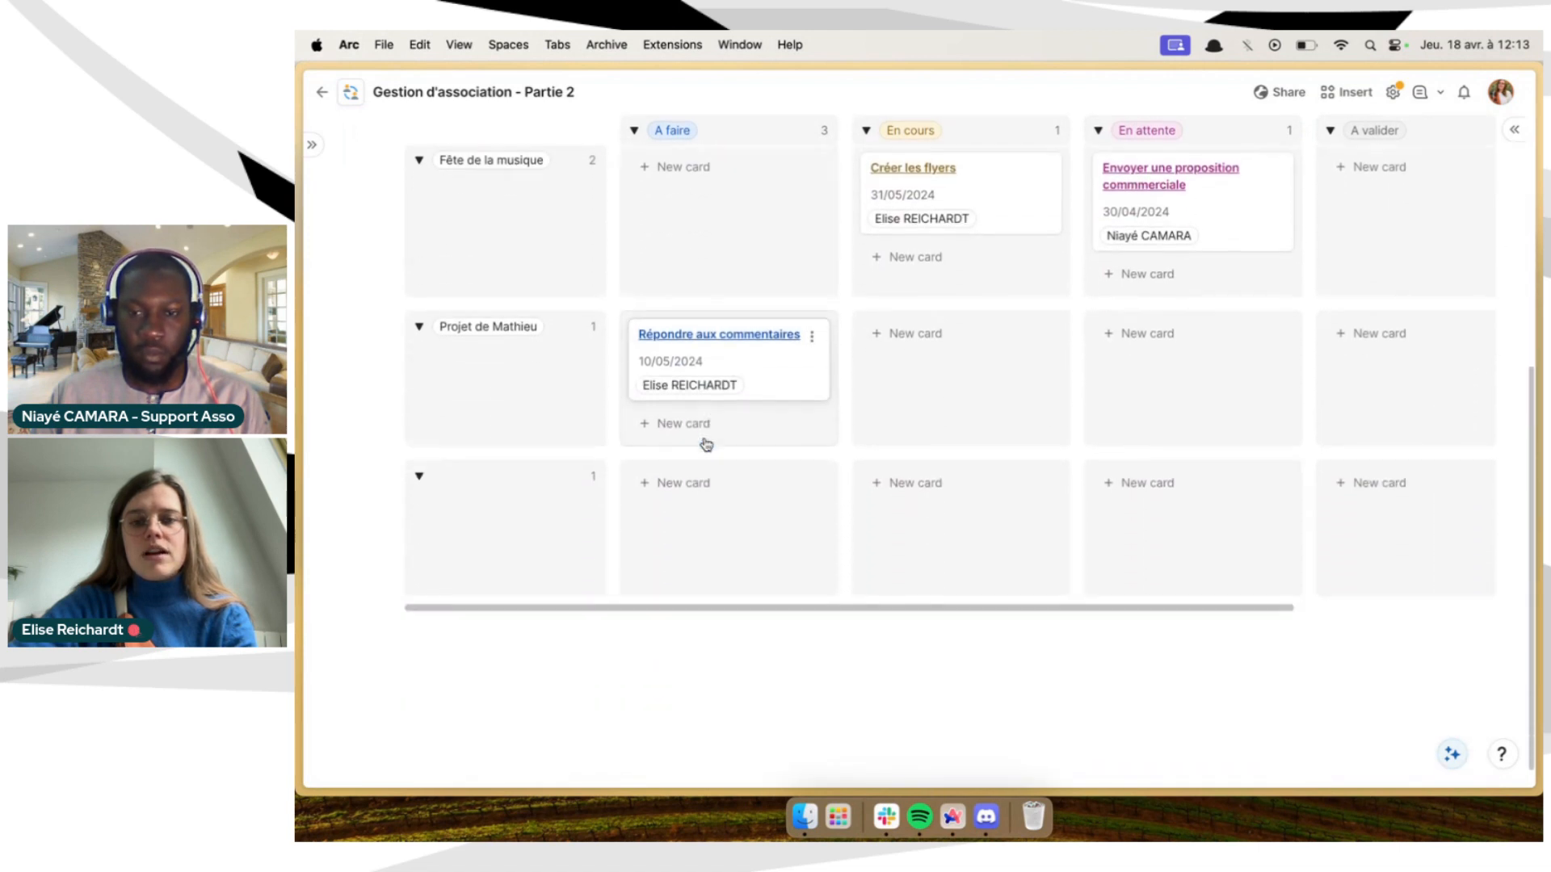
Collapse the unnamed project group at the end of the Tâches board
scroll(674, 478, "up", 4)
scroll(674, 479, "up", 3)
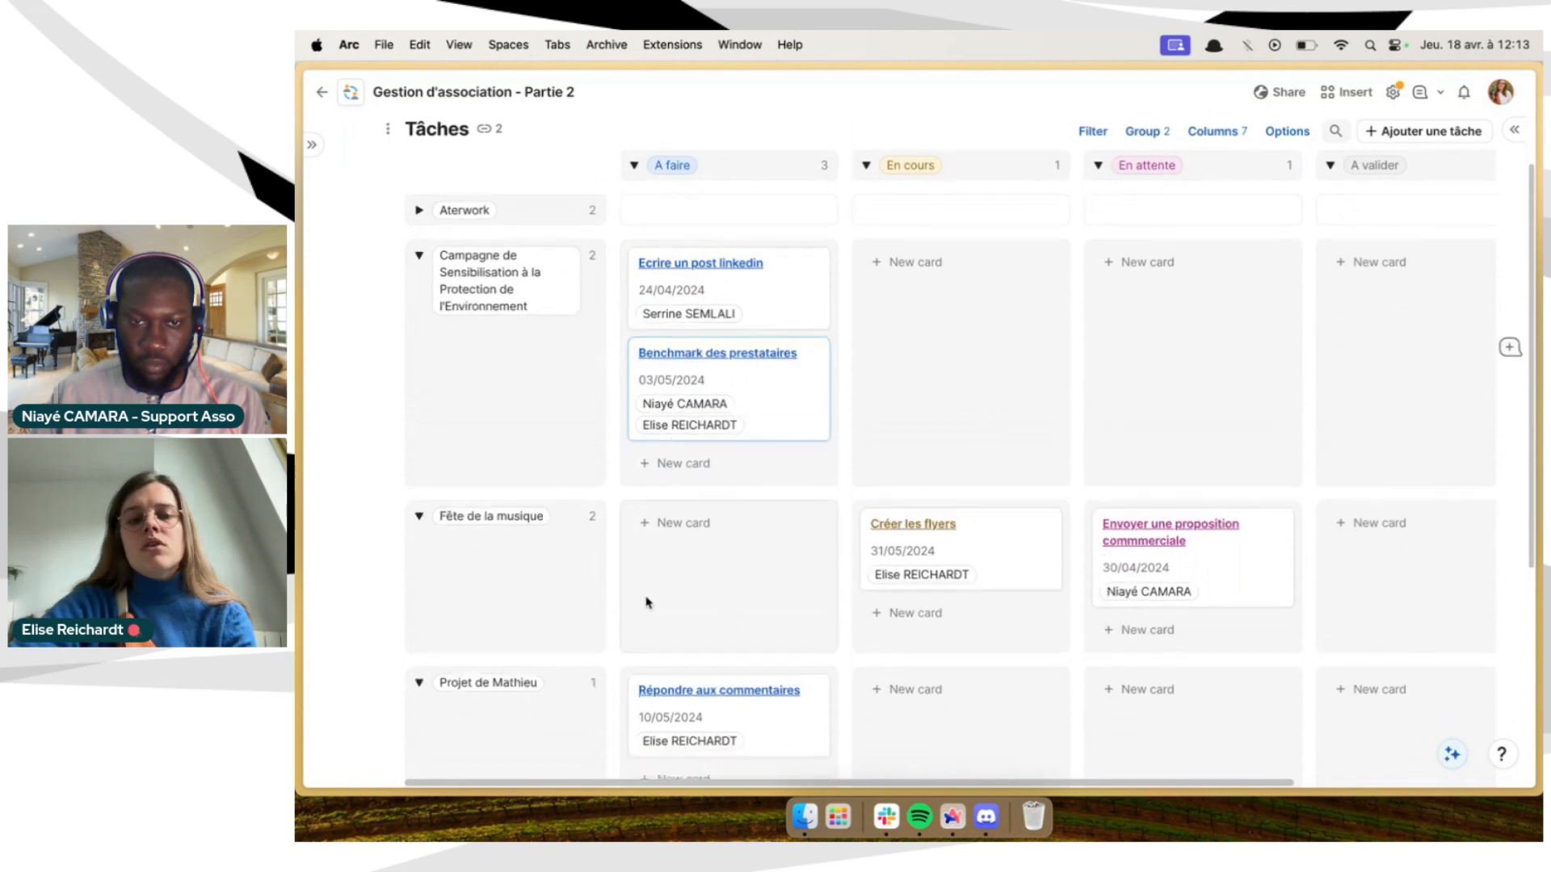
scroll(645, 608, "down", 5)
left_click(426, 656)
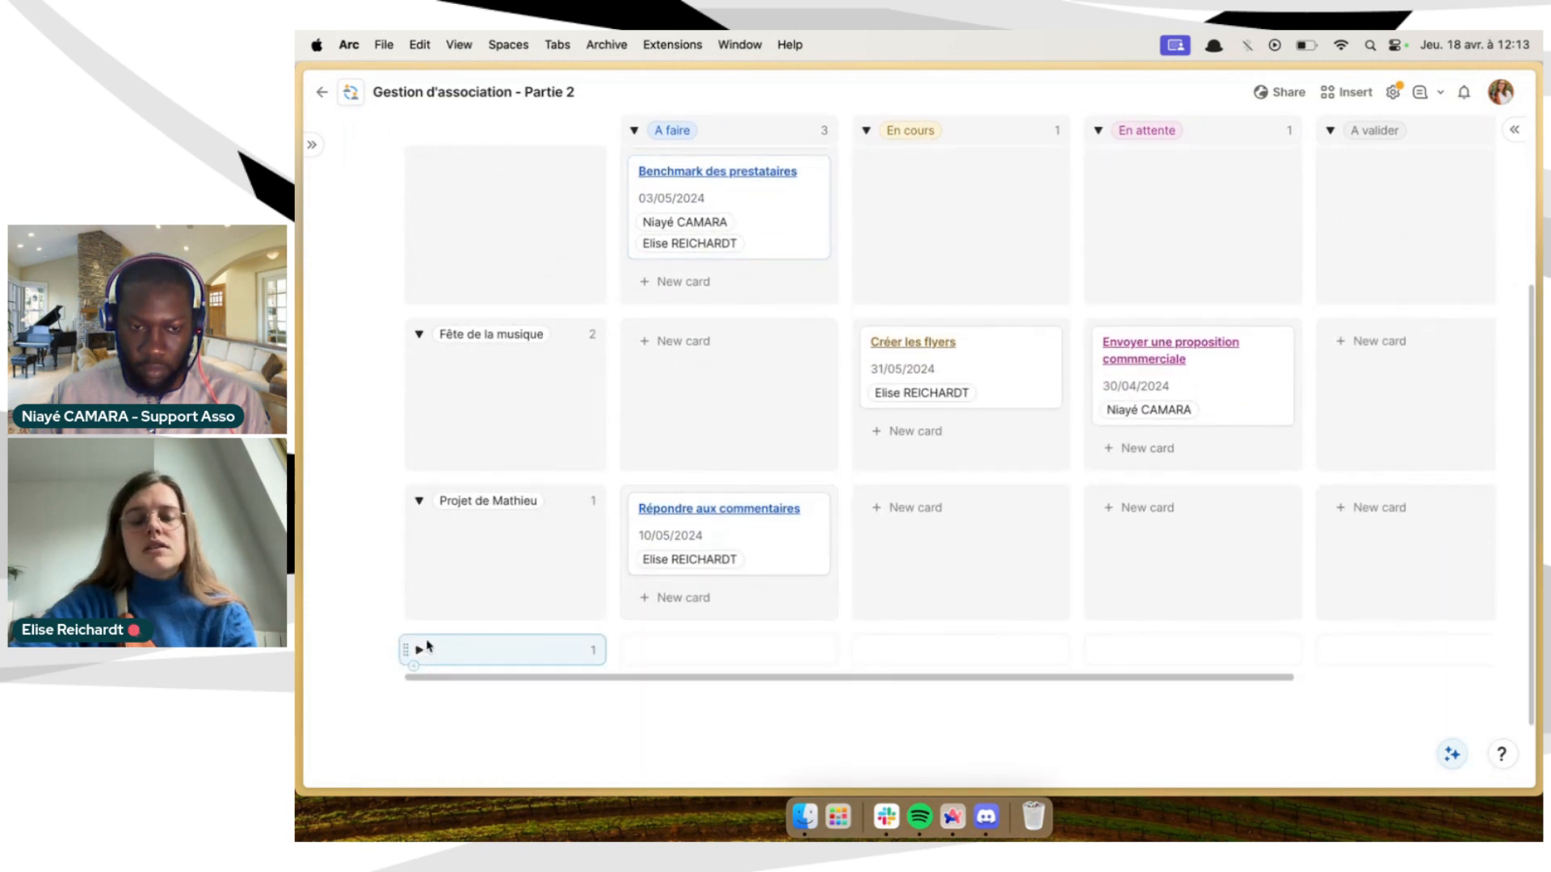
Review the project groups and their task cards across the status columns of the Tâches board
scroll(419, 644, "up", 3)
scroll(426, 644, "down", 1)
scroll(495, 583, "right", 3)
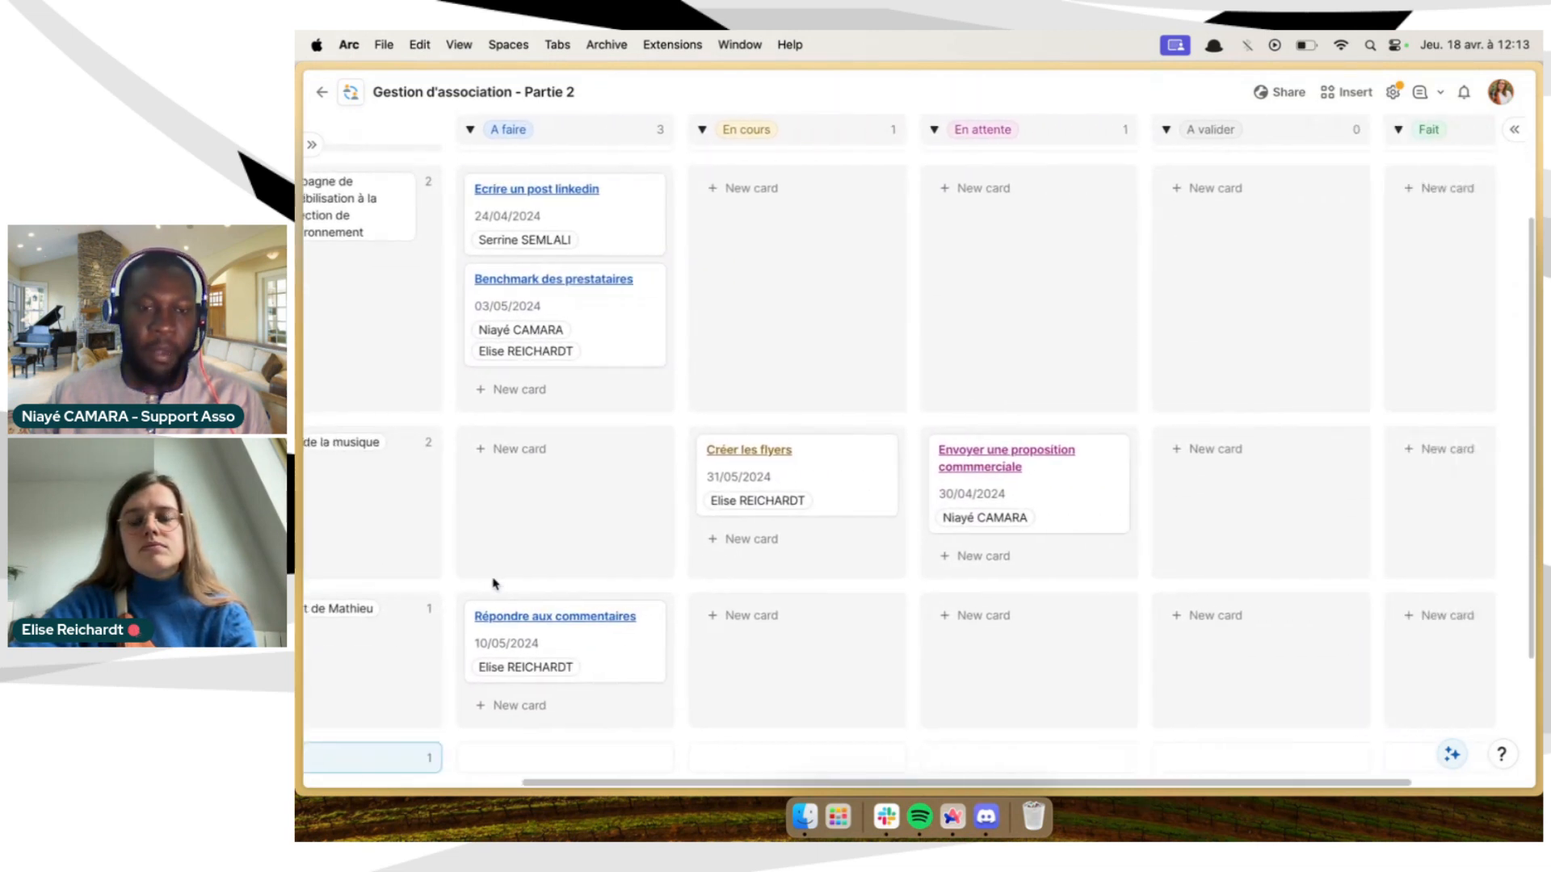
scroll(495, 583, "left", 3)
scroll(495, 583, "up", 1)
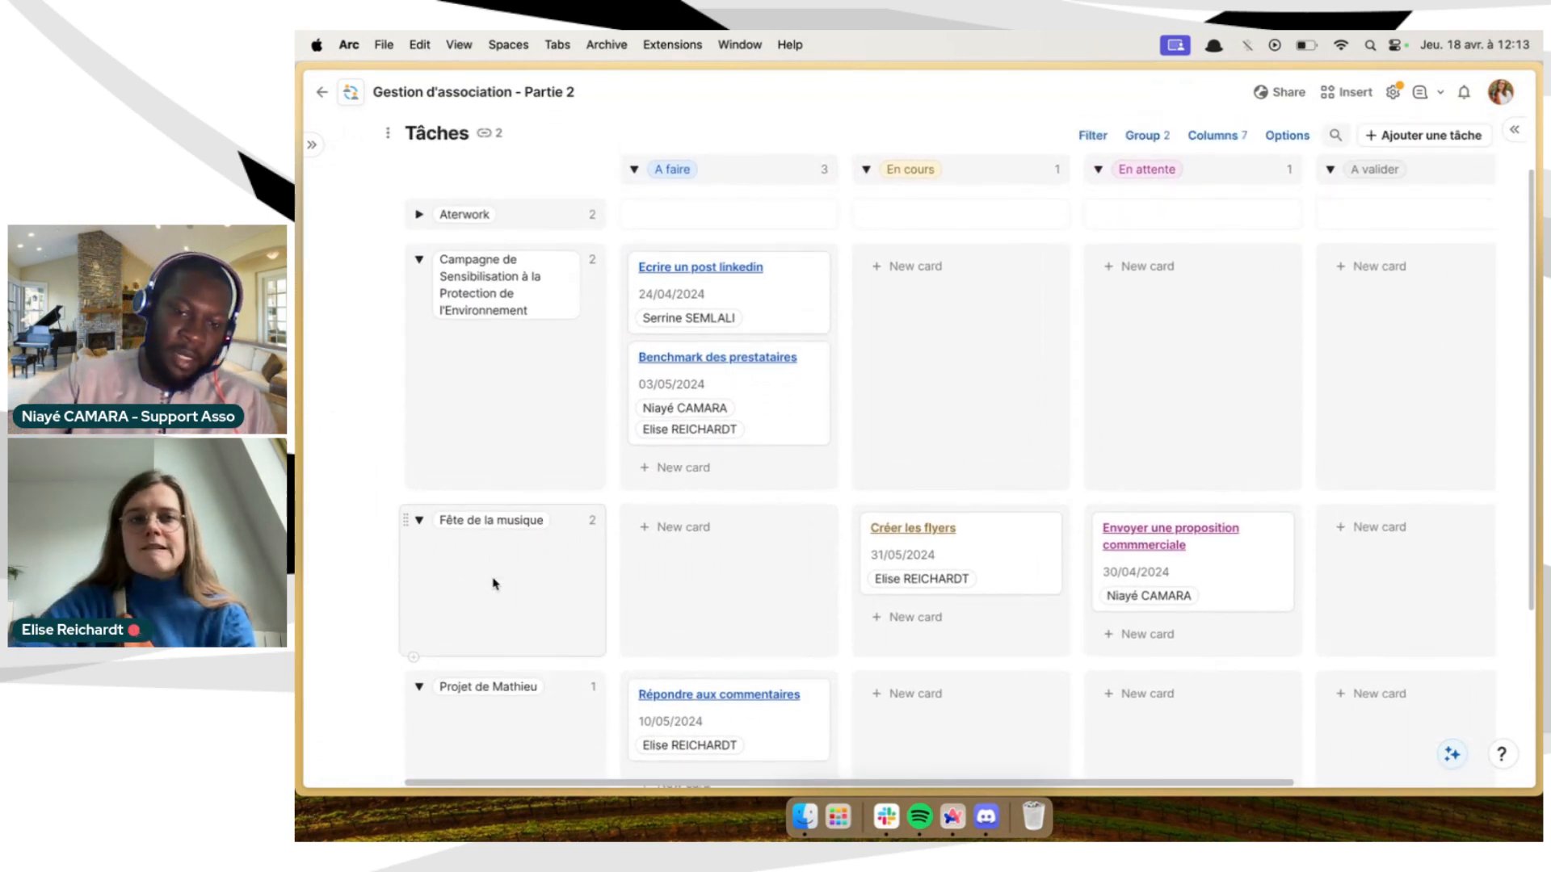
scroll(690, 610, "up", 3)
scroll(691, 610, "right", 1)
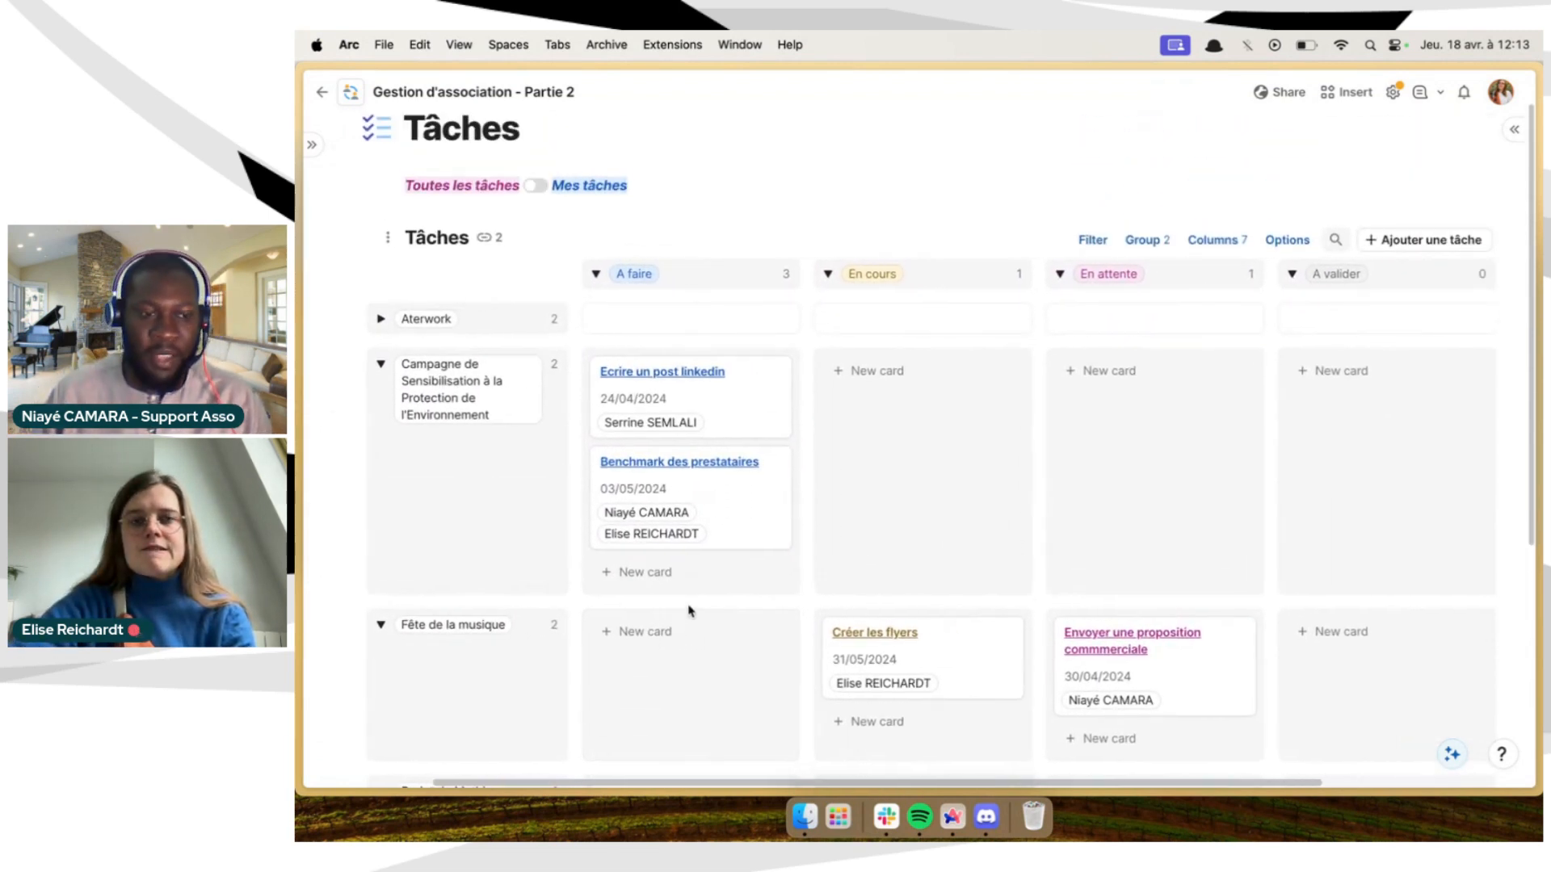
scroll(691, 610, "down", 2)
scroll(689, 609, "up", 1)
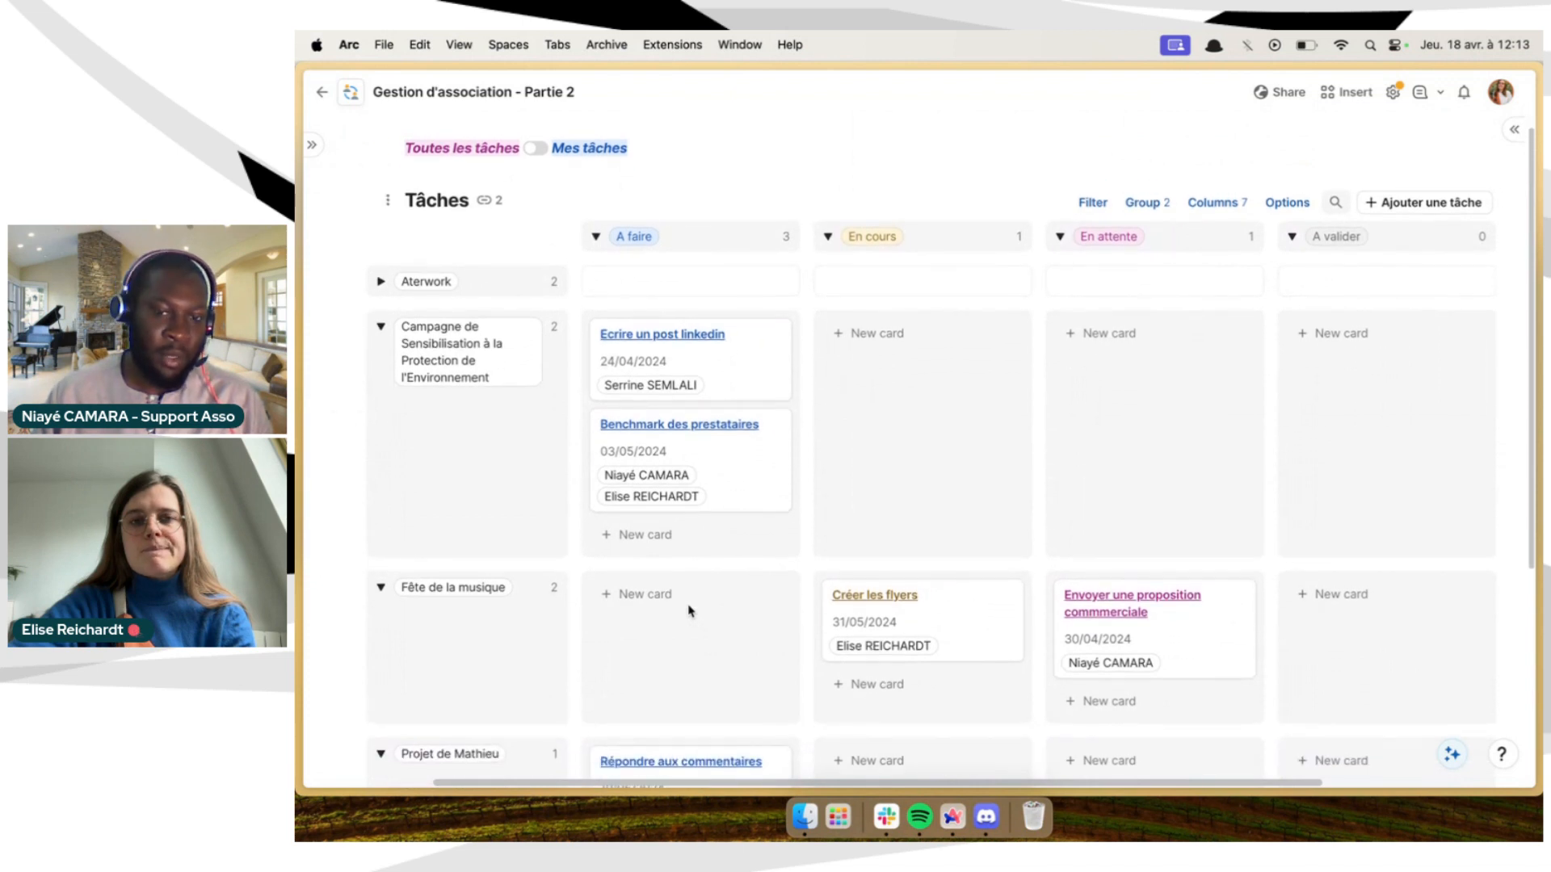
Switch the board to Mes tâches, expand the Aterwork project group and check its status columns
scroll(526, 515, "up", 1)
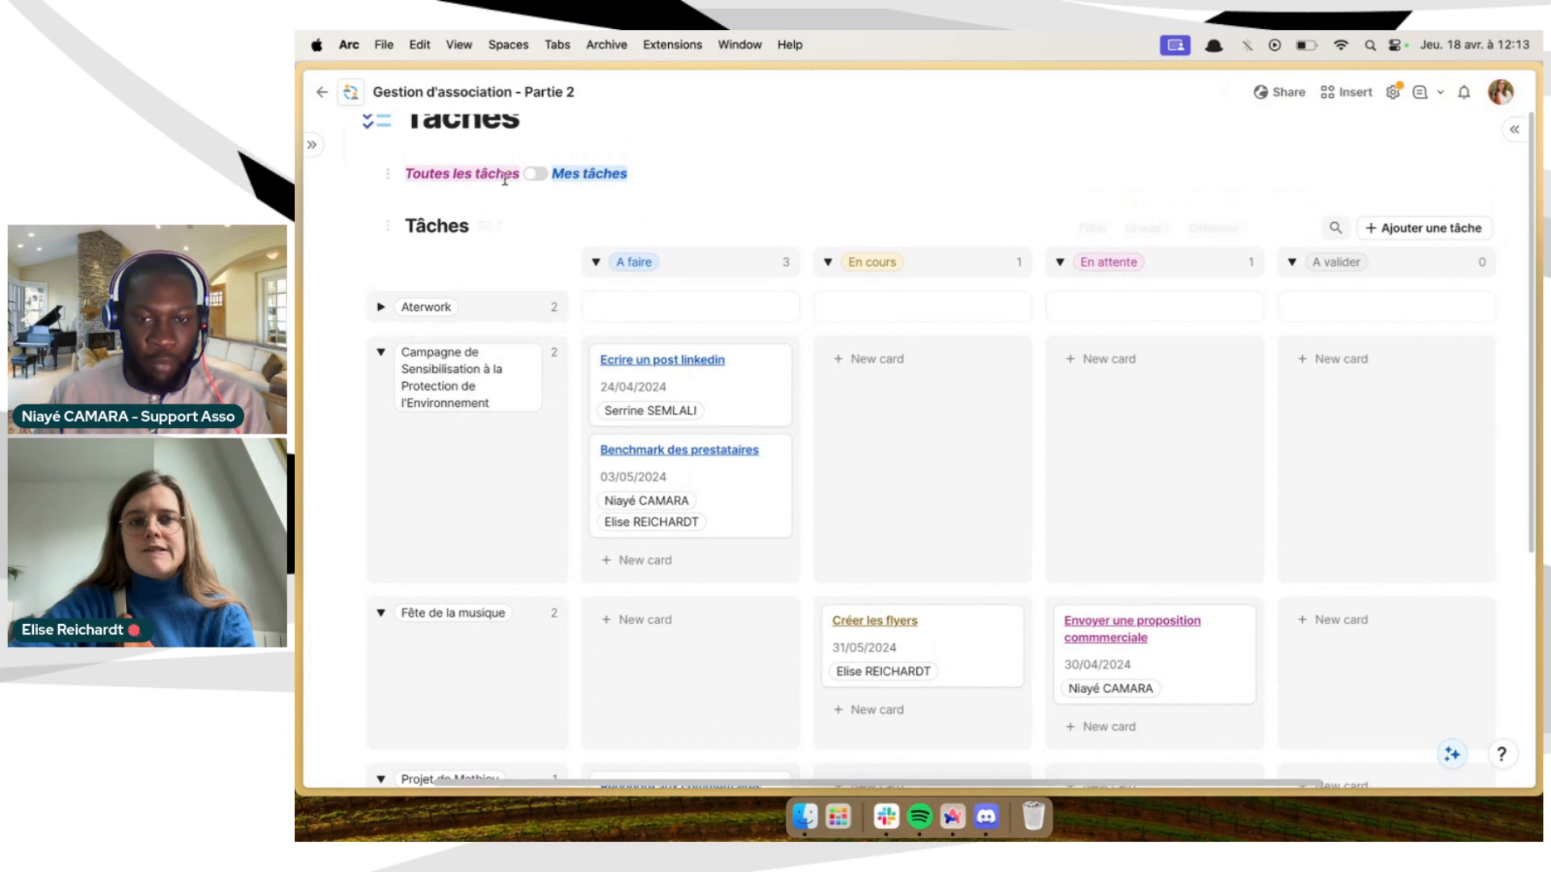
left_click(543, 174)
scroll(469, 378, "down", 2)
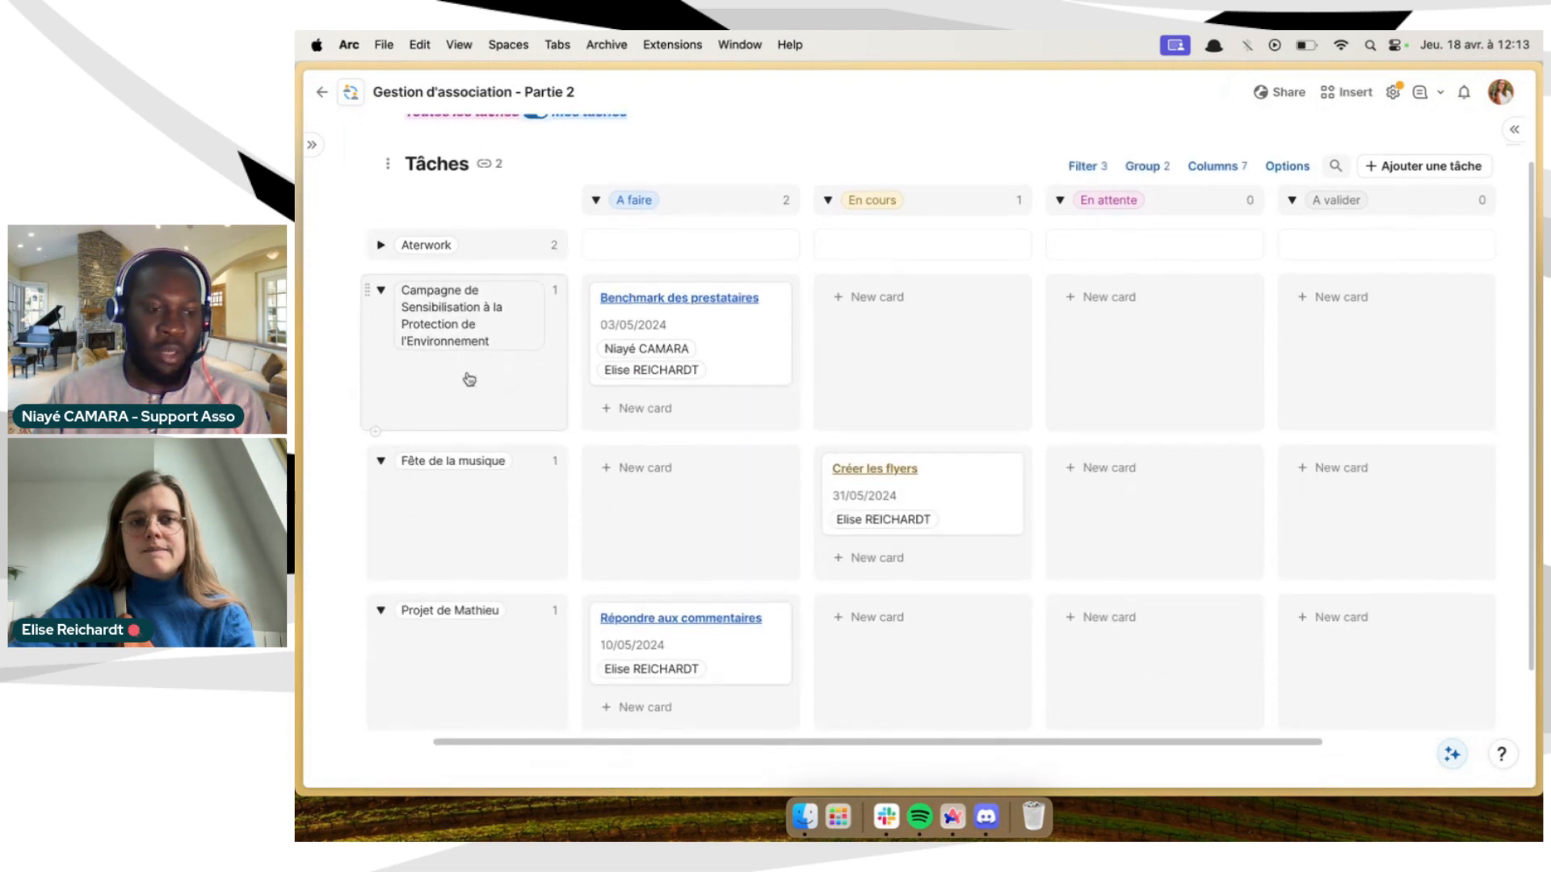
left_click(382, 291)
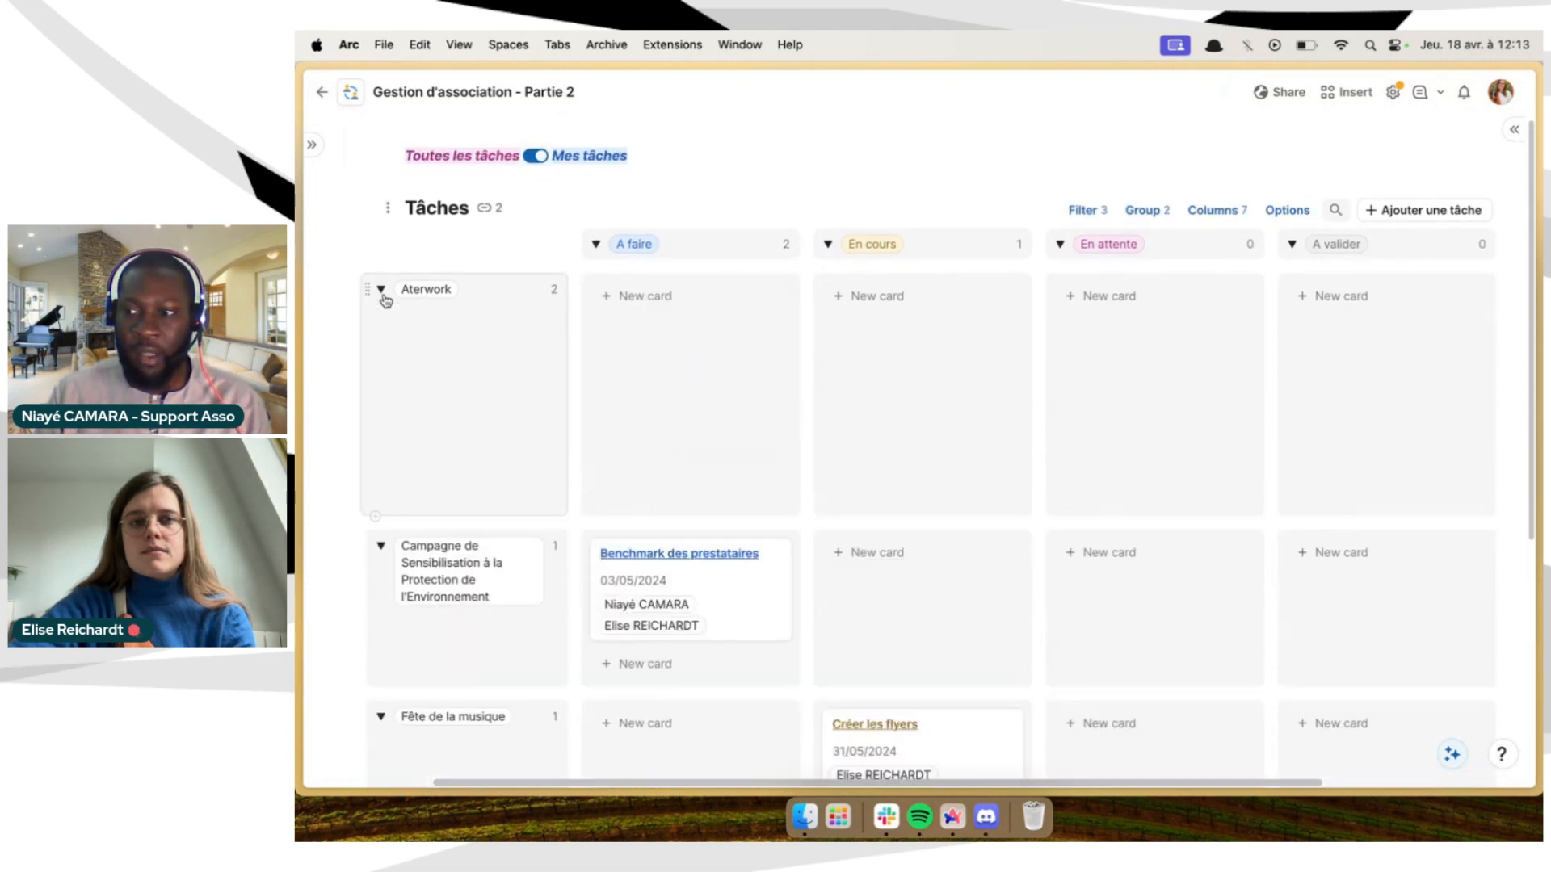
scroll(436, 365, "up", 1)
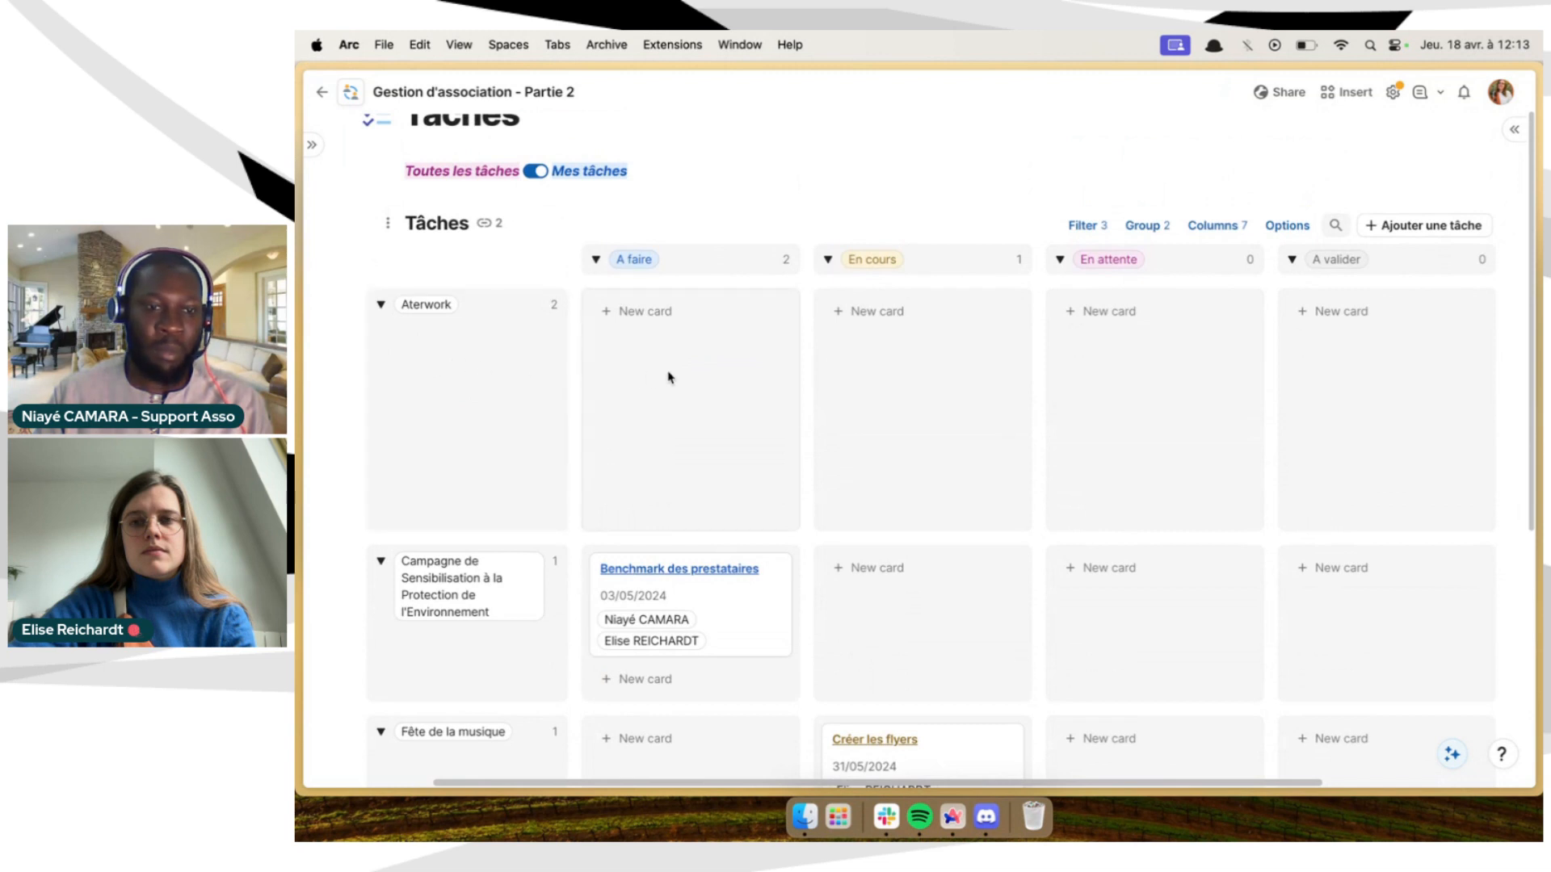
scroll(669, 376, "right", 5)
scroll(669, 376, "left", 5)
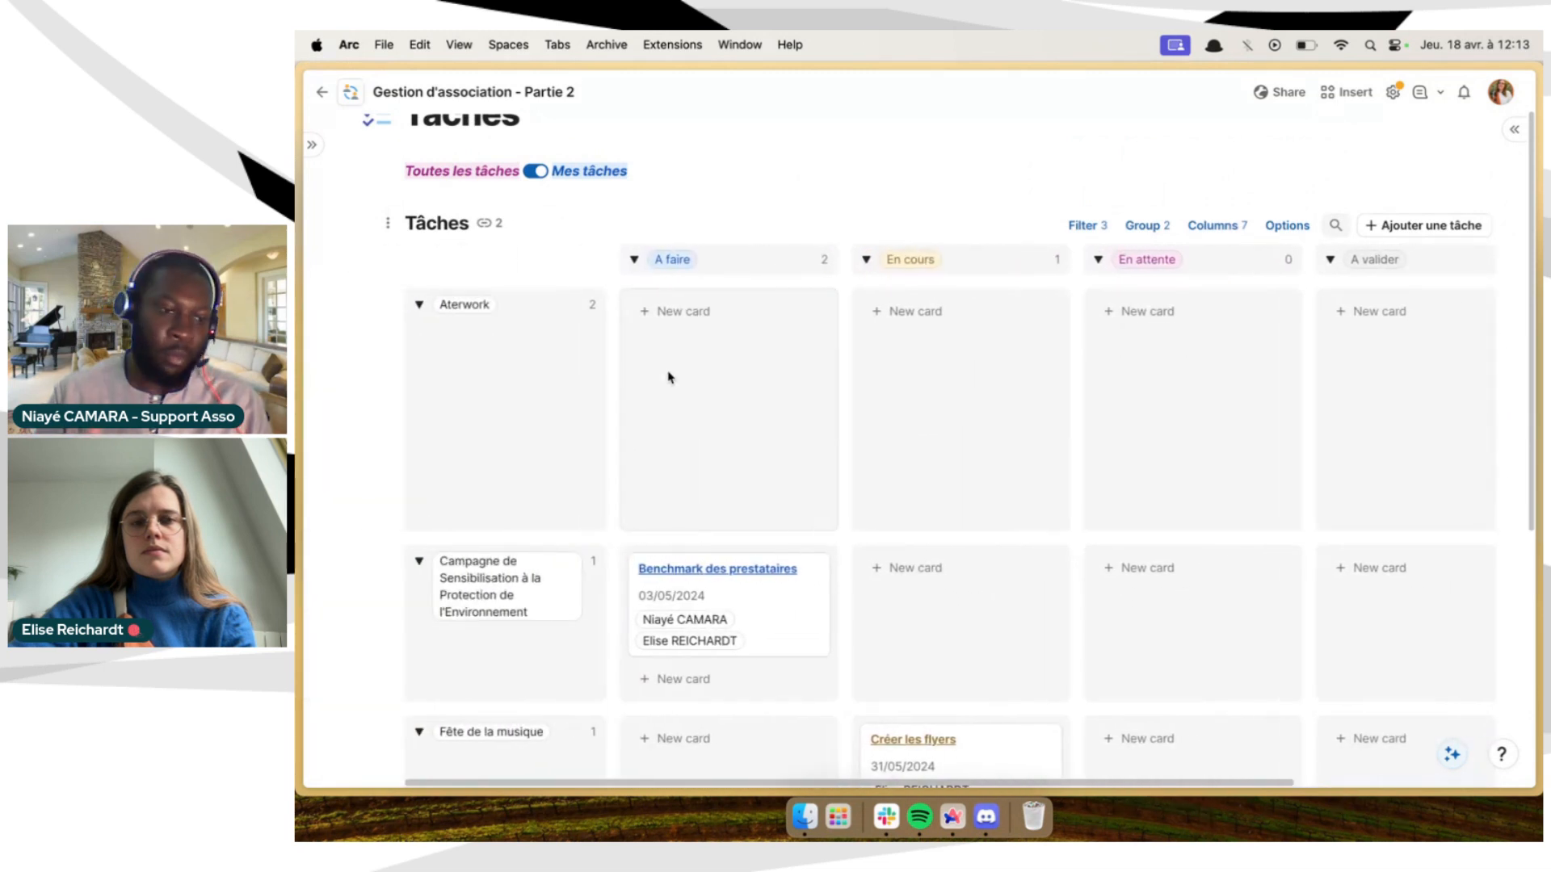
Collapse the Aterwork group, check the personal tasks across the statuses, and expand the group again
left_click(420, 301)
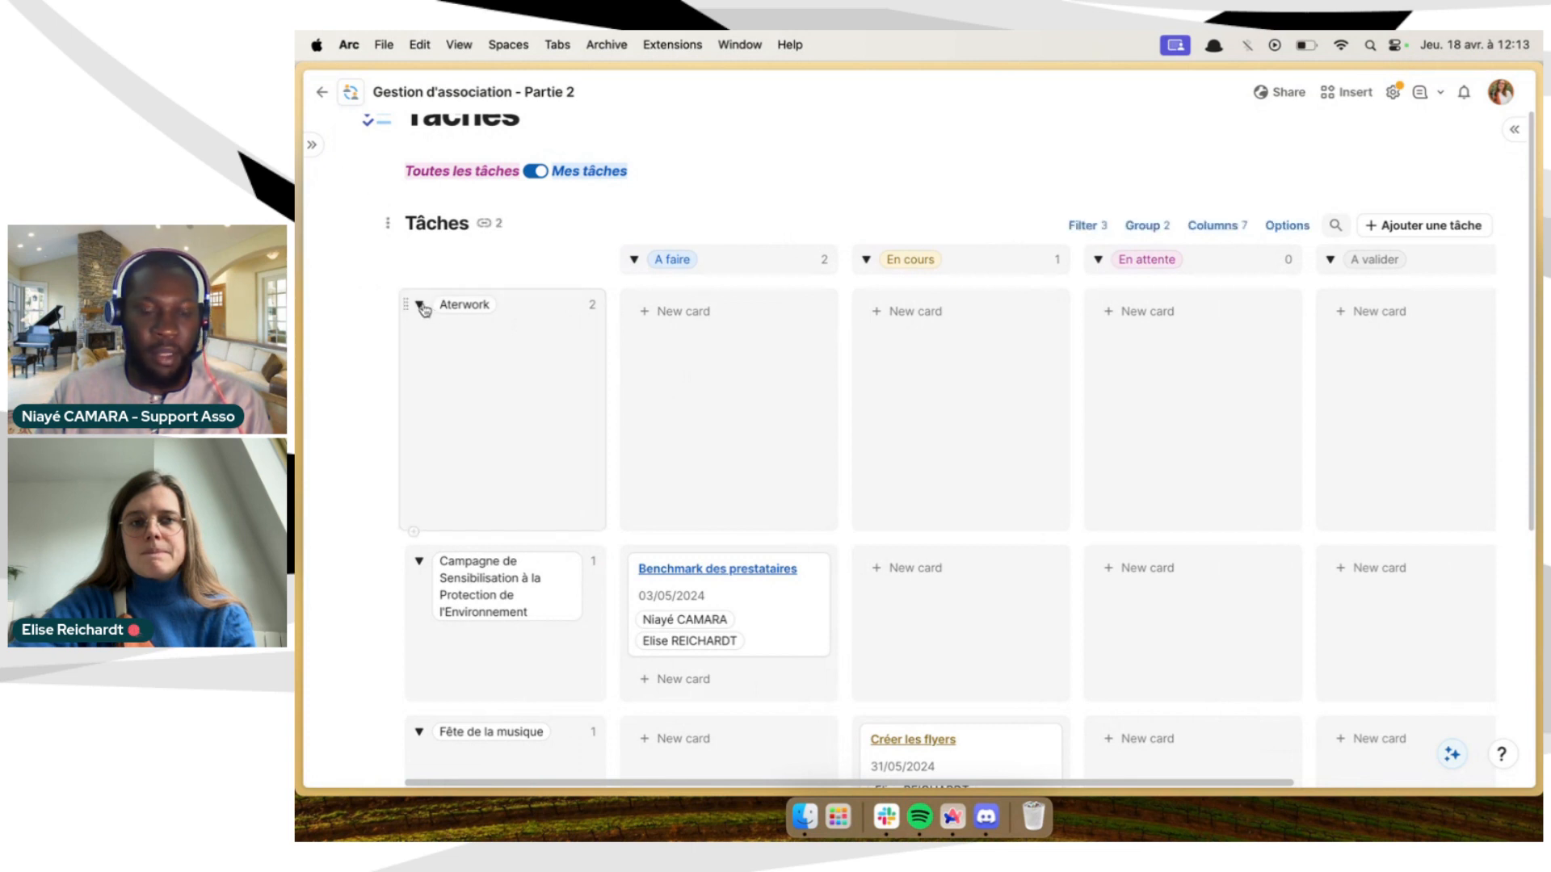
scroll(484, 438, "right", 3)
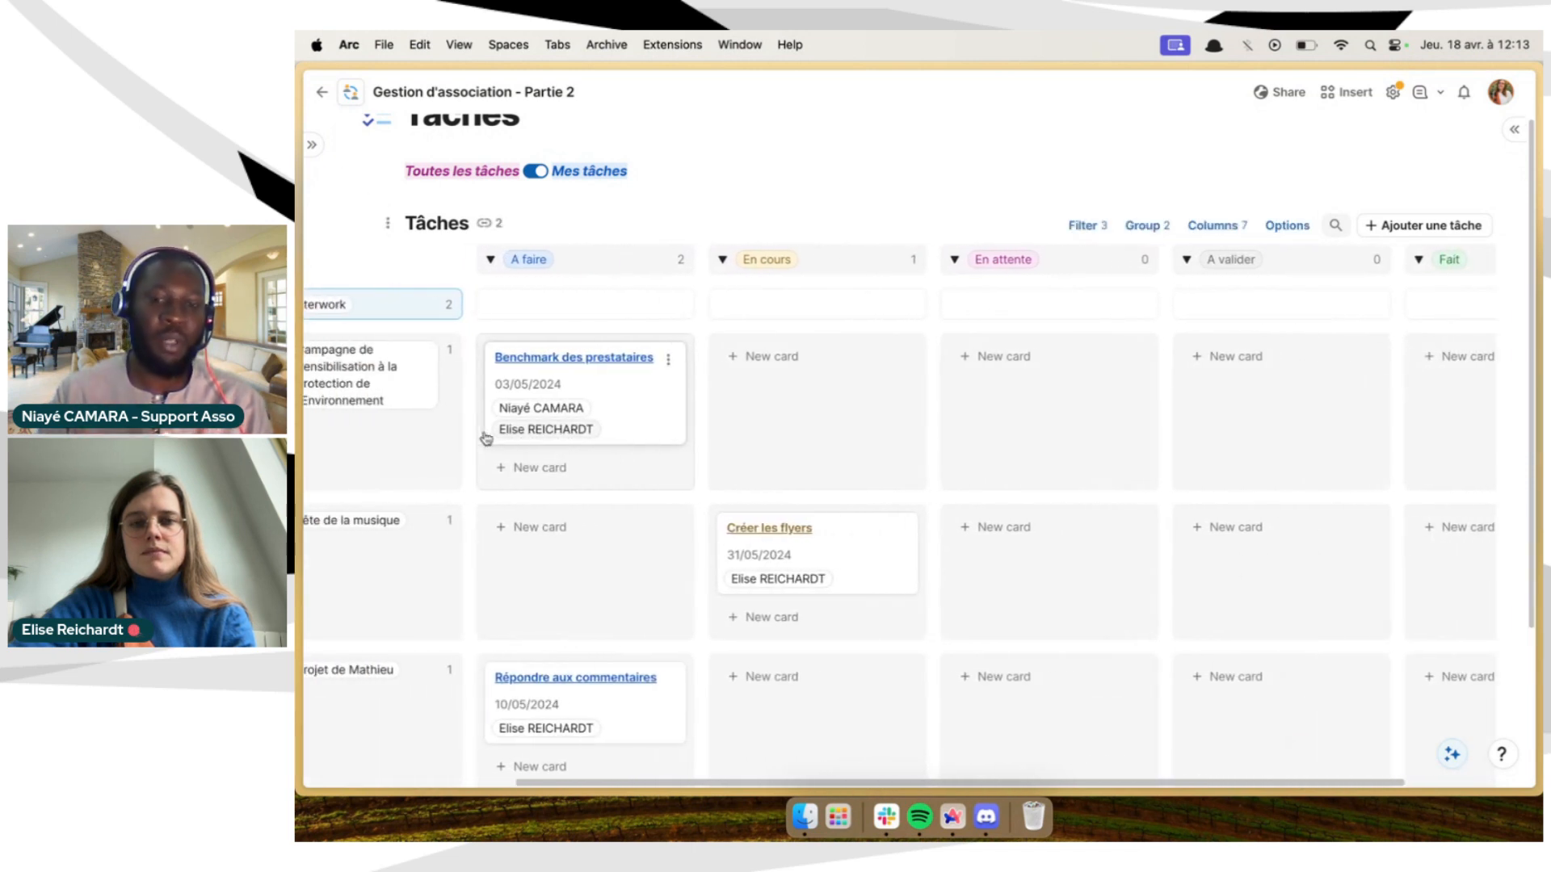
scroll(484, 438, "left", 3)
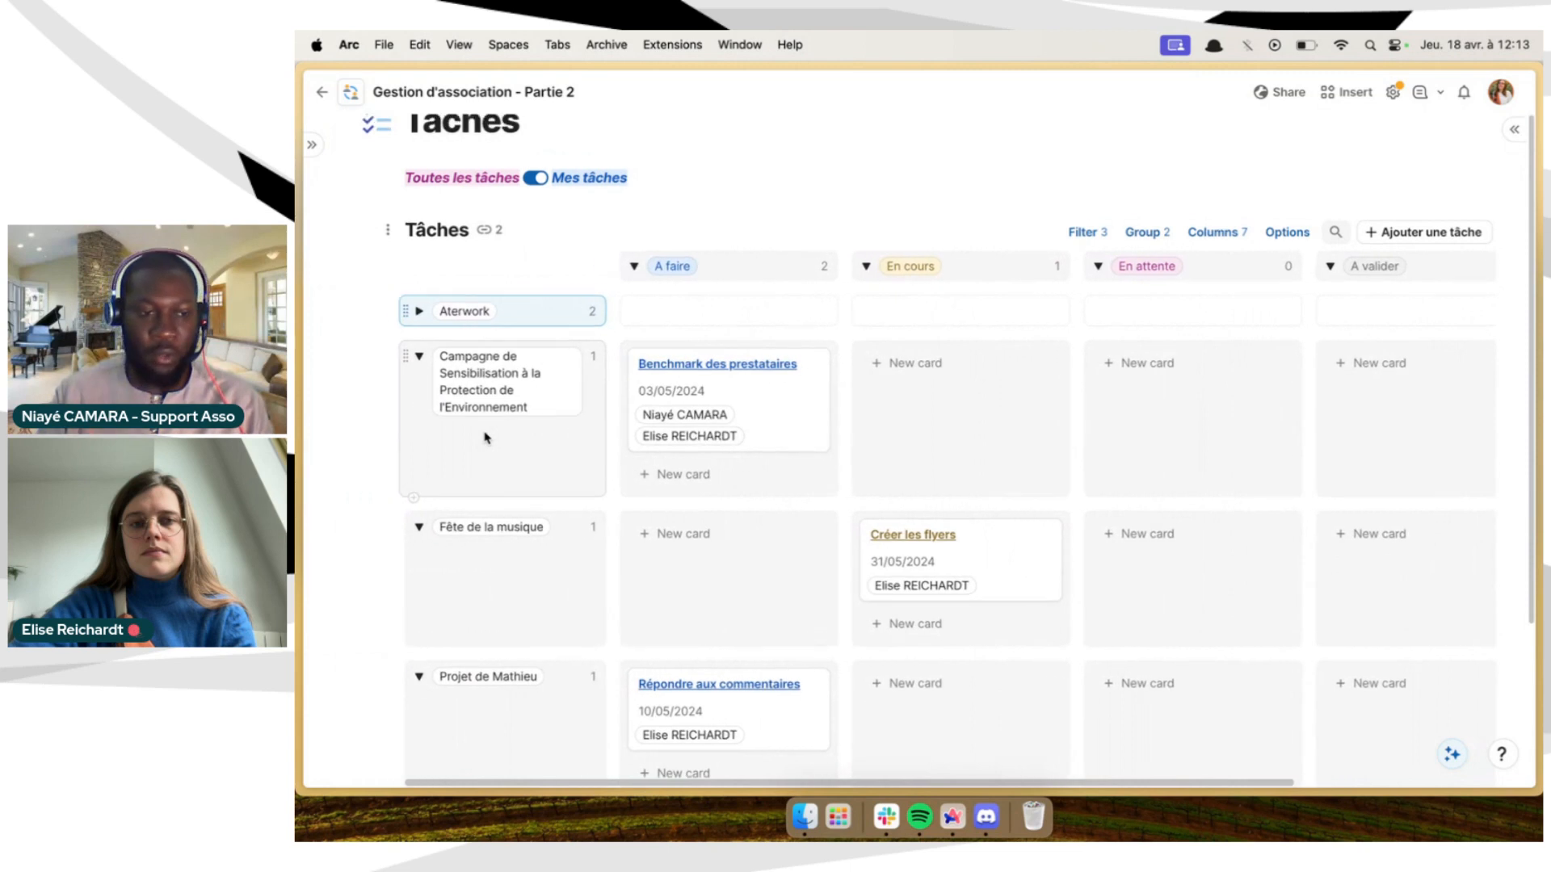
scroll(485, 438, "up", 1)
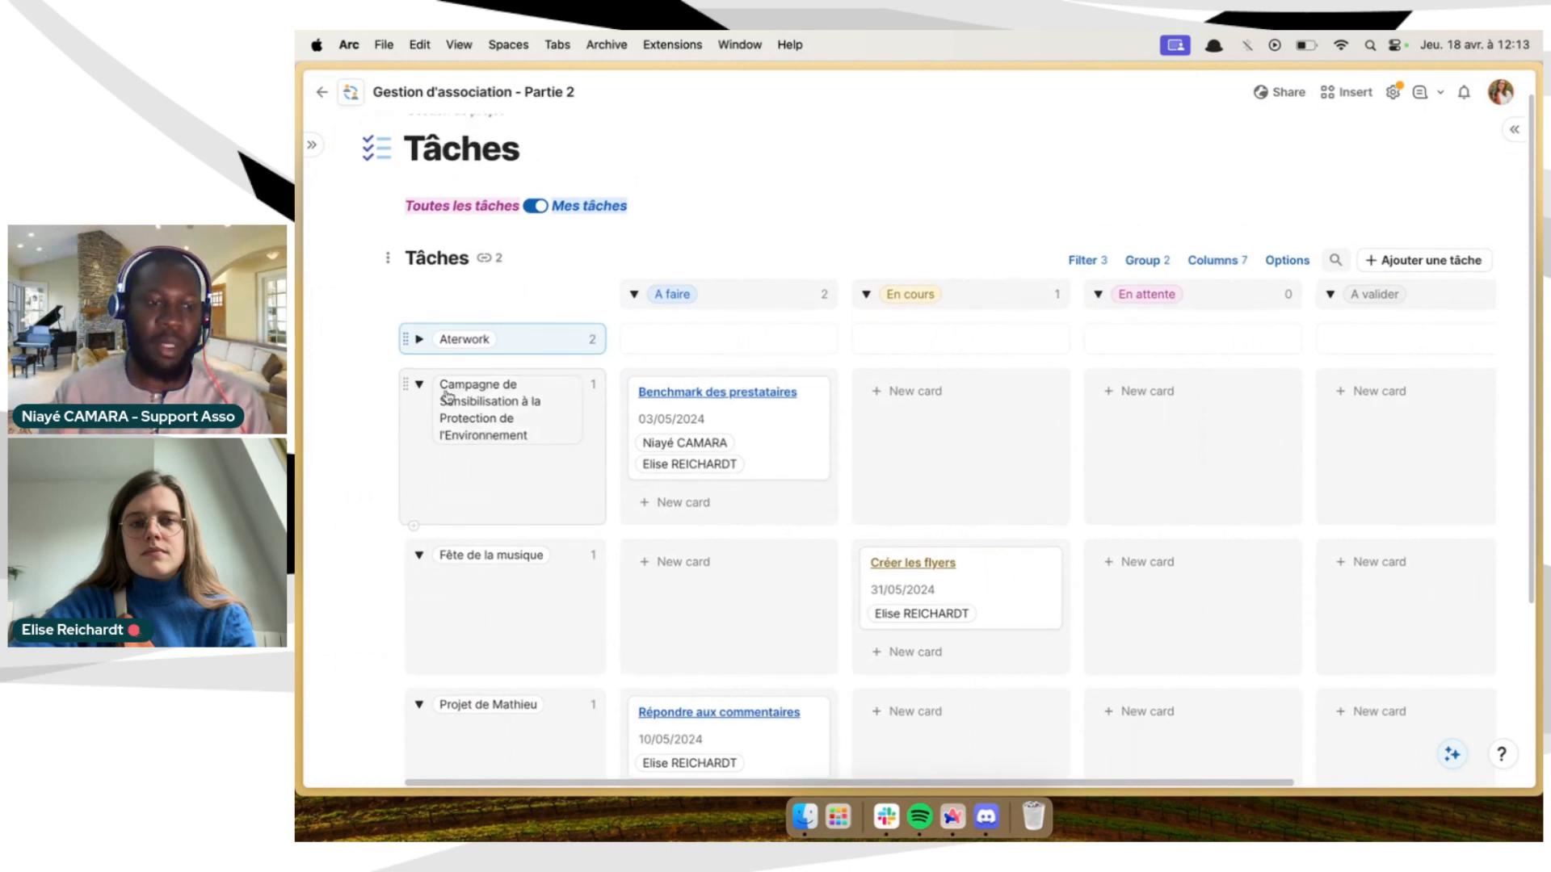
left_click(419, 339)
scroll(609, 512, "up", 1)
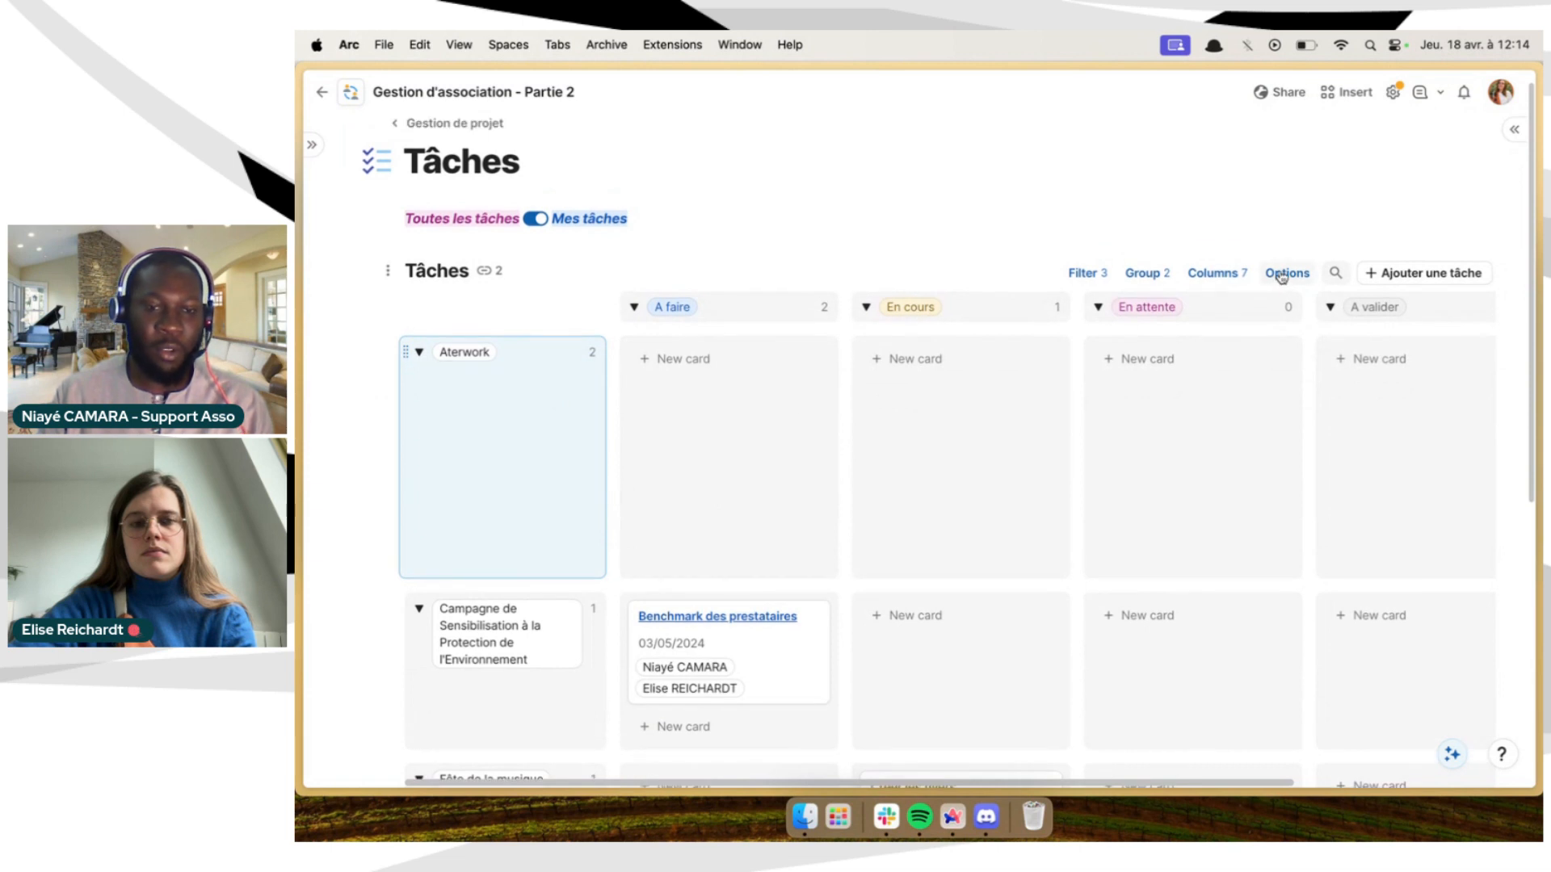
scroll(1167, 422, "down", 2)
scroll(1167, 423, "up", 1)
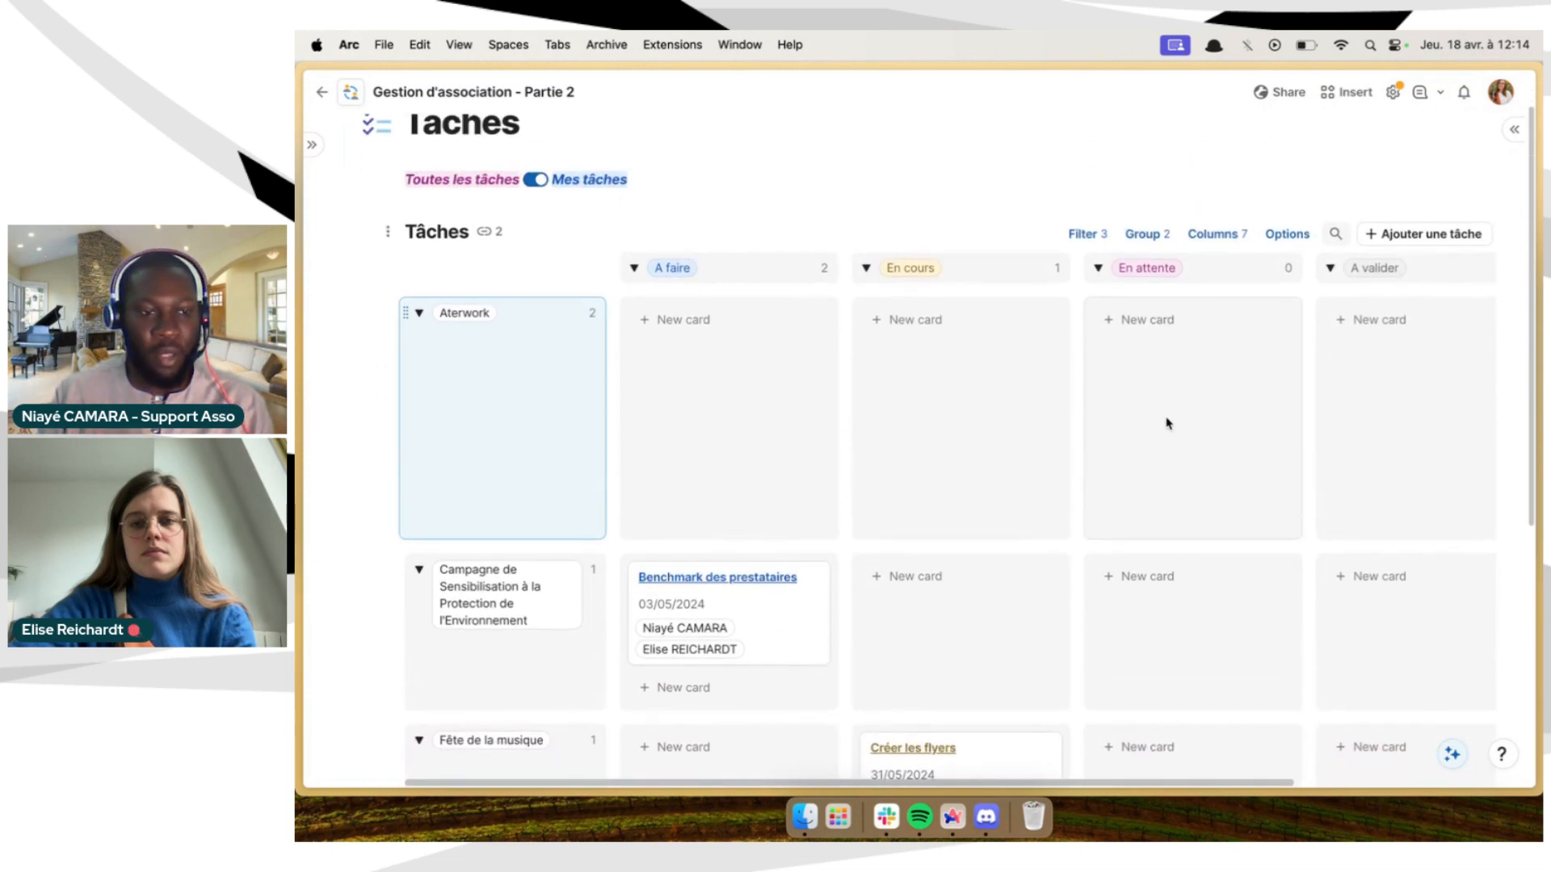
scroll(1167, 423, "up", 1)
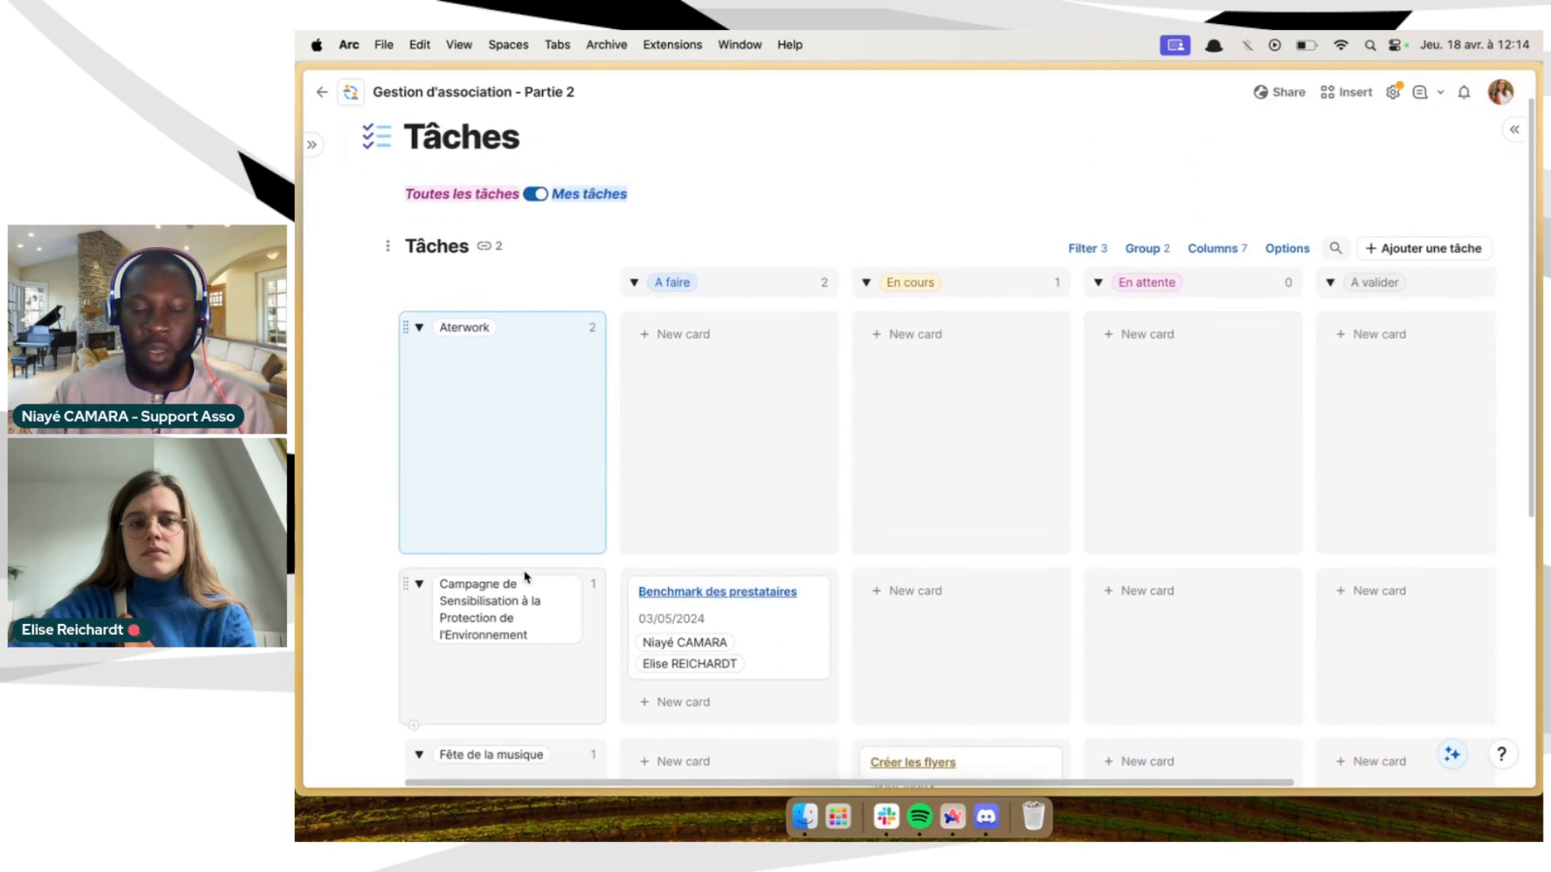
Switch the board back to Toutes les tâches and look over the grouped cards
left_click(533, 196)
scroll(609, 412, "down", 5)
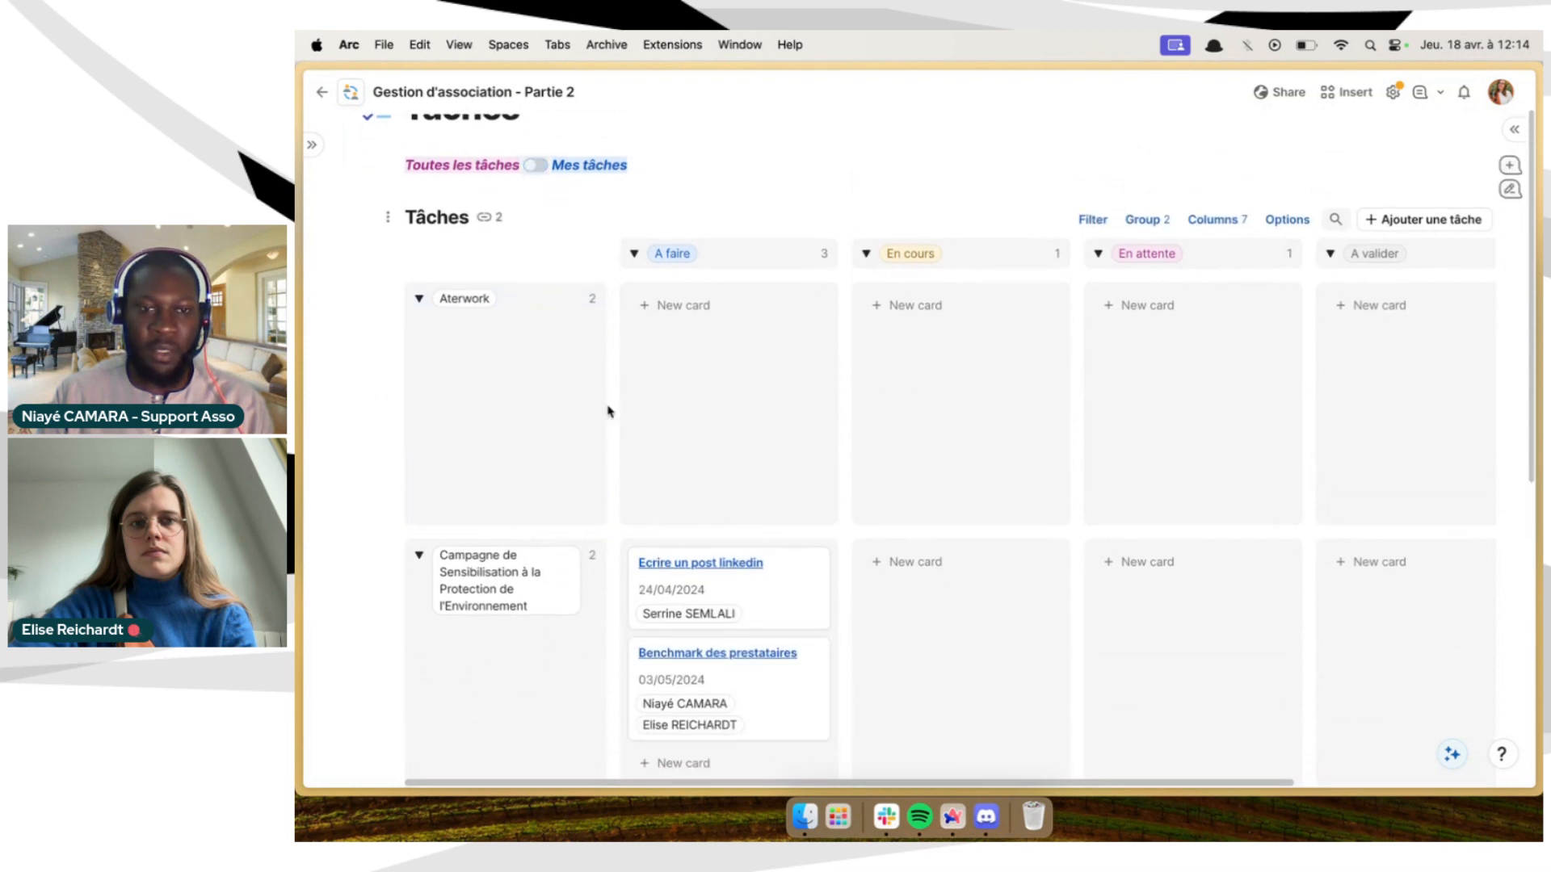
scroll(609, 412, "up", 5)
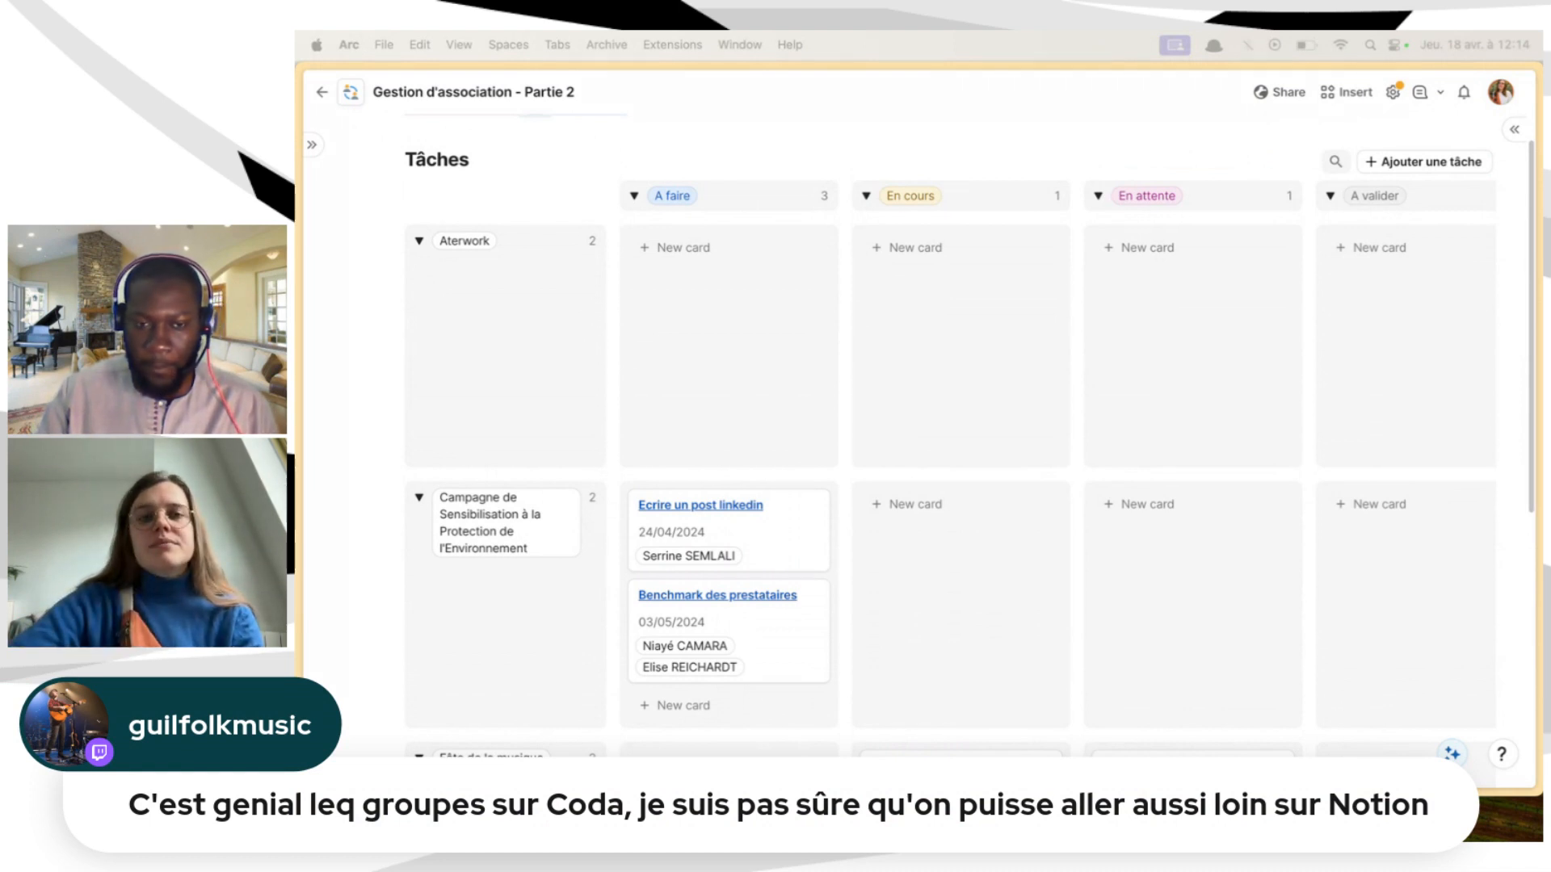
scroll(955, 315, "up", 2)
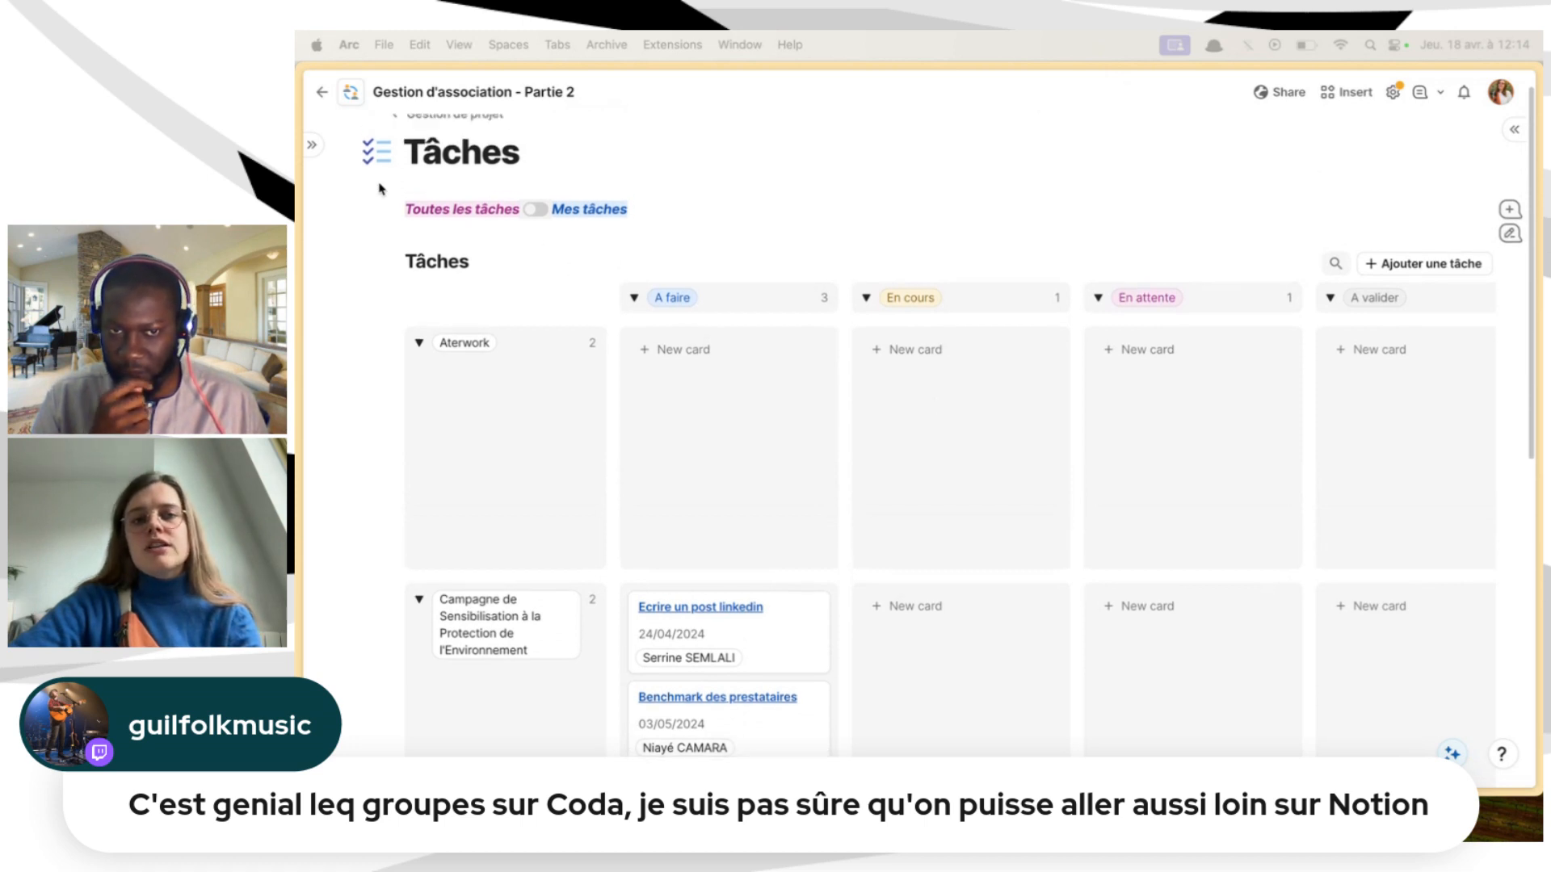
Open the Projets page from the page list and keep the page list expanded beside its table
left_click(312, 147)
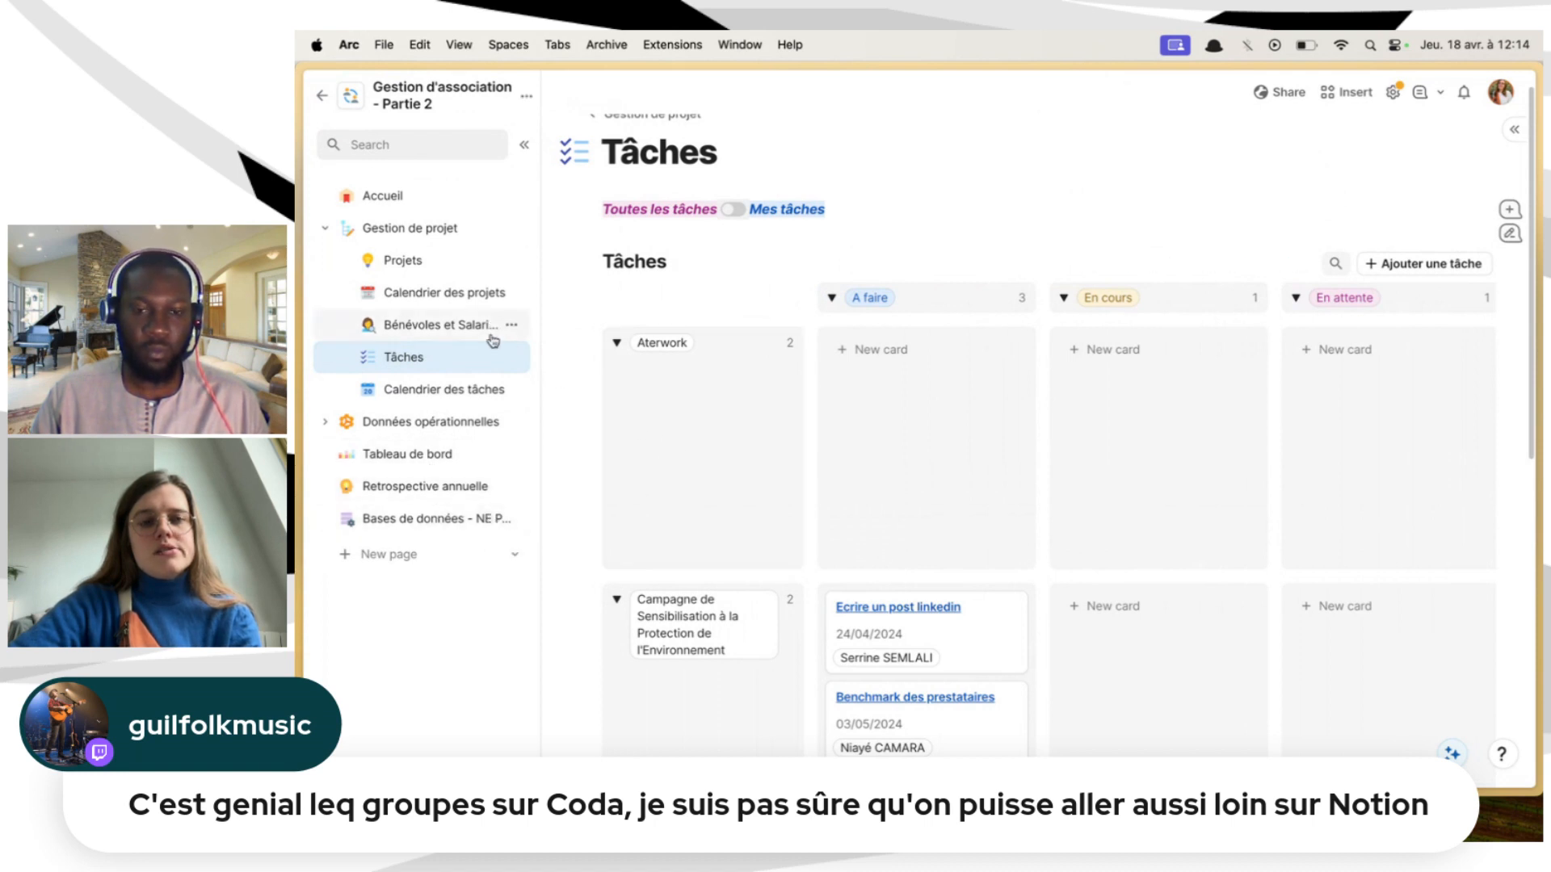
left_click(525, 145)
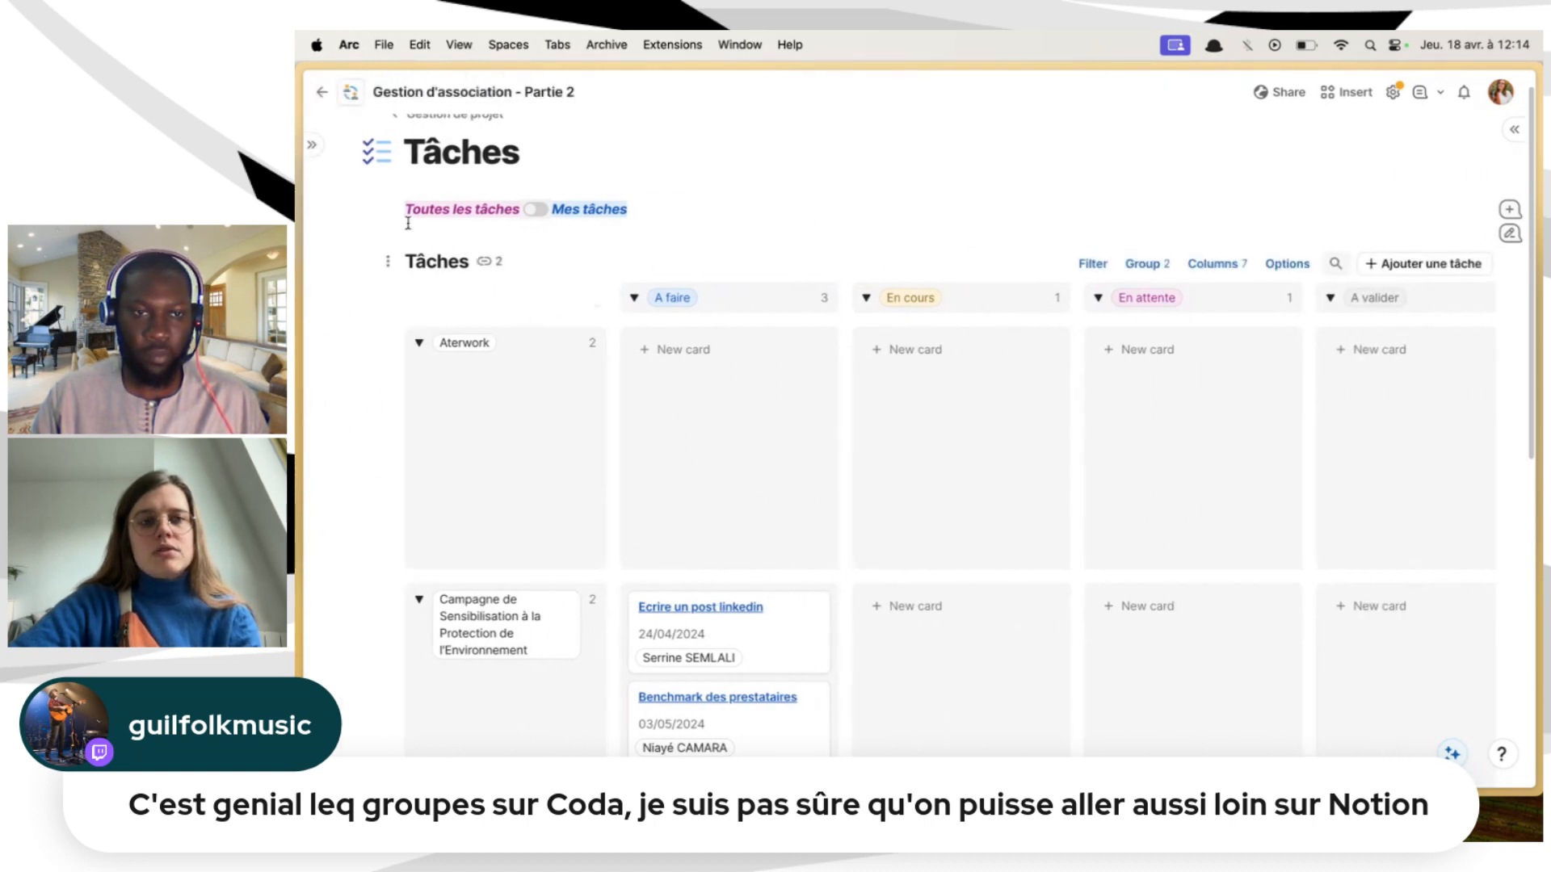
left_click(316, 147)
left_click(397, 262)
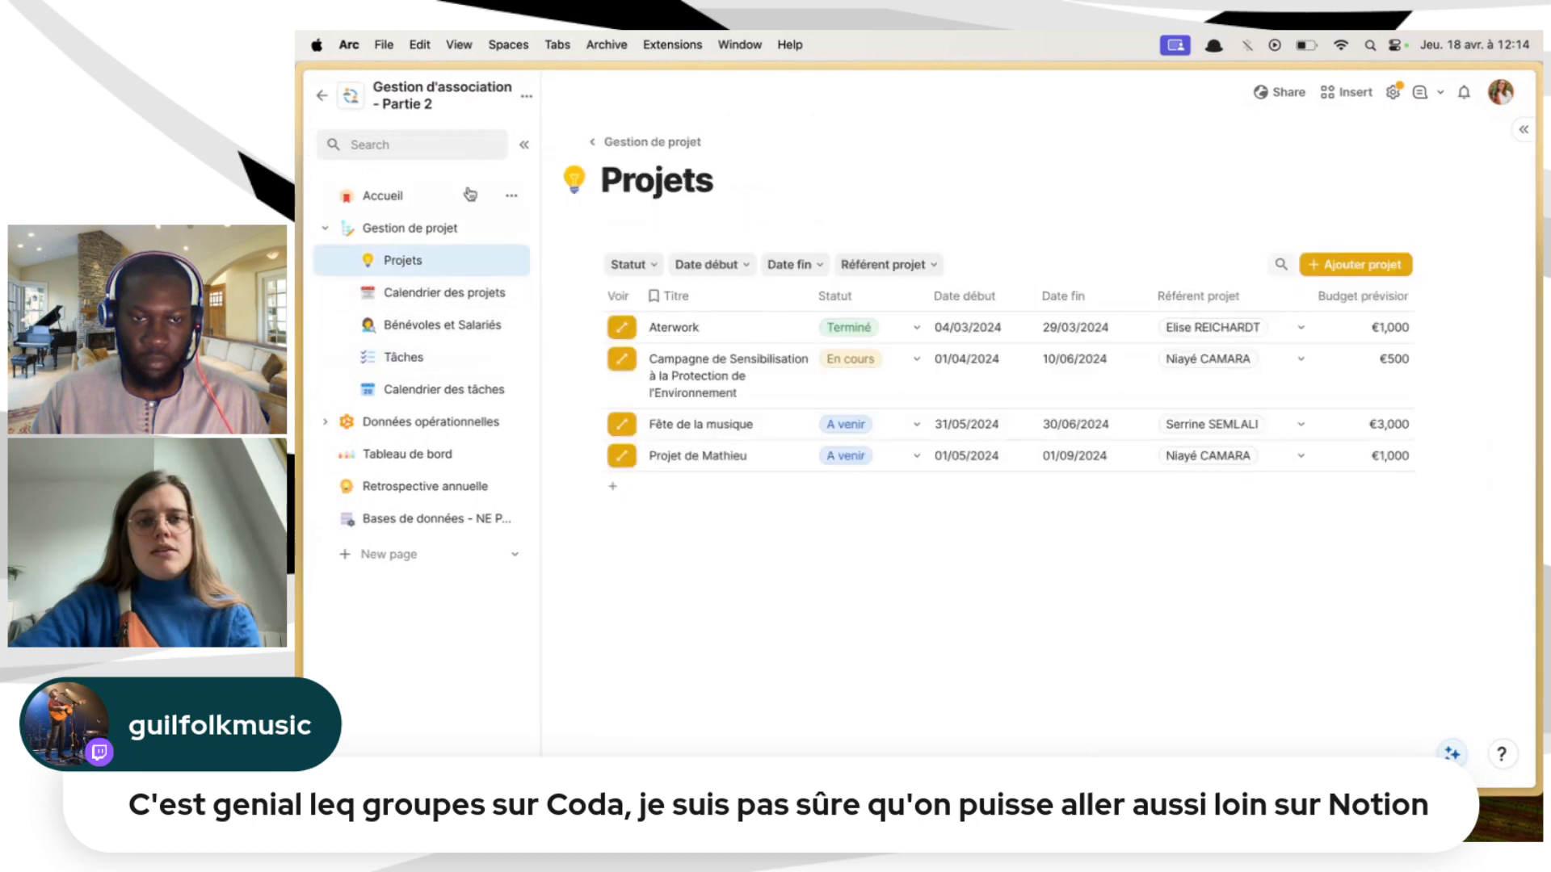
left_click(524, 145)
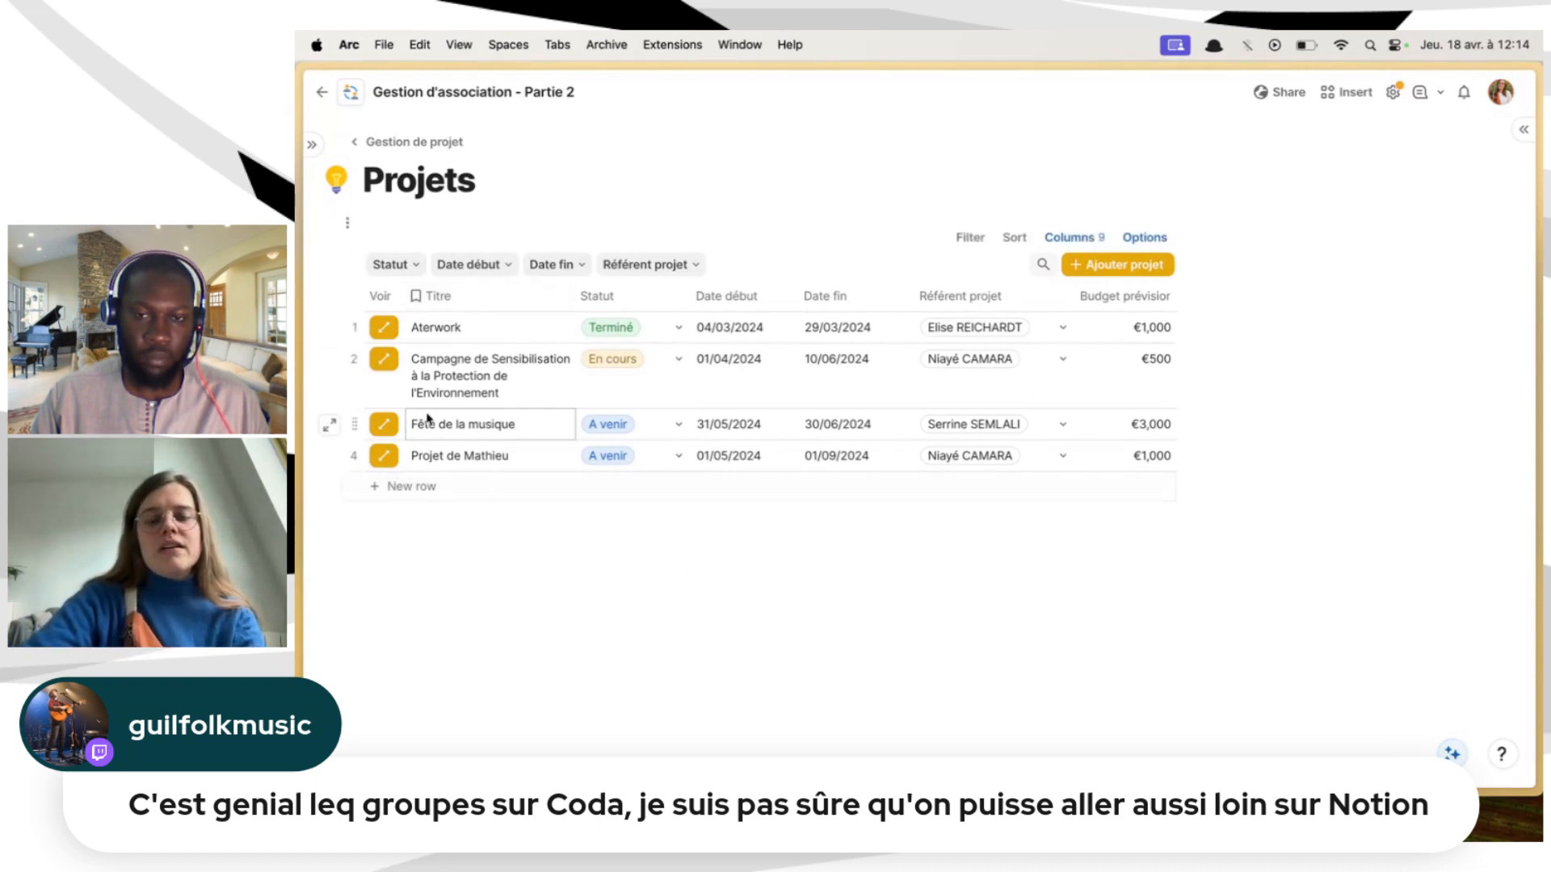
left_click(312, 145)
Group the Projets table by Statut and close the table options
left_click(1363, 239)
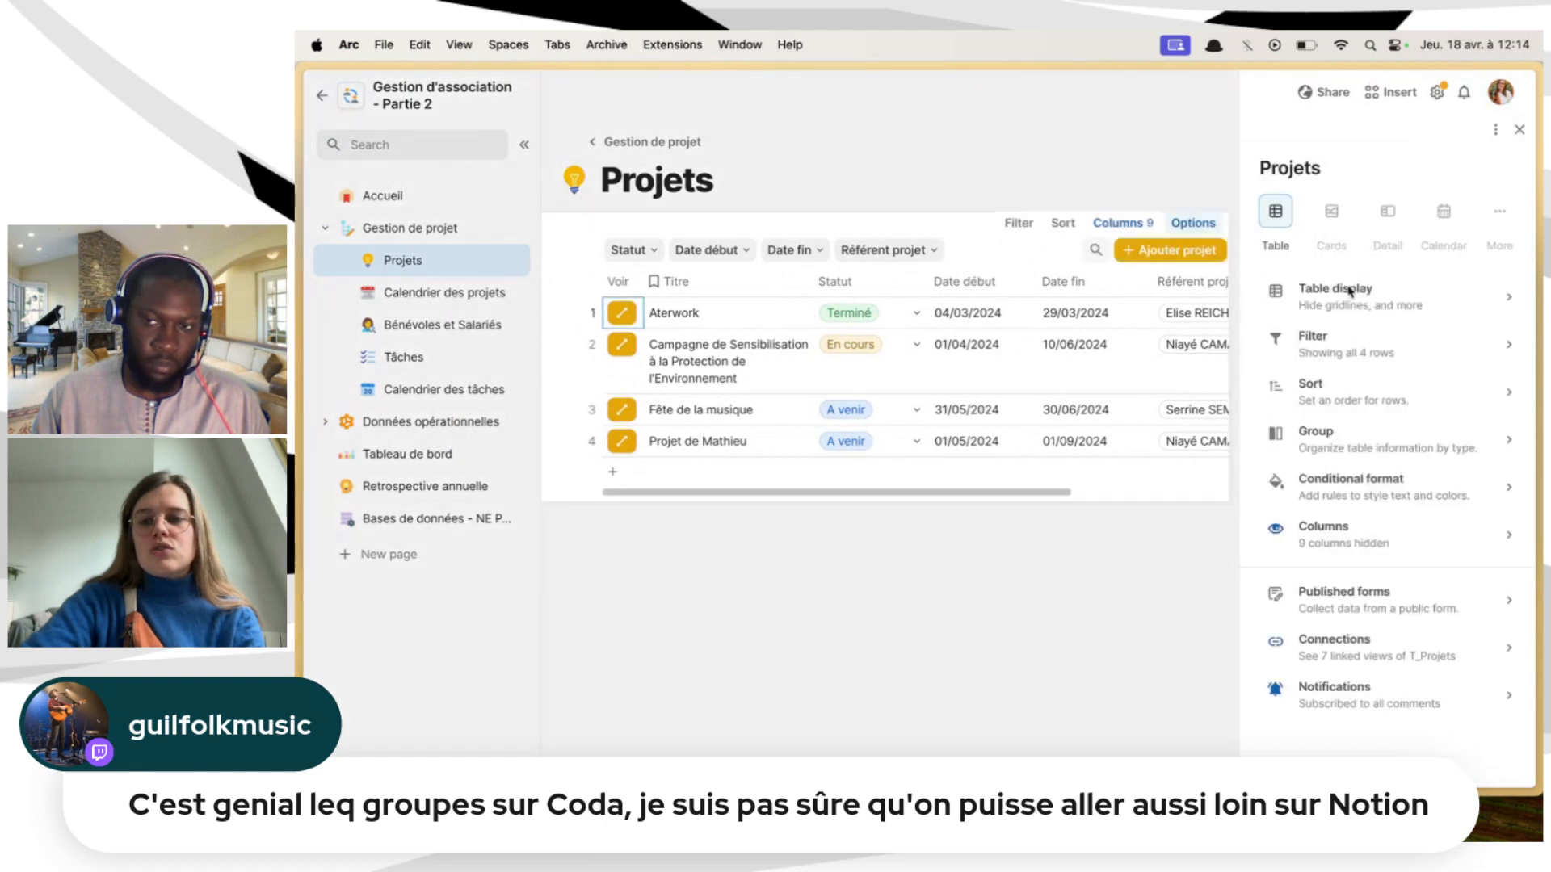
left_click(1371, 450)
left_click(1357, 381)
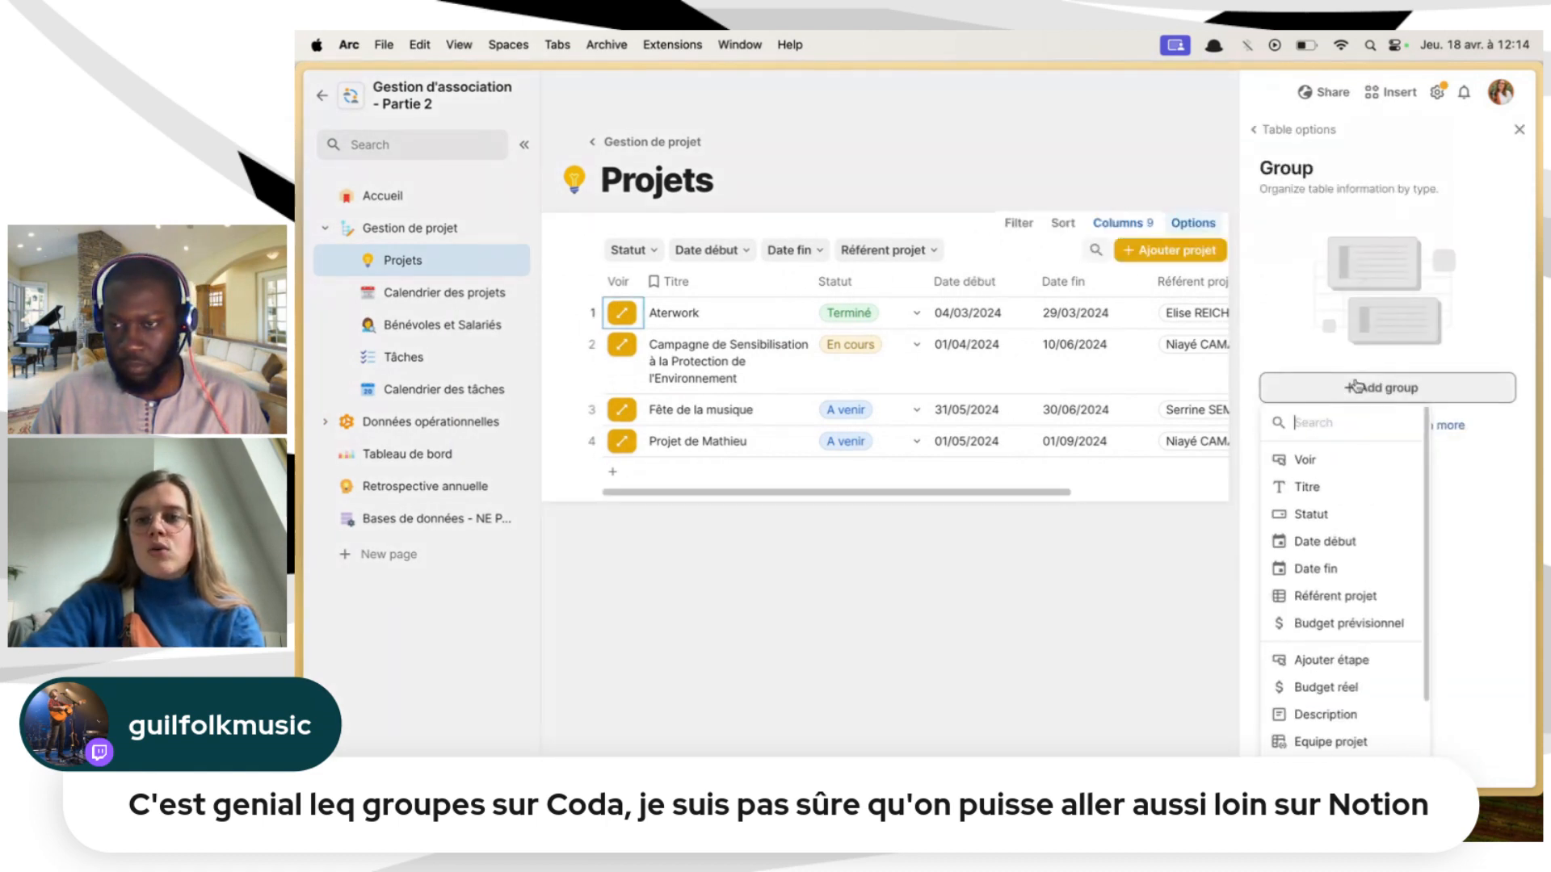
left_click(1324, 515)
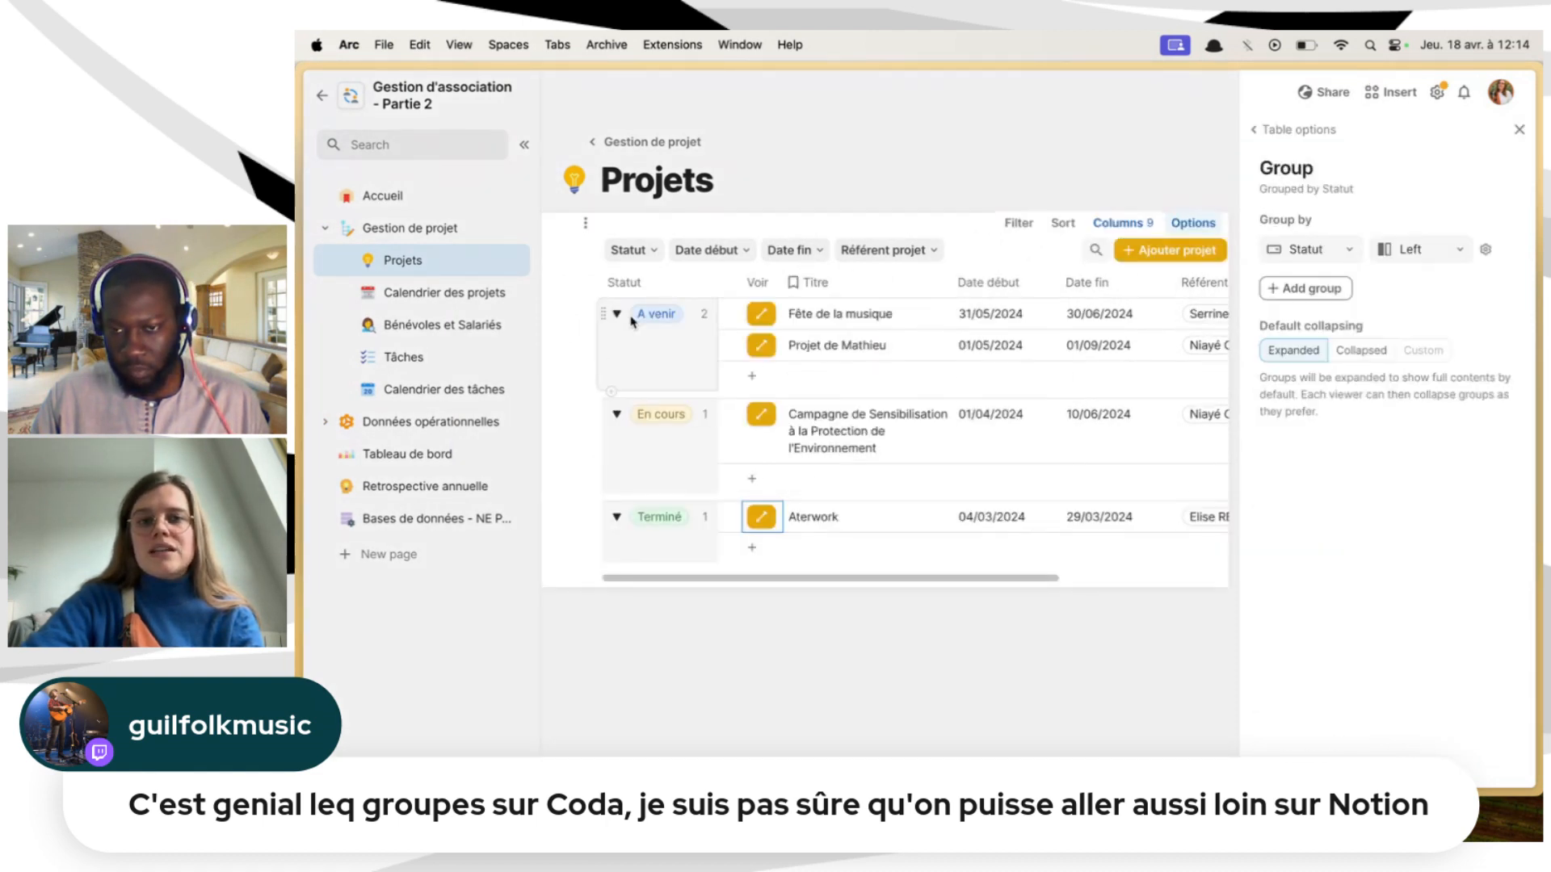
left_click(1517, 125)
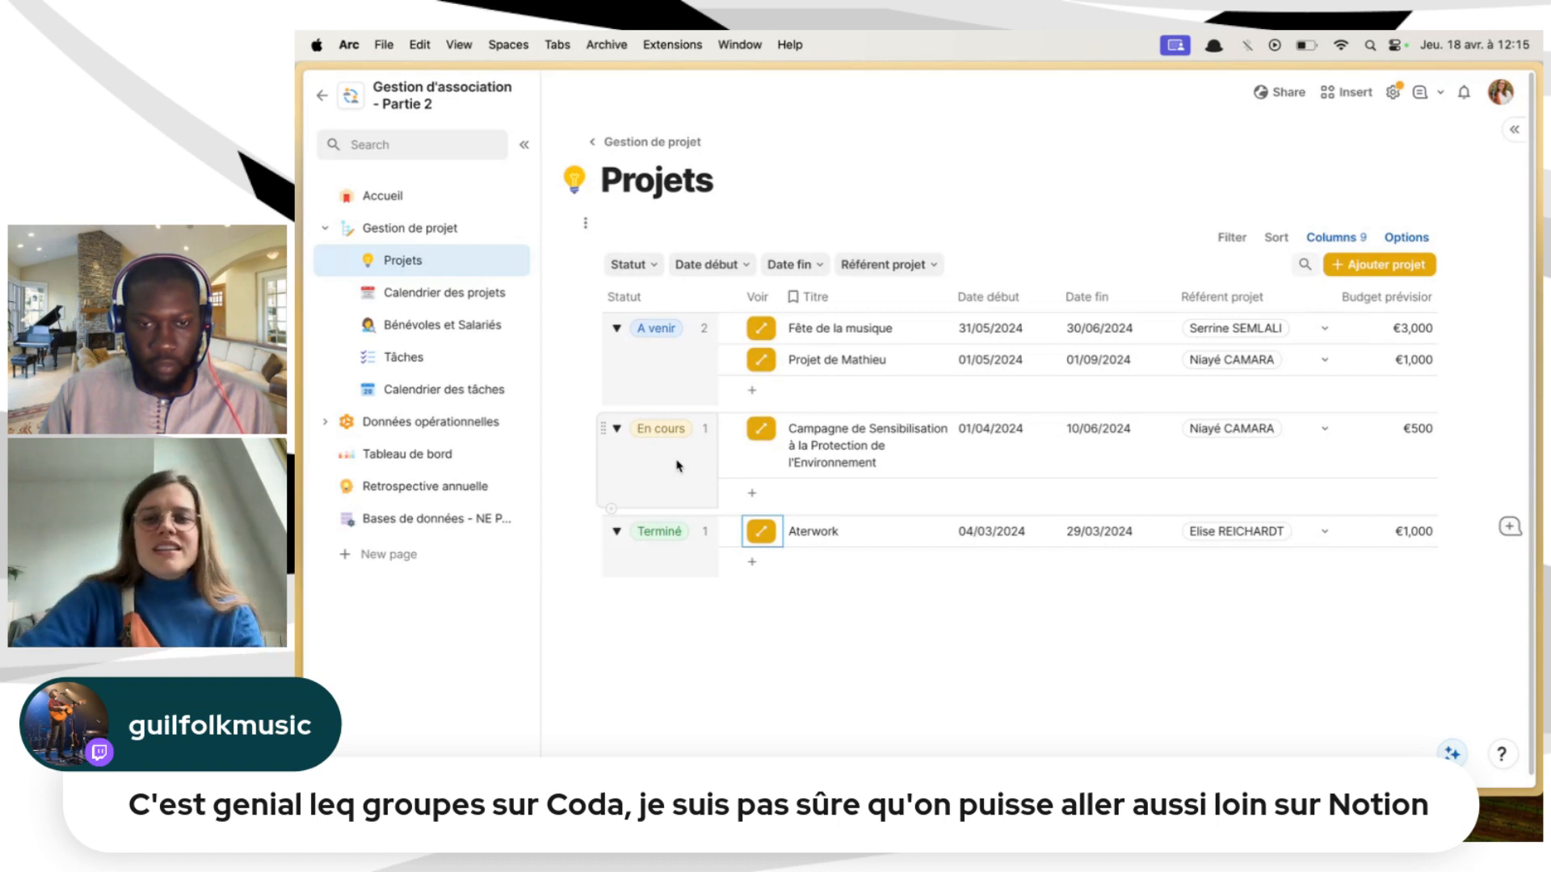
Remove the Statut grouping from the Projets table and return to the Tâches page
left_click(1406, 237)
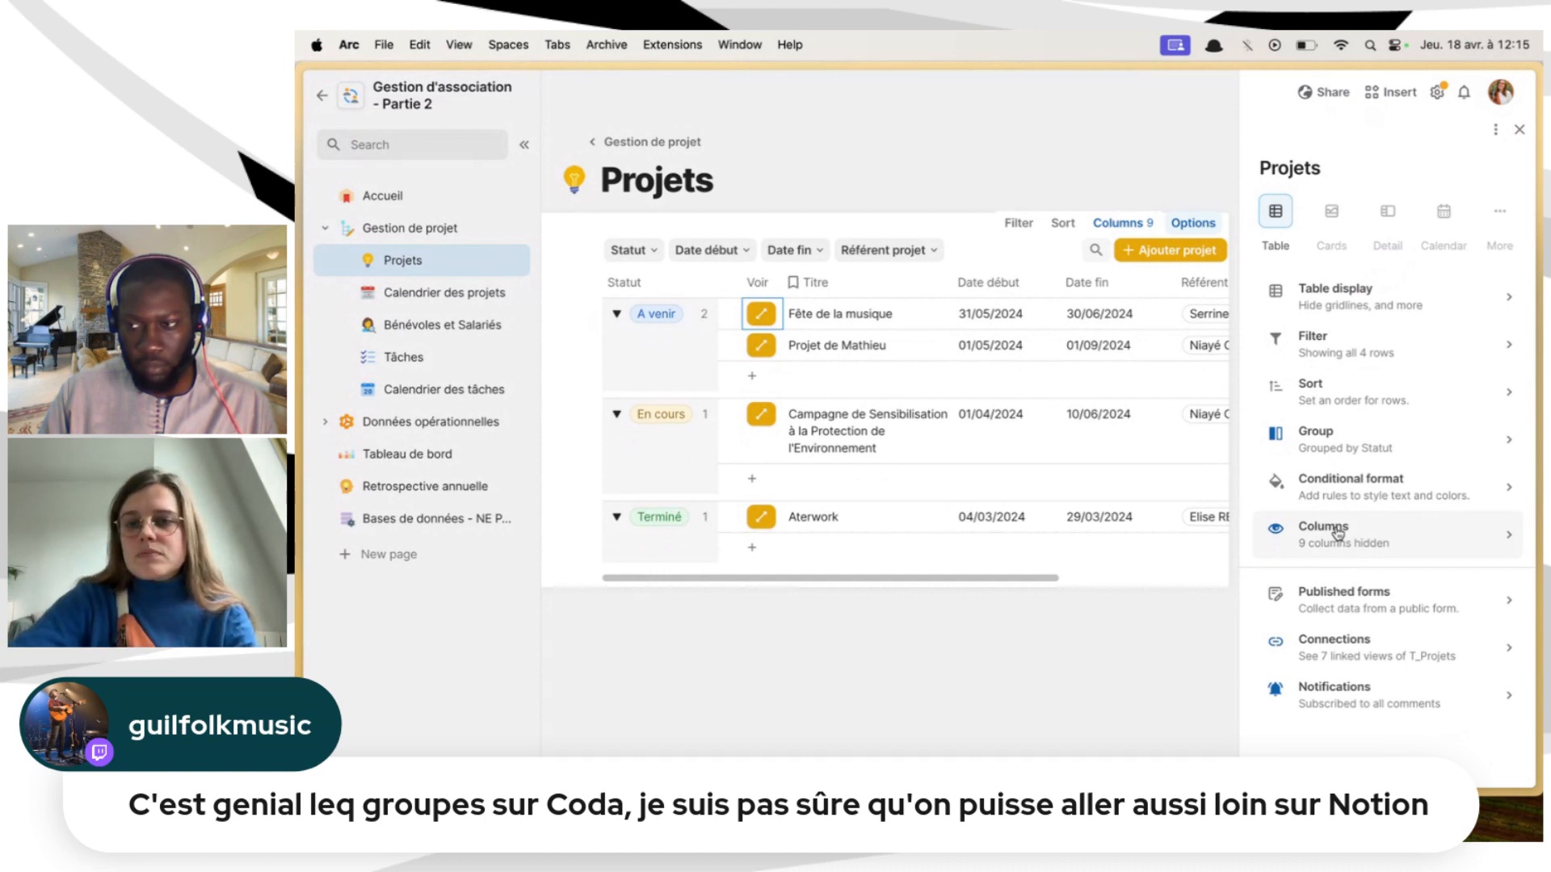
left_click(1378, 455)
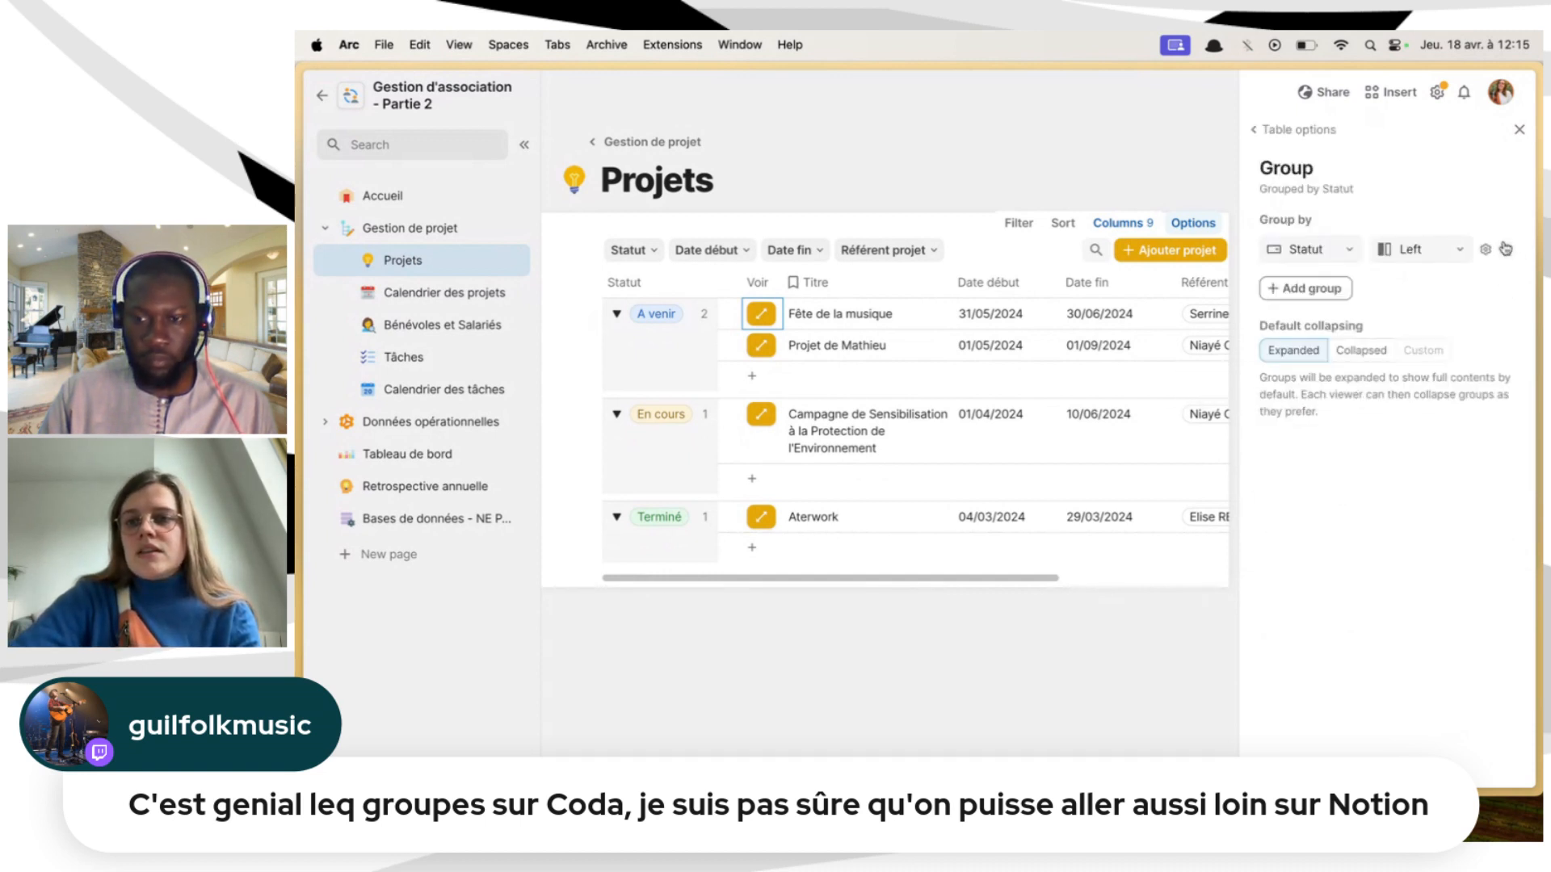
left_click(1506, 245)
left_click(1522, 130)
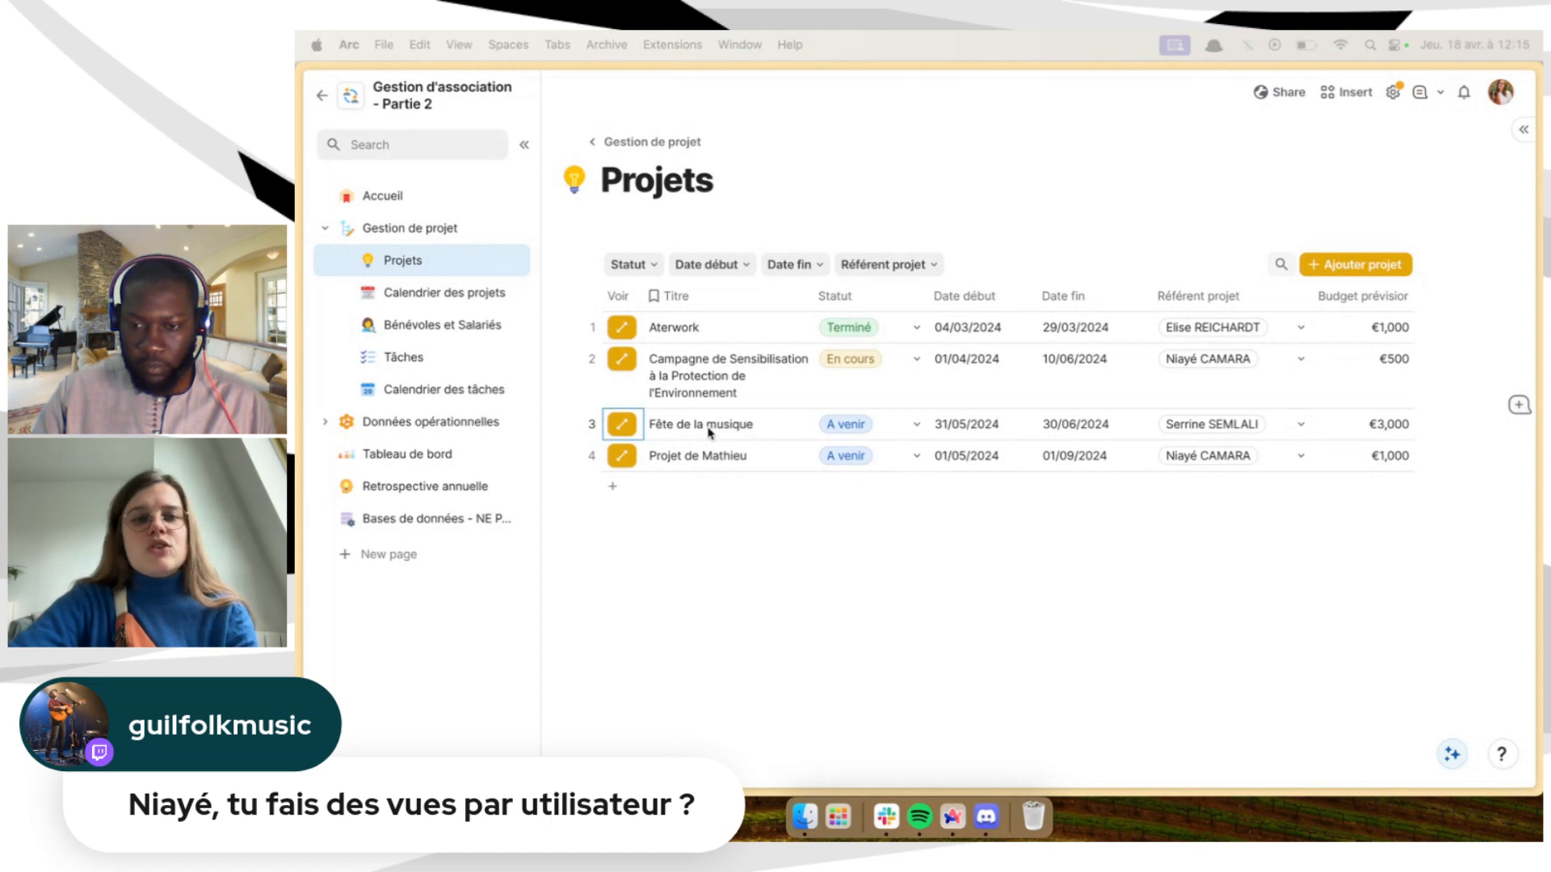
left_click(433, 360)
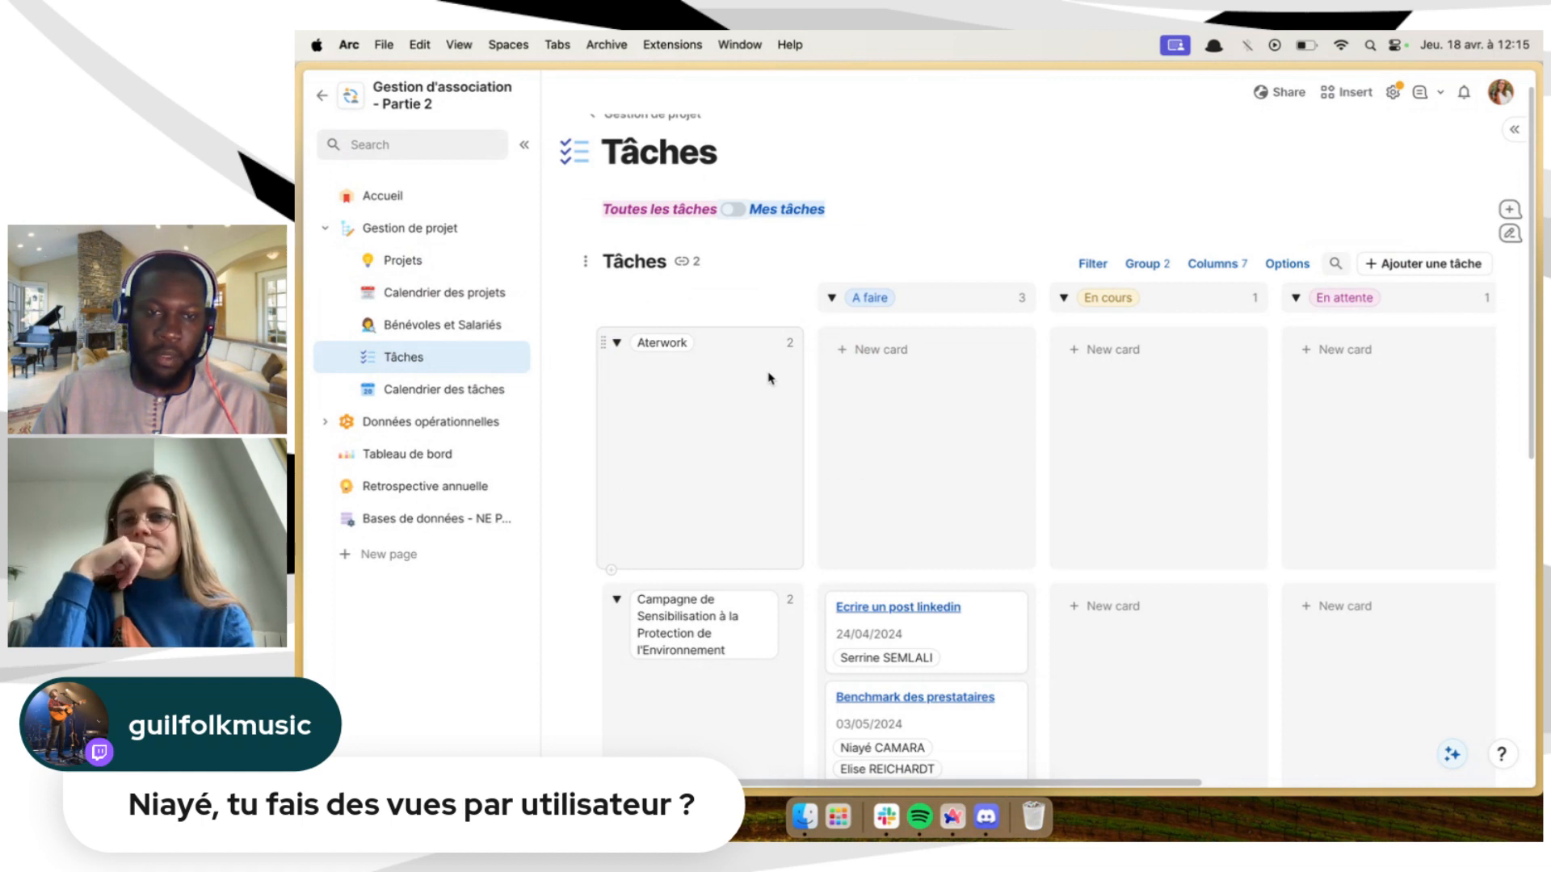
Look over the Tâches board's project groups and status columns, from Aterwork down to the last project
scroll(769, 378, "down", 1)
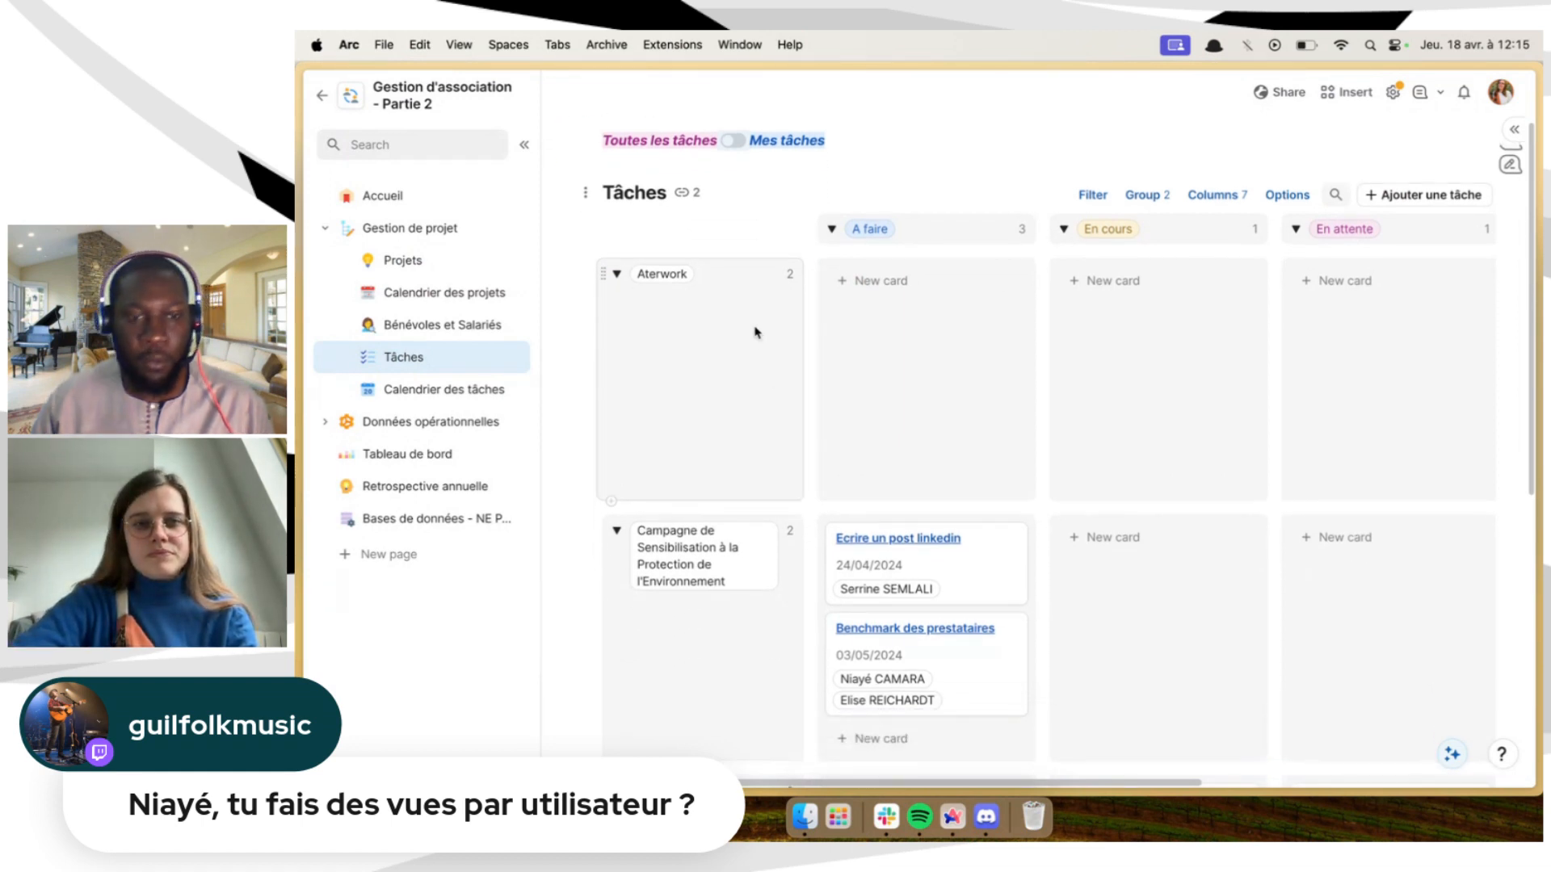
scroll(755, 332, "up", 1)
left_click(849, 221)
scroll(810, 468, "right", 3)
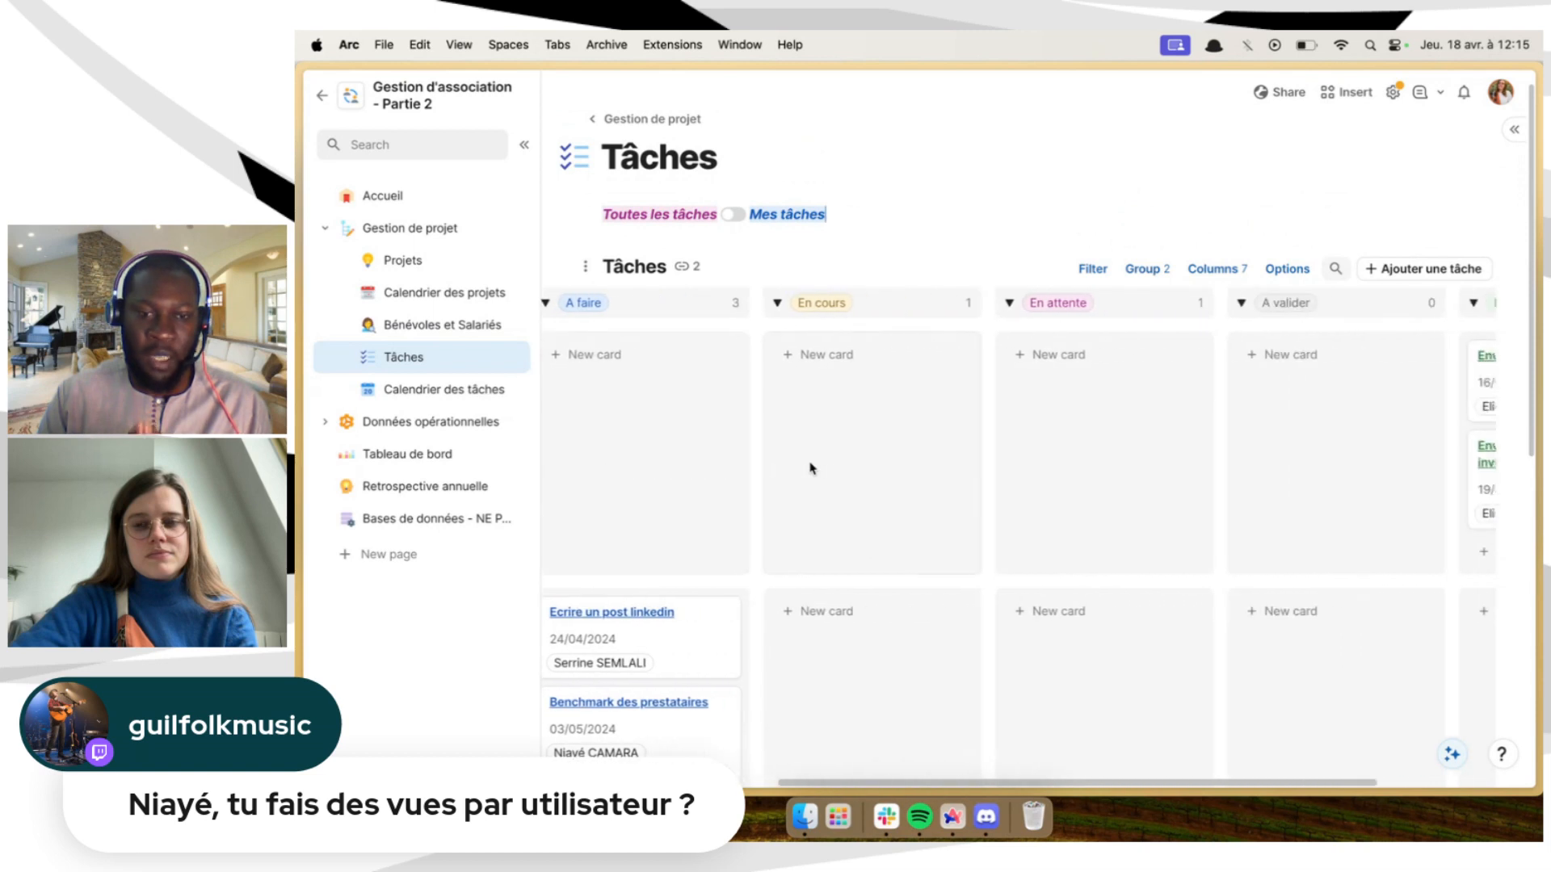
scroll(810, 468, "left", 3)
scroll(811, 467, "down", 2)
scroll(810, 468, "down", 2)
scroll(812, 467, "up", 2)
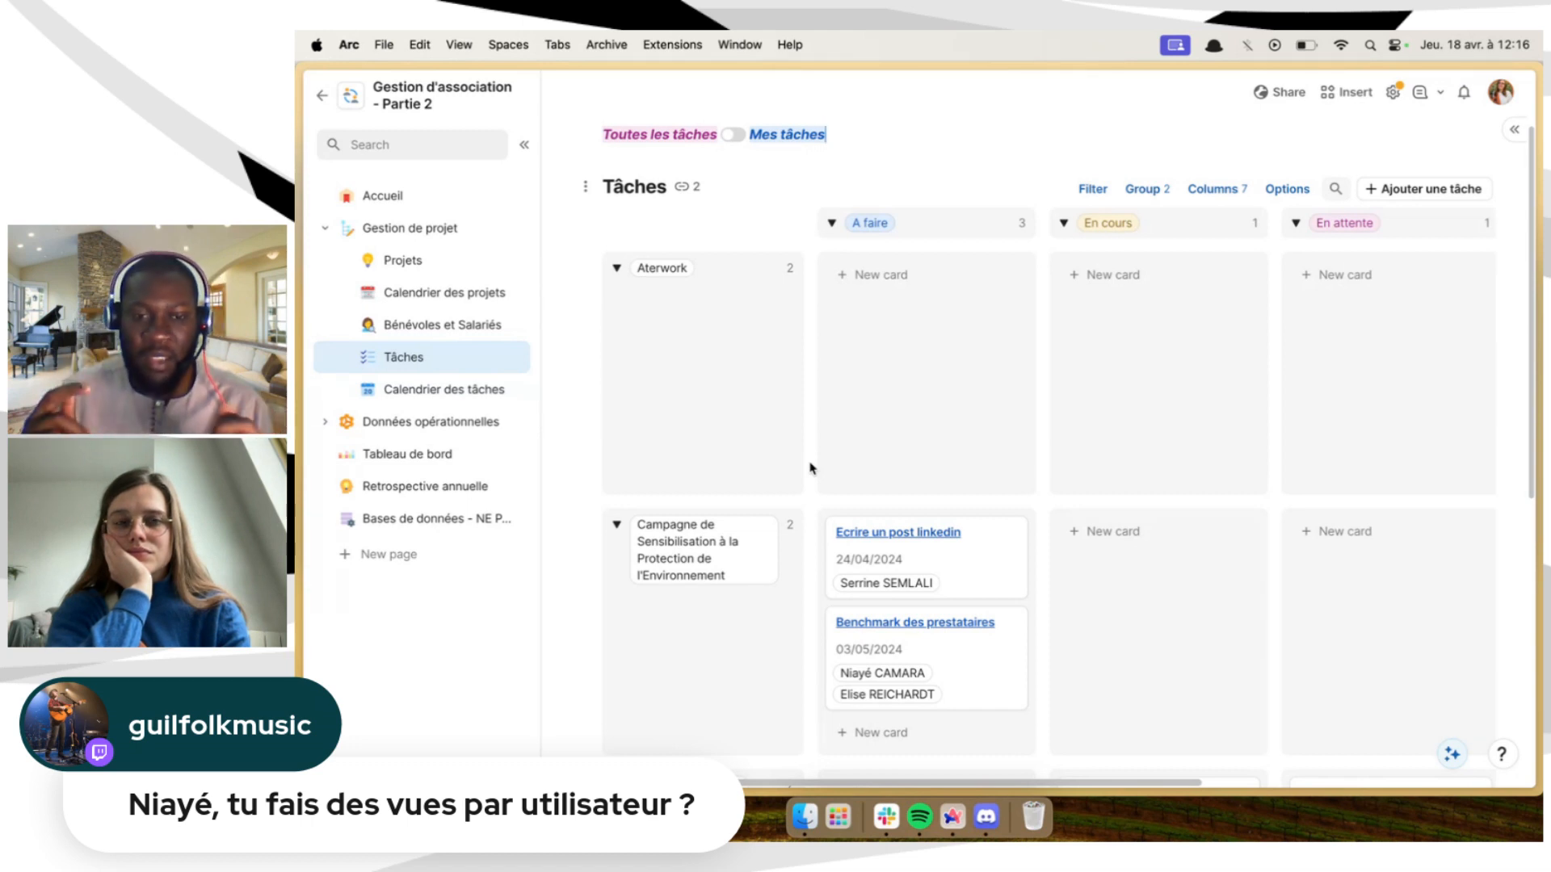
scroll(810, 468, "down", 5)
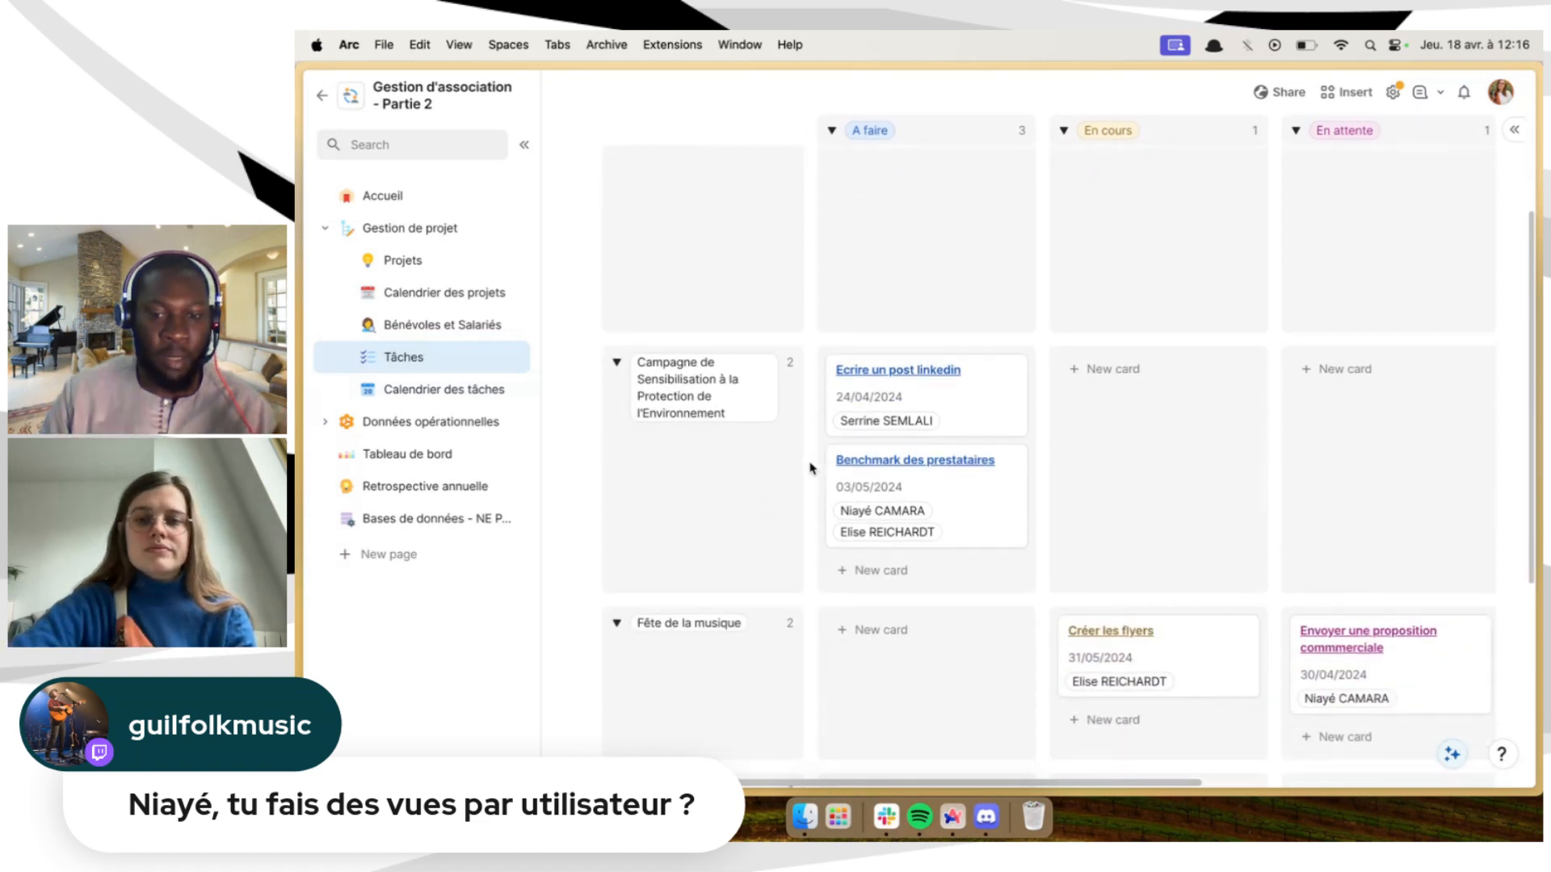
scroll(810, 468, "up", 5)
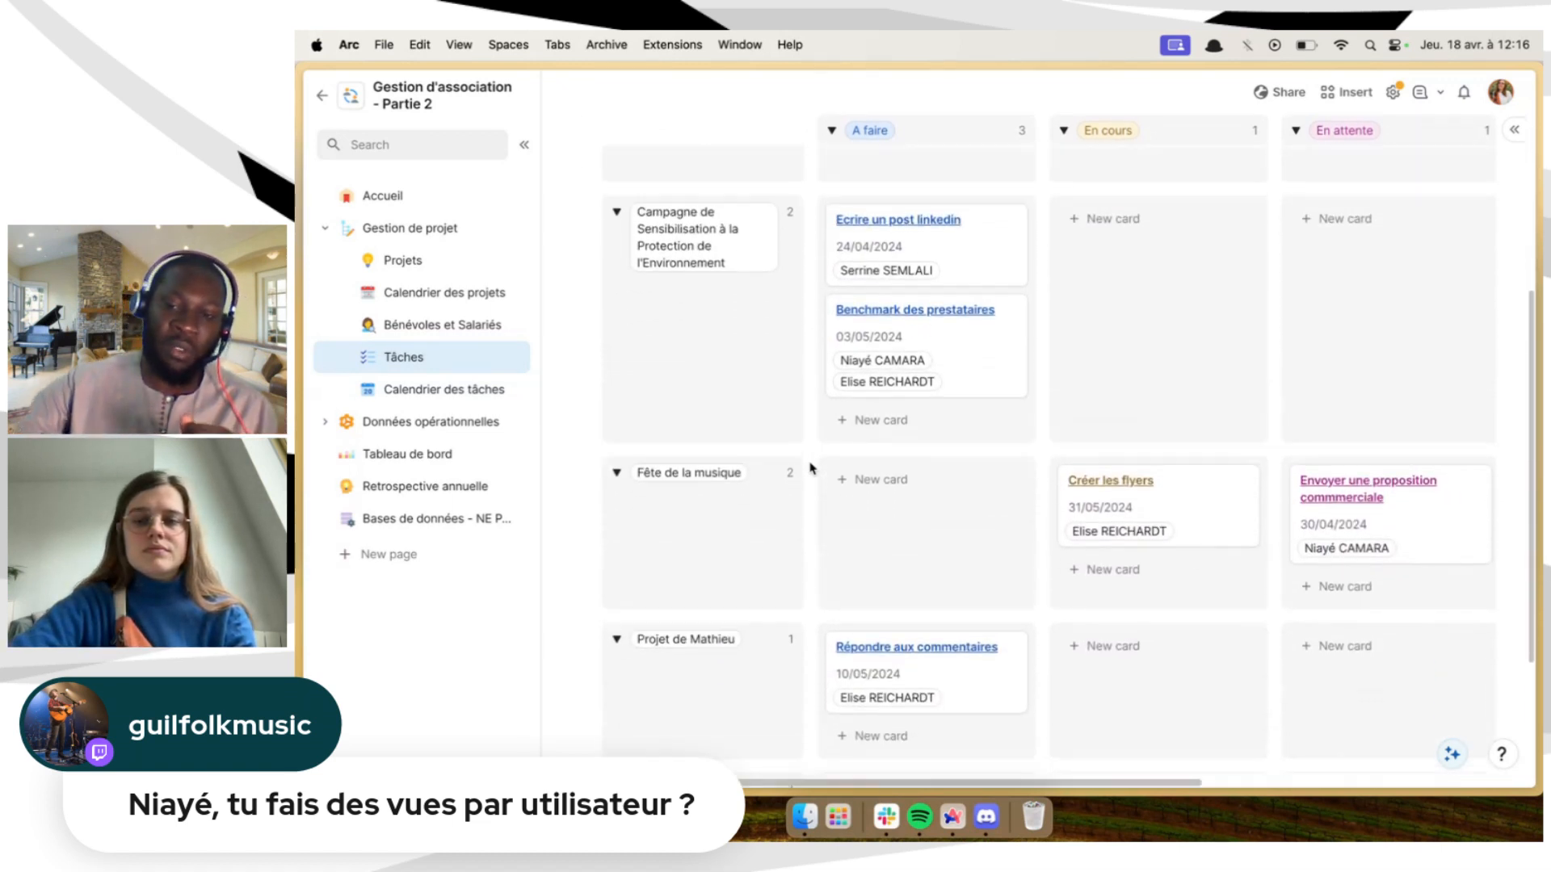
scroll(810, 467, "up", 1)
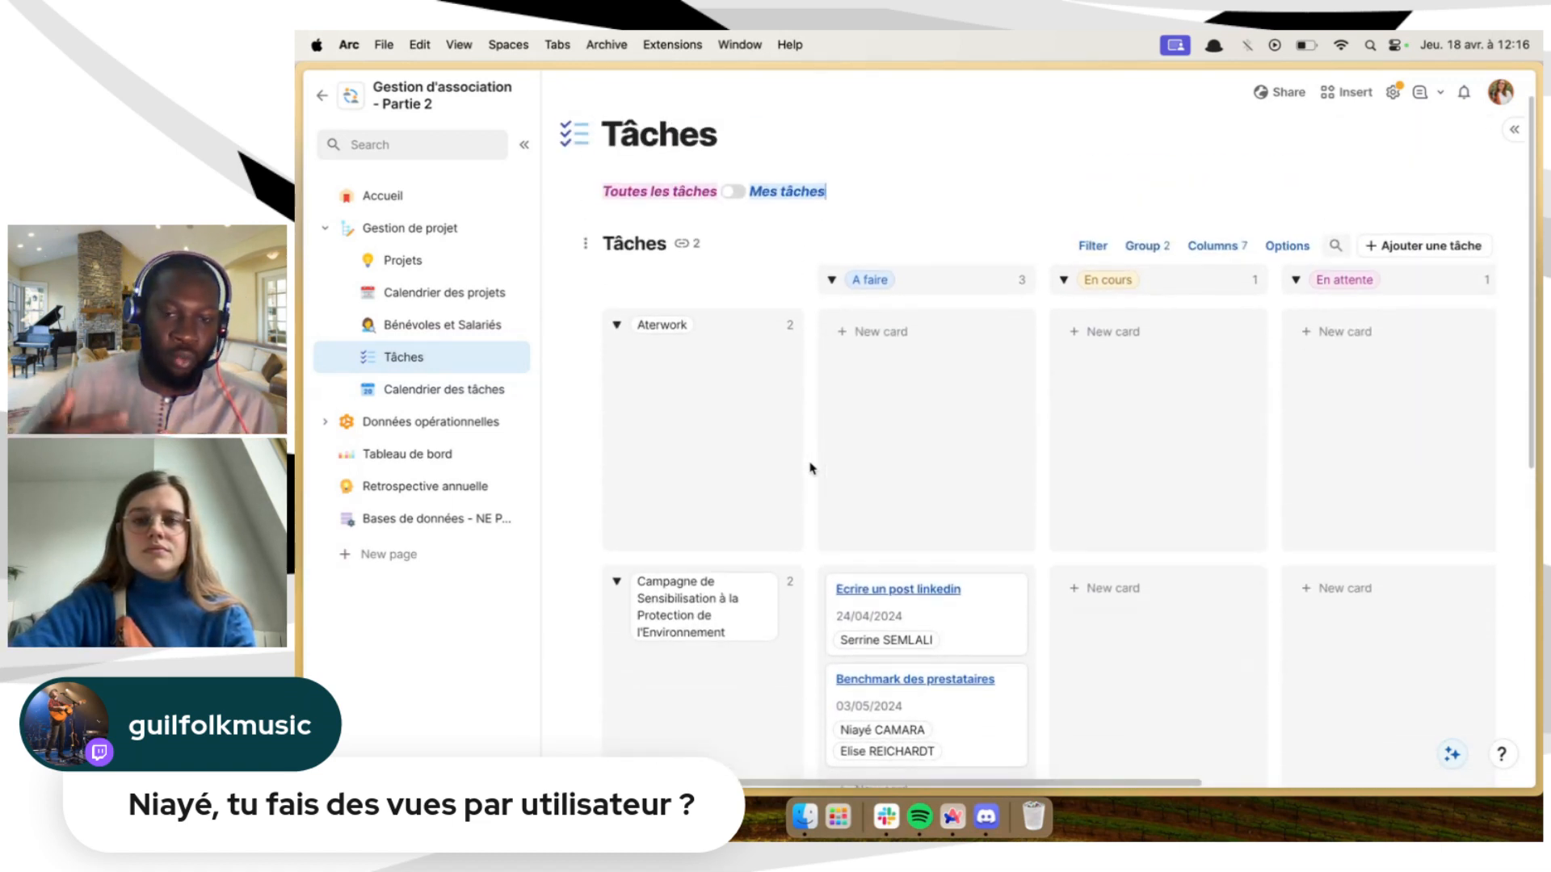
Collapse the Aterwork project group on the Tâches board and look across the status columns as far as Fait
left_click(603, 324)
scroll(642, 420, "up", 1)
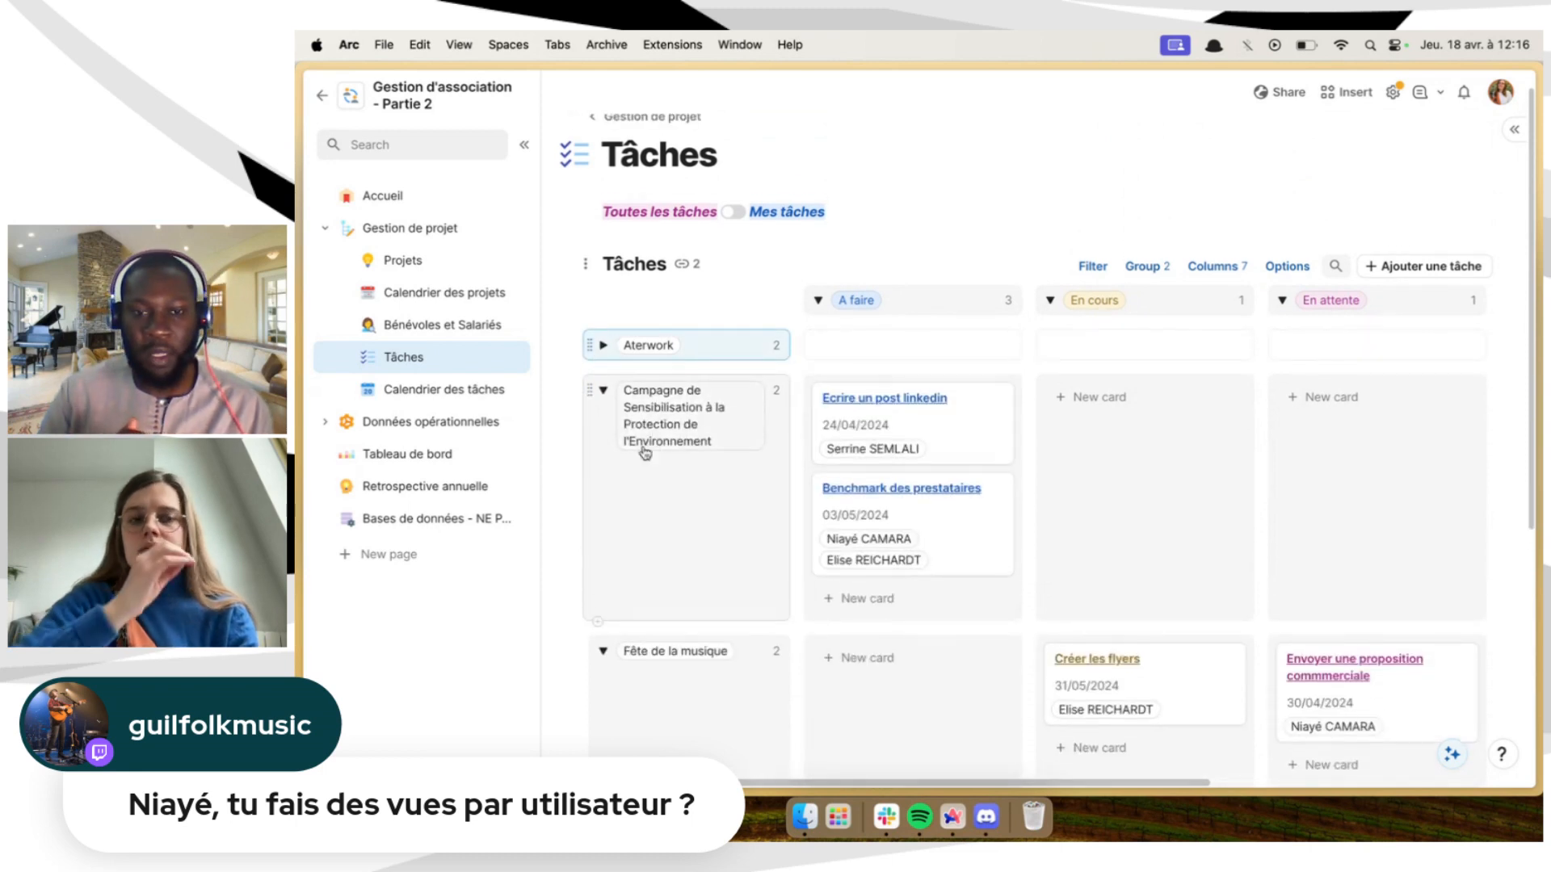
mouse_move(645, 453)
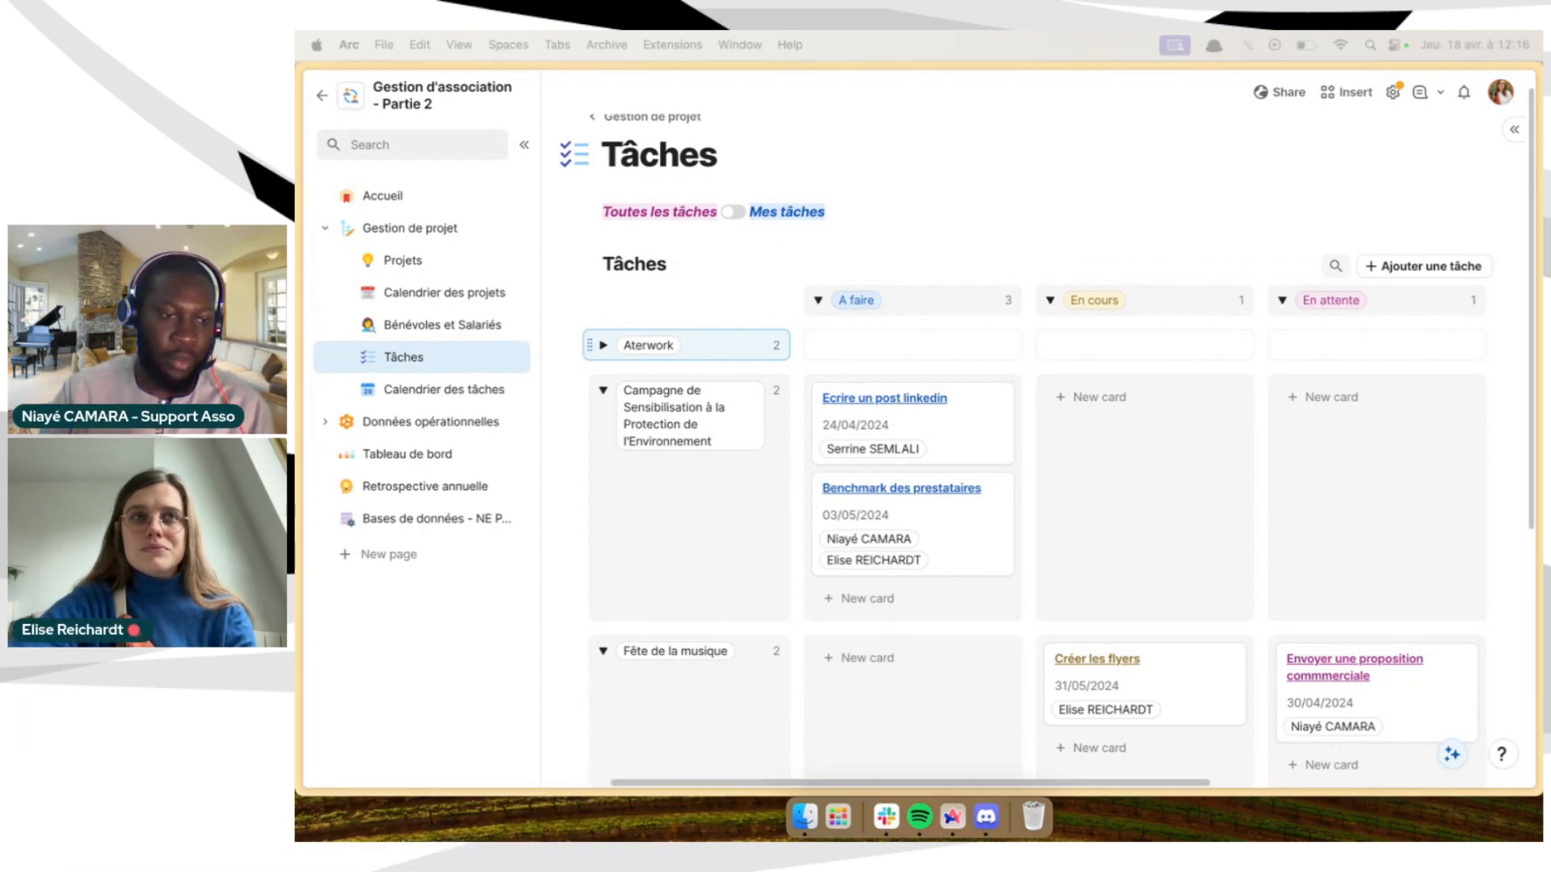
scroll(1094, 370, "right", 5)
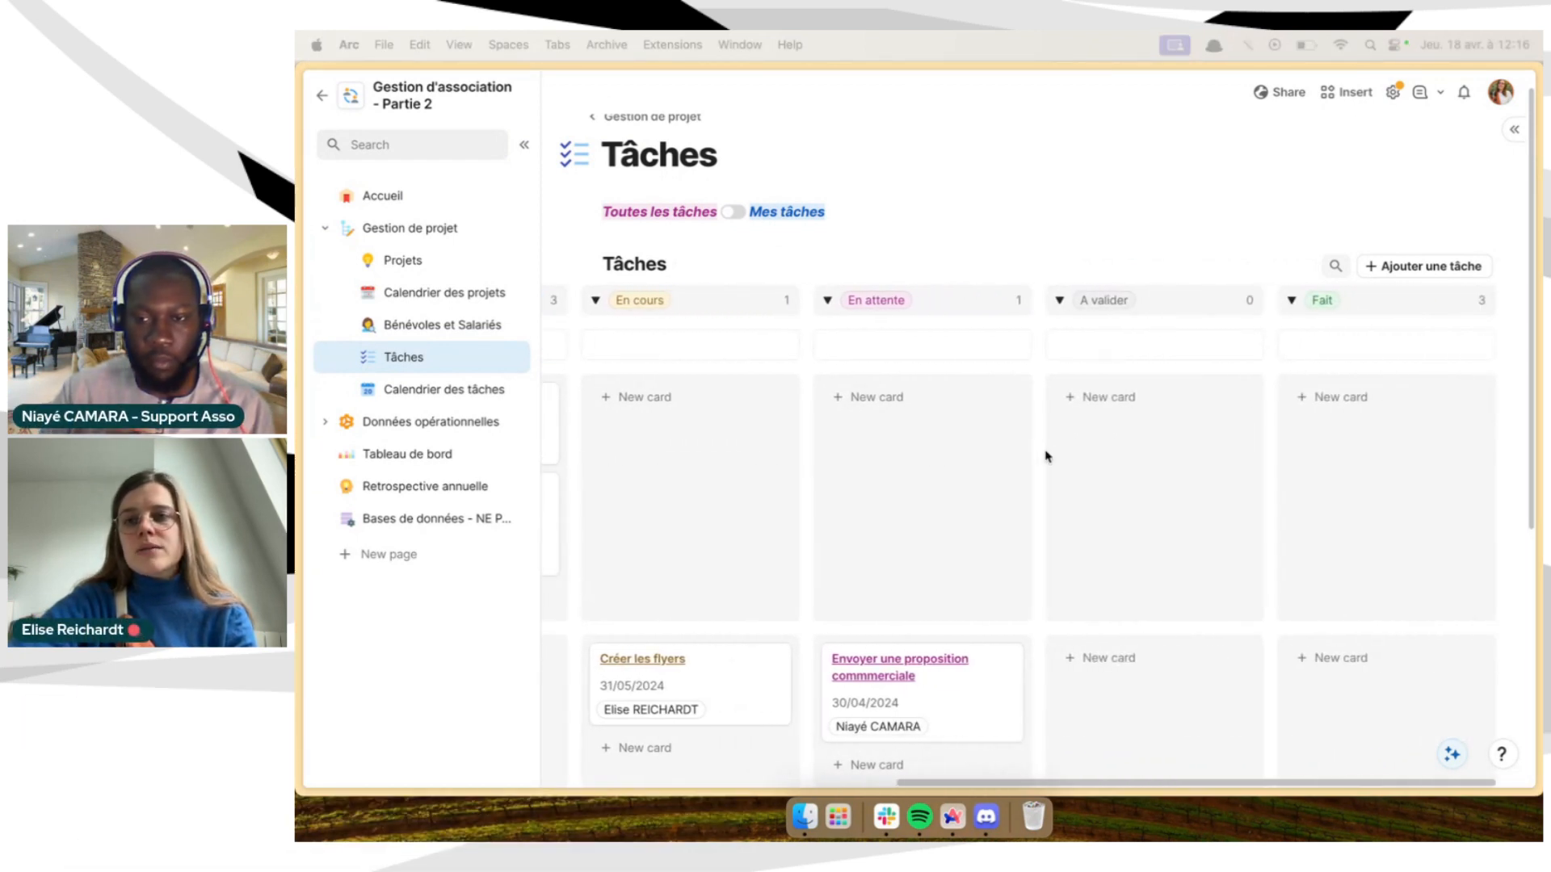
scroll(1047, 456, "left", 3)
scroll(1046, 456, "left", 3)
scroll(1046, 456, "up", 1)
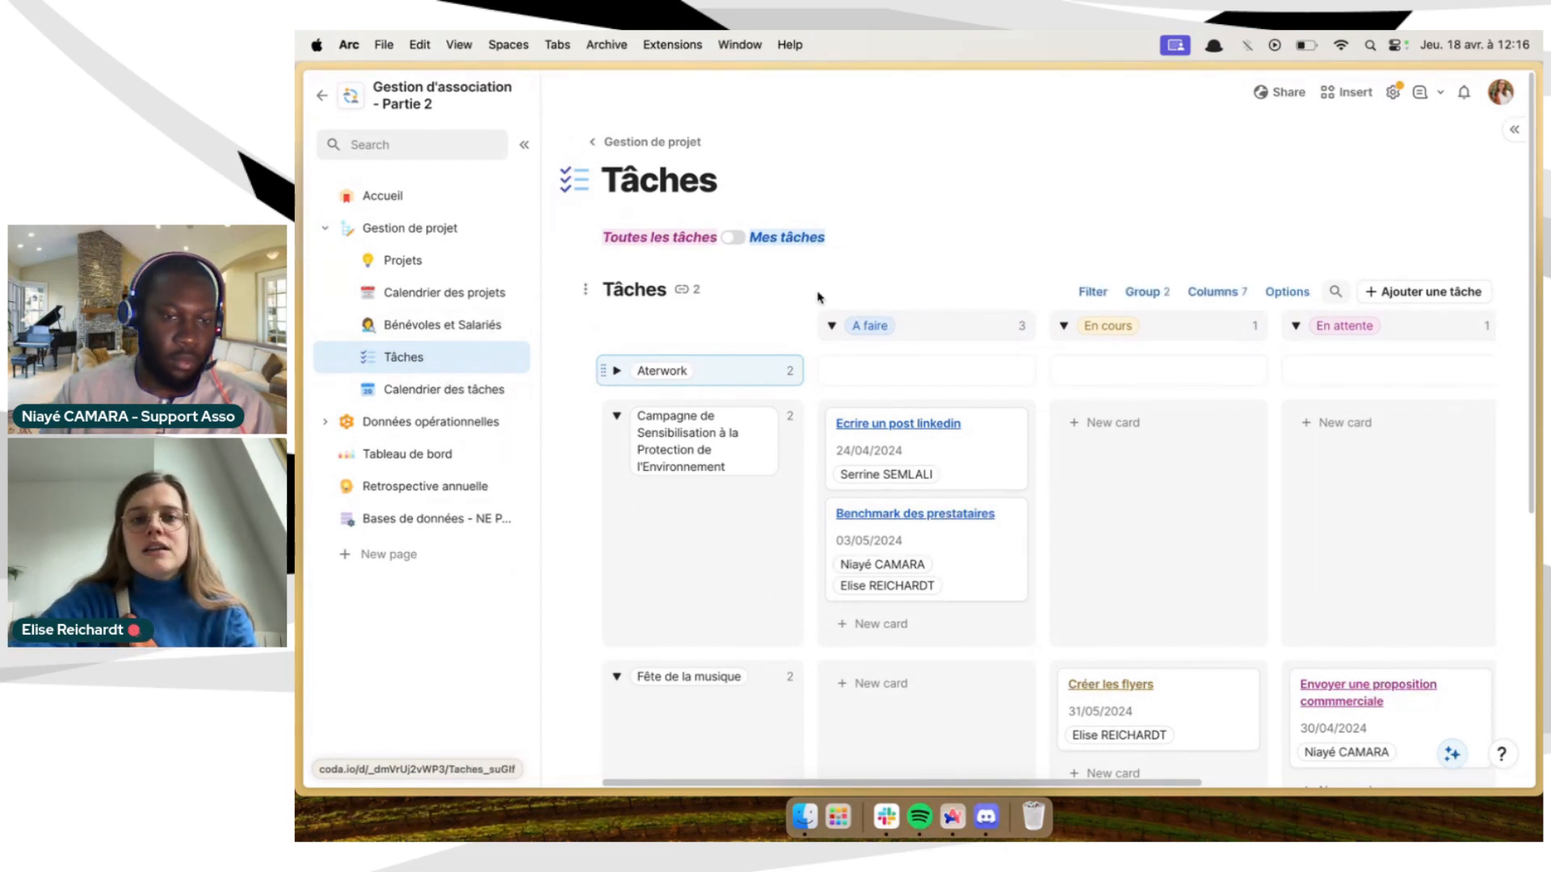
Open the Calendrier des tâches page and look through the April 2024 tasks
left_click(429, 391)
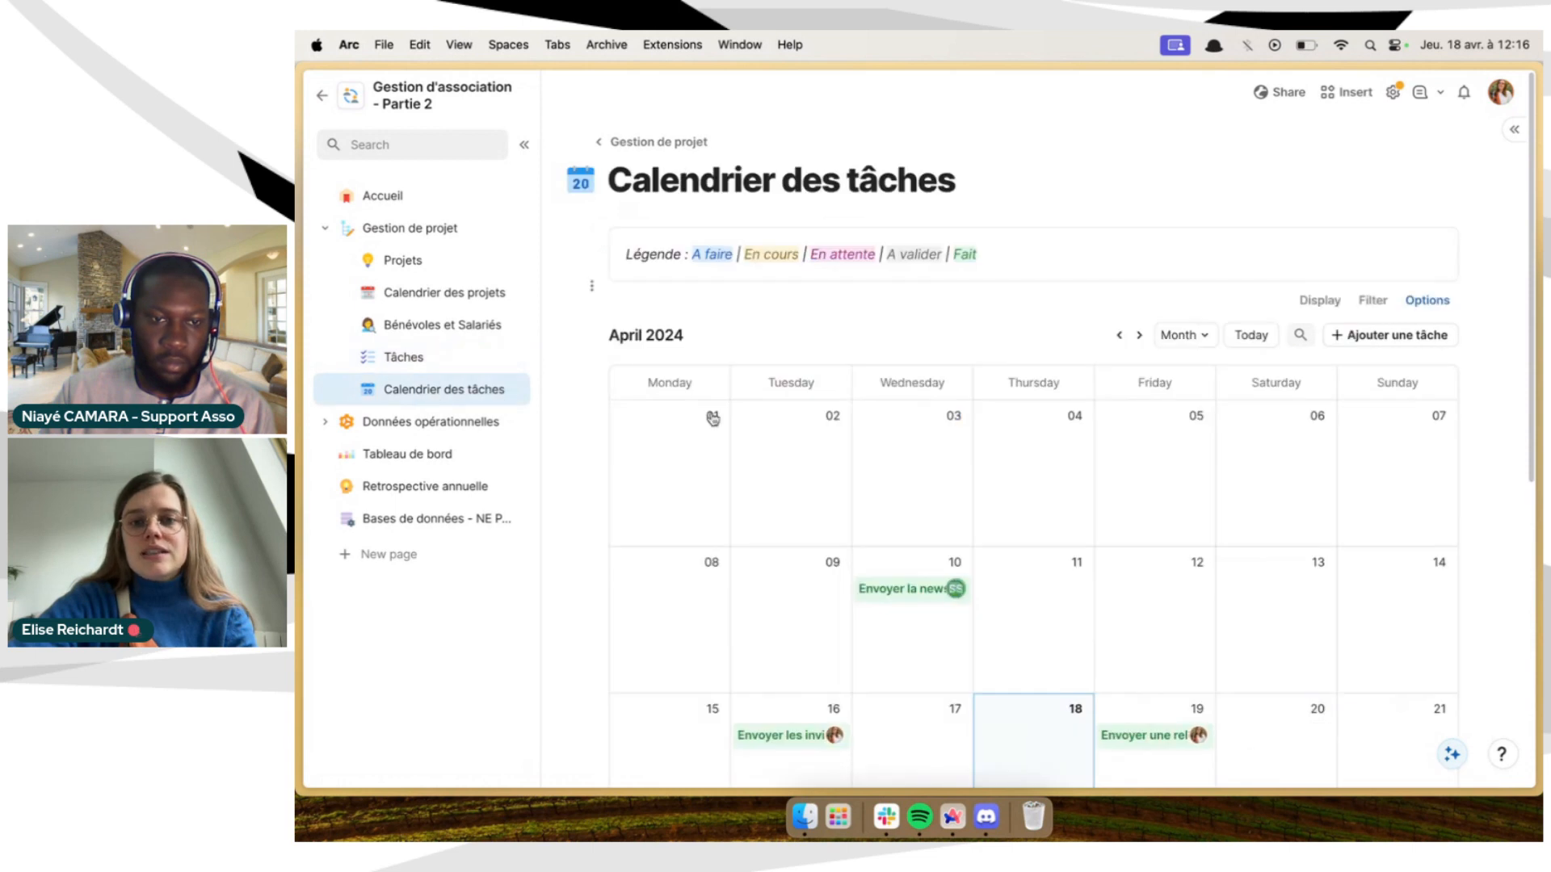
scroll(713, 417, "down", 5)
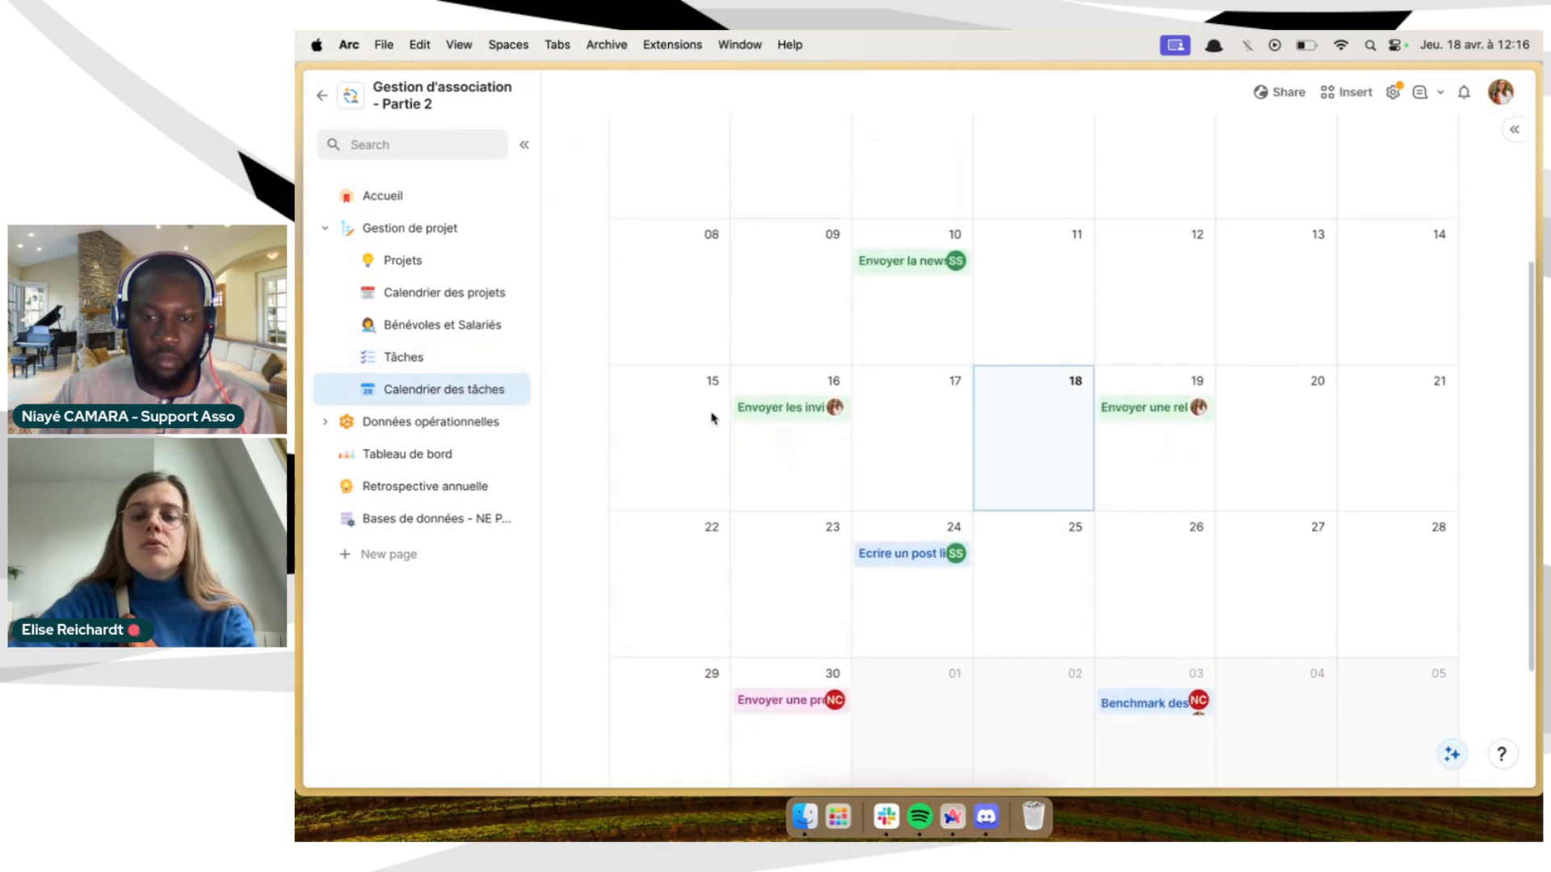
scroll(713, 418, "up", 5)
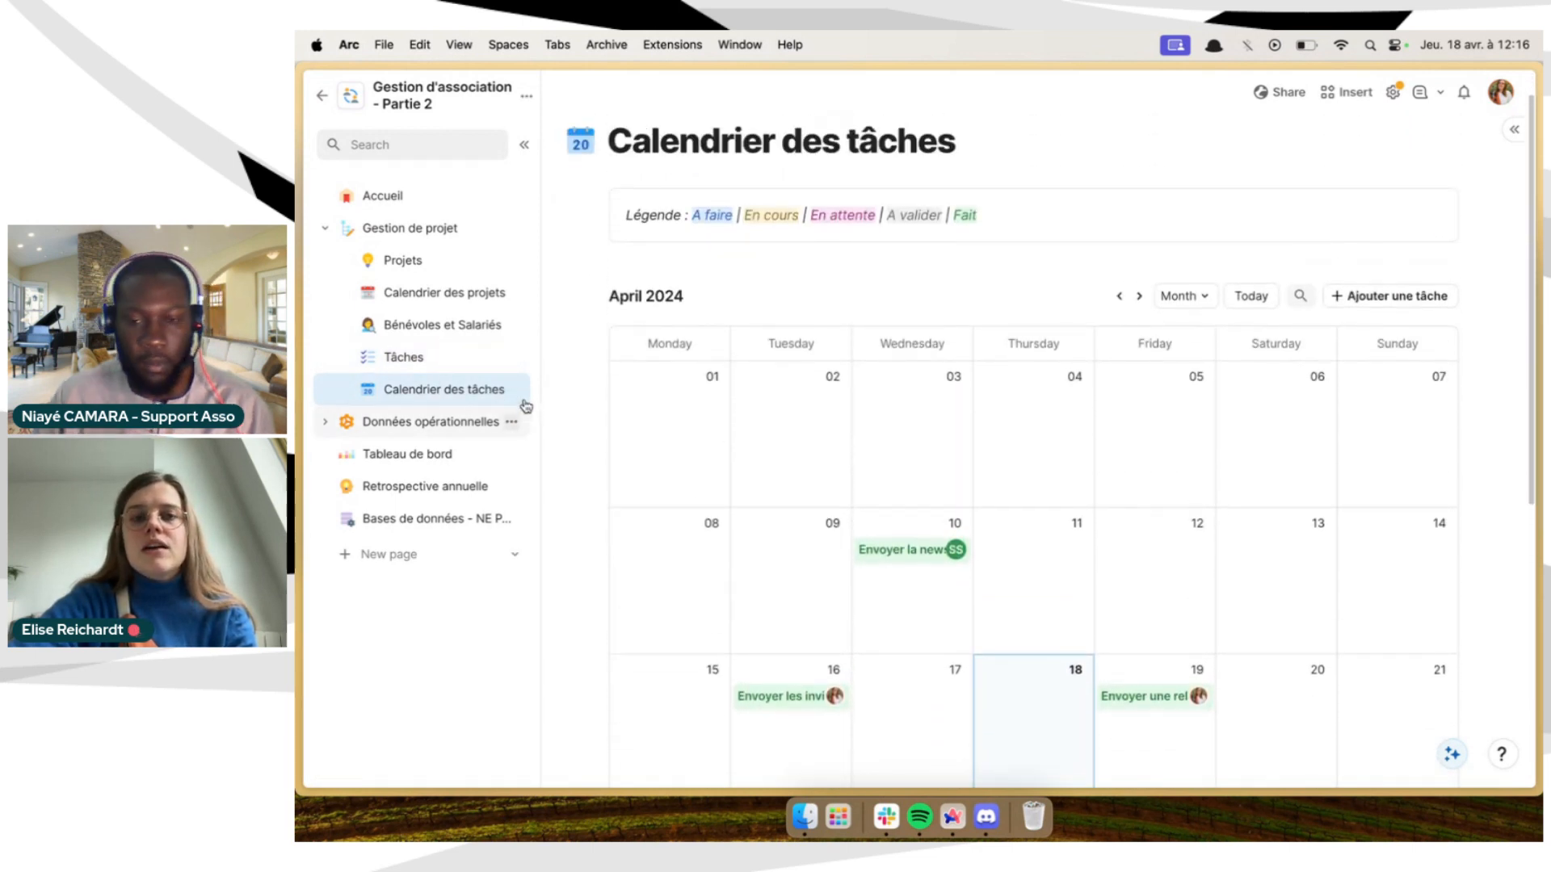
Revisit the Tâches board for comparison and return to the Calendrier des tâches page
left_click(444, 356)
scroll(722, 358, "down", 1)
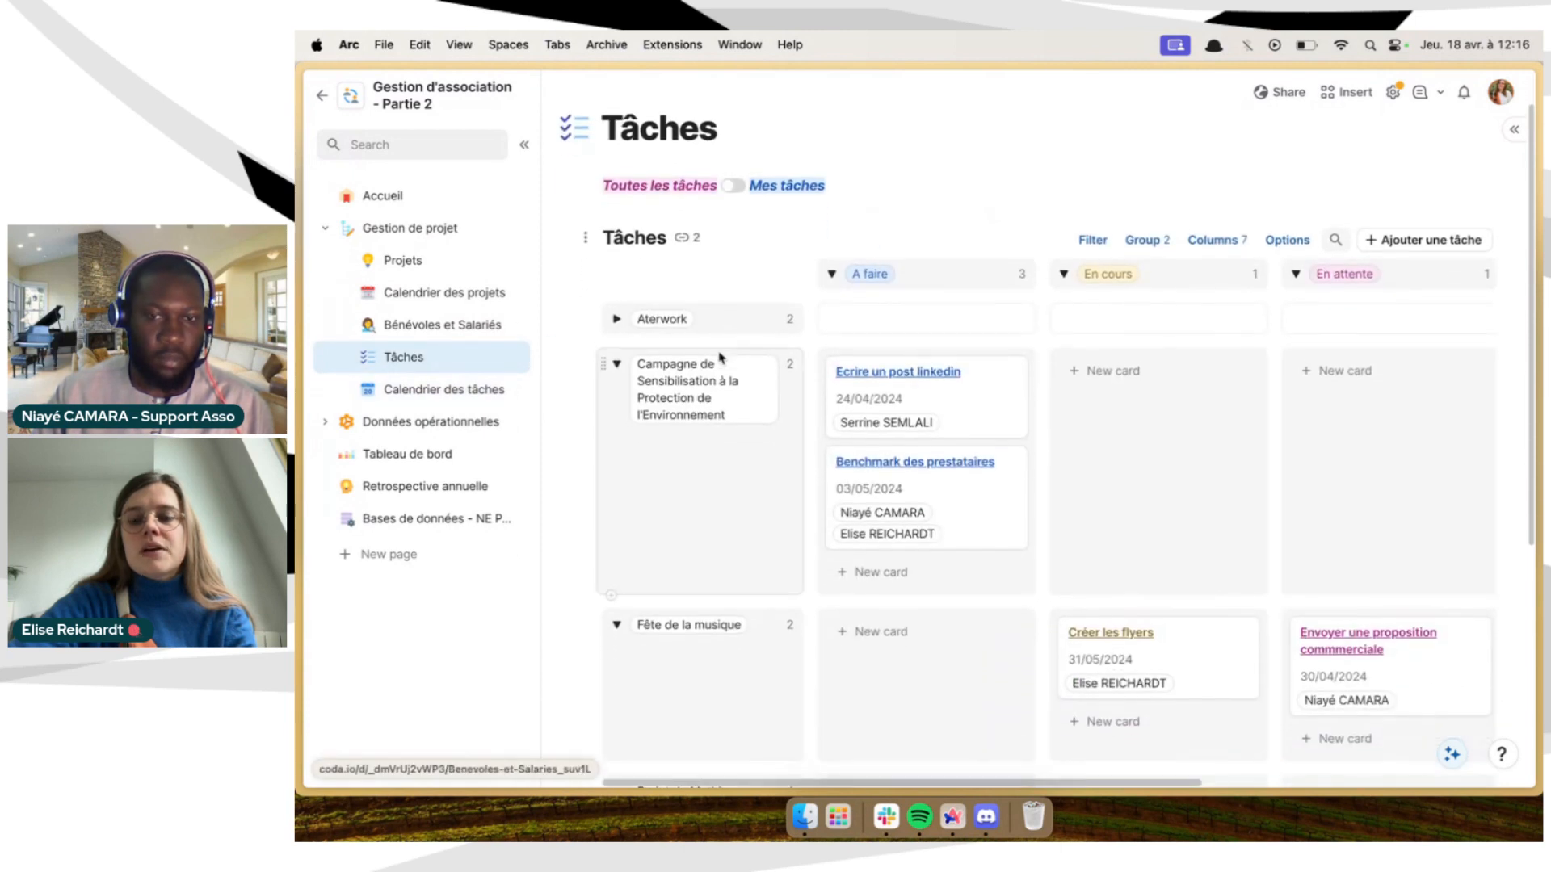
scroll(721, 357, "up", 1)
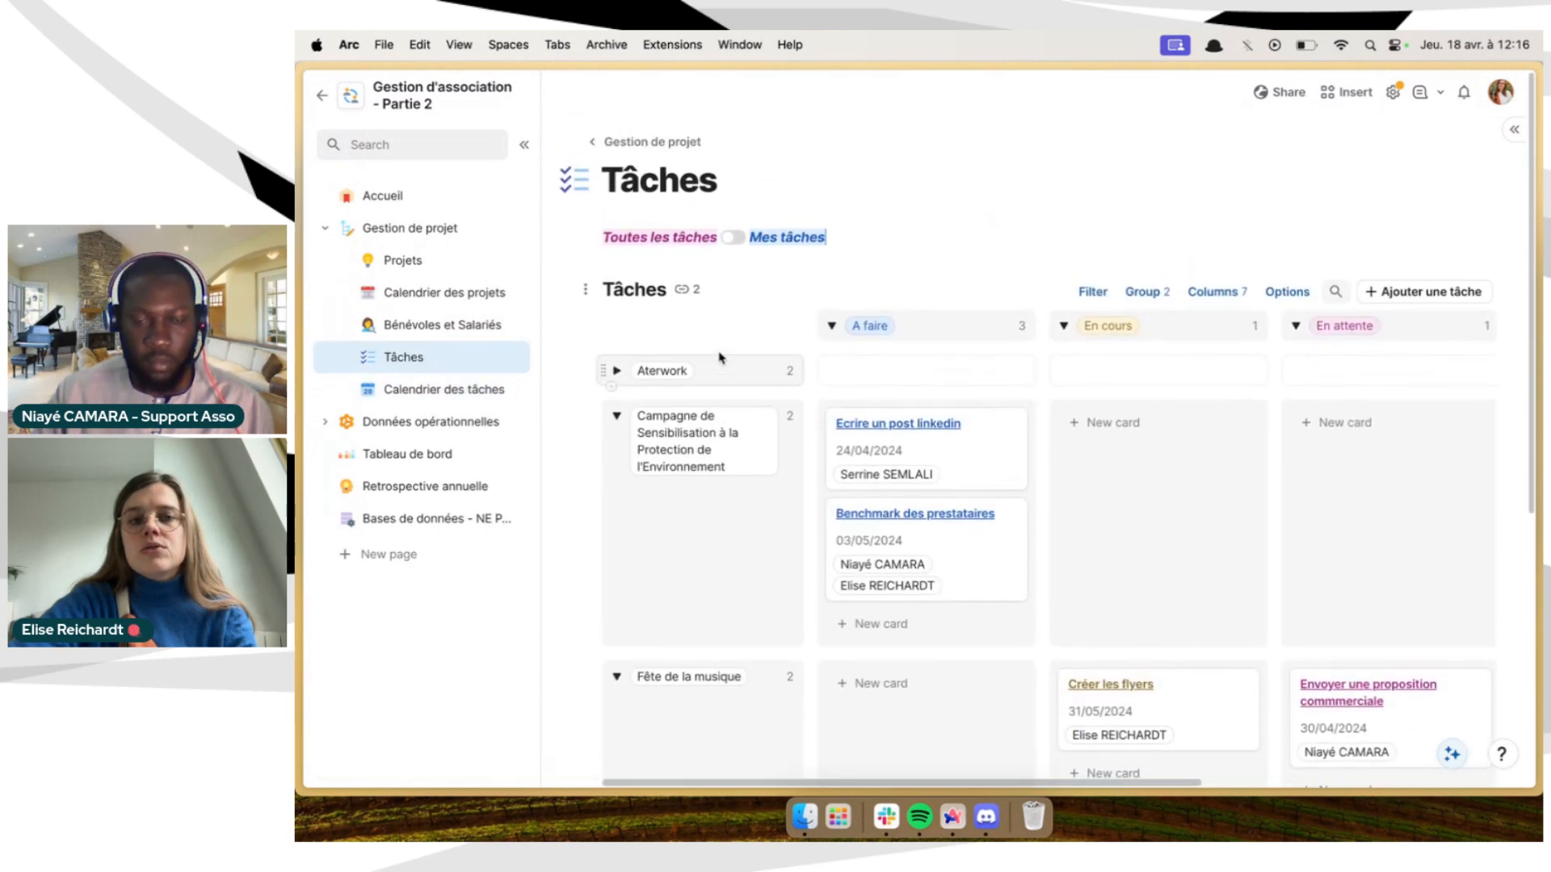
left_click(488, 389)
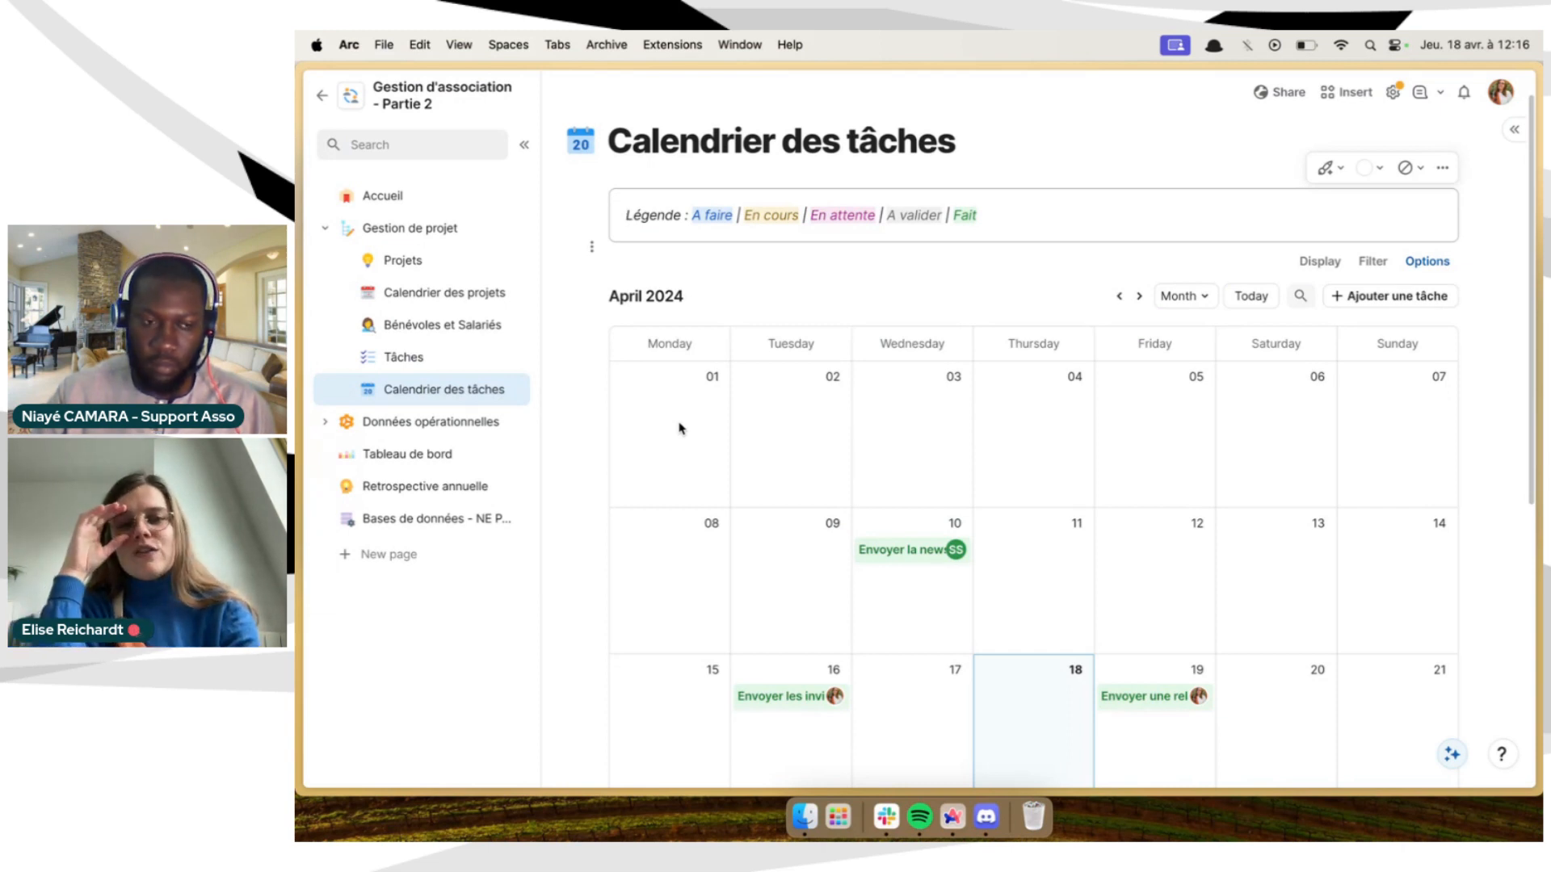
Open the Accueil page and look over its page links, including the recently added elements highlighted in yellow
left_click(450, 199)
scroll(820, 540, "up", 1)
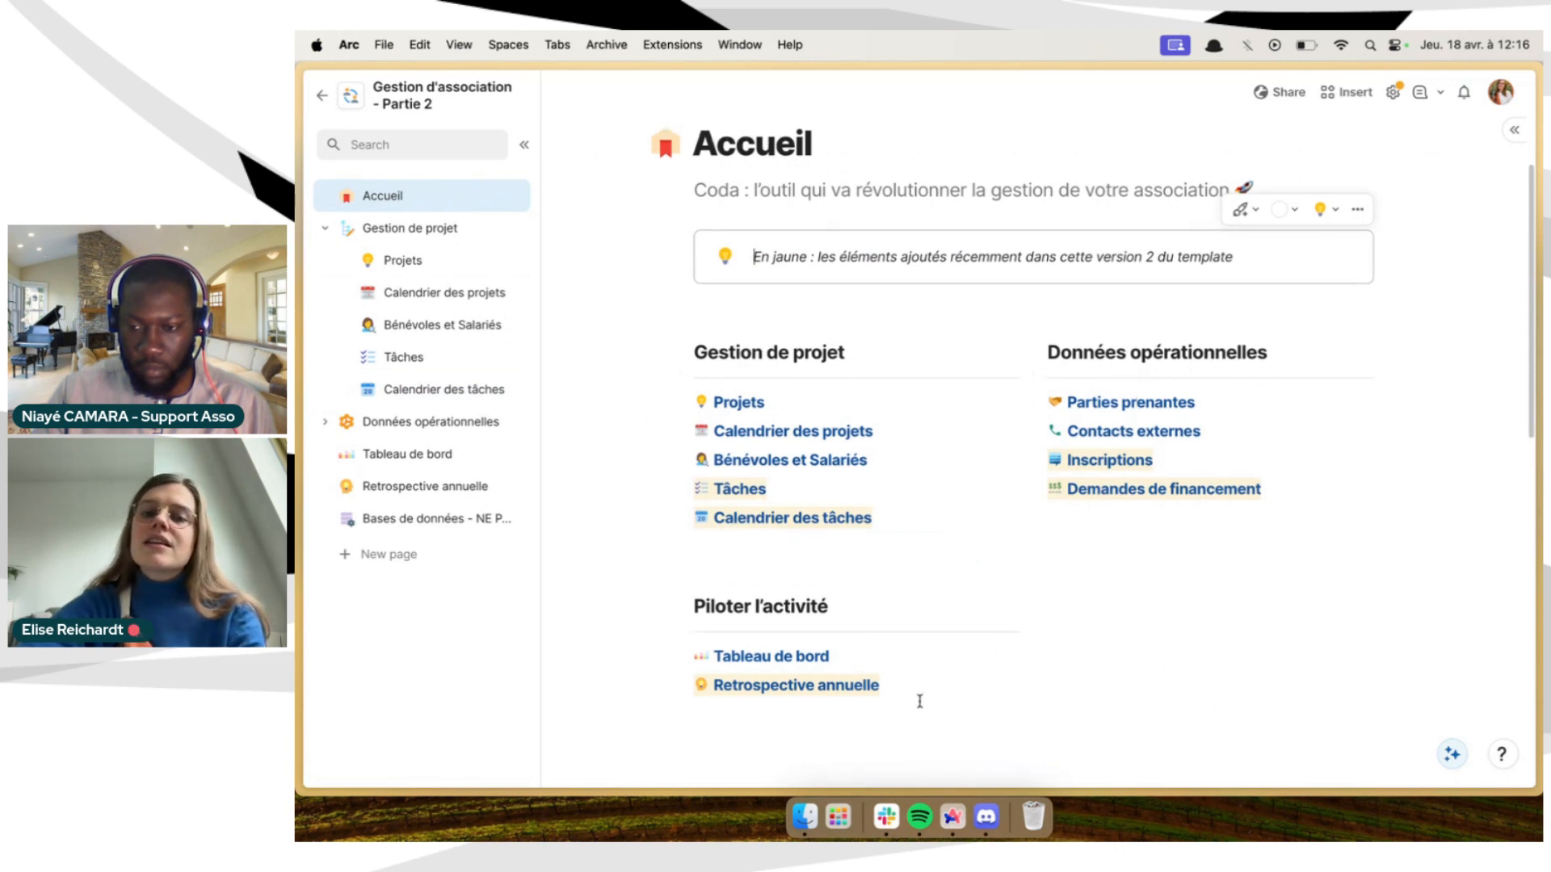
scroll(919, 702, "up", 1)
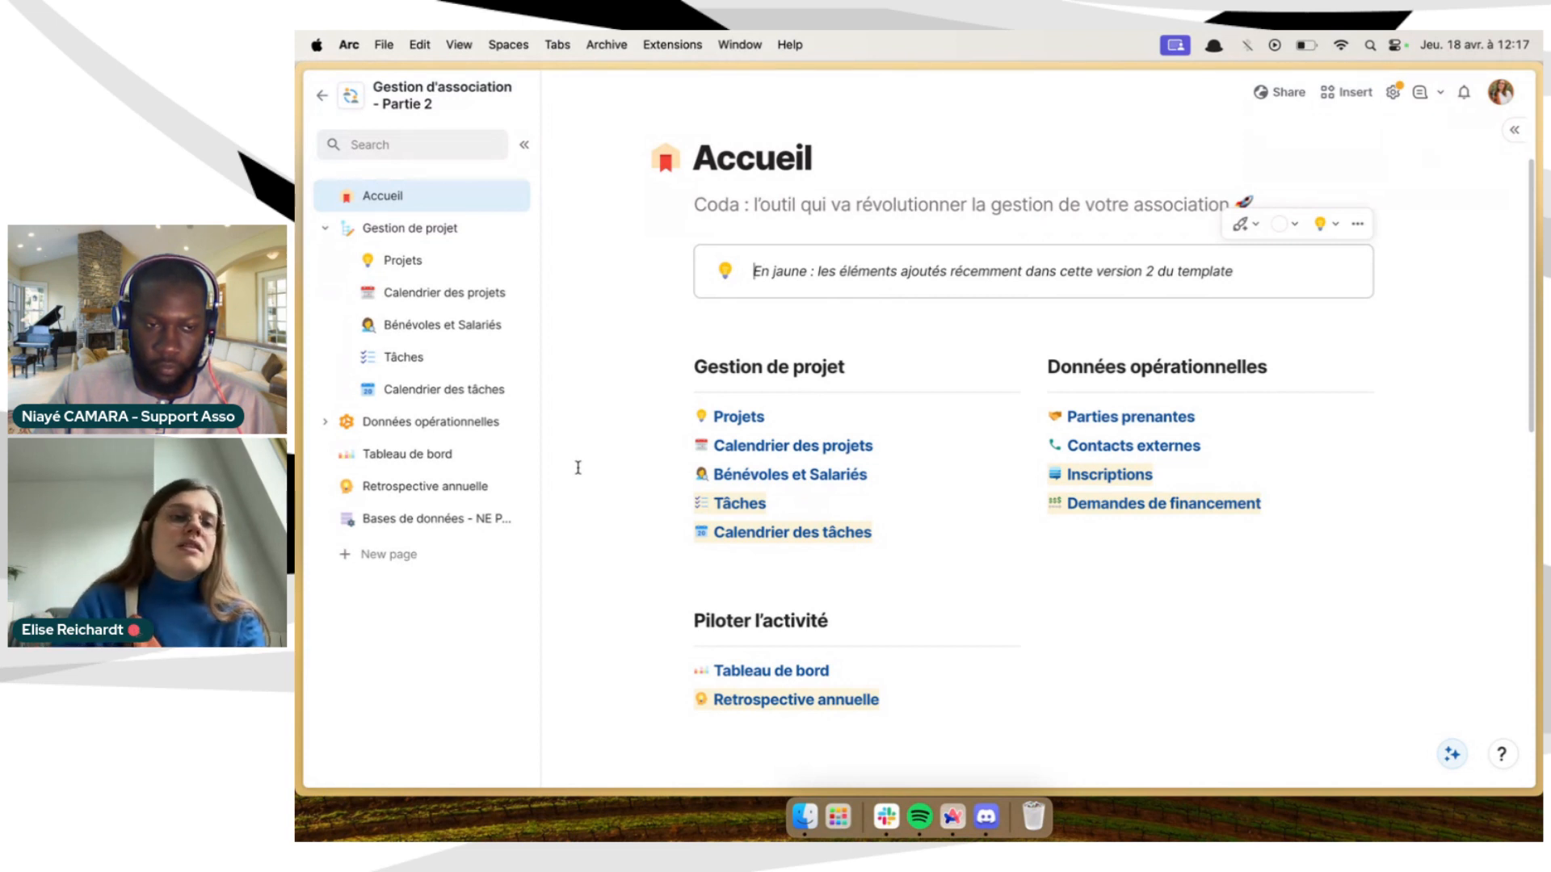
Reopen Calendrier des tâches and examine the April 2024 tasks through the end of the month
left_click(496, 389)
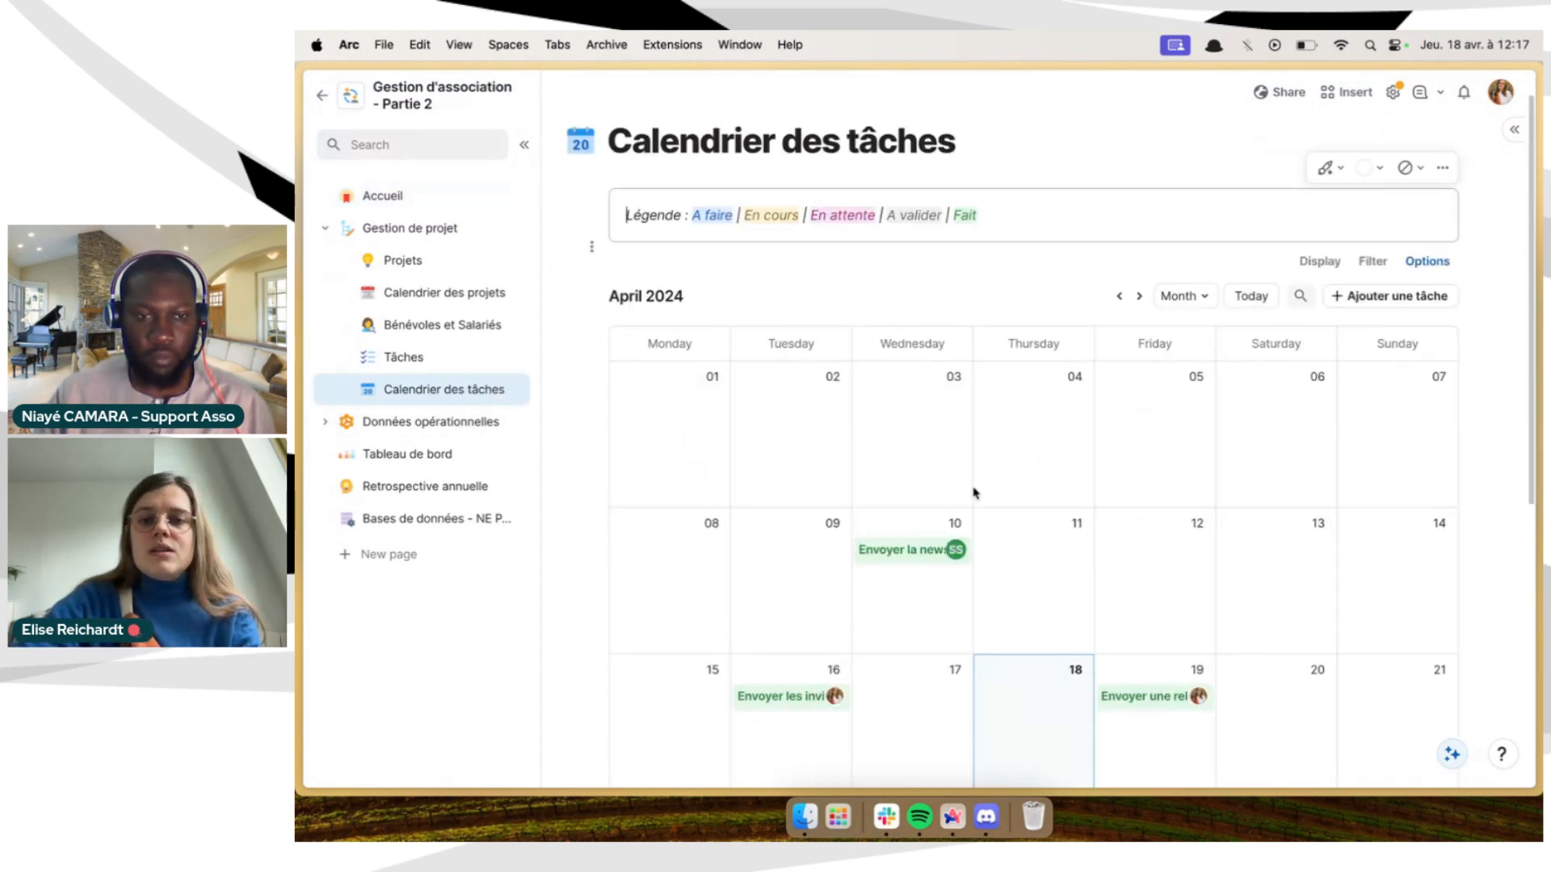
scroll(990, 429, "down", 4)
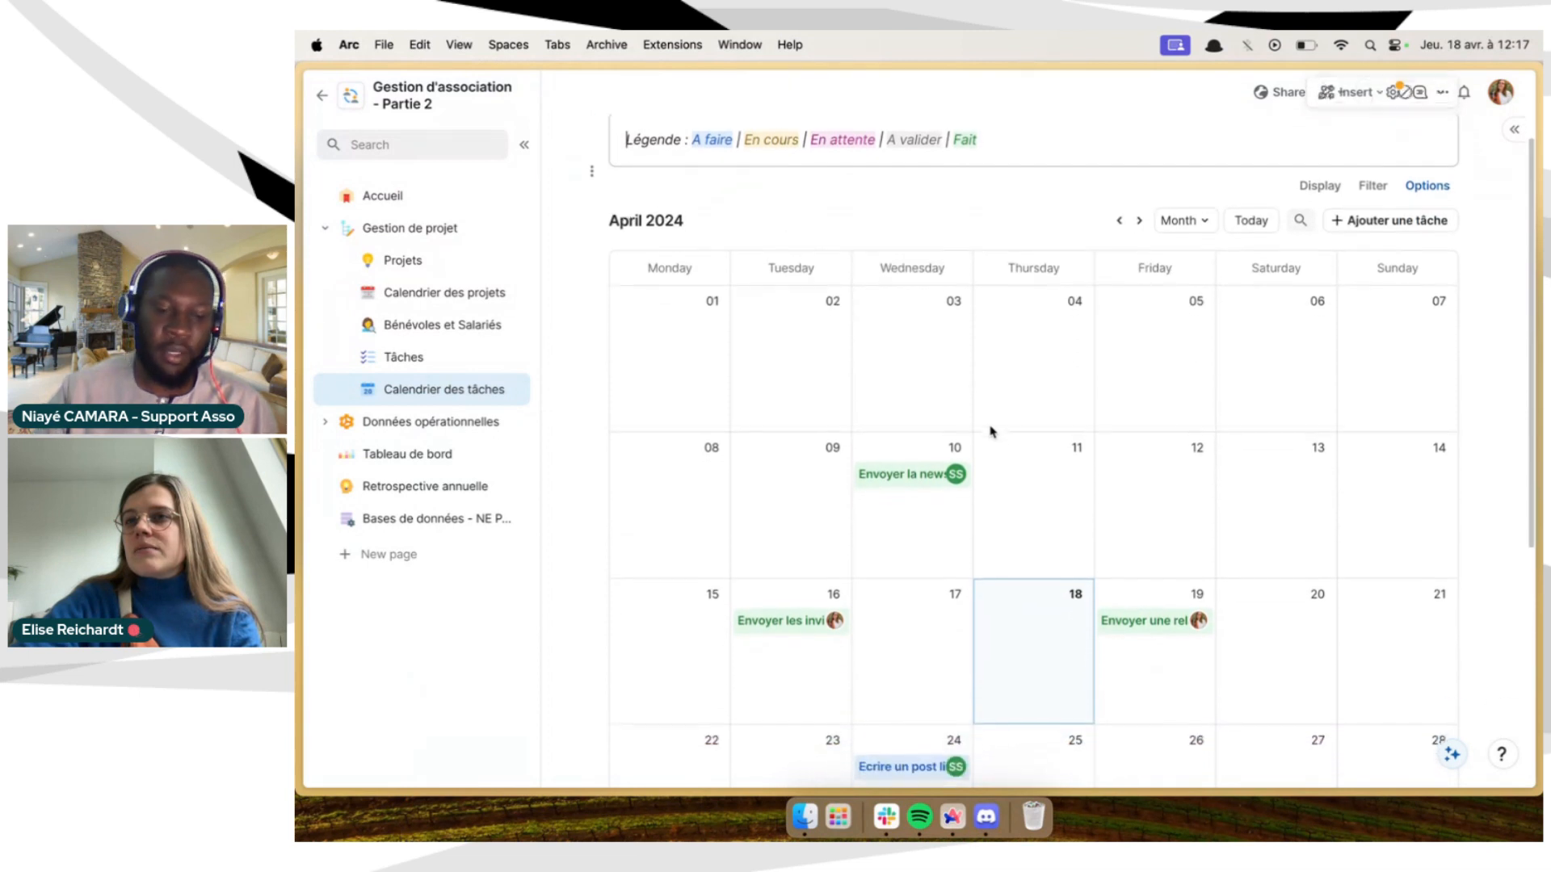
scroll(992, 431, "down", 5)
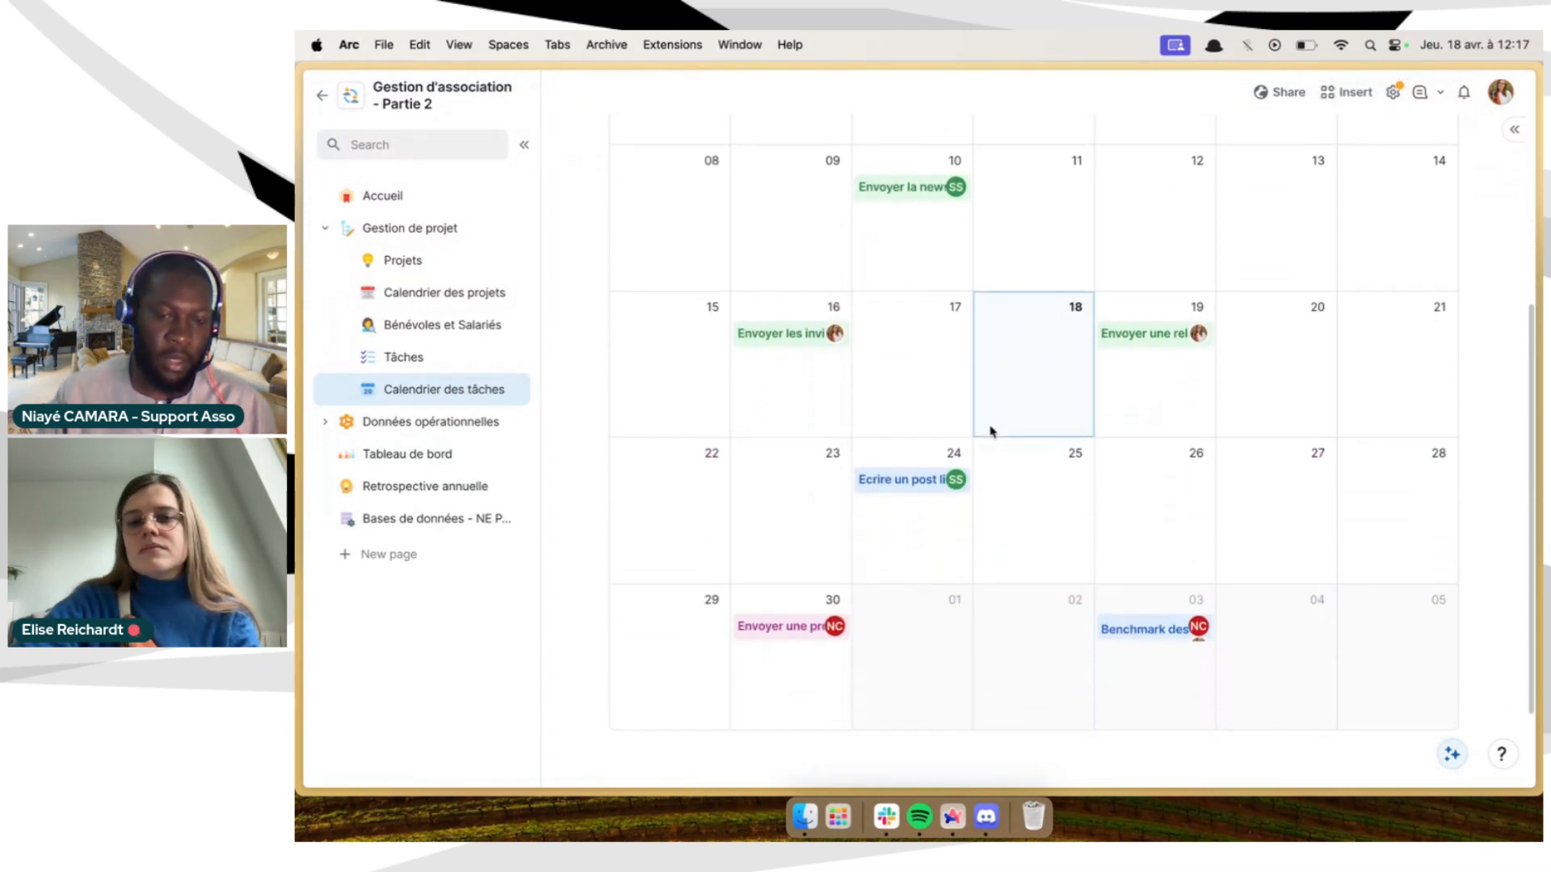
scroll(989, 450, "up", 2)
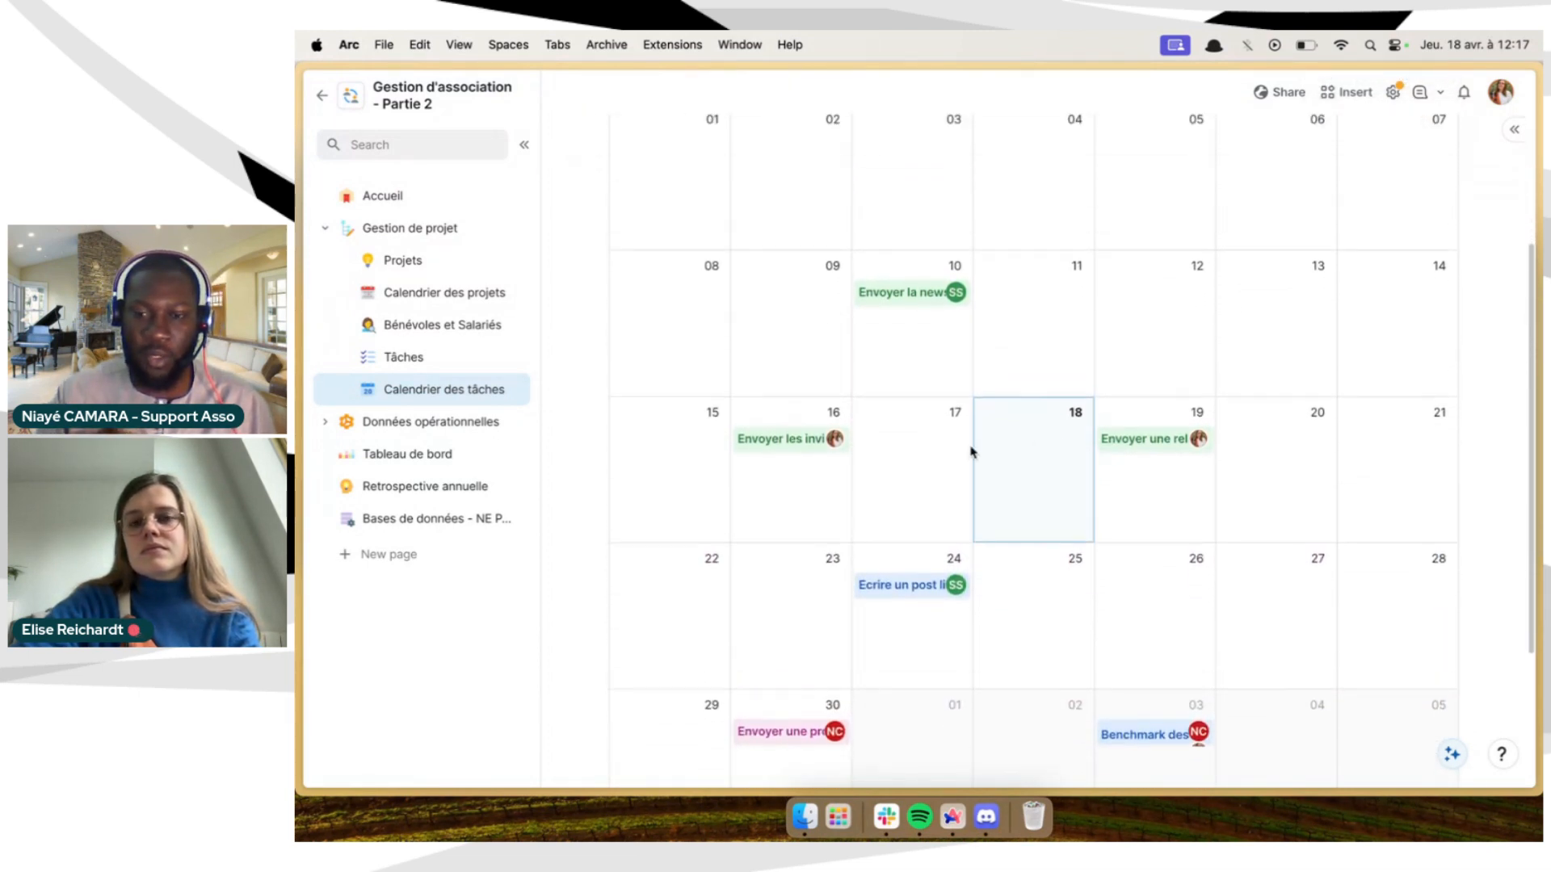
scroll(972, 453, "down", 2)
scroll(972, 452, "up", 8)
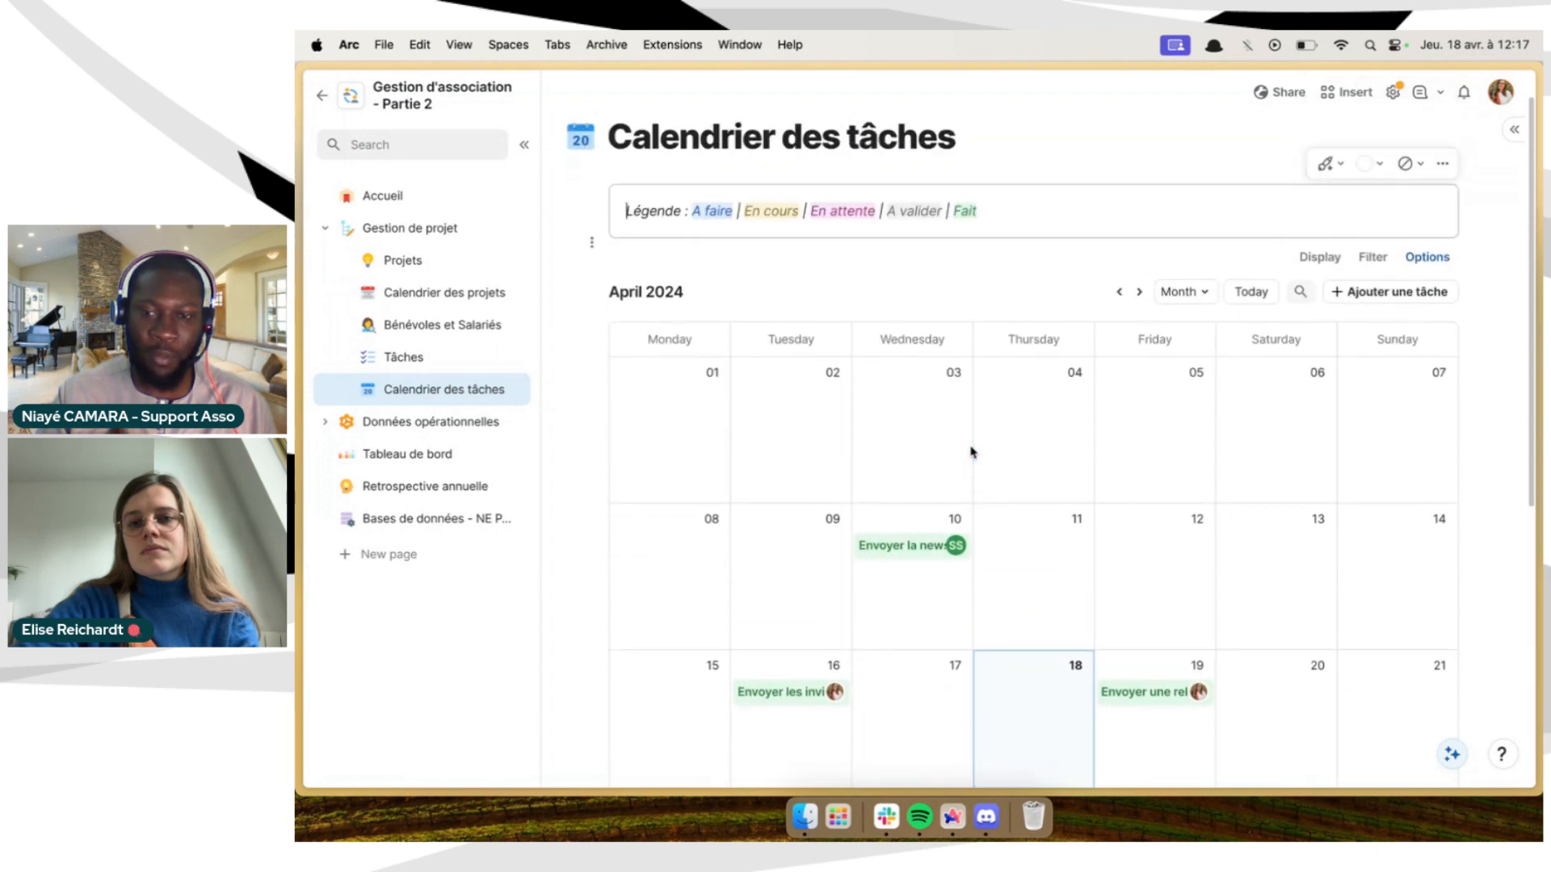
Advance the task calendar to May 2024 and look through that month's tasks
left_click(1136, 294)
scroll(1136, 295, "down", 5)
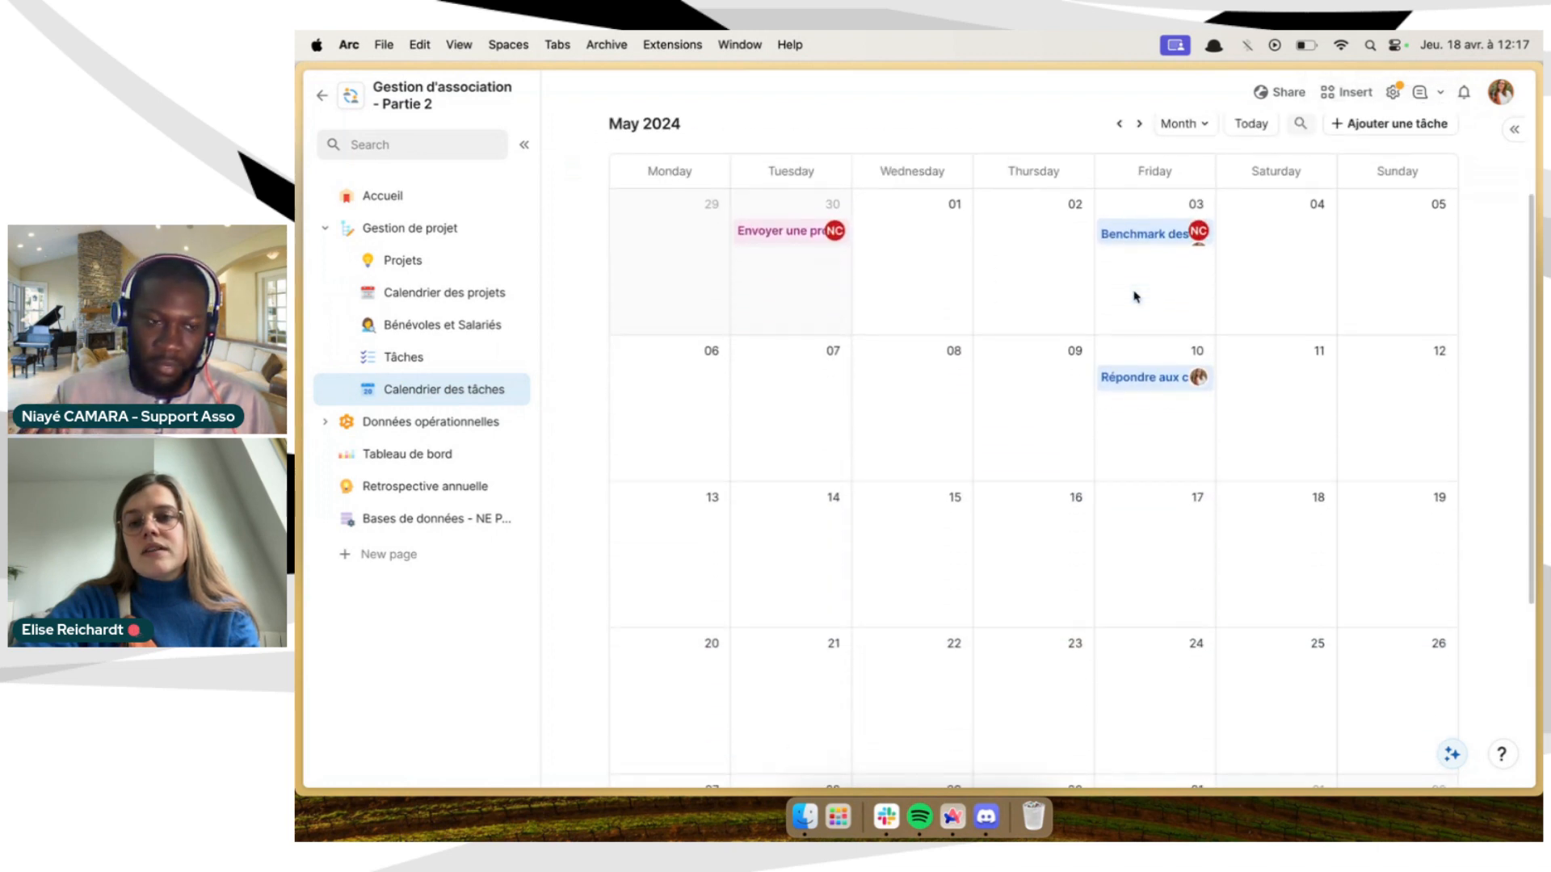
scroll(1209, 323, "down", 4)
scroll(1210, 324, "up", 4)
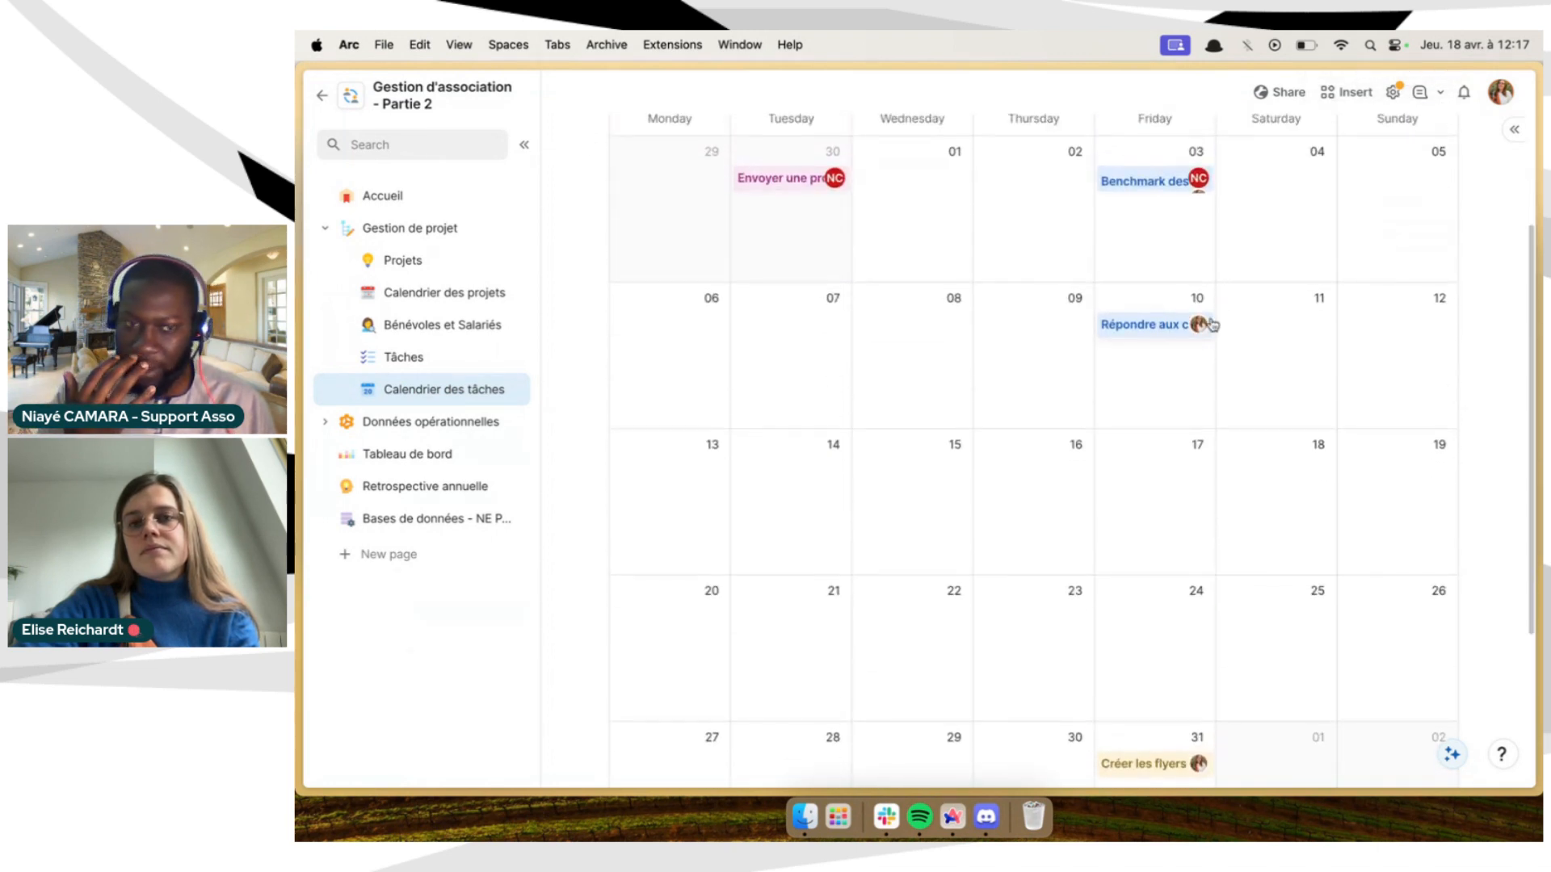
scroll(1197, 299, "up", 2)
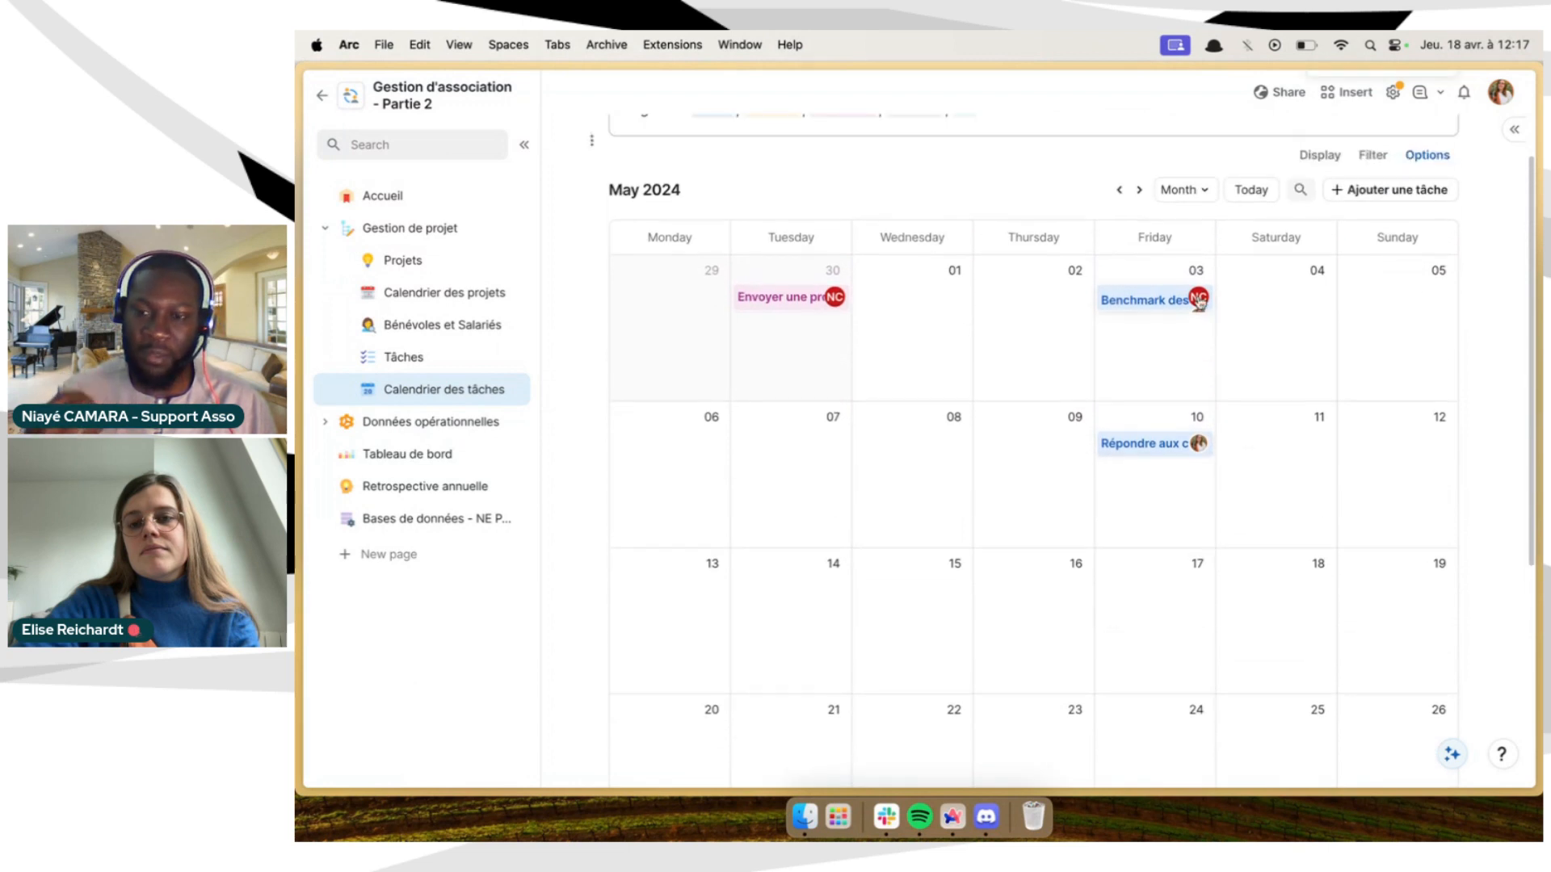
Go back to April 2024 in the task calendar and review its tasks and assignees
left_click(1118, 191)
scroll(1077, 300, "down", 2)
scroll(1078, 301, "down", 1)
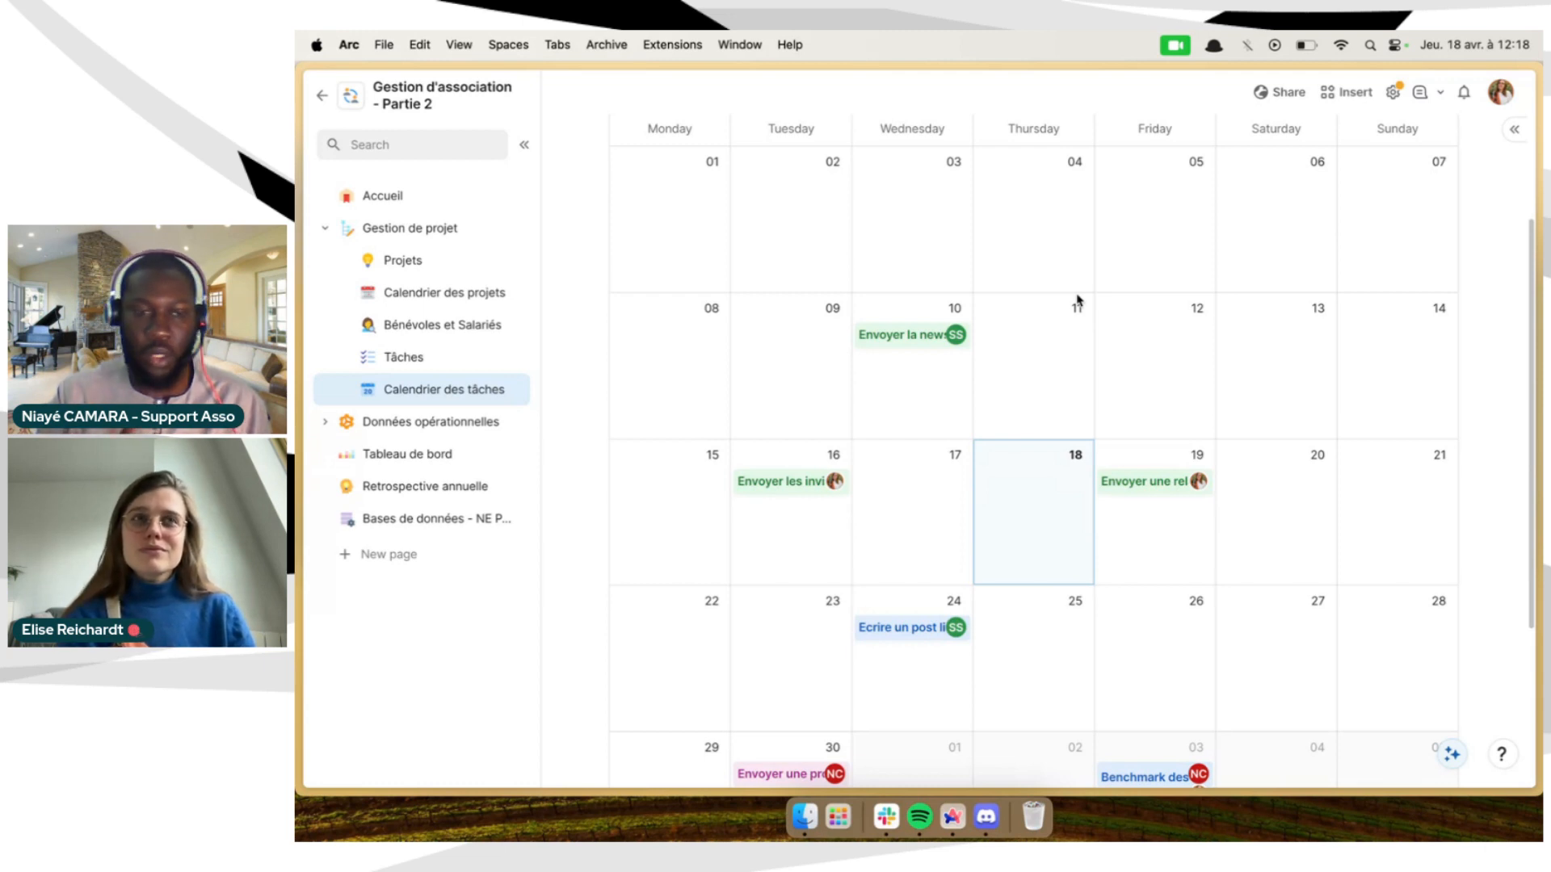
scroll(1077, 301, "down", 2)
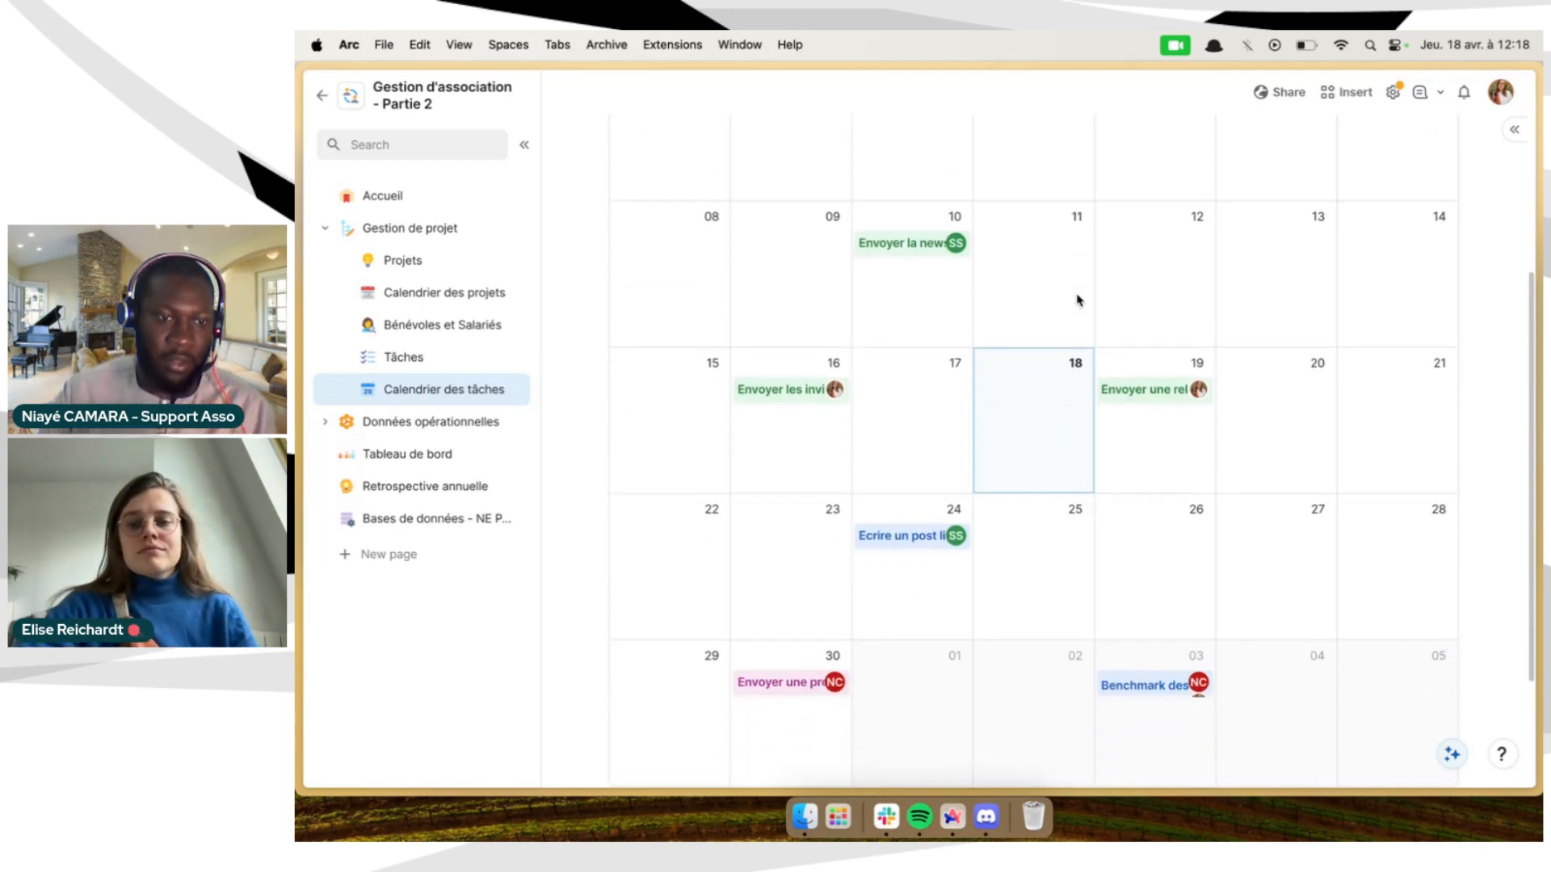
scroll(1077, 301, "up", 4)
scroll(1077, 300, "up", 2)
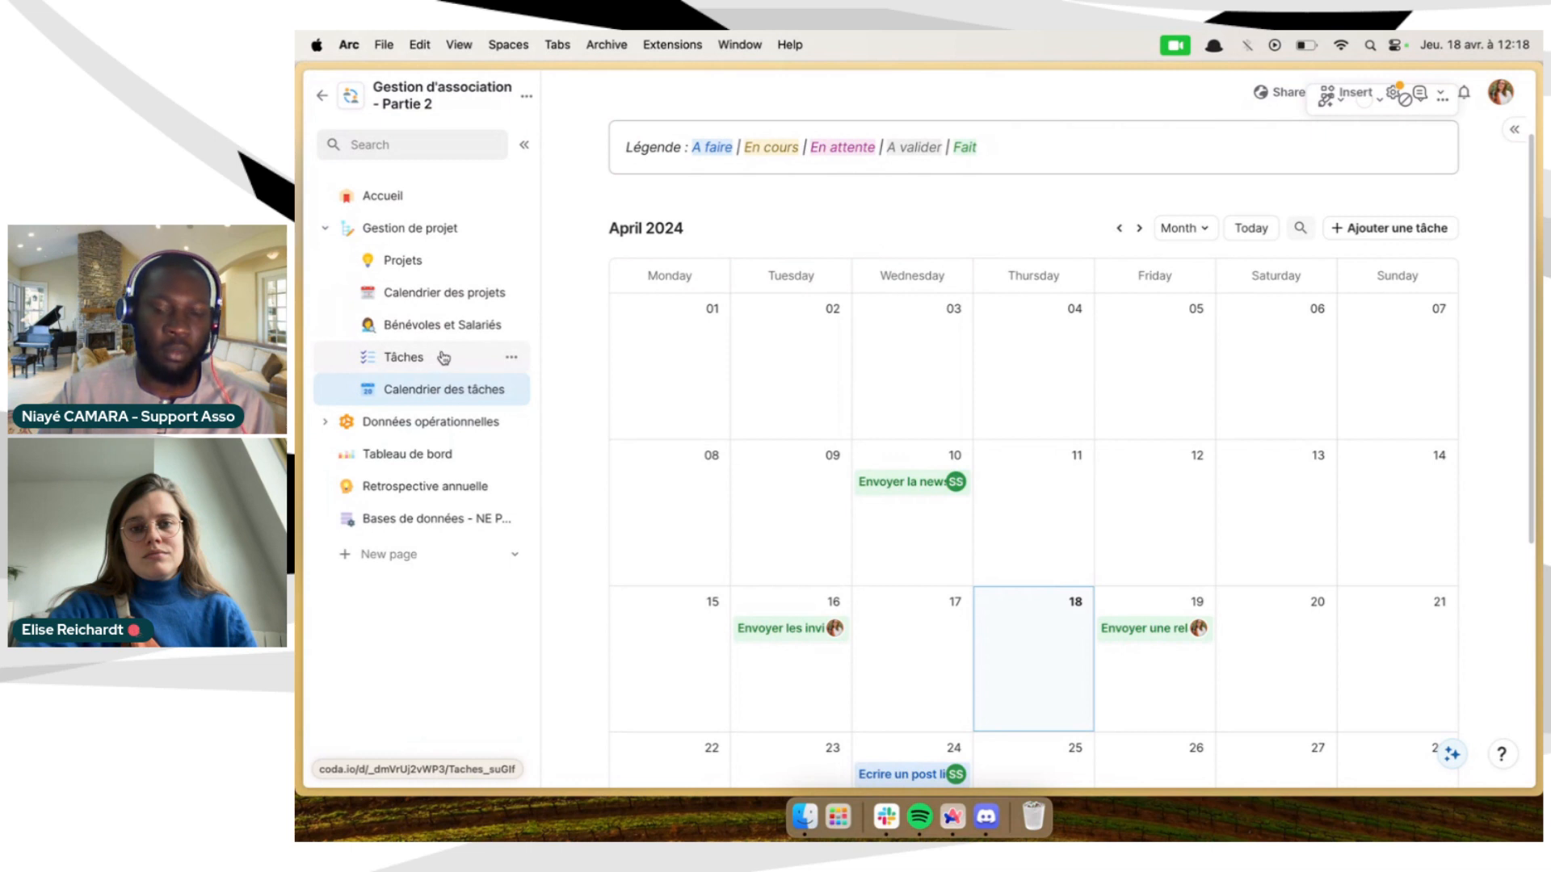
Examine the status colour legend above the task calendar and compare it with the colours of the April tasks
scroll(546, 374, "up", 1)
scroll(546, 374, "up", 1)
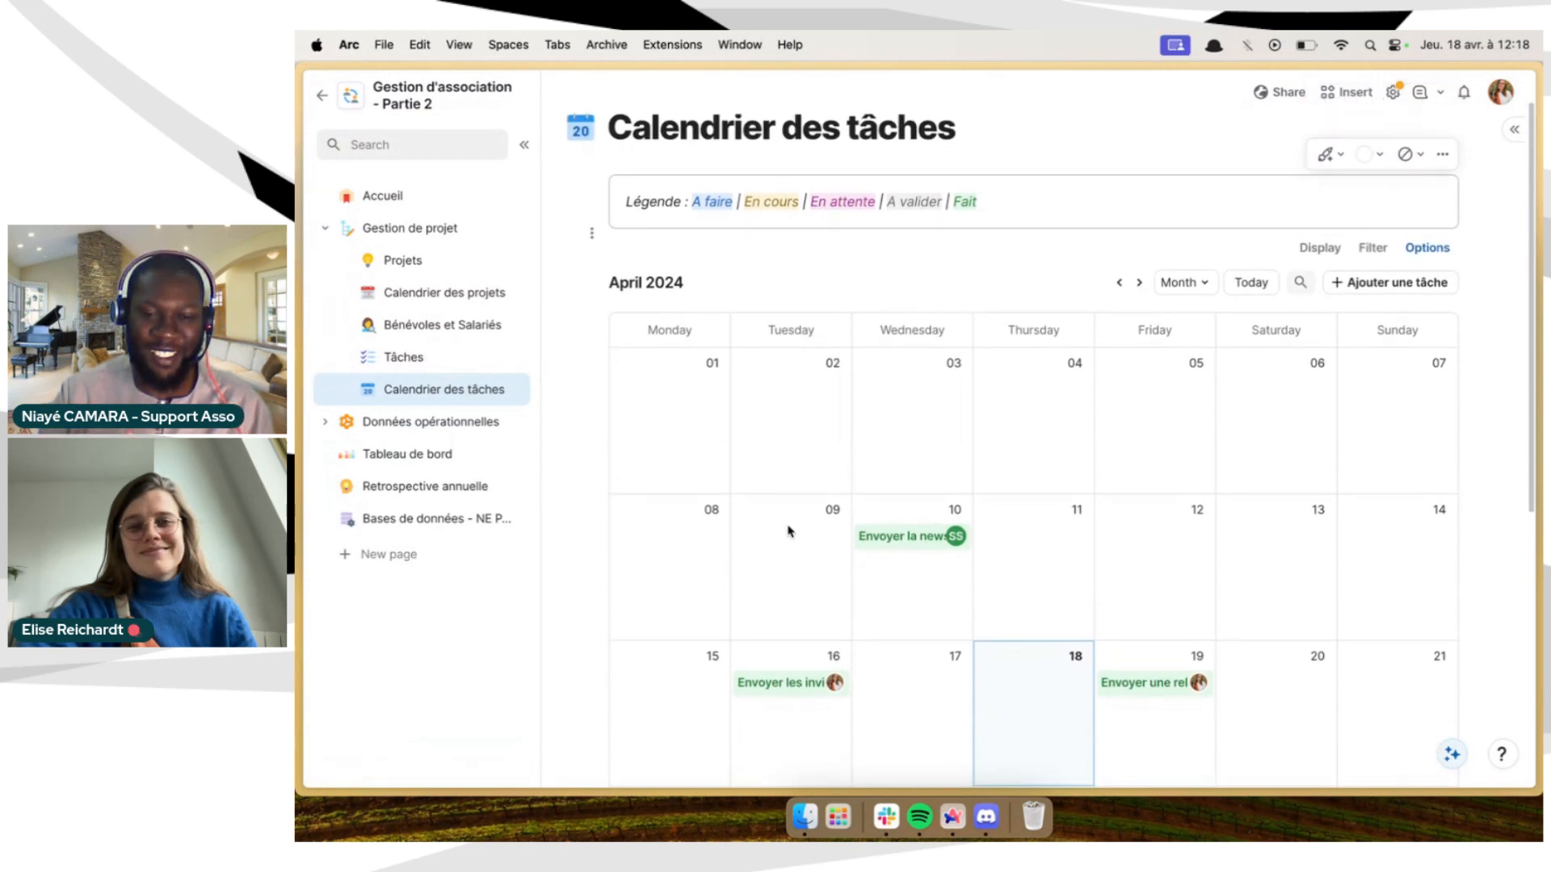
scroll(789, 531, "up", 1)
scroll(841, 477, "up", 1)
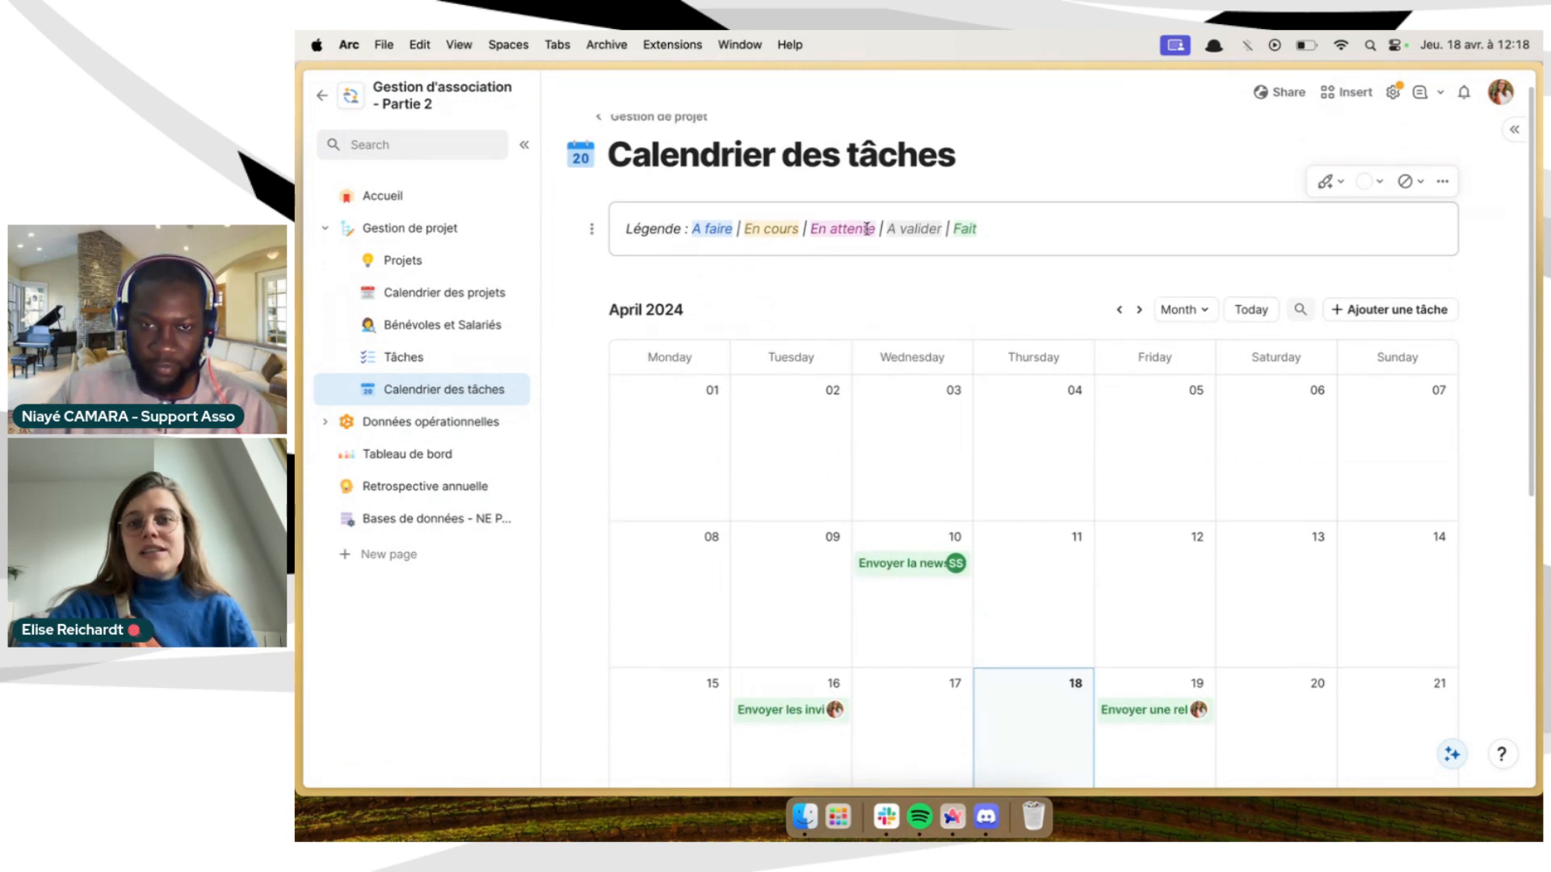
scroll(725, 259, "up", 1)
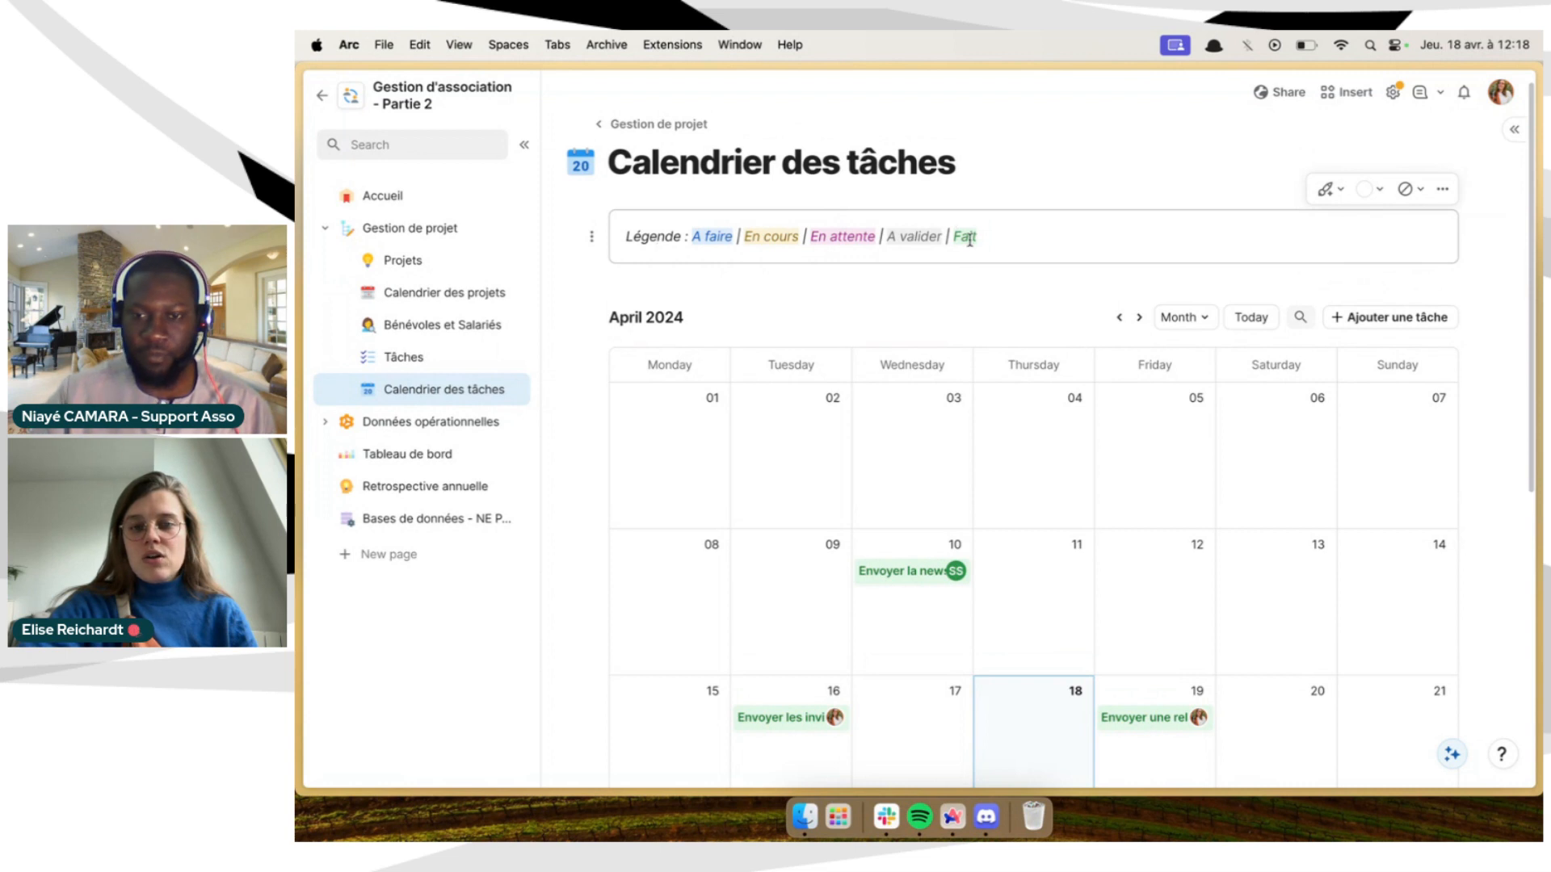
scroll(969, 235, "down", 2)
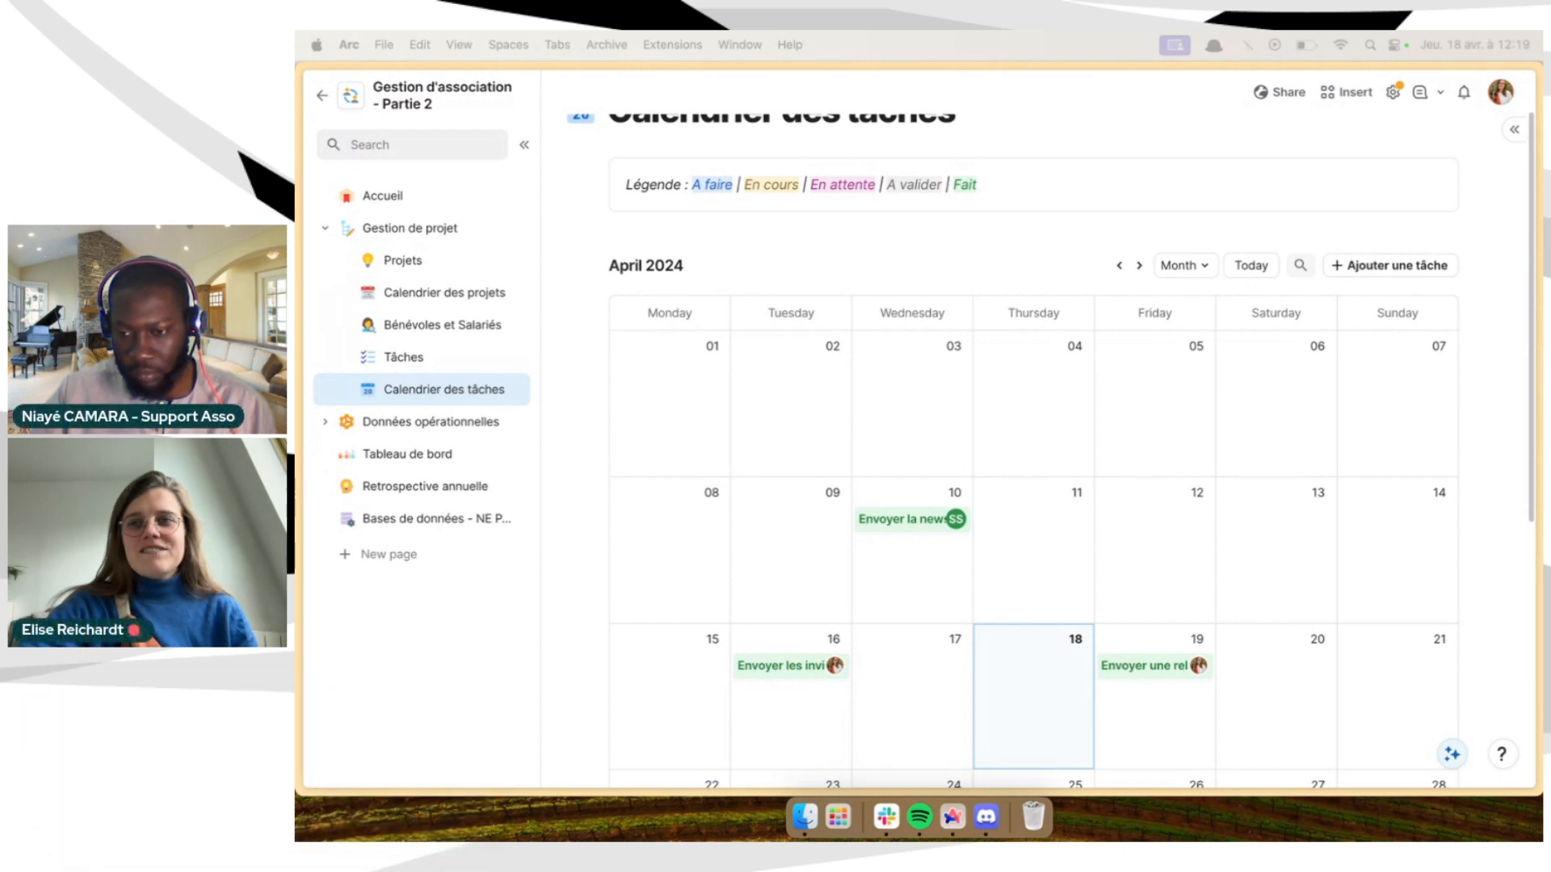
scroll(928, 417, "down", 3)
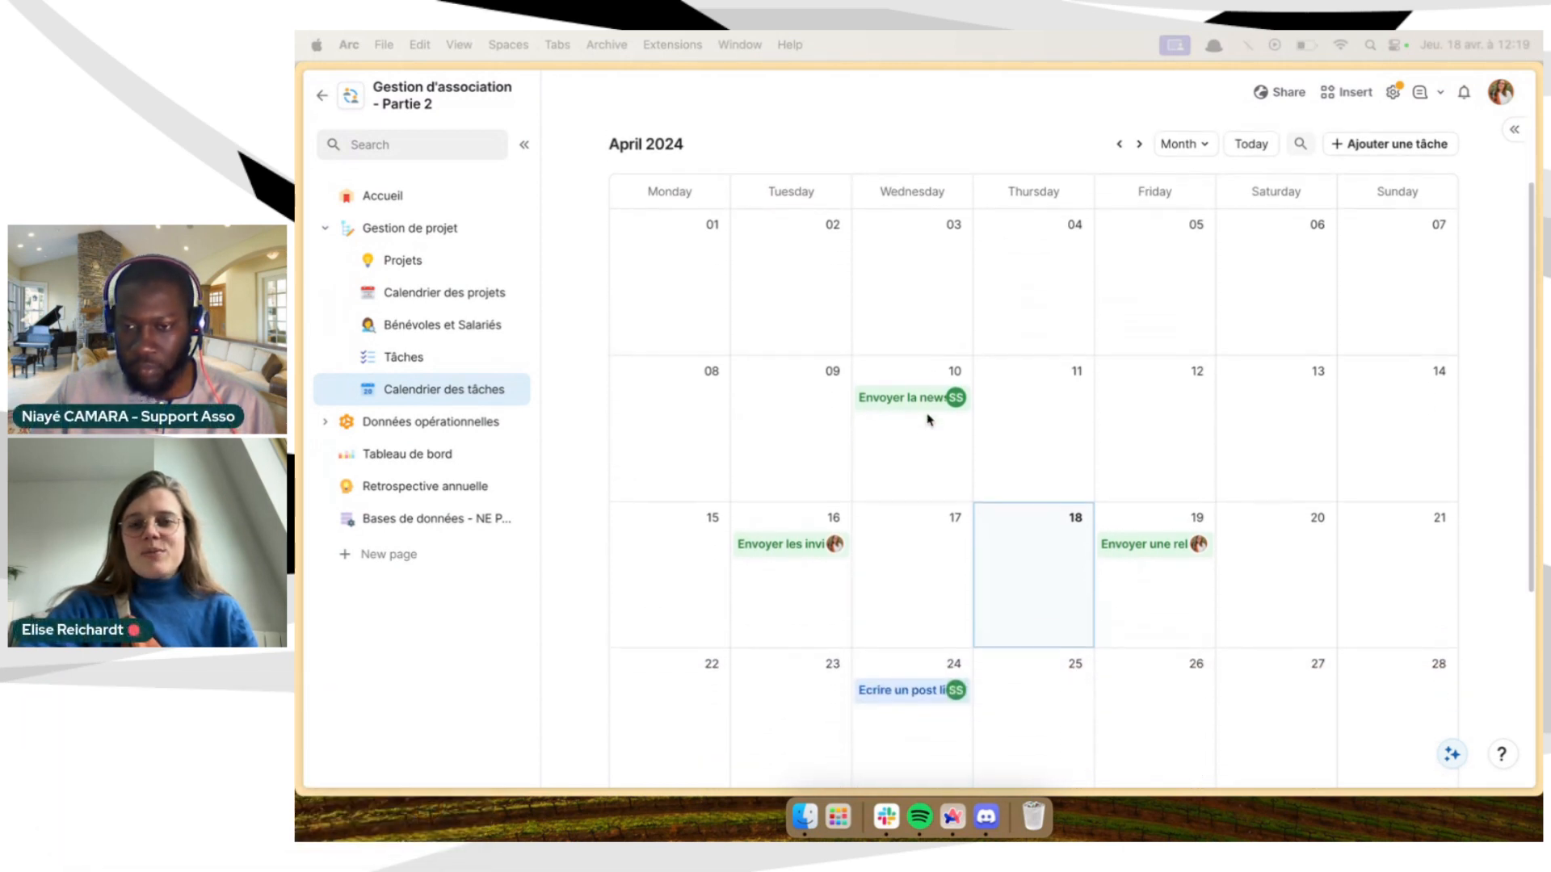
scroll(929, 420, "up", 5)
scroll(929, 420, "up", 1)
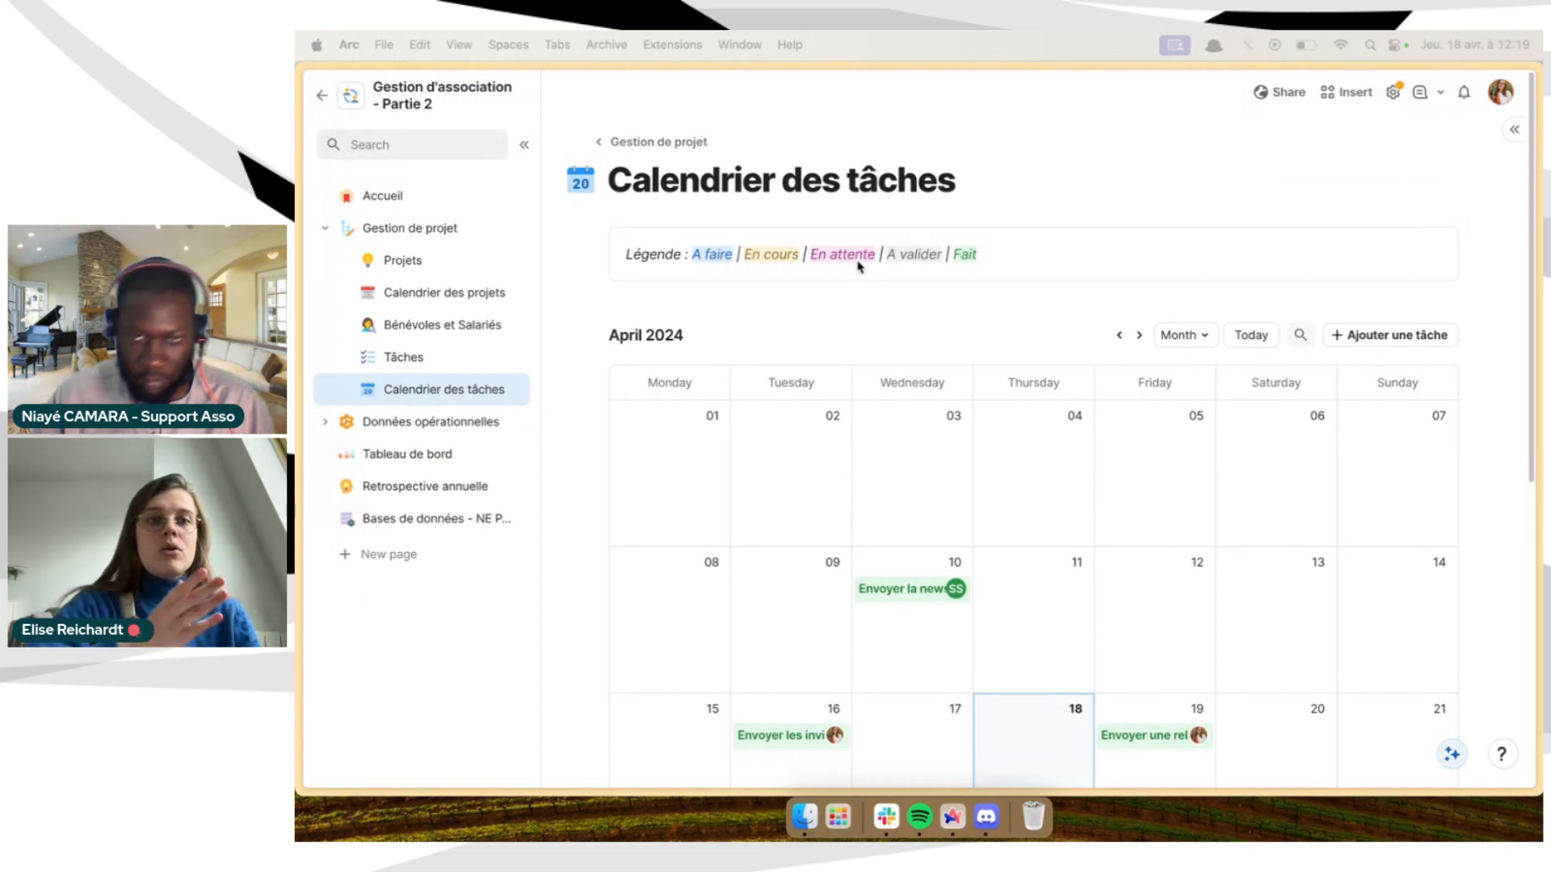
Open the 10 April Envoyer la newsletter task from the calendar, review its details, and close it
scroll(859, 267, "down", 2)
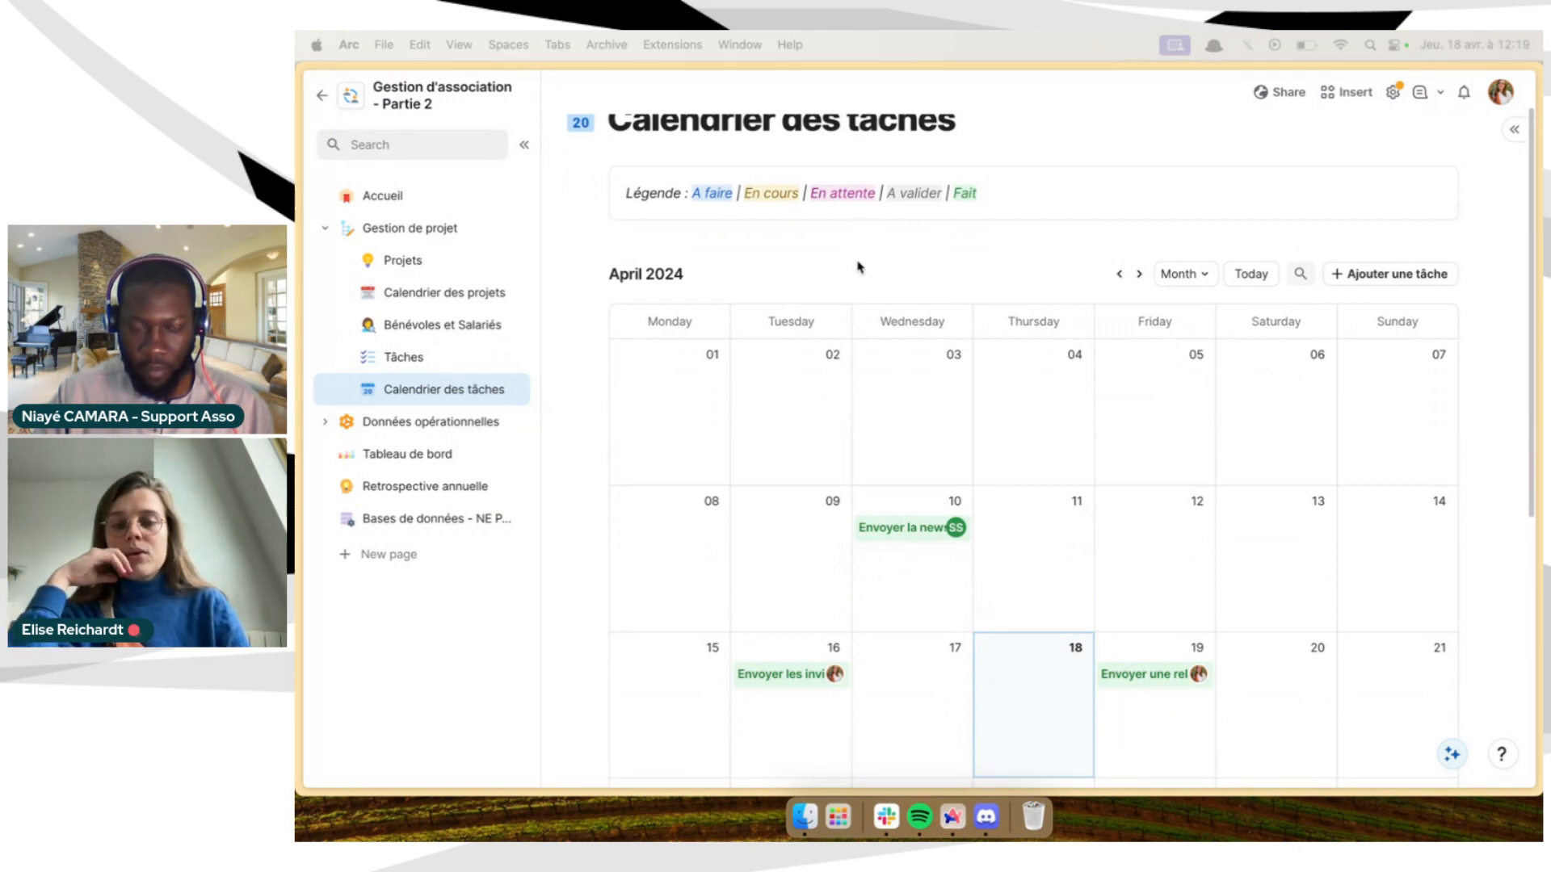
scroll(857, 267, "down", 4)
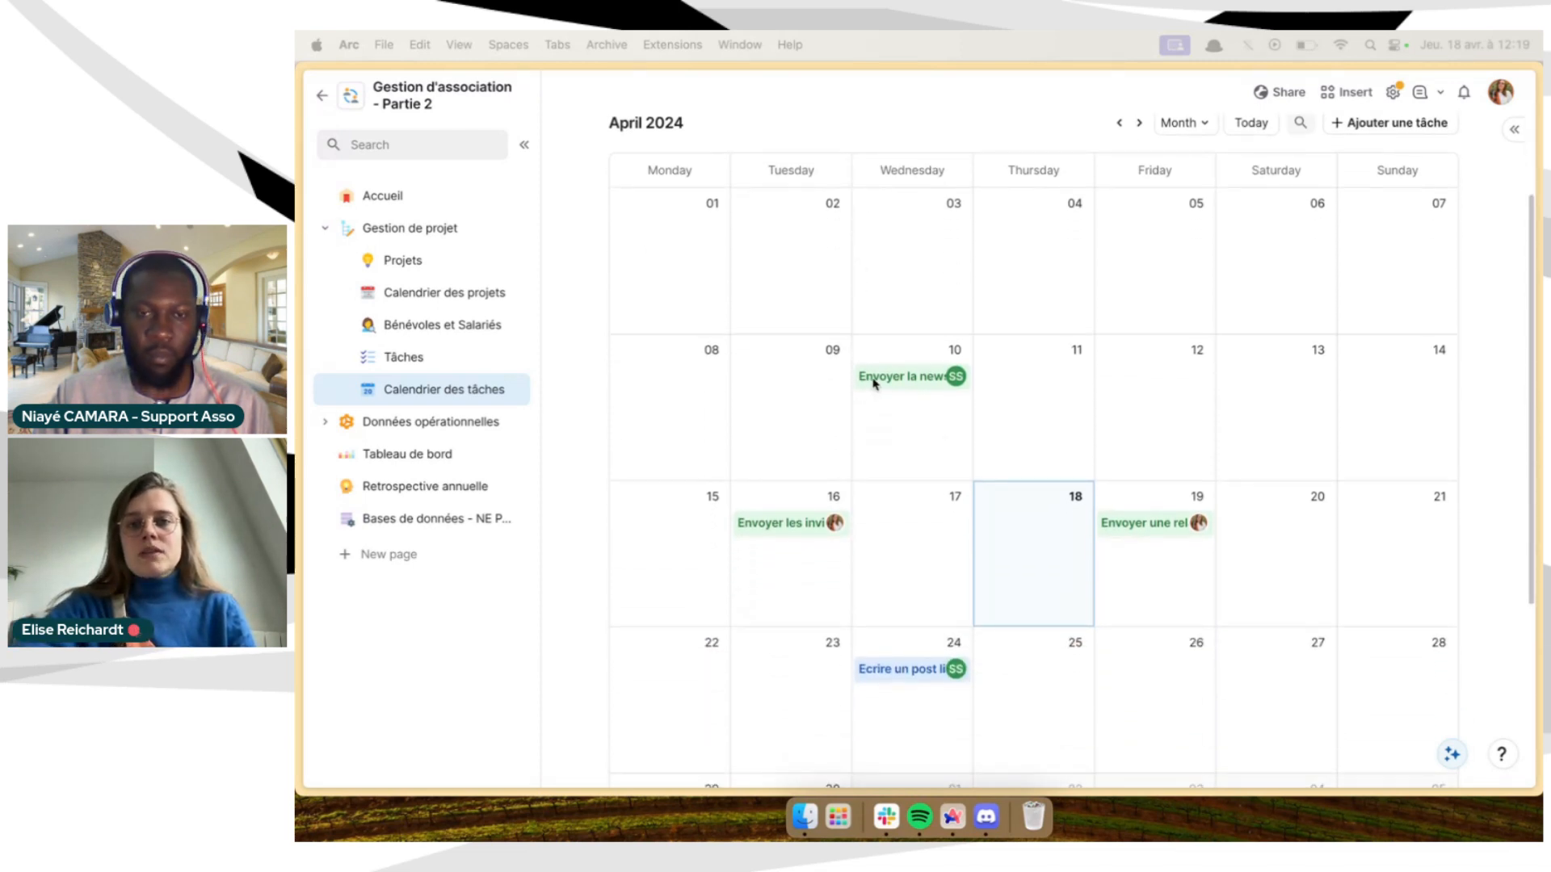
left_click(874, 378)
left_click(874, 378)
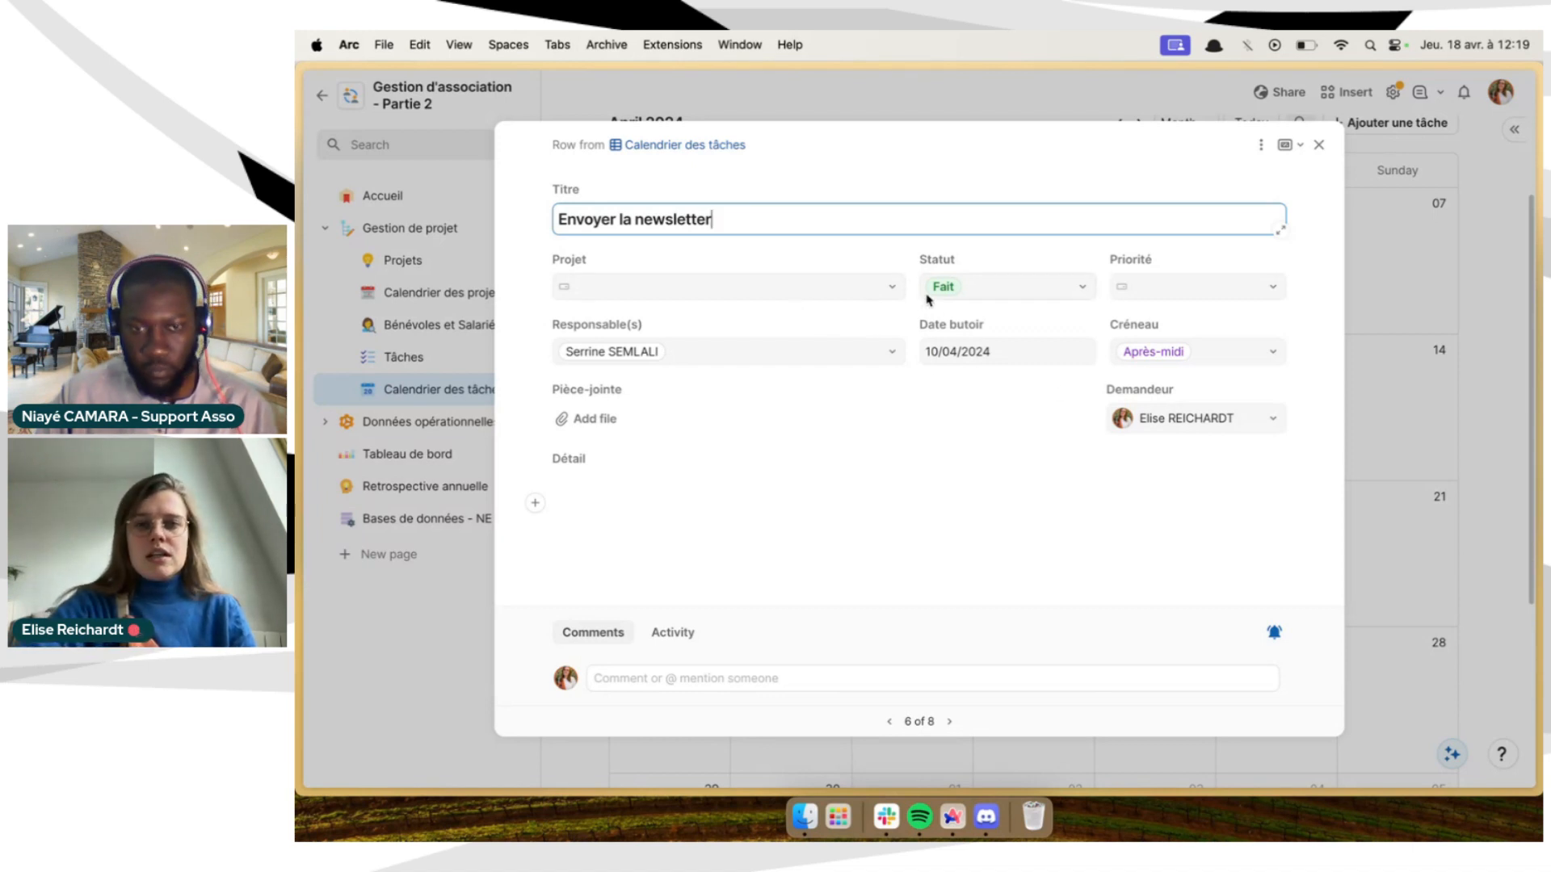
key("Escape")
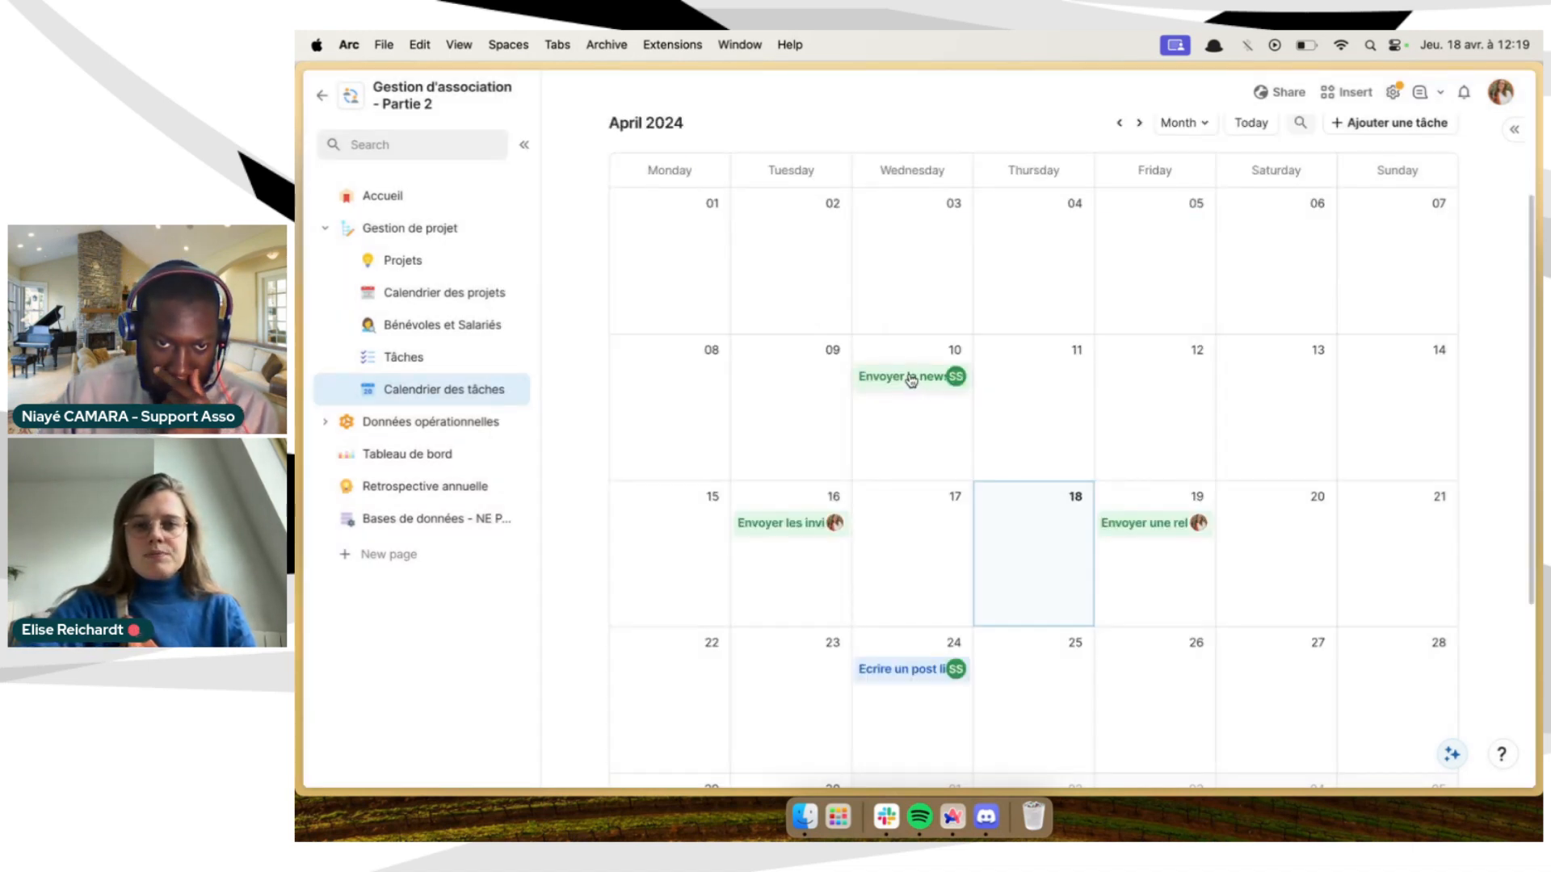
left_click(902, 378)
key("Escape")
Open the 16 April Envoyer les invitations task and inspect its Responsable(s), Créneau and Demandeur choices without changing them
left_click(769, 525)
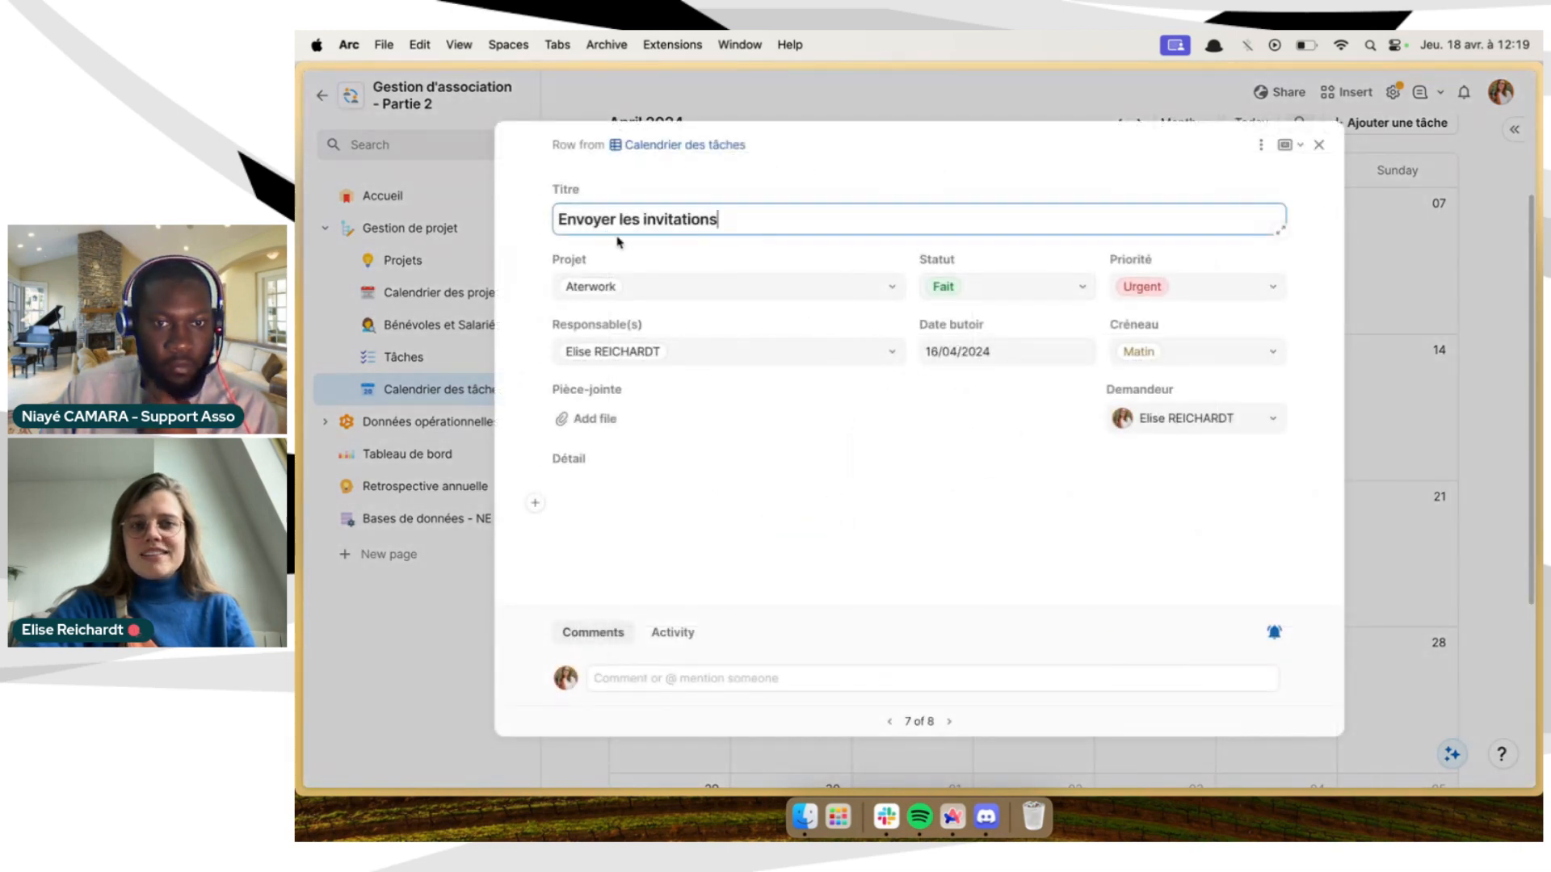
left_click(757, 357)
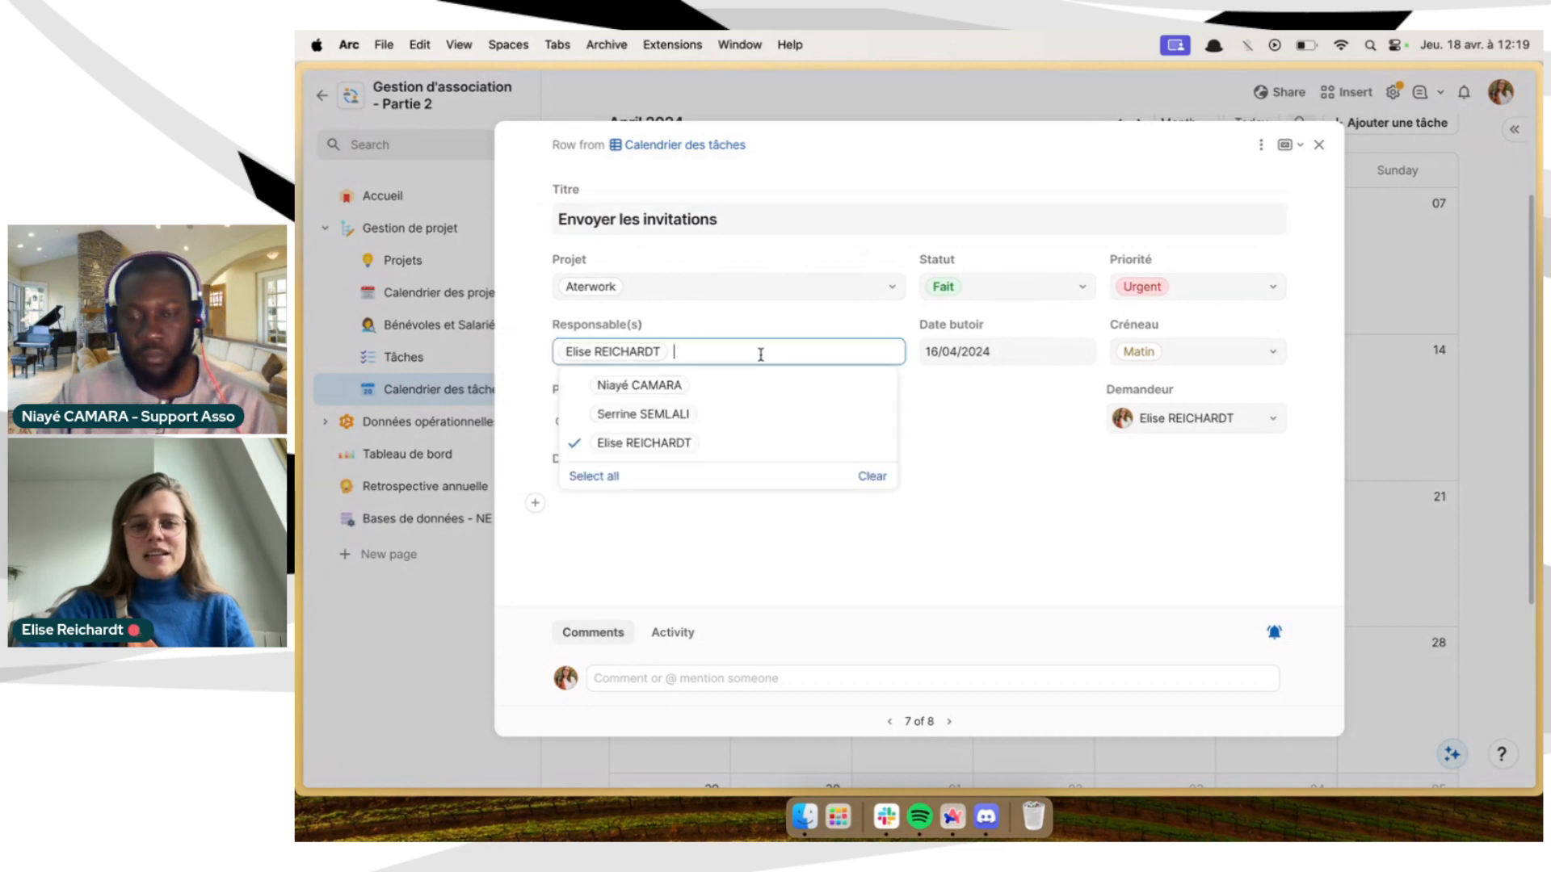
left_click(1004, 465)
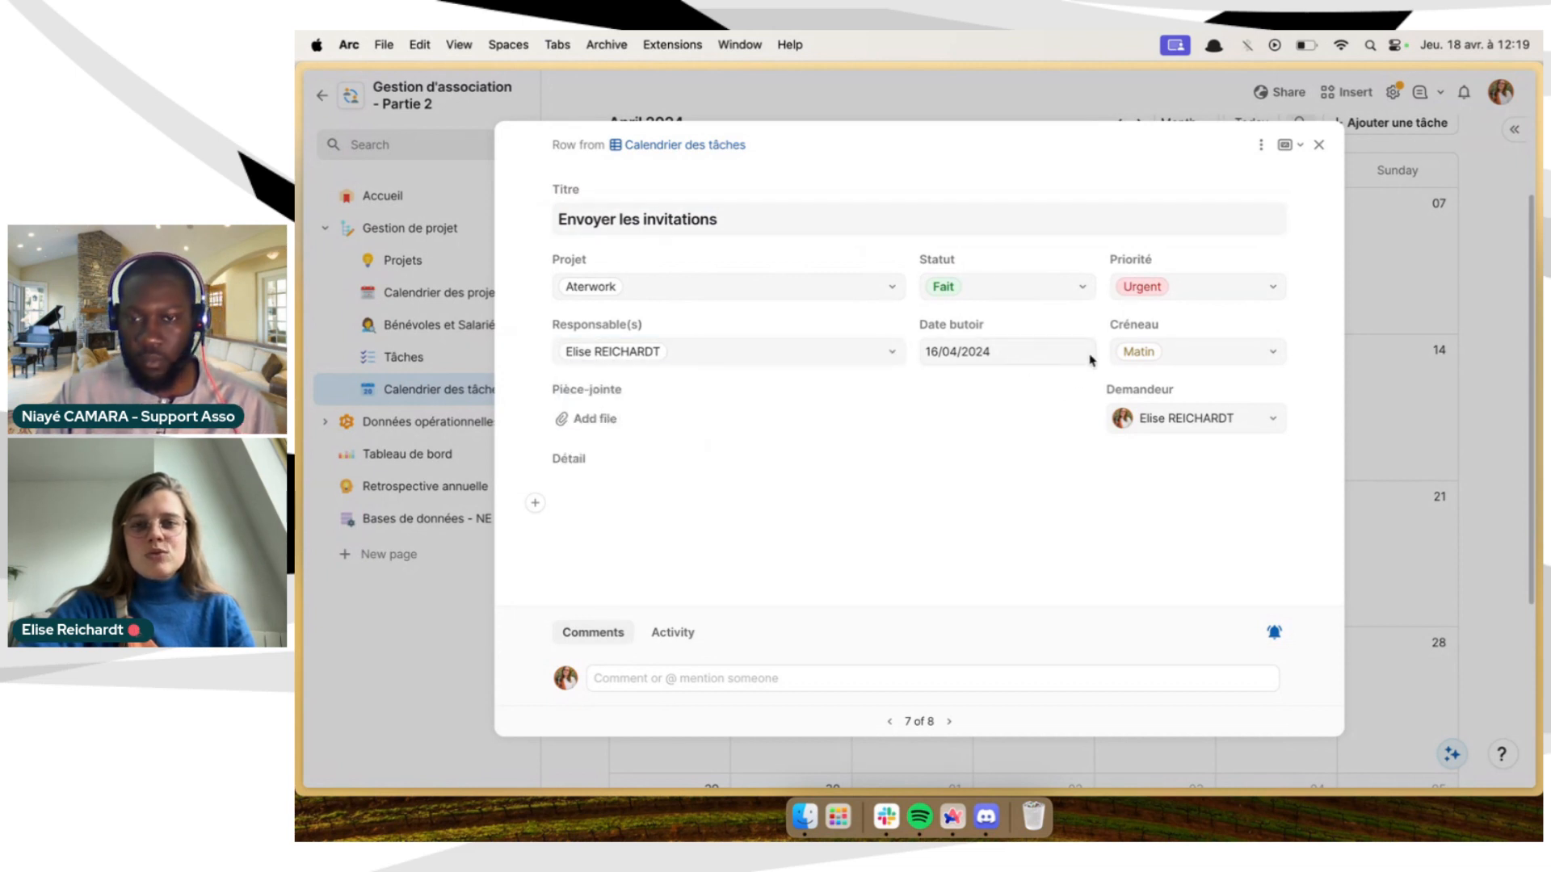
left_click(1158, 348)
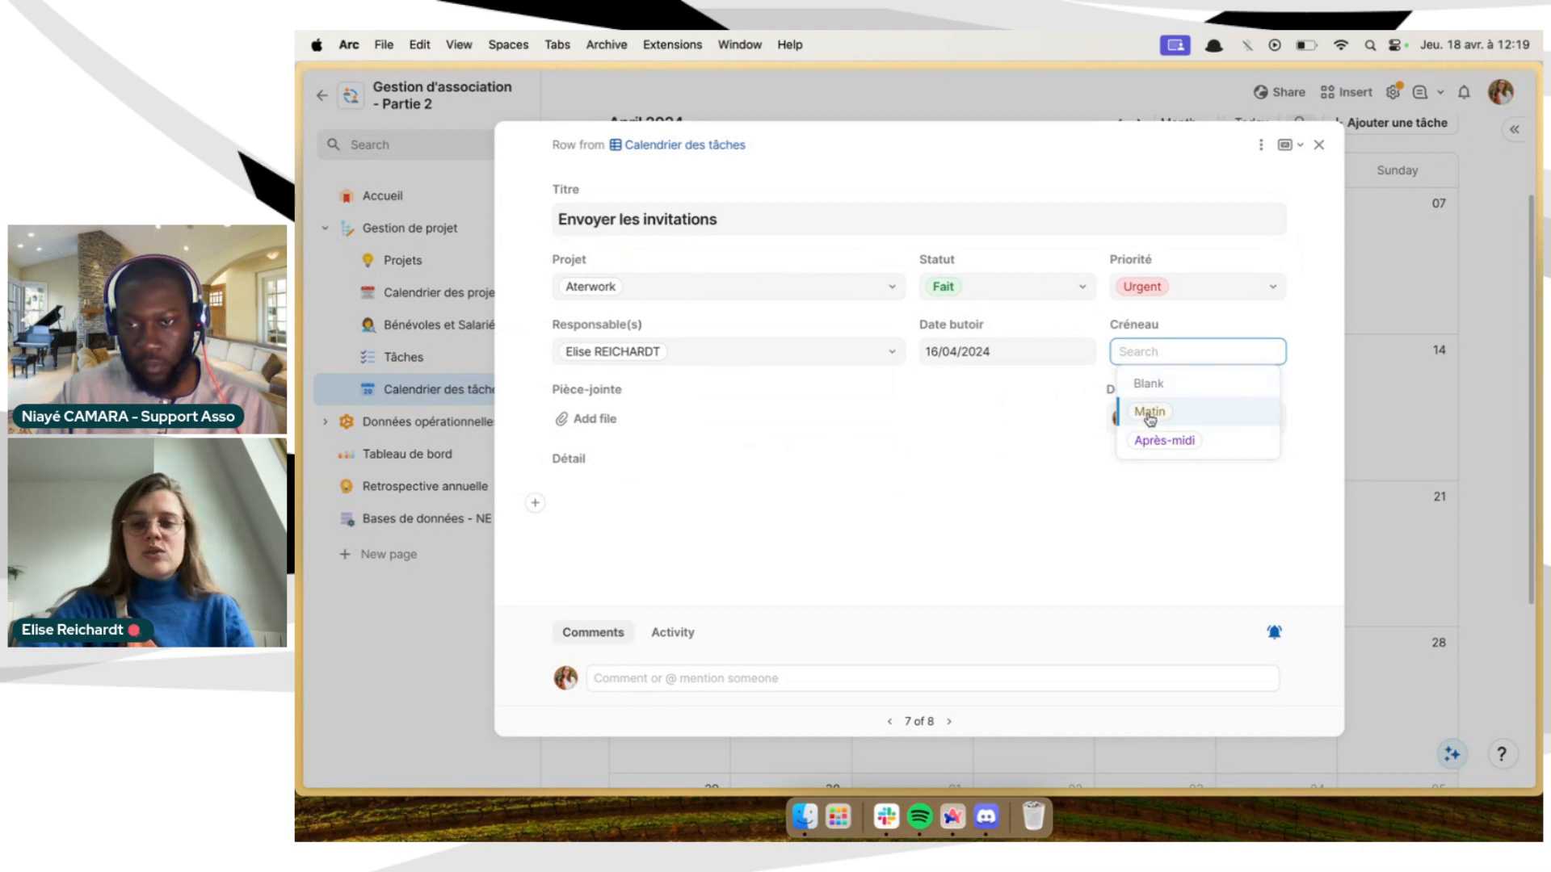
left_click(1010, 498)
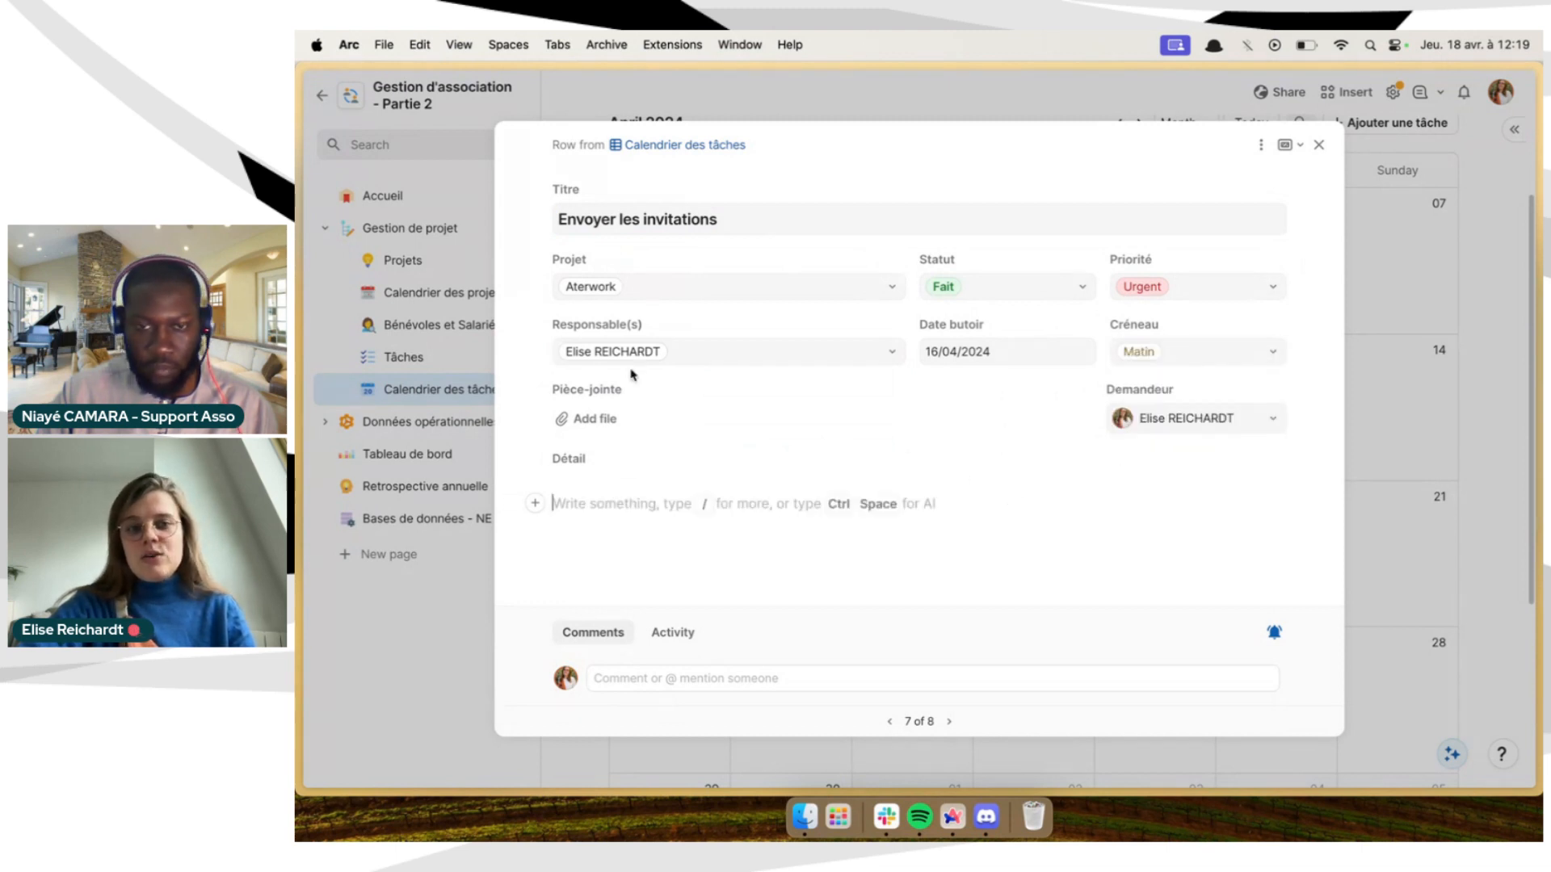
left_click(1187, 414)
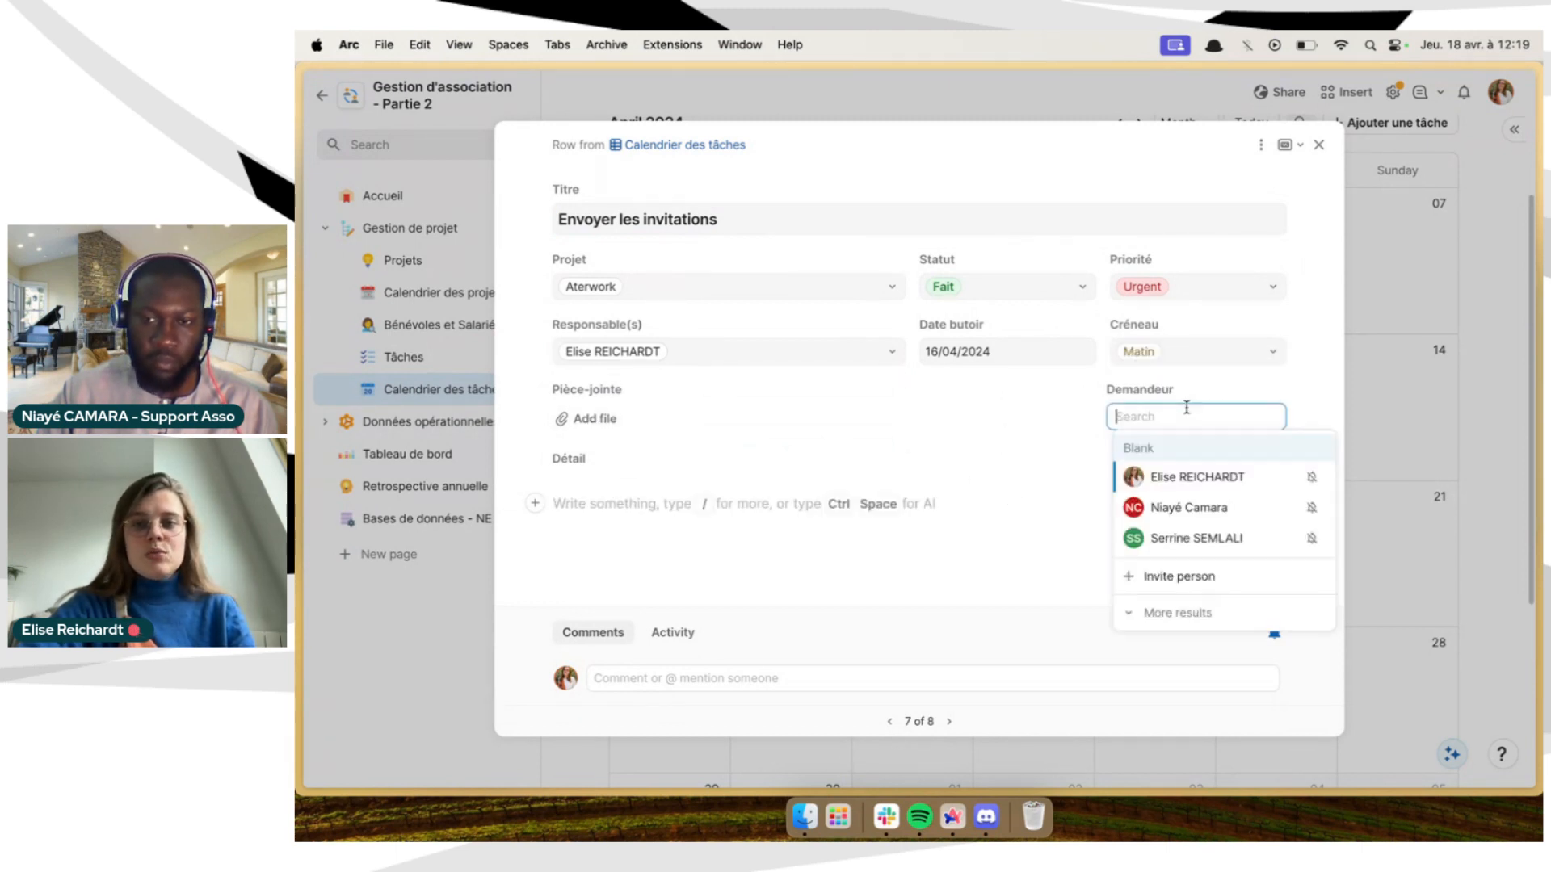
left_click(1038, 521)
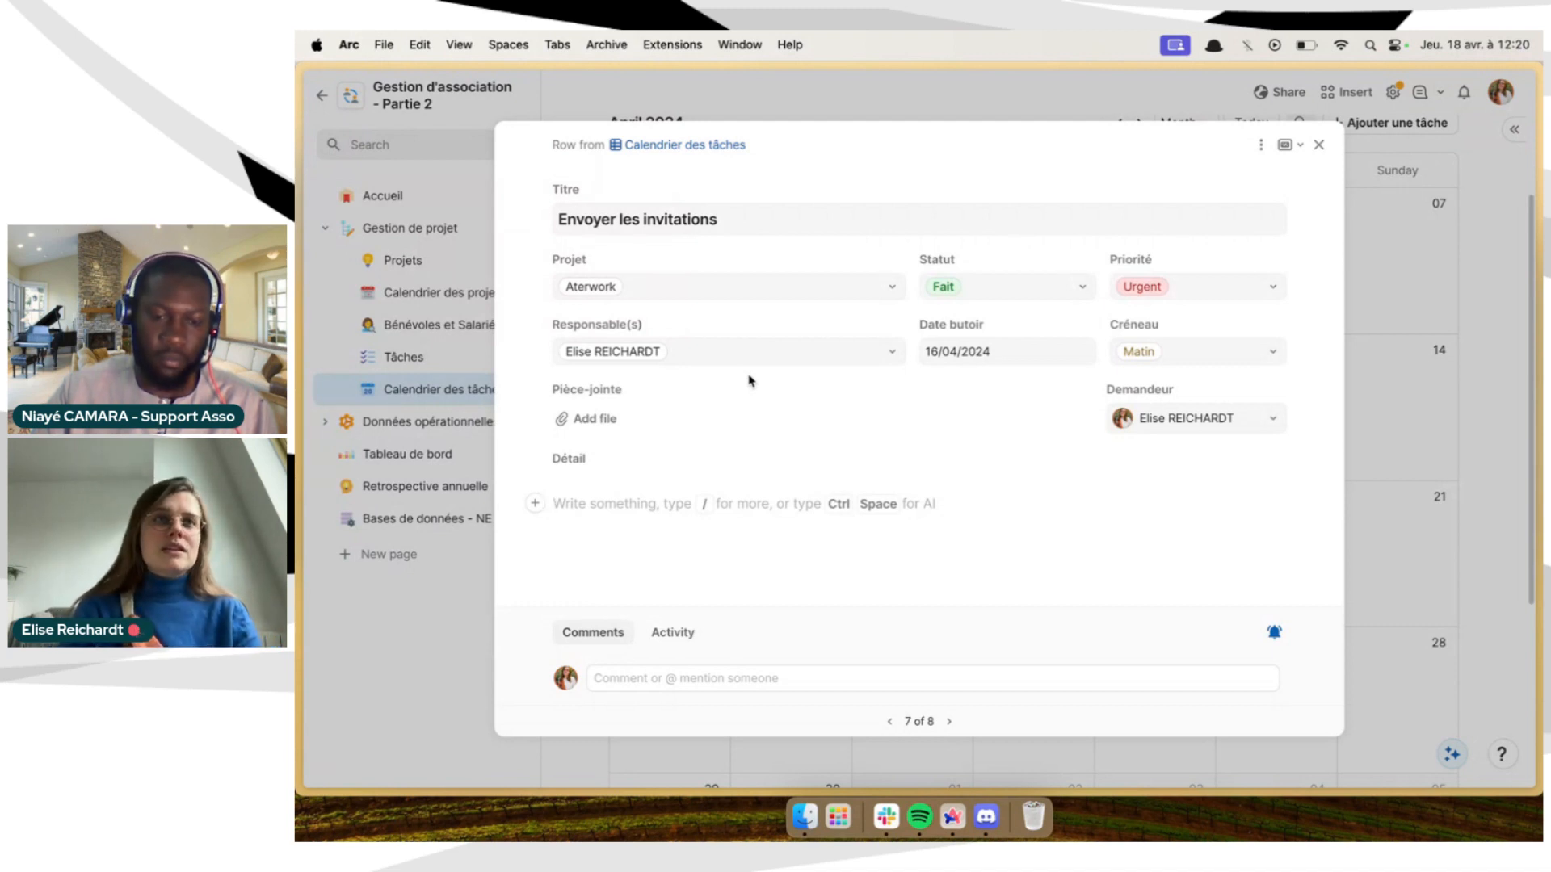
left_click(1454, 367)
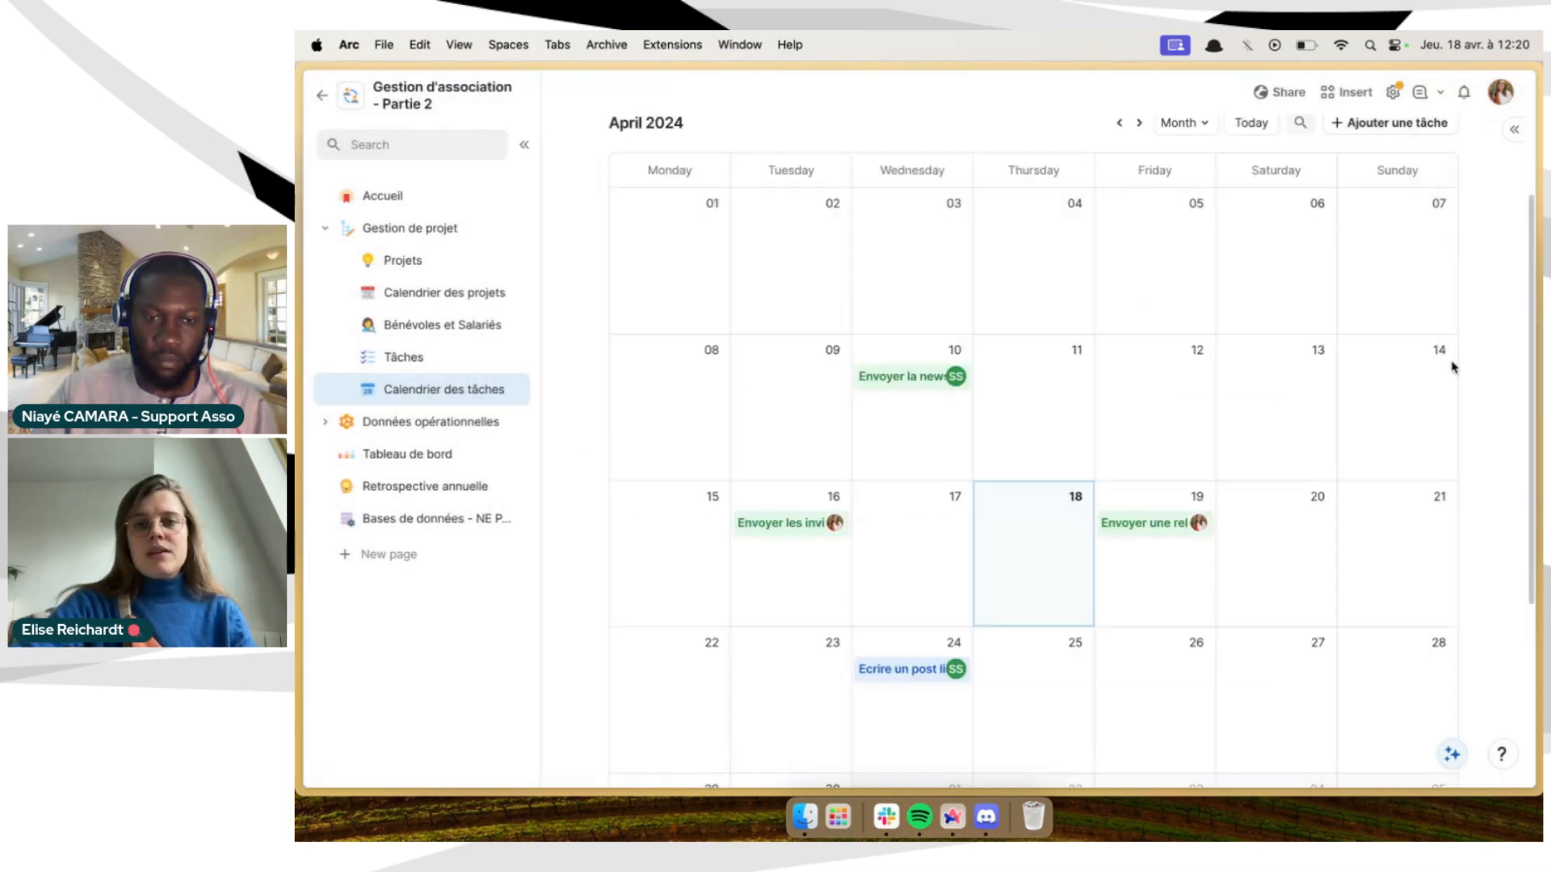
Review the details of the 19 April Envoyer une relance pour les invitations task, and recheck the 16 April Envoyer les invitations task
scroll(1270, 422, "down", 1)
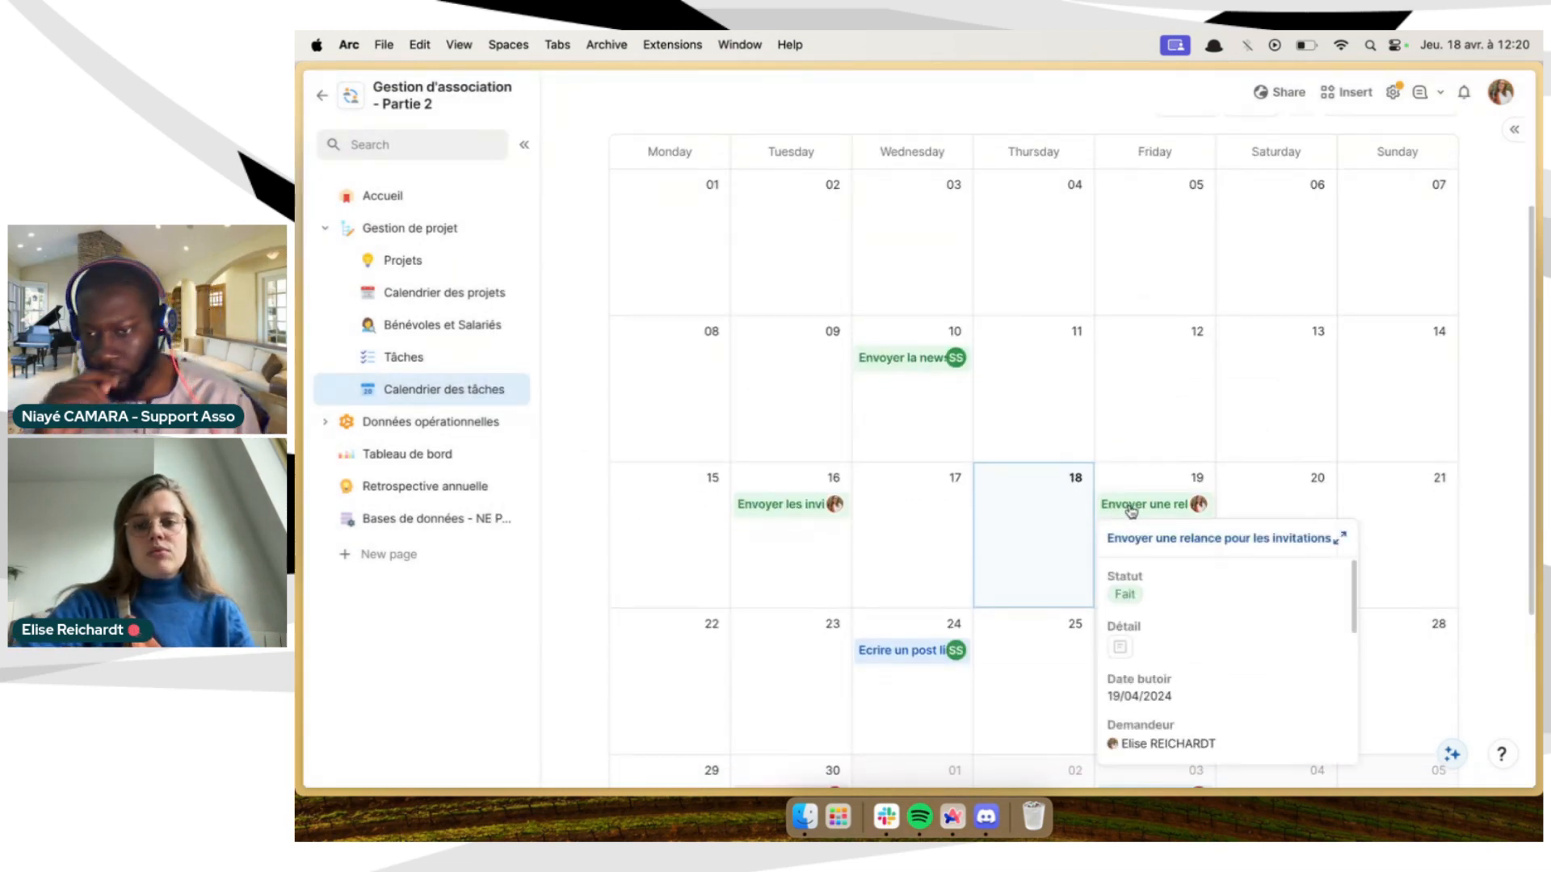
left_click(1130, 511)
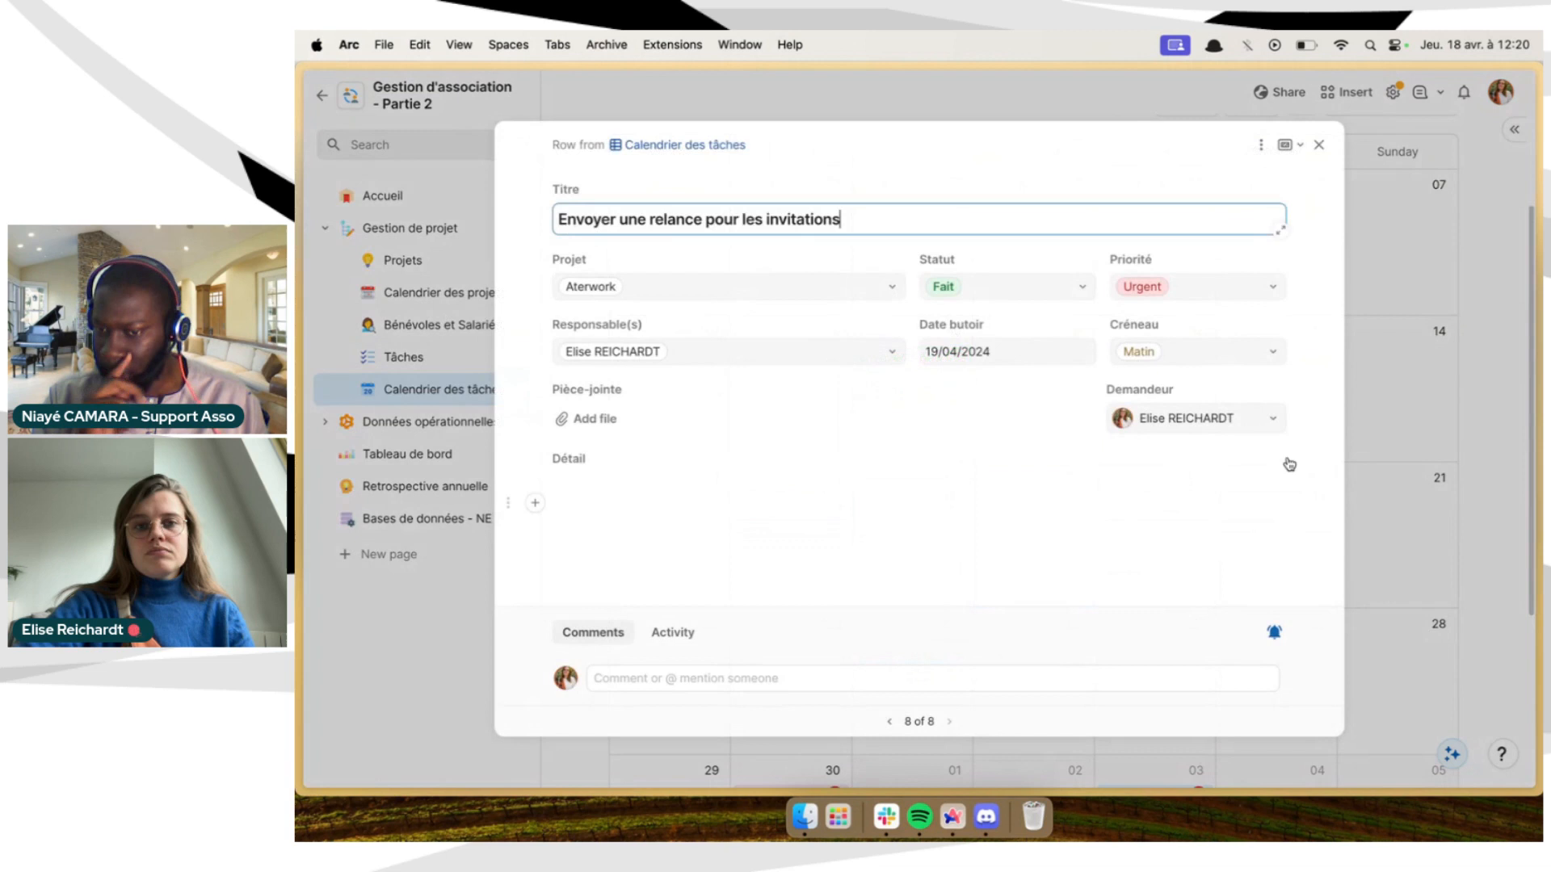
left_click(1425, 435)
scroll(1425, 436, "down", 3)
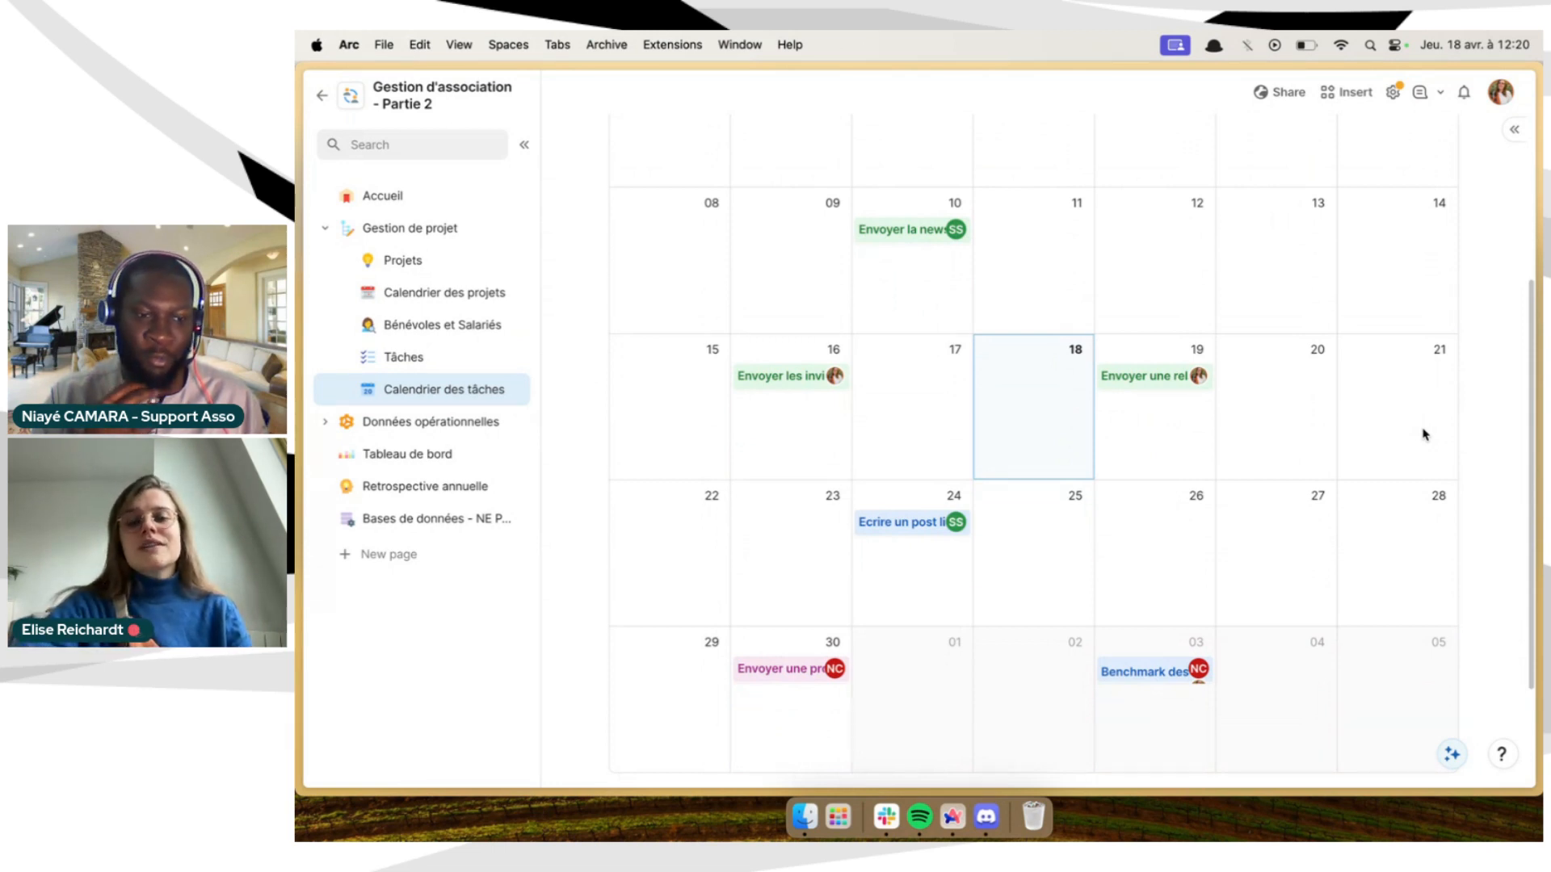
left_click(798, 382)
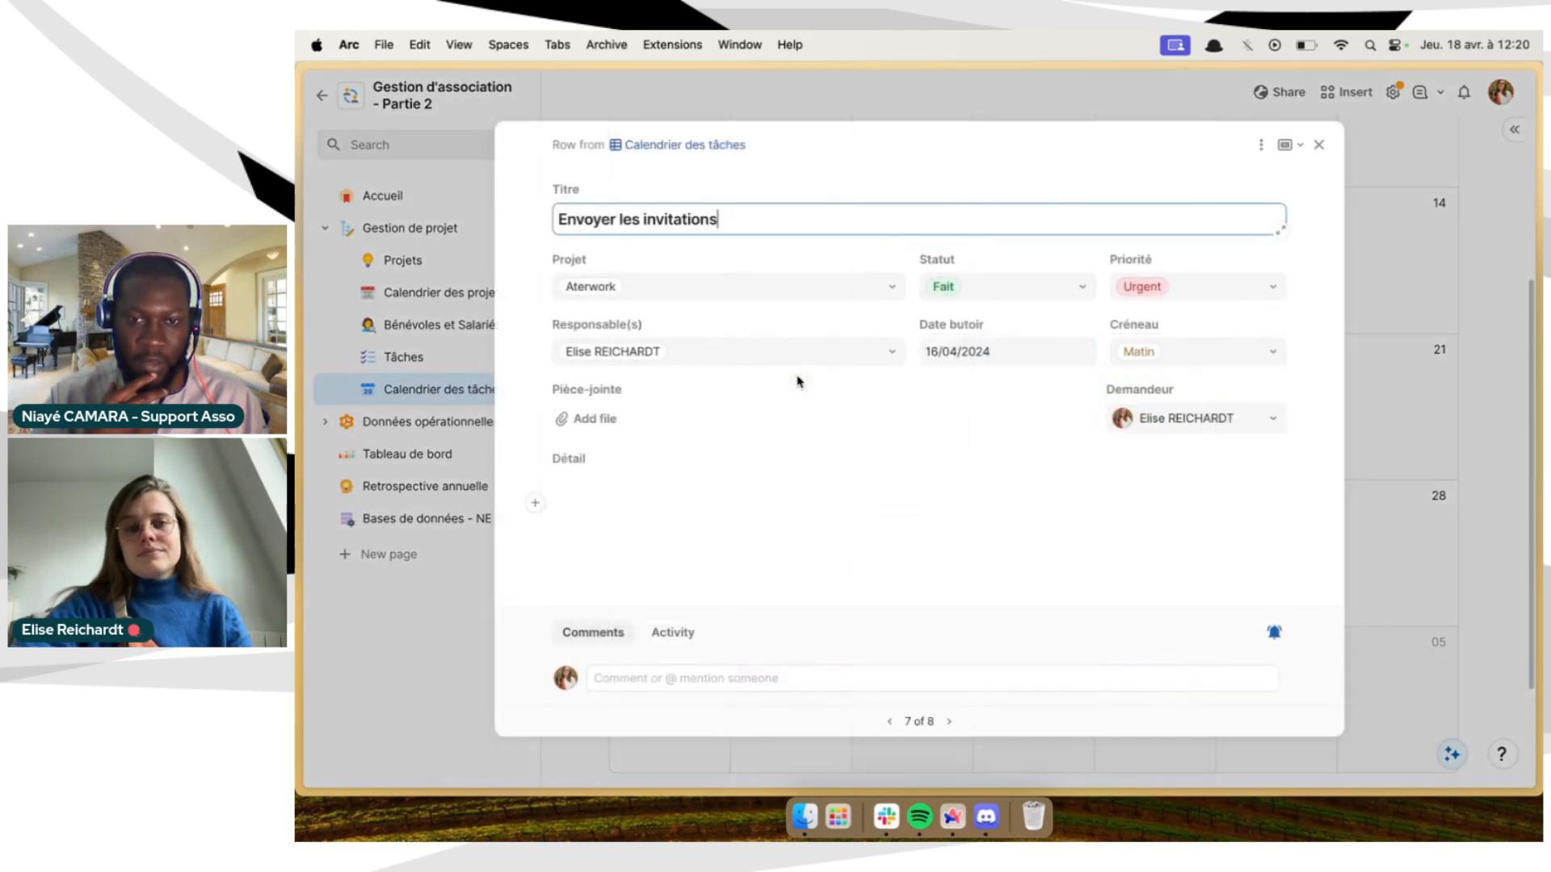
left_click(1382, 434)
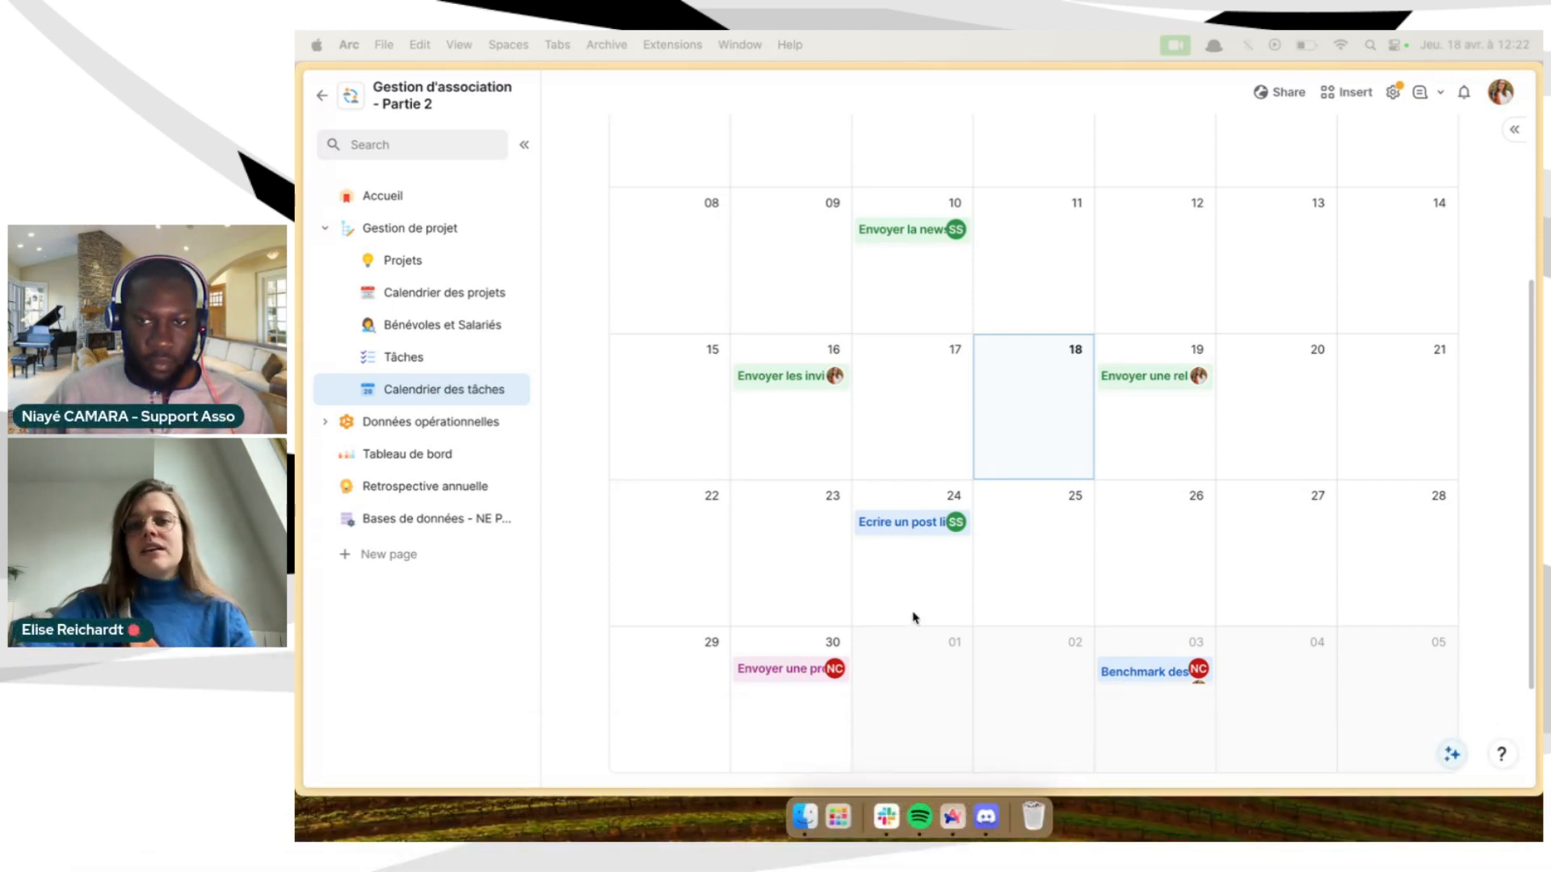
left_click(609, 561)
scroll(610, 564, "up", 1)
scroll(610, 564, "up", 1)
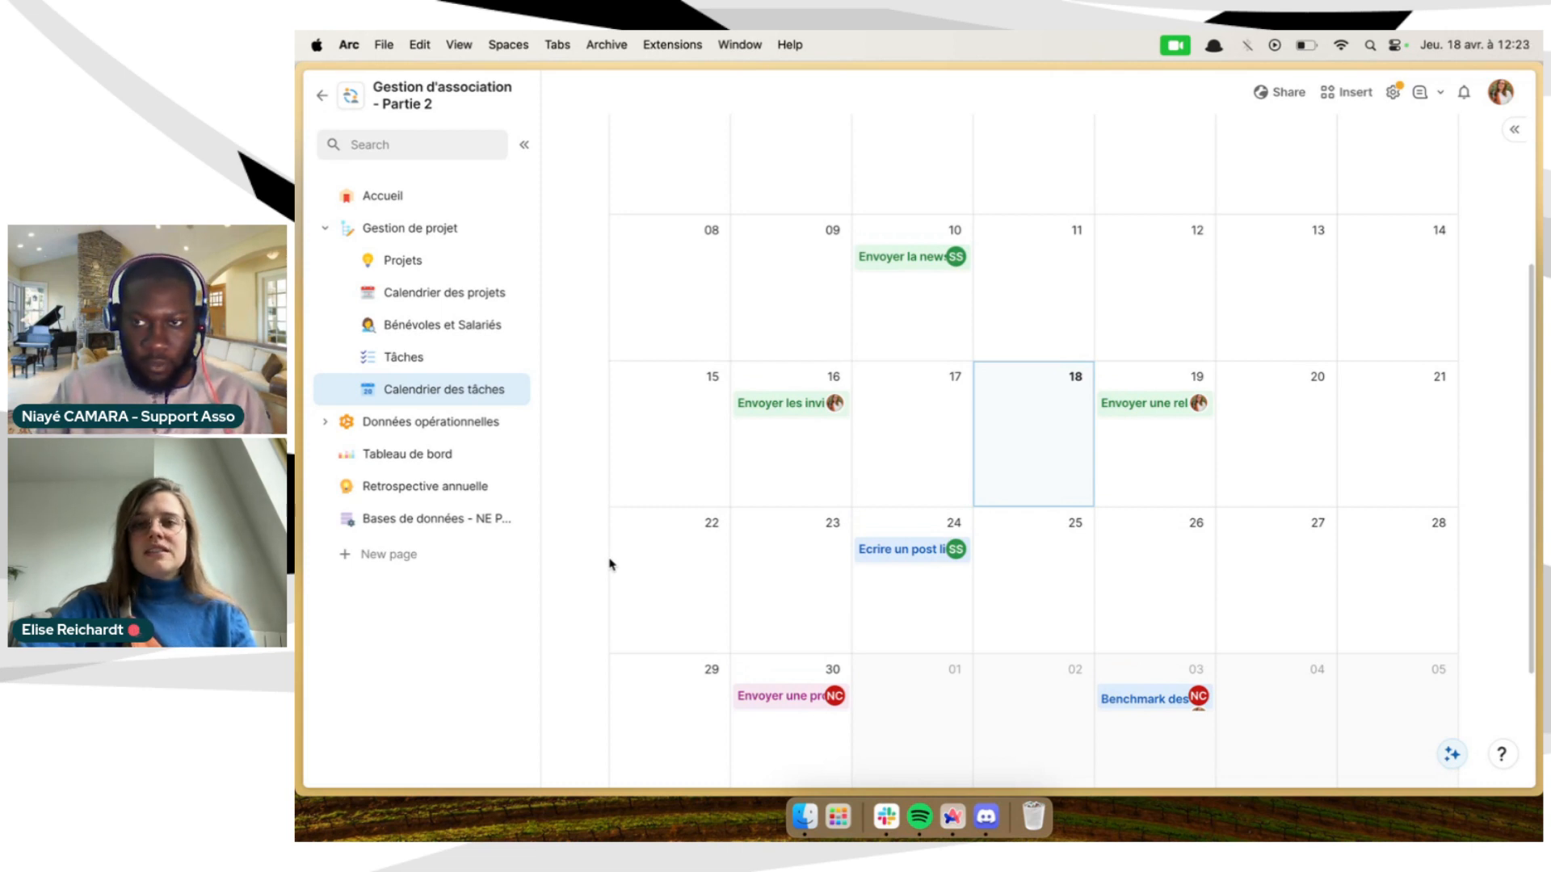
scroll(609, 564, "up", 3)
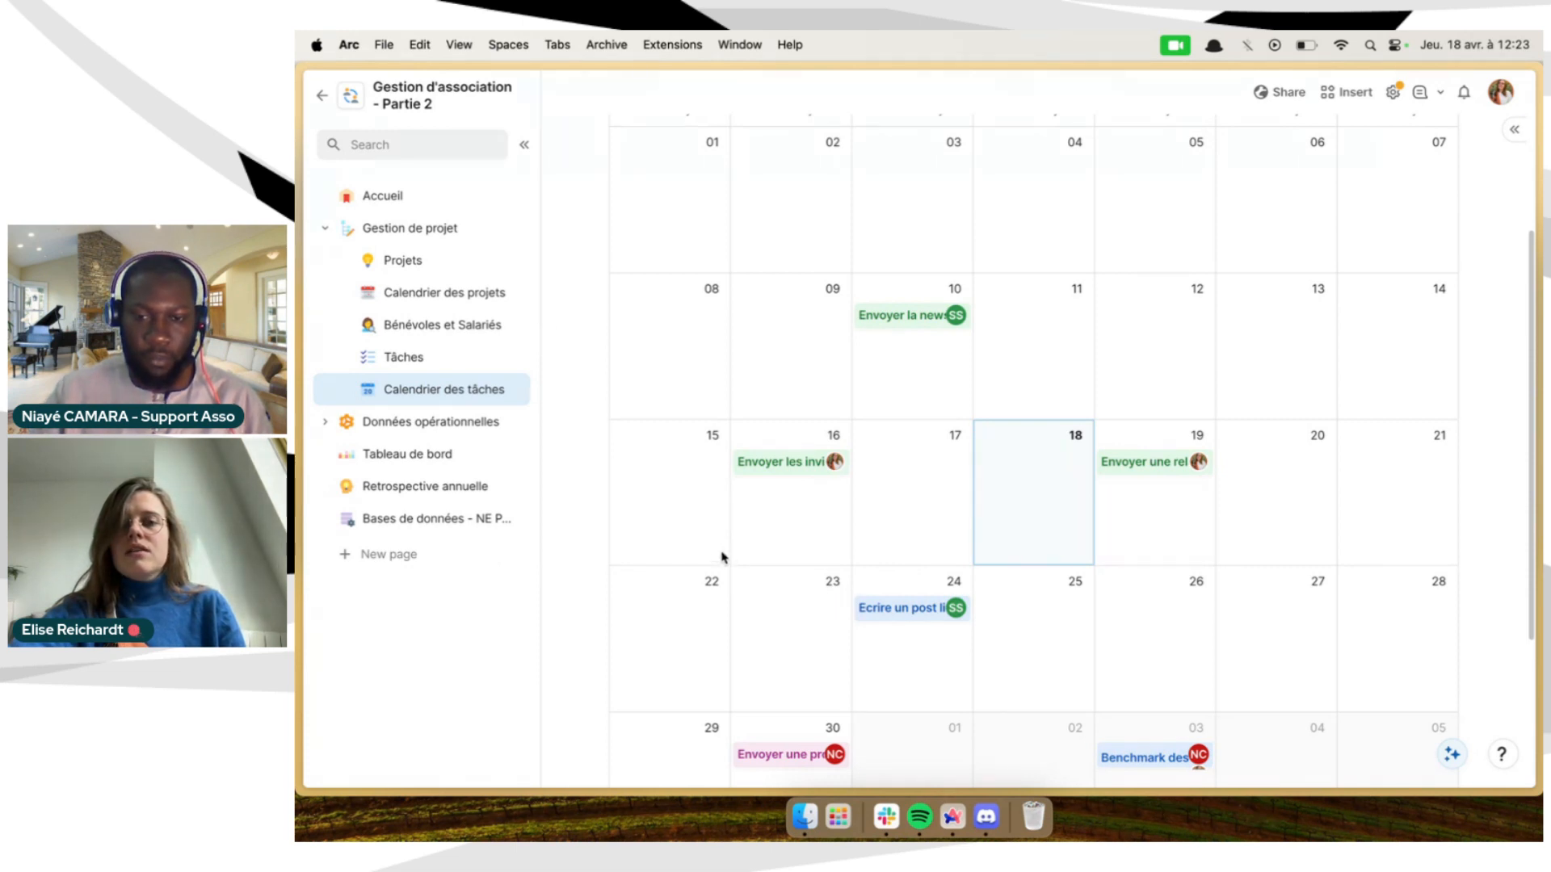
scroll(600, 523, "up", 3)
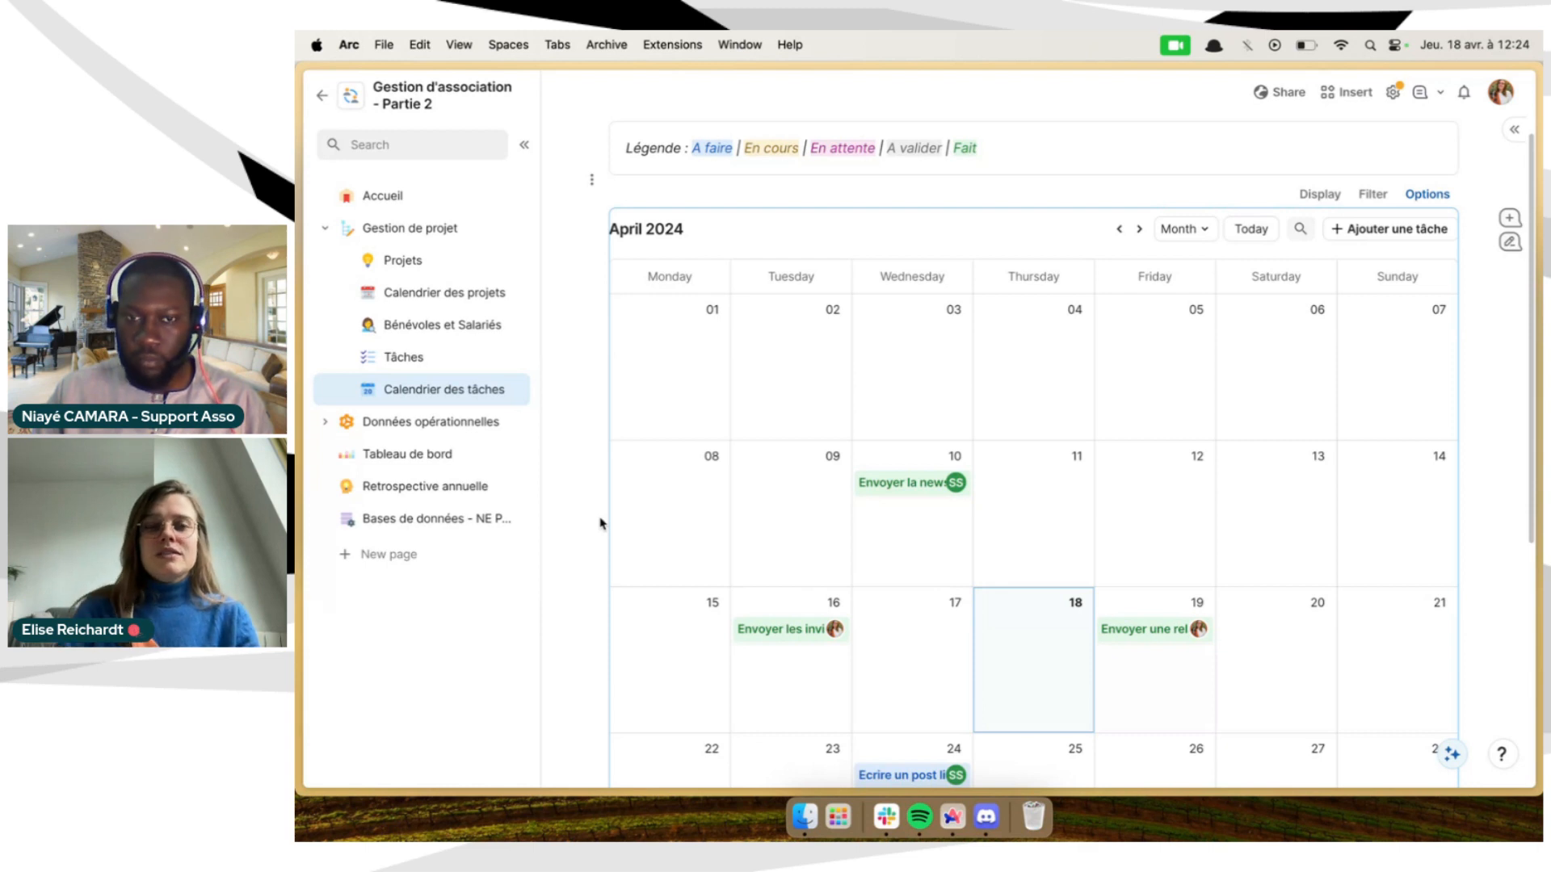
scroll(541, 452, "up", 1)
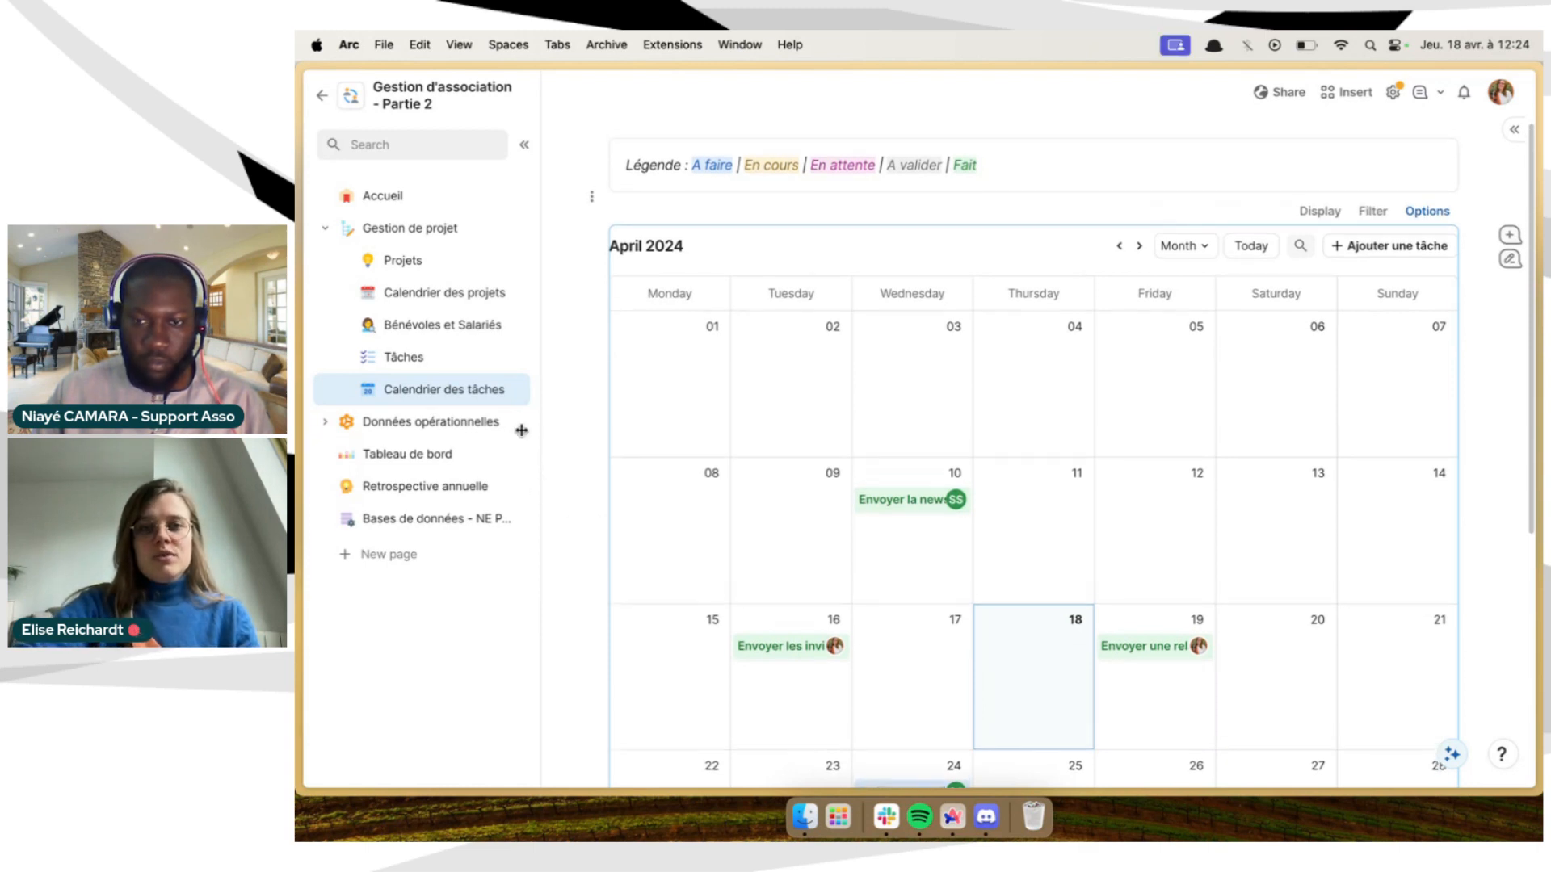
Open the Tâches board and look through its task cards by project and status
left_click(449, 361)
scroll(622, 396, "down", 3)
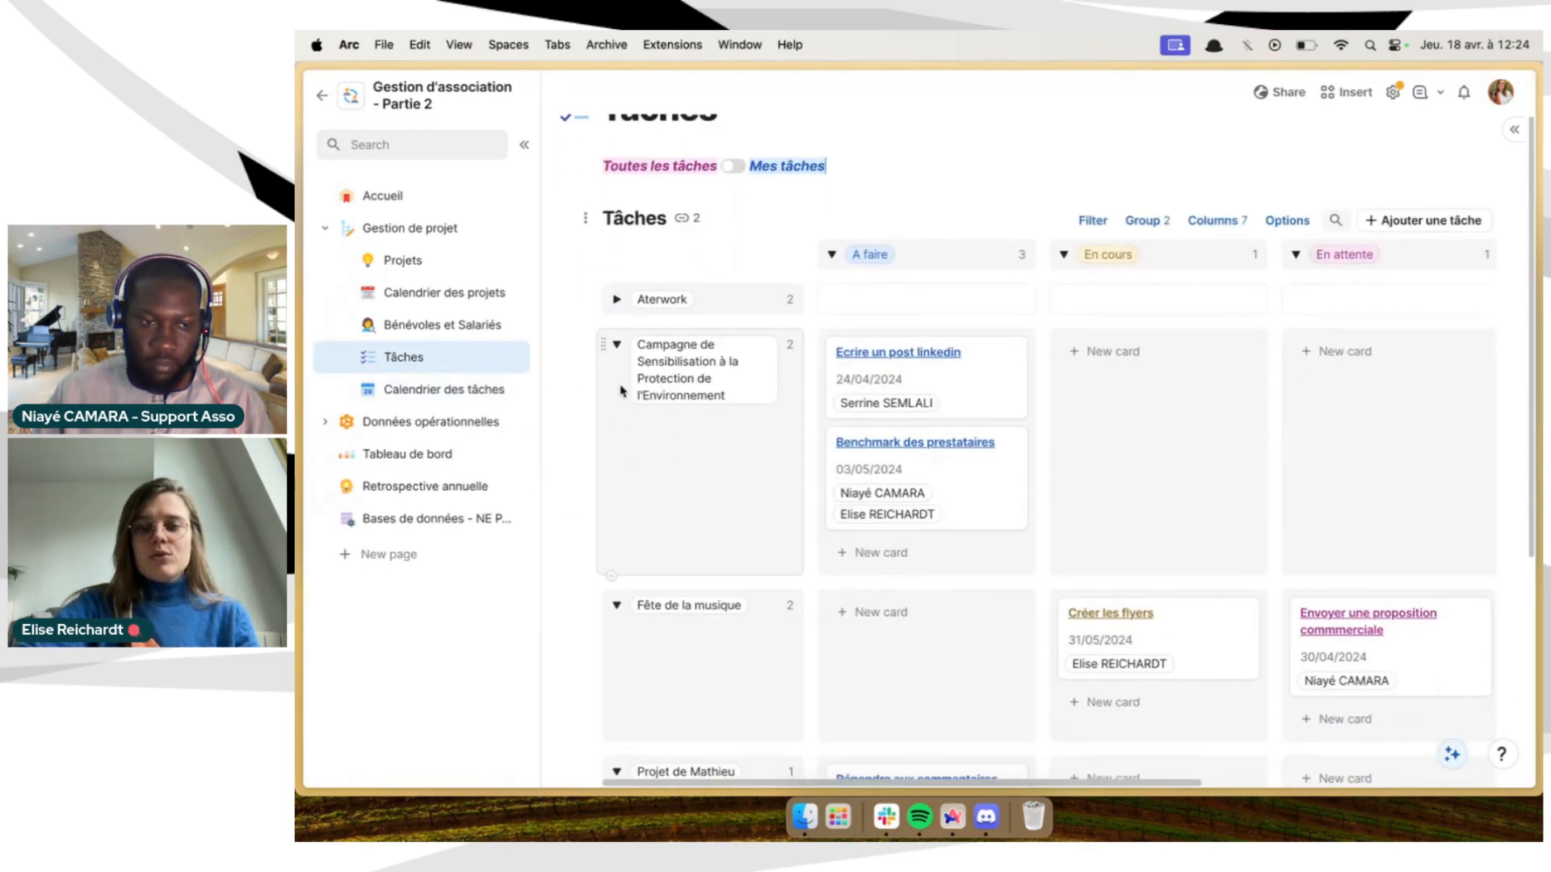
scroll(779, 436, "right", 2)
scroll(779, 436, "down", 1)
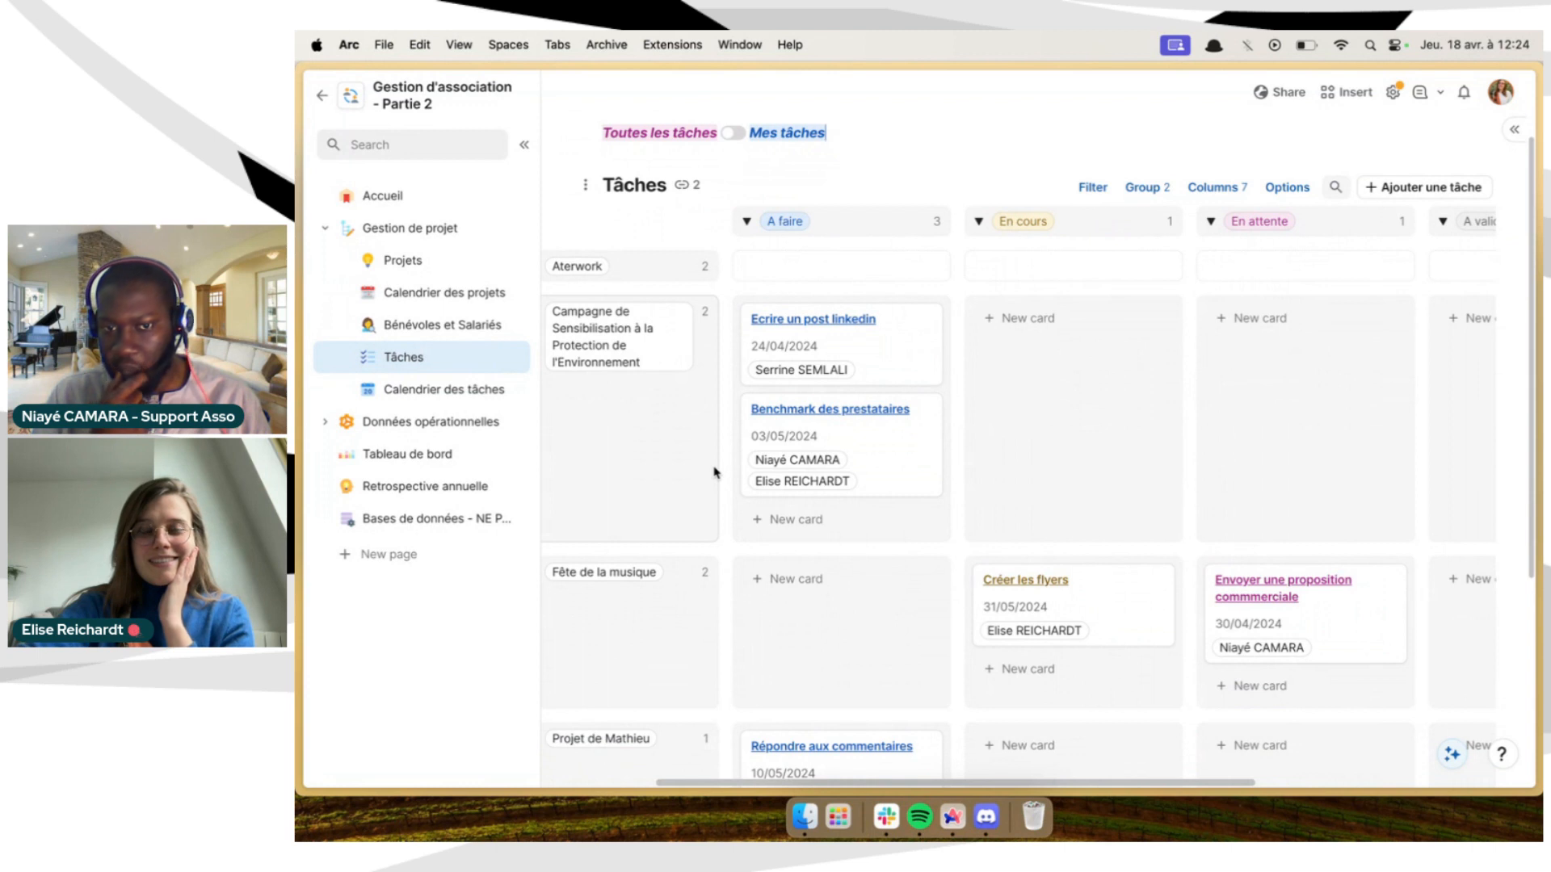
scroll(714, 472, "down", 1)
scroll(714, 472, "left", 2)
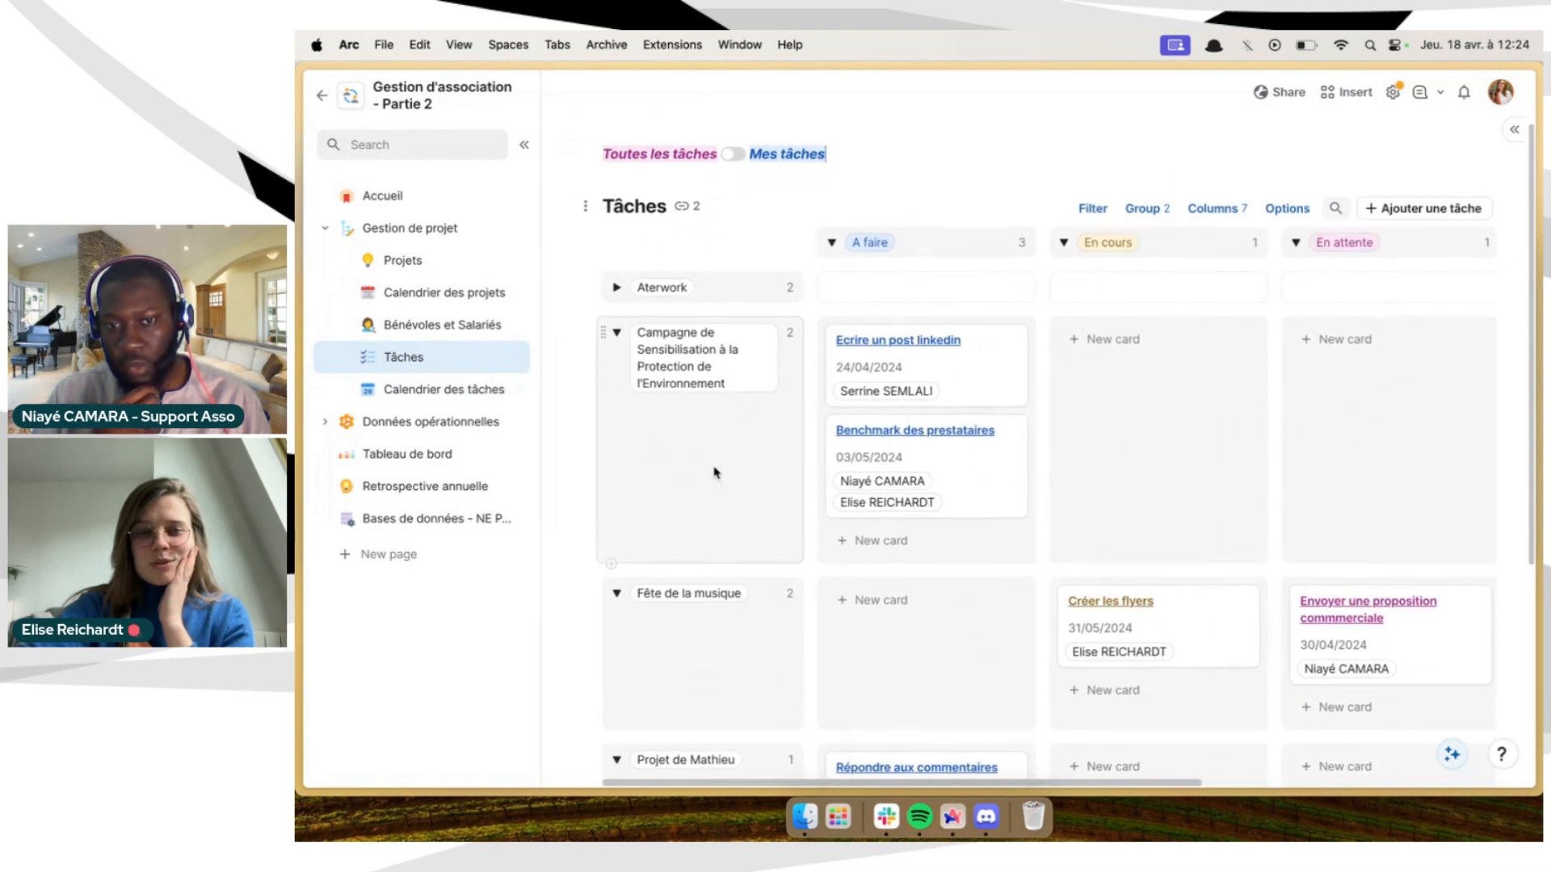
scroll(714, 472, "up", 2)
scroll(714, 472, "right", 1)
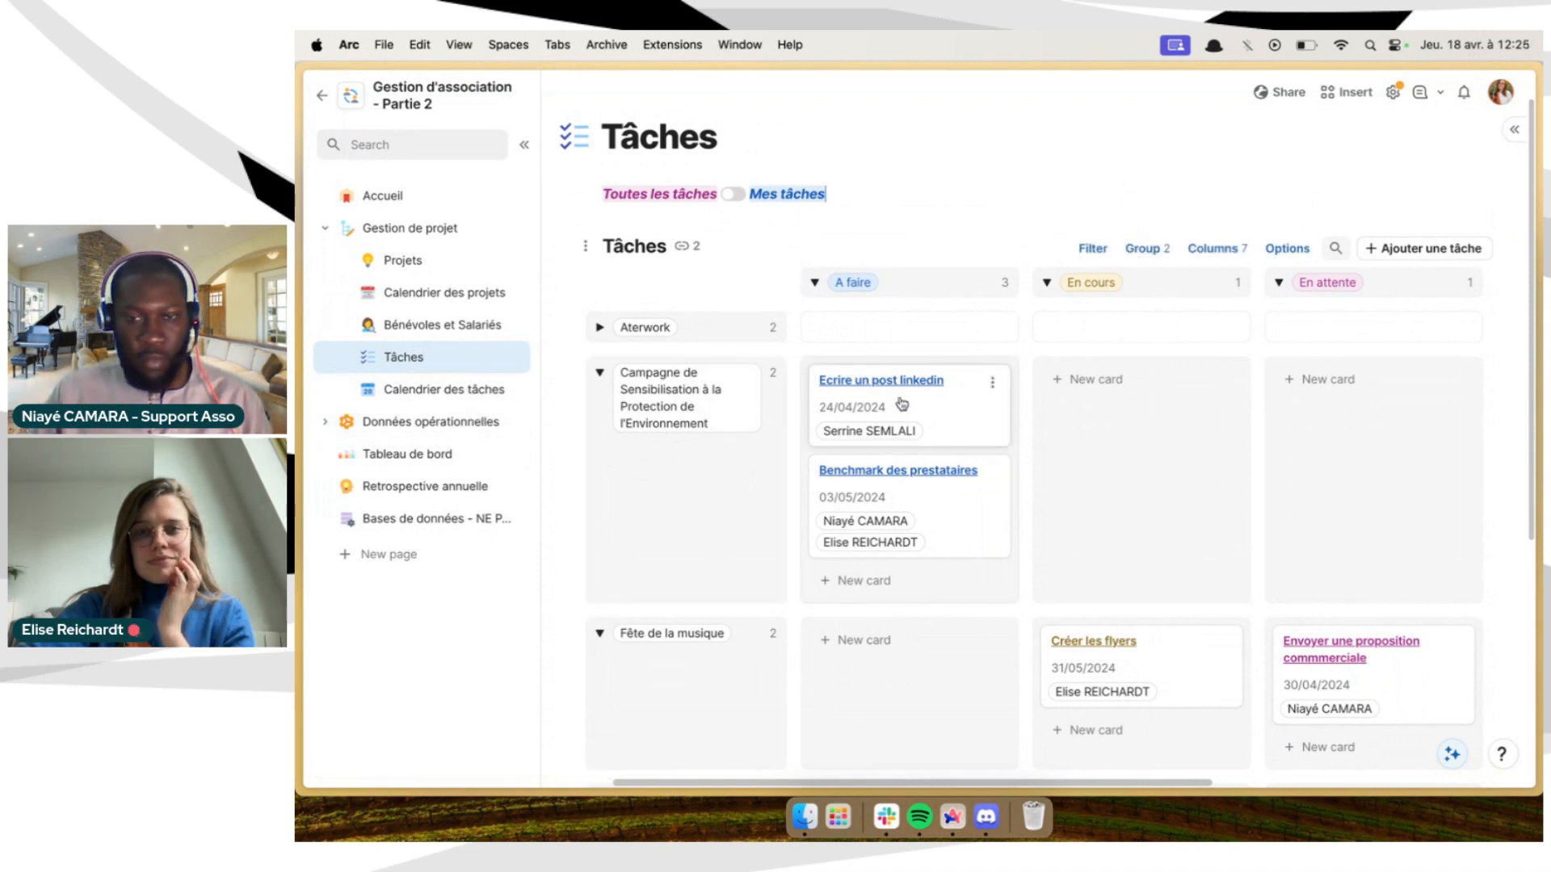
Open the Ecrire un post linkedin card, review its fields and attachment, and close it
scroll(835, 492, "down", 1)
left_click(960, 394)
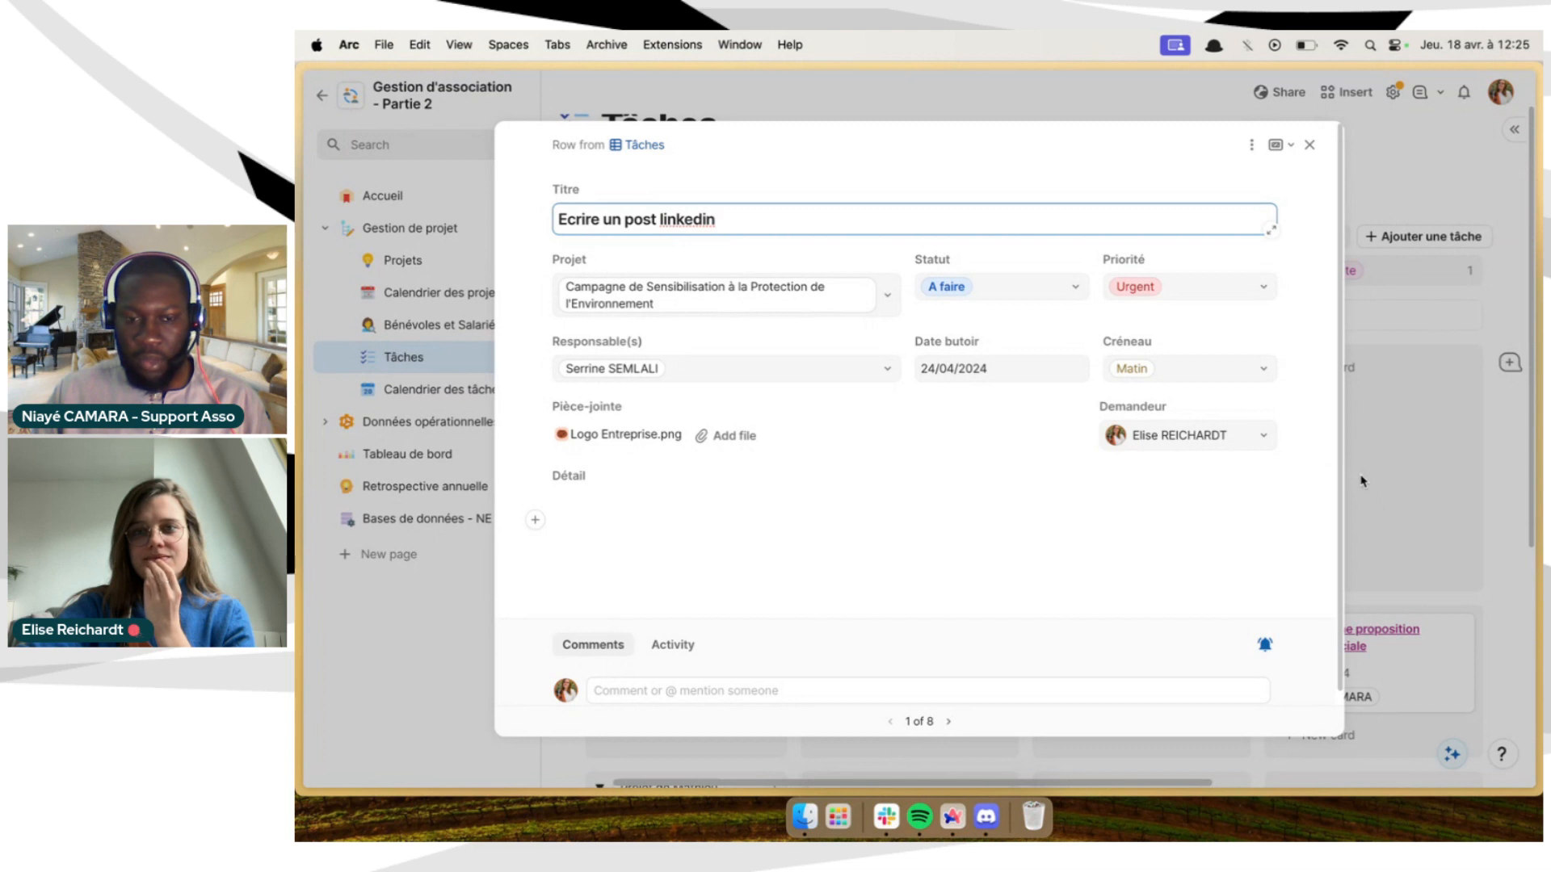
left_click(1362, 482)
Move the Ecrire un post linkedin card from A faire to En cours within its project group
scroll(1153, 519, "down", 1)
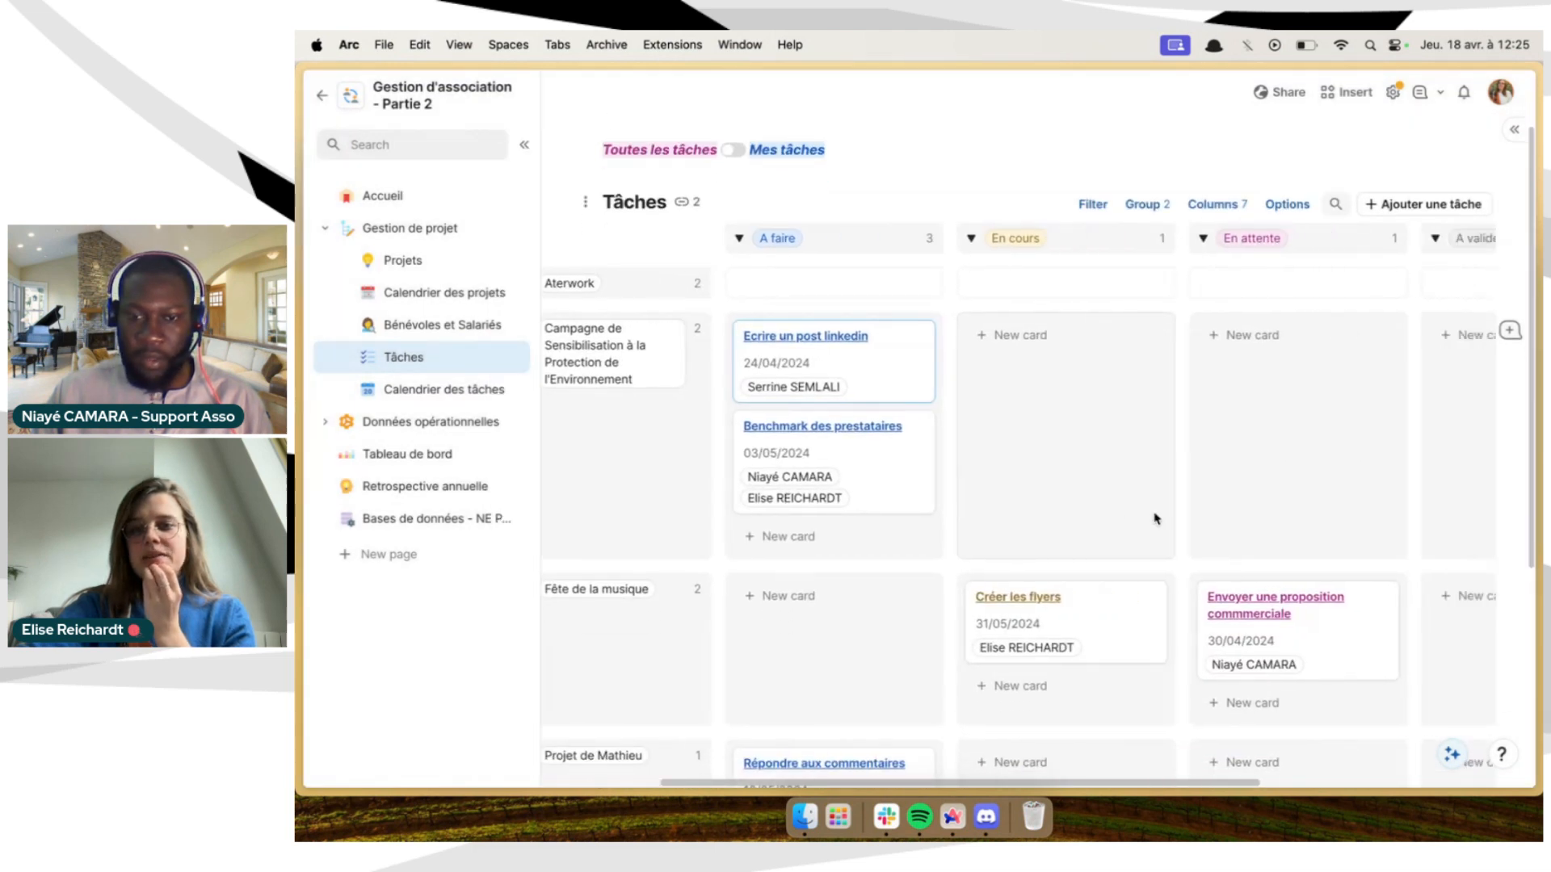
scroll(1155, 521, "right", 2)
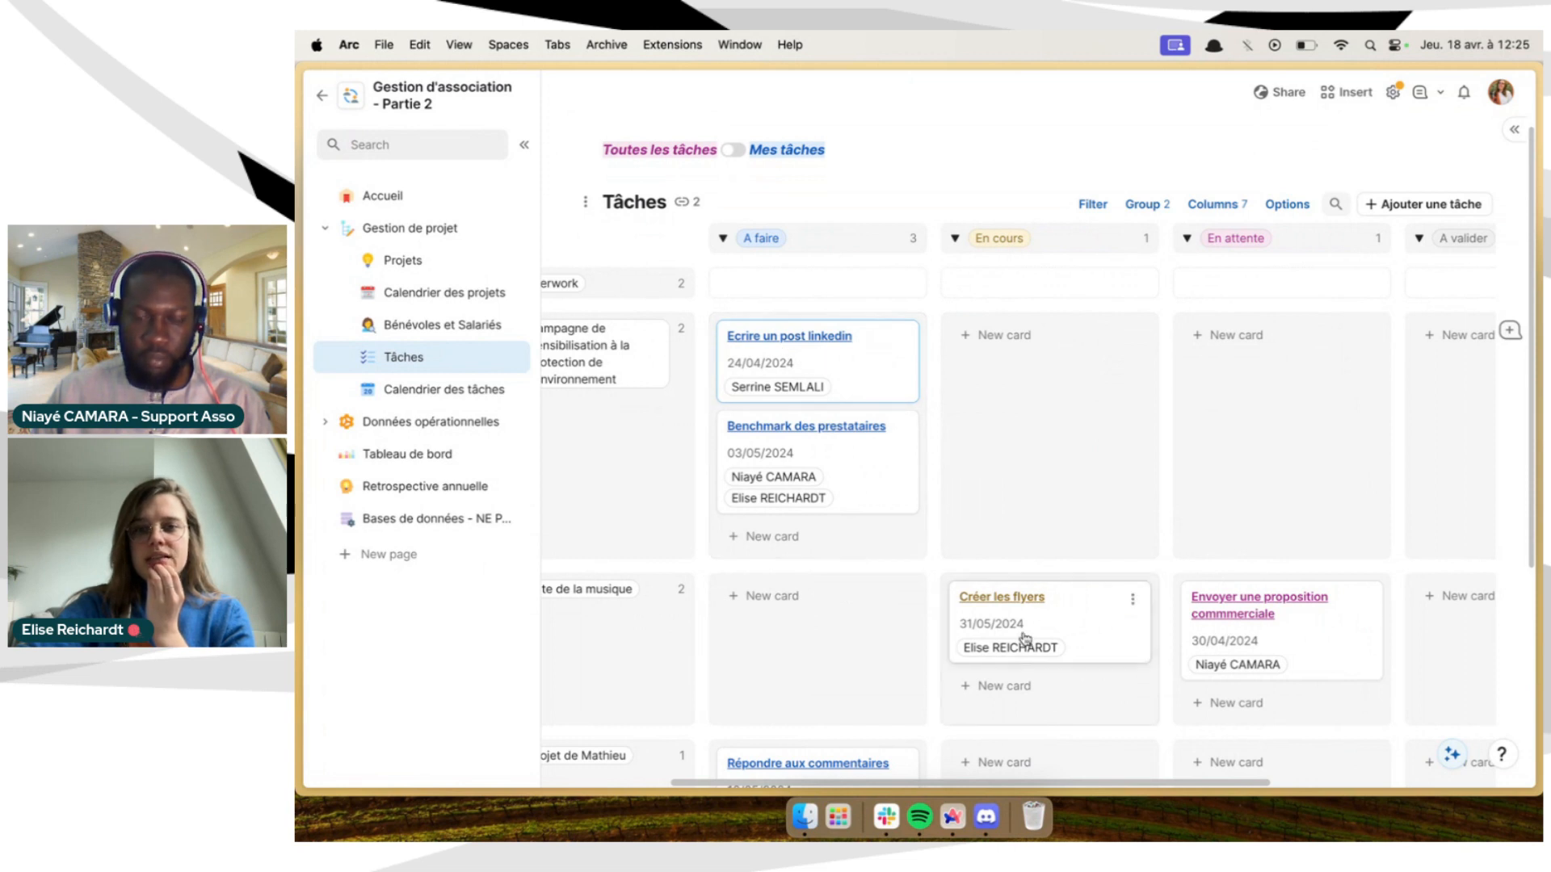
scroll(1020, 638, "down", 3)
left_click_drag(849, 262, 1066, 266)
scroll(858, 335, "up", 2)
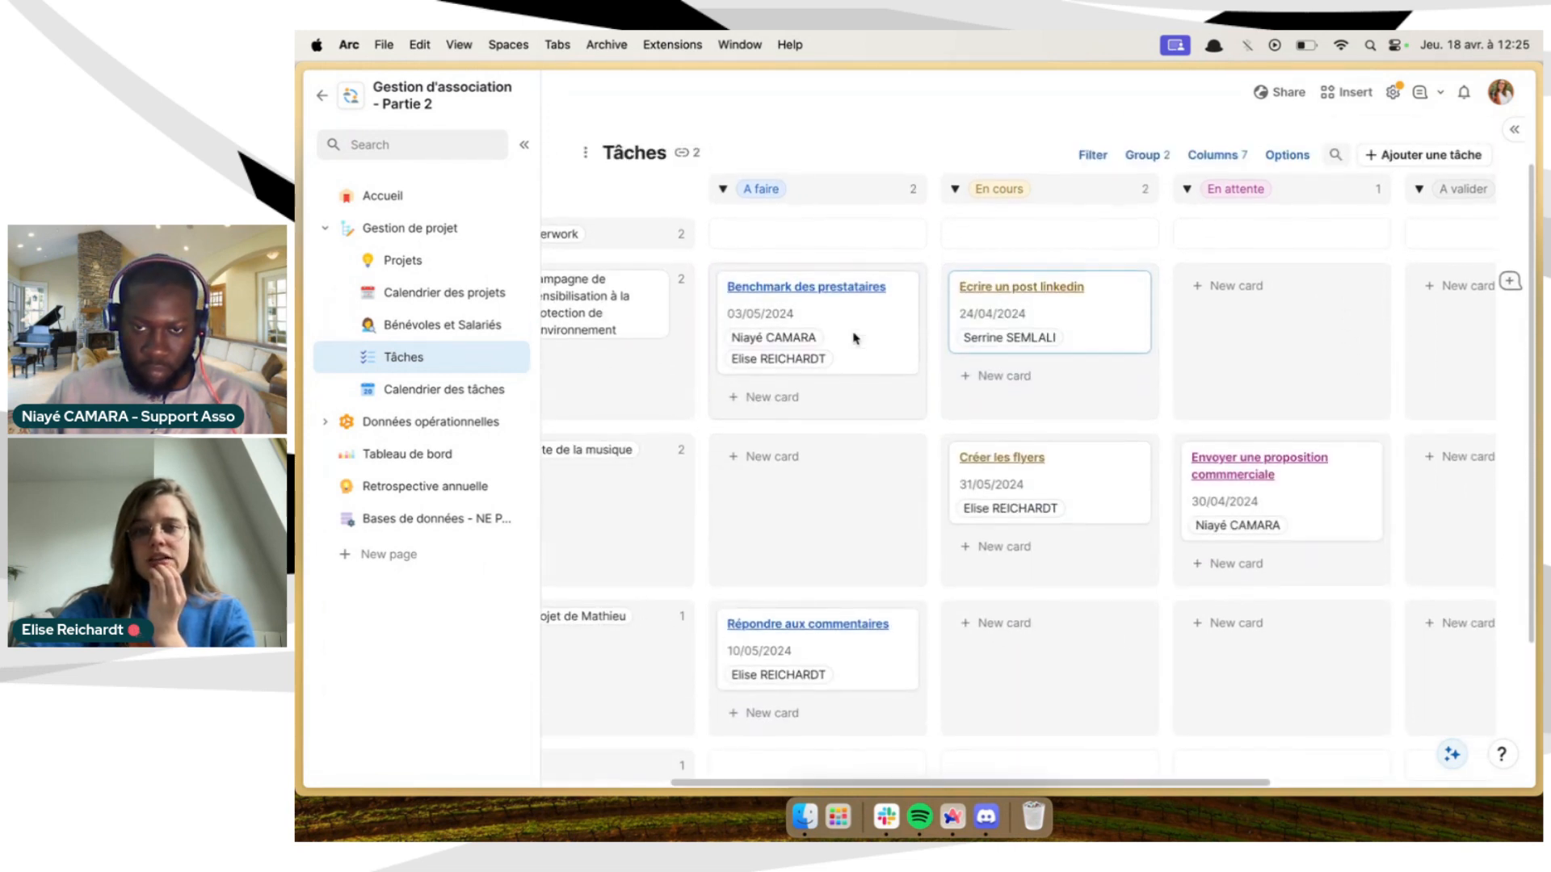
Examine the conditional format rules that colour the Tâches cards by Statut, and close the table's options
scroll(869, 395, "right", 2)
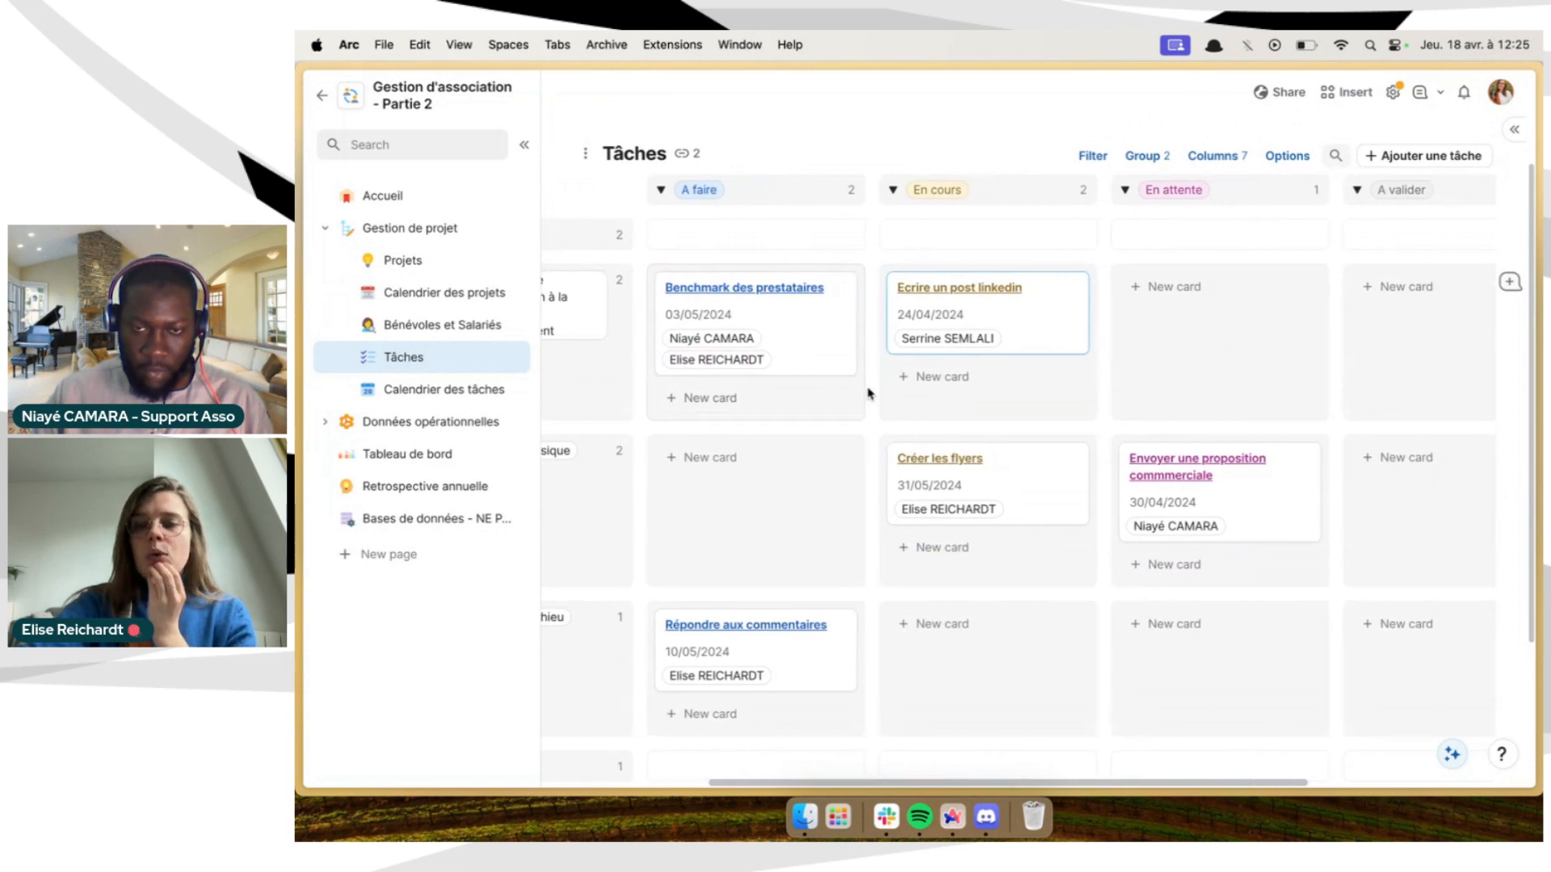
scroll(869, 395, "left", 5)
scroll(869, 395, "up", 1)
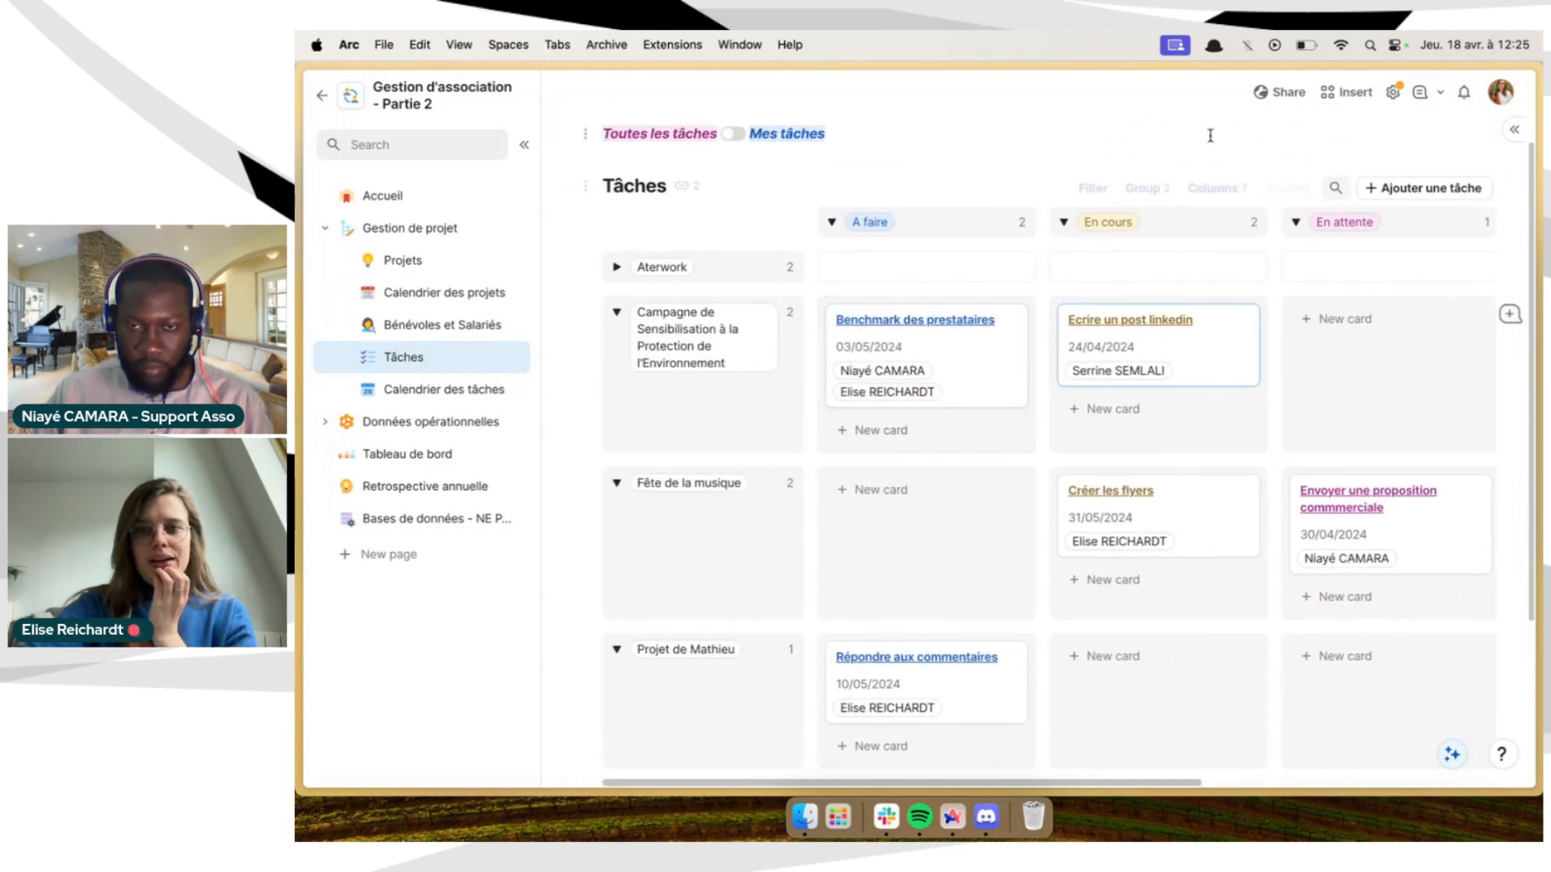
left_click(1286, 186)
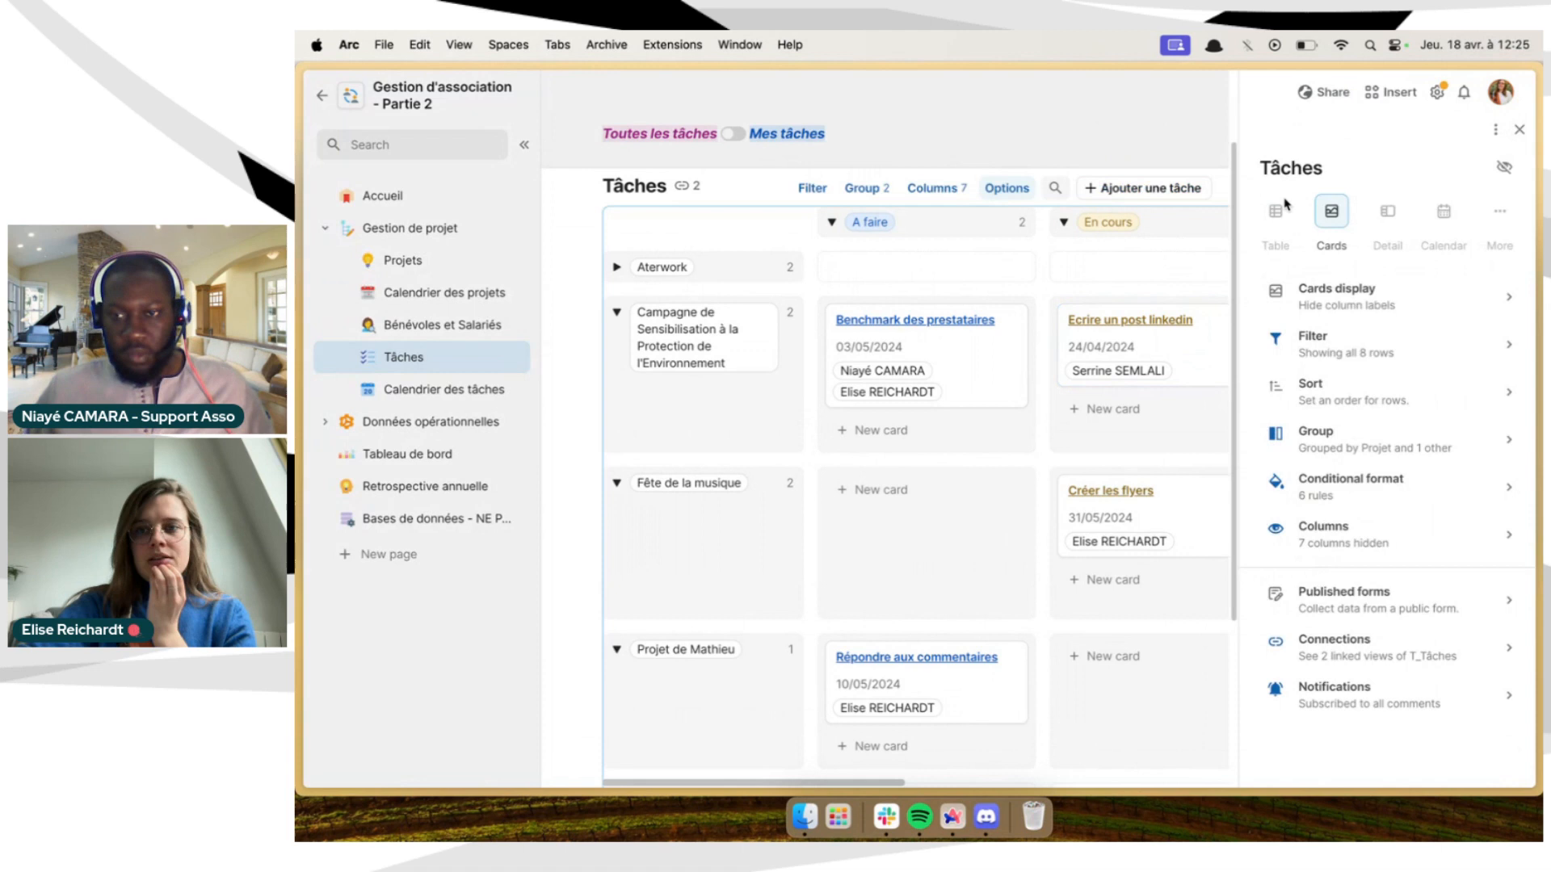
left_click(1329, 488)
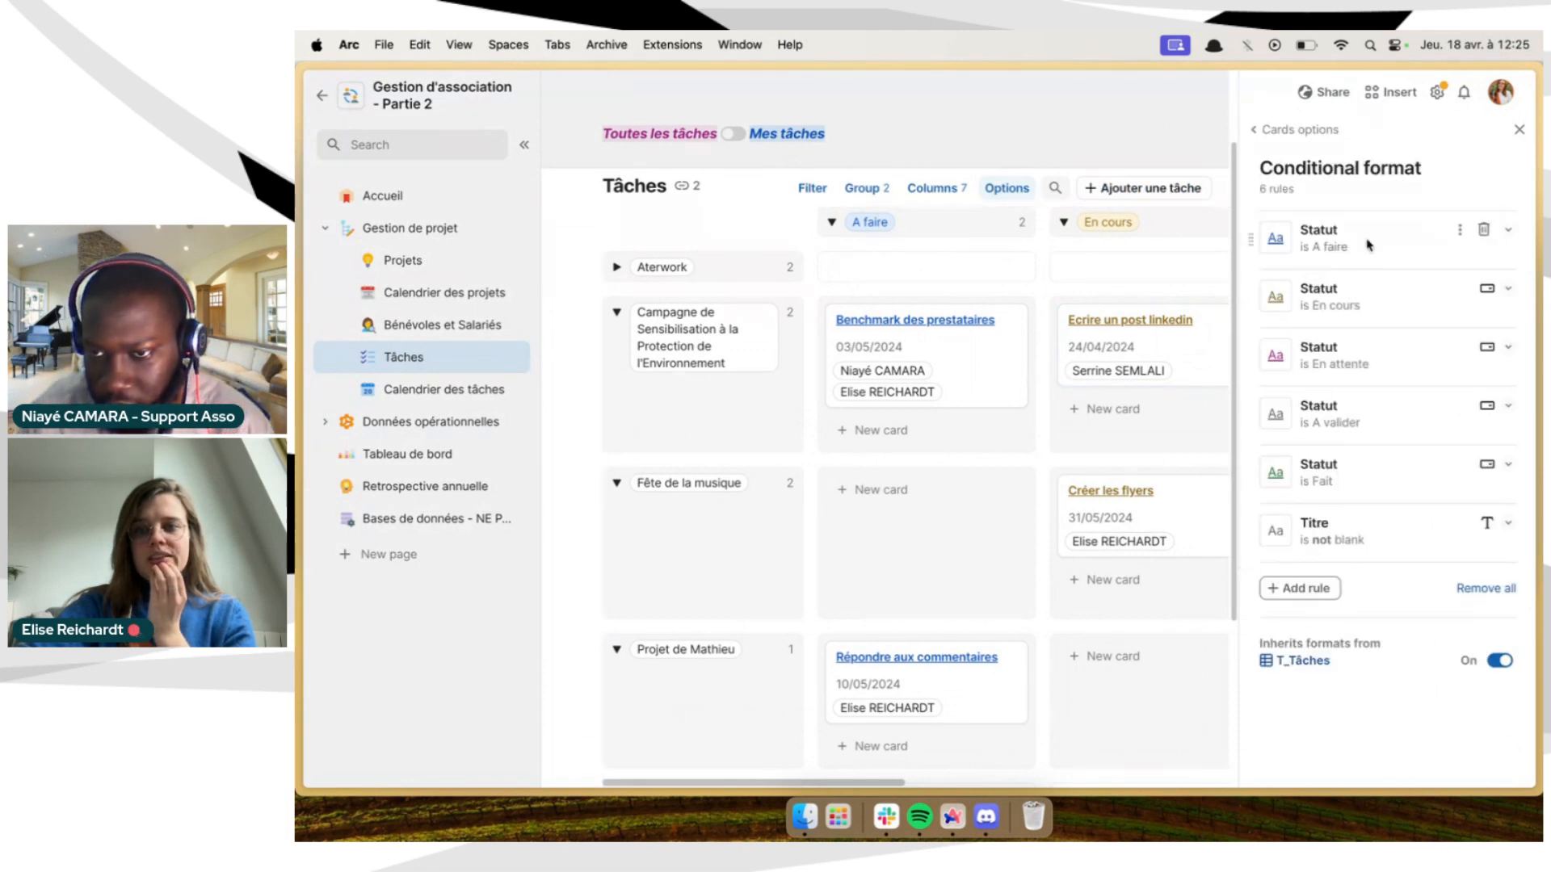
left_click(1519, 131)
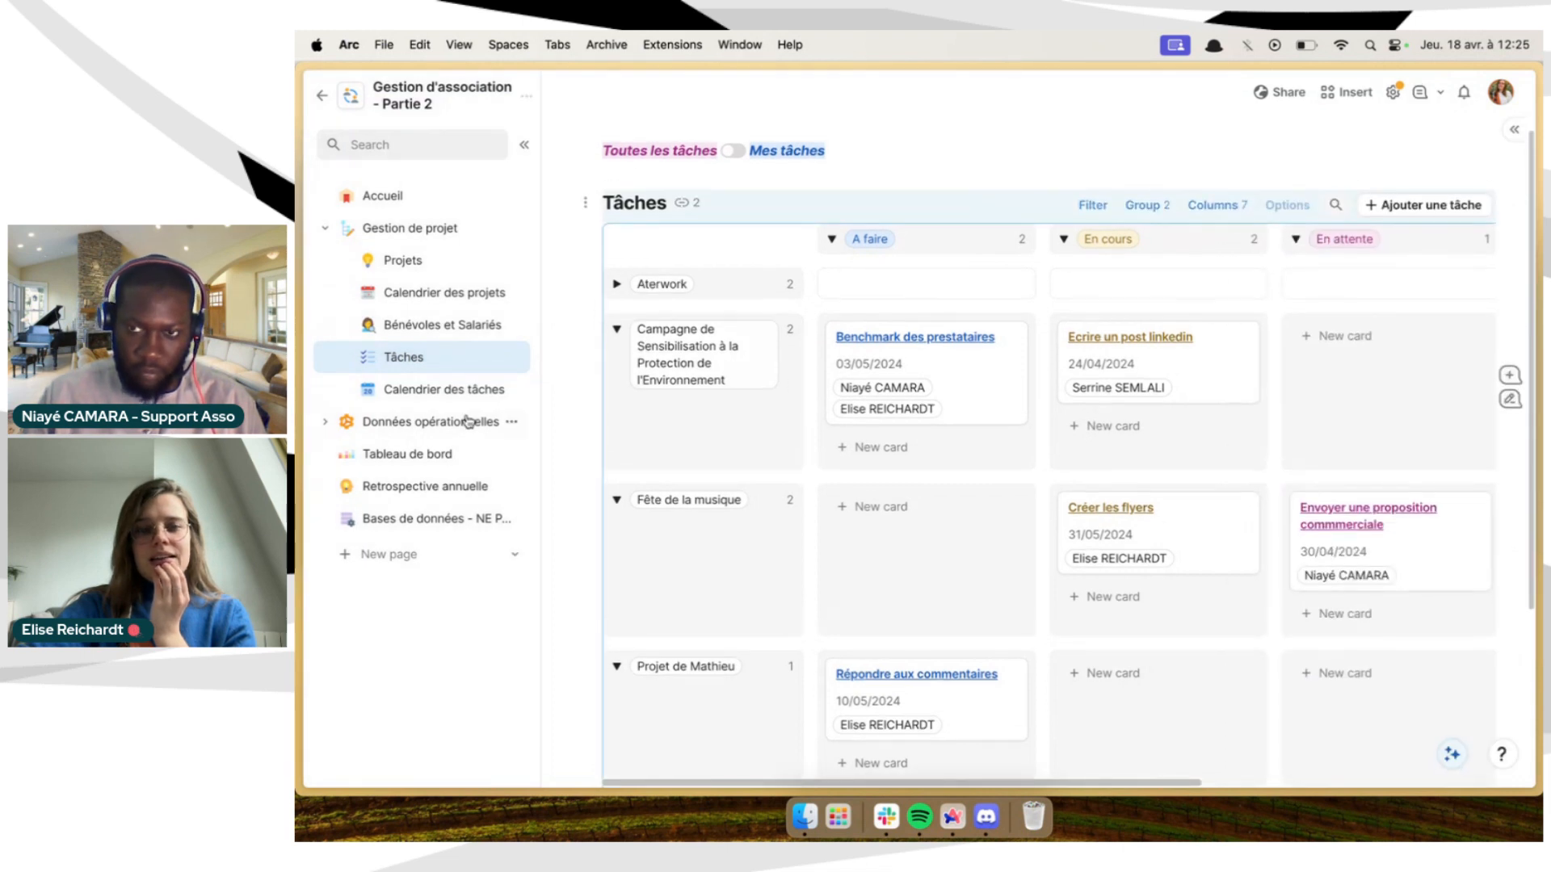
Return to the template's Accueil page
left_click(425, 202)
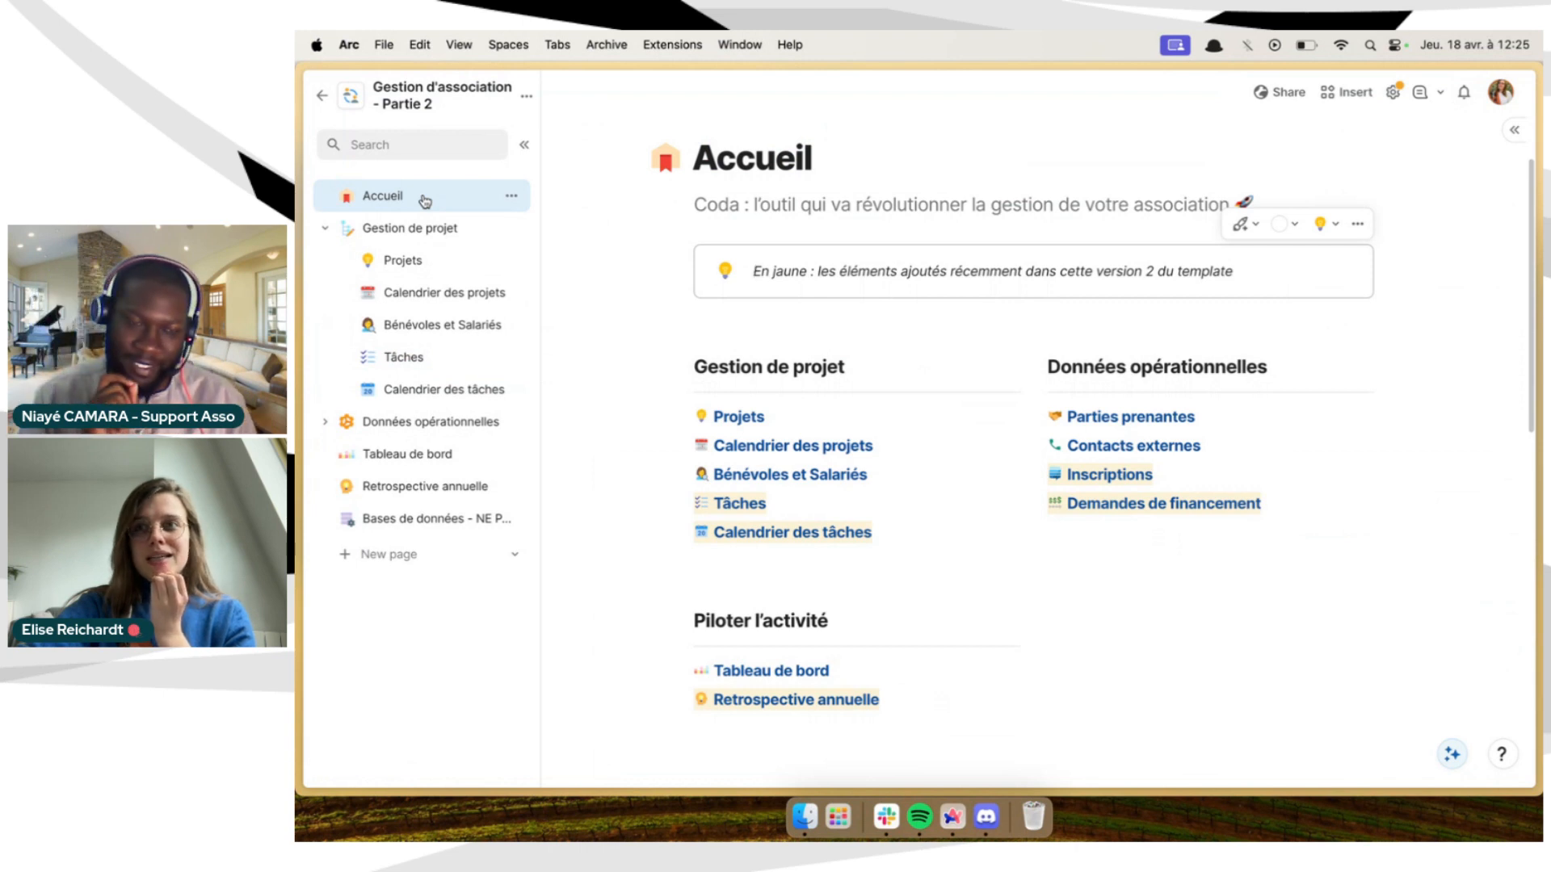
Go to the Tâches page and open the Benchmark des prestataires card in the A faire column
left_click(429, 365)
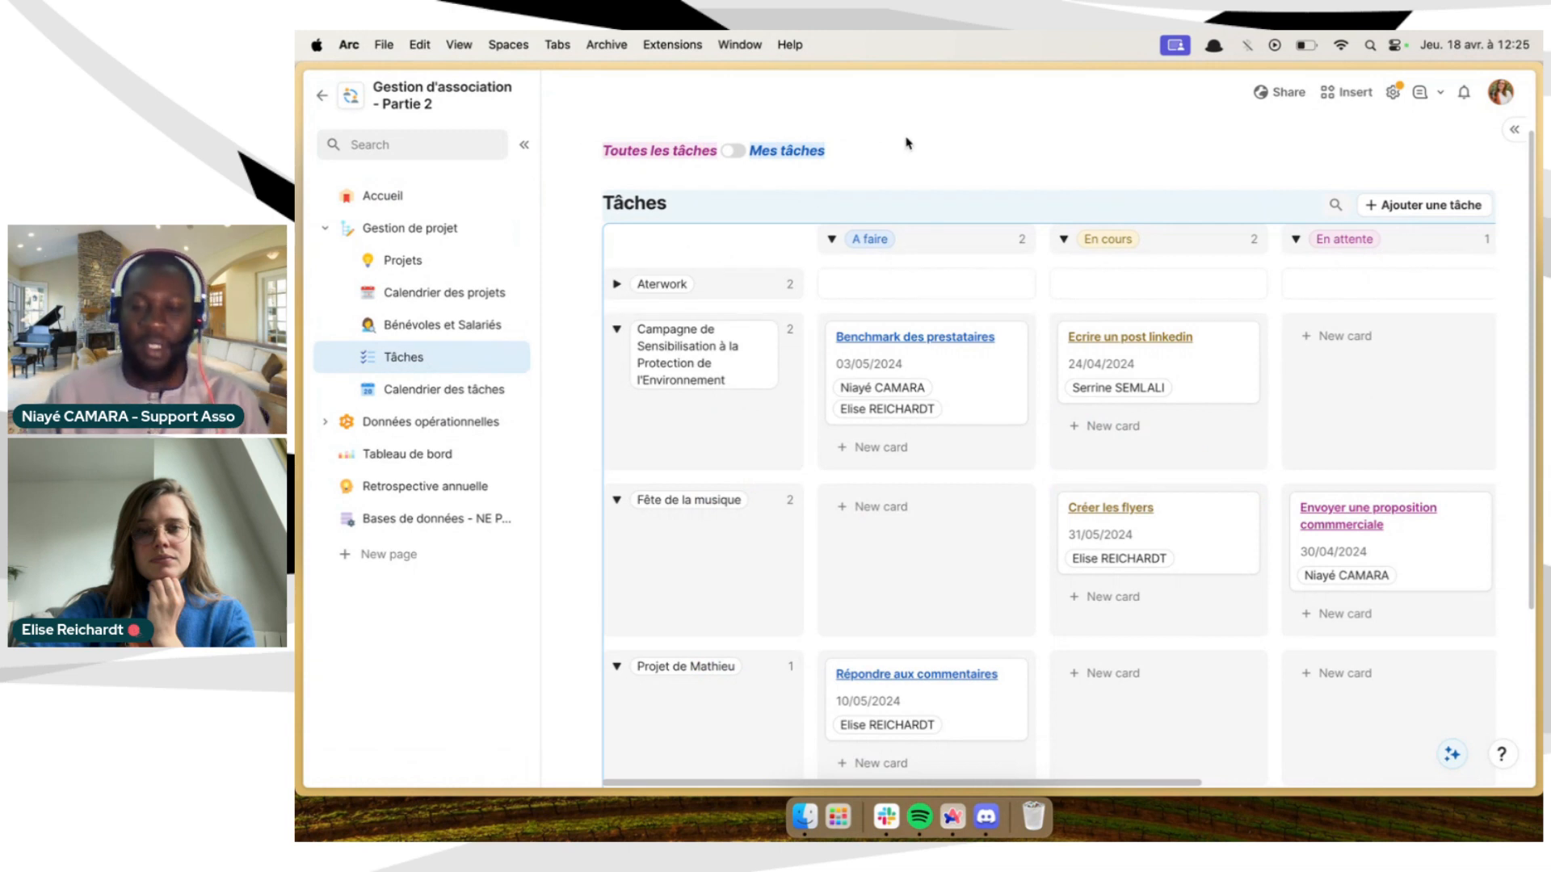
scroll(616, 567, "down", 2)
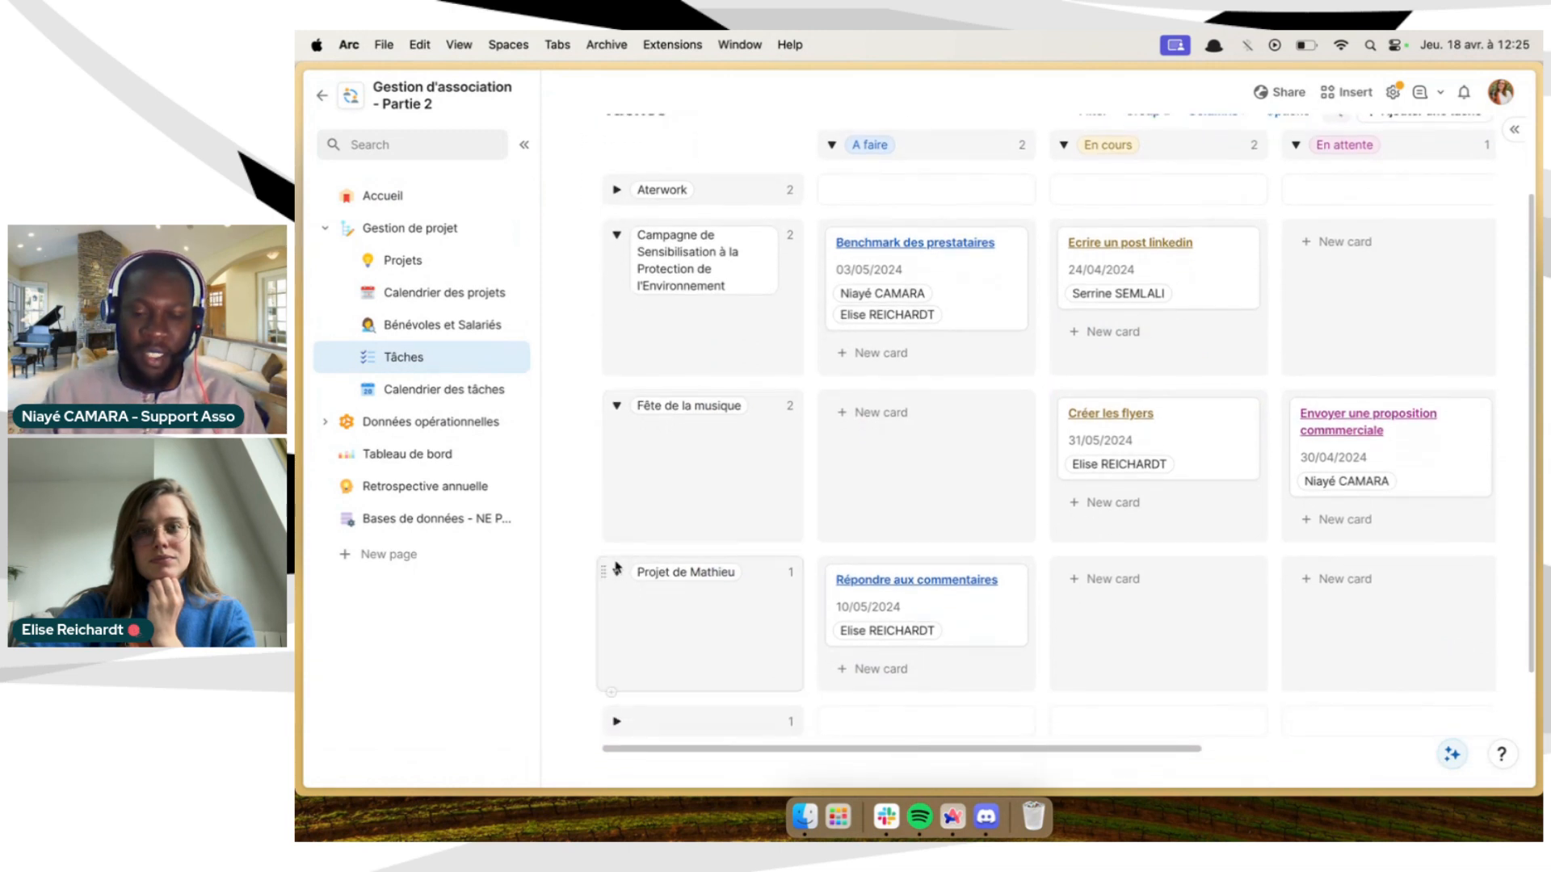
left_click(994, 293)
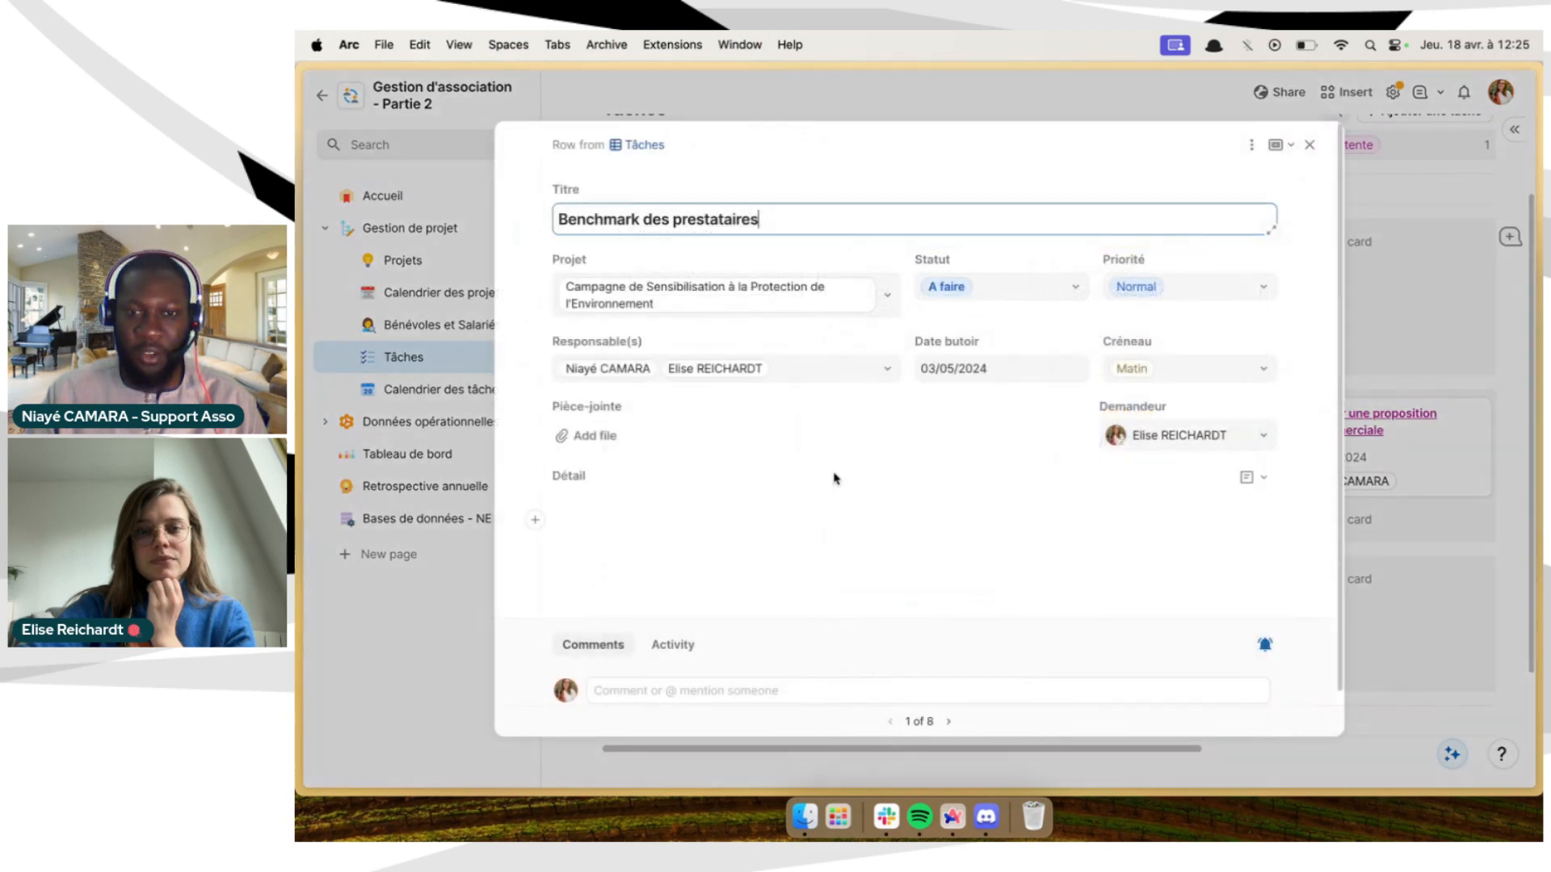
Post the comment "C'est en cours, tu en penses quoi ?" on the card, mentioning a colleague after "C'est en cours,"
left_click(722, 677)
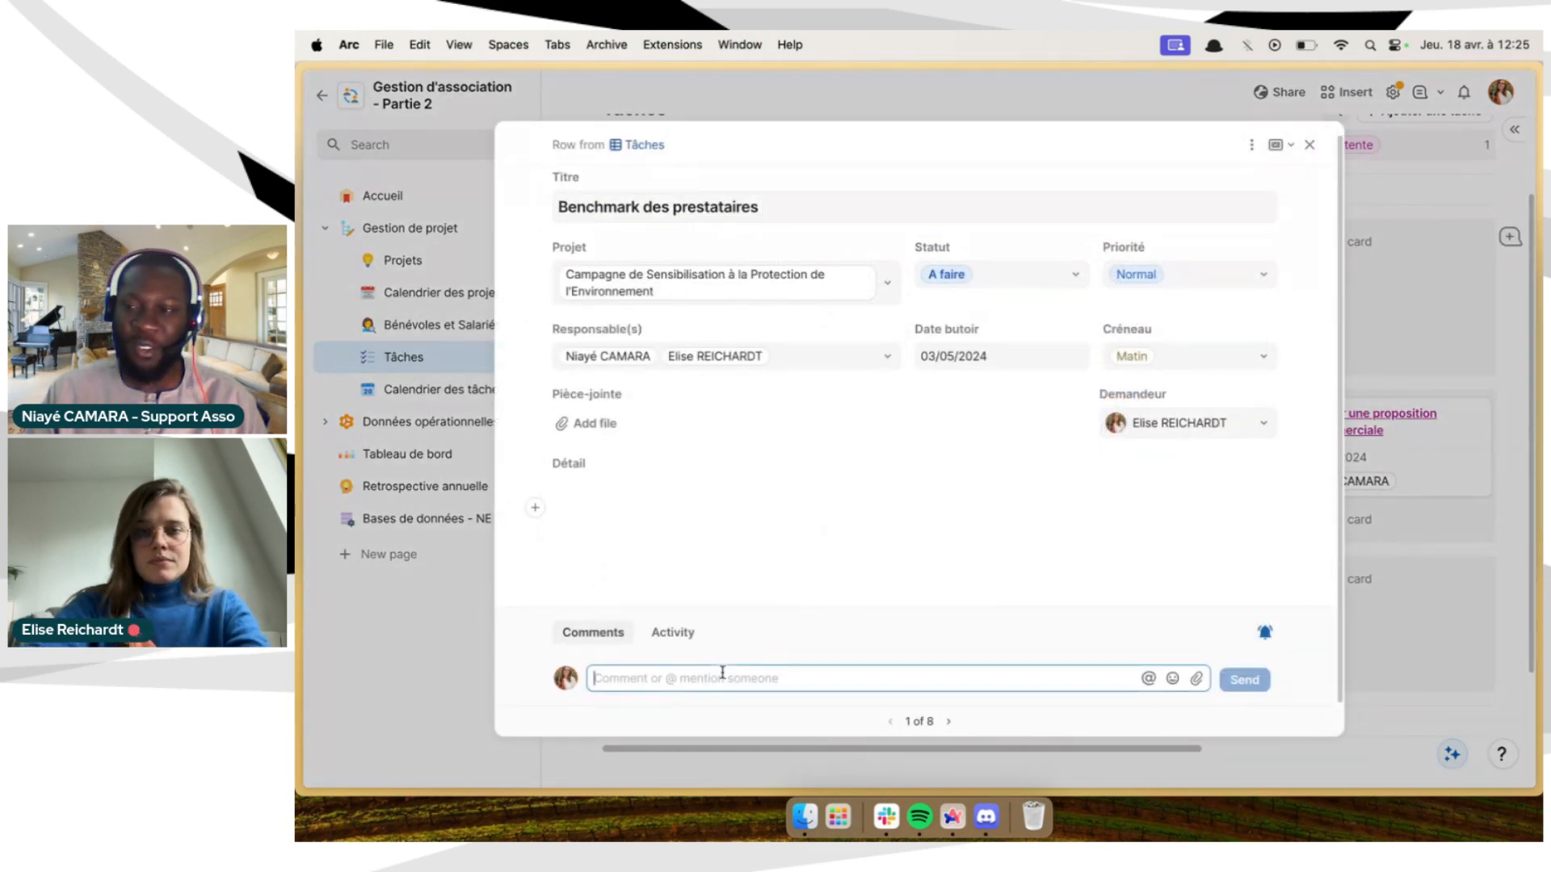
type("C'est ")
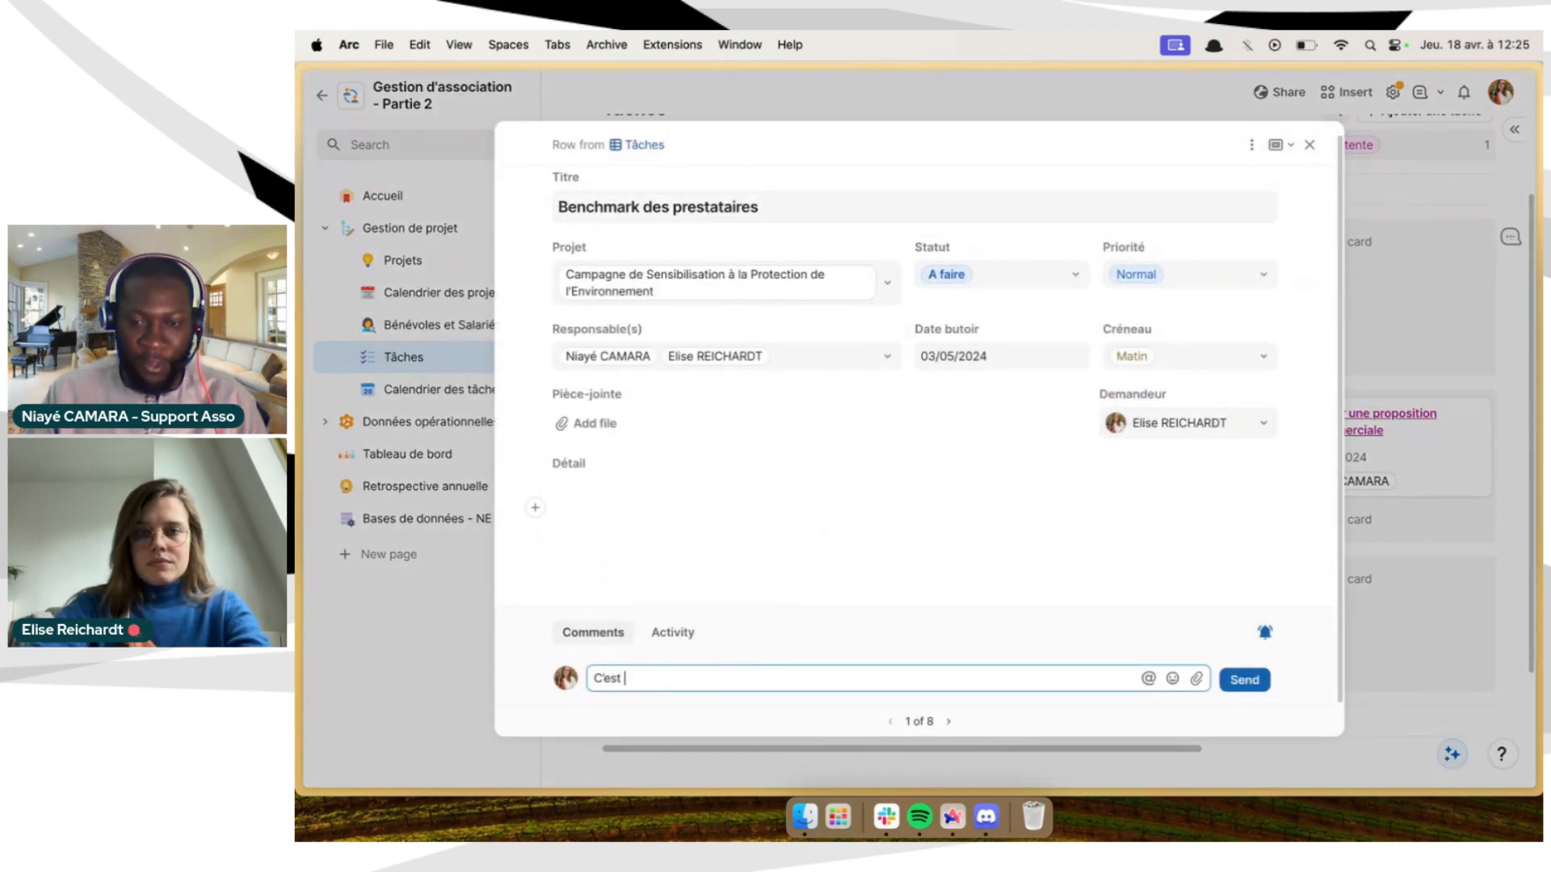
type("enc")
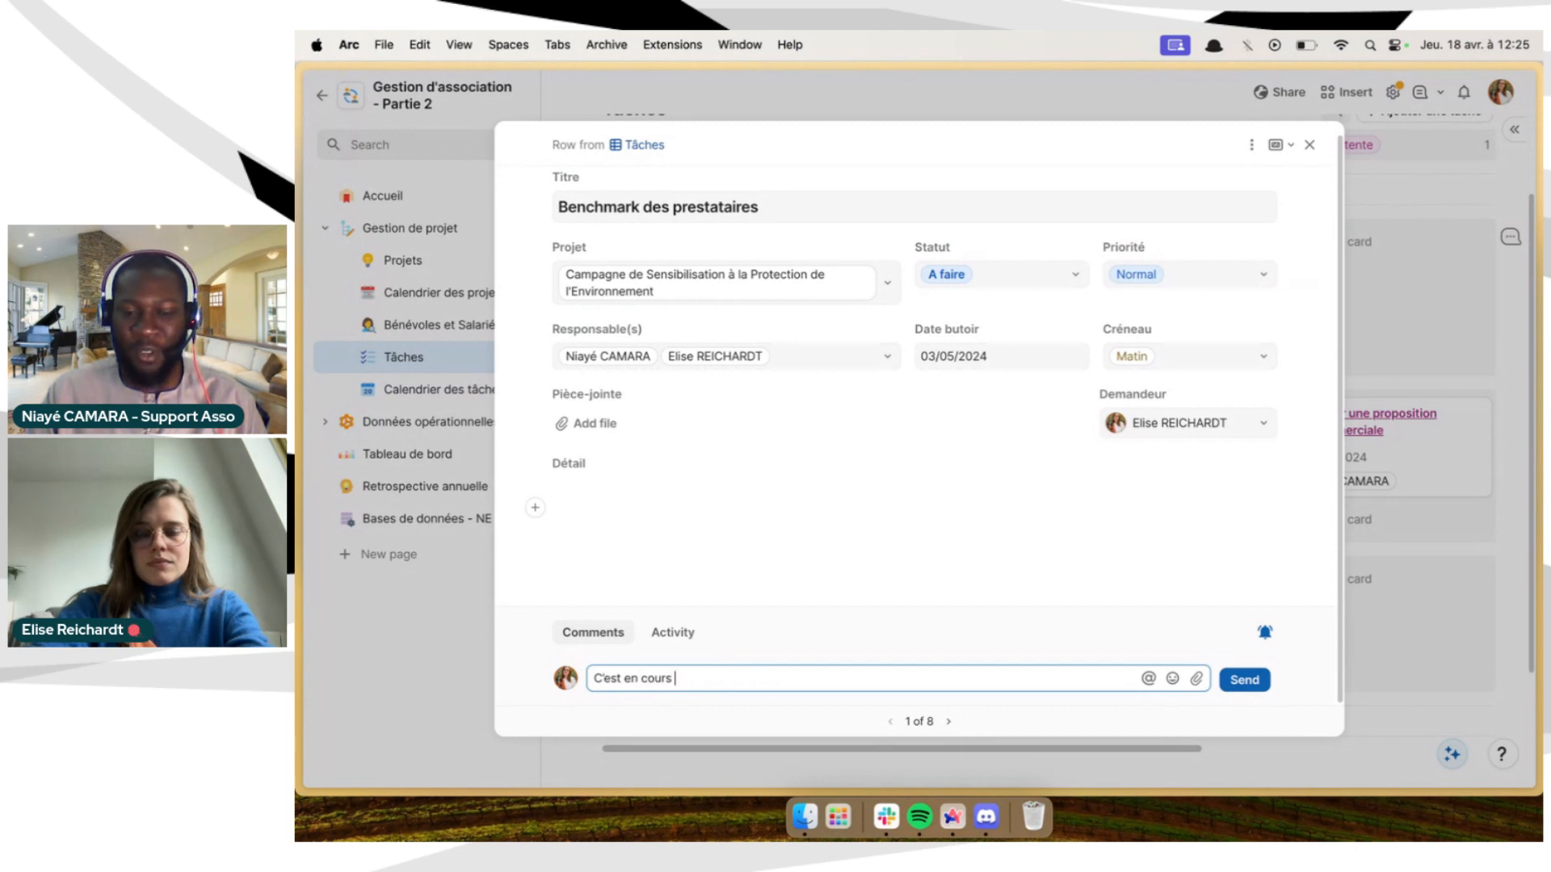
type("ours, &")
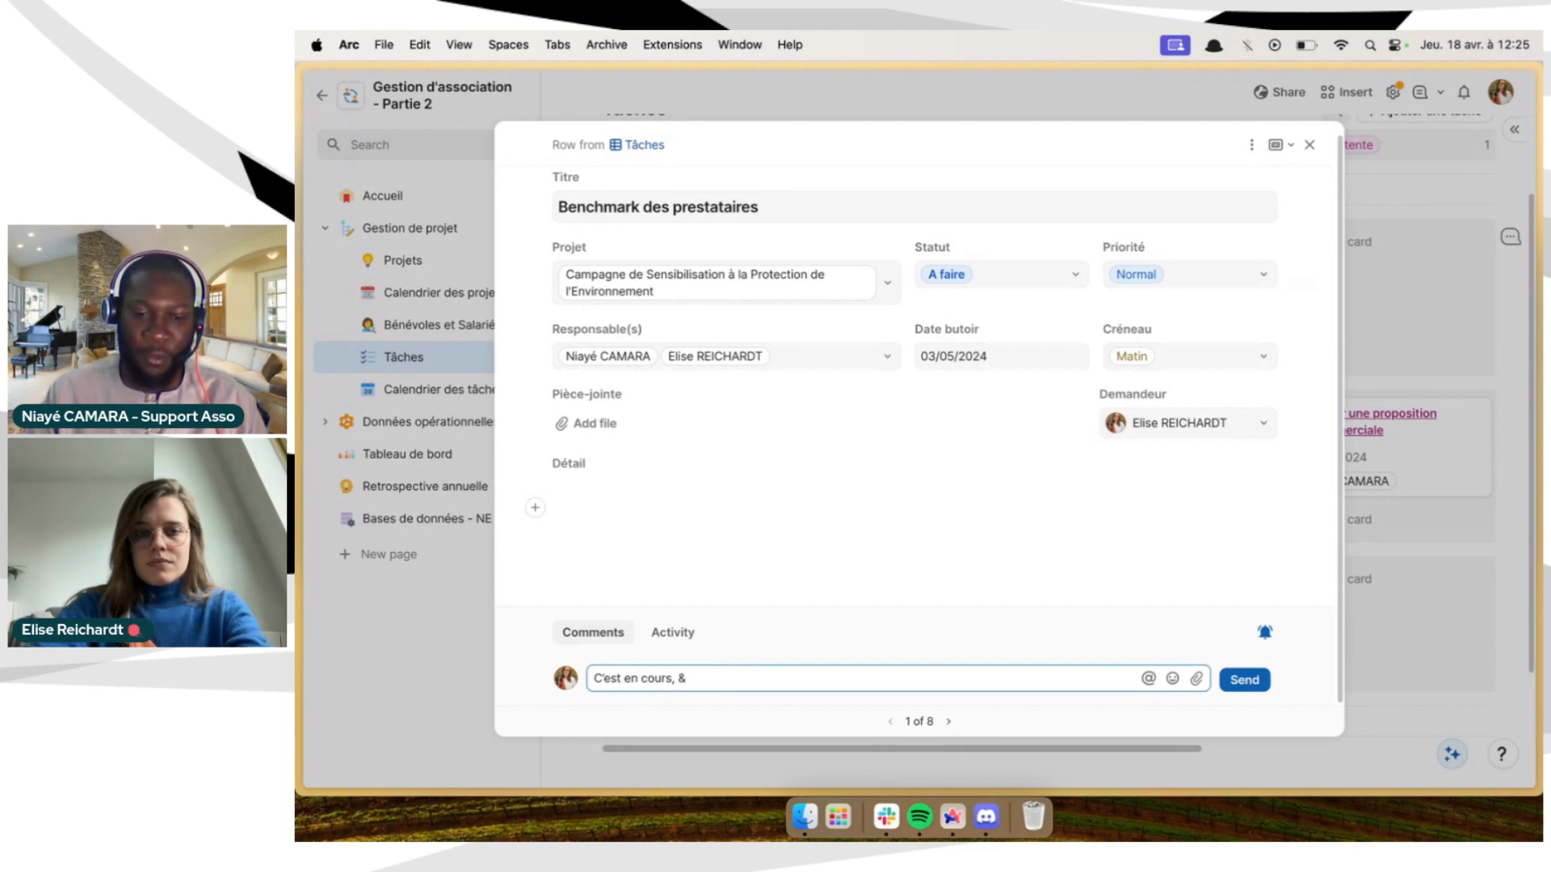
key("BackSpace")
type("@")
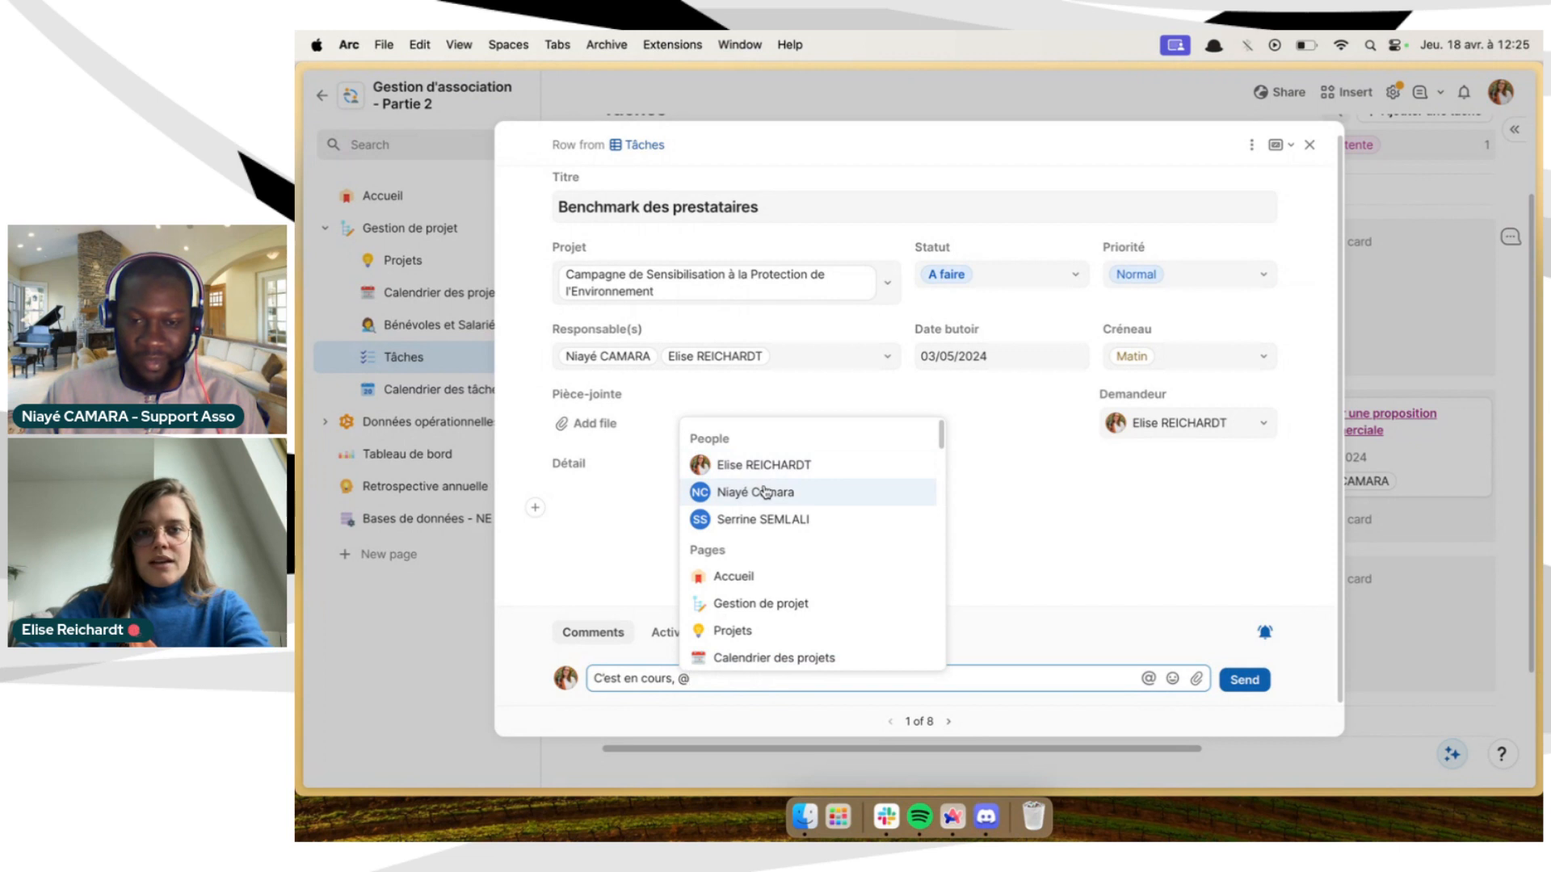
left_click(765, 492)
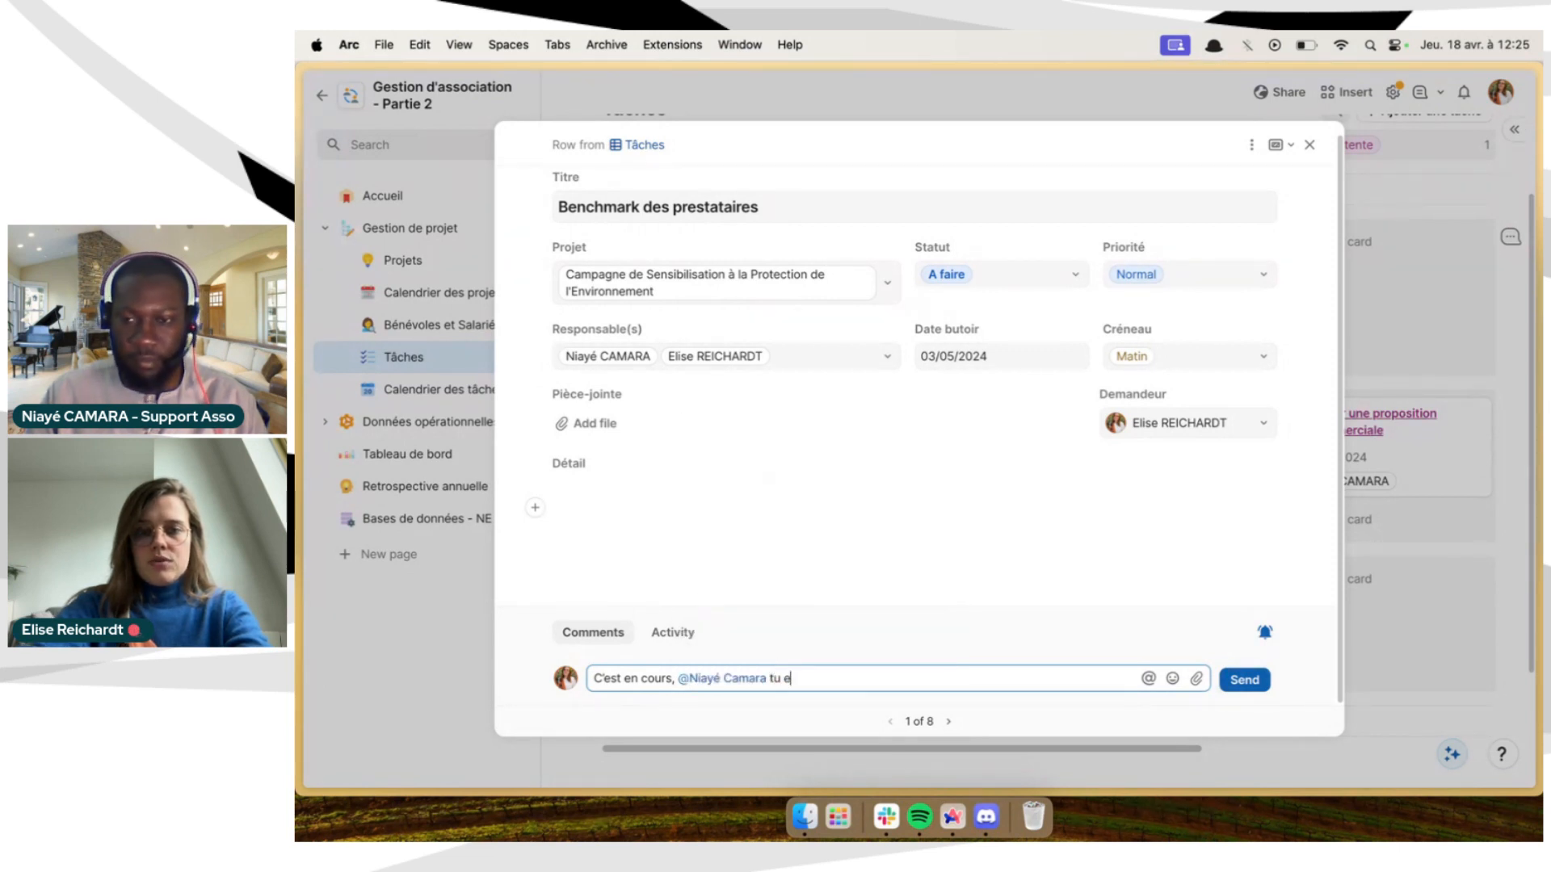
type("?")
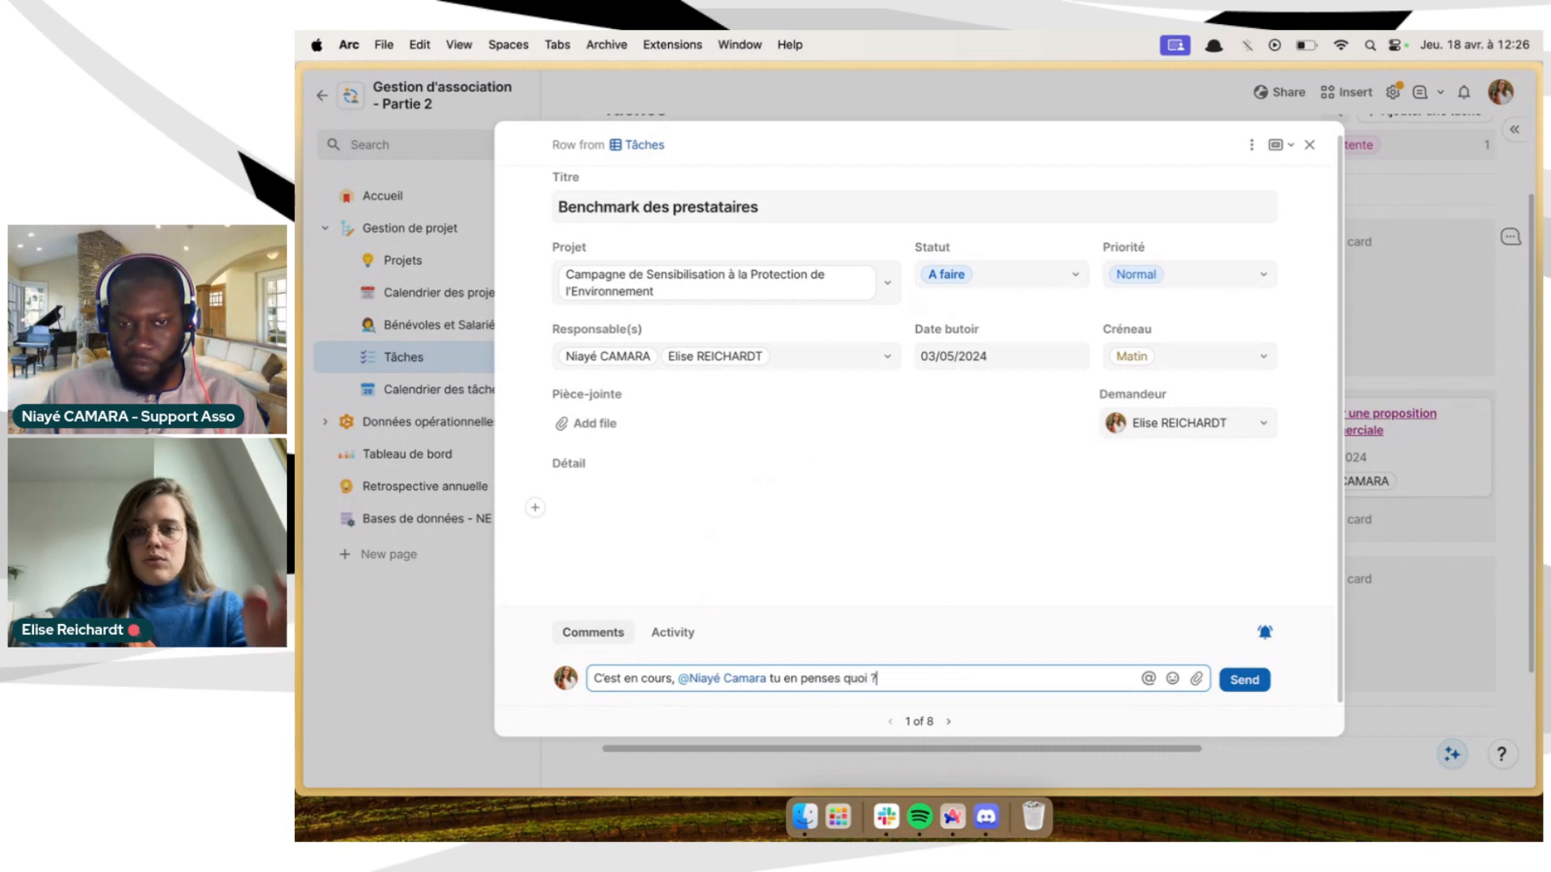
key("Return")
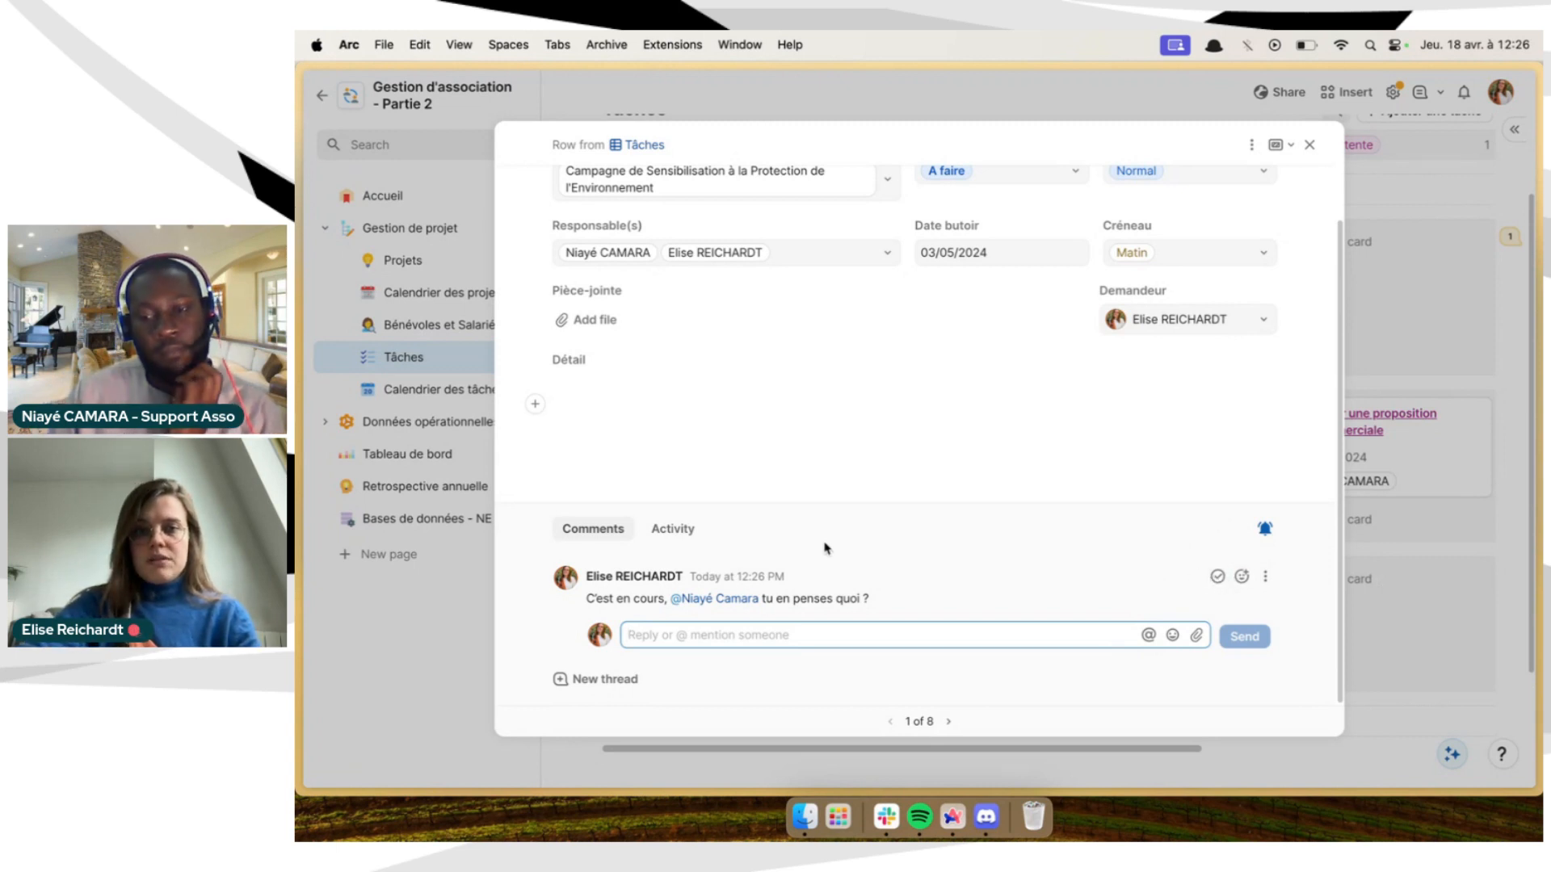
Review the card's activity history, return to its comments, and close the card
left_click(677, 534)
scroll(679, 541, "down", 5)
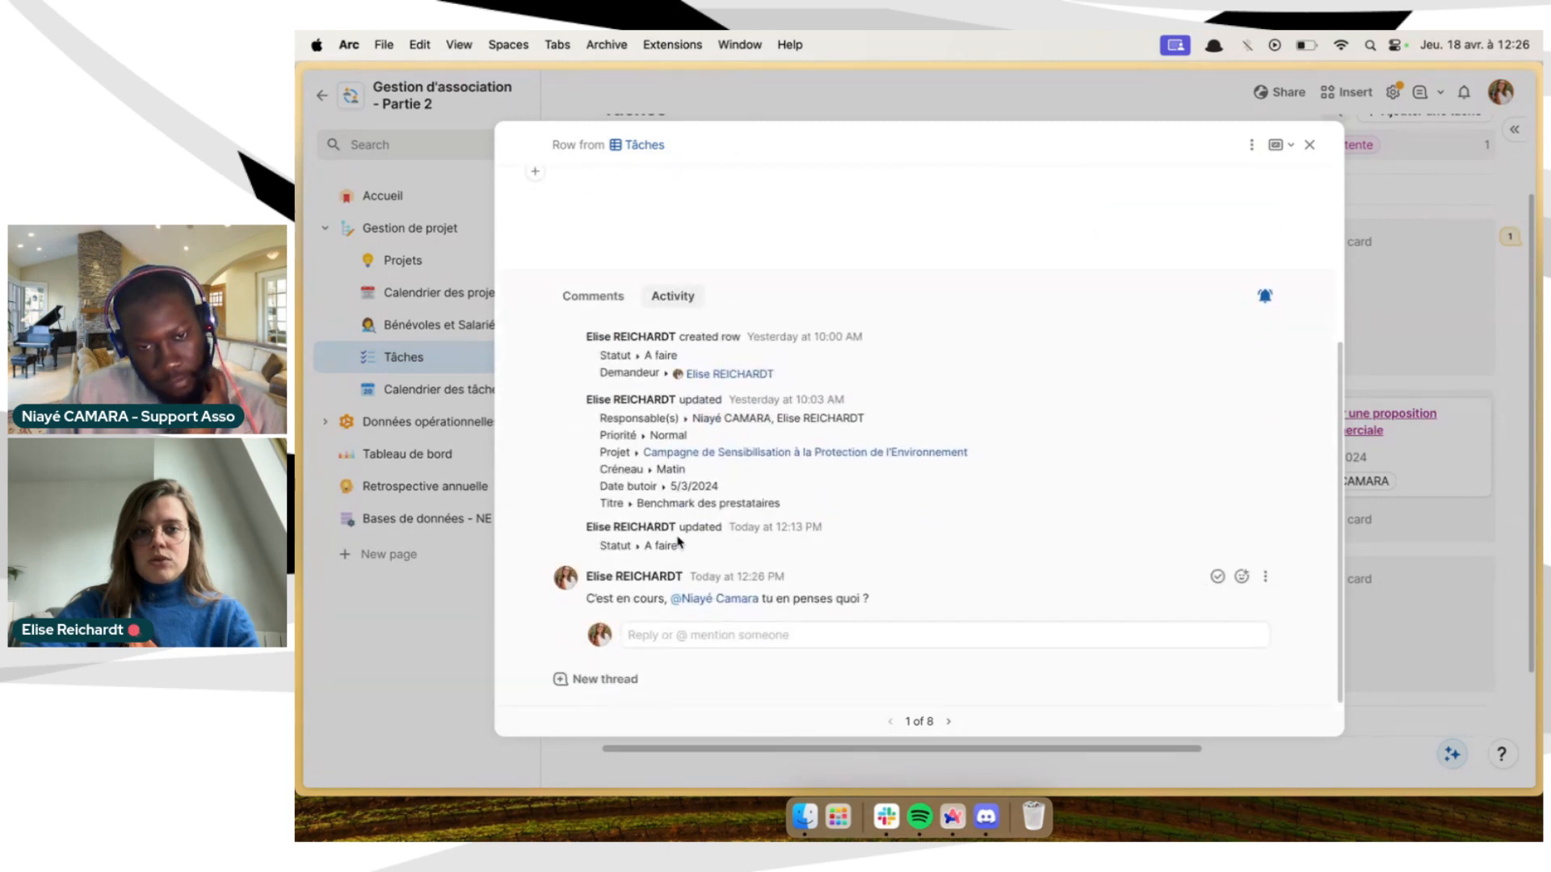
scroll(700, 638, "up", 2)
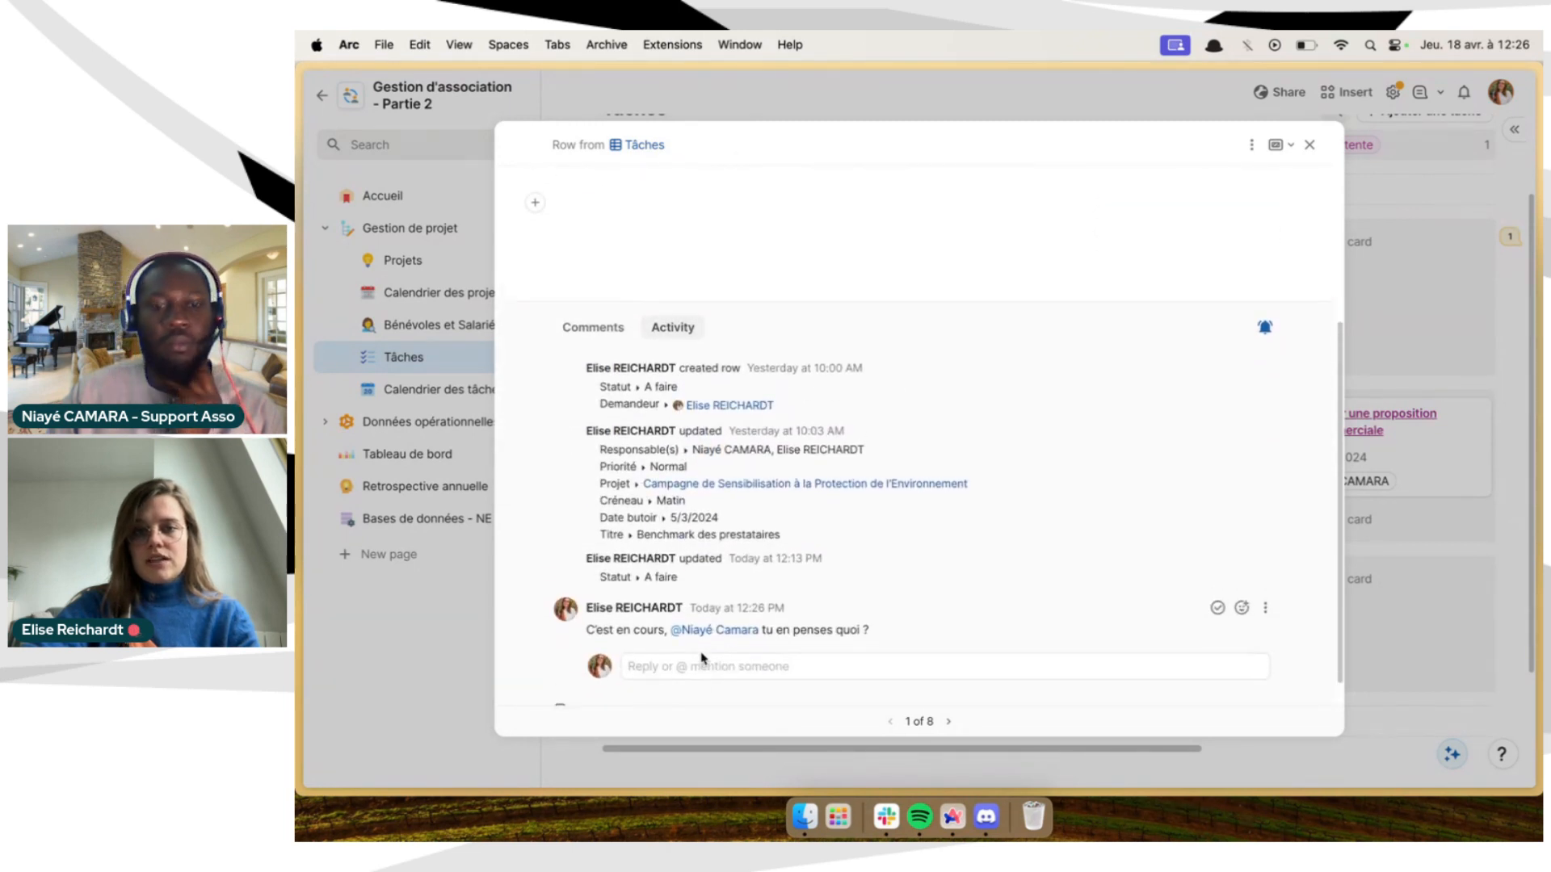
left_click(602, 357)
scroll(827, 430, "up", 7)
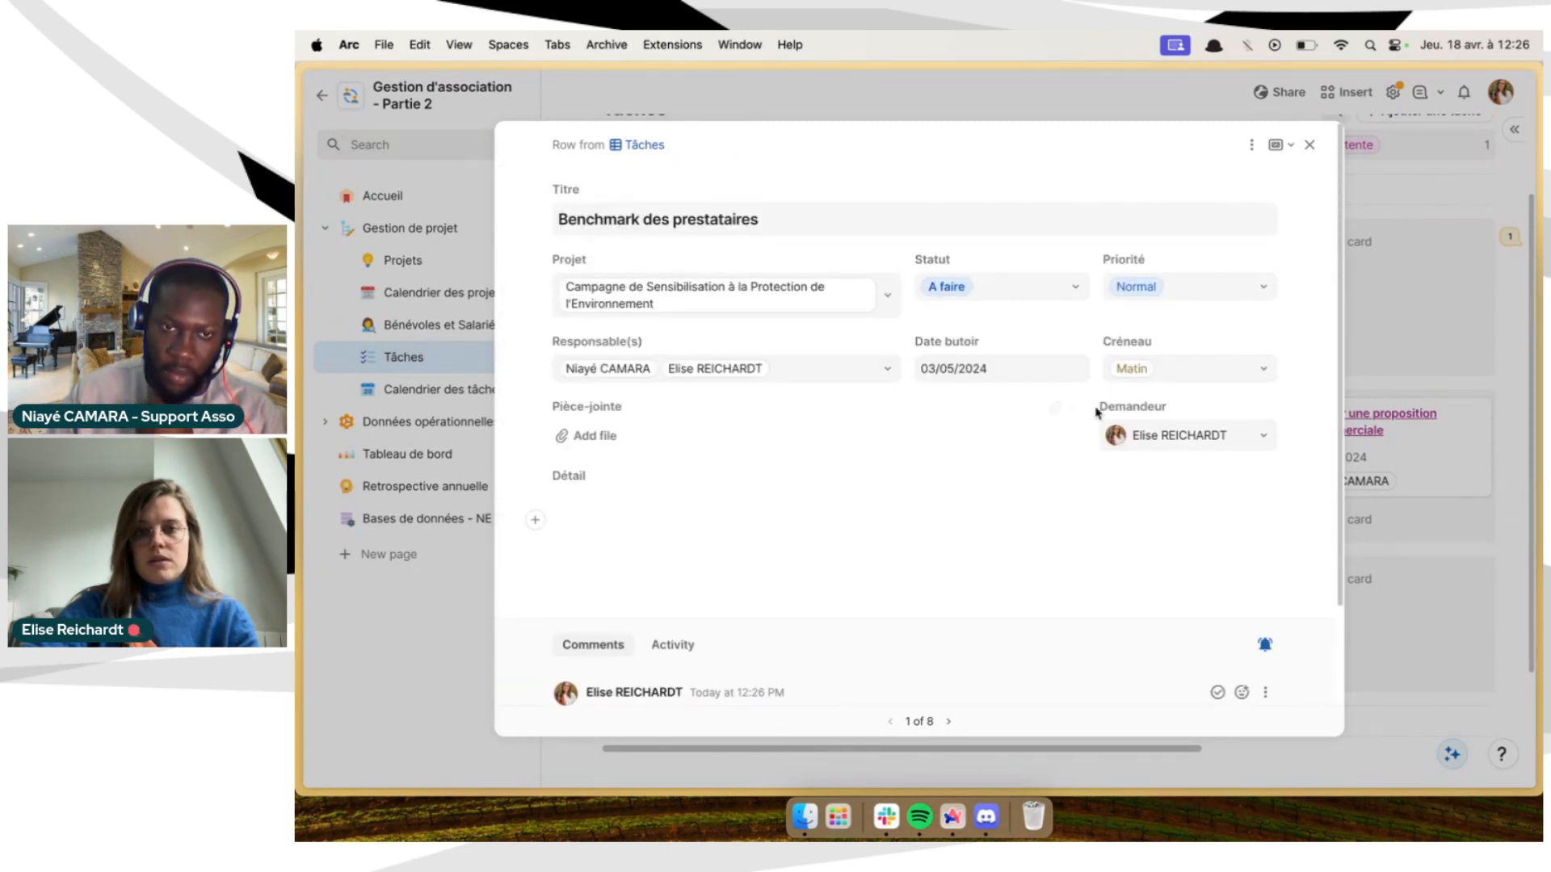
scroll(1208, 467, "down", 3)
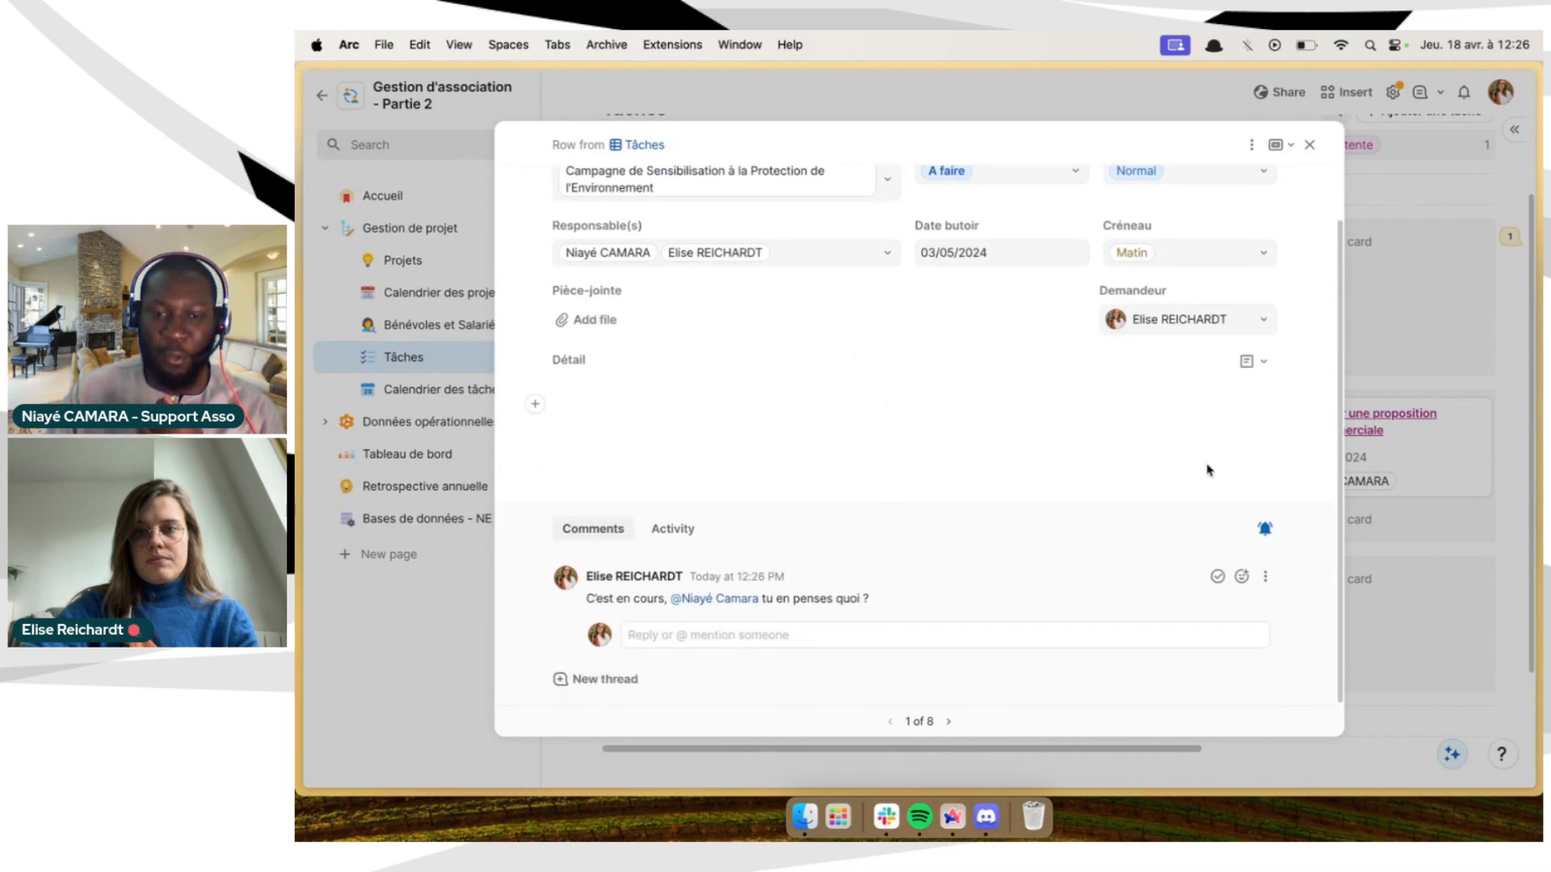
key("Escape")
Reopen the Benchmark des prestataires card and add a red heart reaction to its comment
scroll(1134, 507, "up", 2)
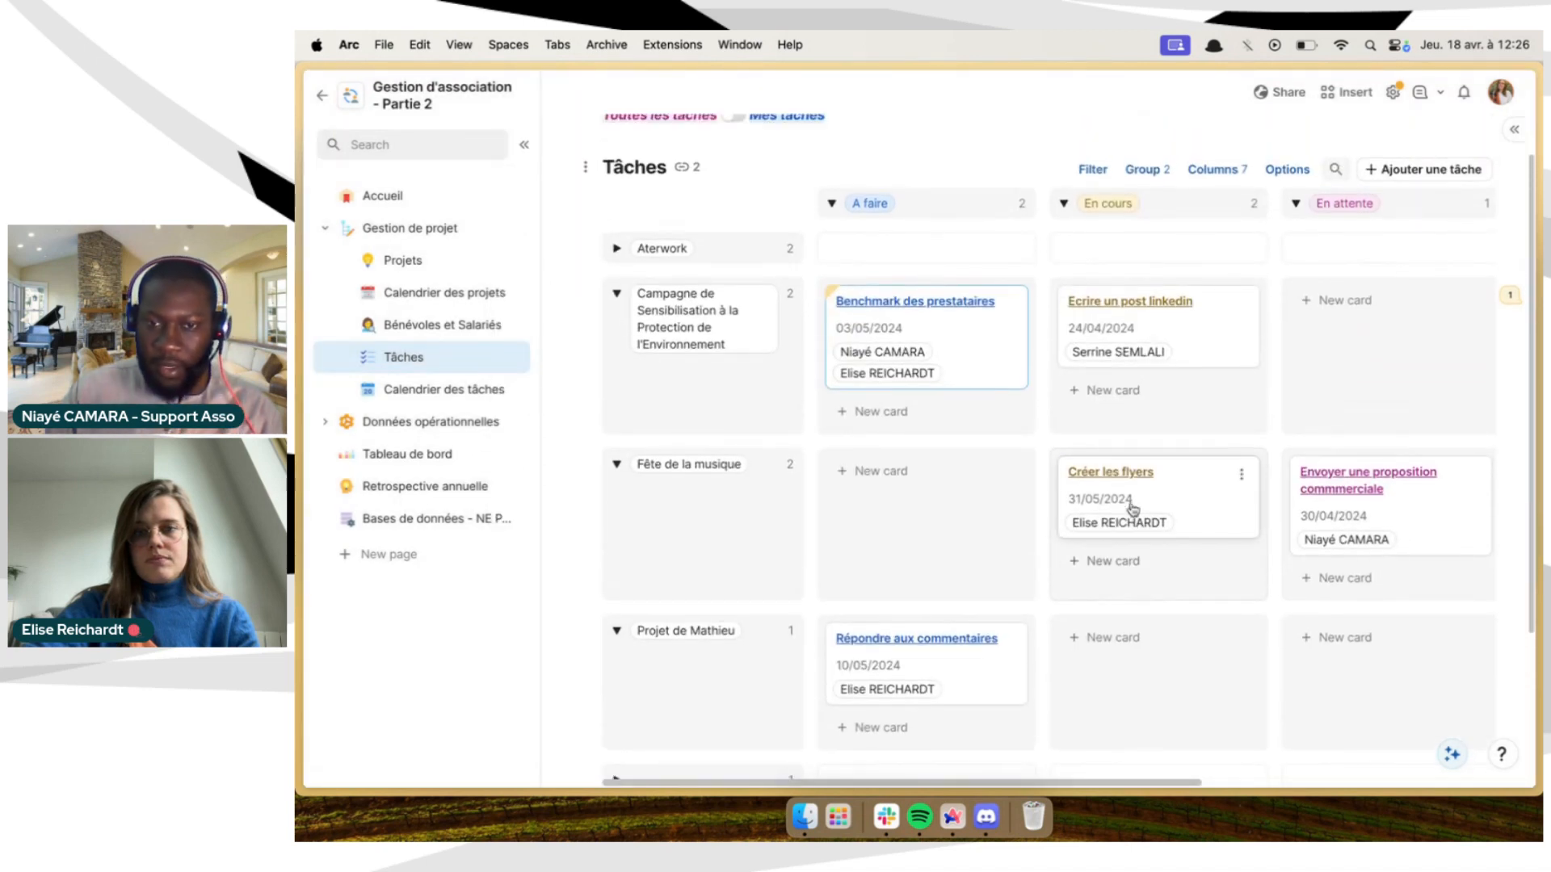
scroll(1133, 509, "right", 2)
scroll(1133, 509, "left", 2)
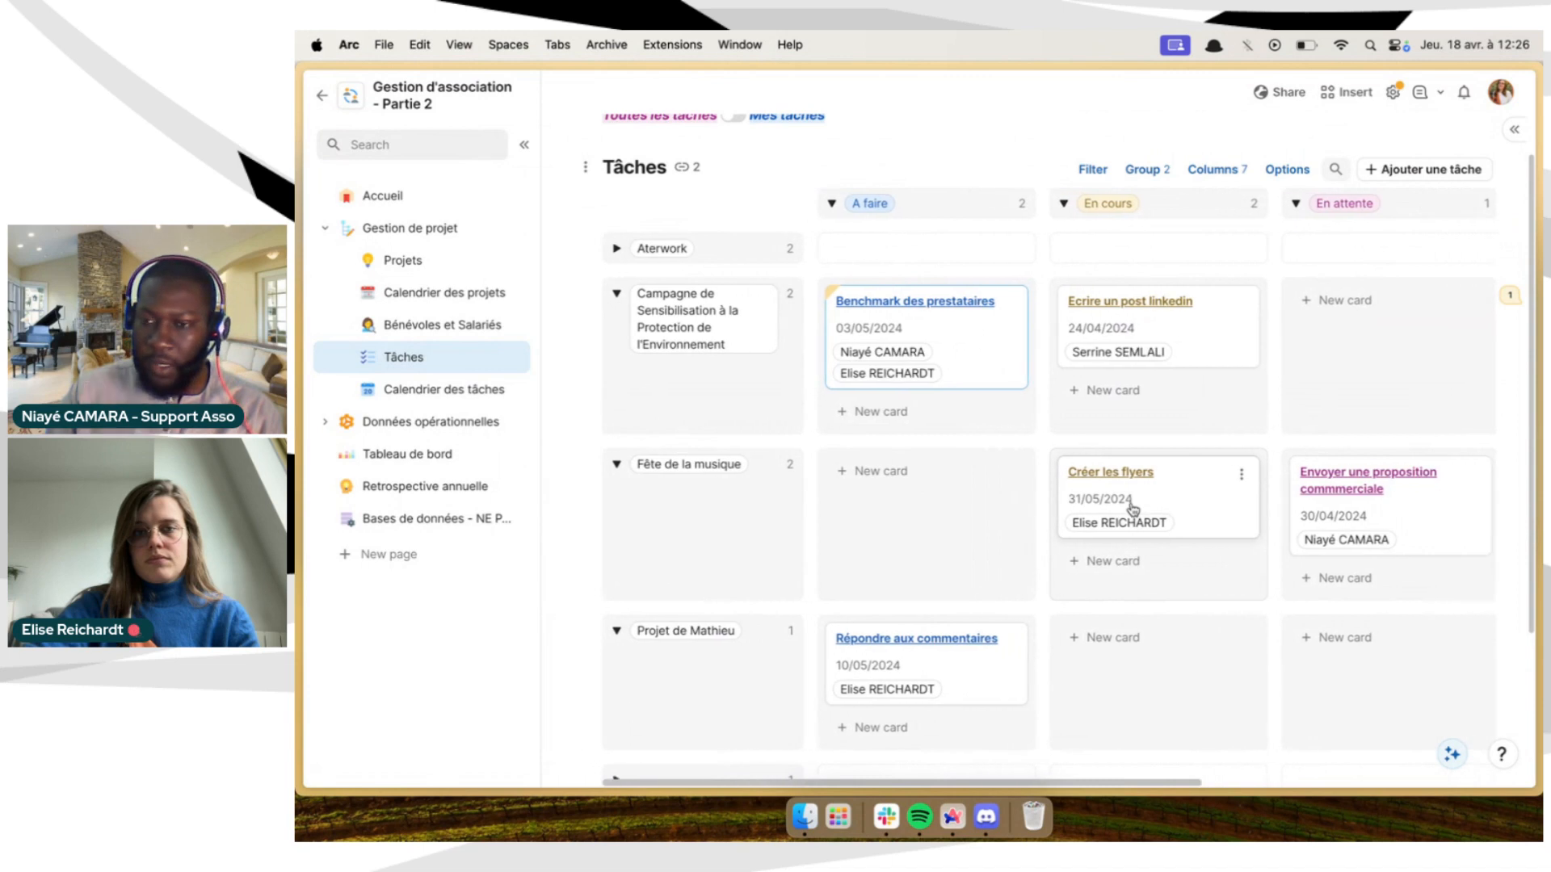
scroll(1133, 509, "up", 1)
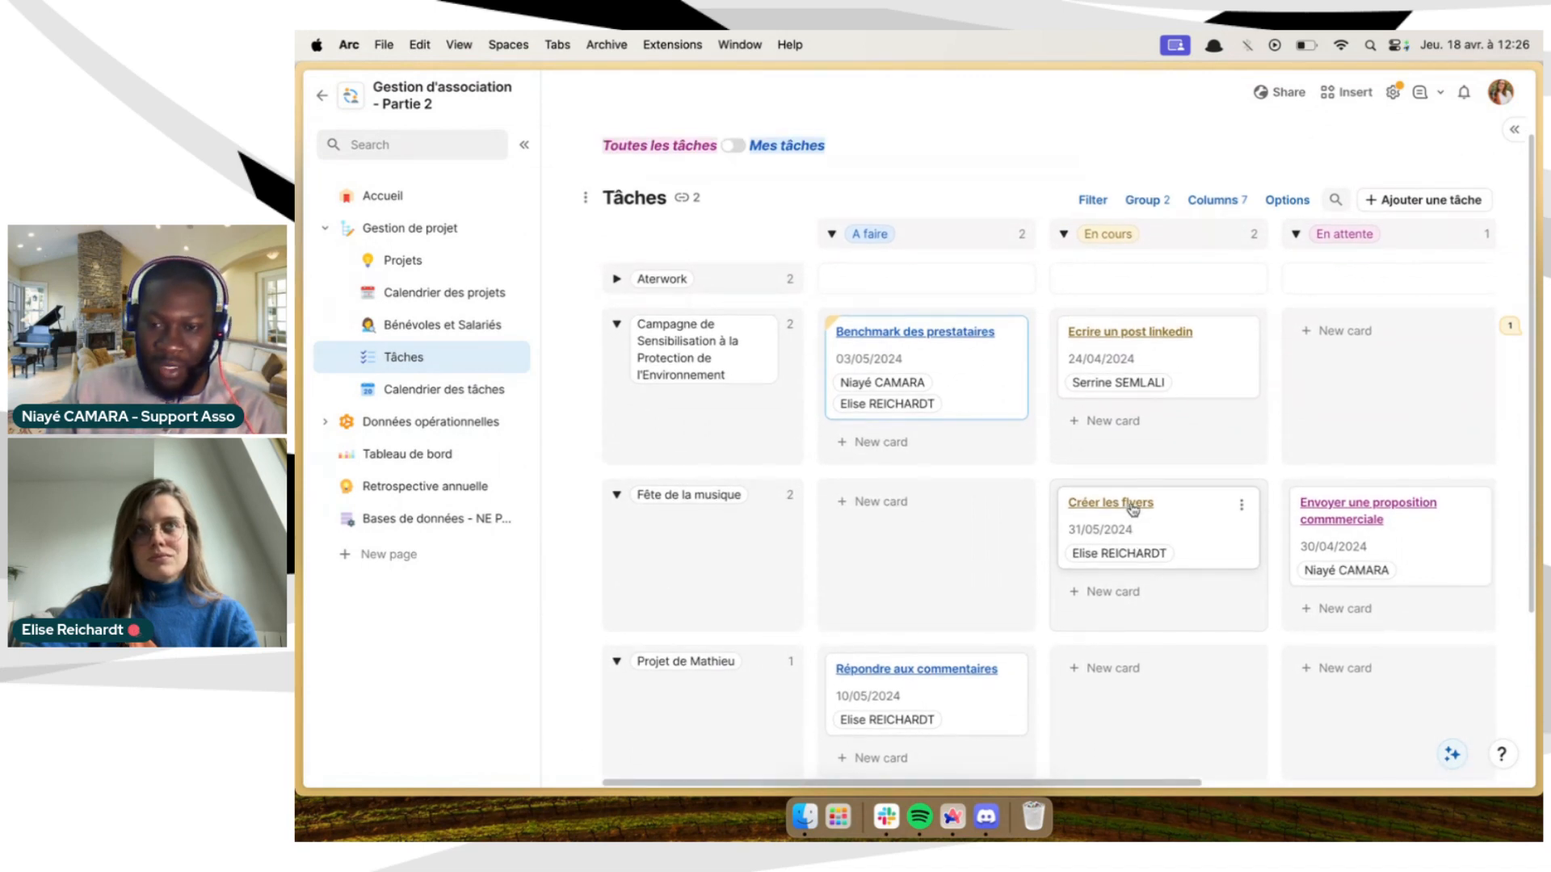
left_click(980, 402)
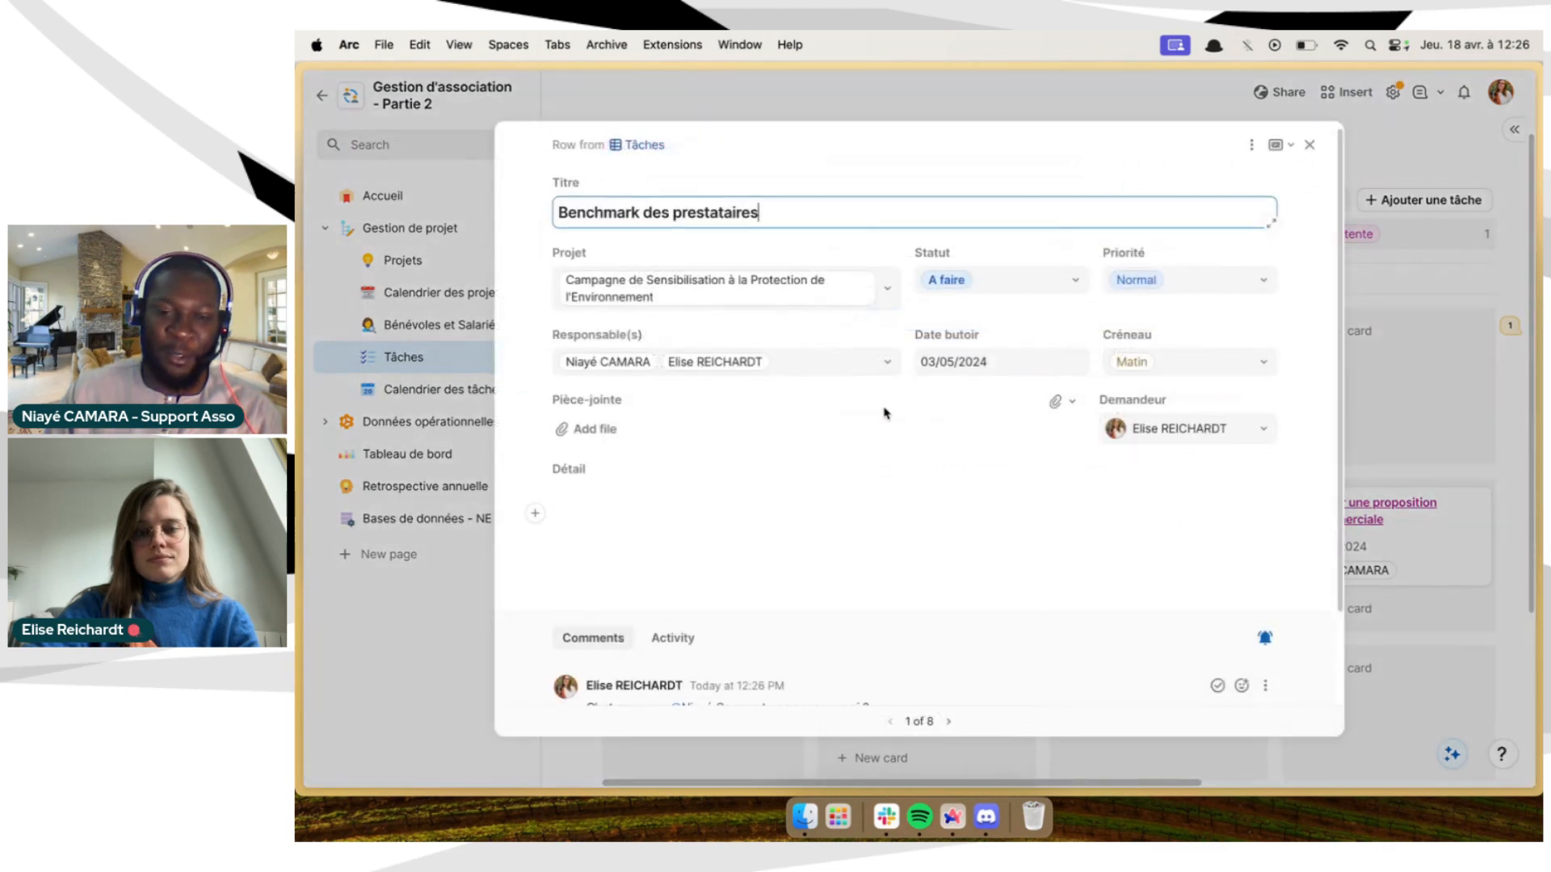
scroll(884, 408, "down", 2)
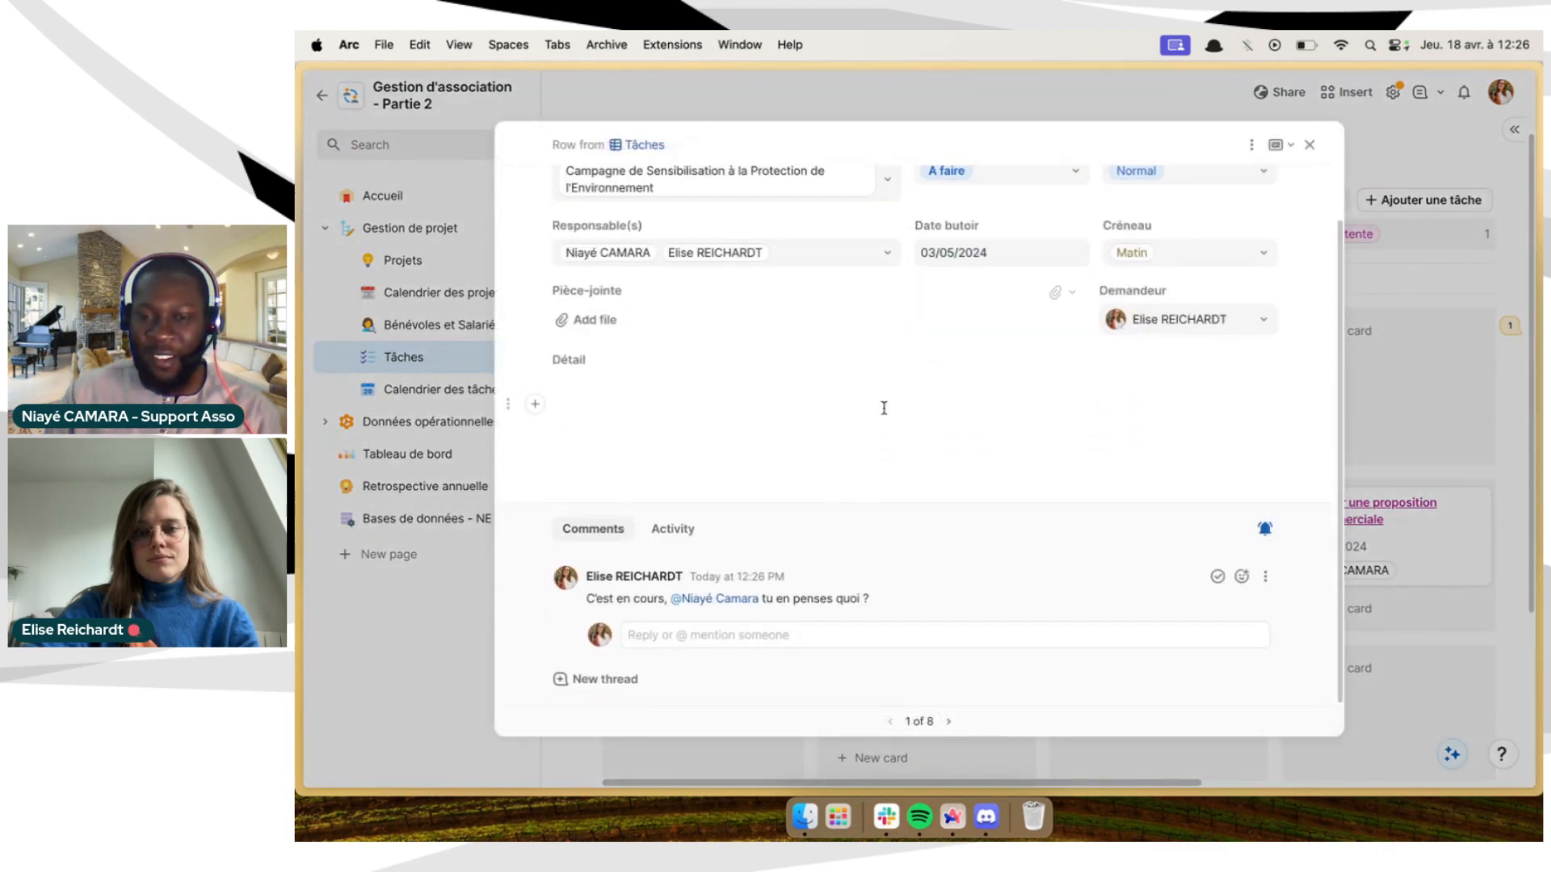
left_click(820, 636)
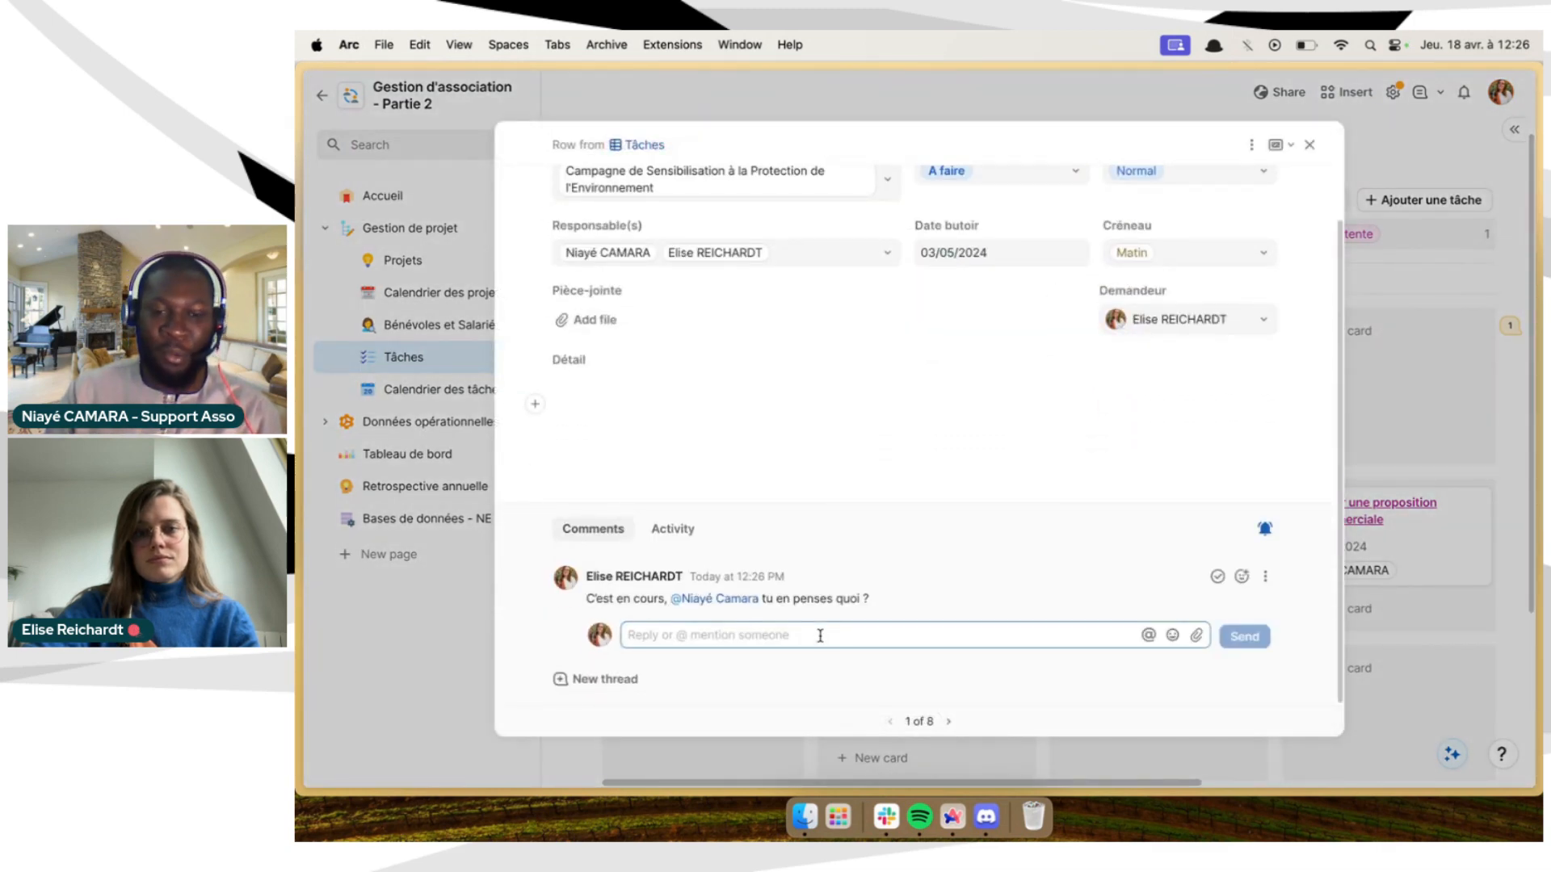
left_click(1173, 638)
left_click(1123, 601)
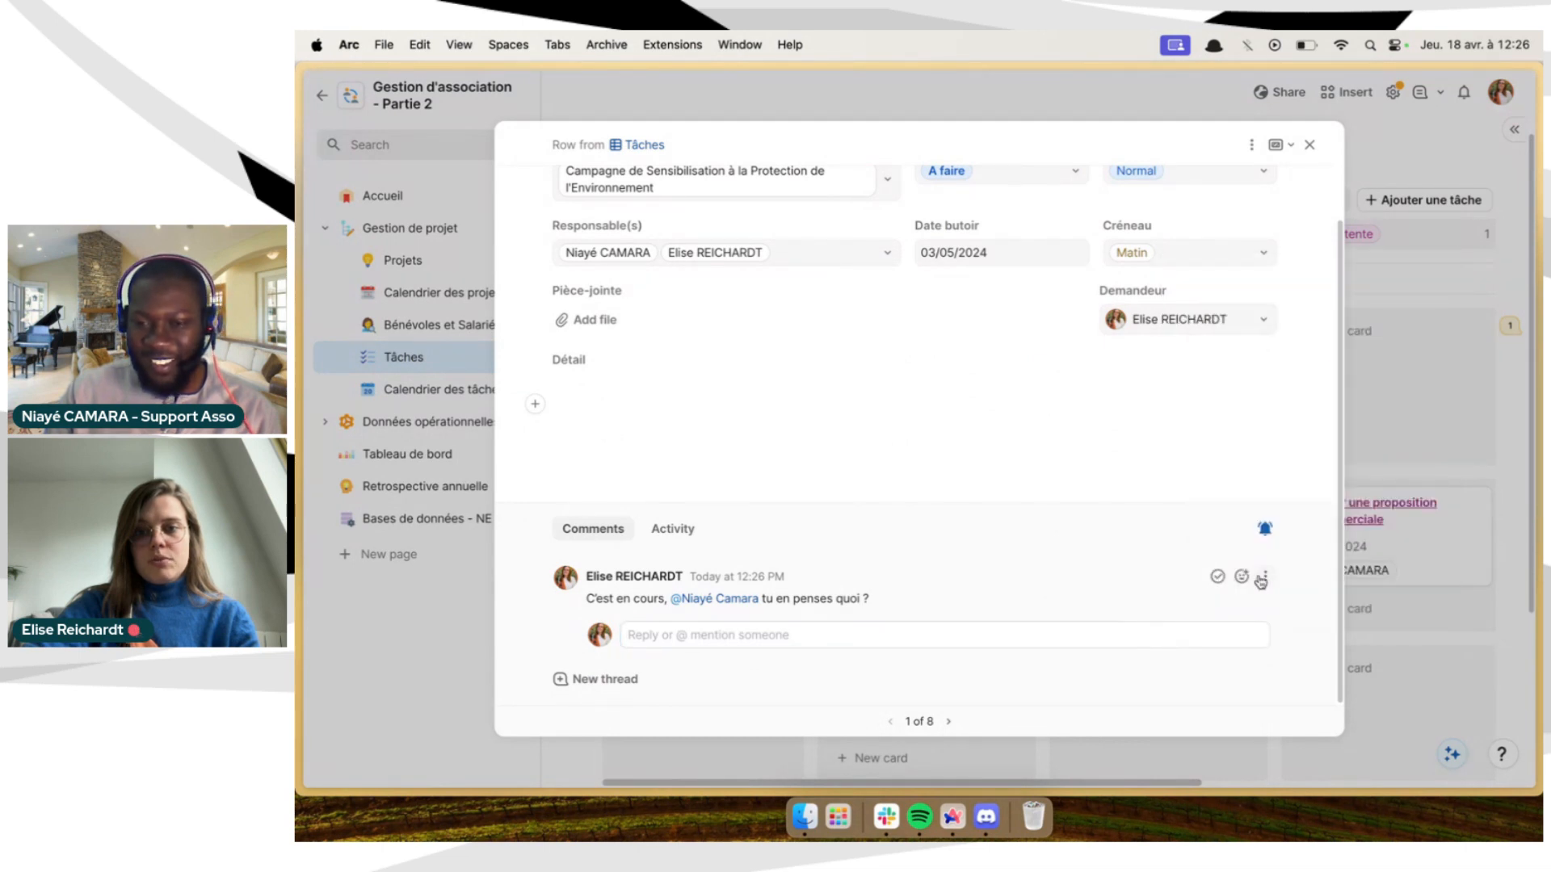
left_click(1243, 577)
left_click(1236, 545)
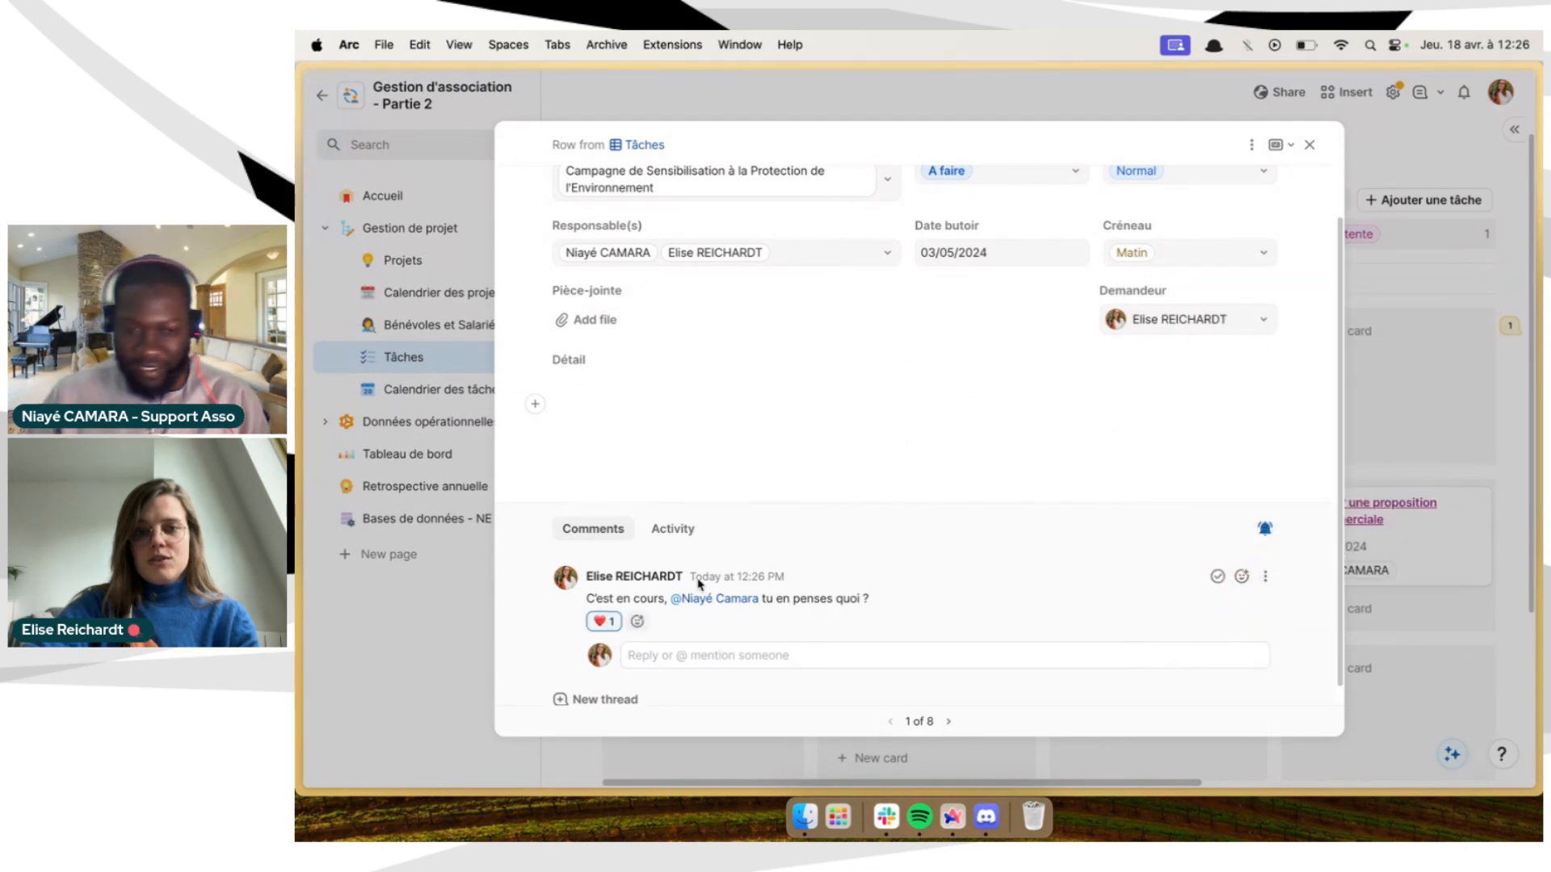
Try attaching an image to a reply under the comment, and remove it from the draft
left_click(878, 654)
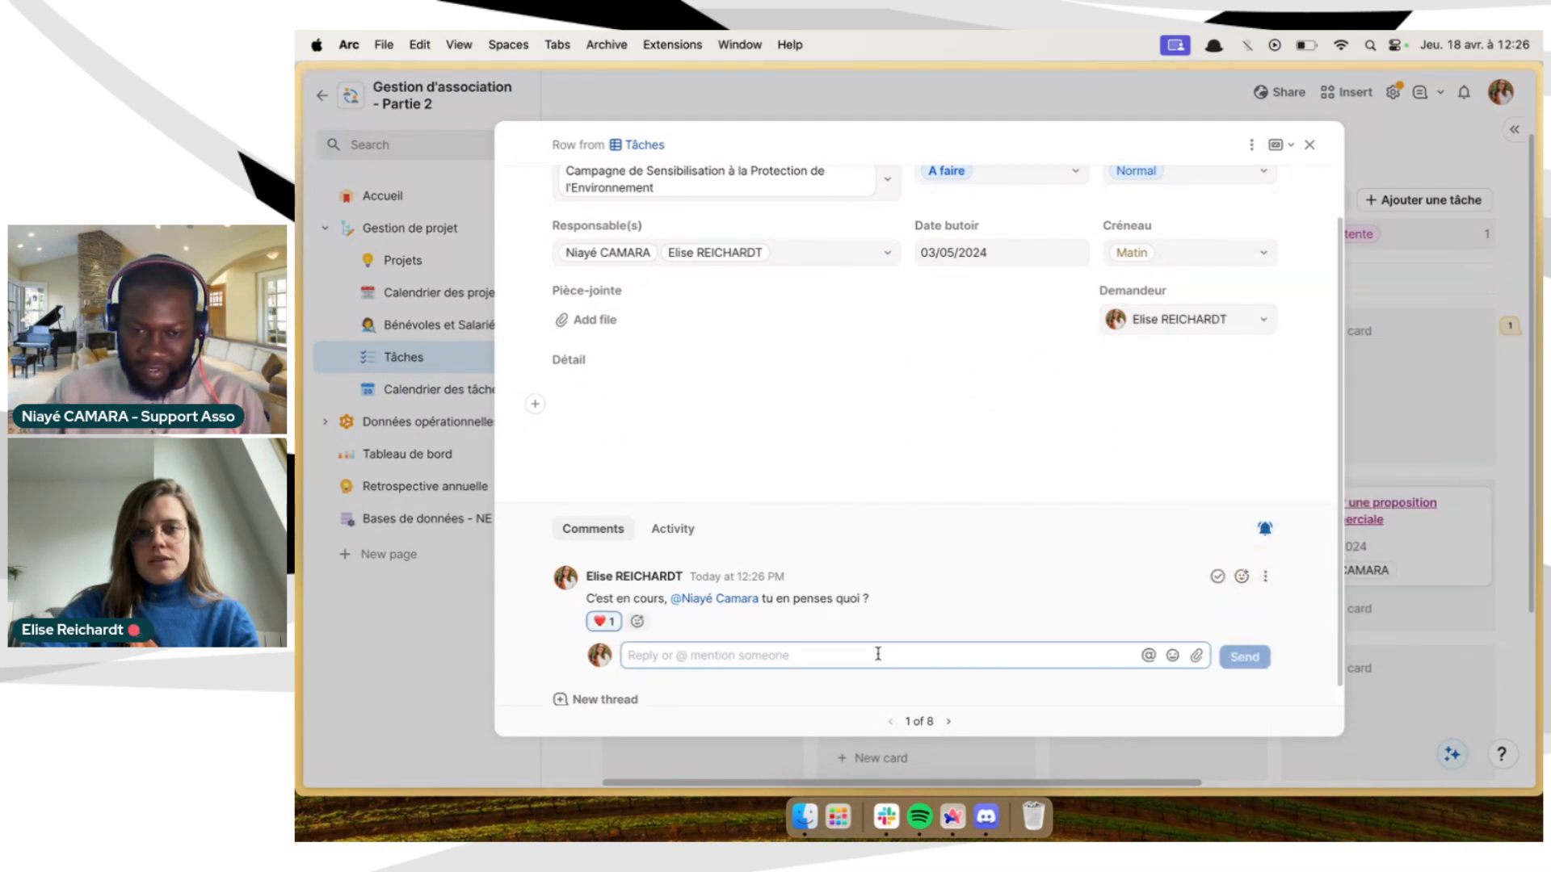
left_click(1194, 655)
double_click(919, 218)
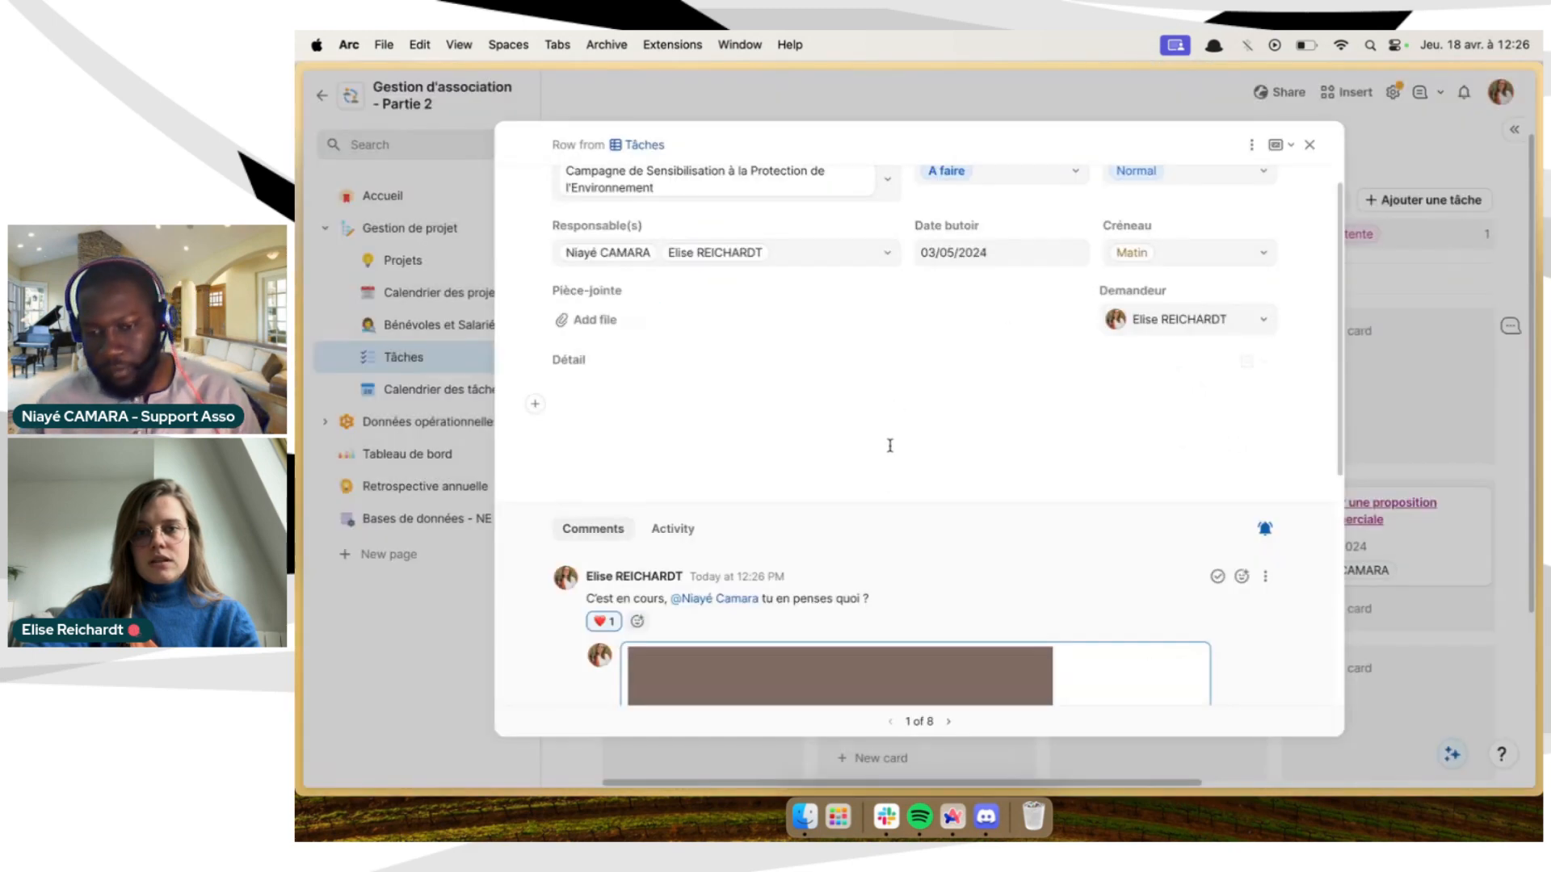
scroll(883, 480, "down", 5)
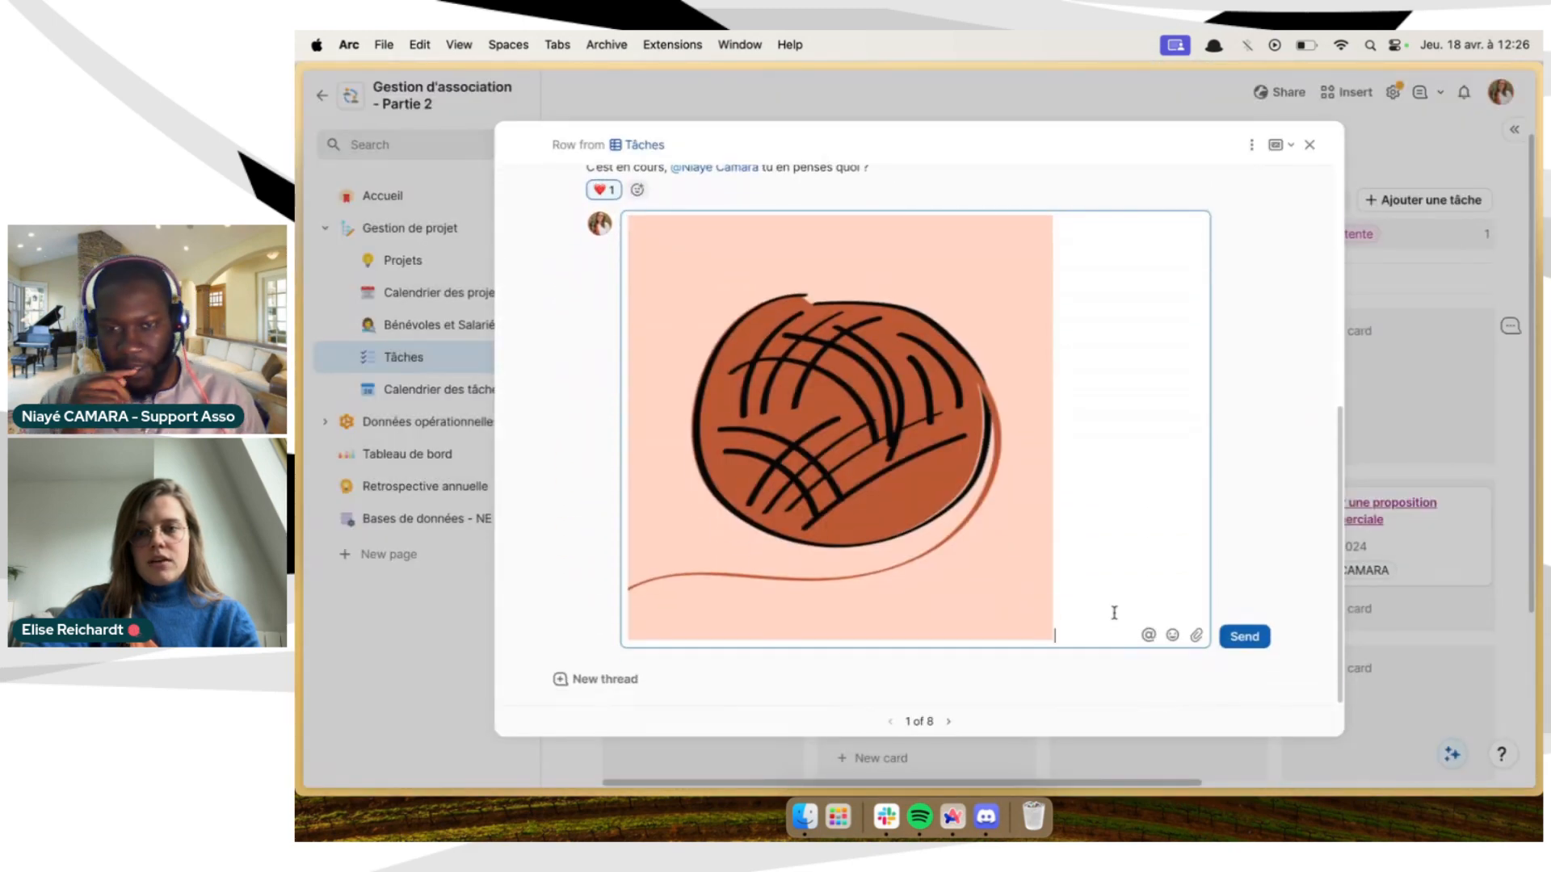
key("BackSpace")
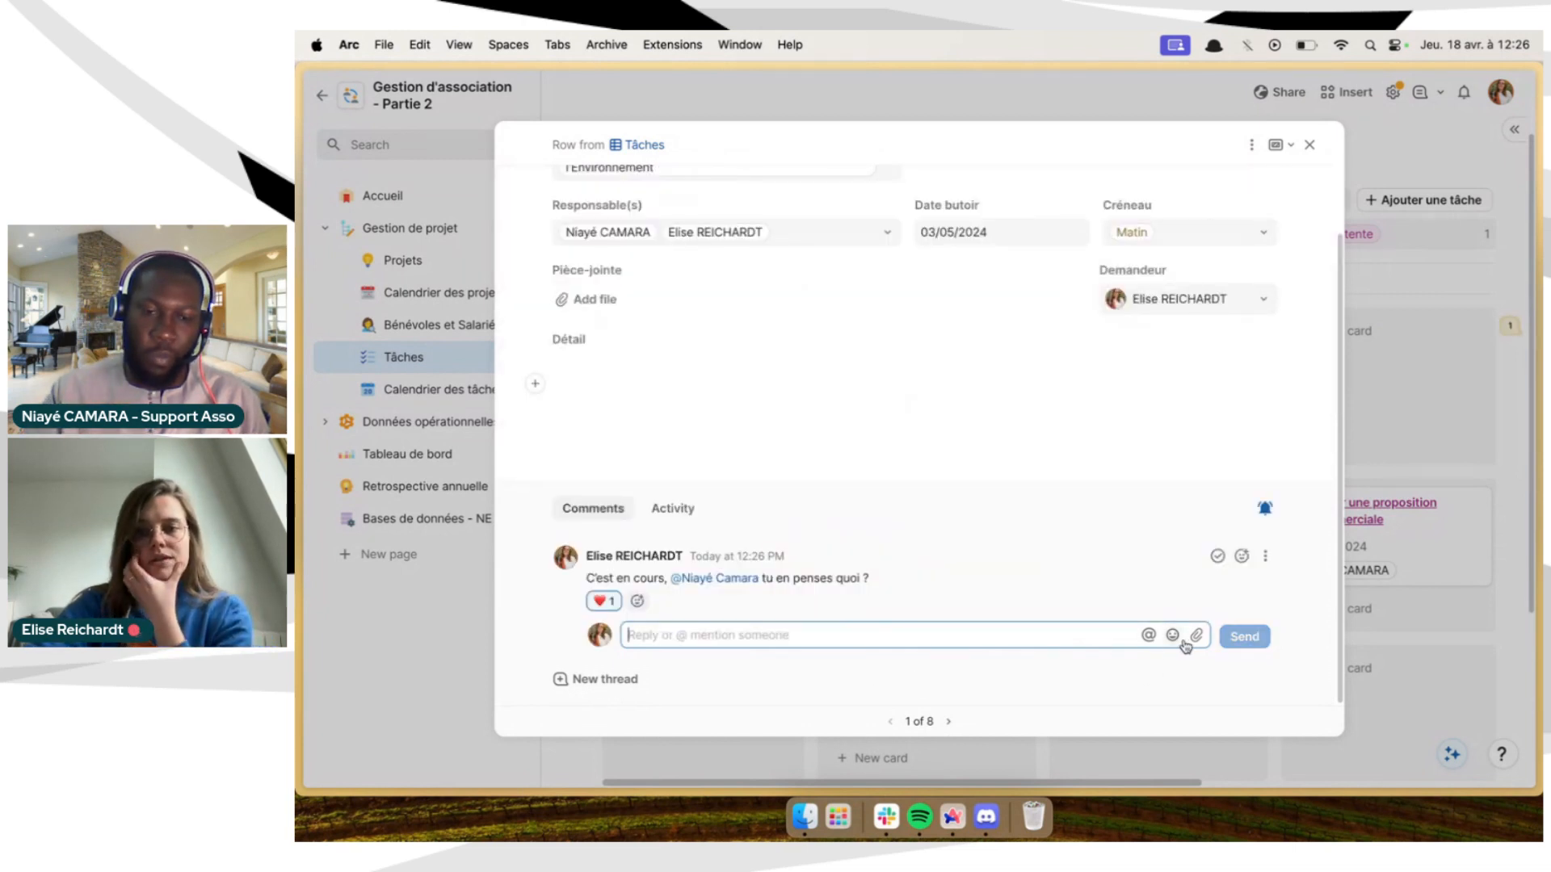
Close the card, go back to the Accueil page, and review its section links, previewing Retrospective annuelle
left_click(1389, 530)
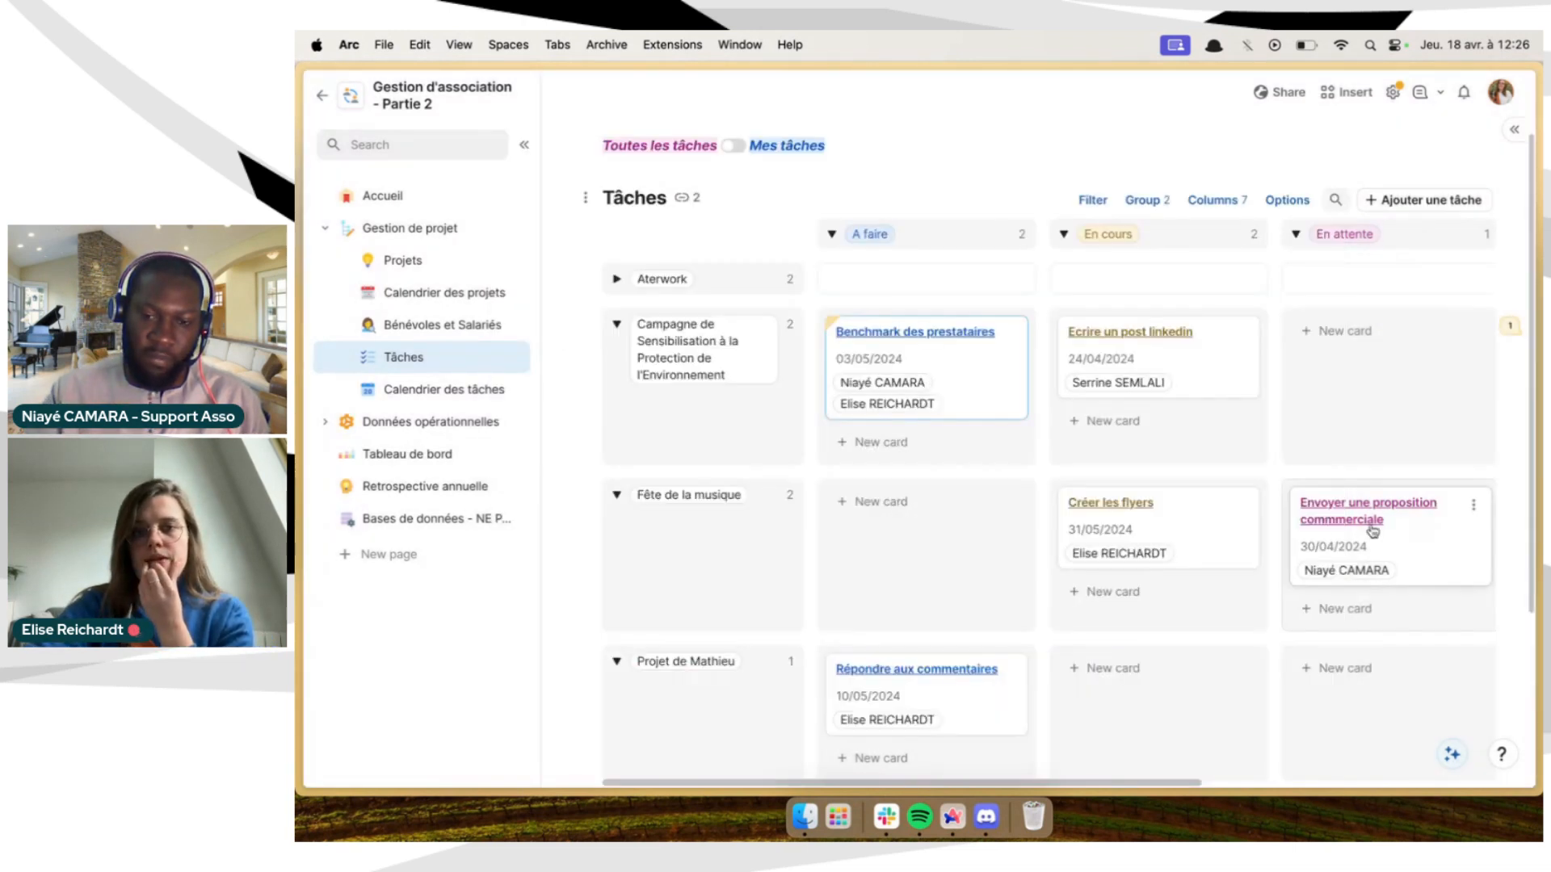
scroll(961, 387, "up", 2)
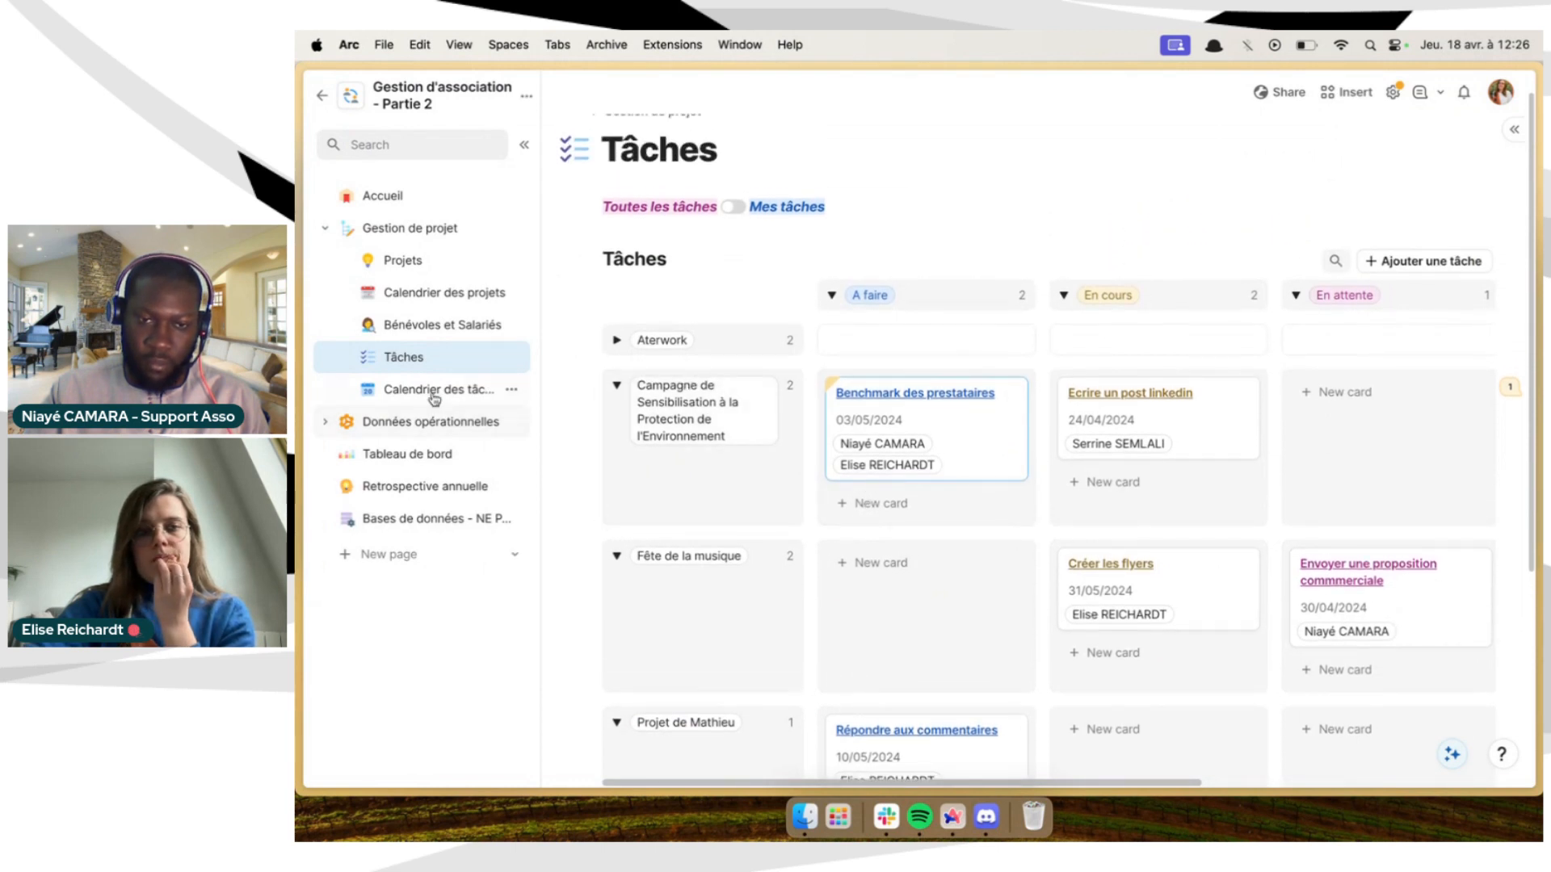
left_click(445, 202)
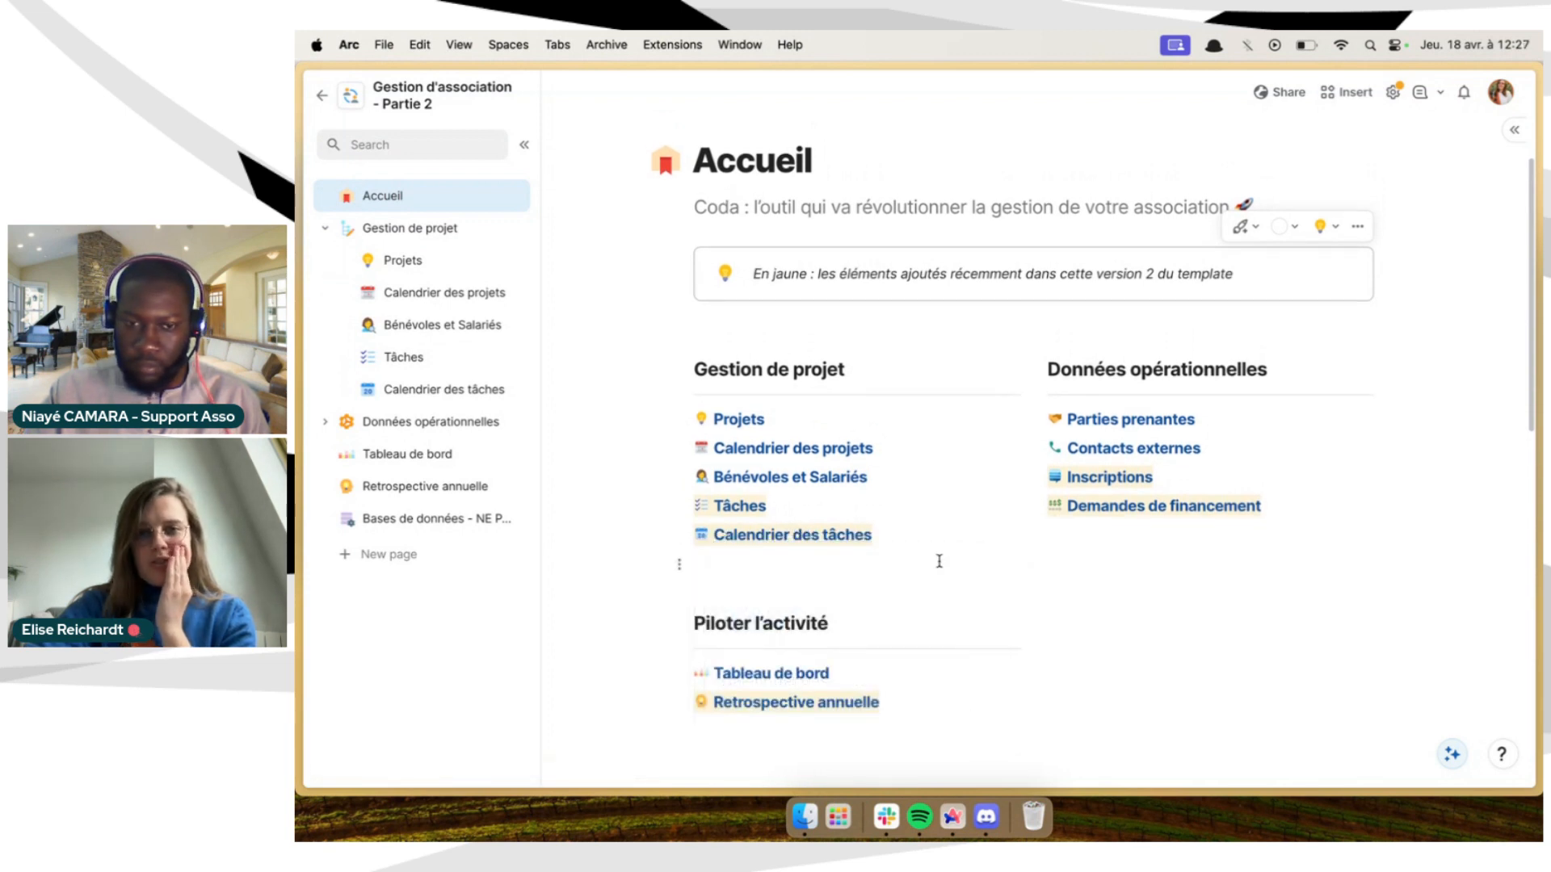
scroll(938, 560, "down", 3)
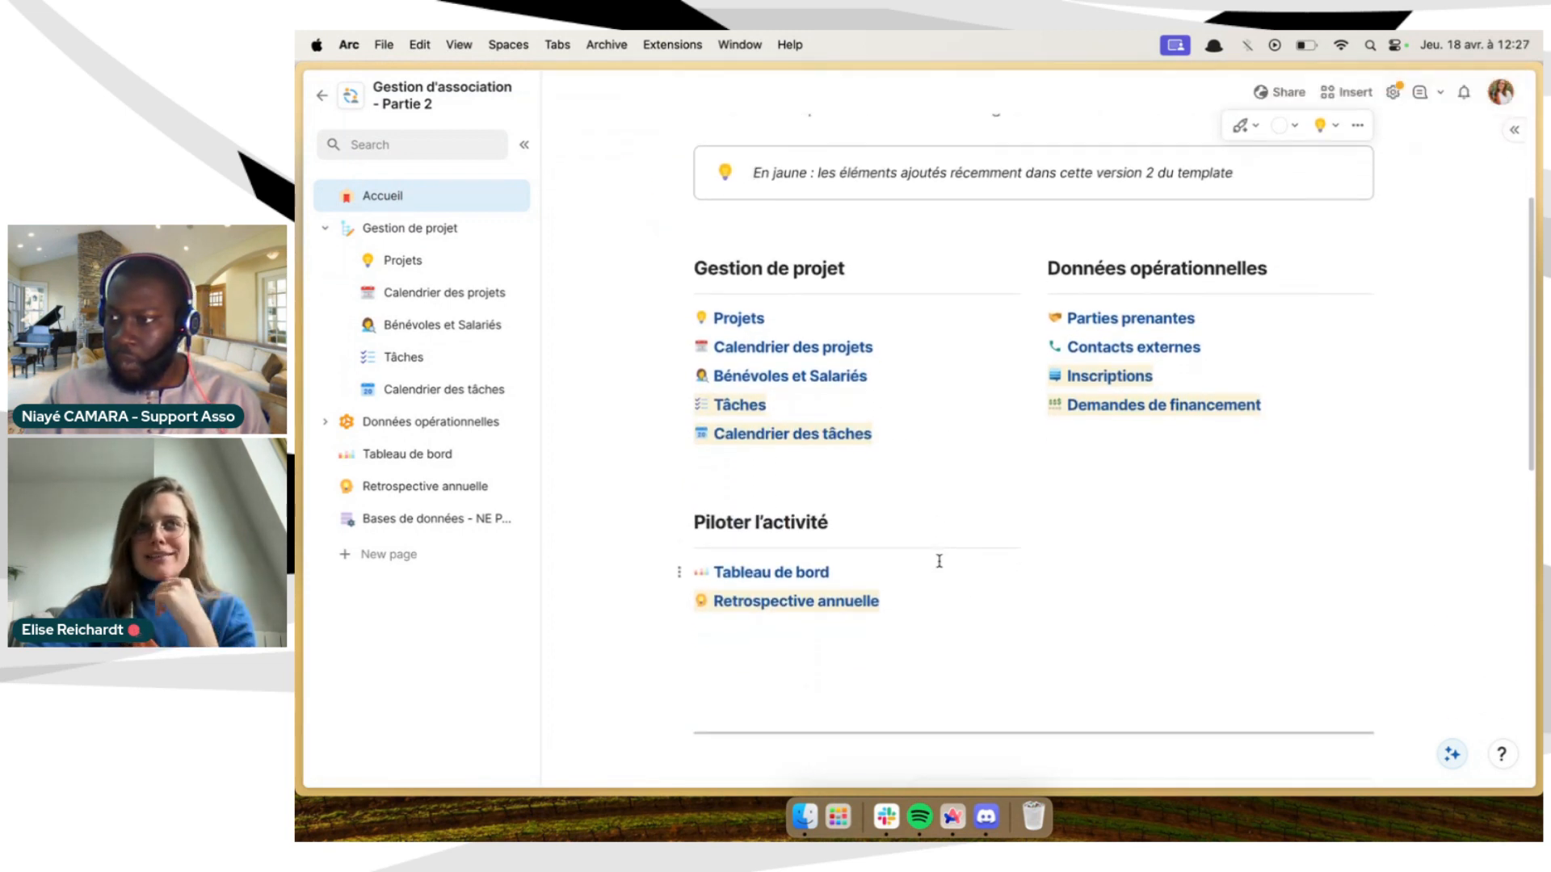
scroll(858, 597, "up", 2)
scroll(776, 485, "down", 4)
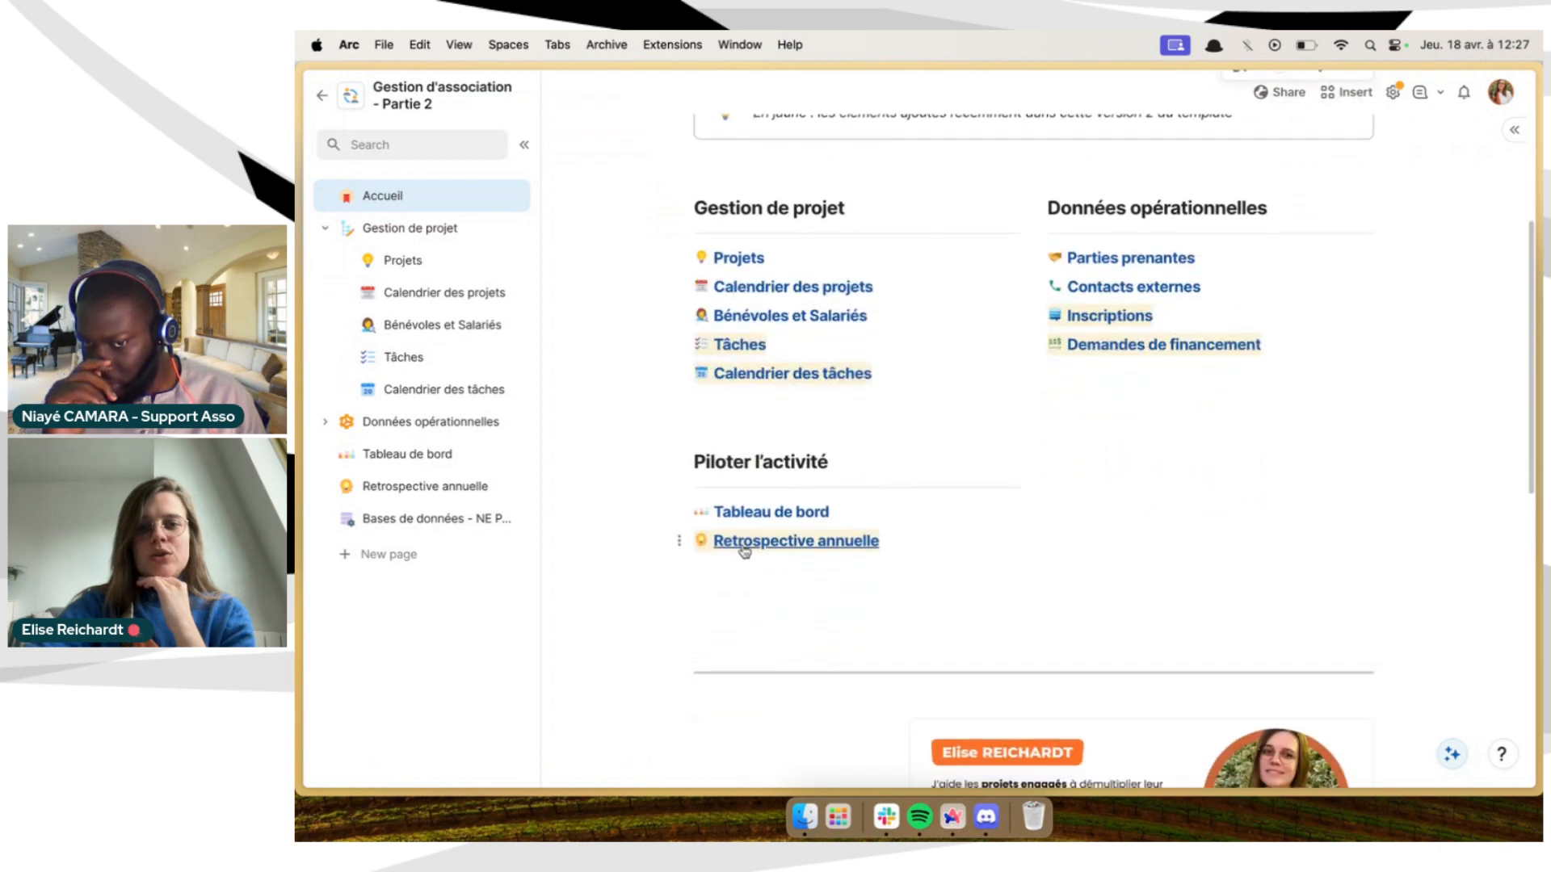
scroll(742, 549, "up", 1)
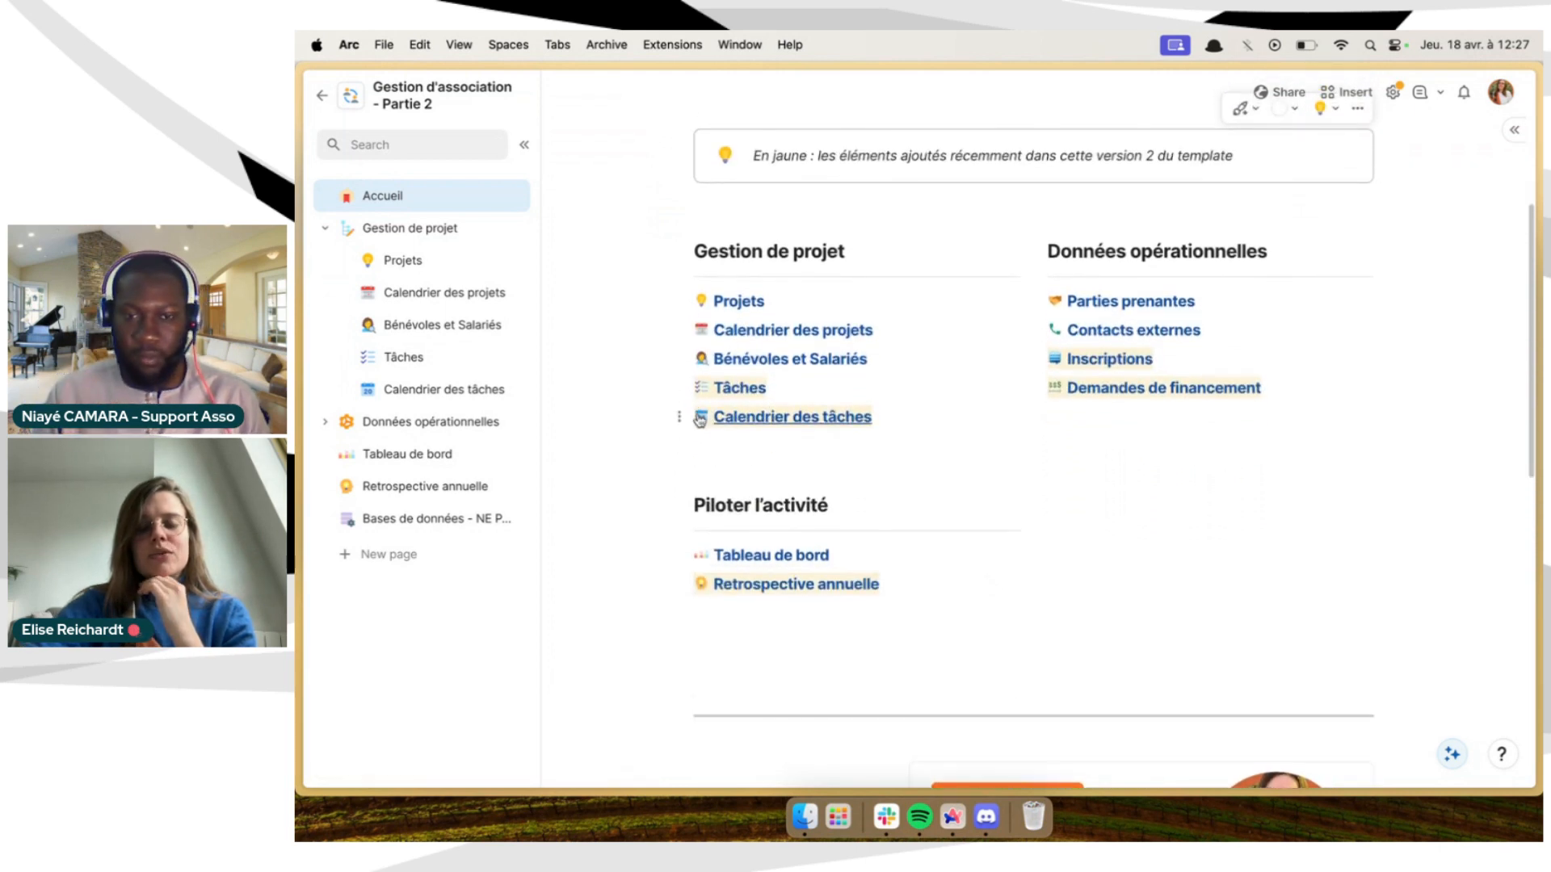
mouse_move(700, 419)
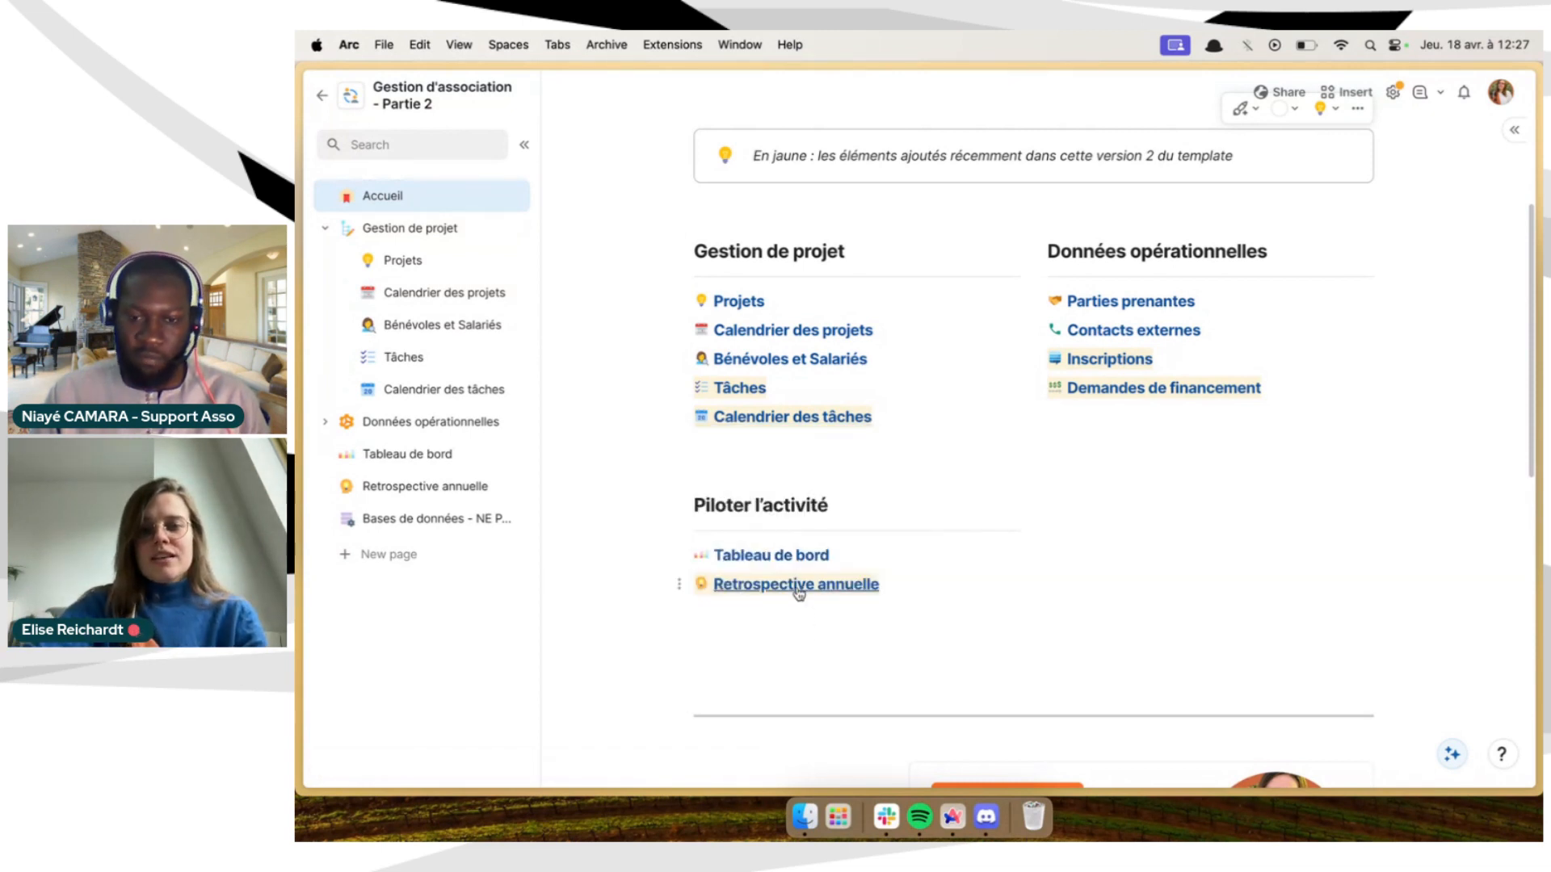
mouse_move(798, 592)
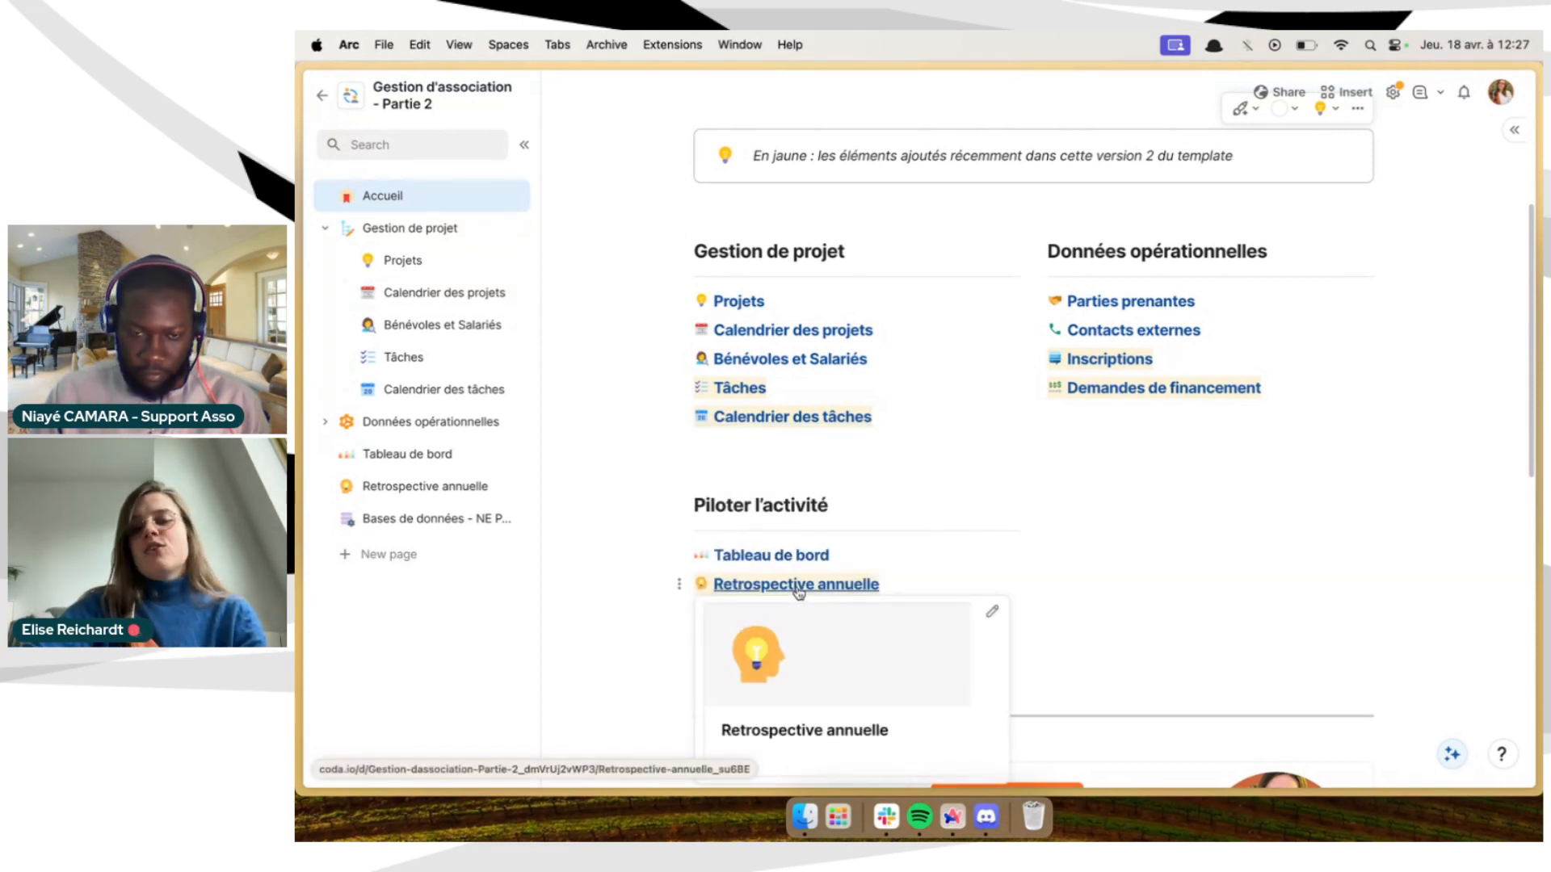
Open the Retrospective annuelle page, collapse the page list, and look over the idea board
left_click(798, 586)
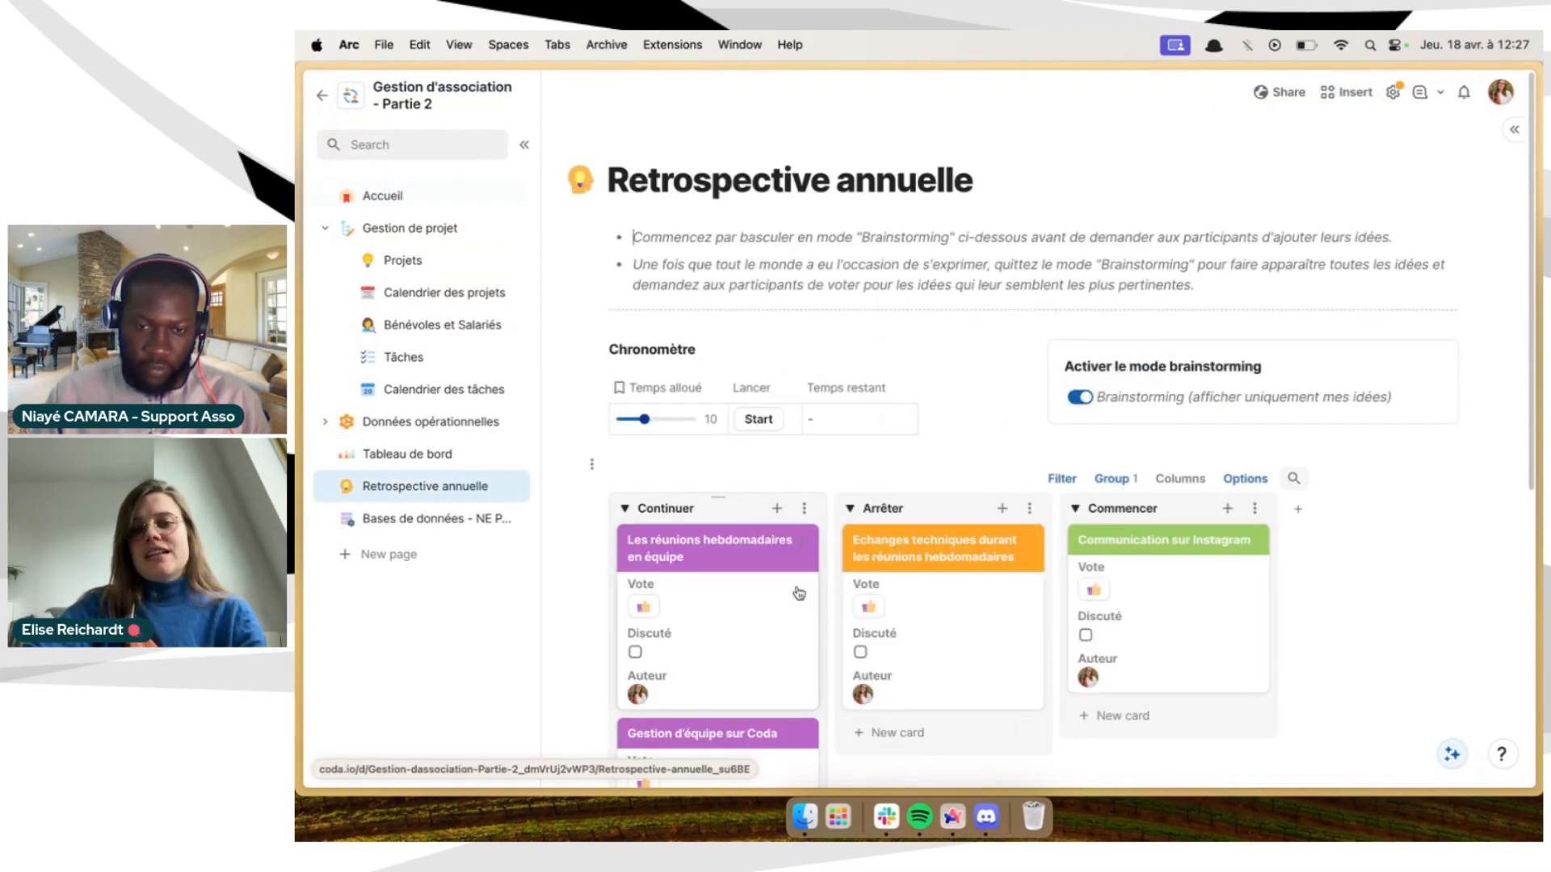
left_click(521, 147)
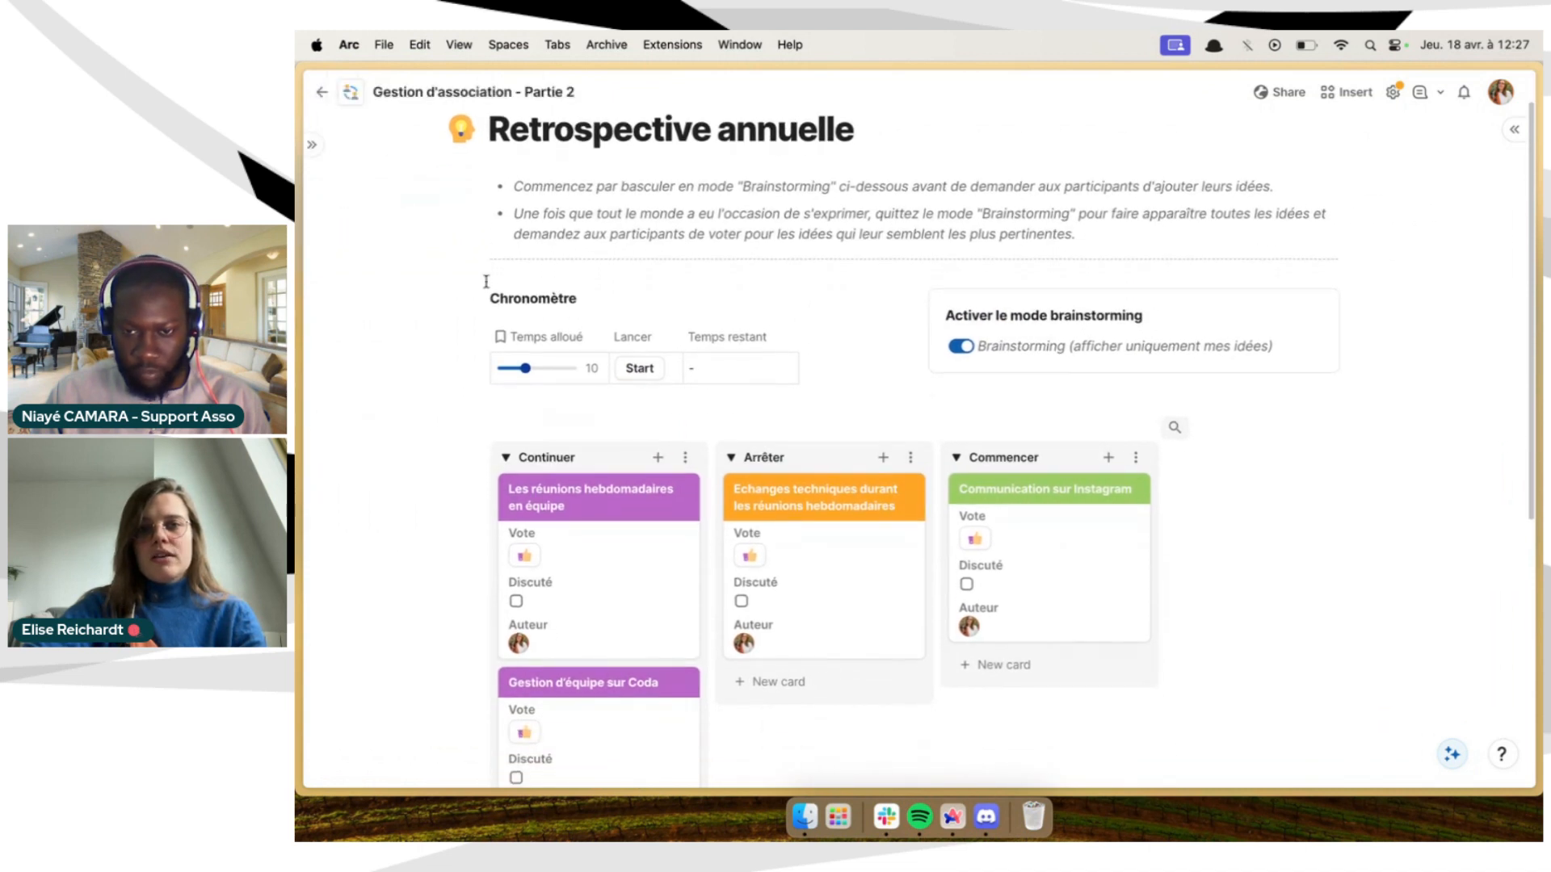
scroll(432, 355, "down", 1)
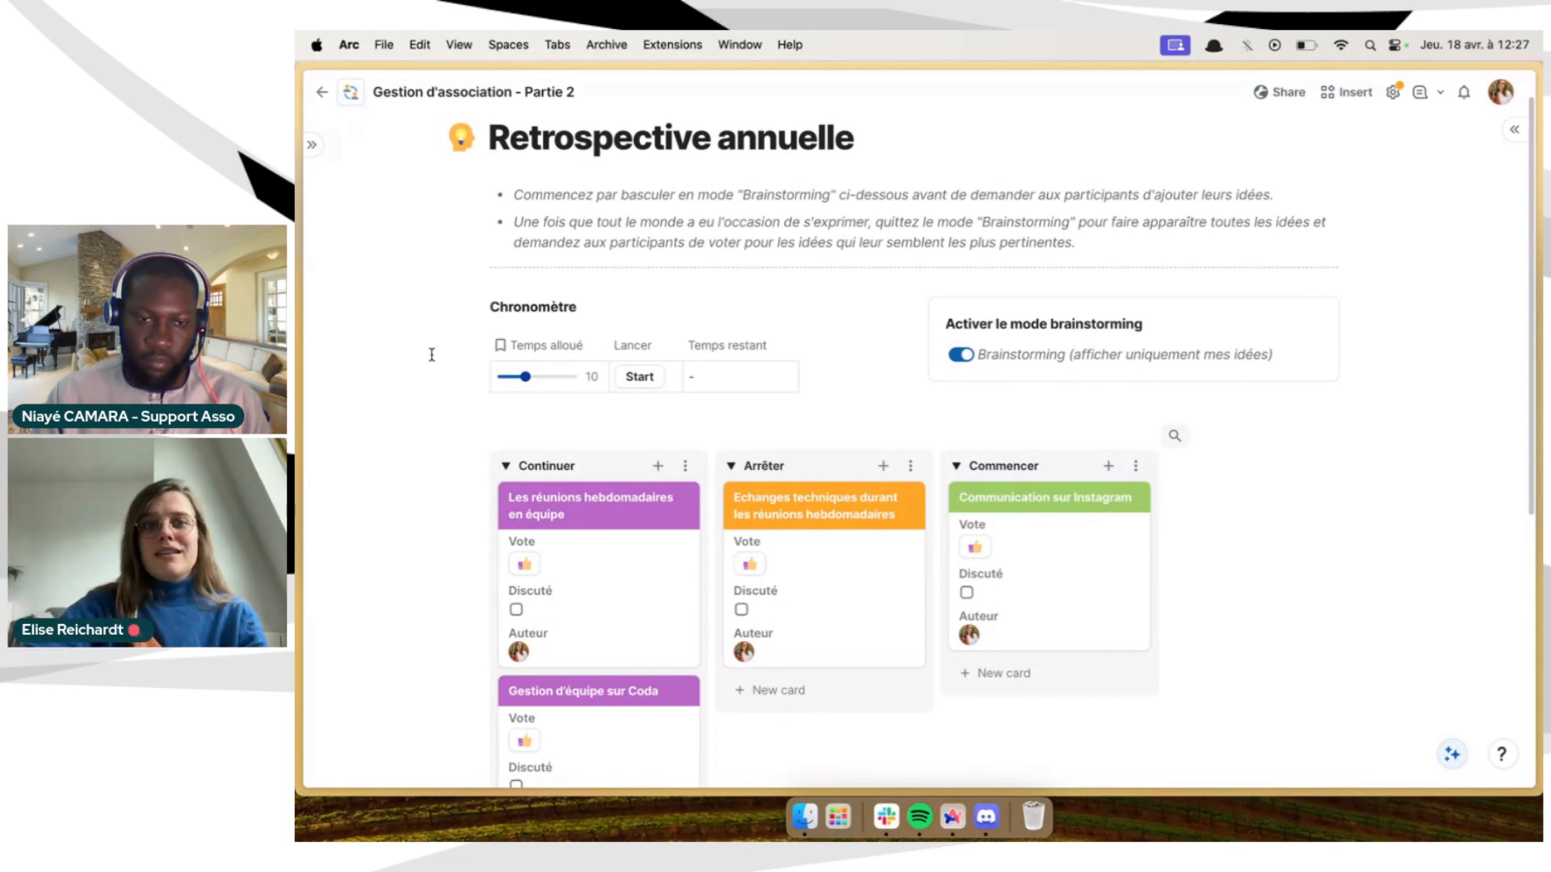
scroll(432, 354, "up", 3)
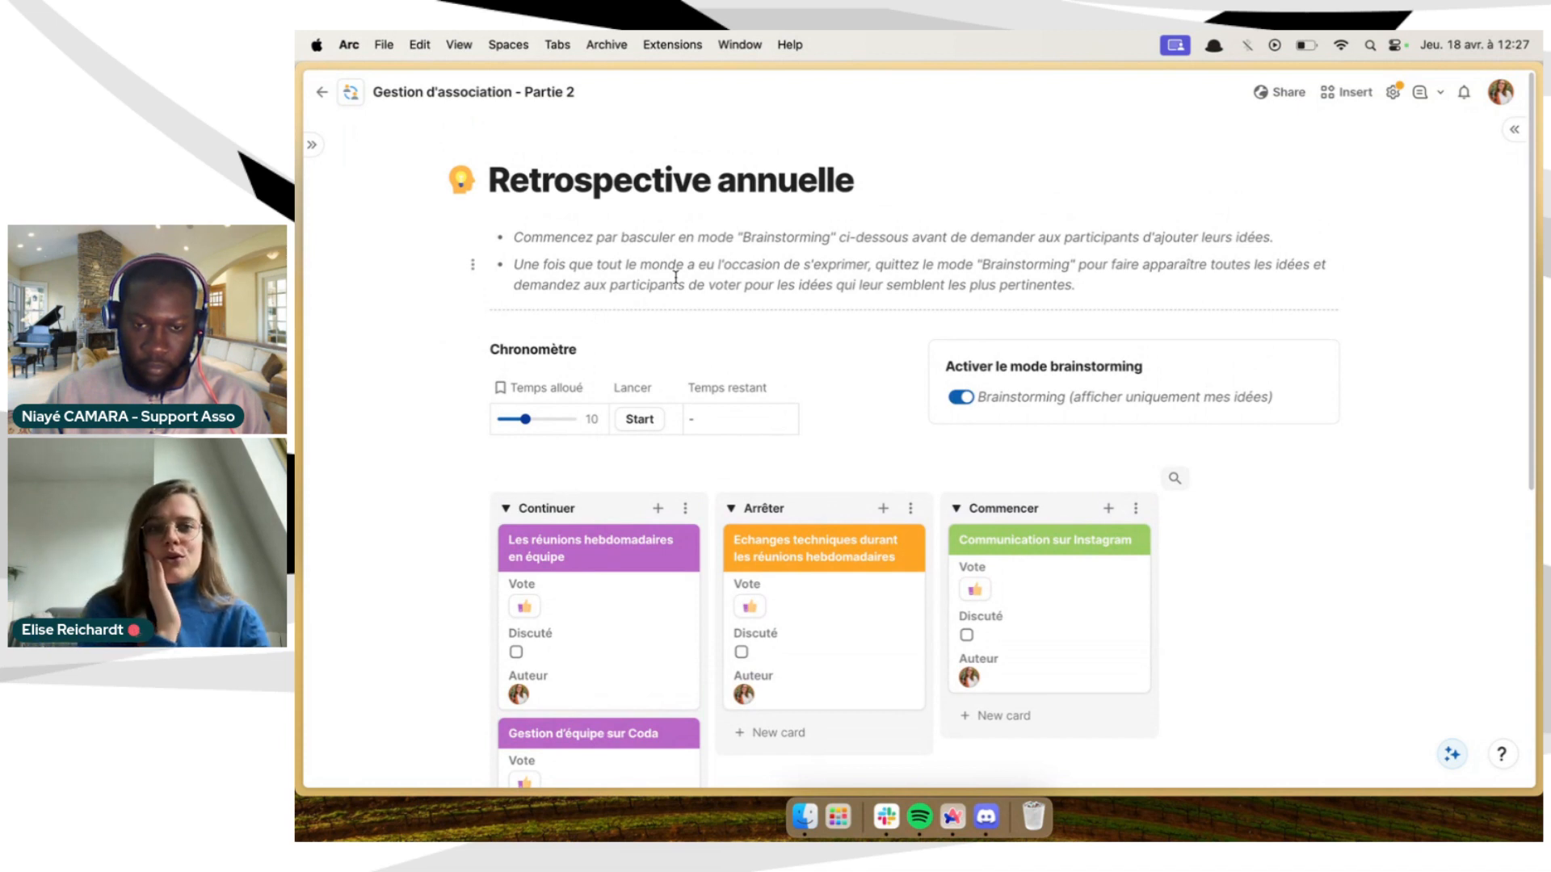
scroll(676, 279, "down", 8)
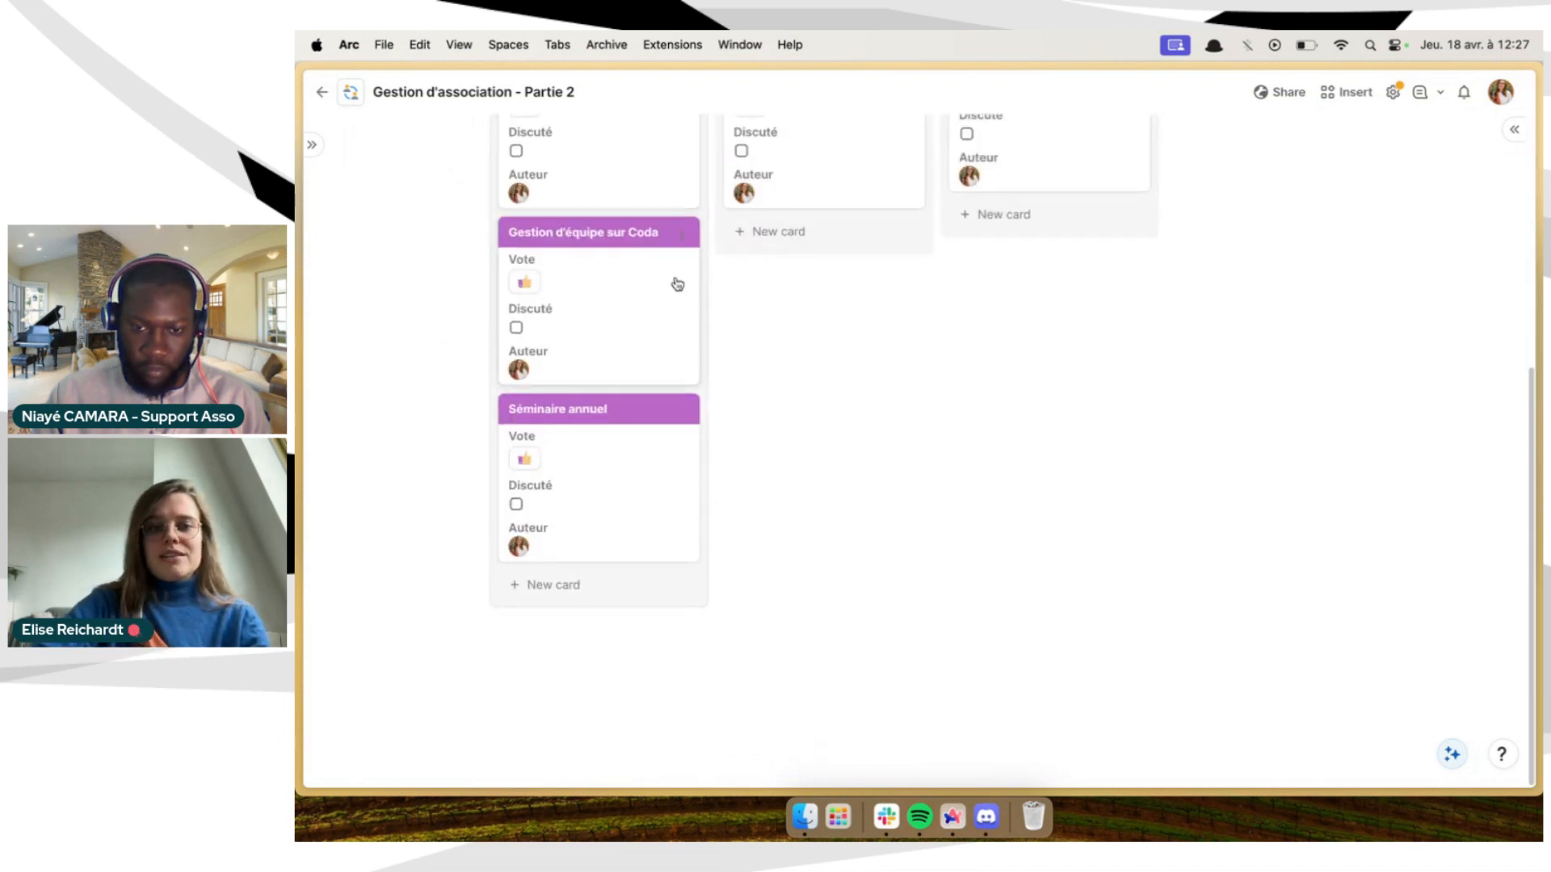
Browse the full list of insertable templates with /template below the idea board, and delete that text without inserting anything
left_click(570, 693)
key("ctrl+super+space")
key("Escape")
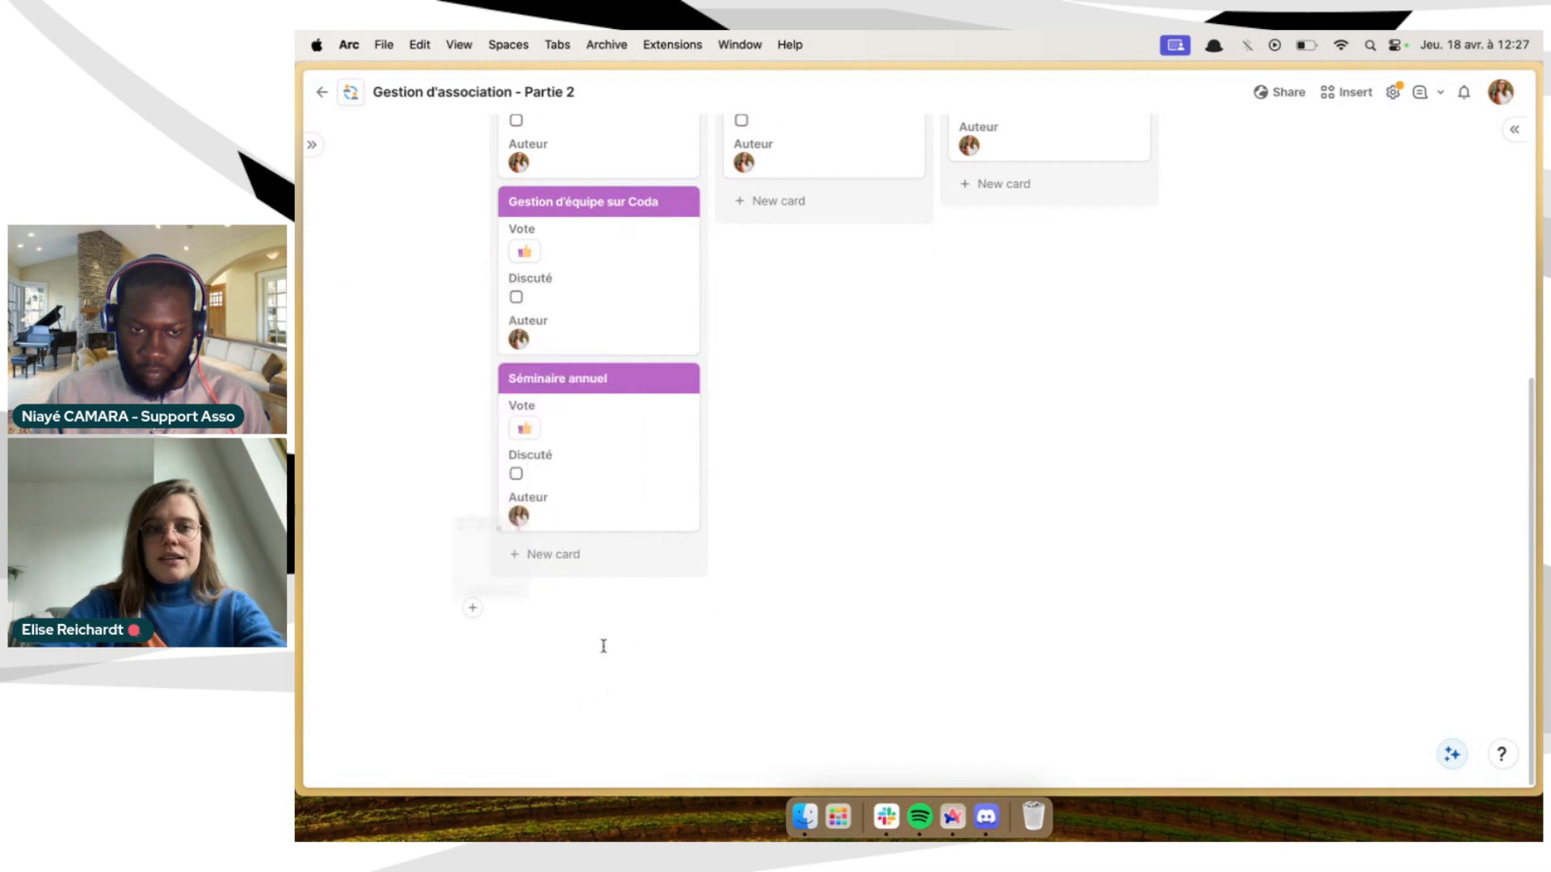
type("/template")
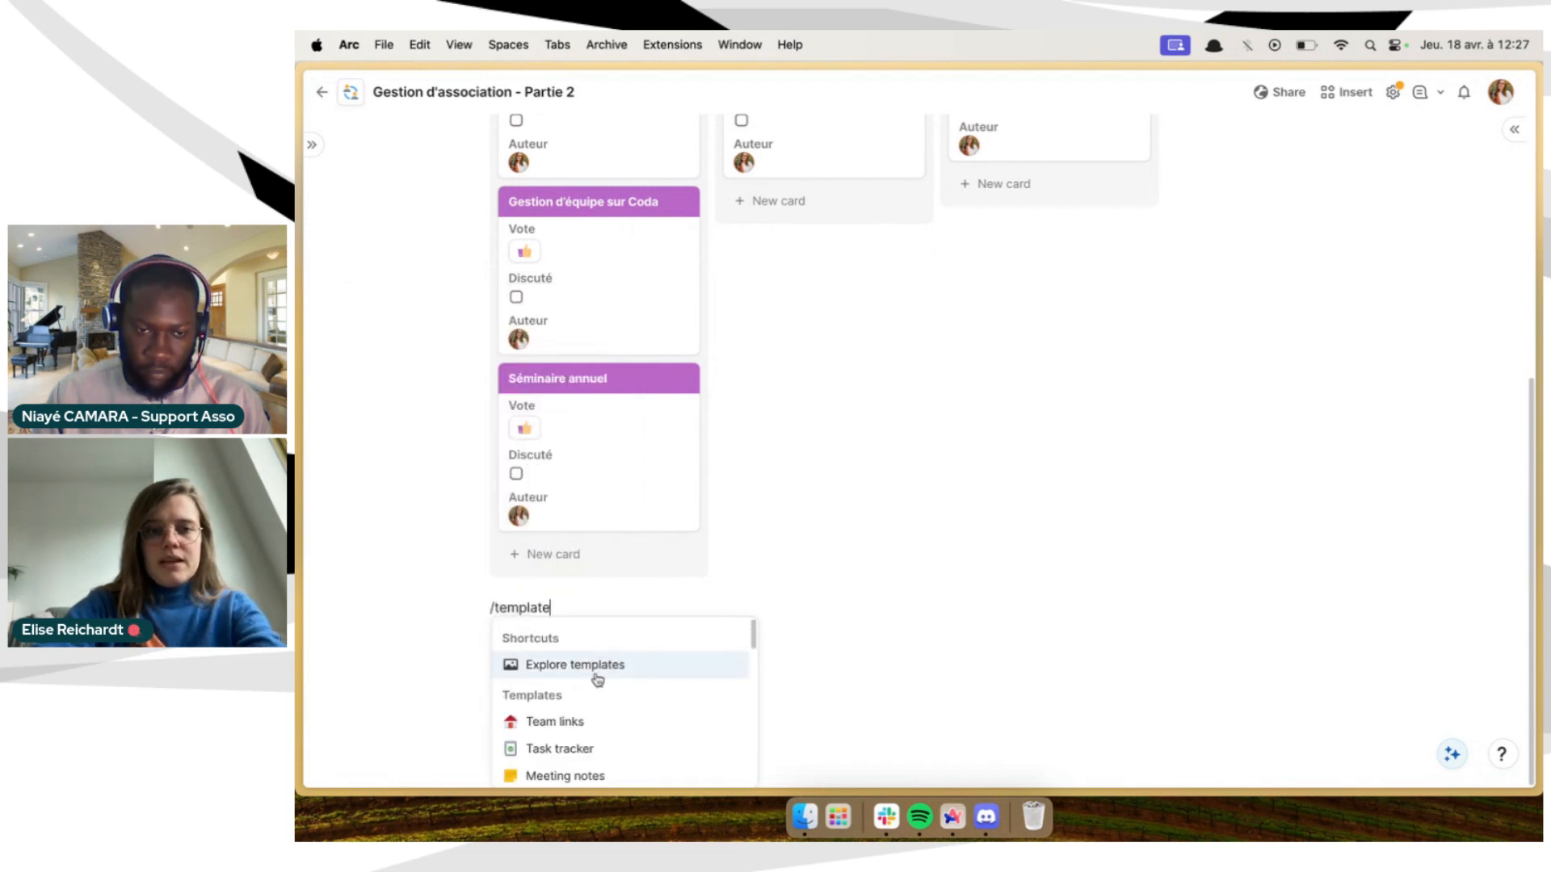
scroll(598, 680, "down", 2)
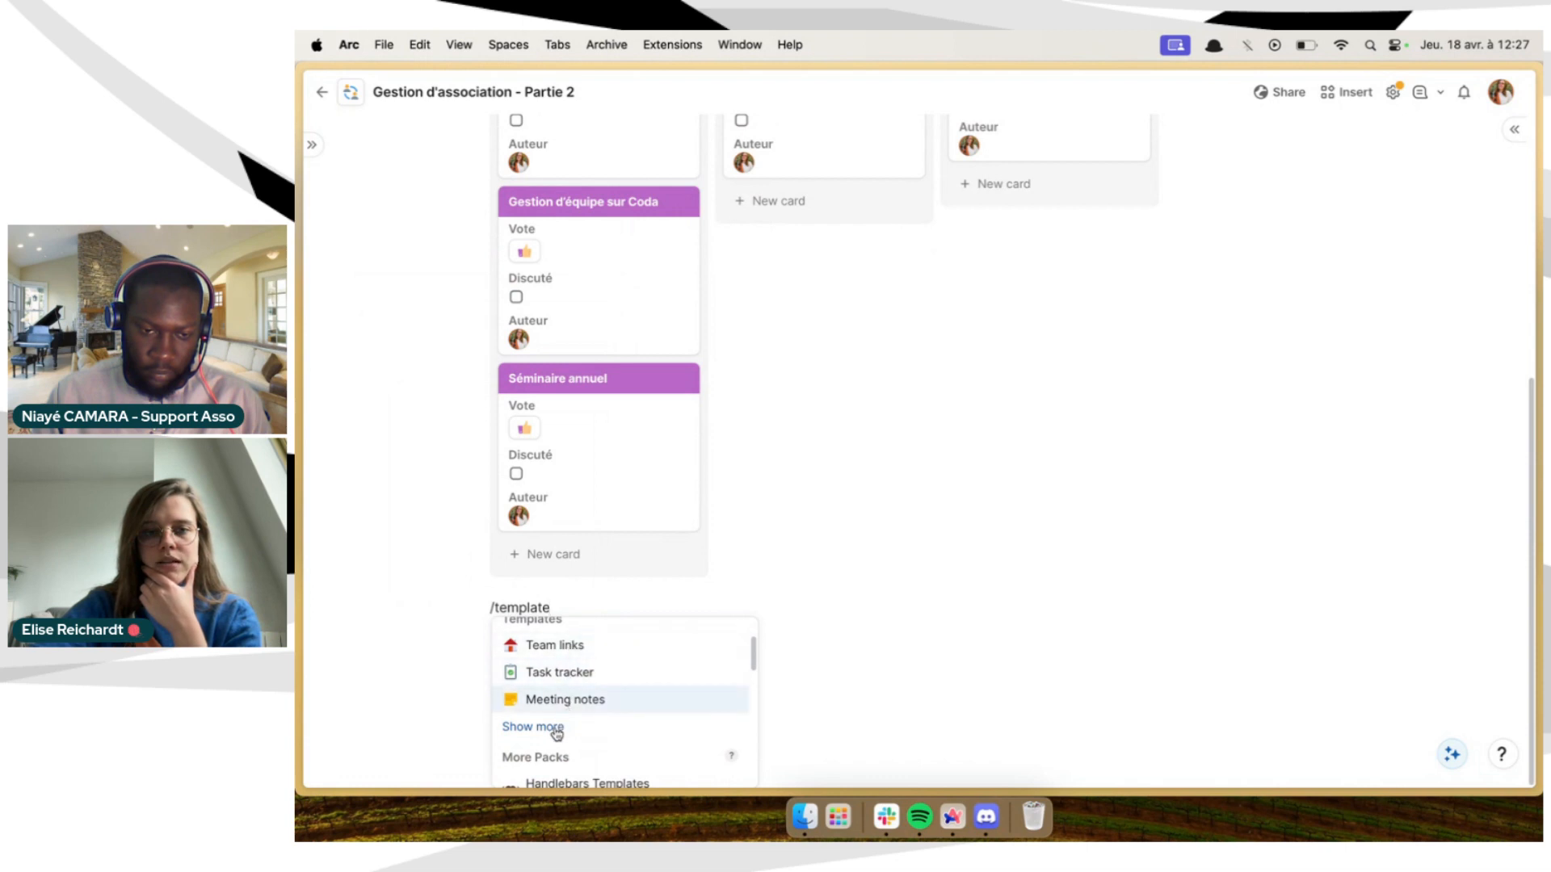
left_click(556, 728)
scroll(580, 677, "down", 3)
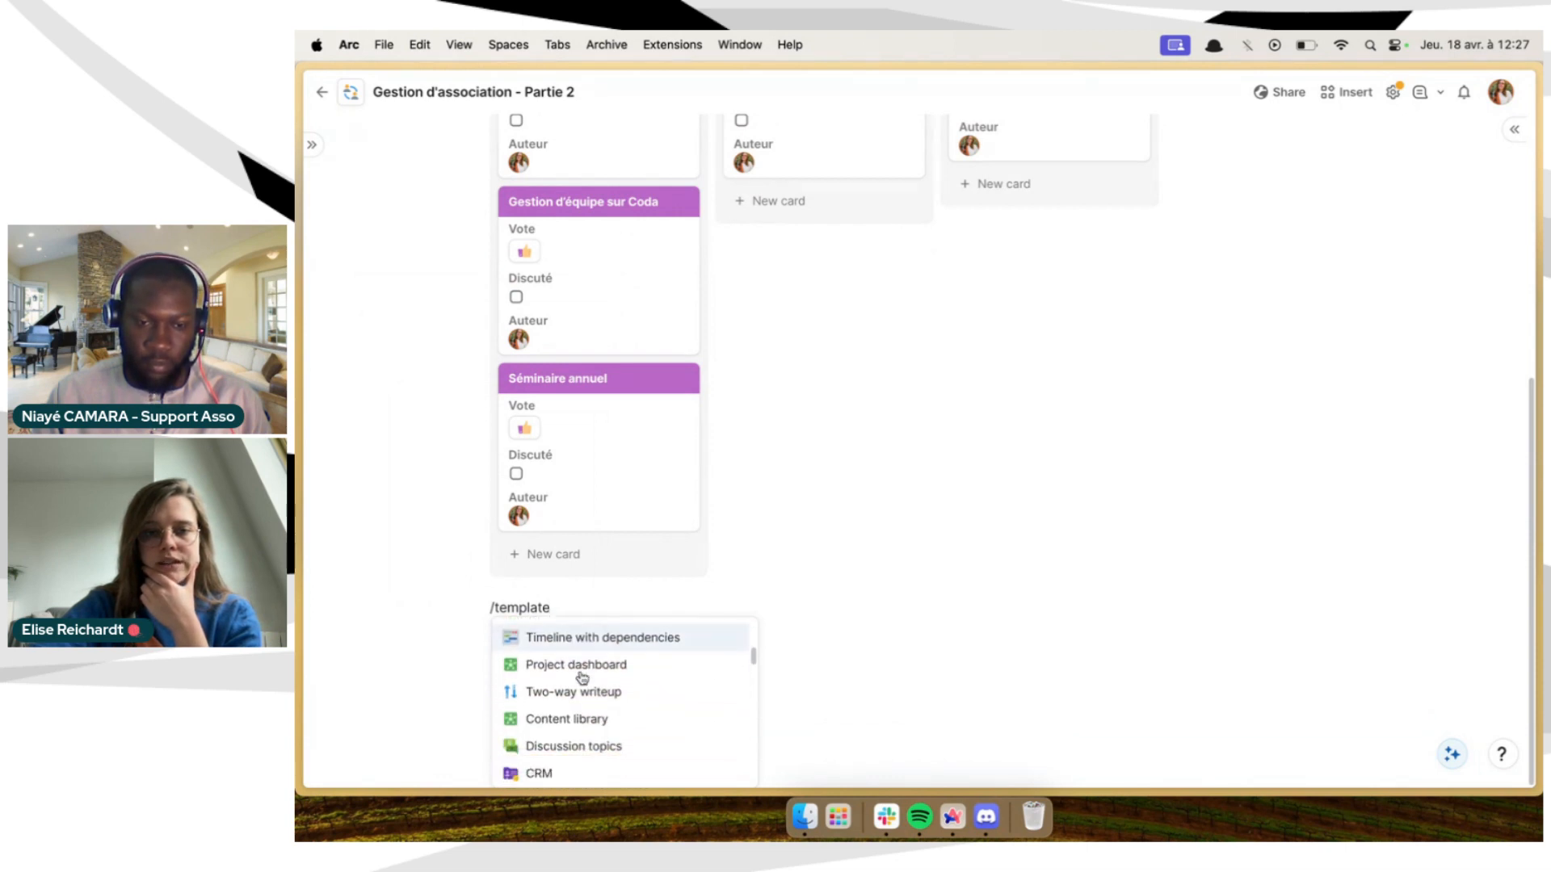
scroll(582, 679, "down", 10)
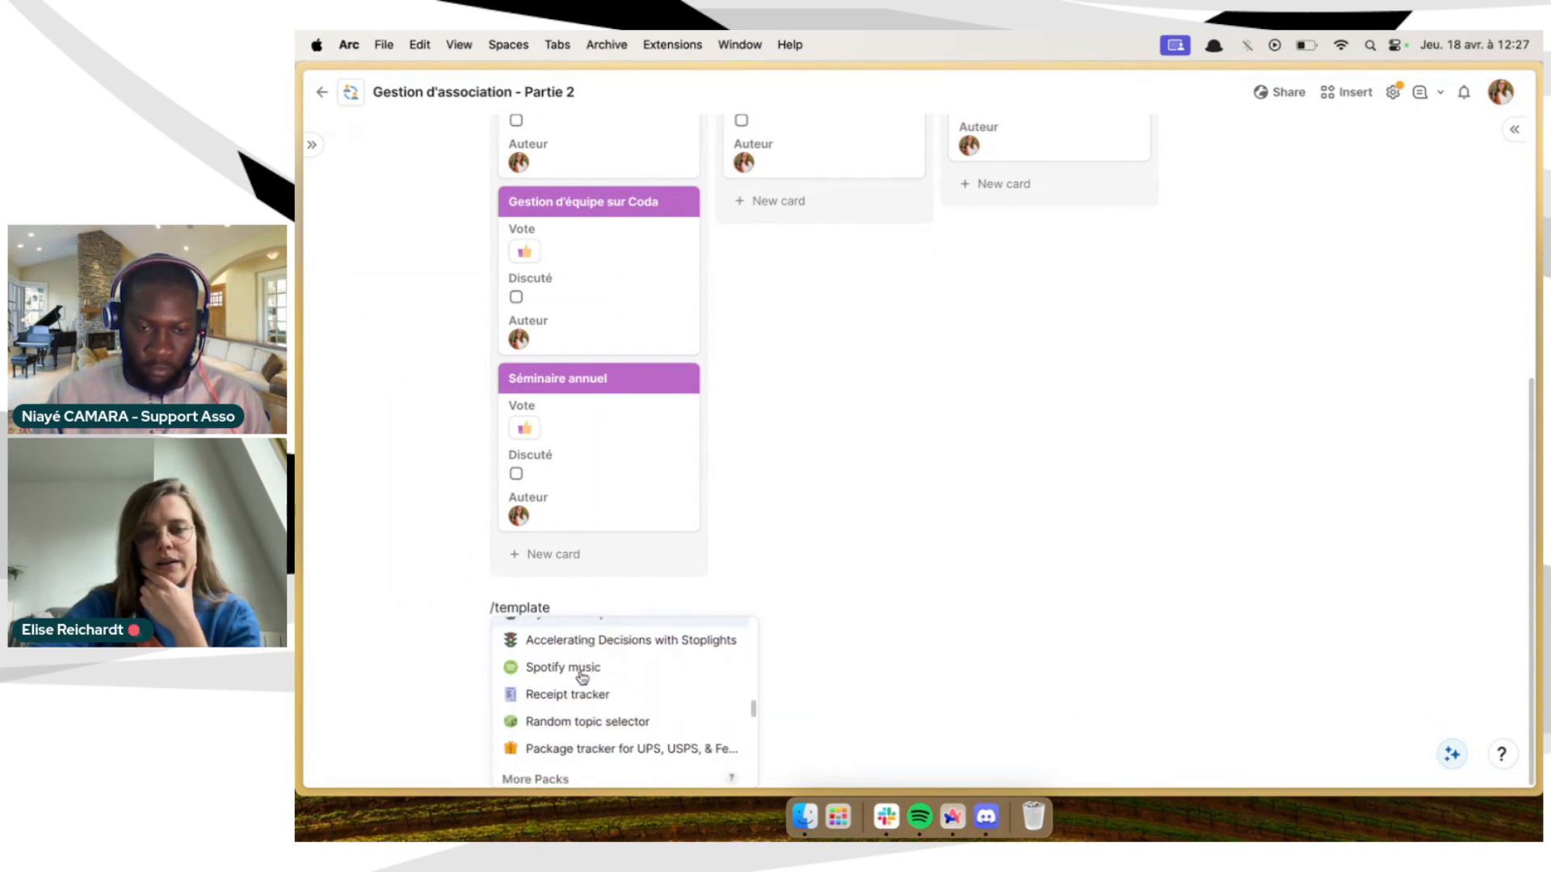
scroll(581, 676, "down", 2)
scroll(585, 671, "up", 15)
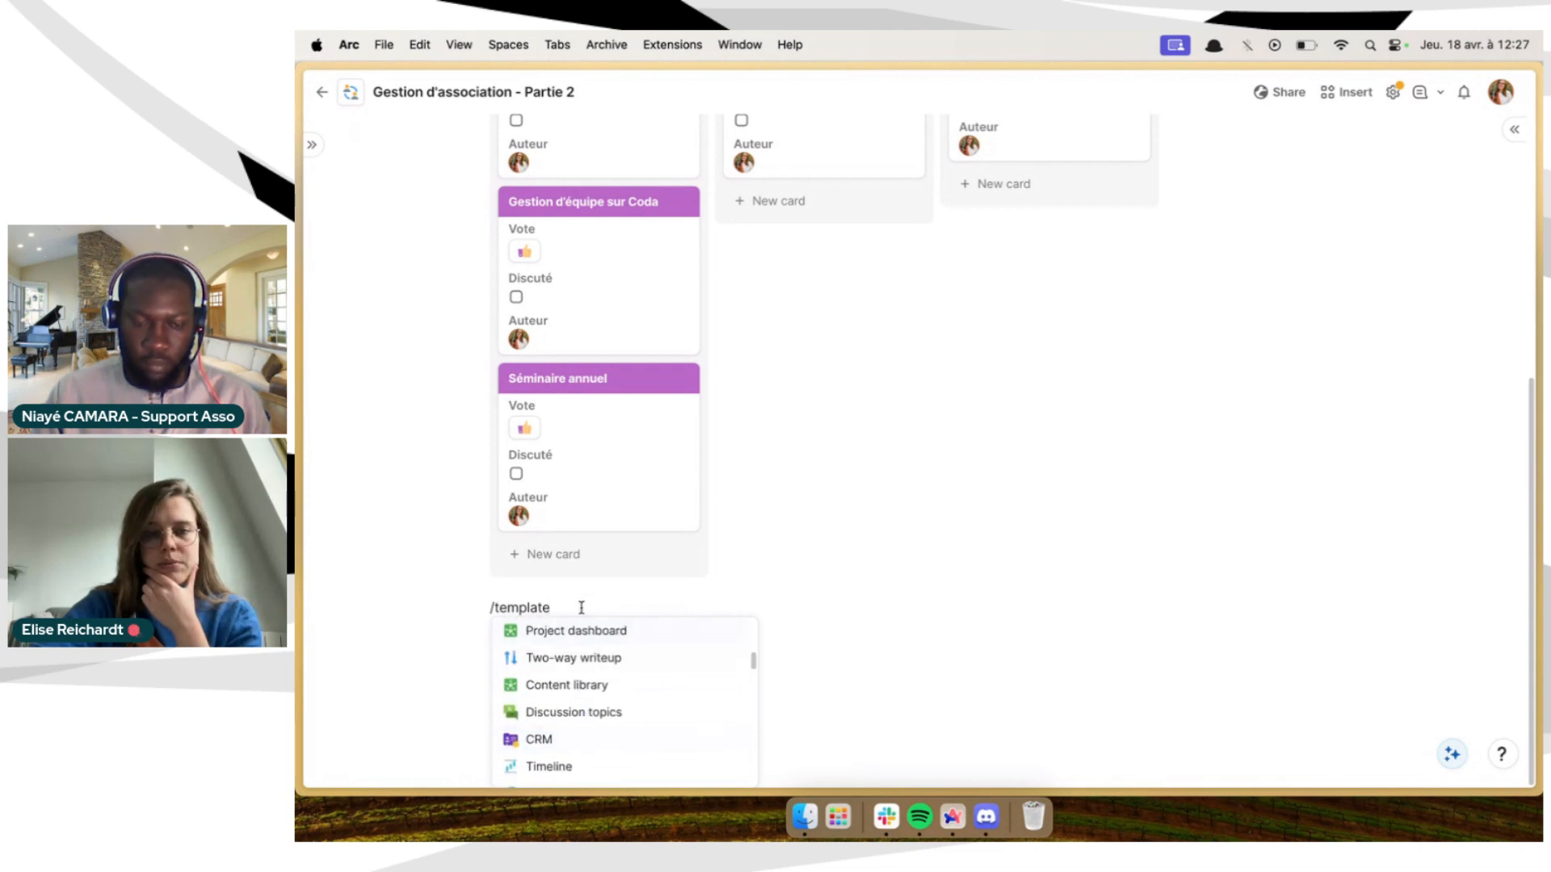
left_click_drag(582, 600, 484, 599)
key("BackSpace")
key("BackSpace")
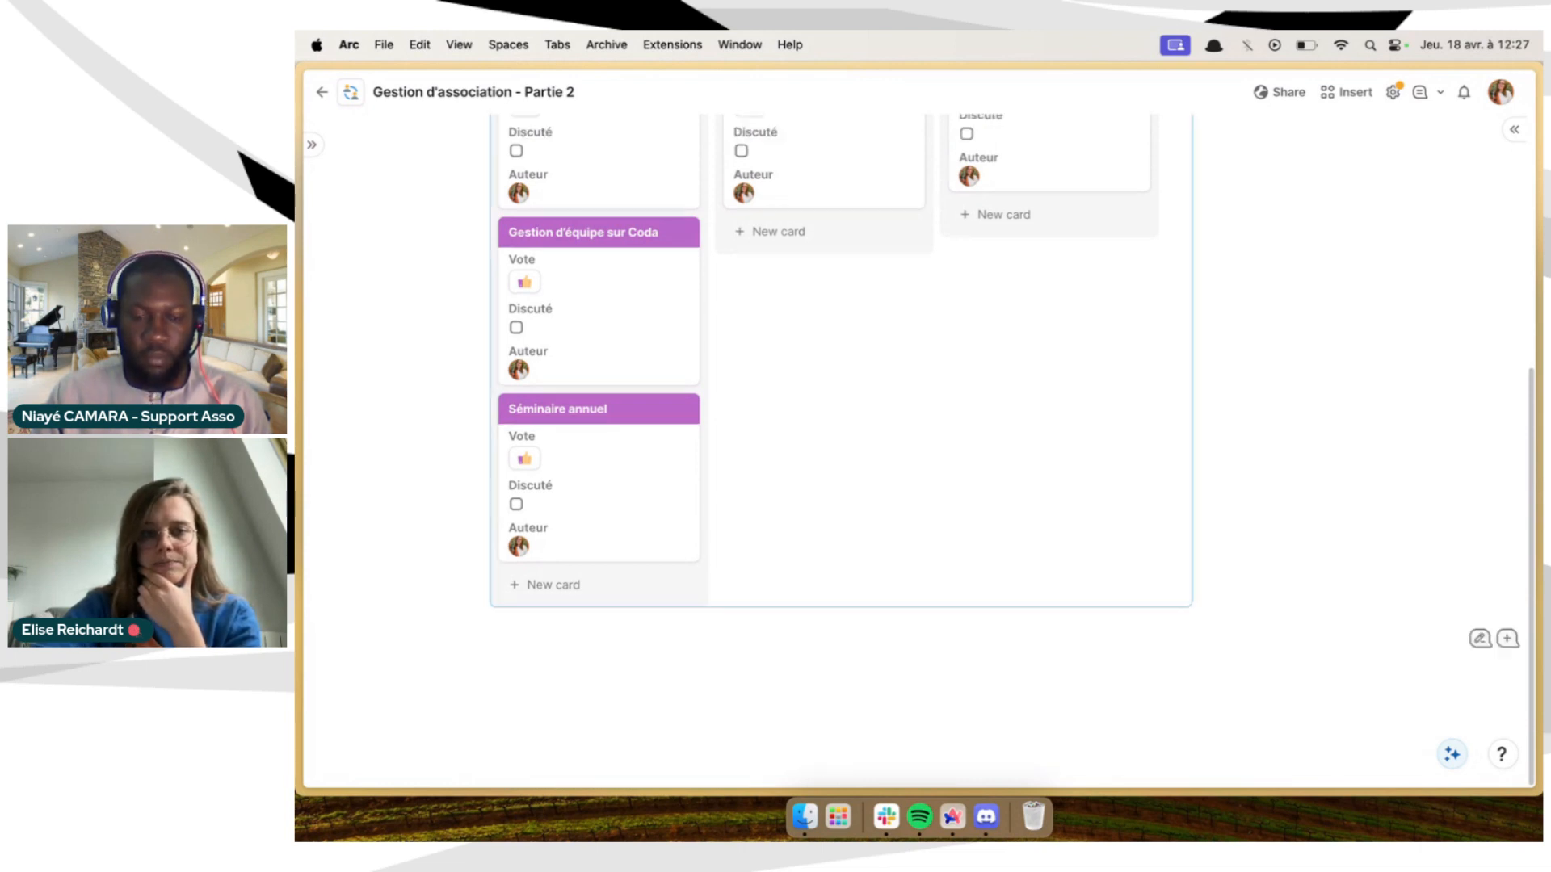
Examine the Retrospective annuelle page's instructions, Chronomètre, brainstorming toggle, and the Continuer, Arrêter and Commencer idea columns
scroll(614, 289, "up", 10)
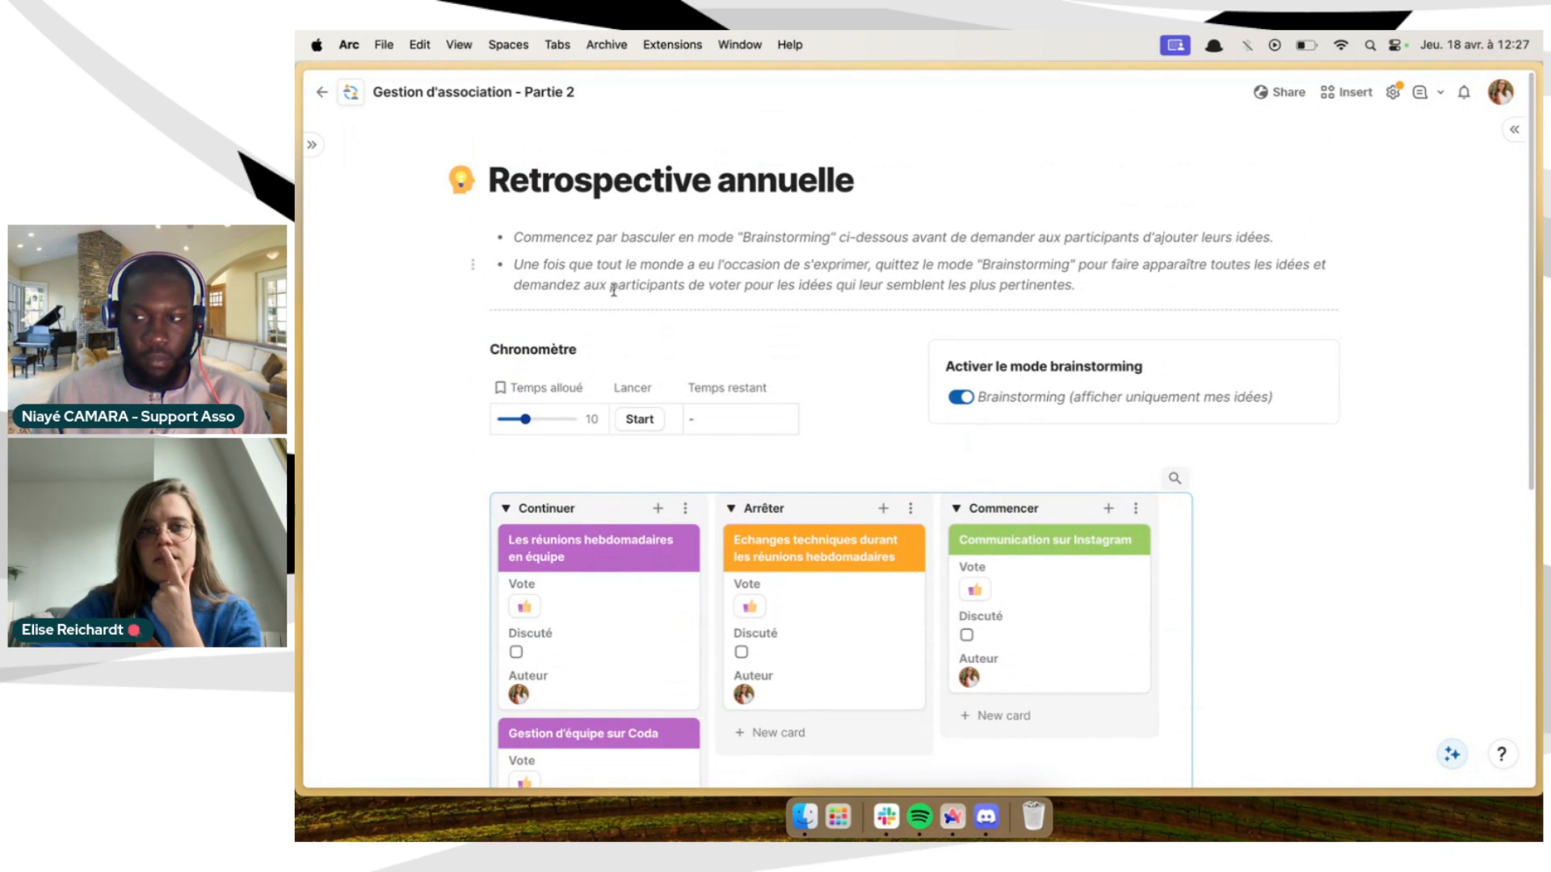
scroll(622, 275, "down", 1)
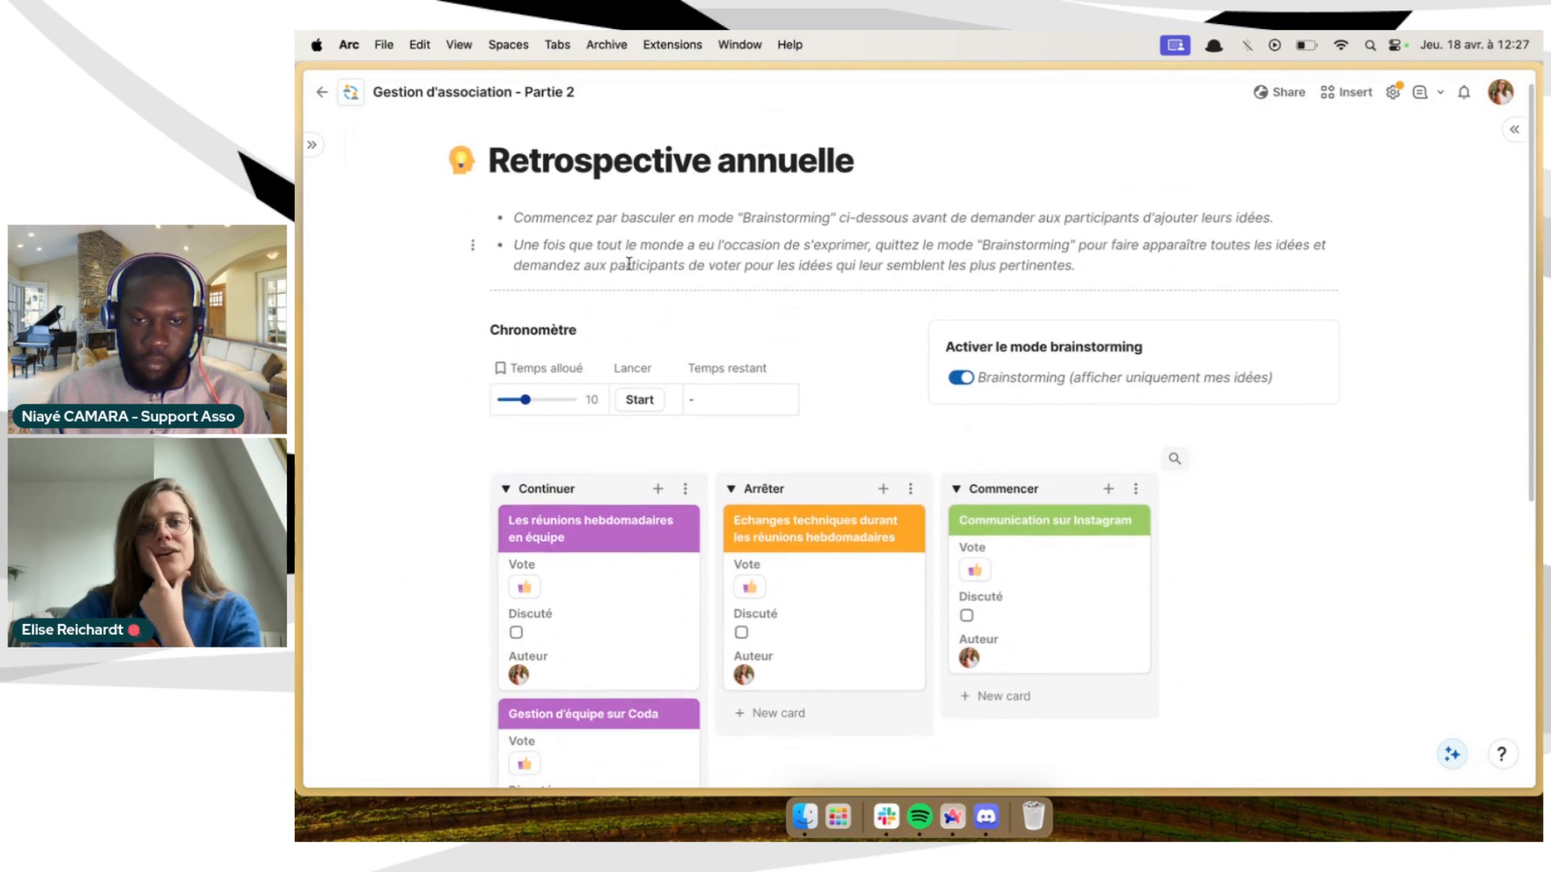
scroll(674, 208, "down", 1)
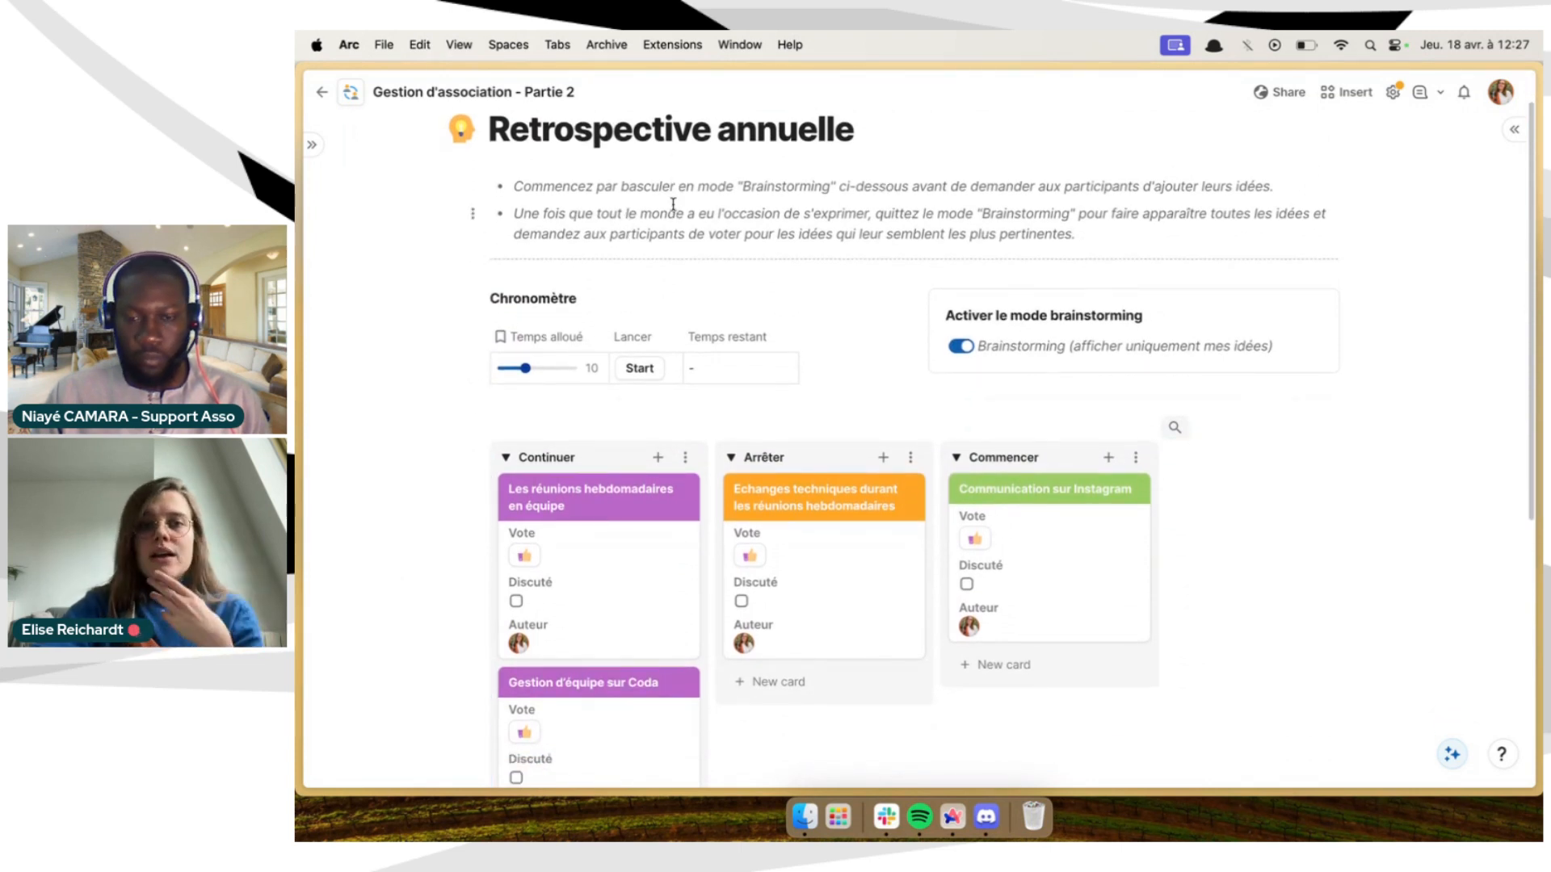
scroll(673, 205, "down", 1)
scroll(673, 205, "up", 1)
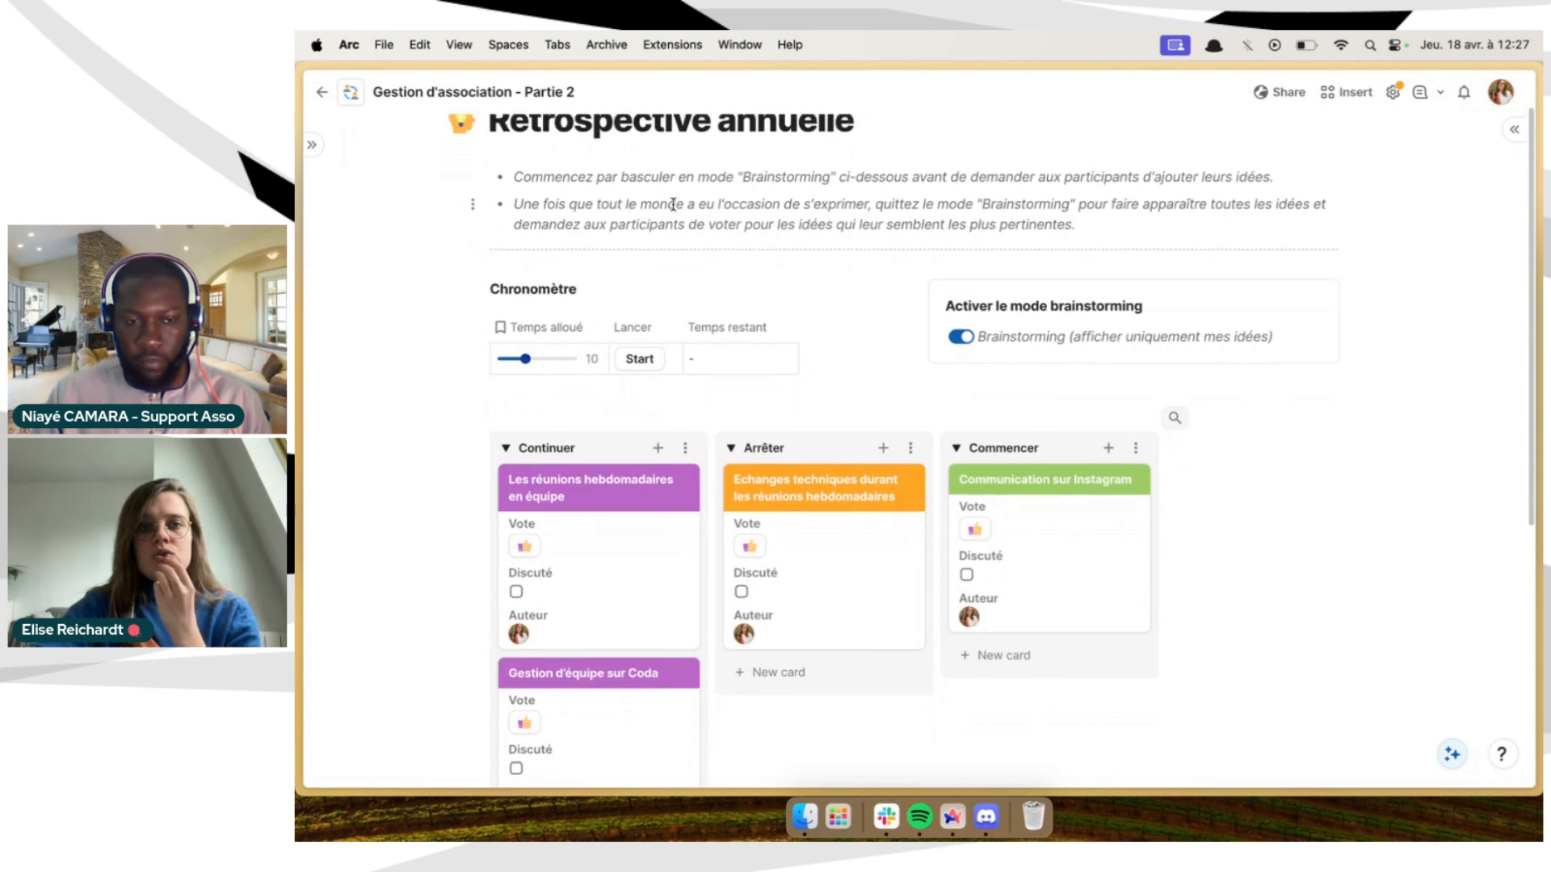
scroll(589, 336, "down", 2)
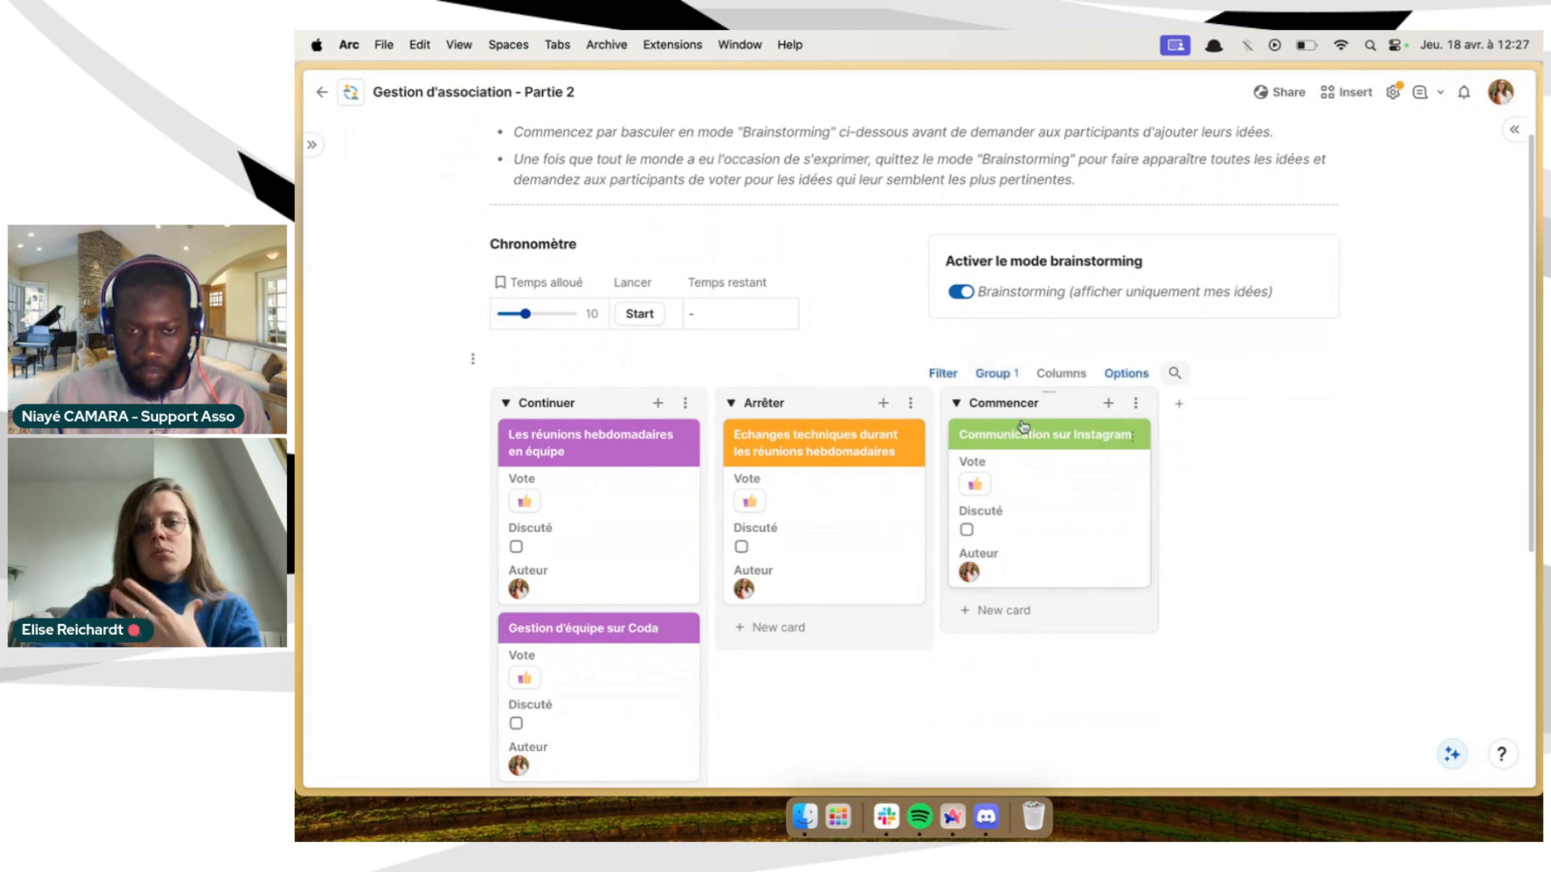
scroll(1003, 445, "up", 2)
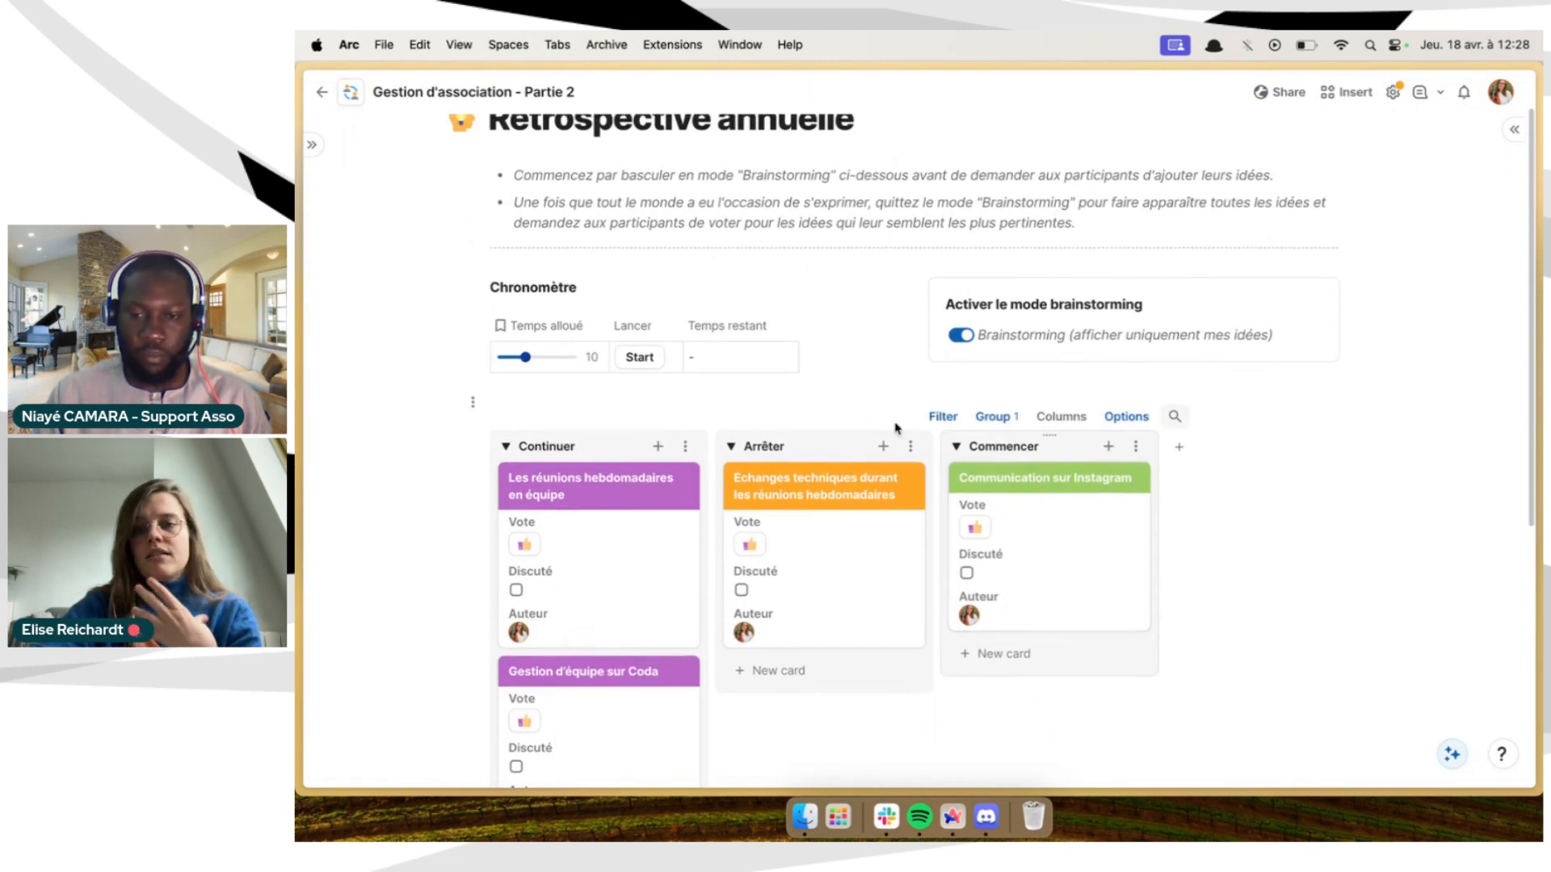
scroll(912, 231, "up", 2)
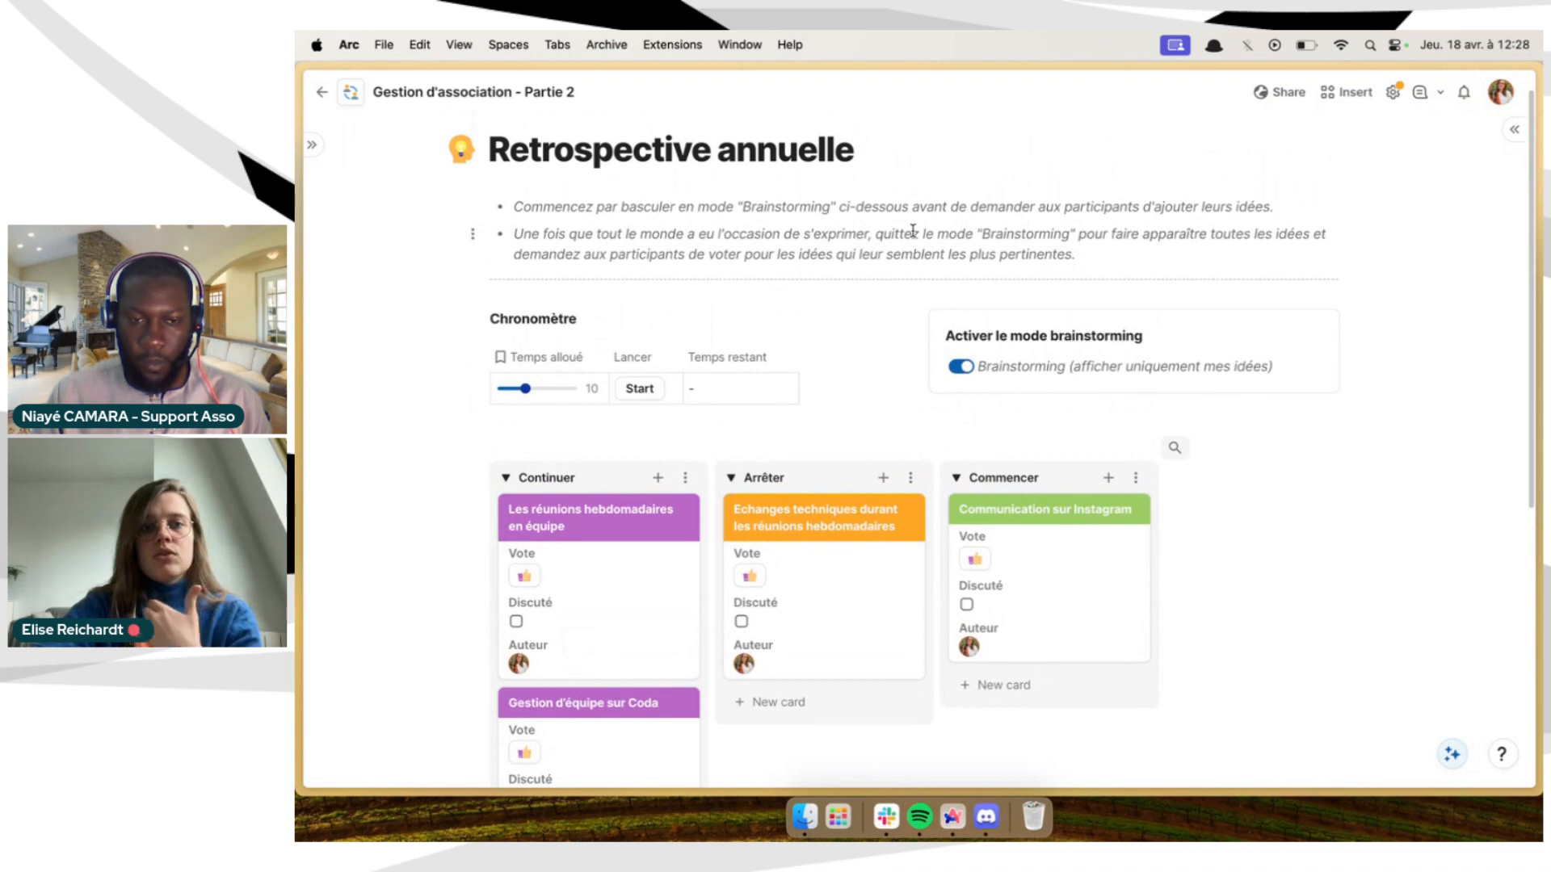
scroll(913, 231, "down", 2)
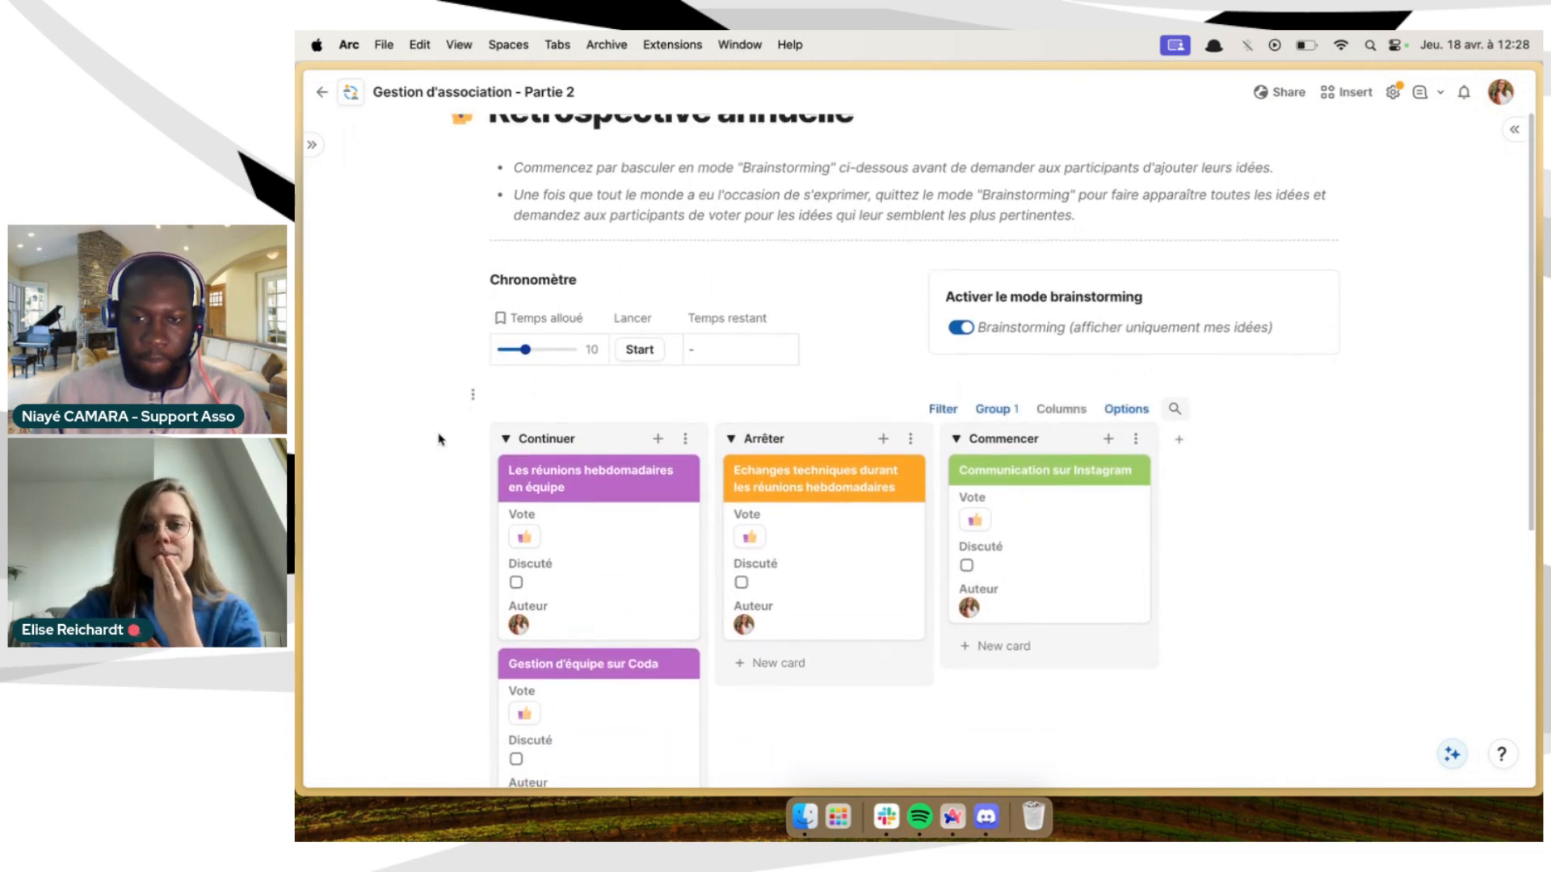
scroll(449, 422, "down", 2)
scroll(448, 422, "down", 2)
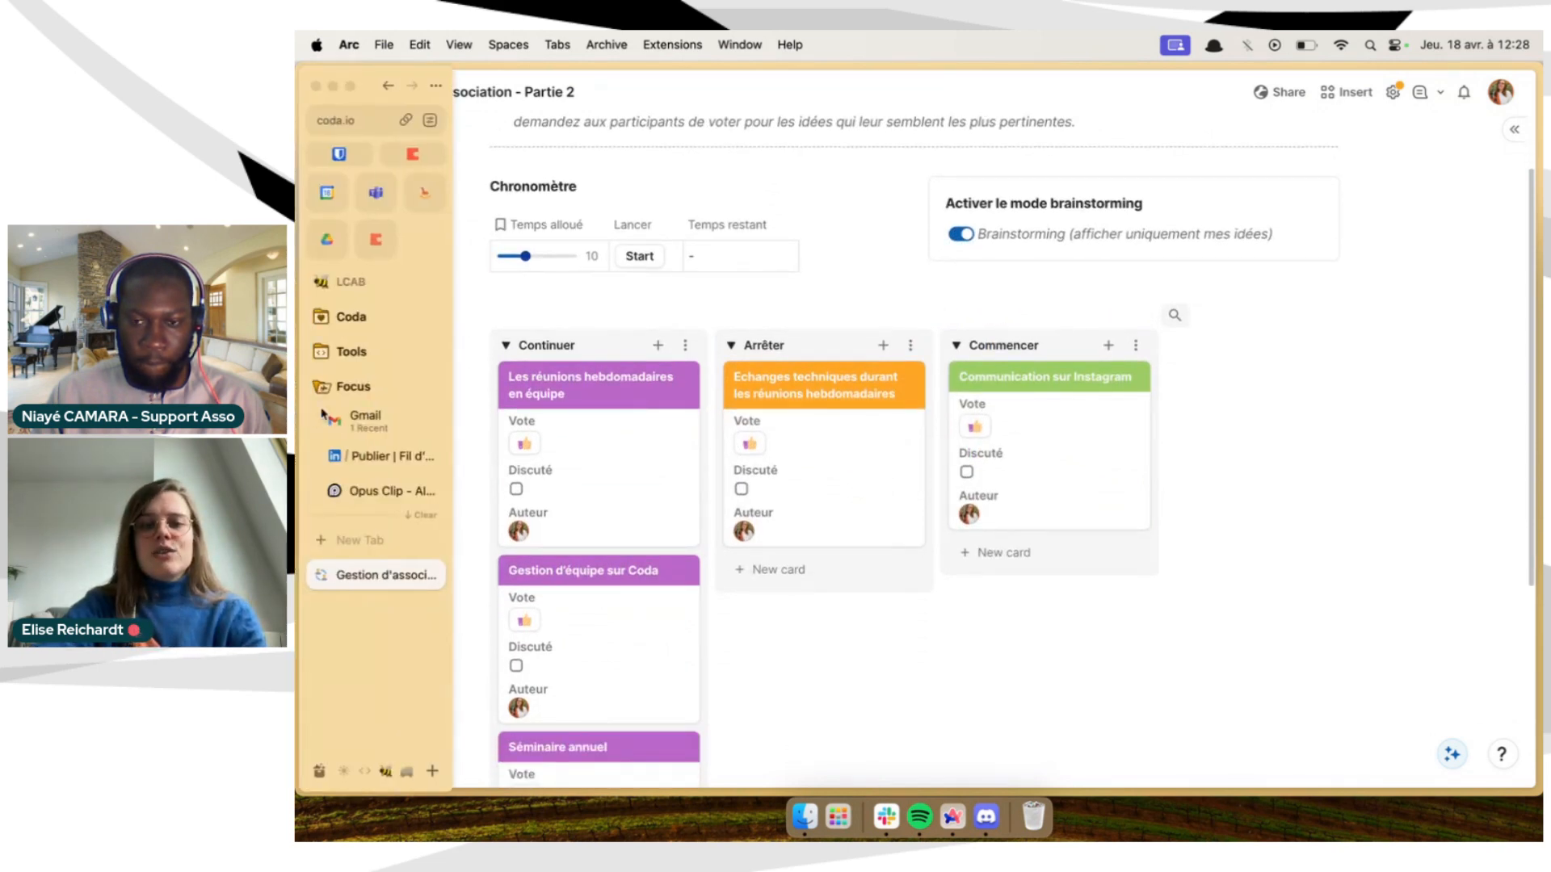
Change the Auteur of the "Les réunions hebdomadaires en équipe" card to the second listed member and close the card
left_click(631, 516)
left_click(630, 368)
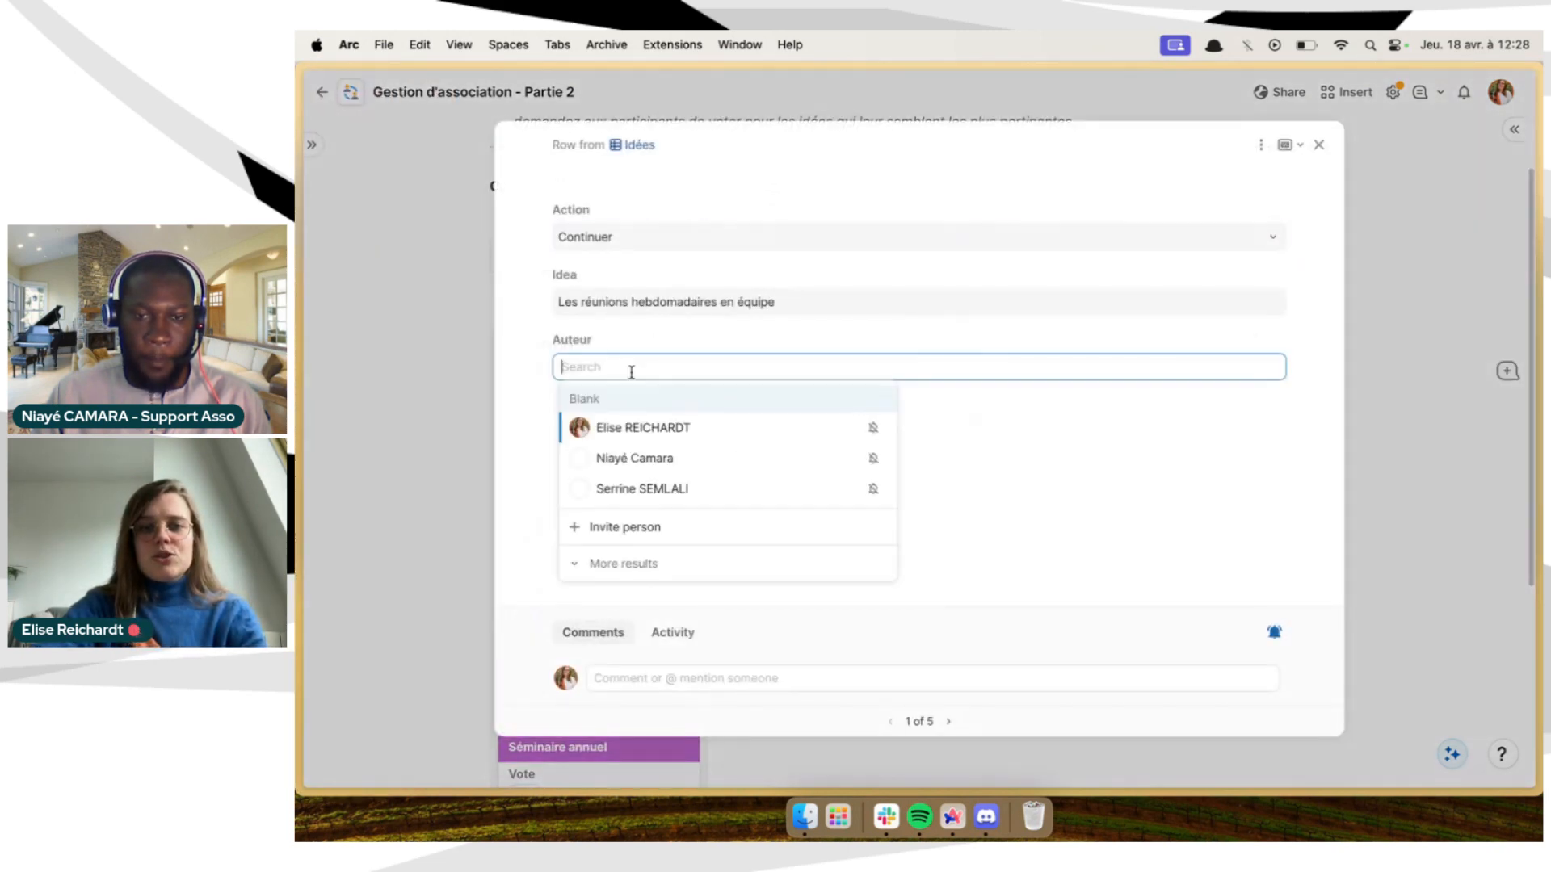
left_click(647, 453)
left_click(449, 535)
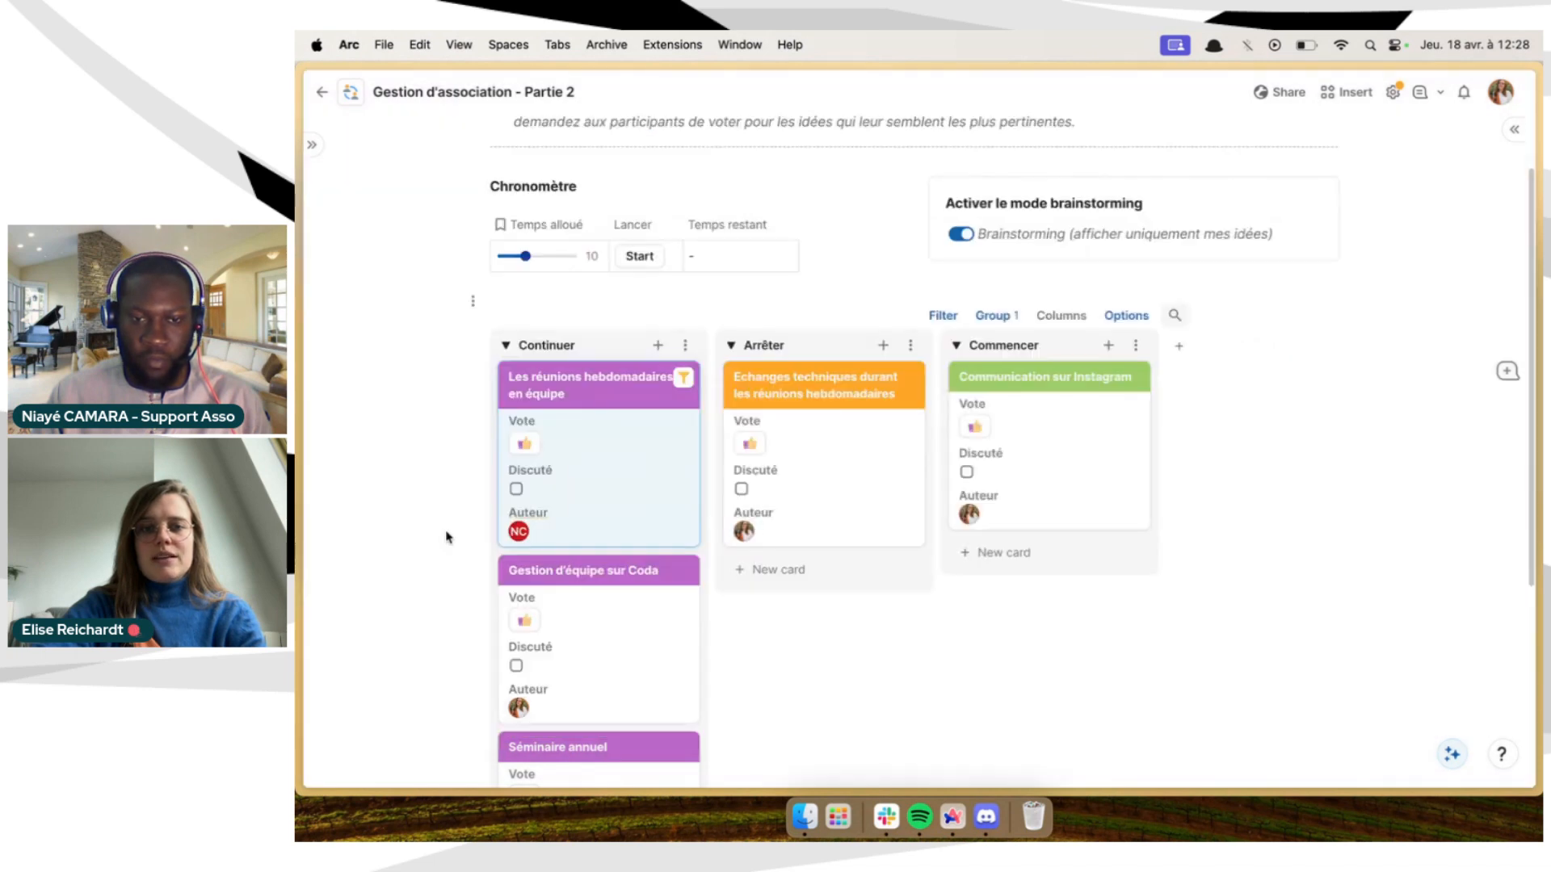
Reassign the "Echanges techniques durant les réunions hebdomadaires" card's Auteur to the same member and close the card
left_click(843, 520)
left_click(768, 369)
left_click(634, 458)
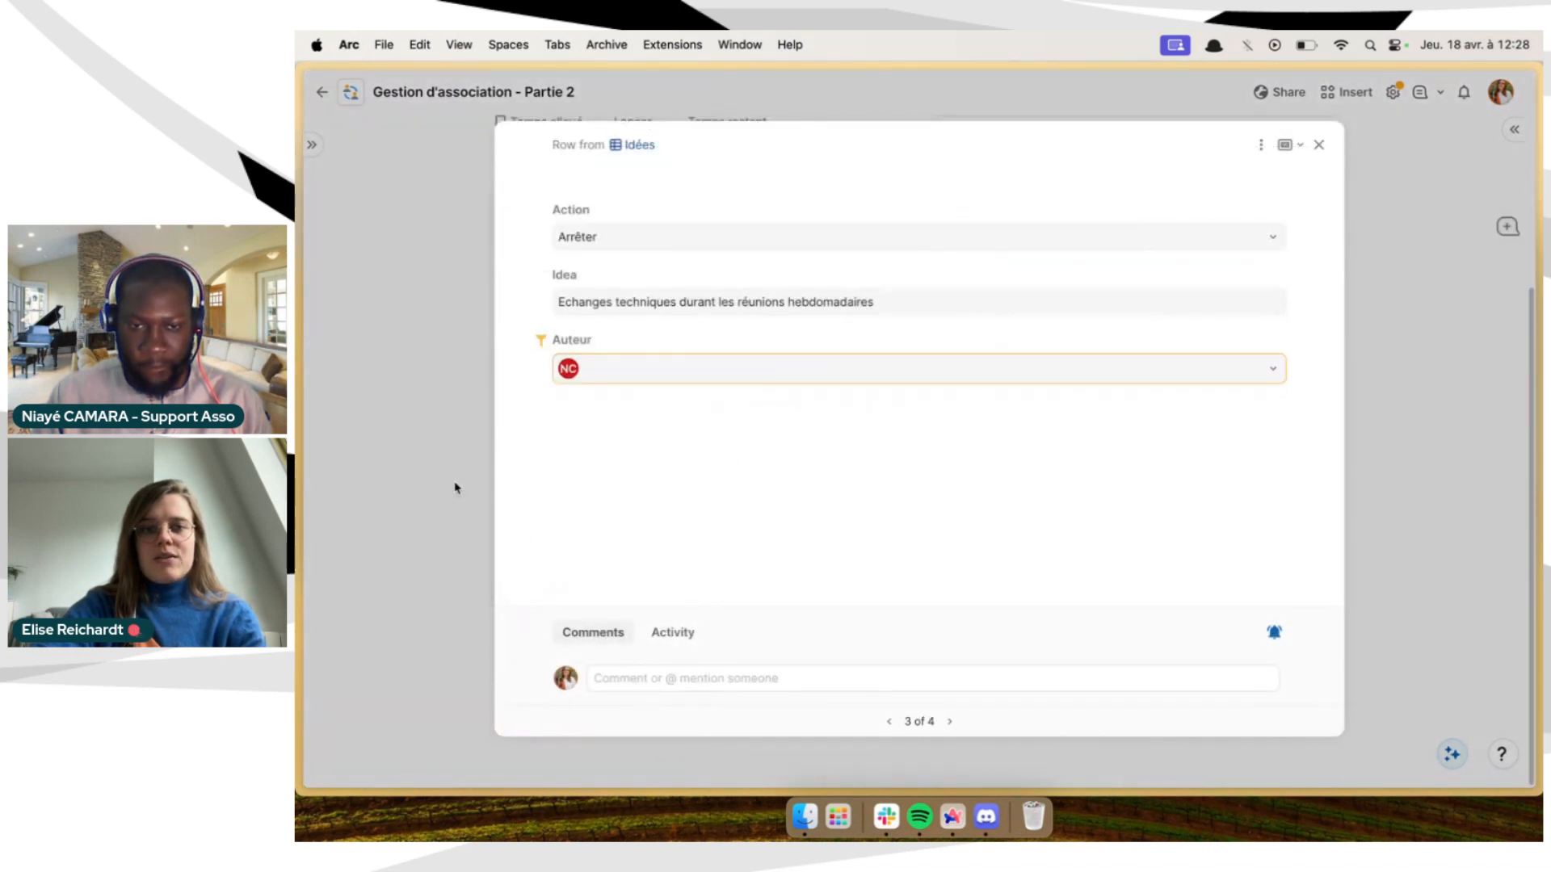
left_click(436, 477)
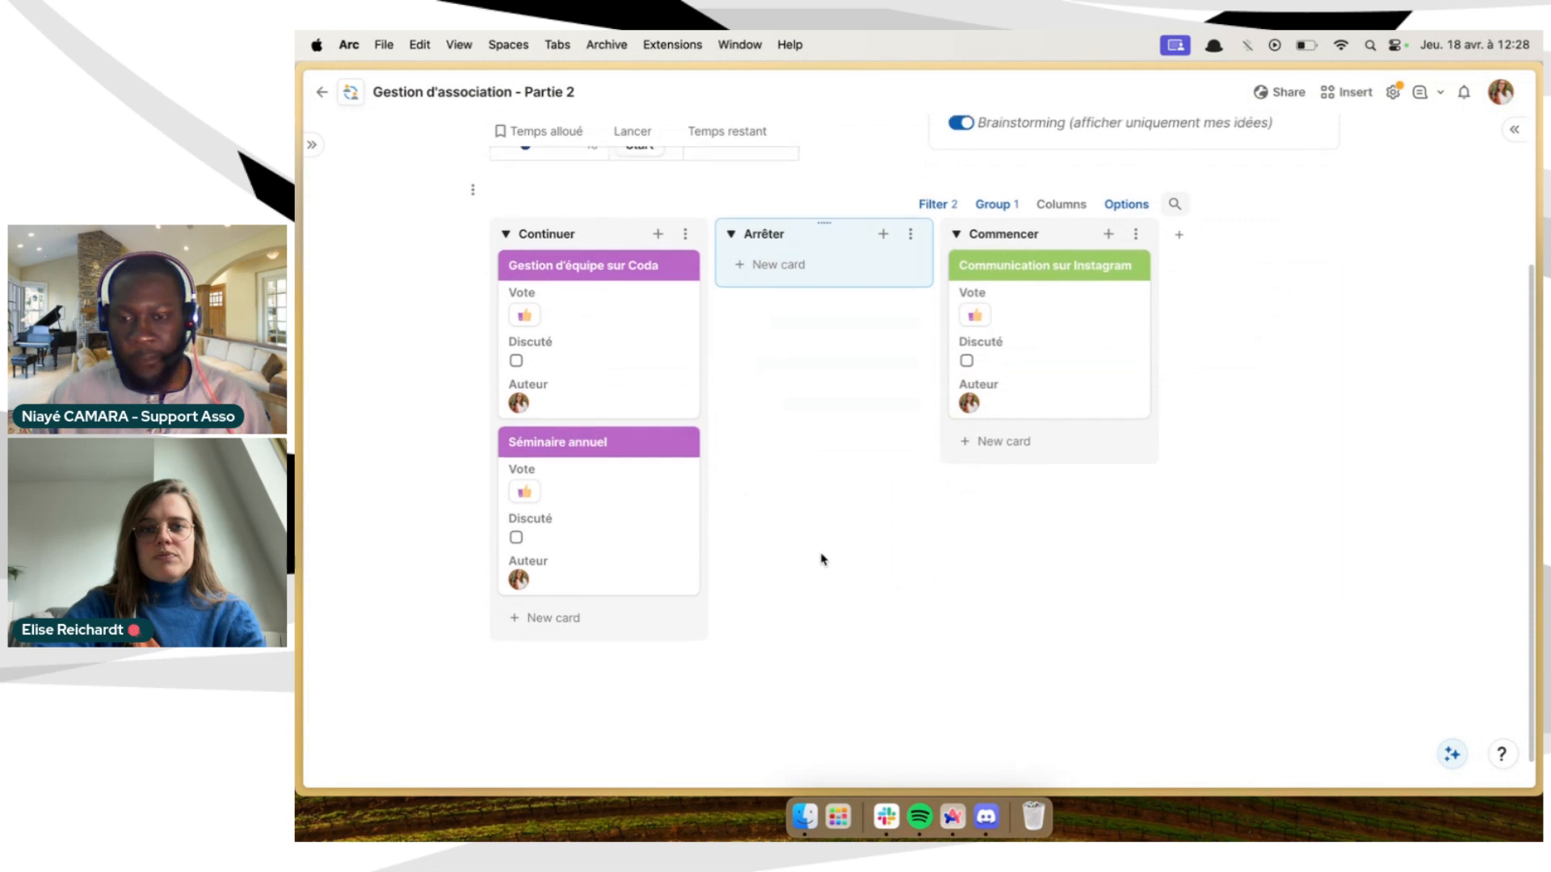
Start the Chronomètre with the allotted time of 10
scroll(814, 572, "up", 5)
scroll(814, 572, "up", 2)
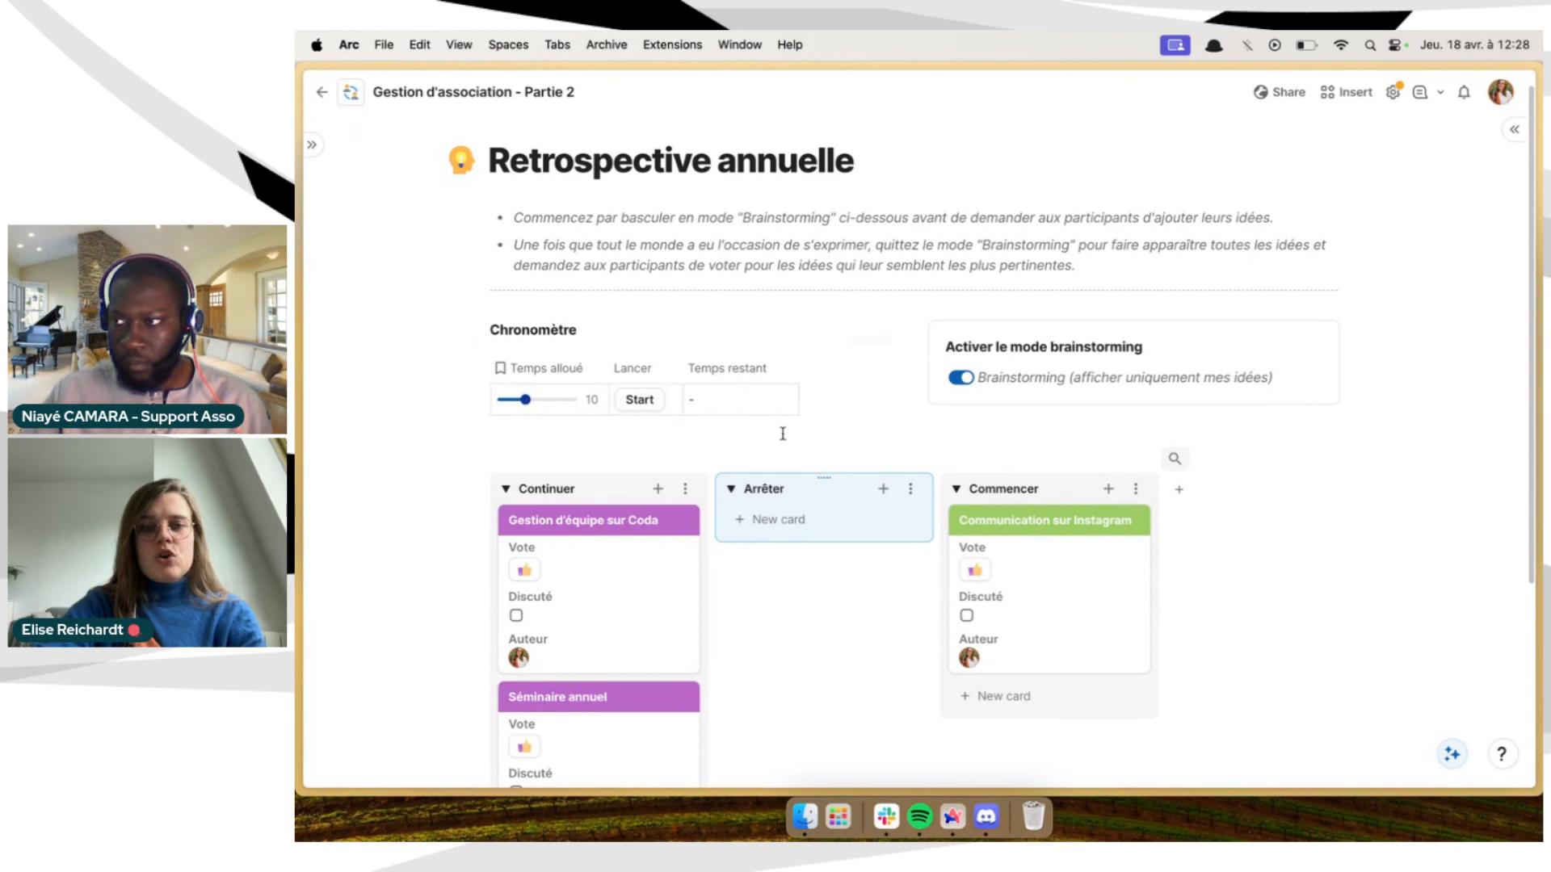
left_click(639, 399)
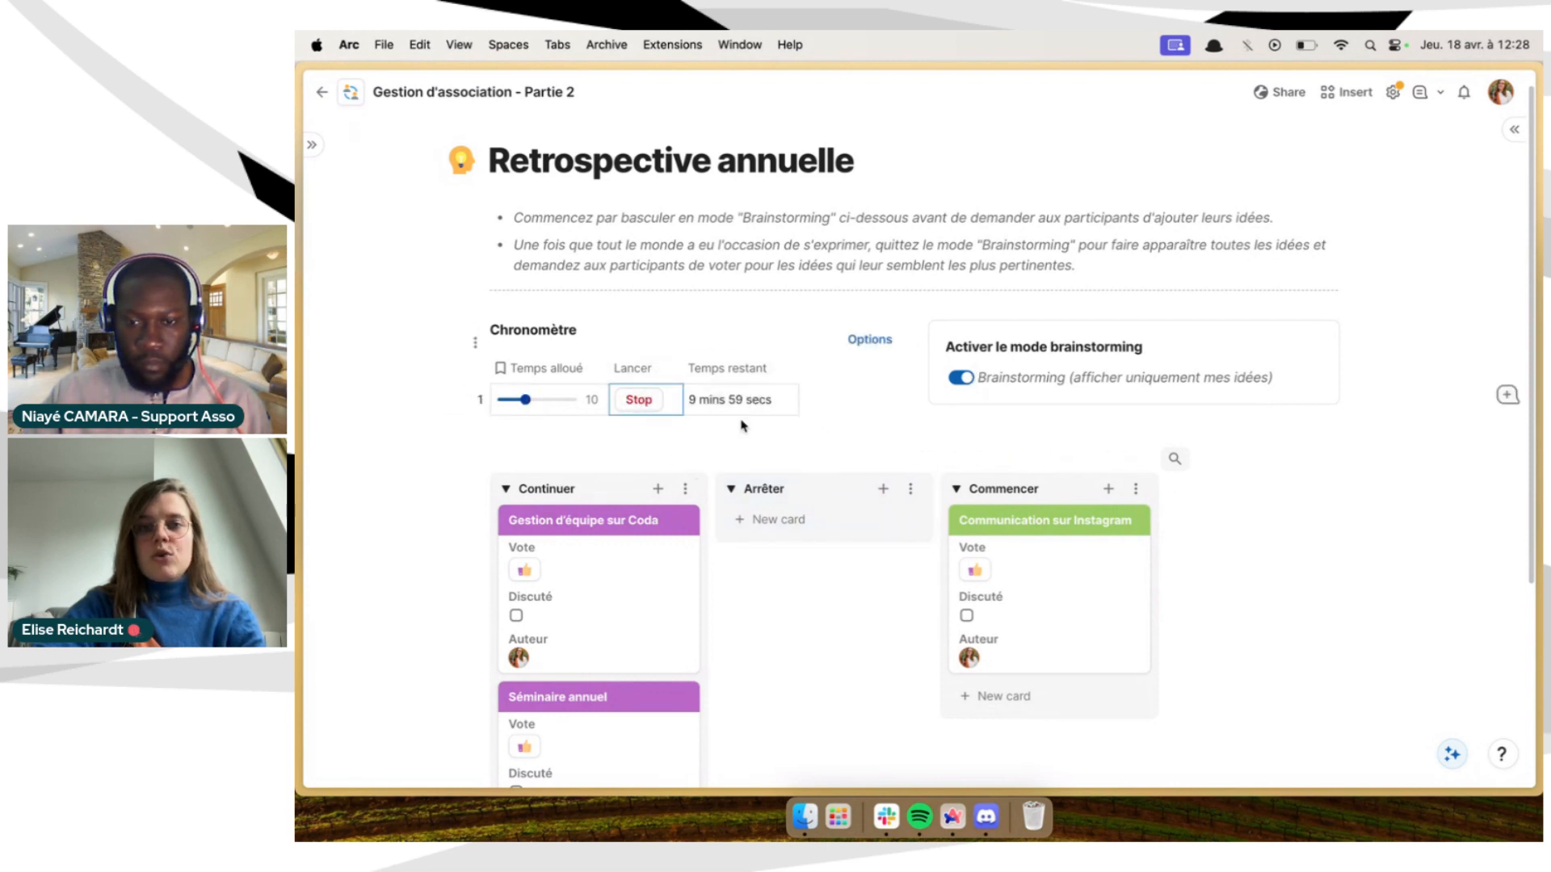
Turn off brainstorming mode to review all participants' ideas, and turn it back on
left_click(960, 377)
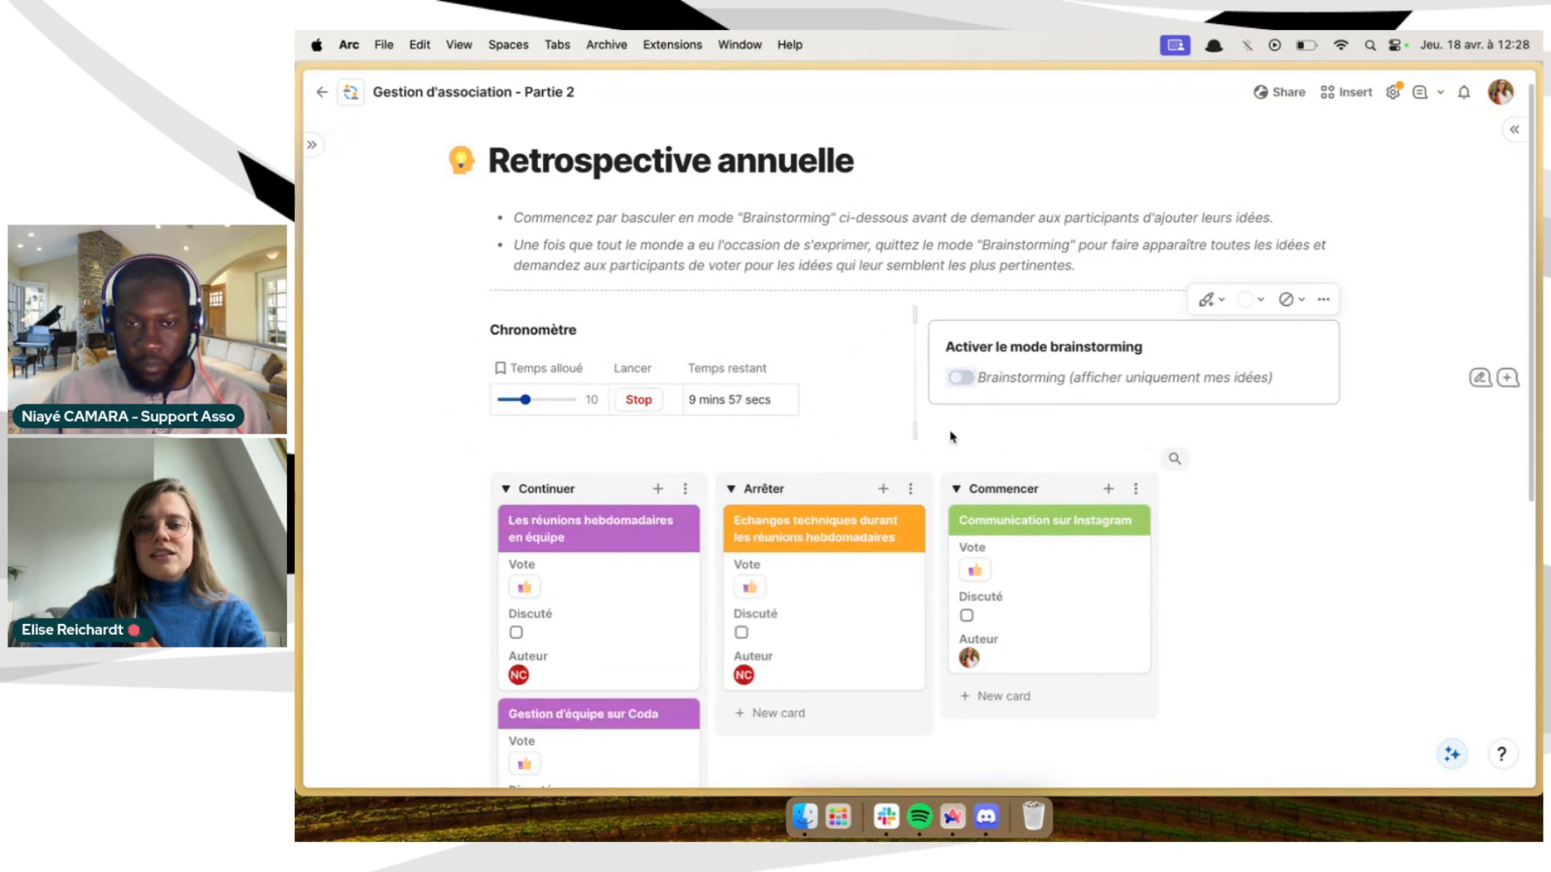
scroll(1016, 552, "down", 3)
scroll(689, 633, "down", 2)
scroll(689, 633, "up", 3)
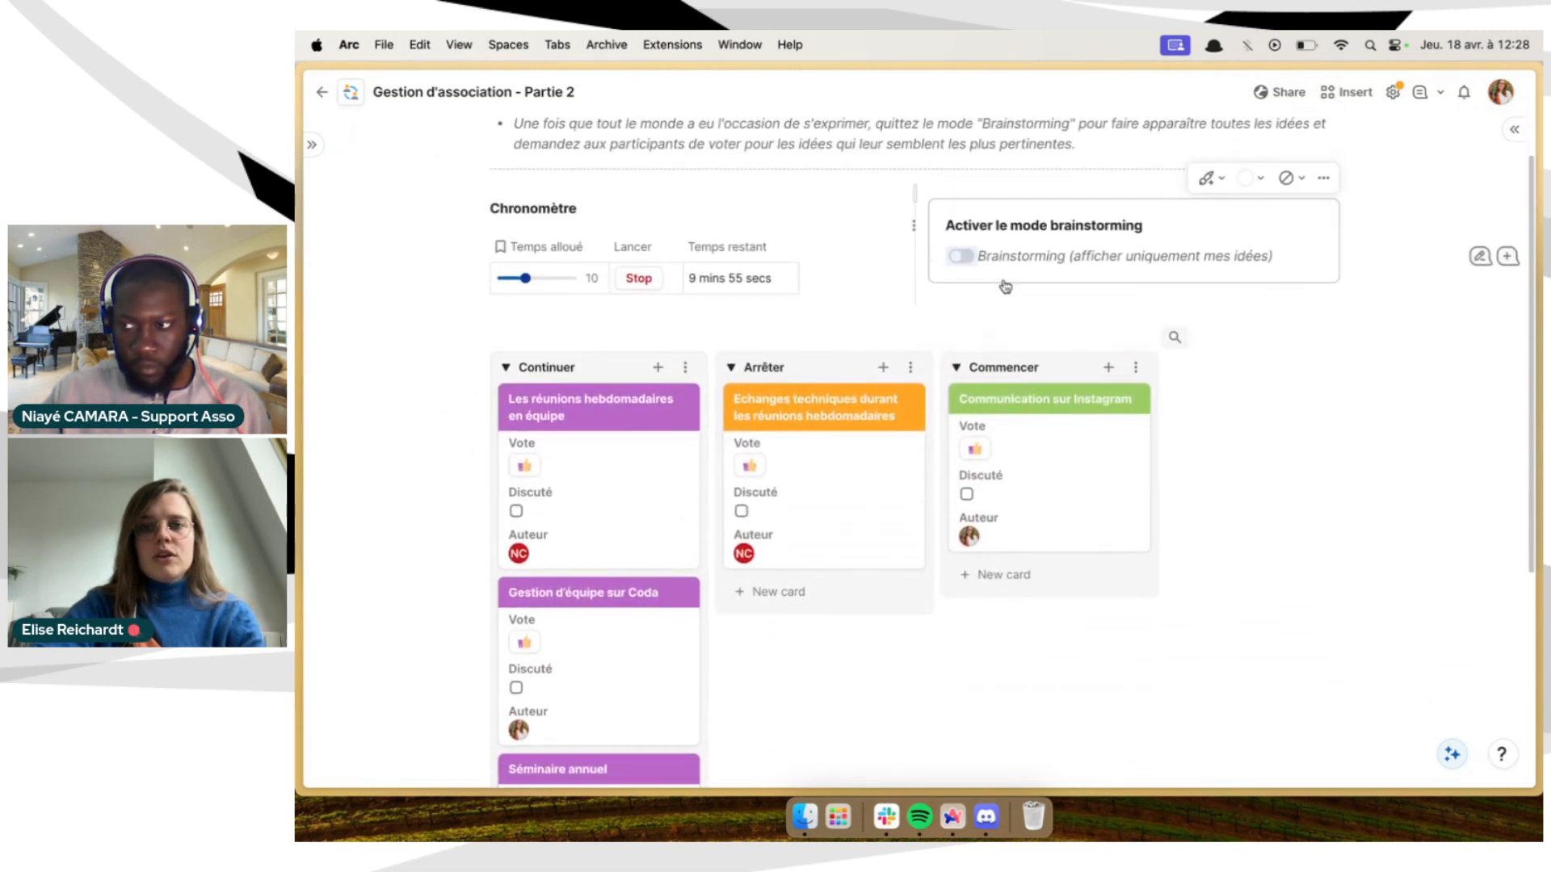
left_click(969, 260)
scroll(824, 557, "down", 2)
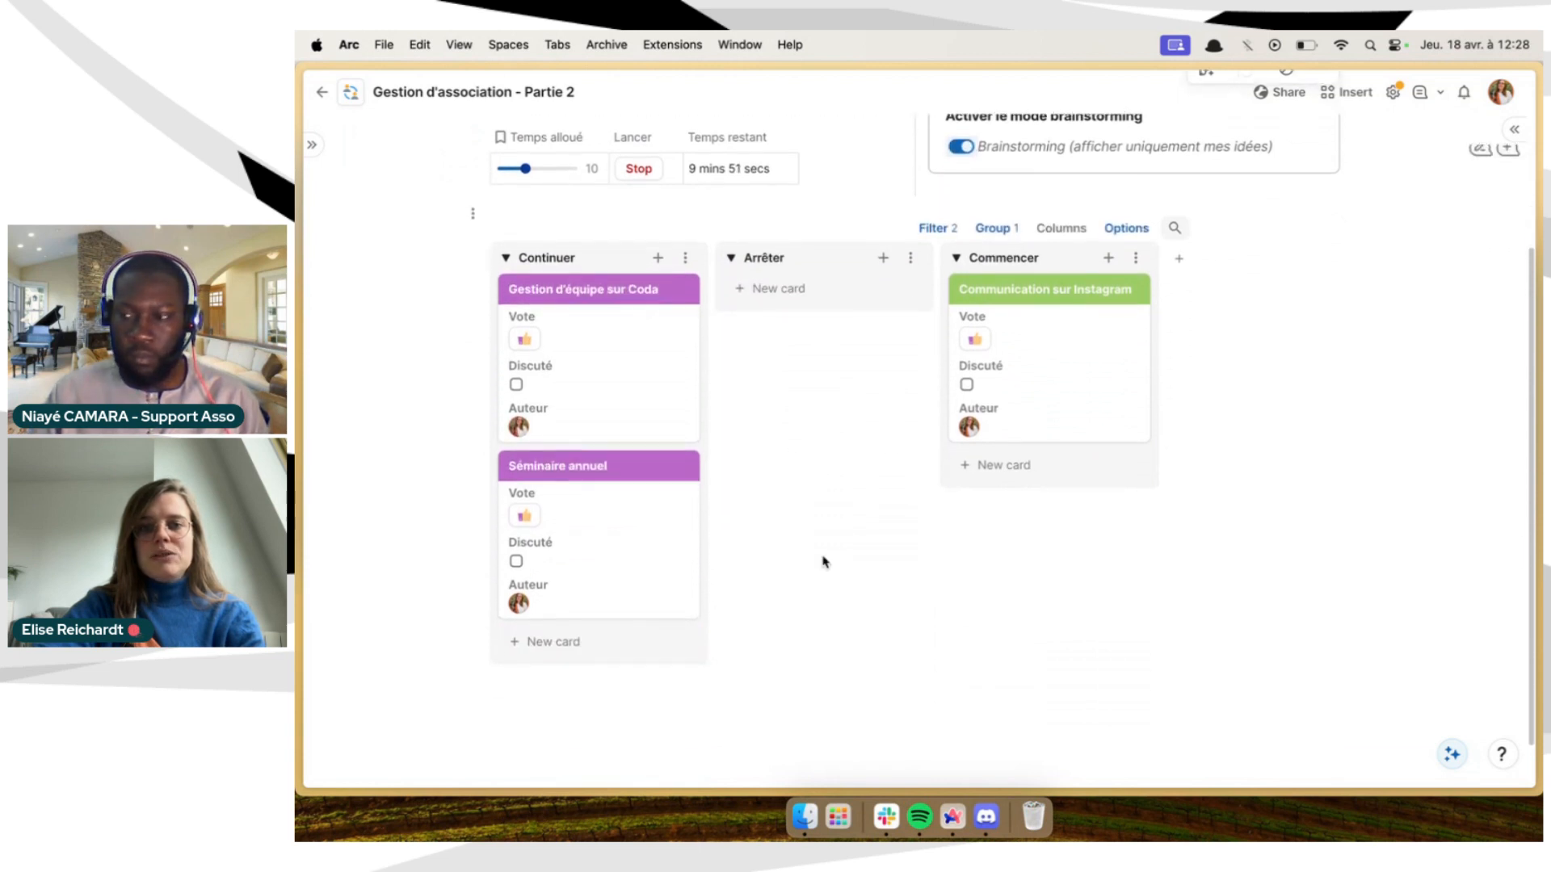
Add a new card to the Arrêter column with the idea "Les points téléphoniques à rallonge"
scroll(770, 520, "up", 1)
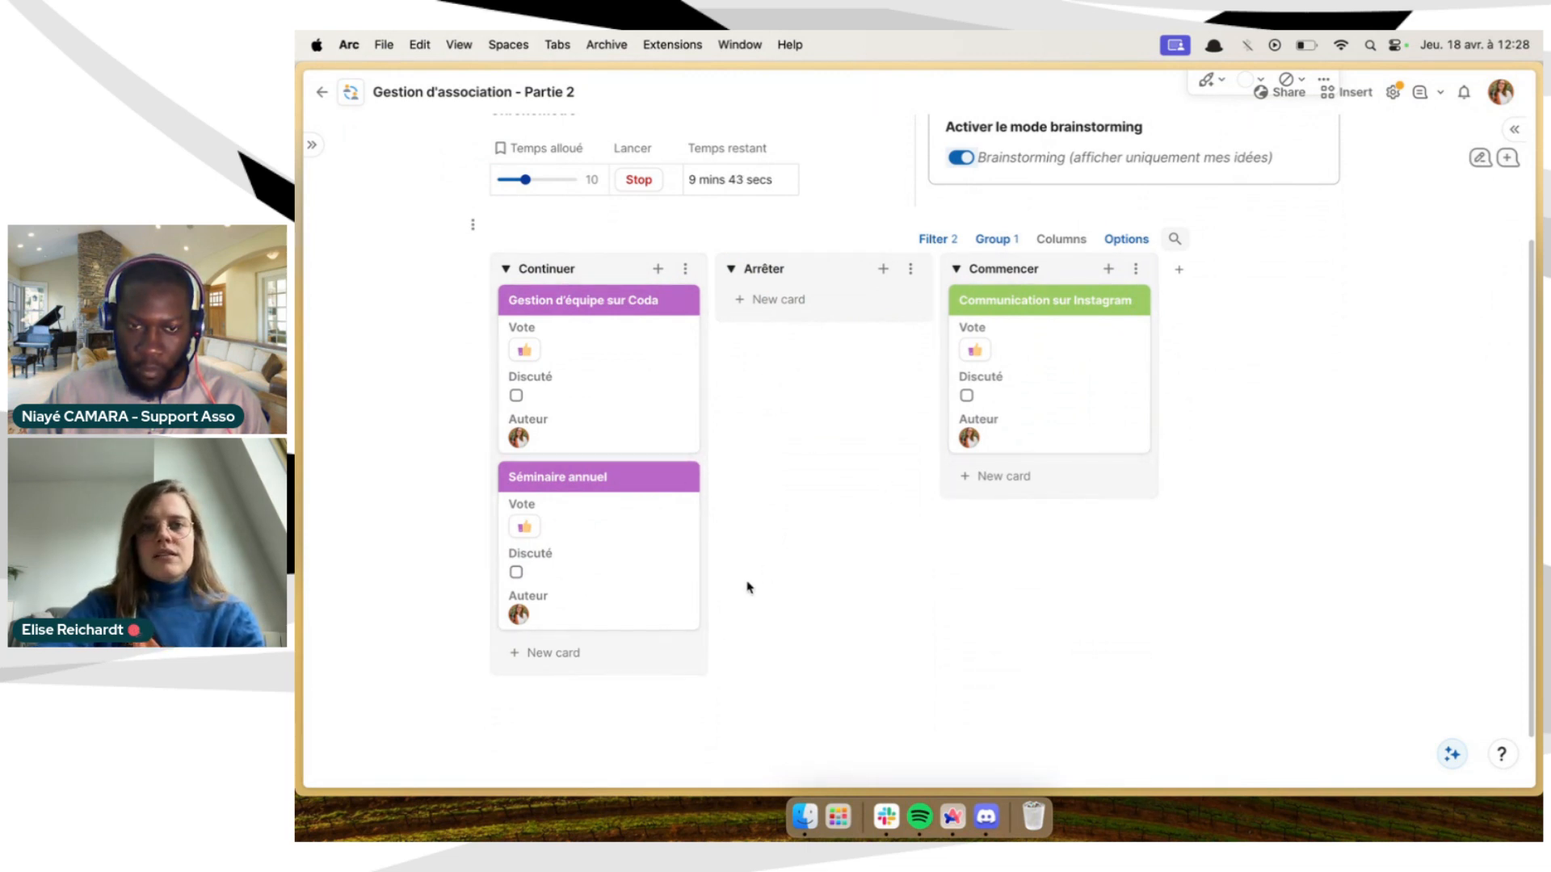
left_click(810, 304)
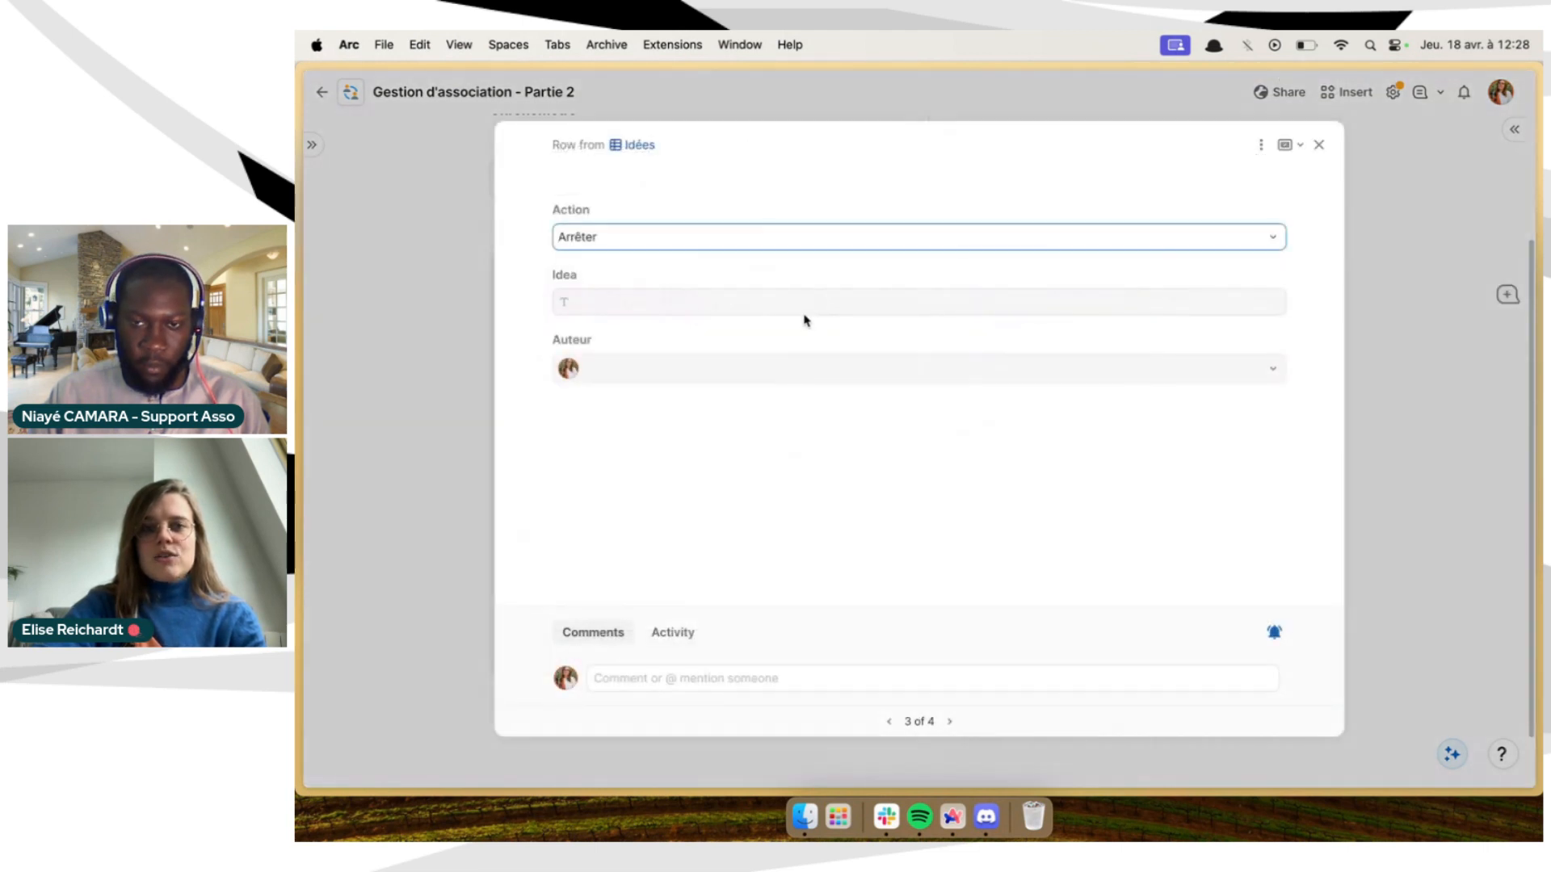
left_click(656, 247)
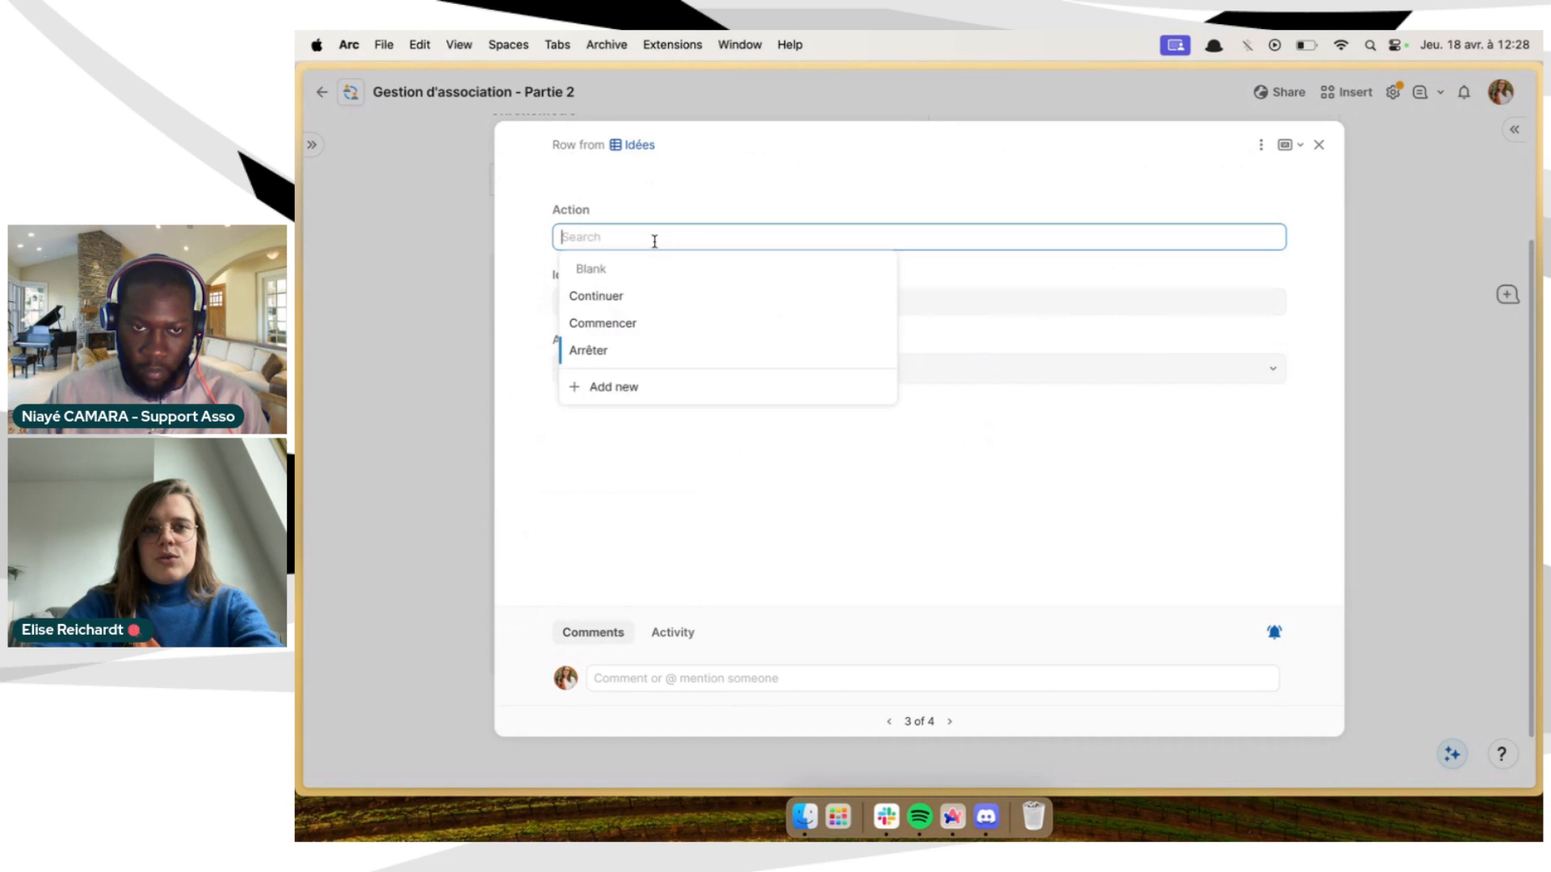
left_click(684, 193)
left_click(632, 313)
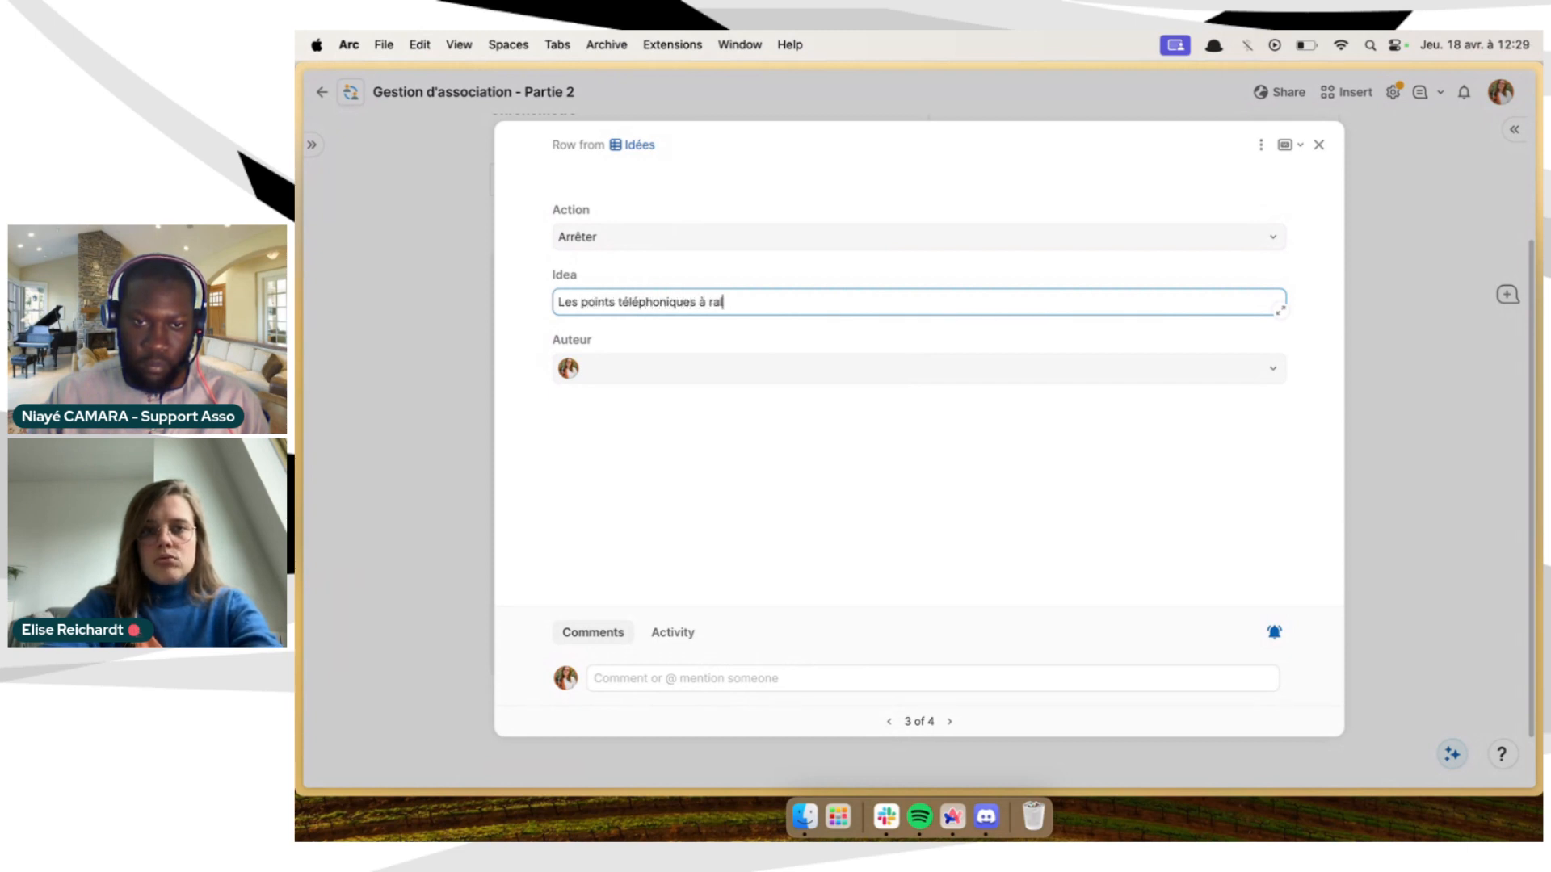
type("e")
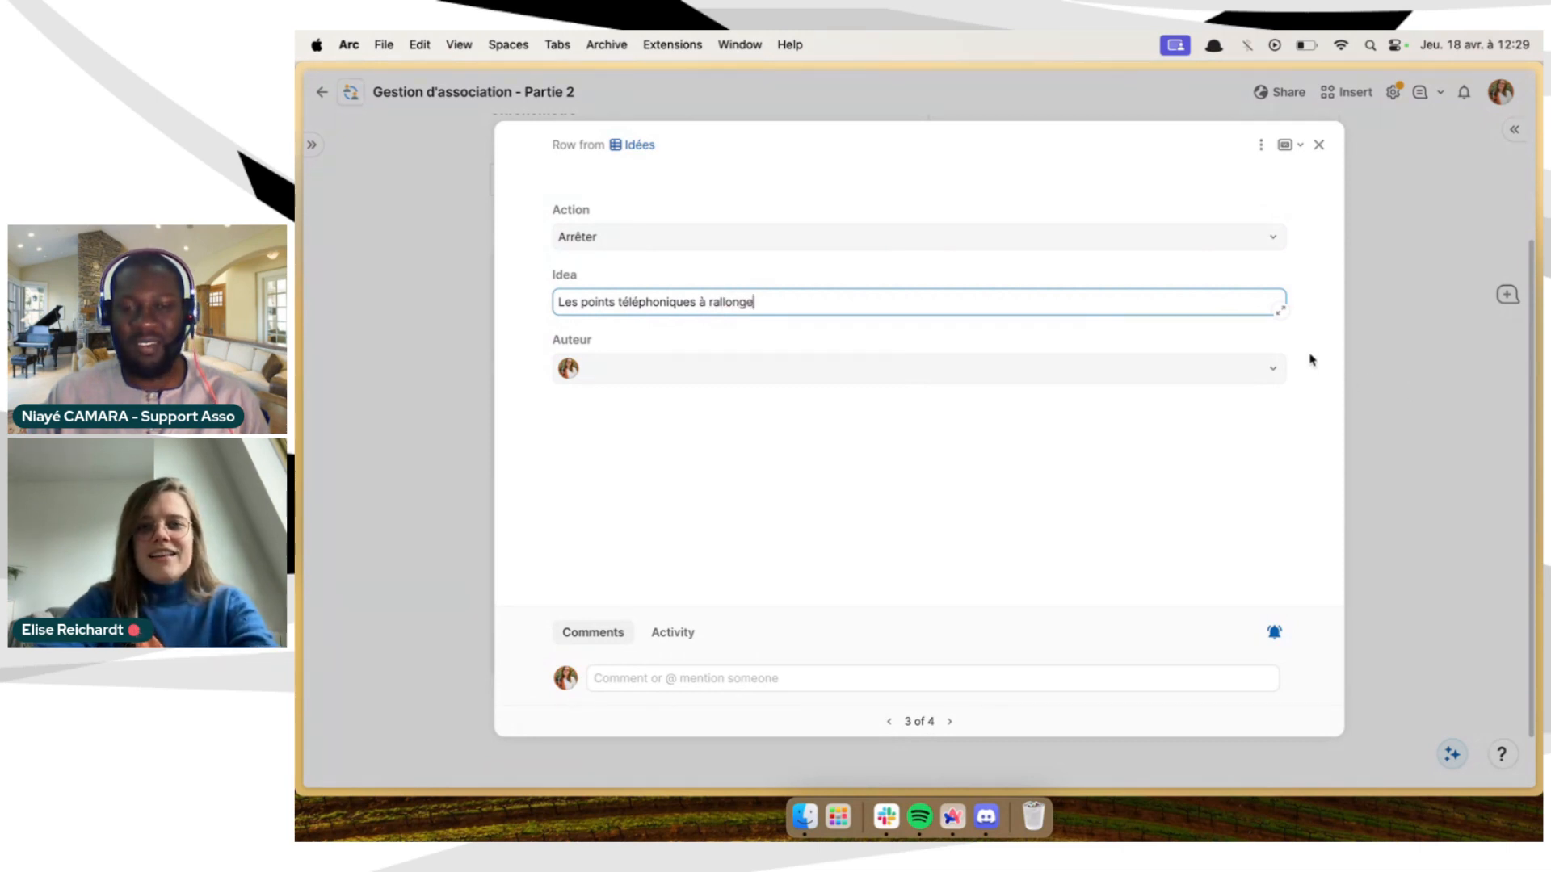
Close the new idea card, stop the Chronomètre and turn off brainstorming mode to show all participants' ideas
left_click(1433, 409)
scroll(1143, 575, "up", 1)
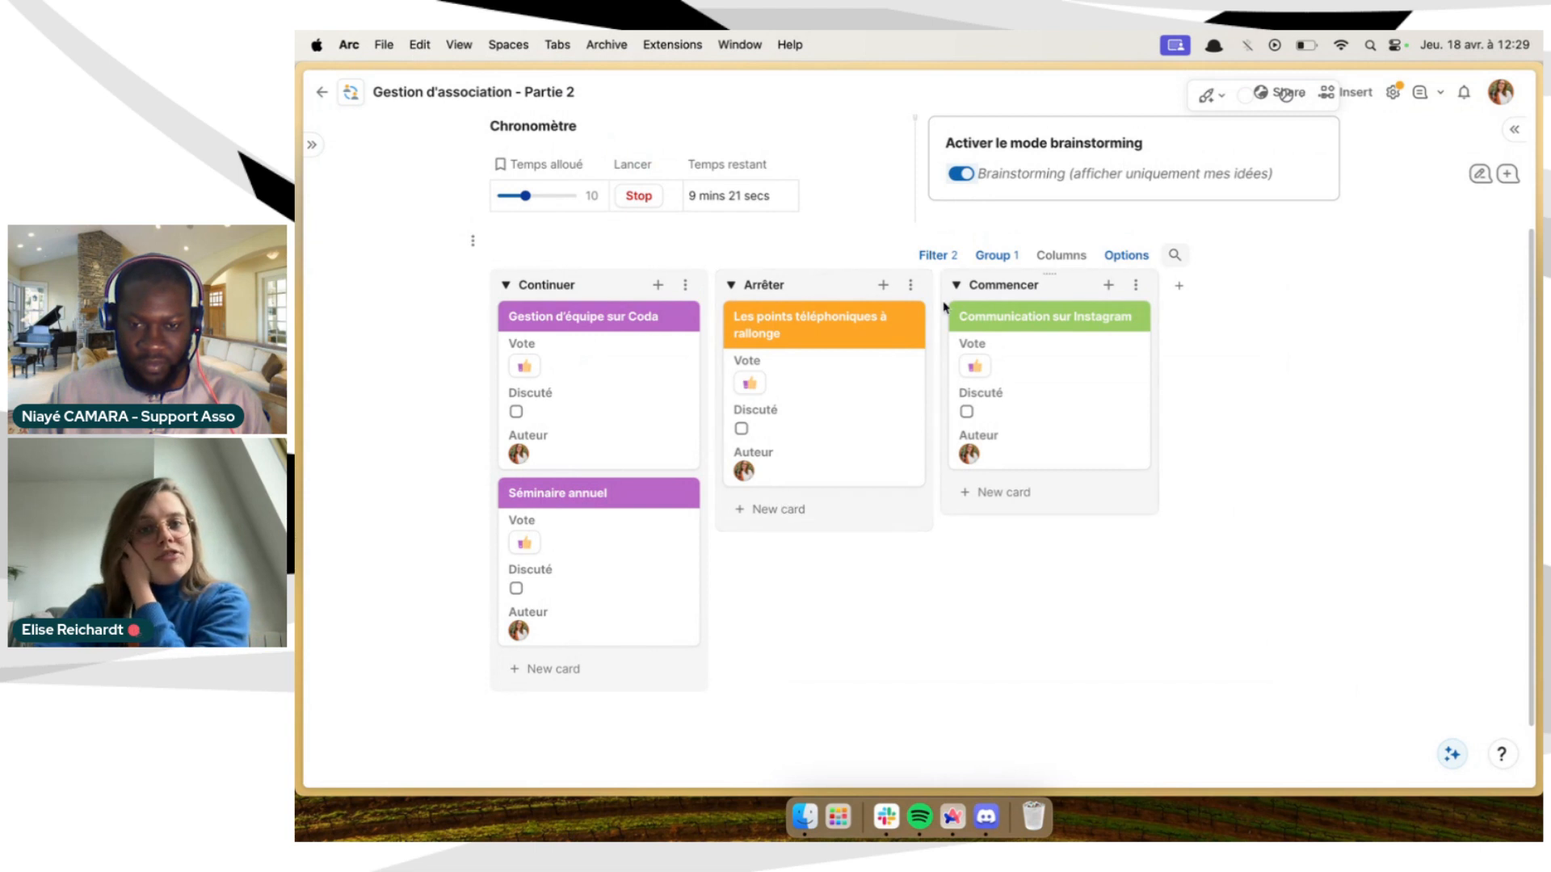
scroll(696, 282, "up", 3)
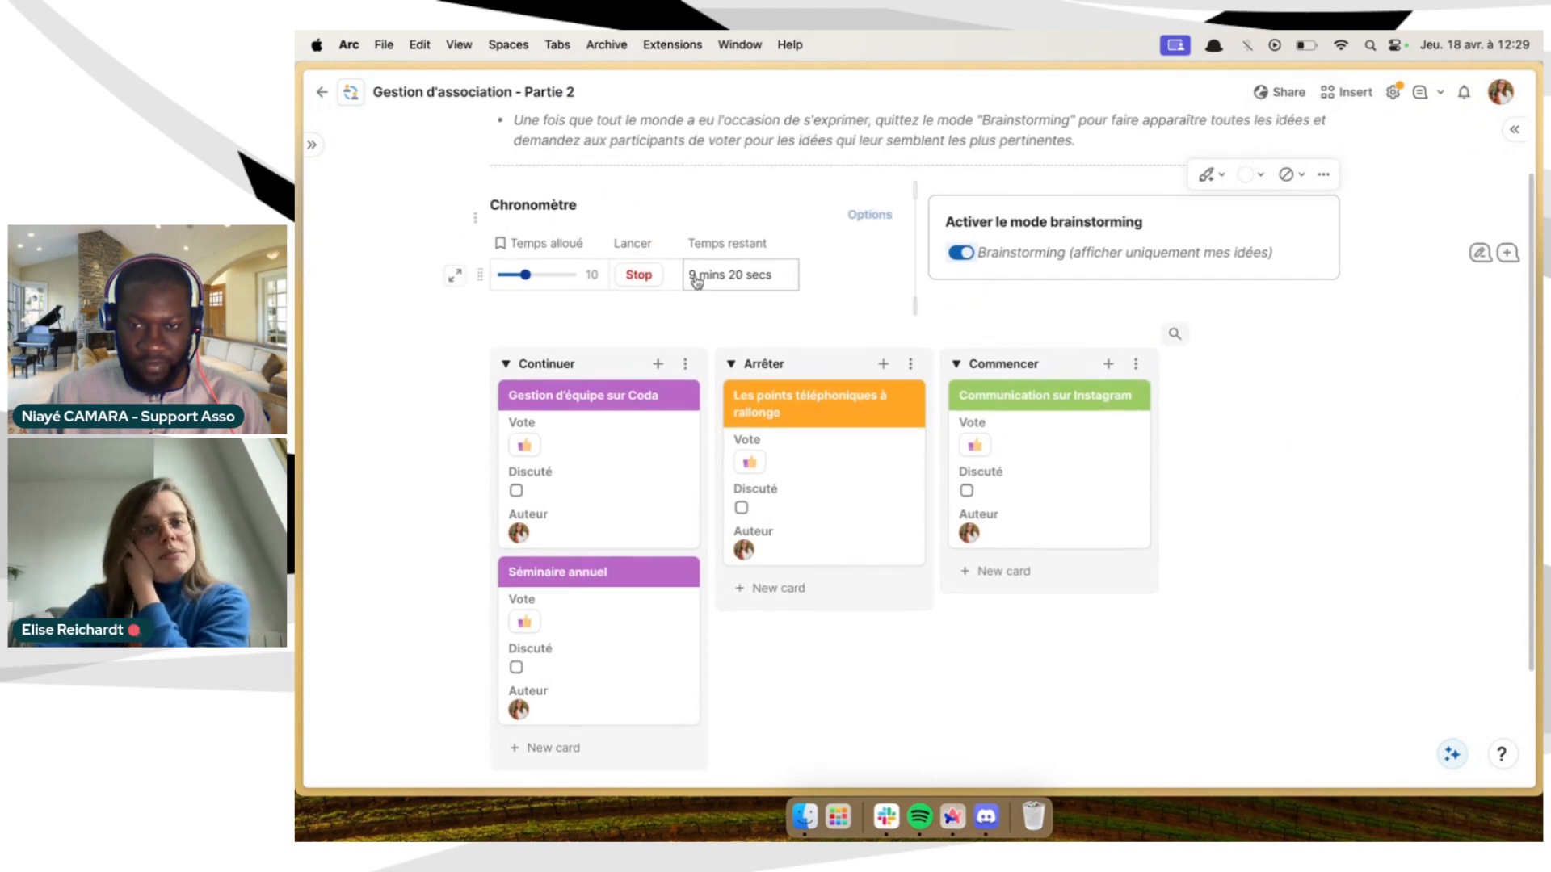
left_click(638, 275)
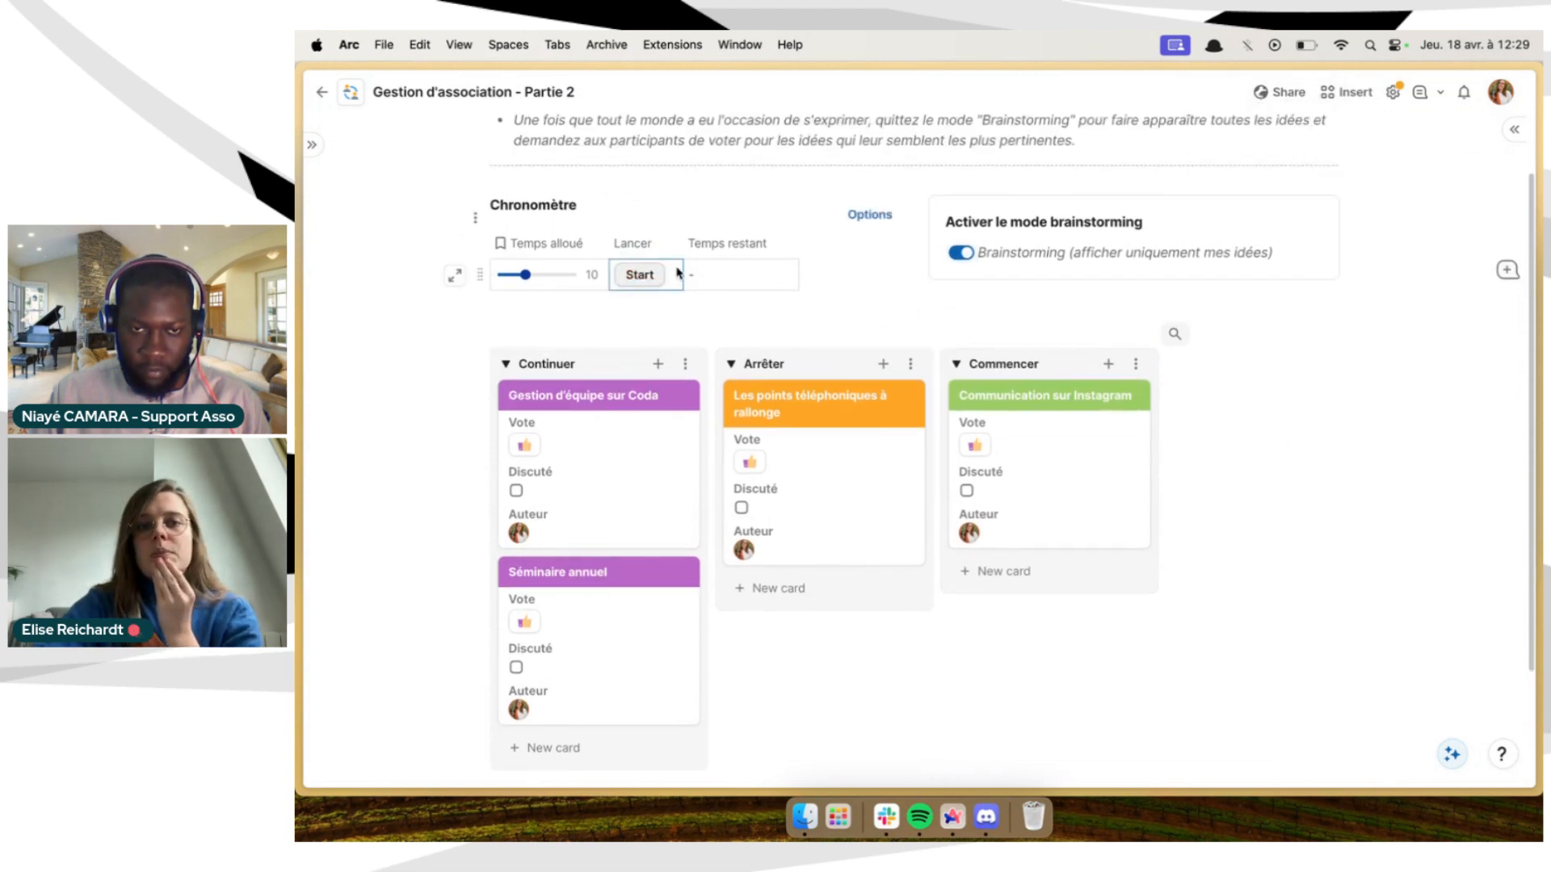
left_click(962, 254)
scroll(862, 345, "down", 4)
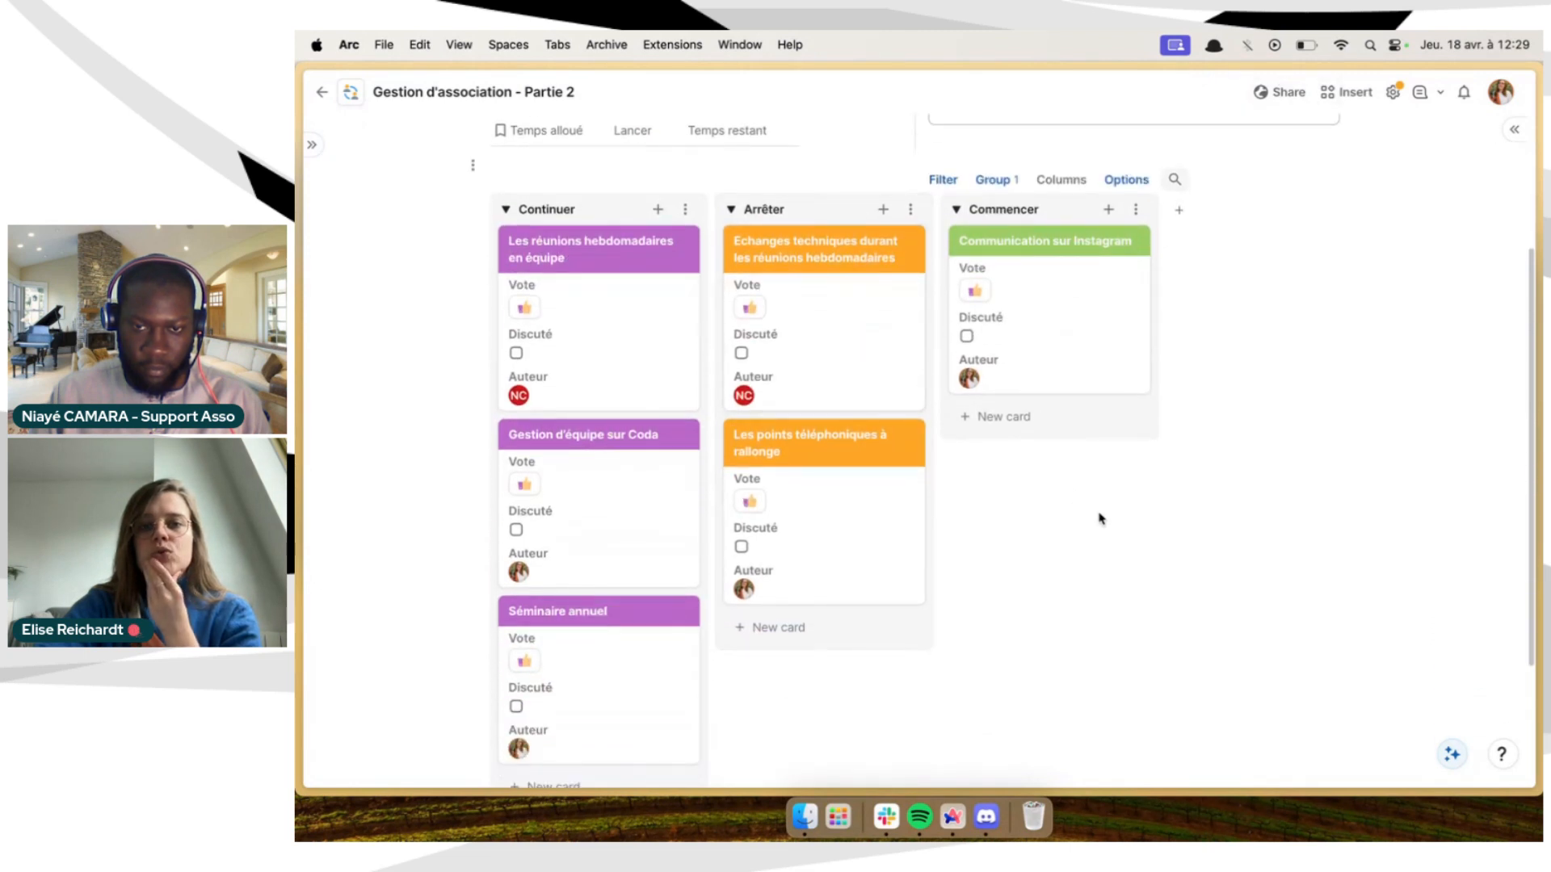
Vote for the "Les réunions hebdomadaires en équipe", "Gestion d'équipe sur Coda" and "Echanges techniques durant les réunions hebdomadaires" ideas
scroll(1100, 517, "up", 2)
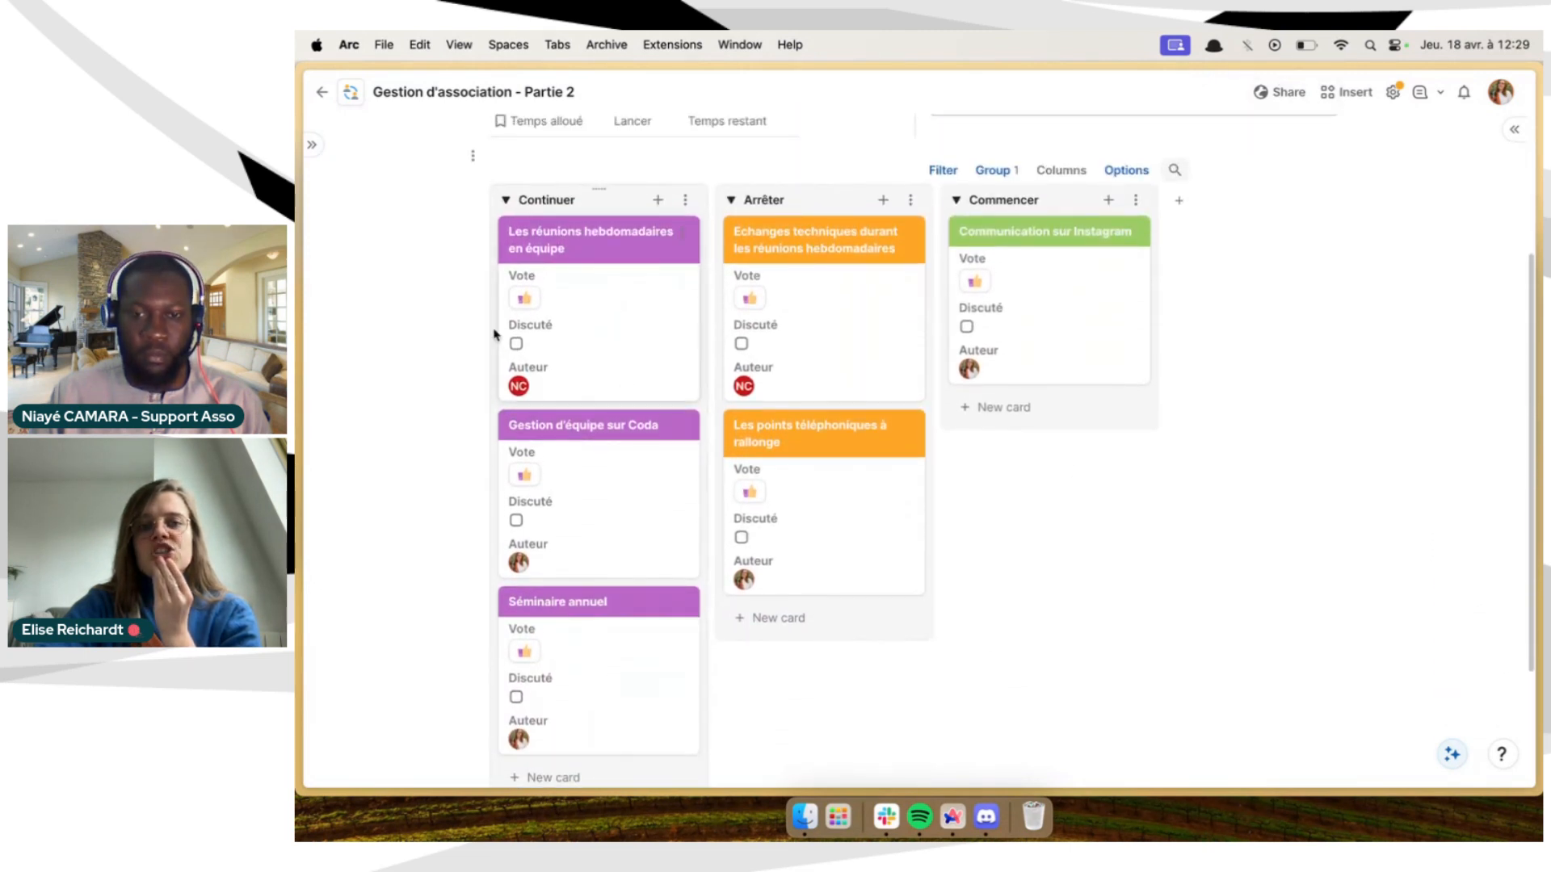
left_click(534, 311)
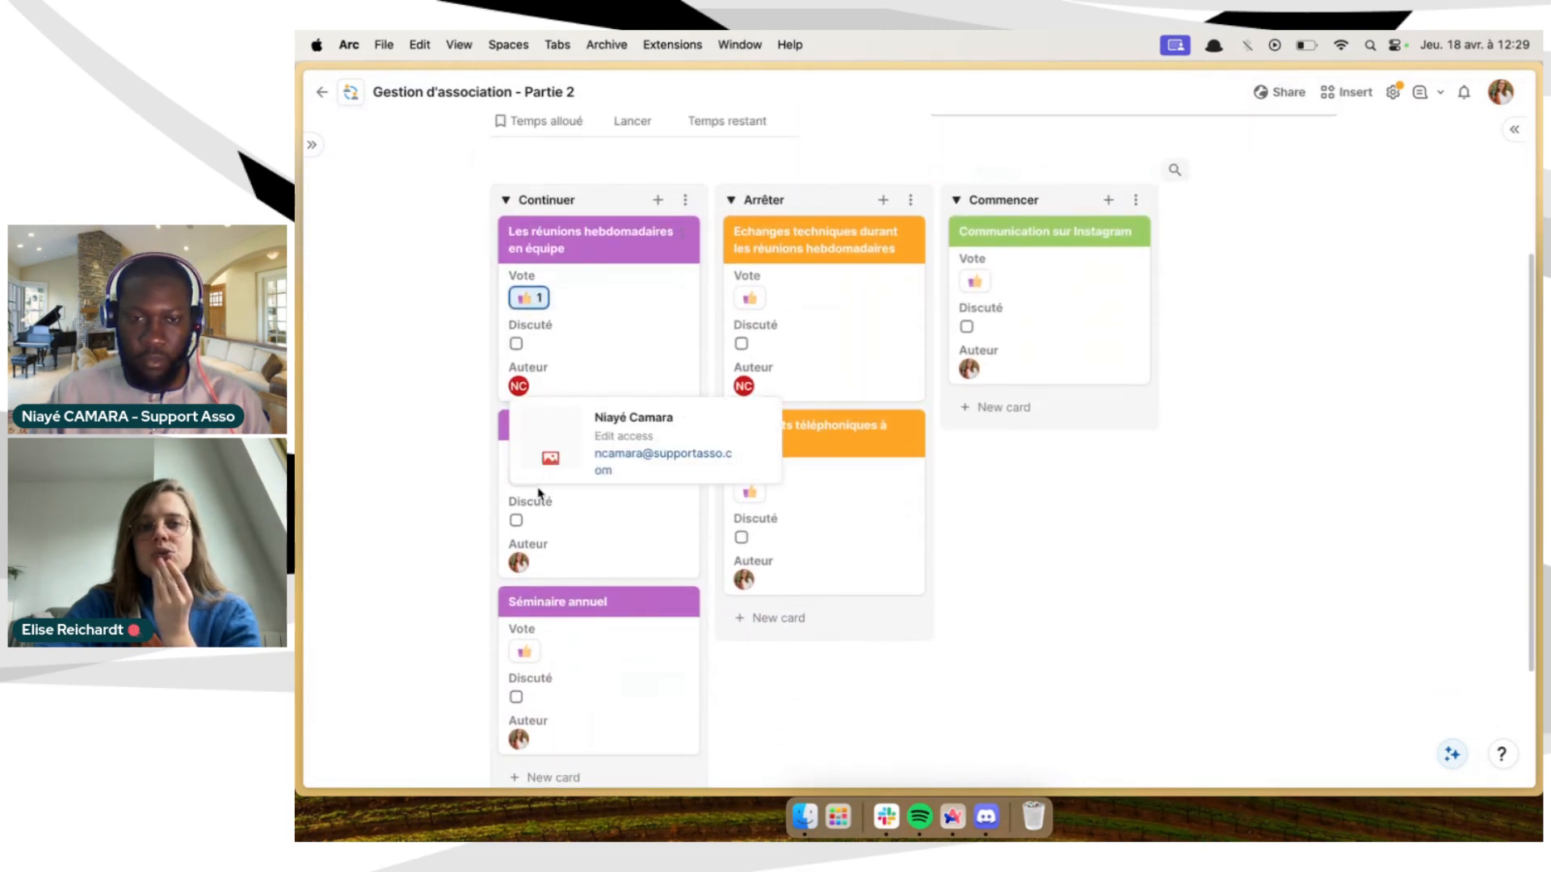
left_click(528, 478)
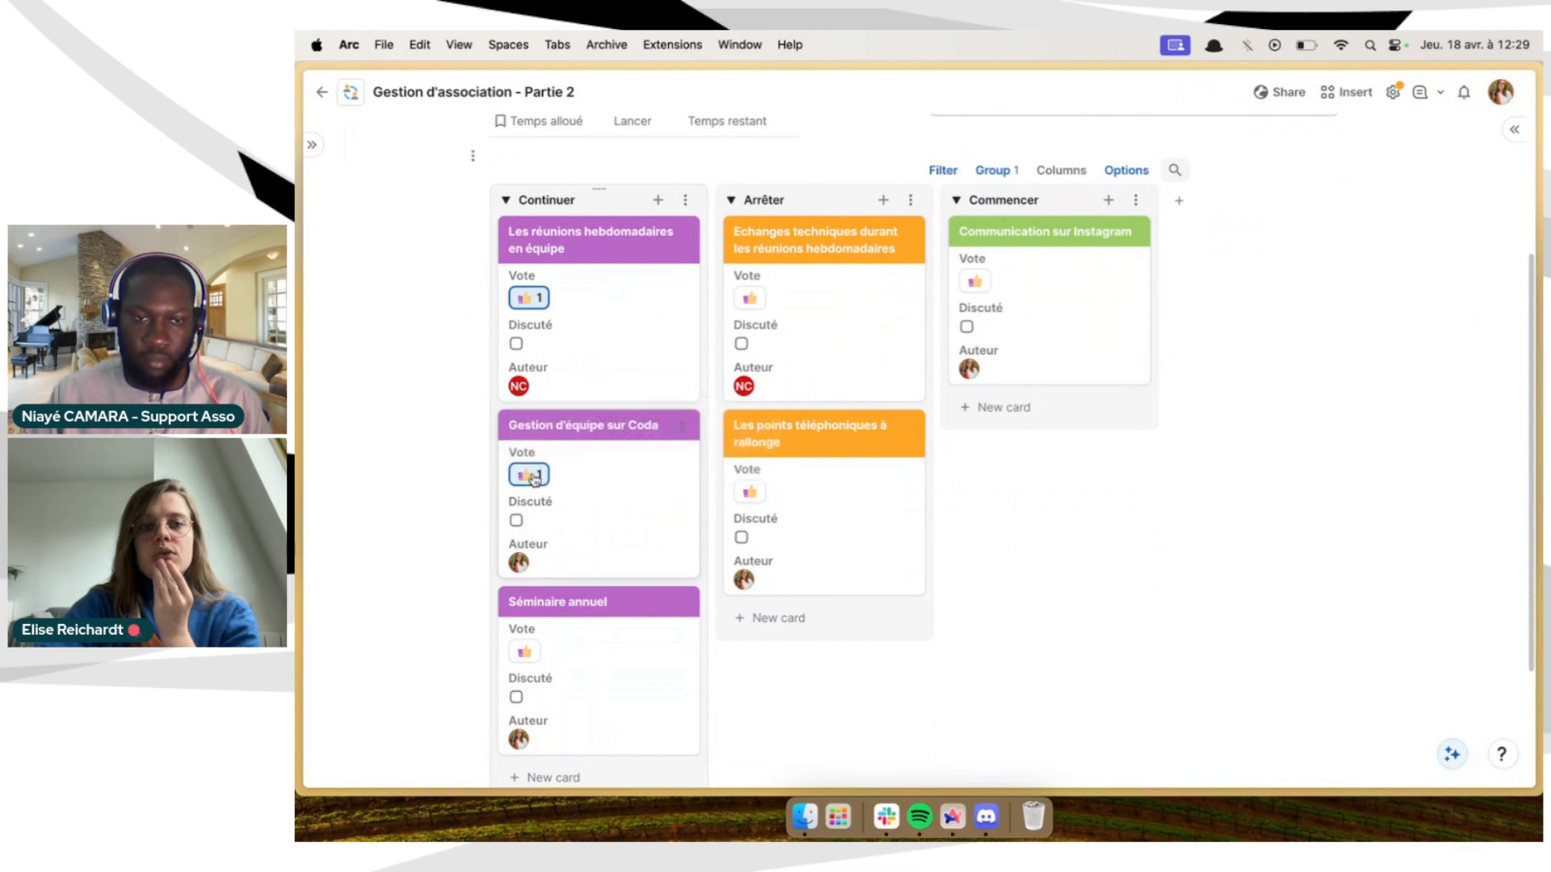
left_click(751, 299)
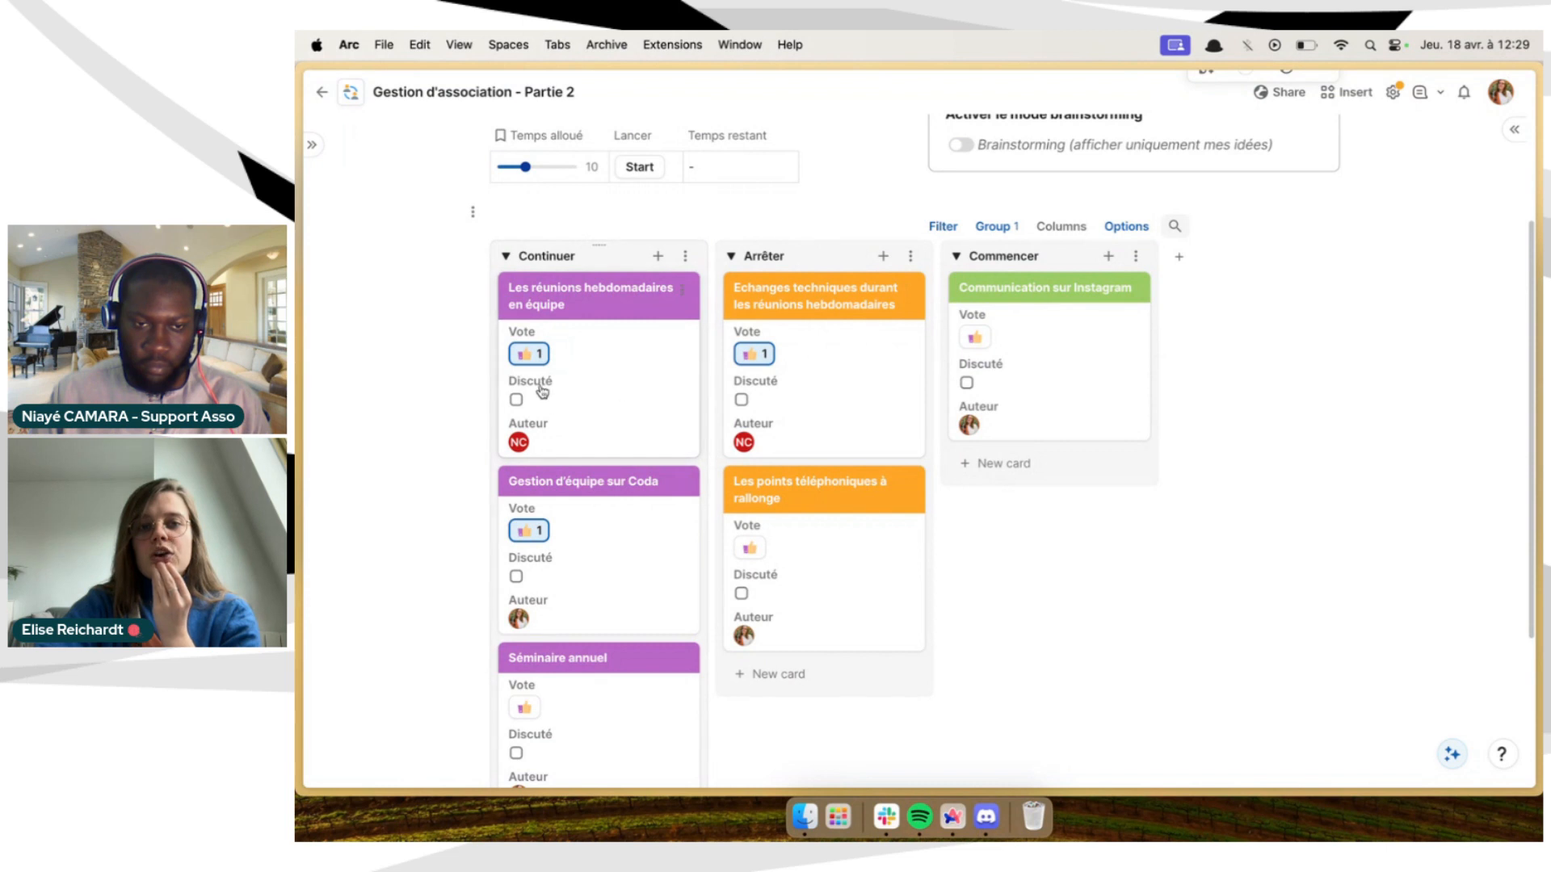
Check who voted for "Les réunions hebdomadaires en équipe" and mark that idea as Discuté
mouse_move(537, 361)
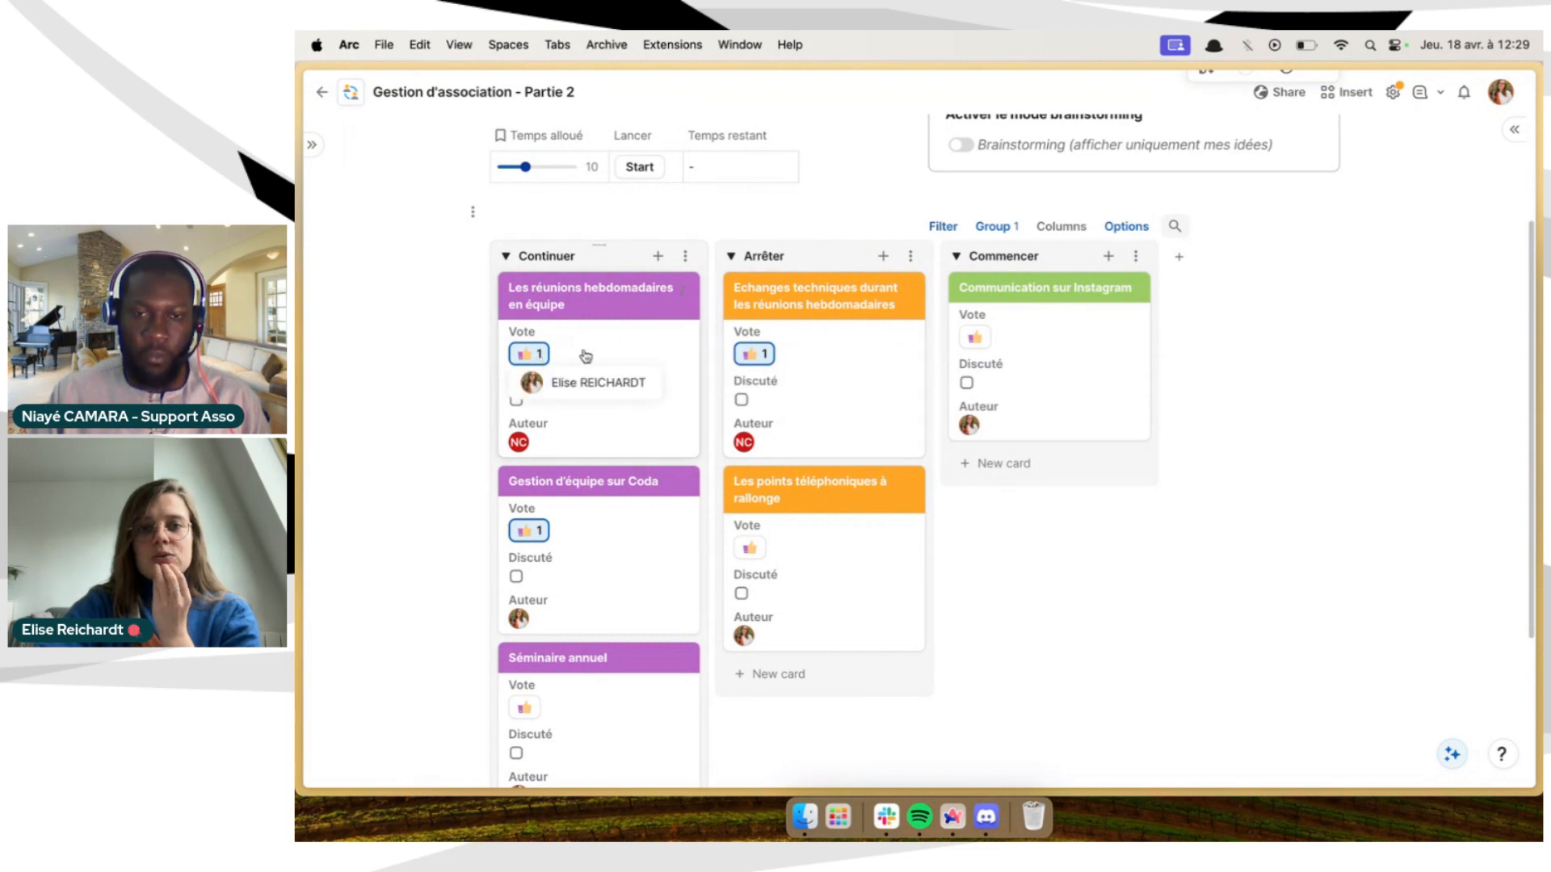
scroll(521, 415, "up", 1)
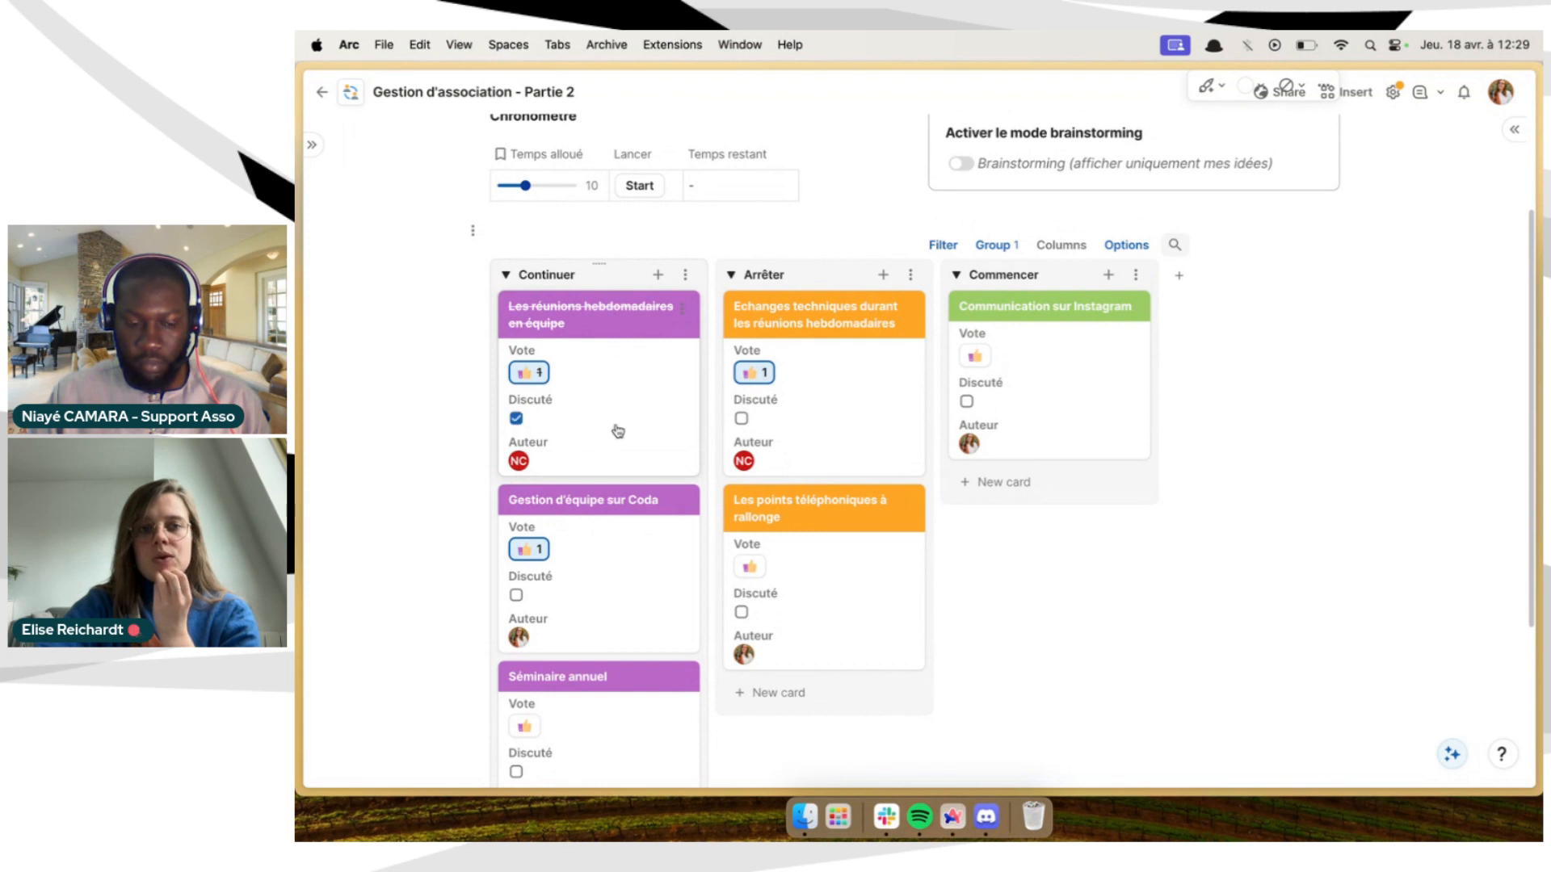
scroll(644, 283, "down", 1)
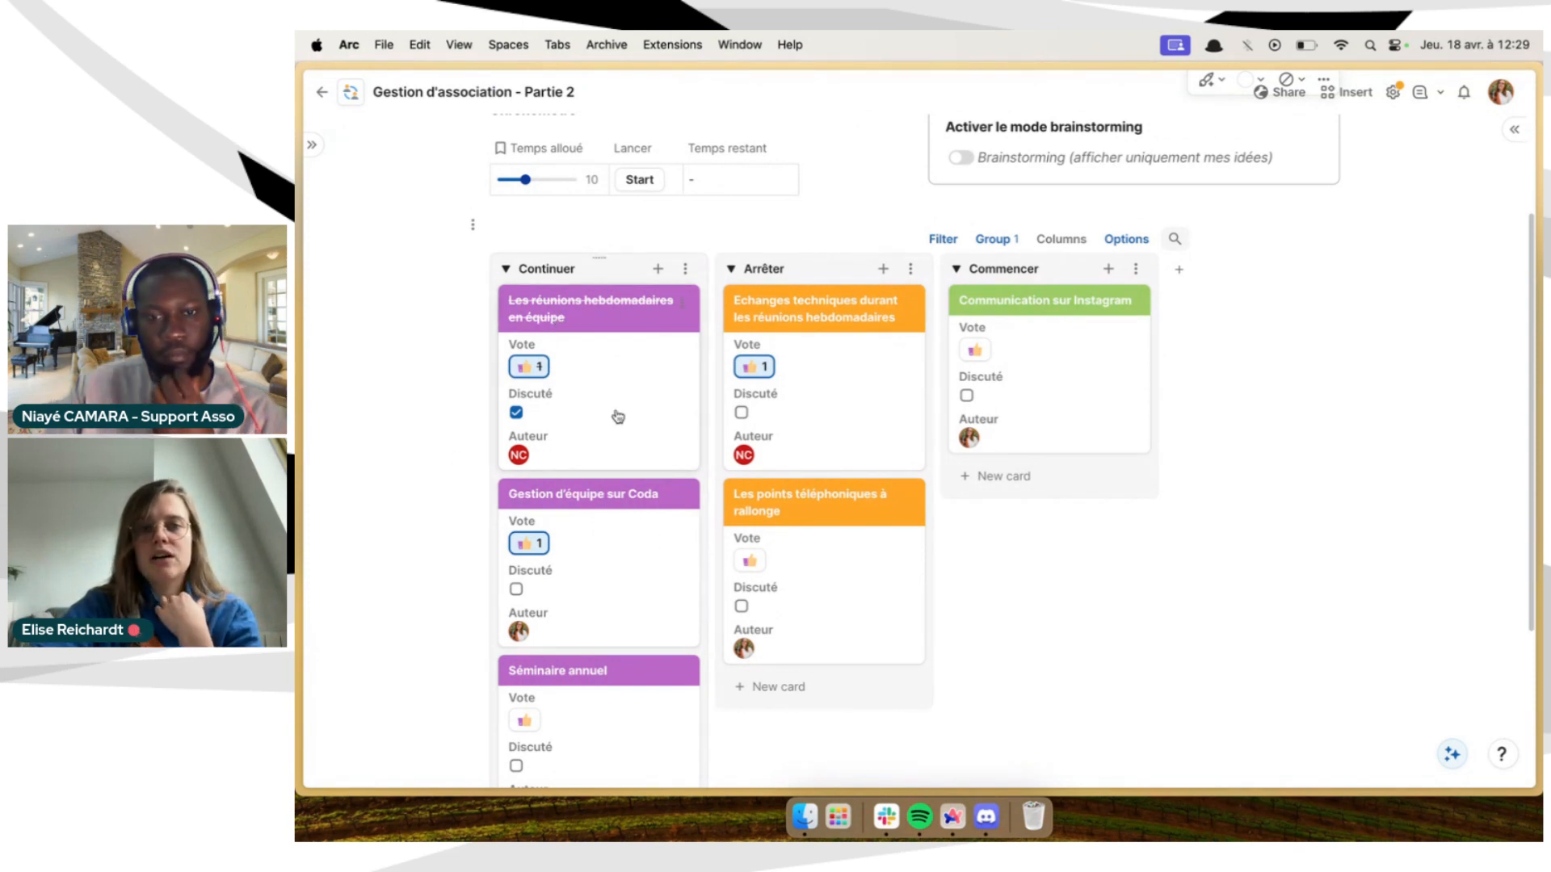
scroll(598, 428, "down", 1)
scroll(598, 428, "down", 3)
scroll(597, 428, "up", 2)
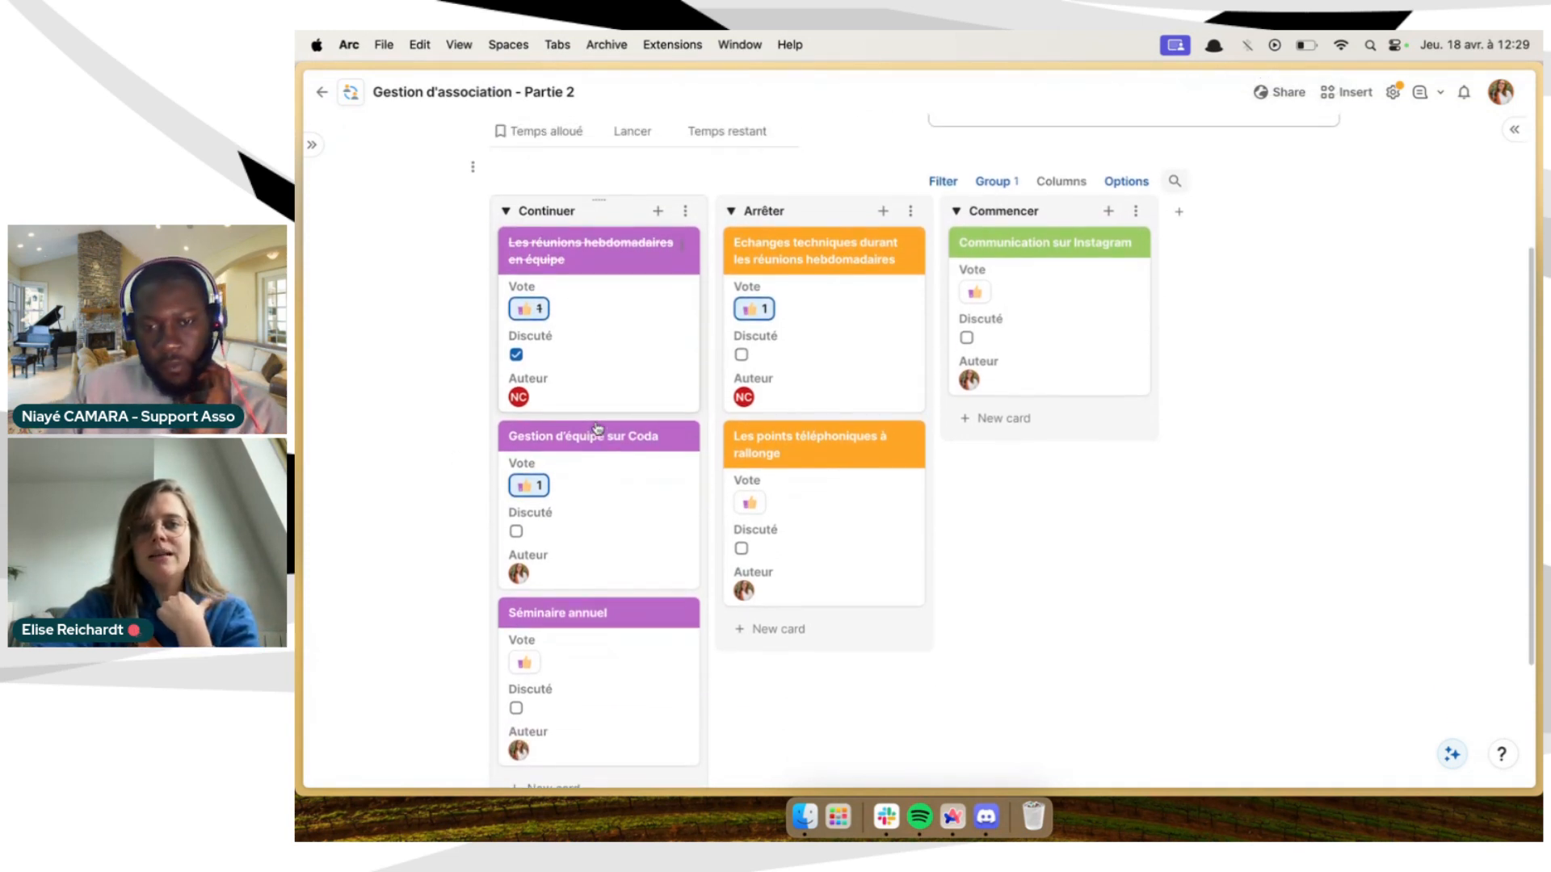
mouse_move(598, 428)
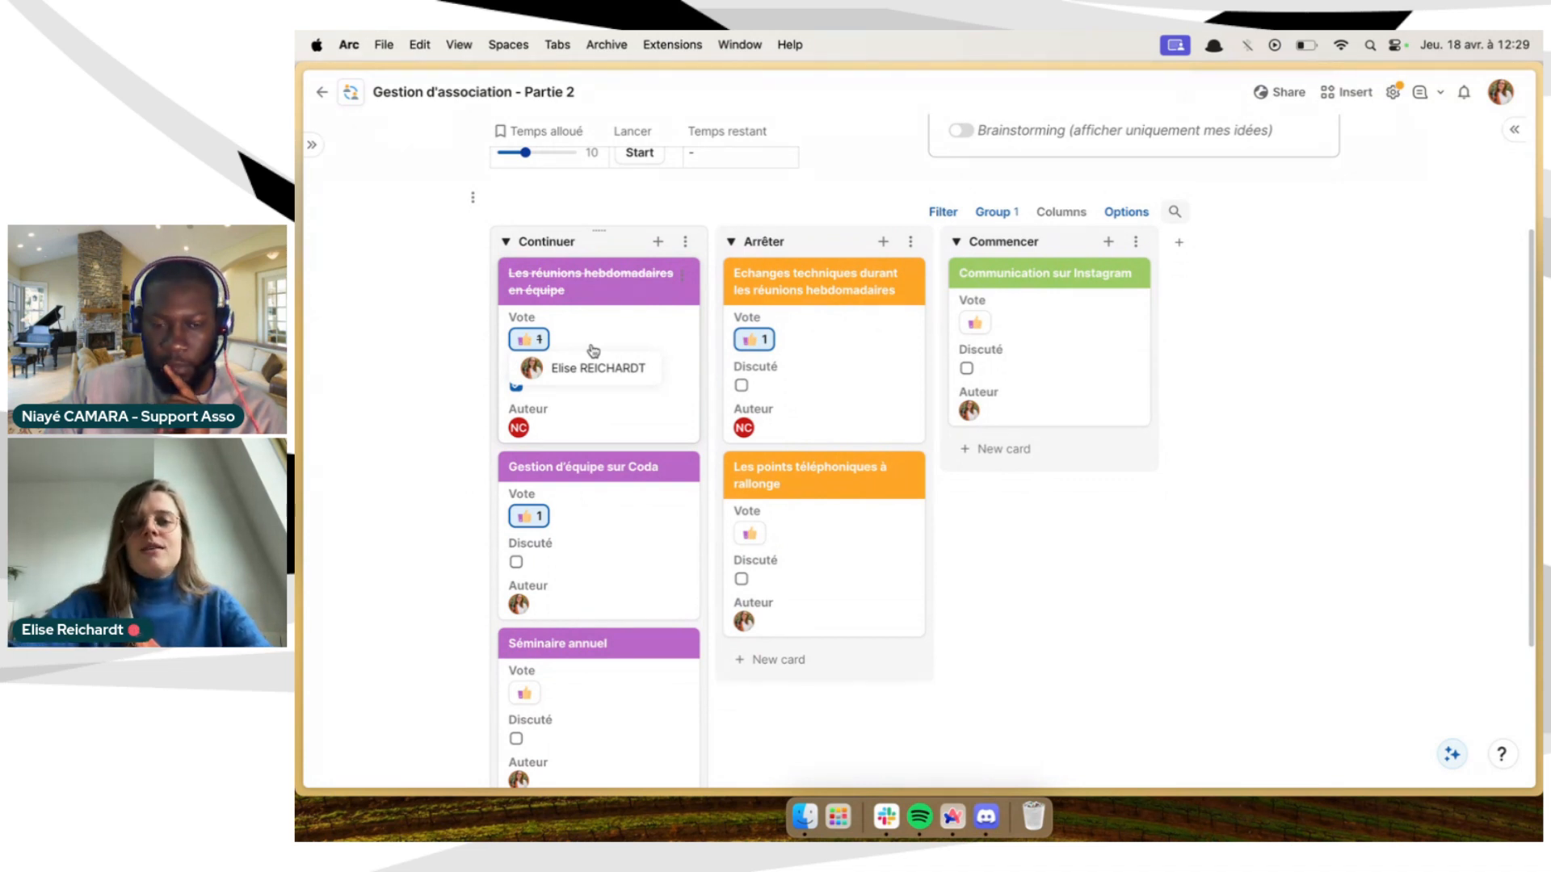
Examine the idea cards, votes and discussed status in the Continuer, Arrêter and Commencer columns of the retrospective board
scroll(593, 350, "up", 2)
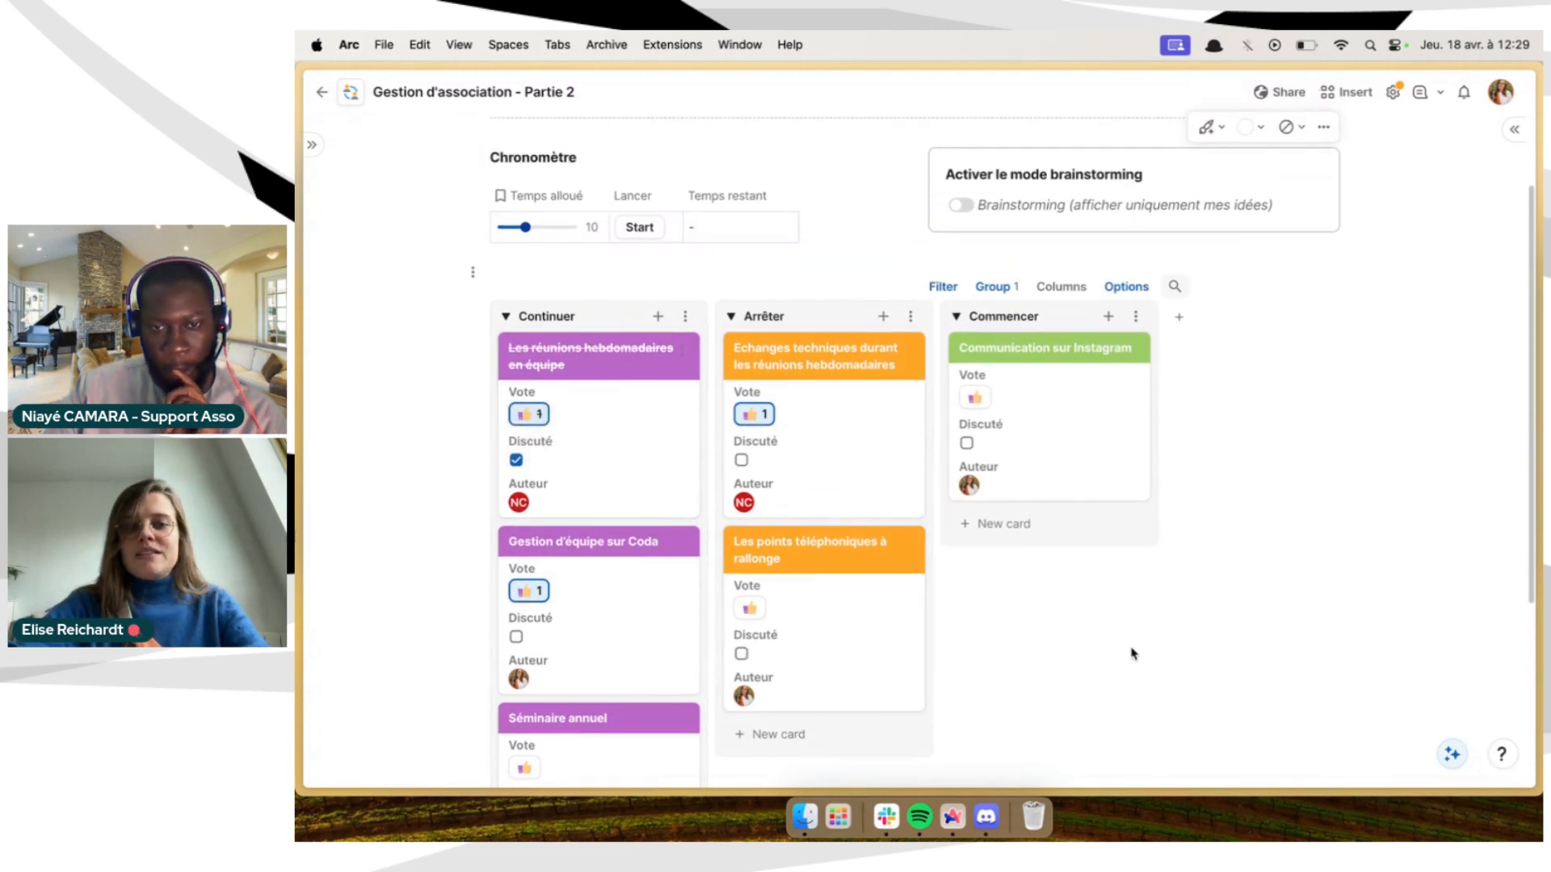
scroll(1131, 652, "down", 1)
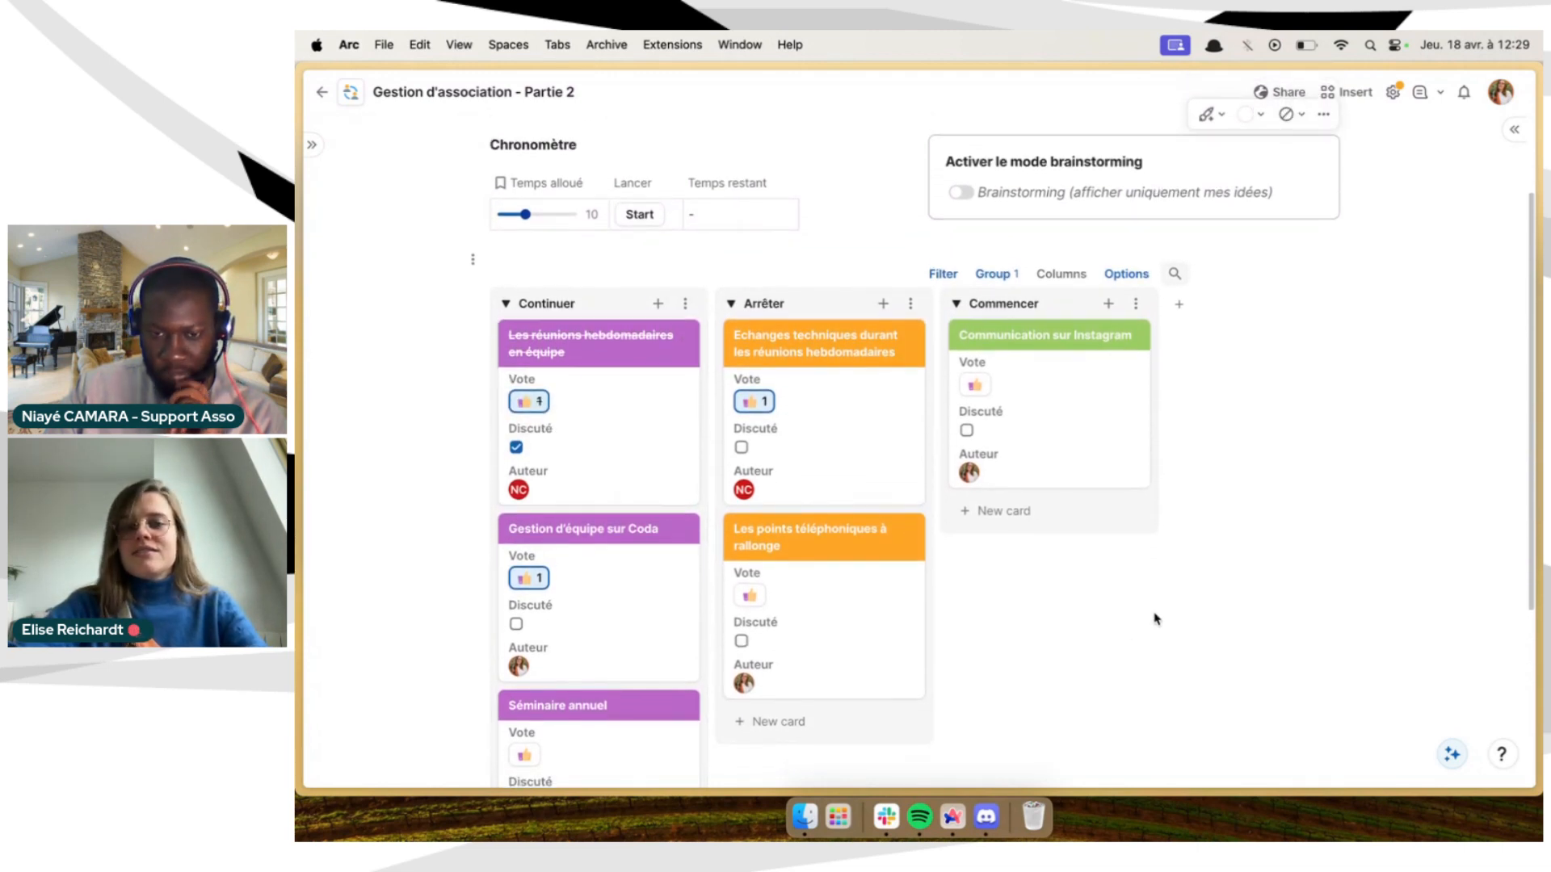
scroll(1155, 619, "up", 1)
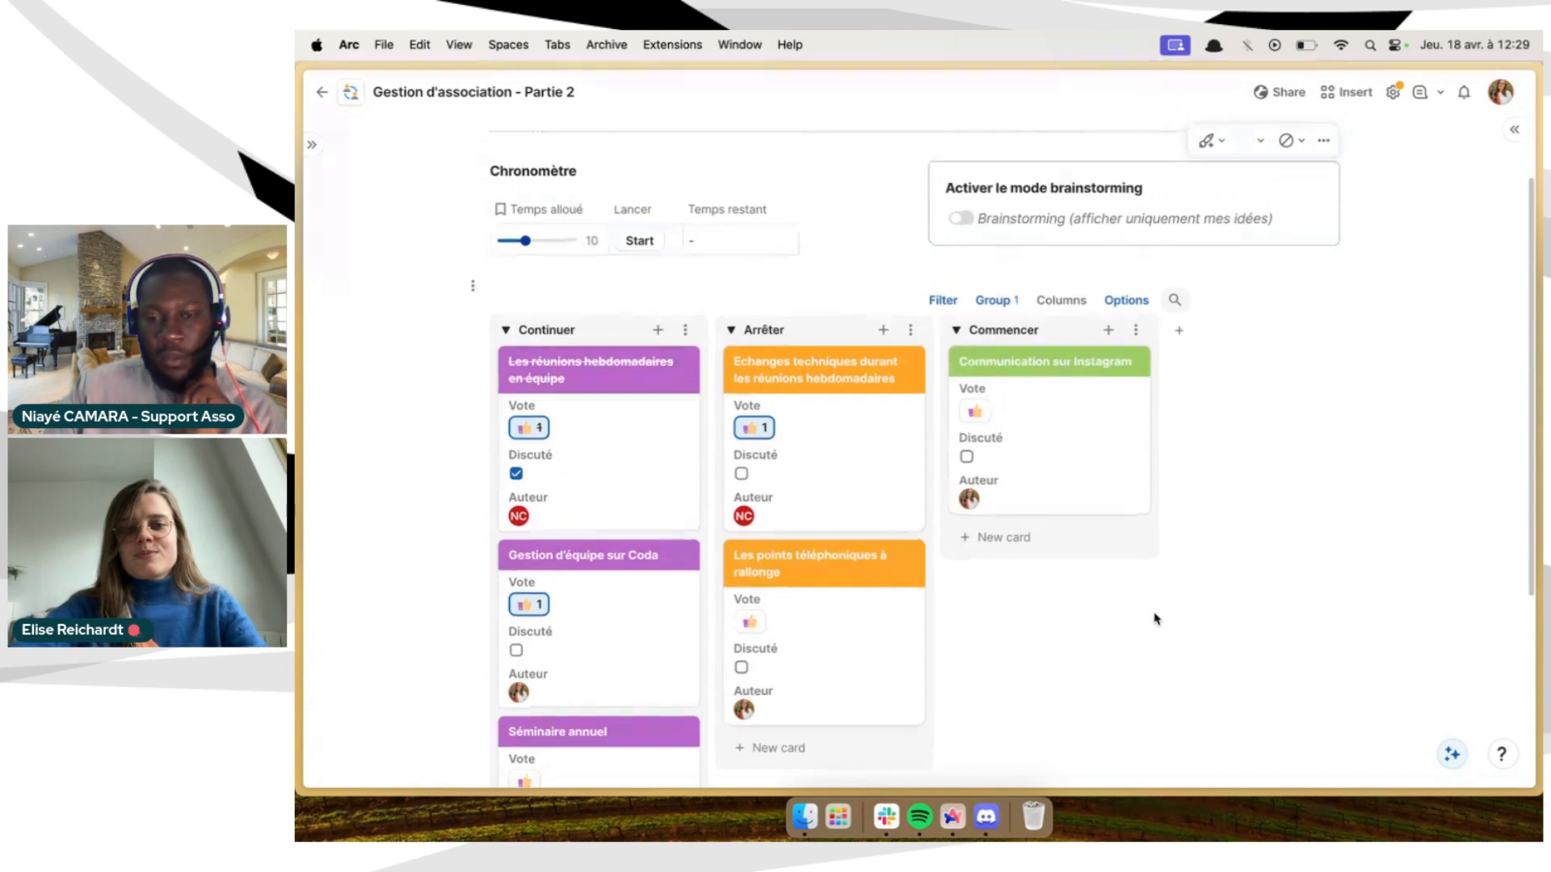
scroll(1155, 618, "down", 2)
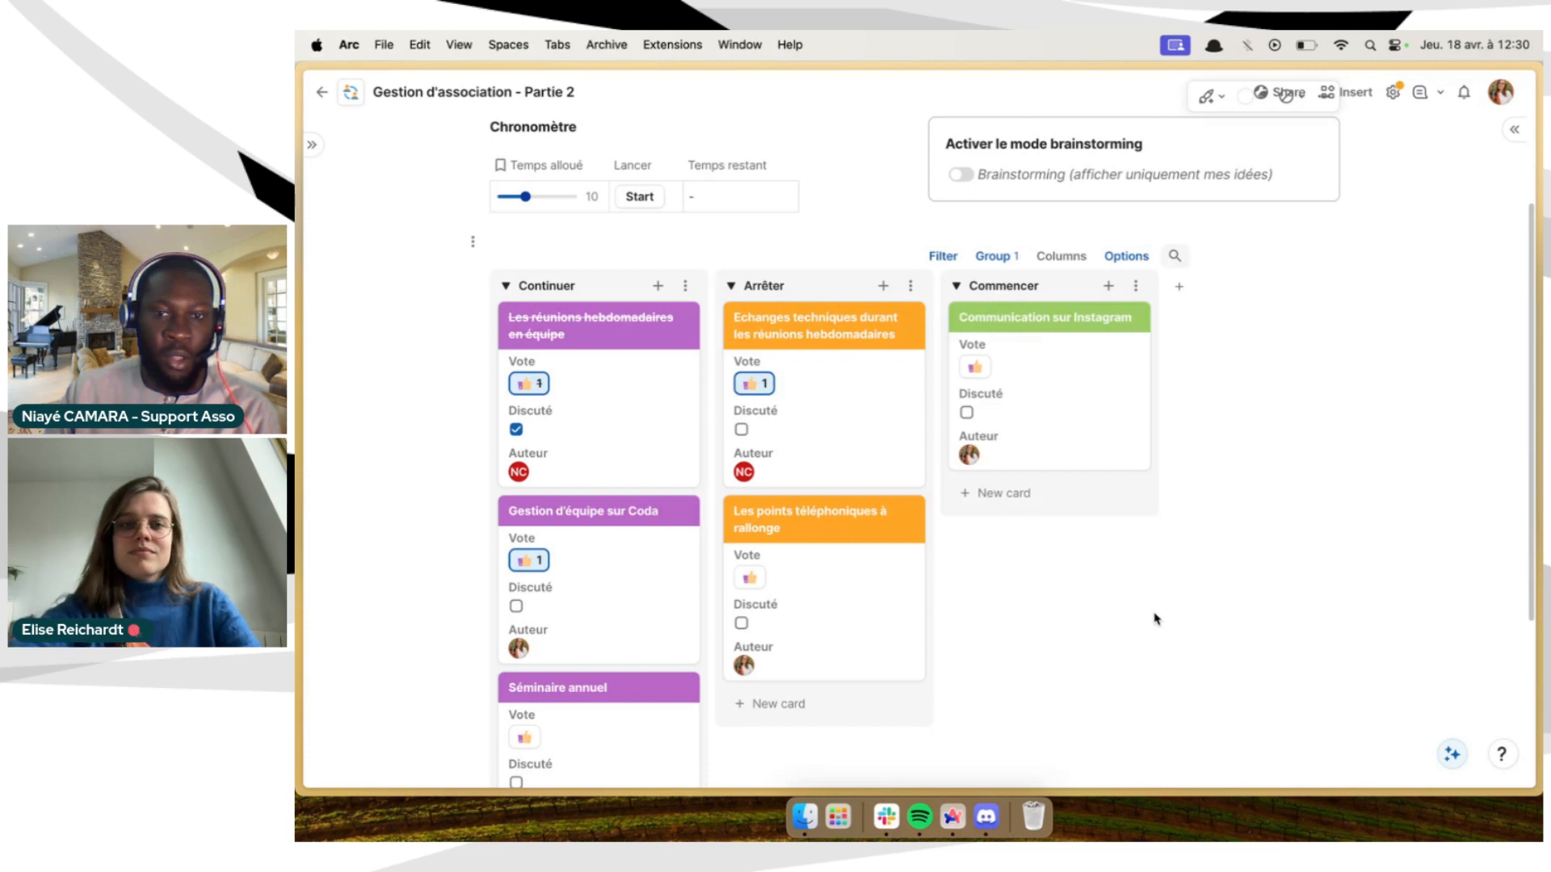
scroll(1155, 619, "up", 2)
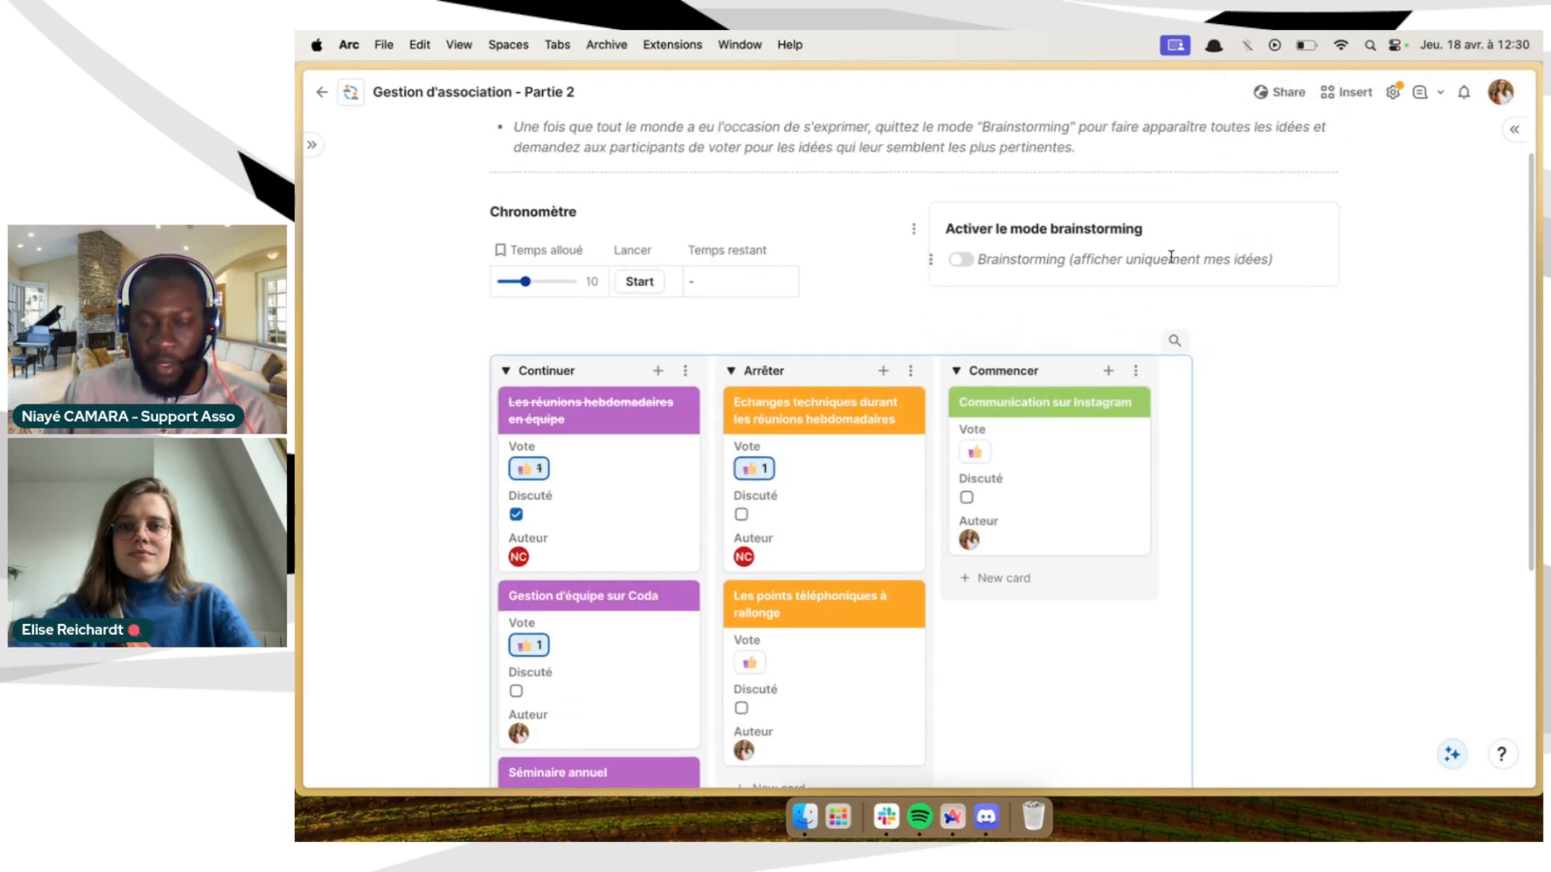
scroll(1171, 257, "up", 1)
scroll(1171, 257, "down", 2)
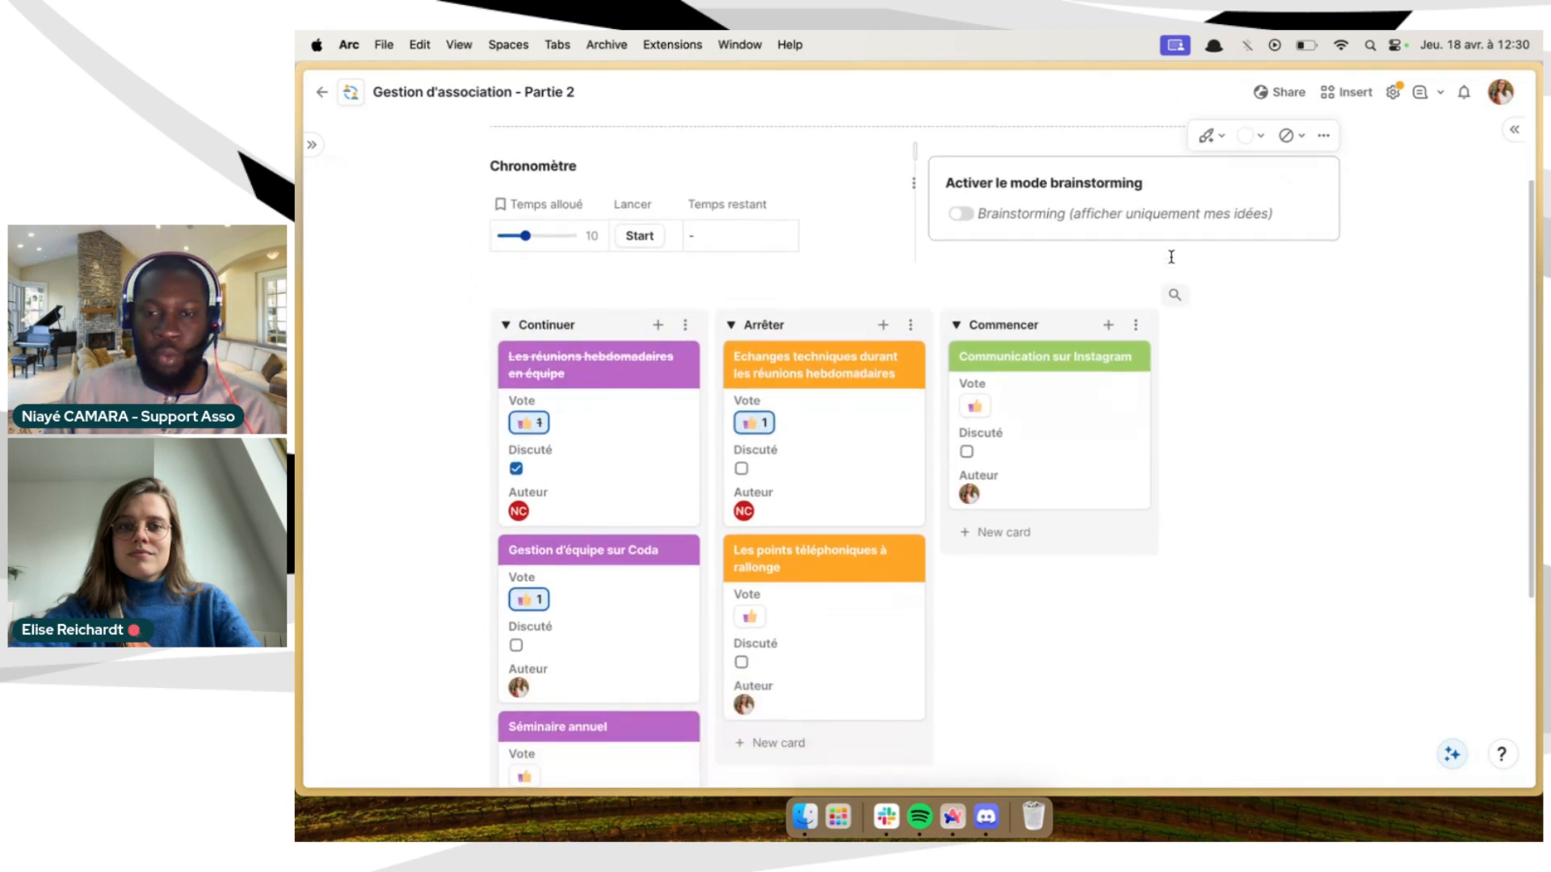
scroll(1171, 257, "down", 3)
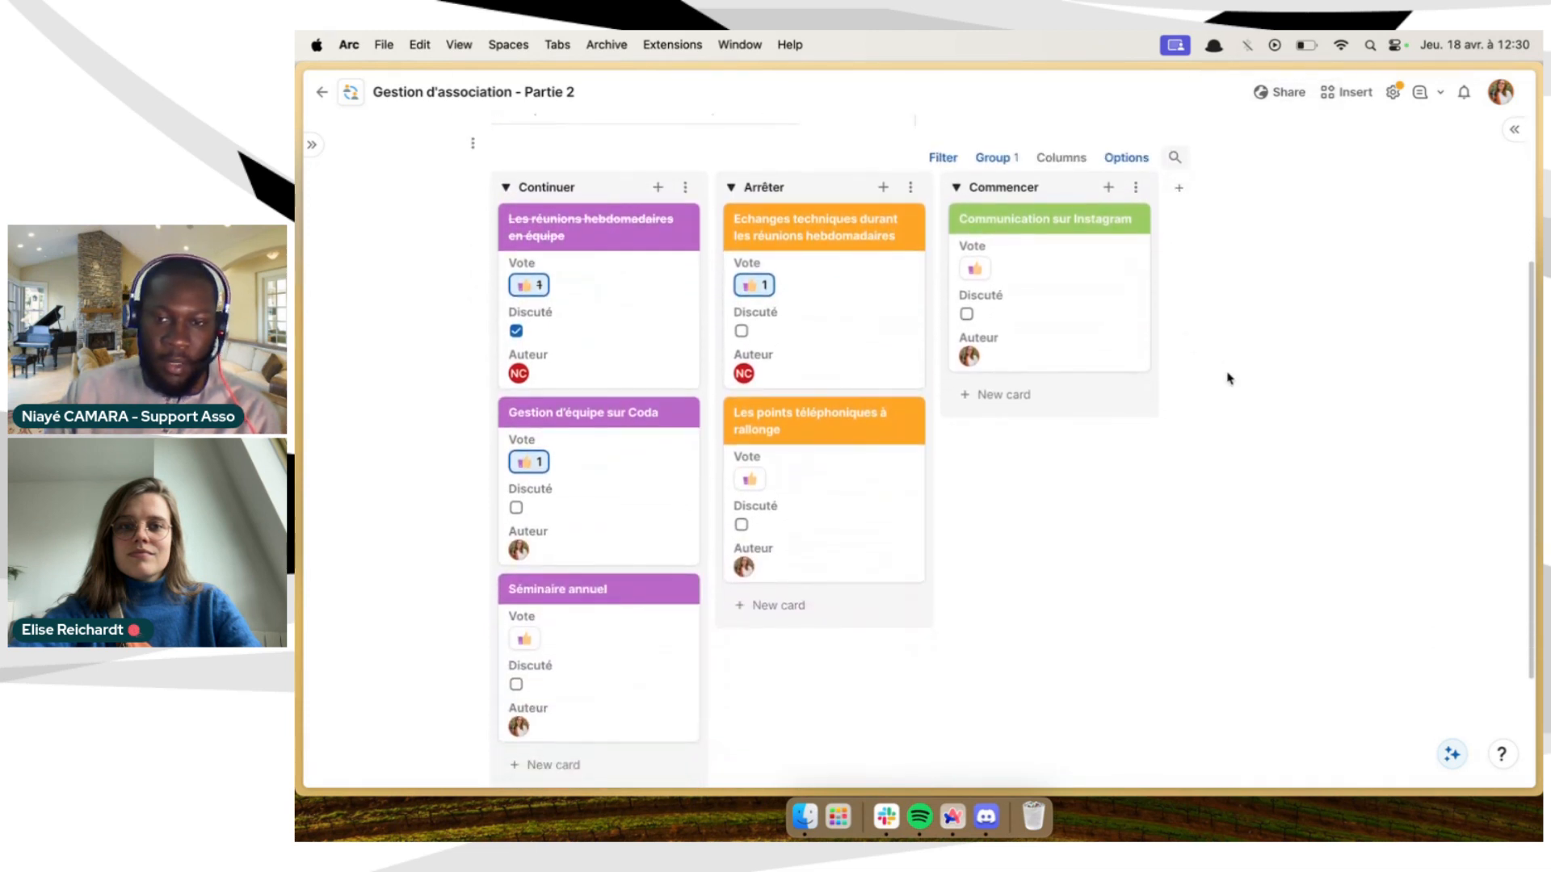
scroll(1227, 378, "down", 1)
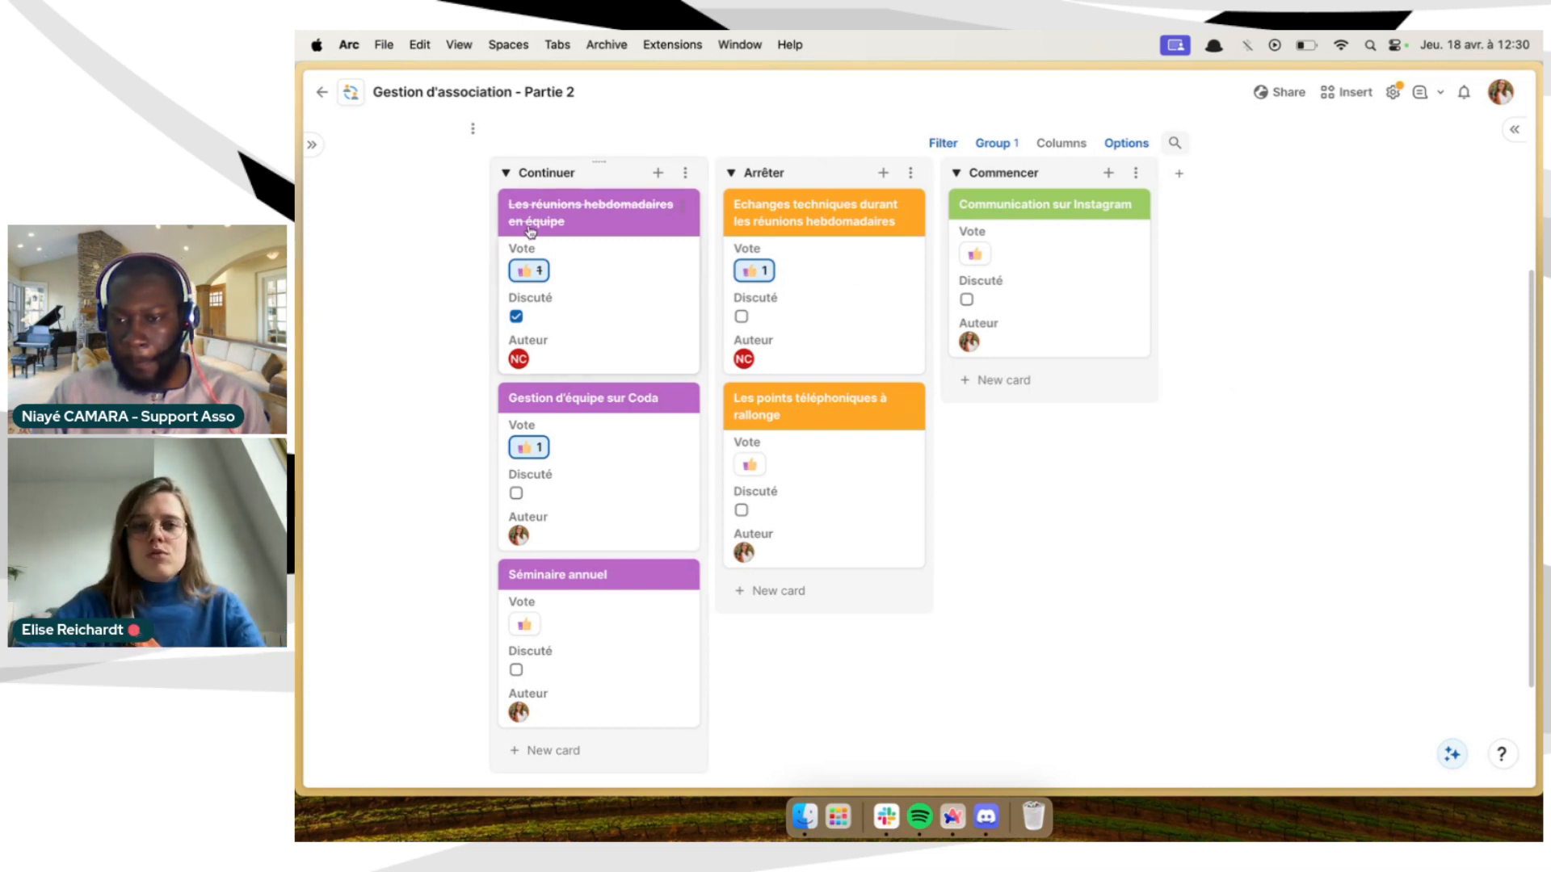
Open the details of the "Les réunions hebdomadaires en équipe" card and close them again
left_click(609, 292)
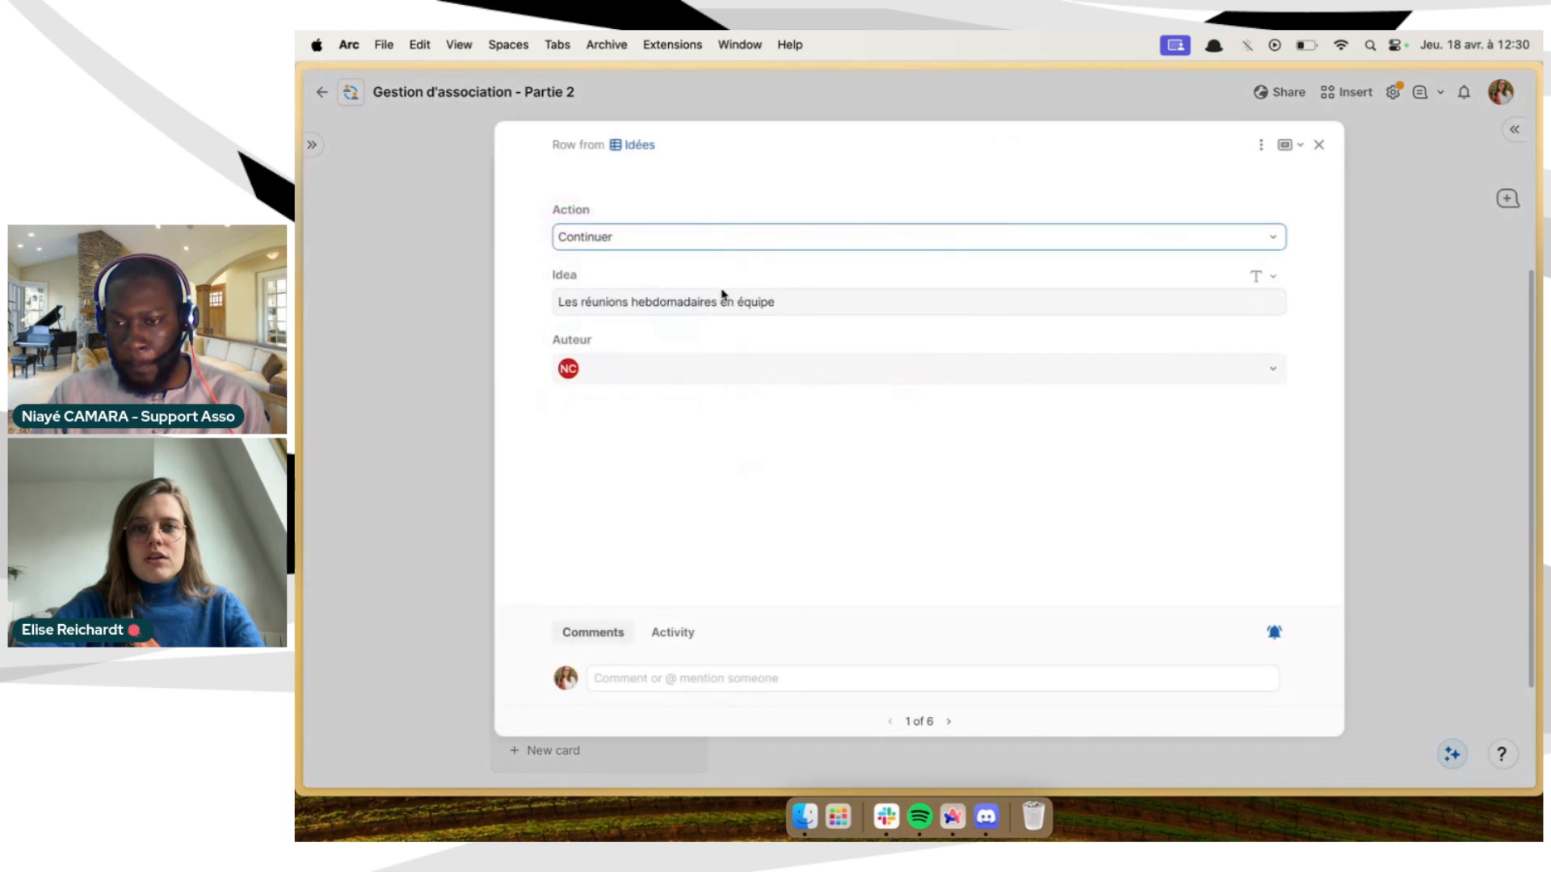
left_click(1371, 343)
scroll(566, 323, "up", 1)
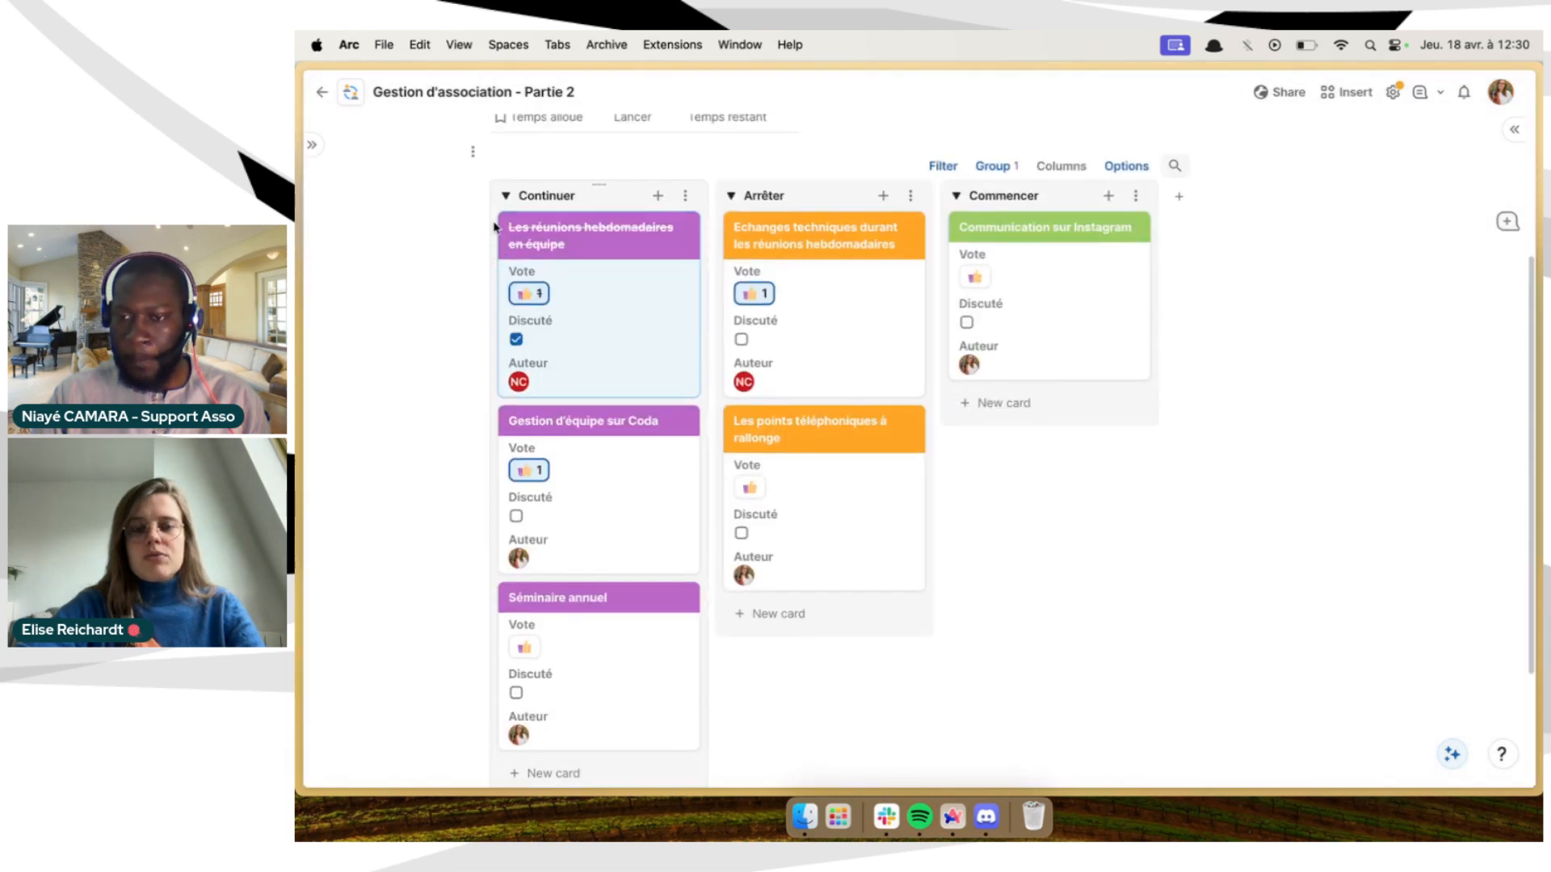
mouse_move(523, 315)
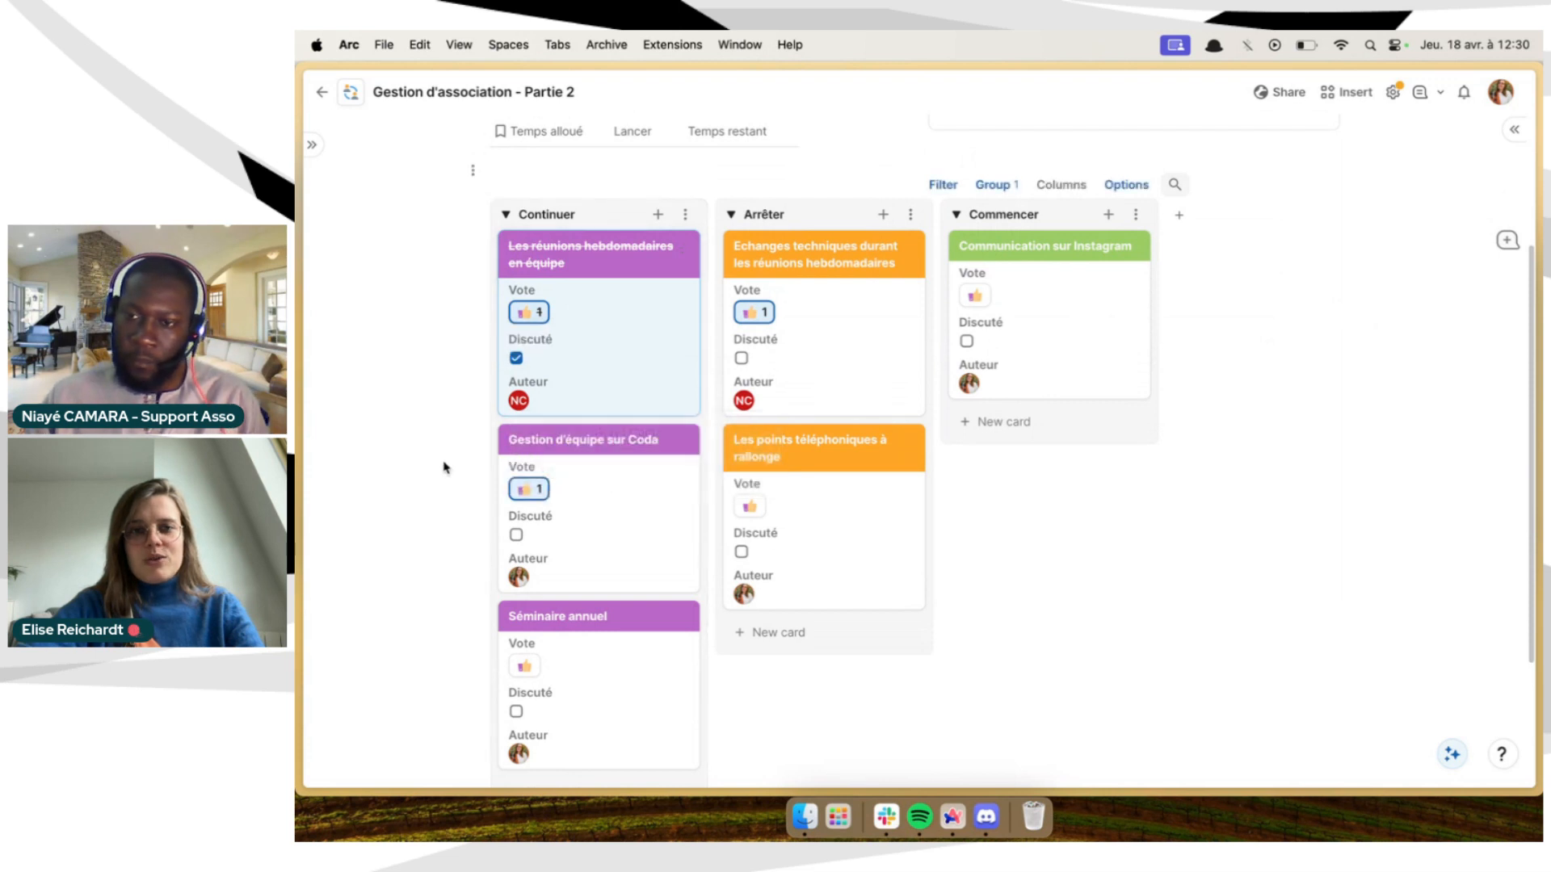
scroll(448, 464, "up", 1)
scroll(1026, 534, "up", 2)
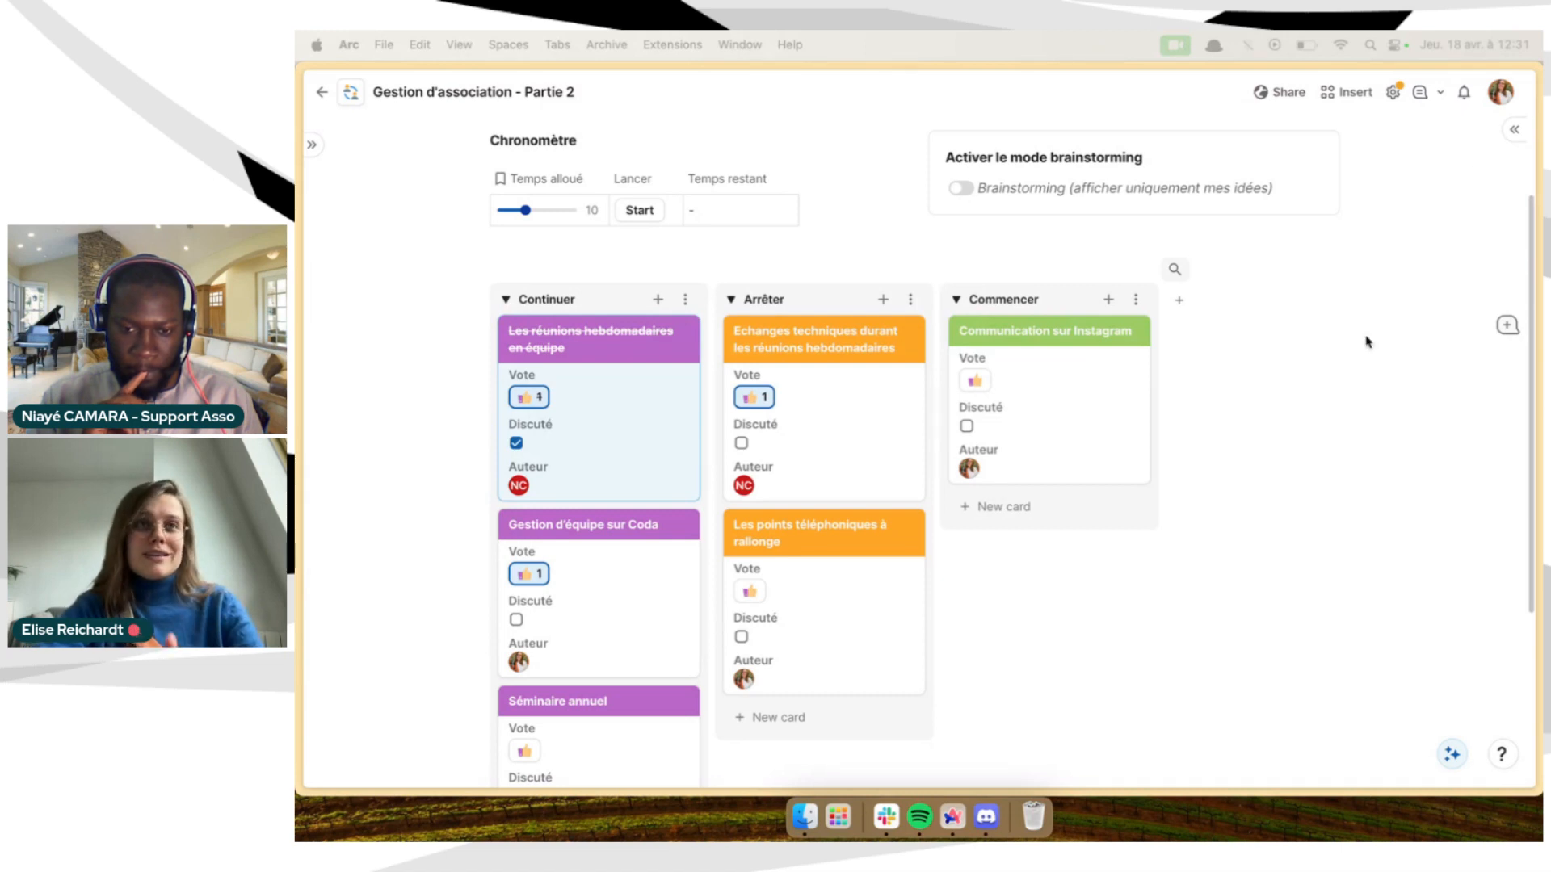
scroll(1367, 341, "up", 3)
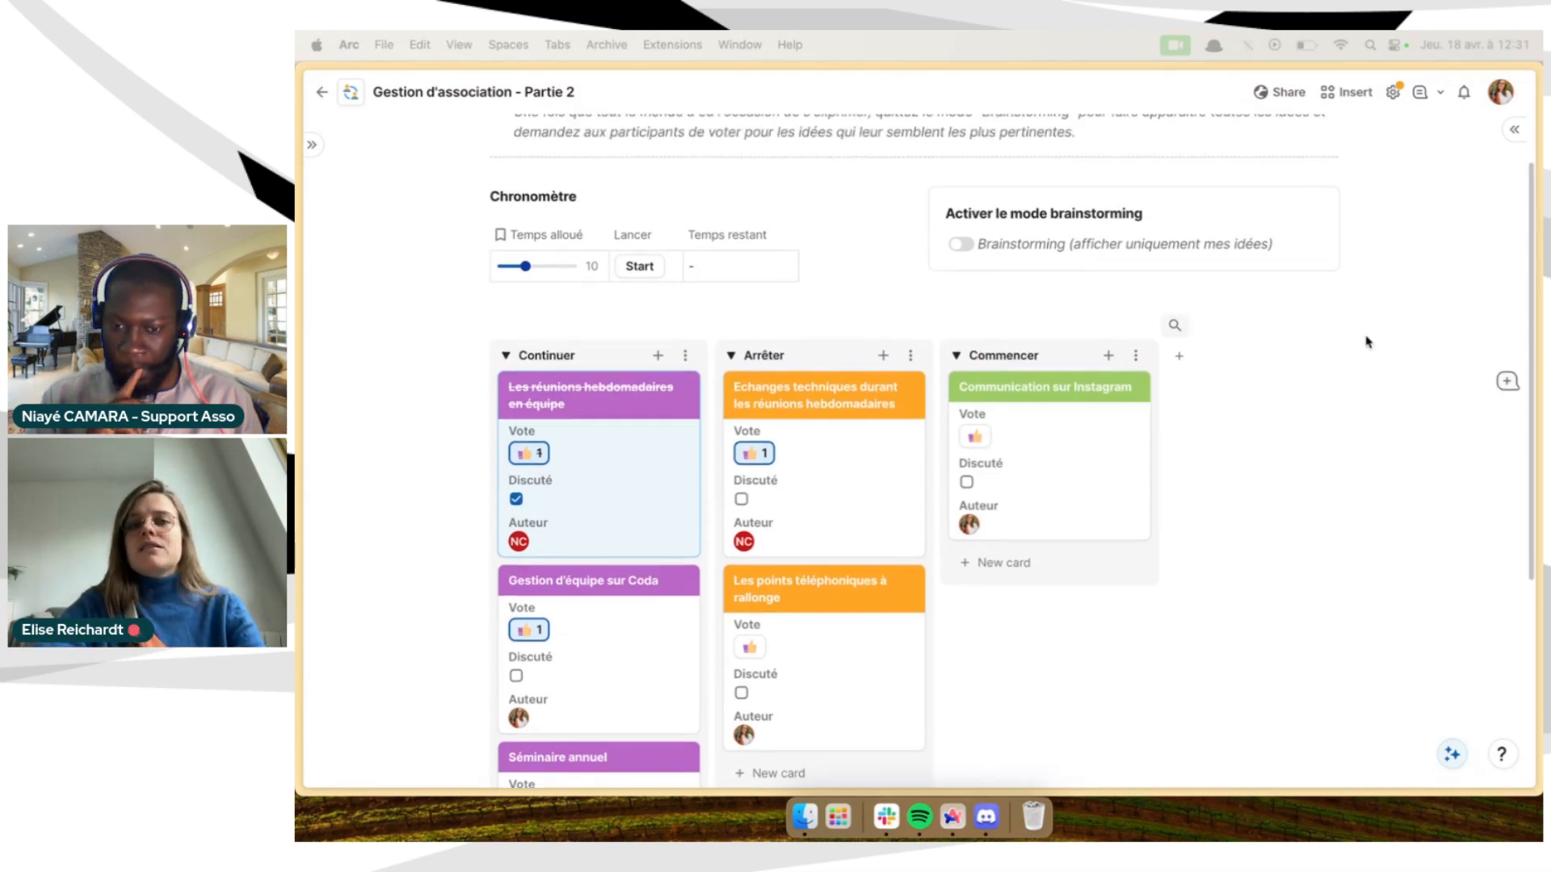
scroll(1252, 386, "down", 1)
scroll(1250, 387, "up", 2)
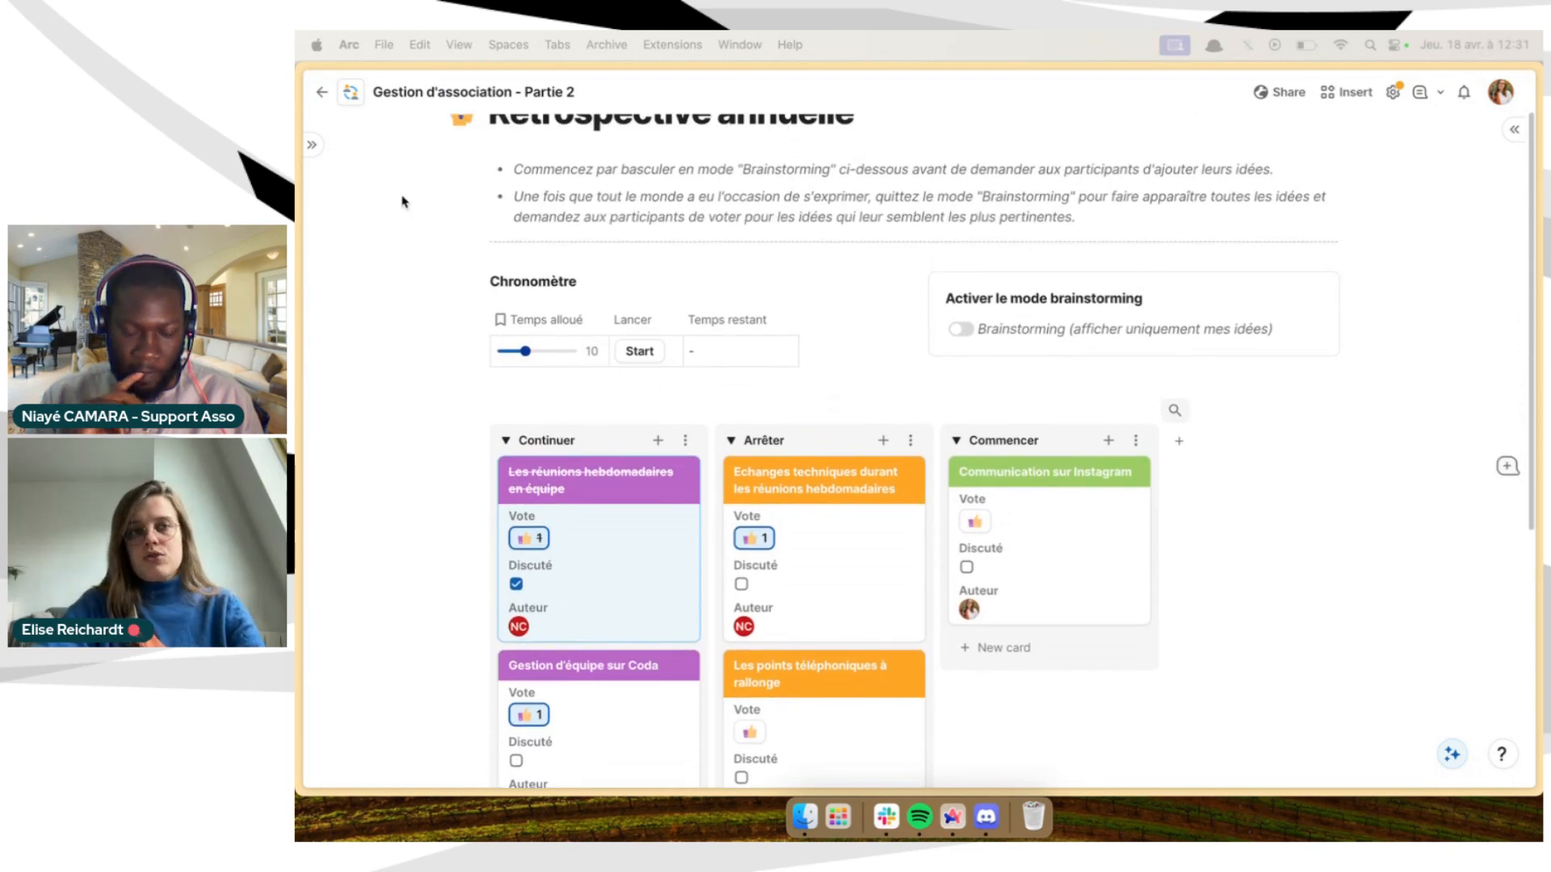
Show the document's page list and open the Projets page to view the projects and their referents
left_click(313, 146)
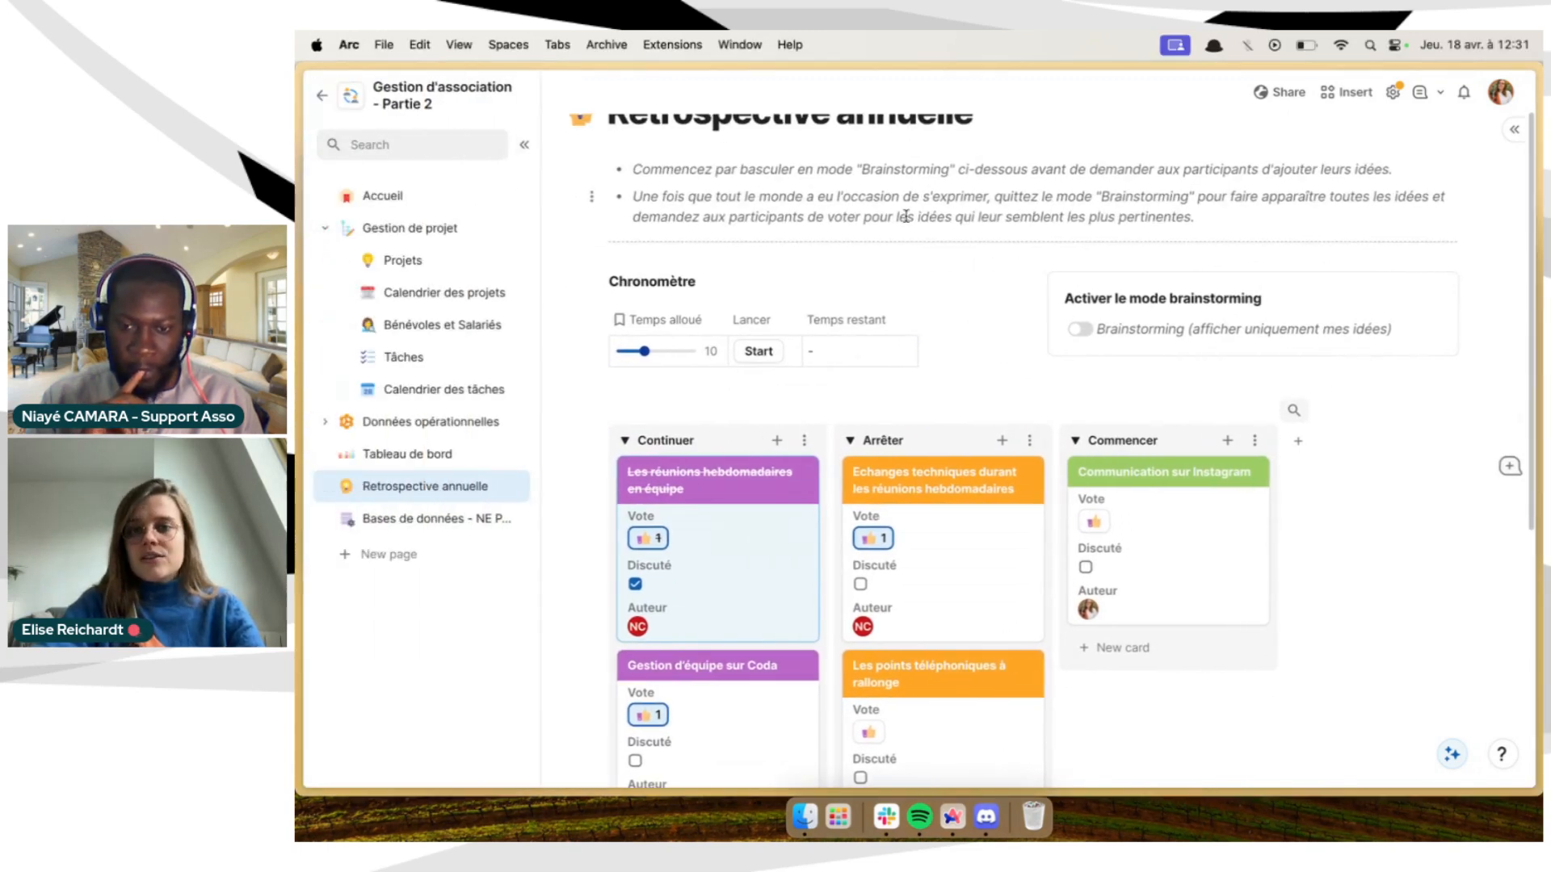
scroll(905, 215, "down", 2)
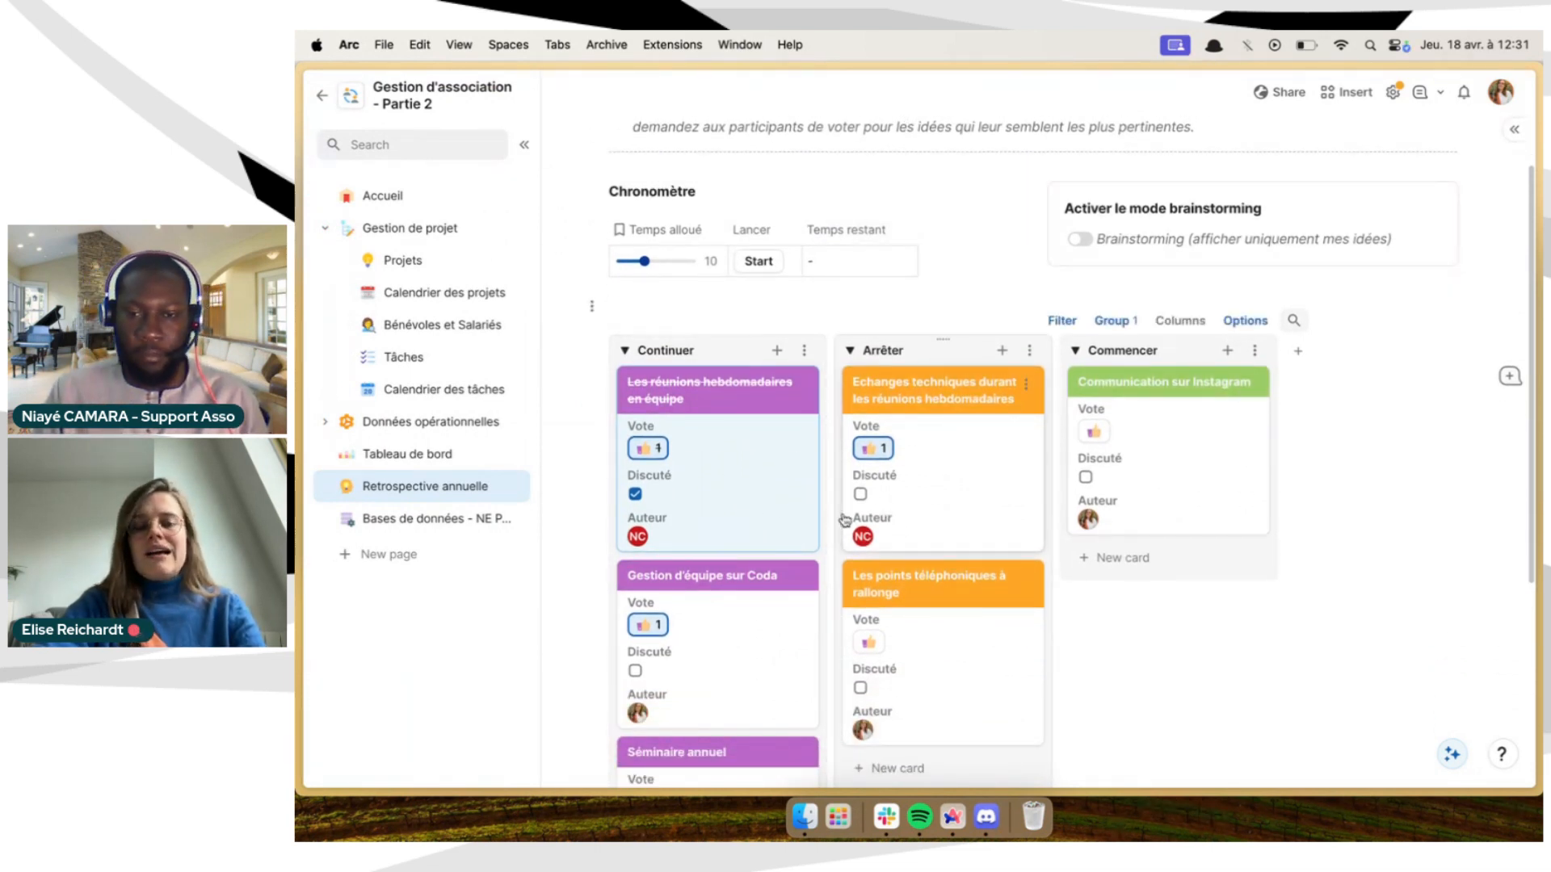
left_click(450, 269)
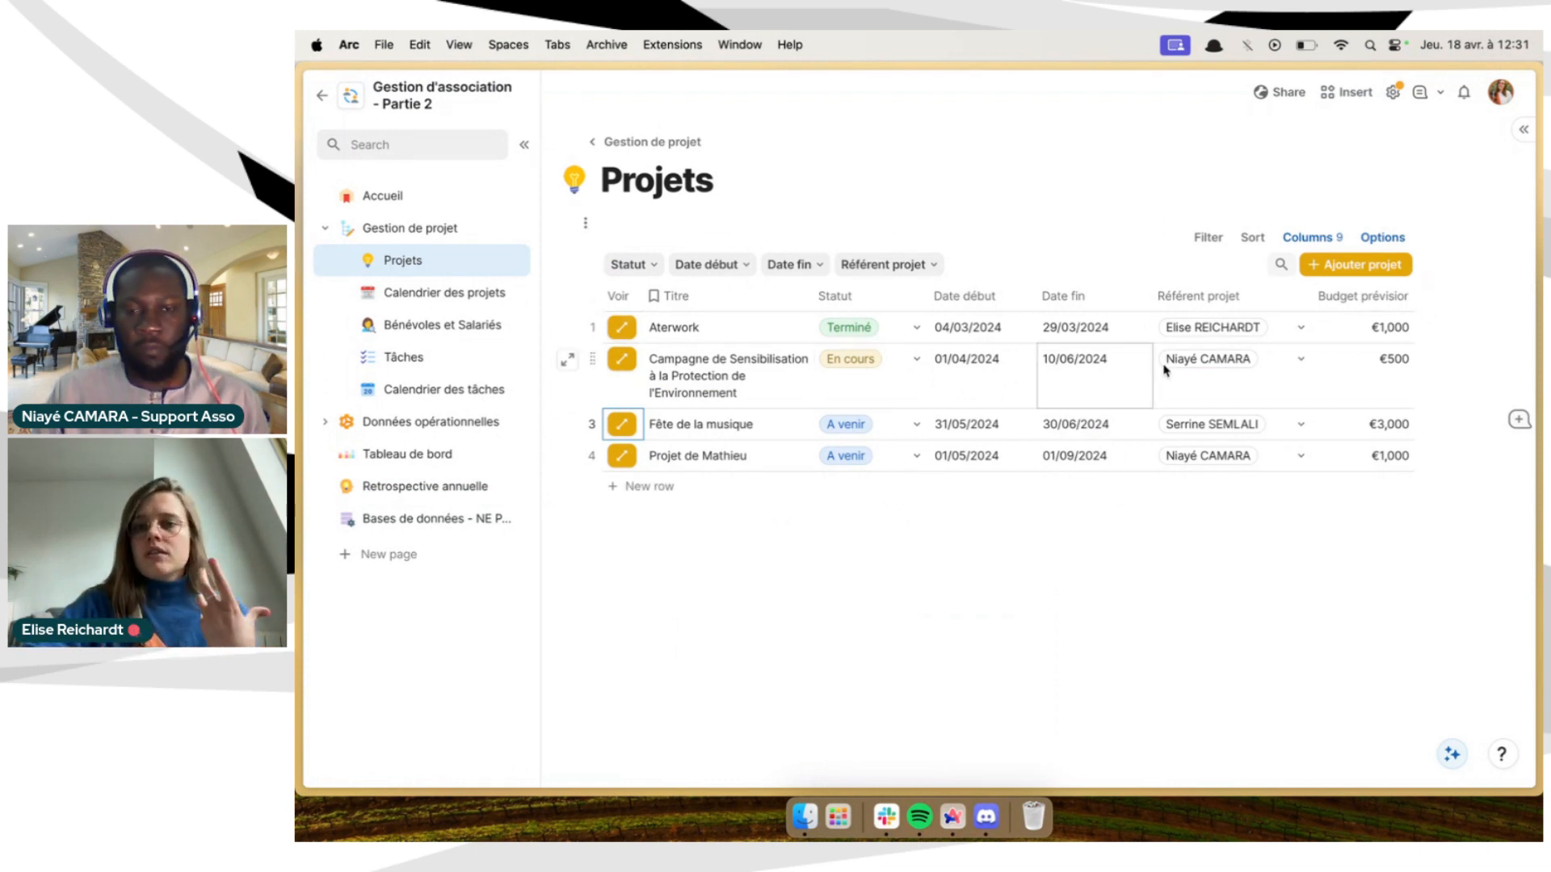
mouse_move(1230, 429)
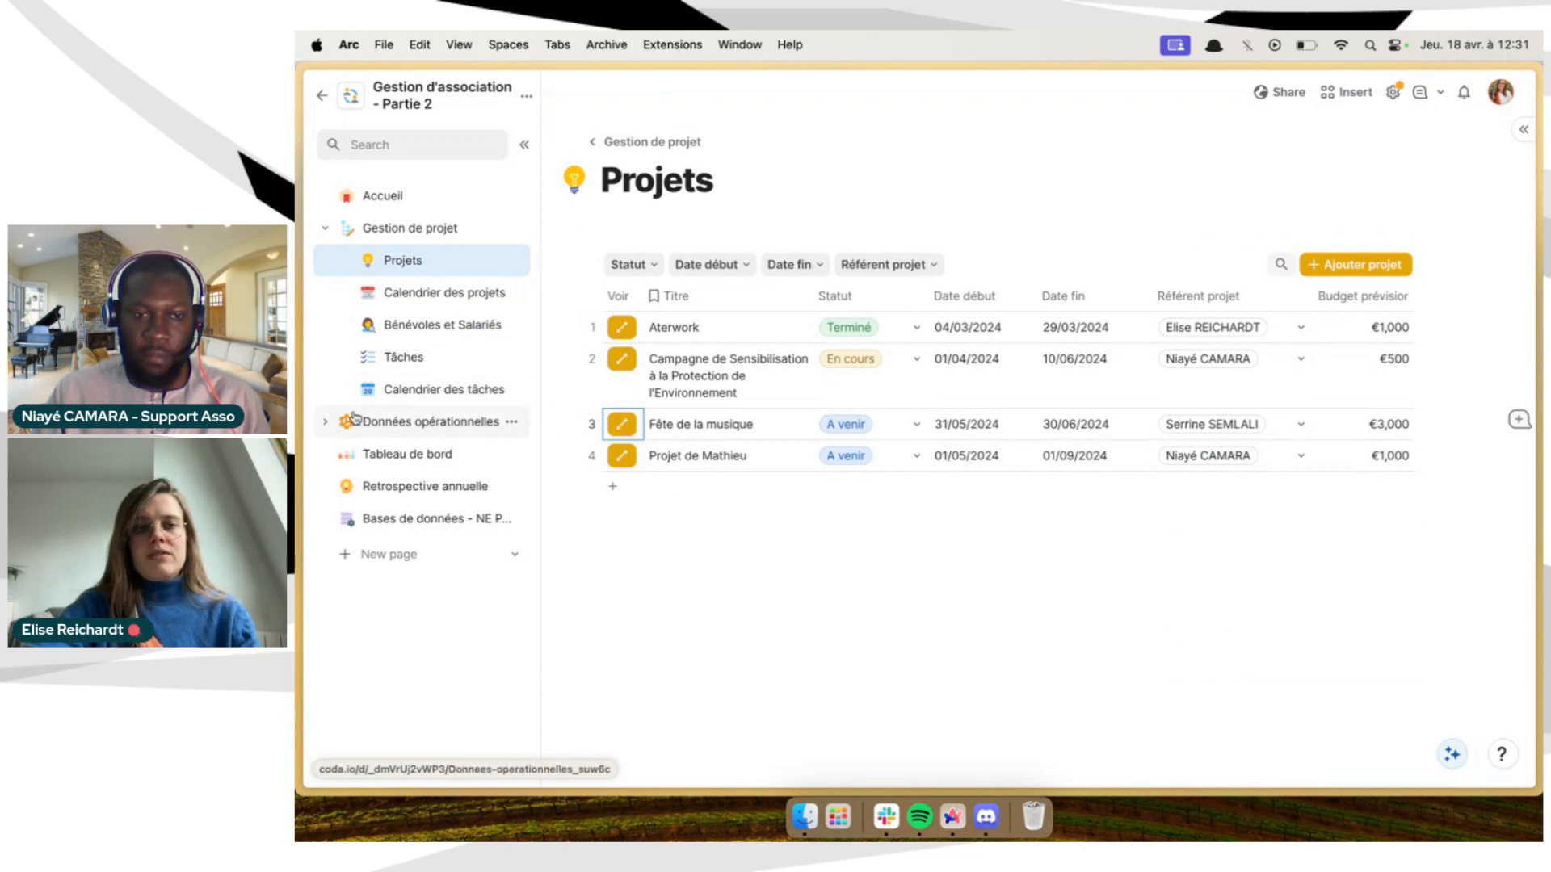
Return to the Retrospective annuelle page and switch the Brainstorming mode on and back off
left_click(388, 487)
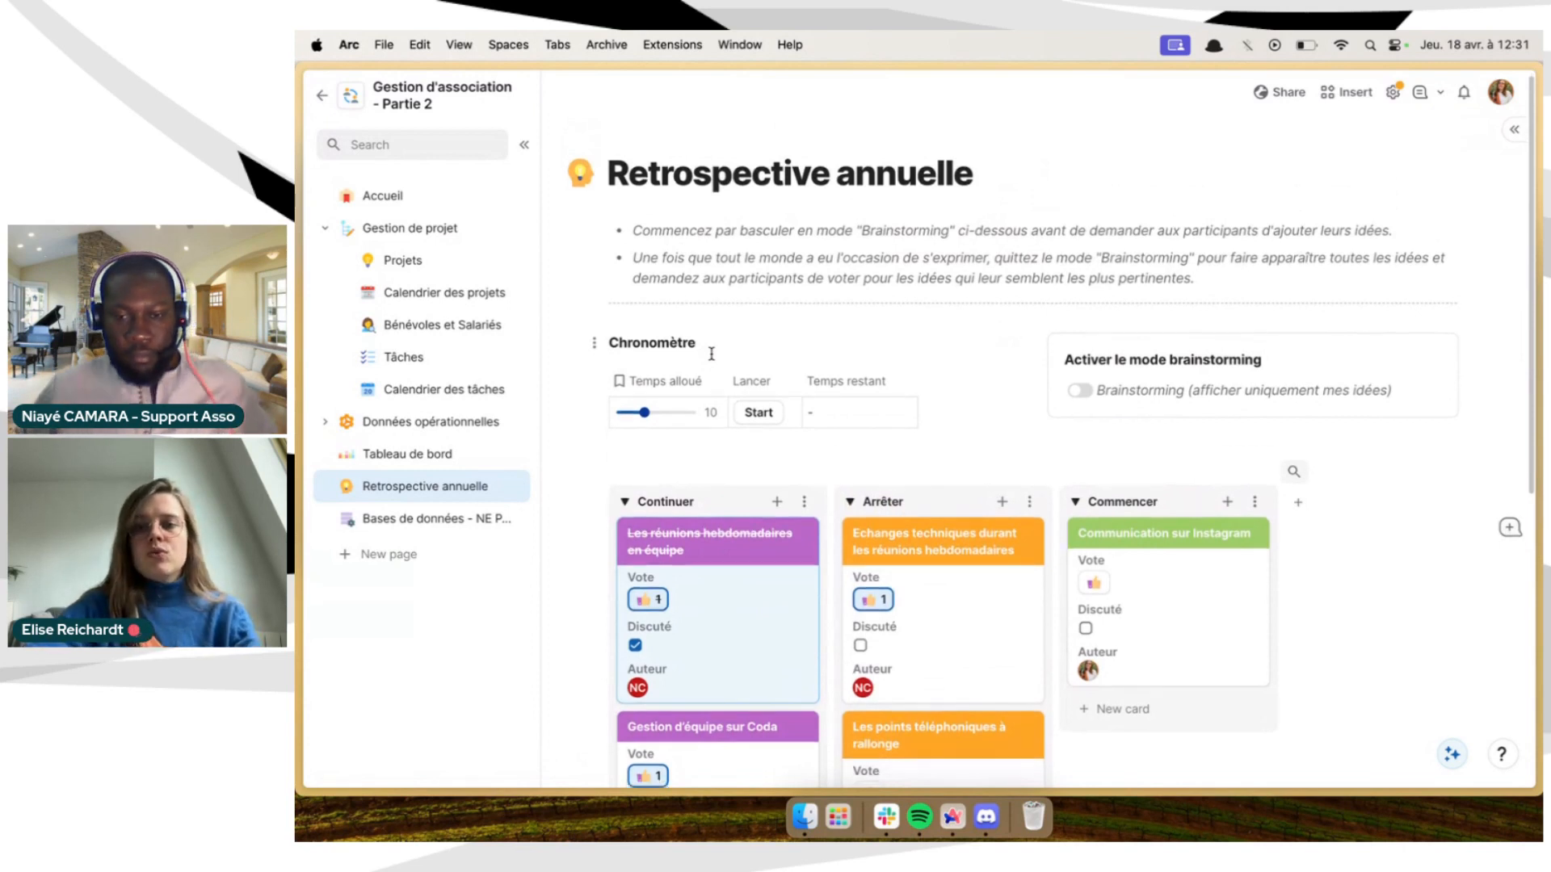
scroll(711, 353, "down", 3)
scroll(1082, 559, "down", 2)
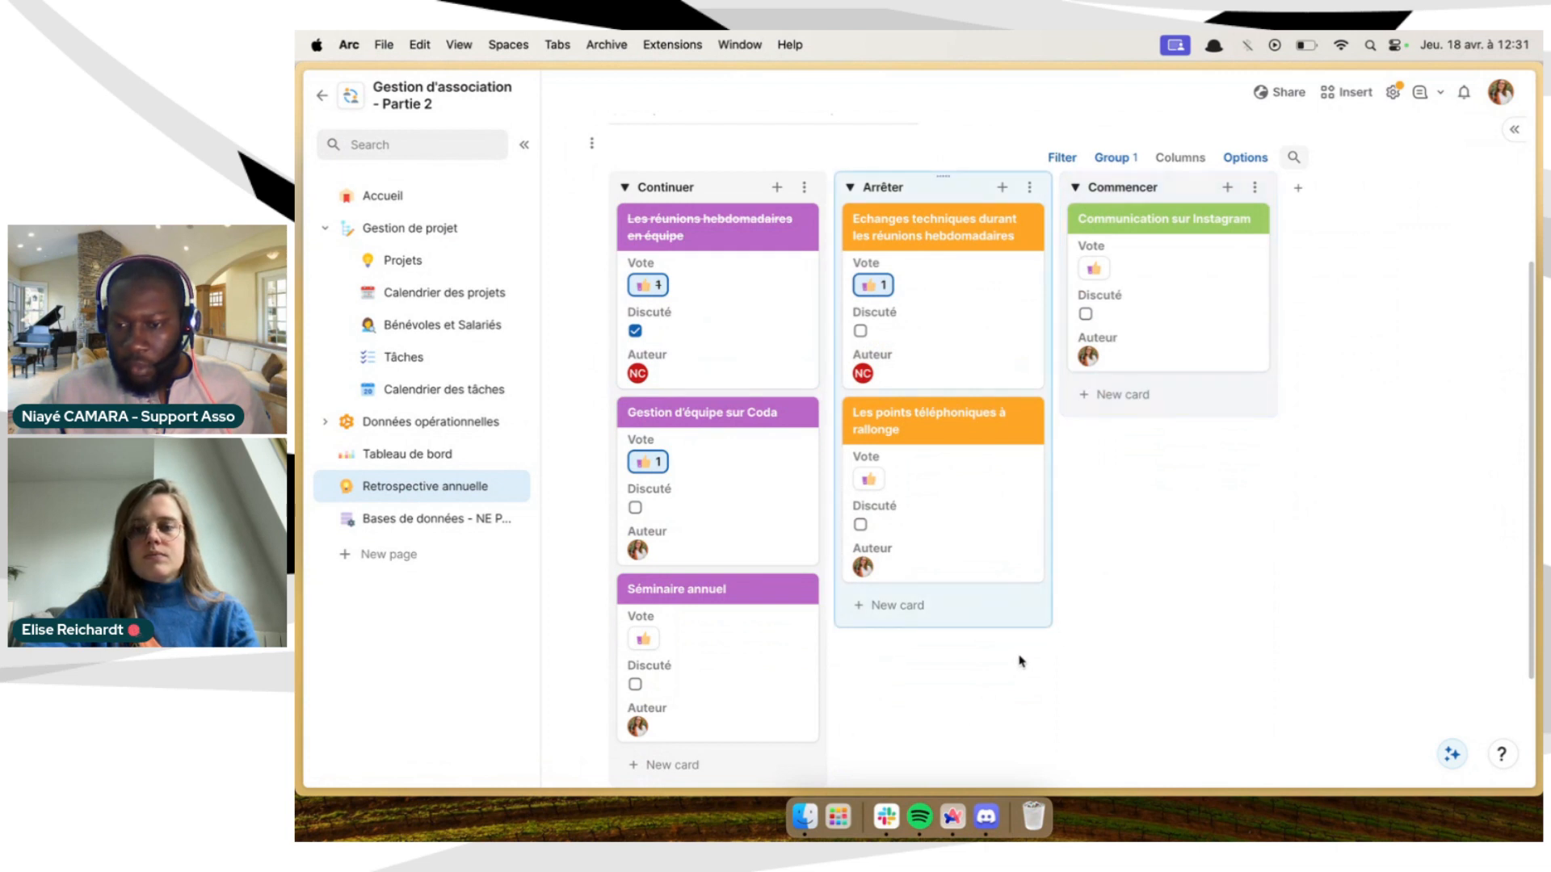
scroll(1099, 517, "up", 4)
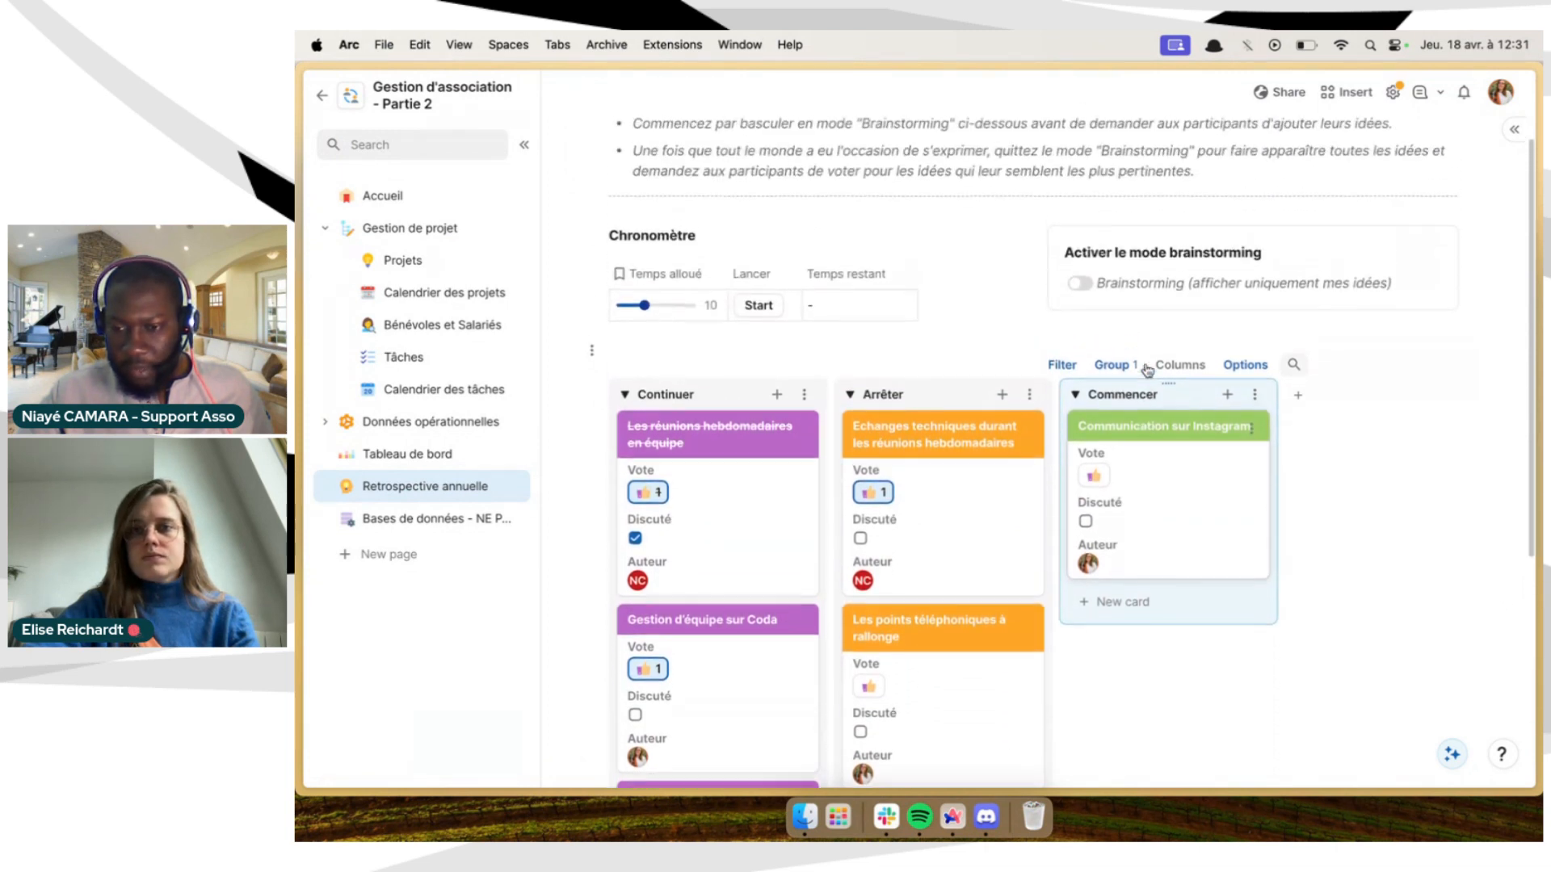
left_click(1081, 294)
left_click(1081, 294)
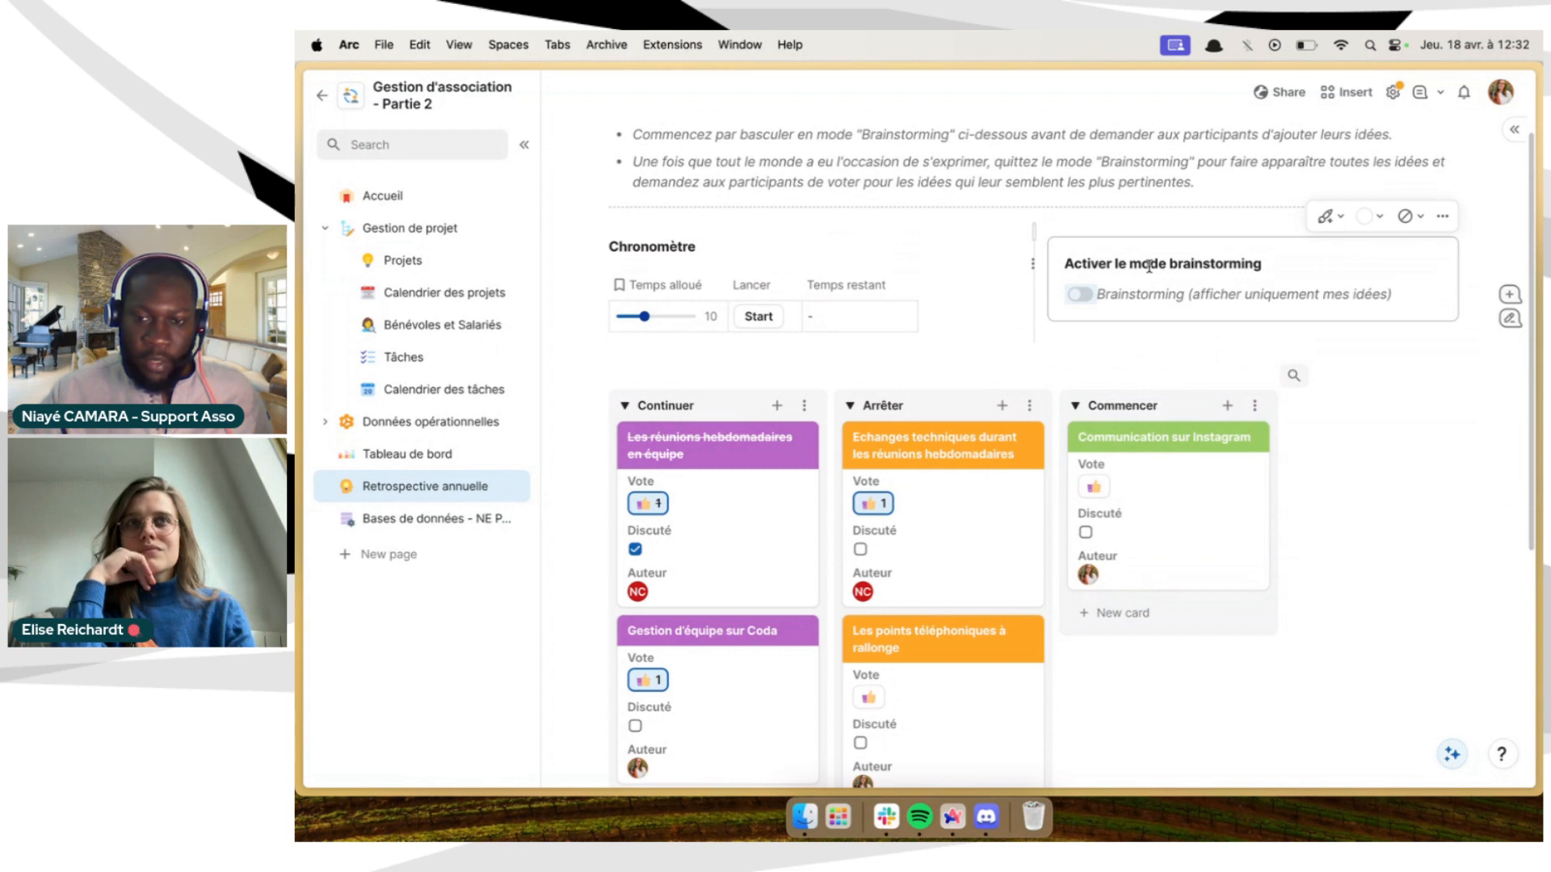
scroll(1136, 359, "down", 5)
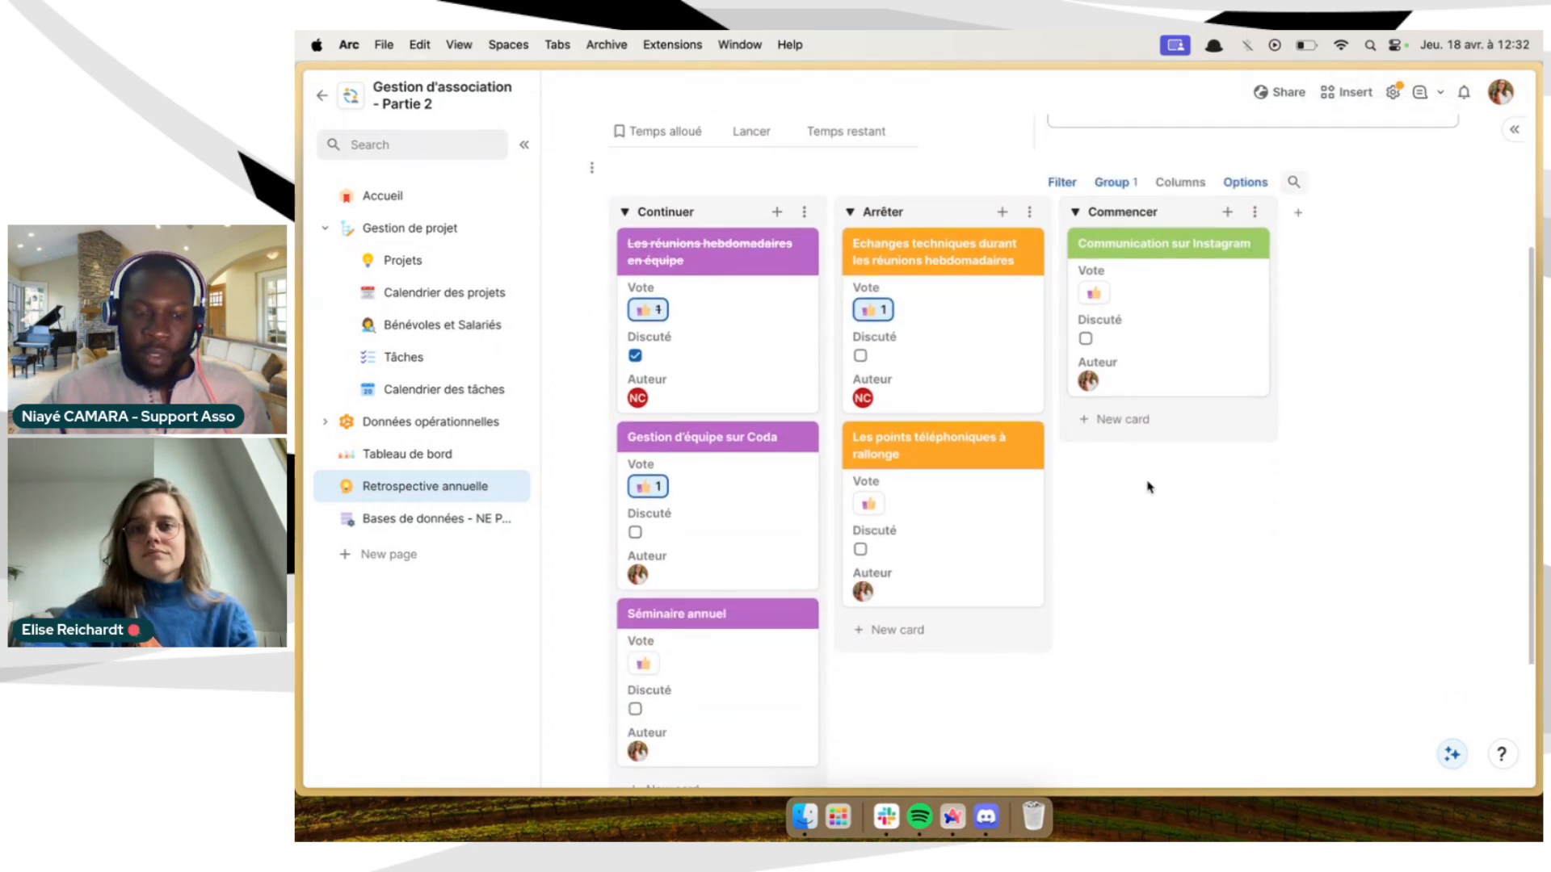
scroll(1150, 487, "up", 2)
scroll(1150, 487, "down", 1)
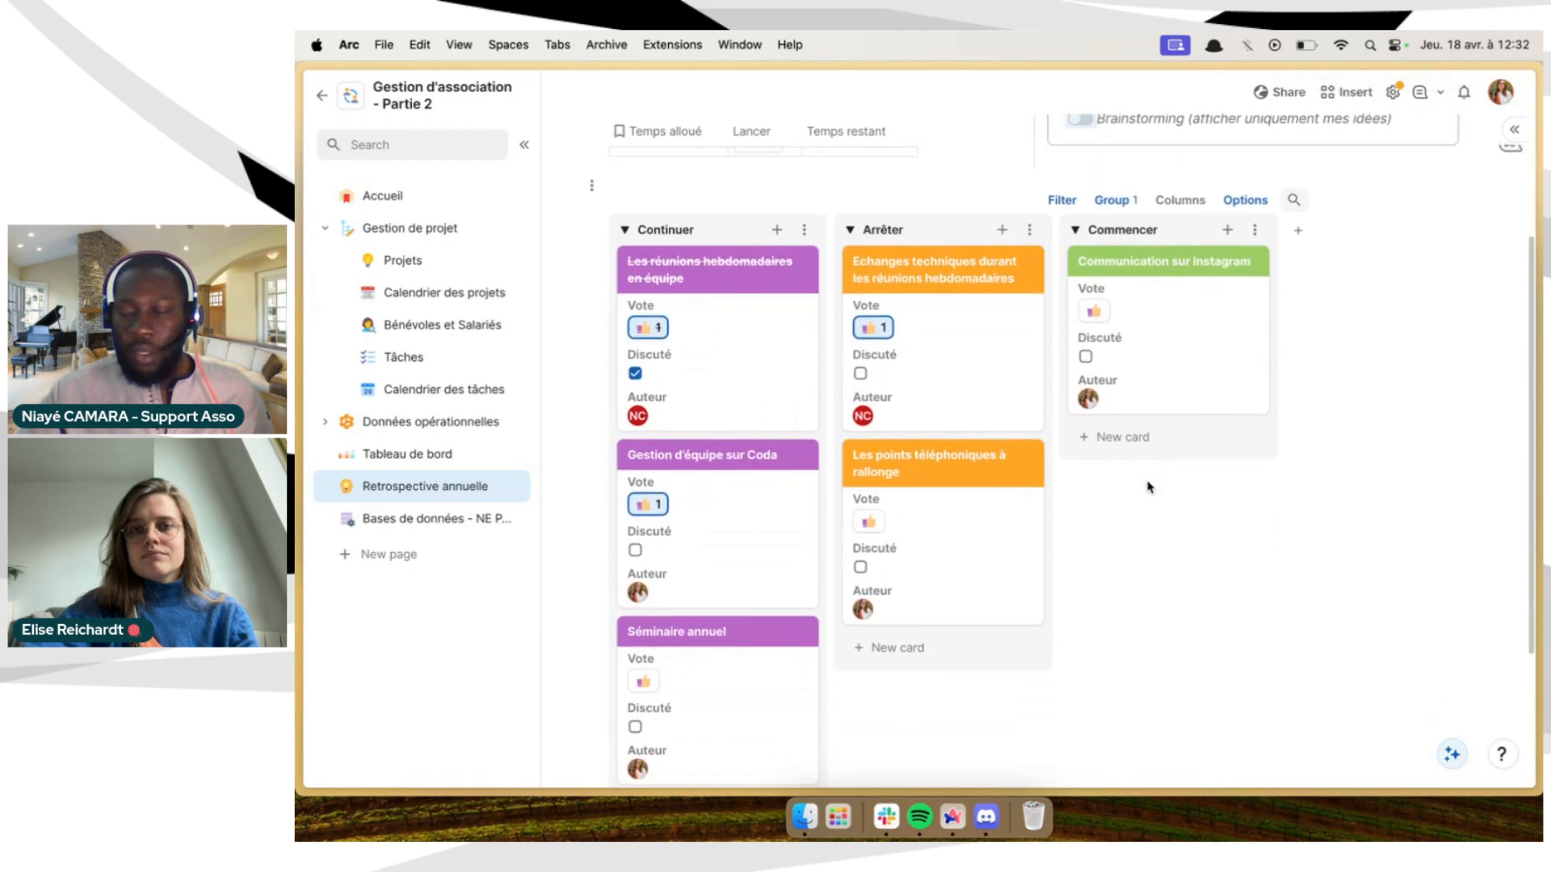
scroll(1149, 487, "down", 1)
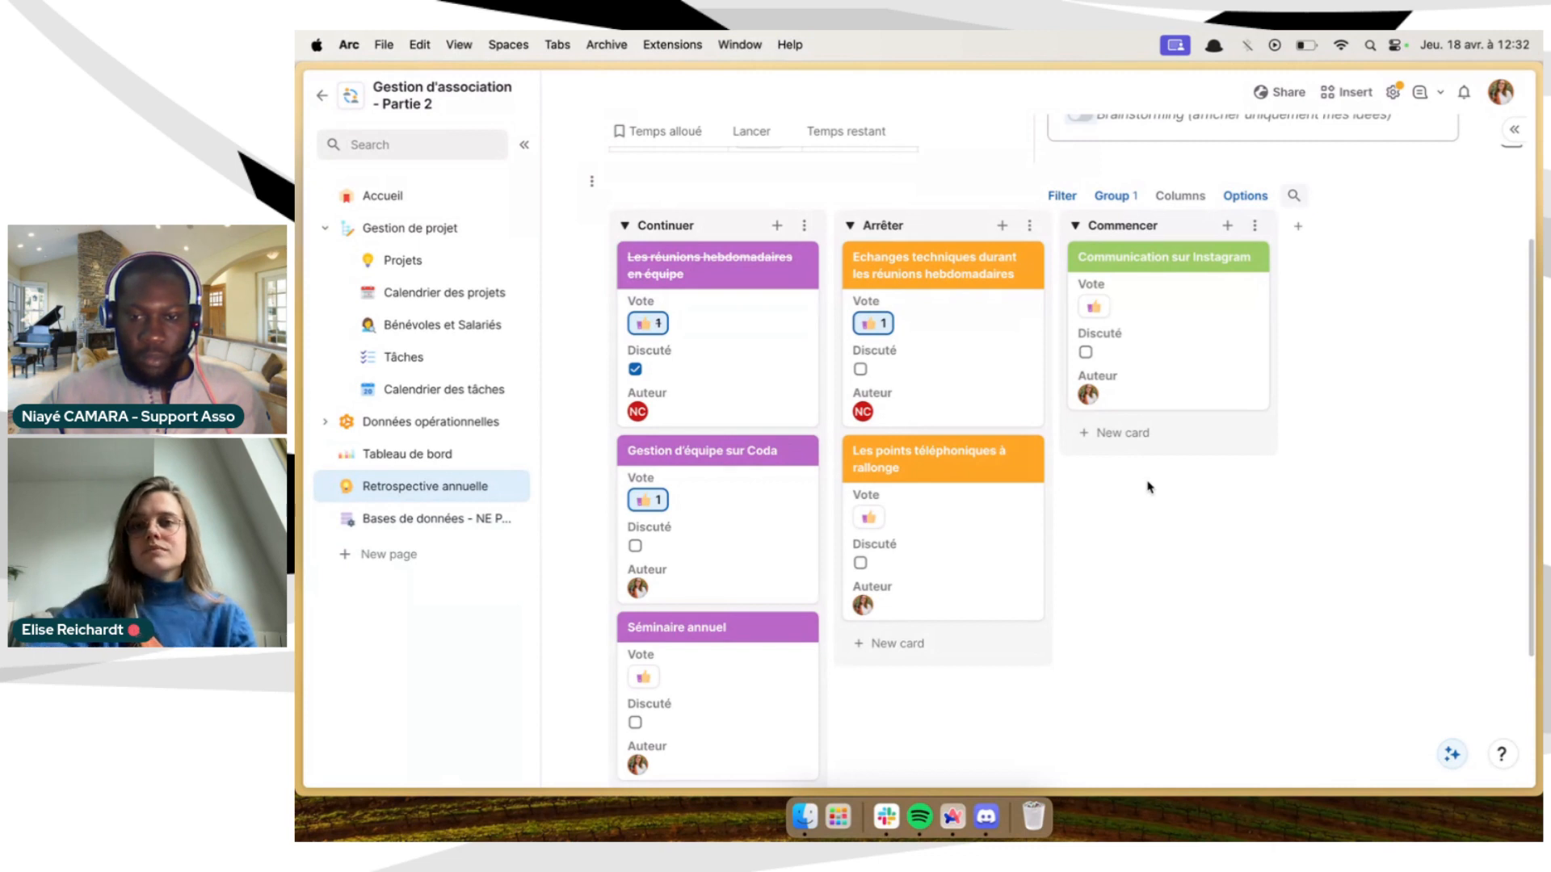
scroll(1150, 488, "up", 5)
scroll(1167, 364, "down", 1)
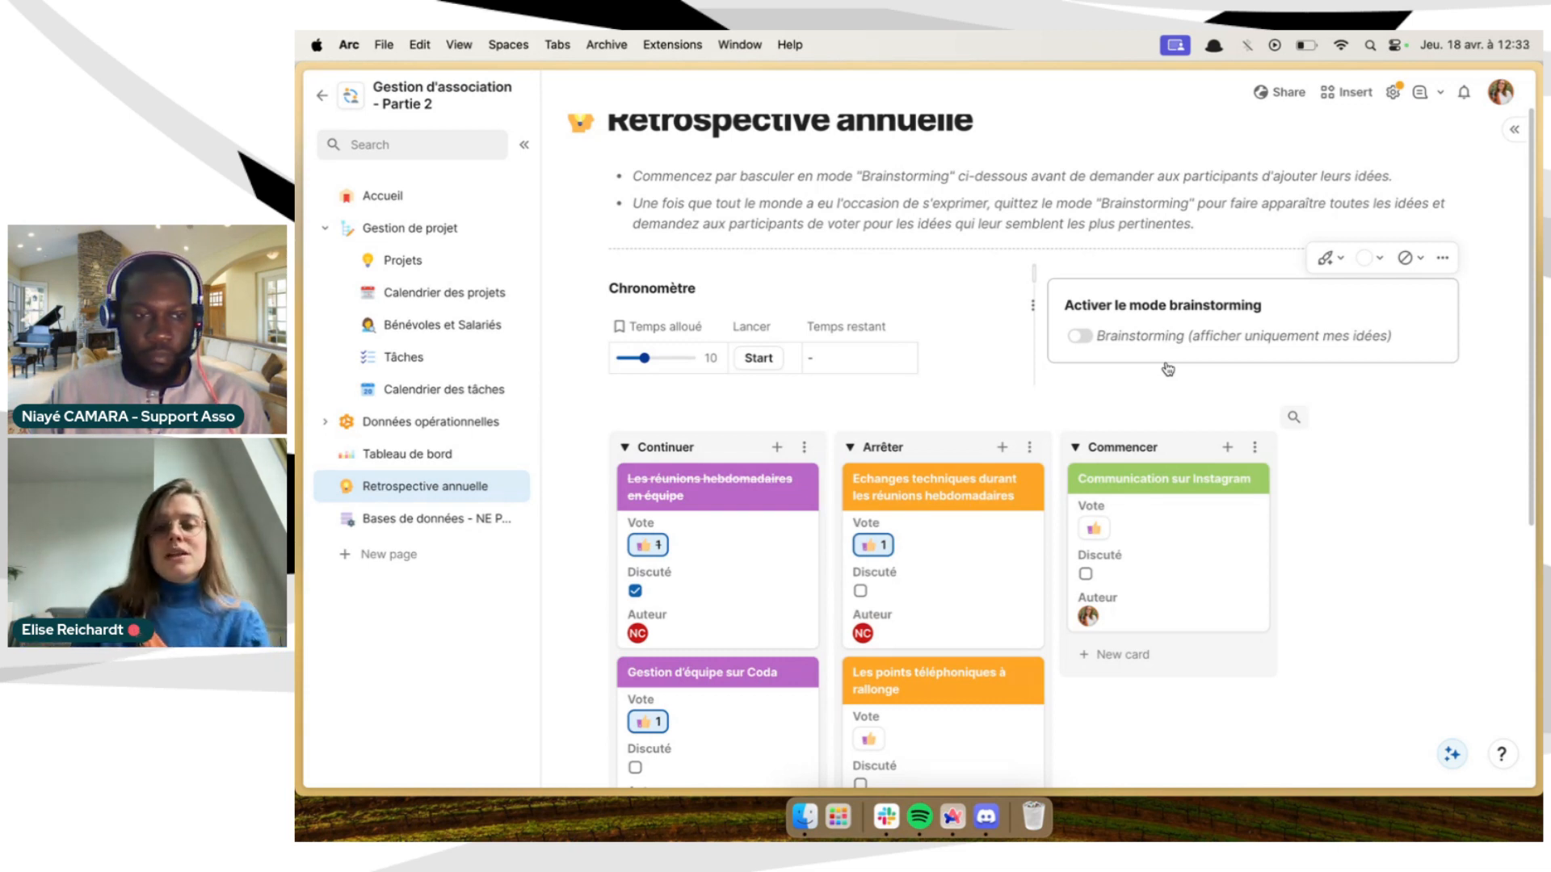
scroll(1168, 369, "up", 2)
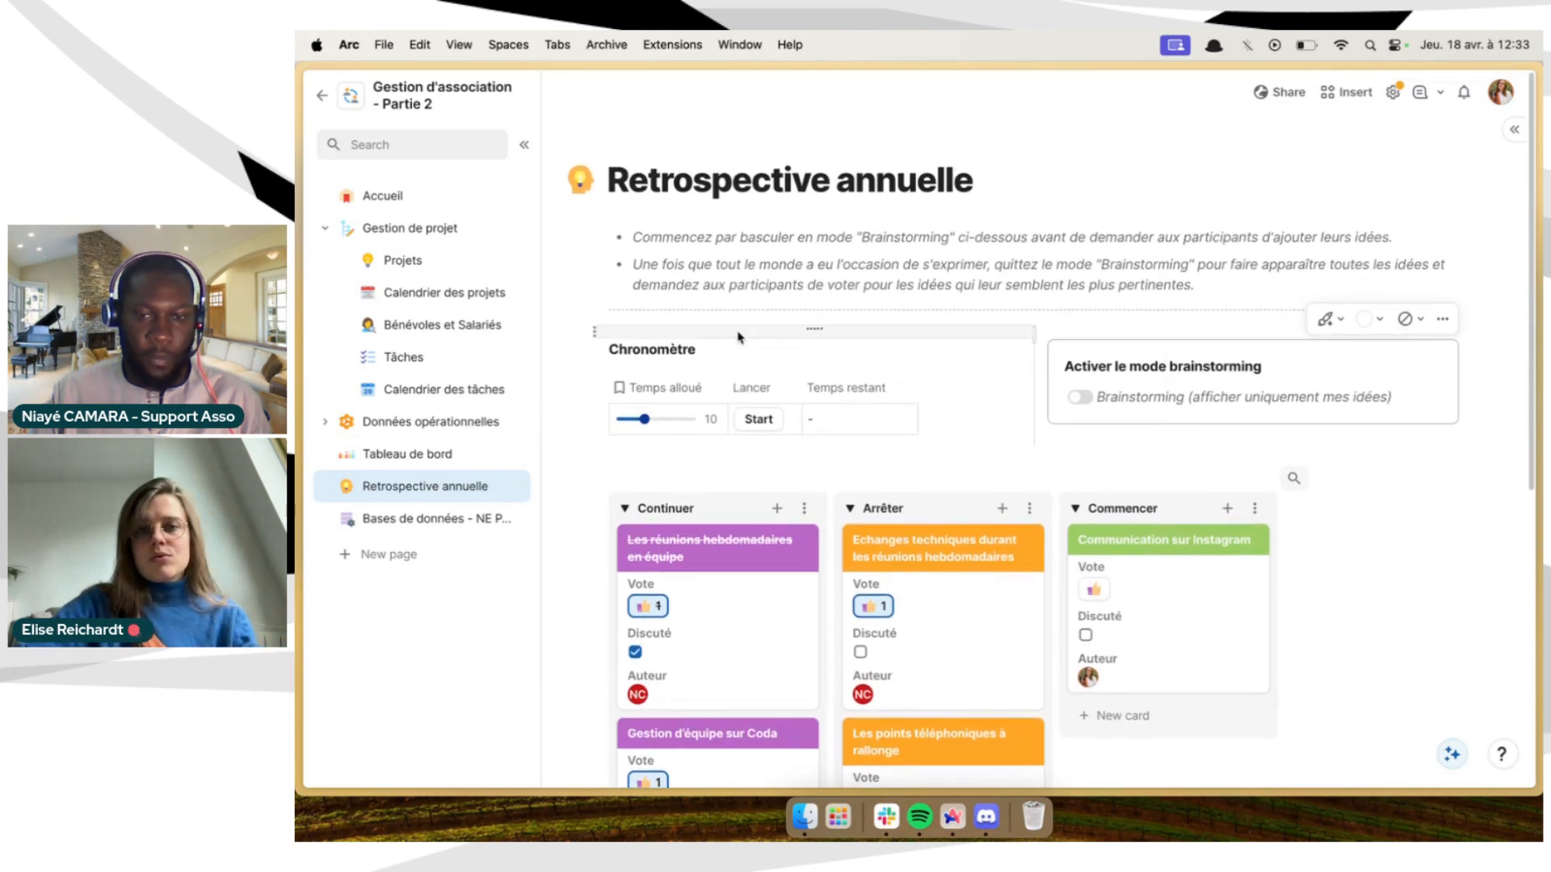
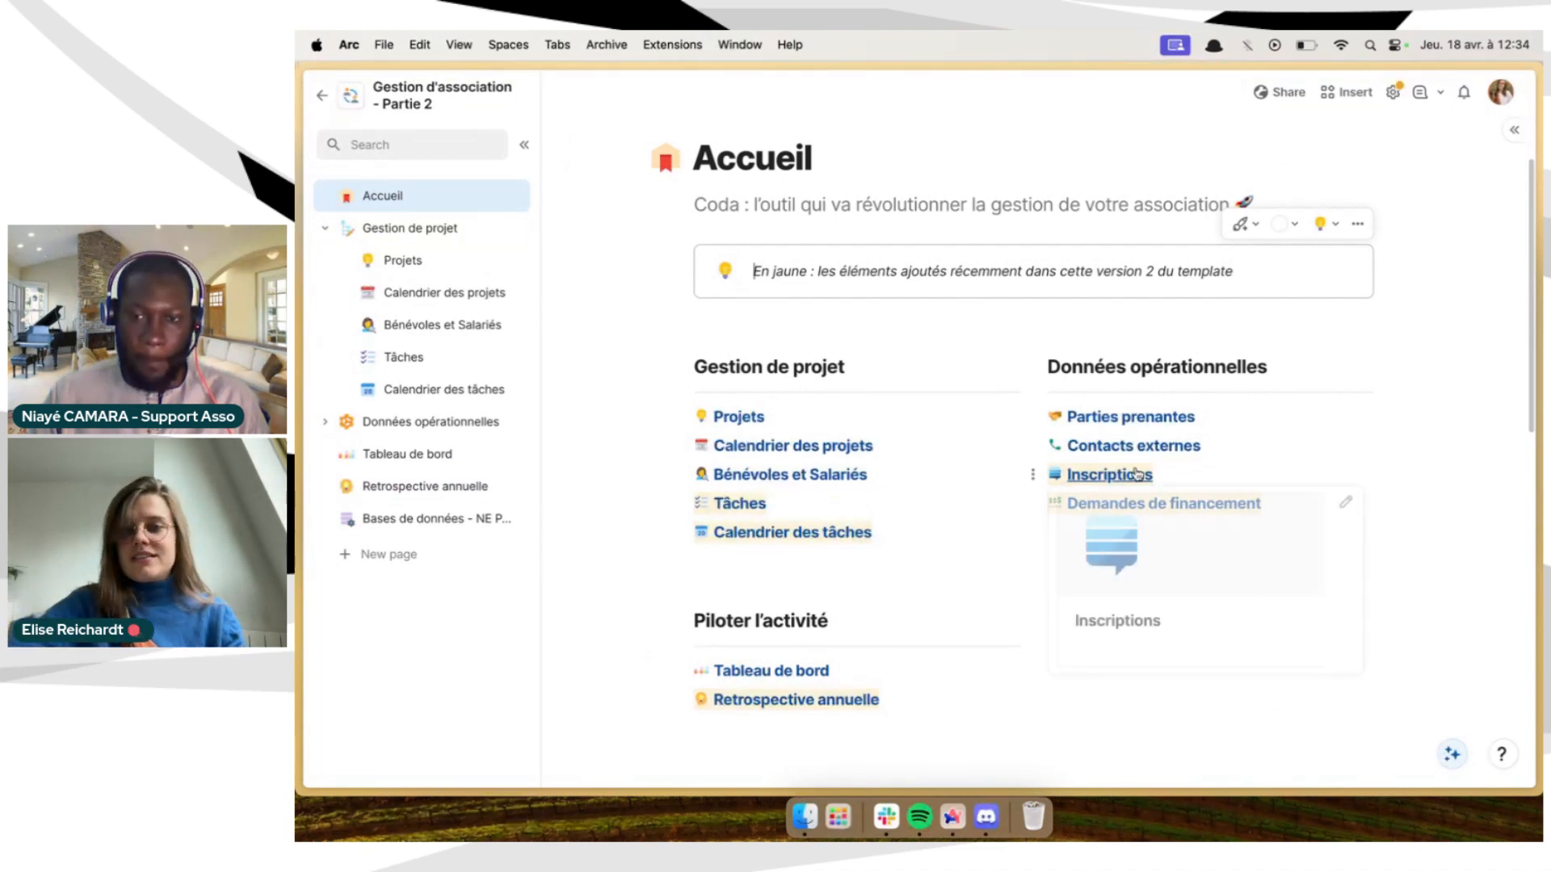
Open the Inscriptions page from the Accueil page, and collapse and re-expand its Formulaire d'inscription section
left_click(1111, 539)
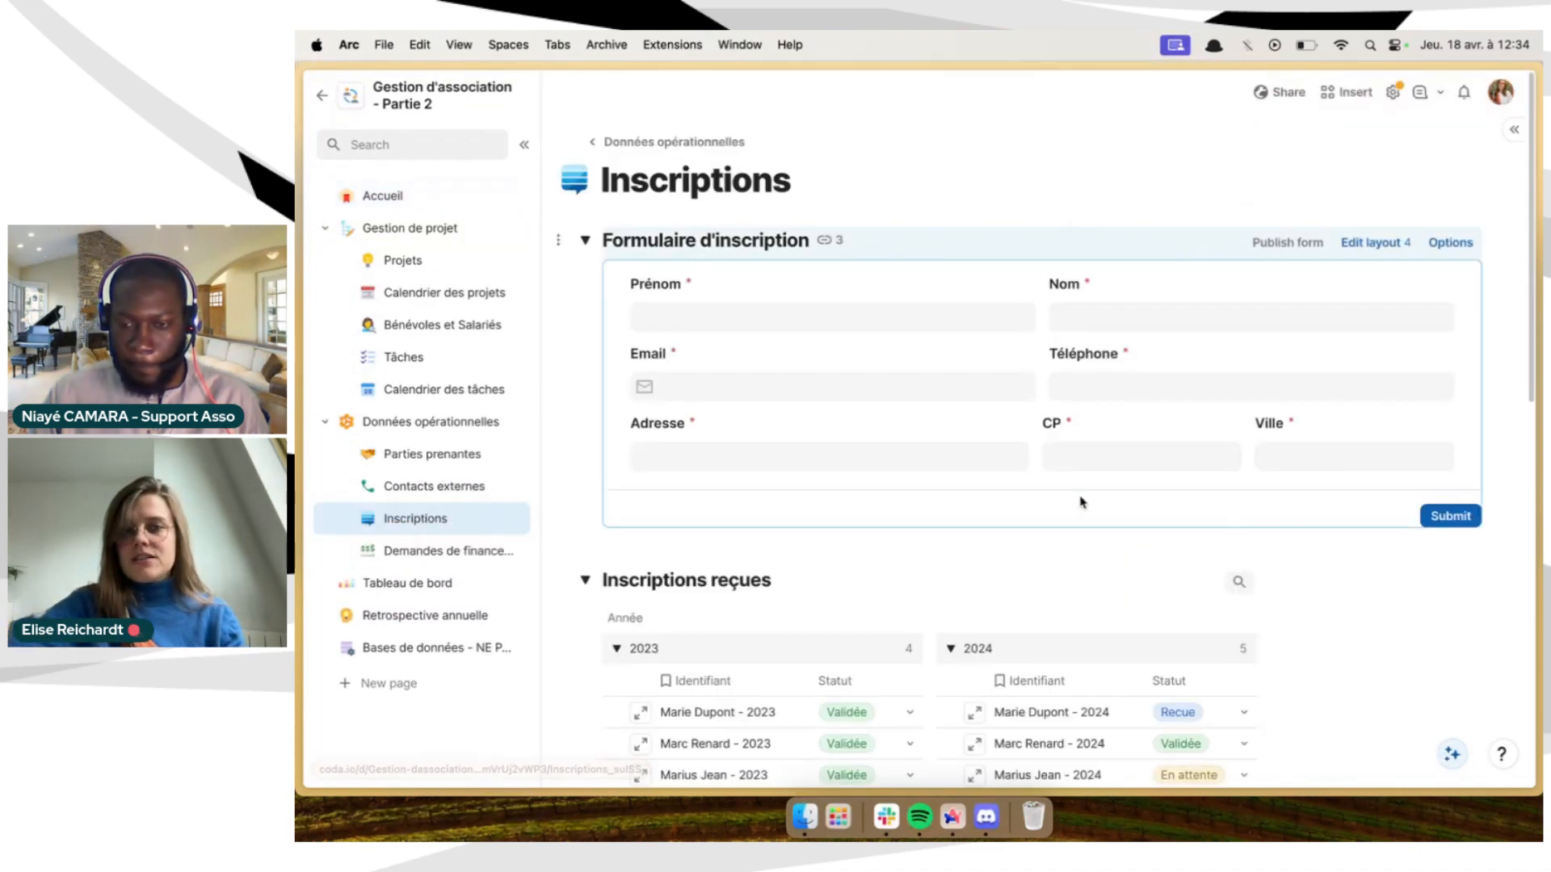
left_click(752, 235)
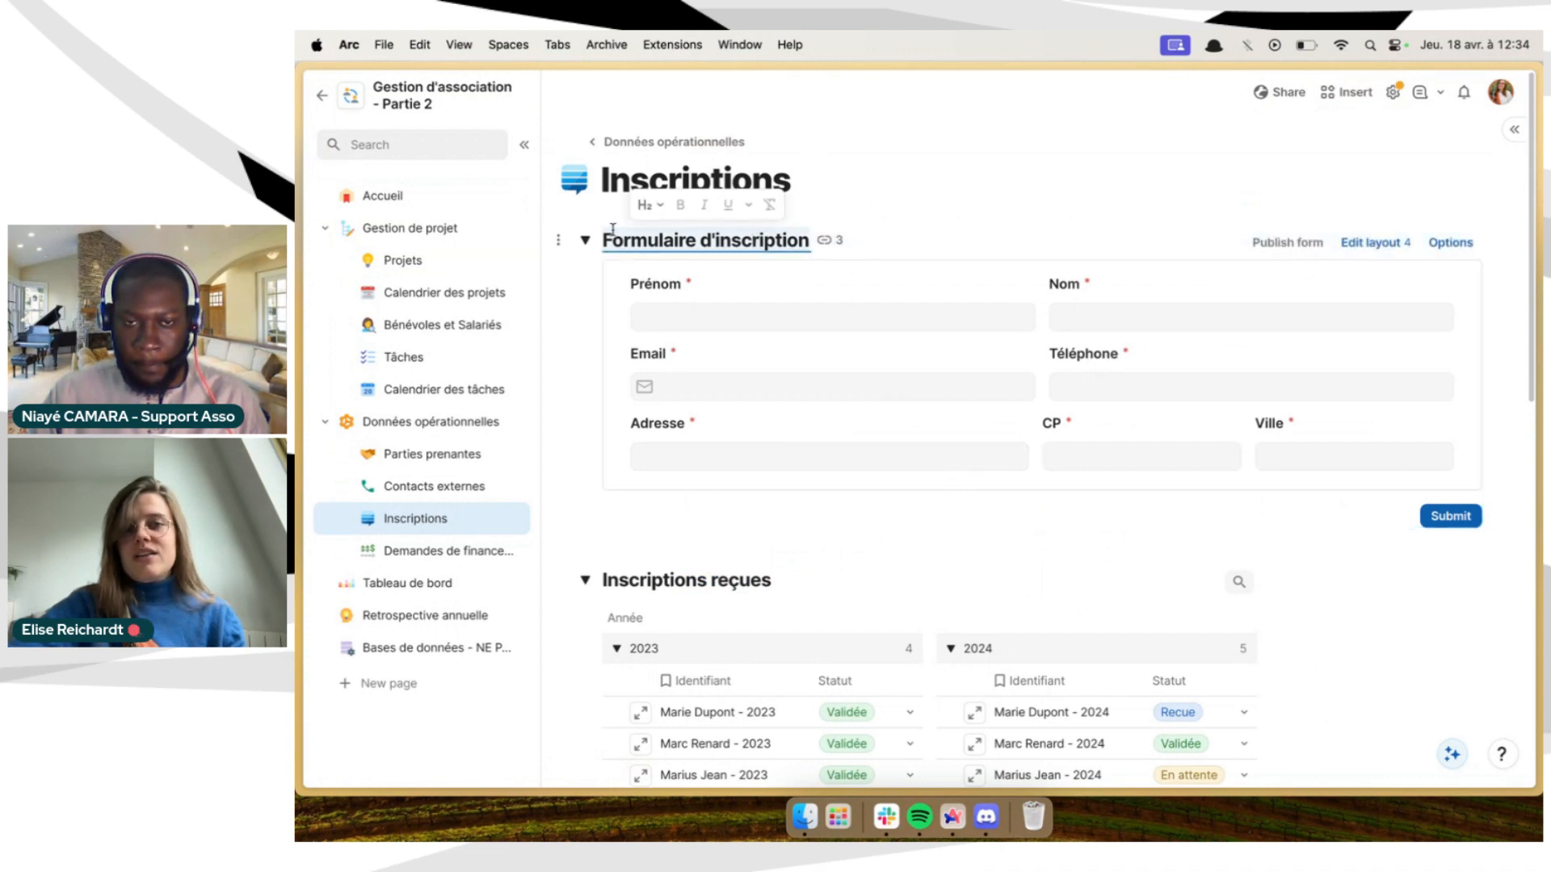
left_click(583, 240)
left_click(584, 240)
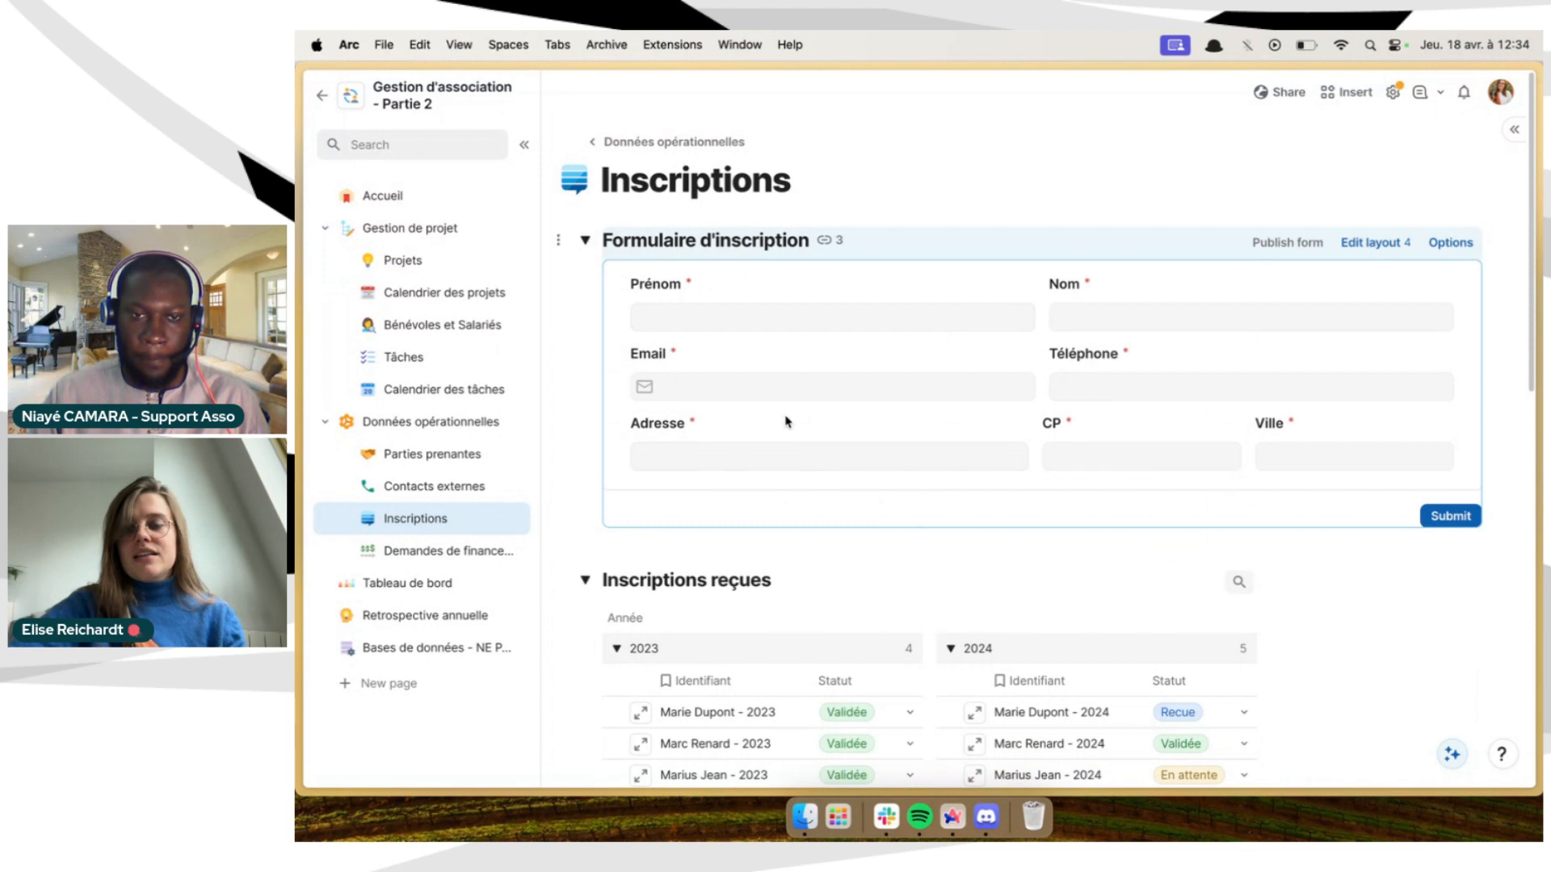
Copy the publish link of the Formulaire d'inscription and open the public form in a new browser tab
left_click(1292, 244)
left_click(1467, 224)
mouse_move(307, 558)
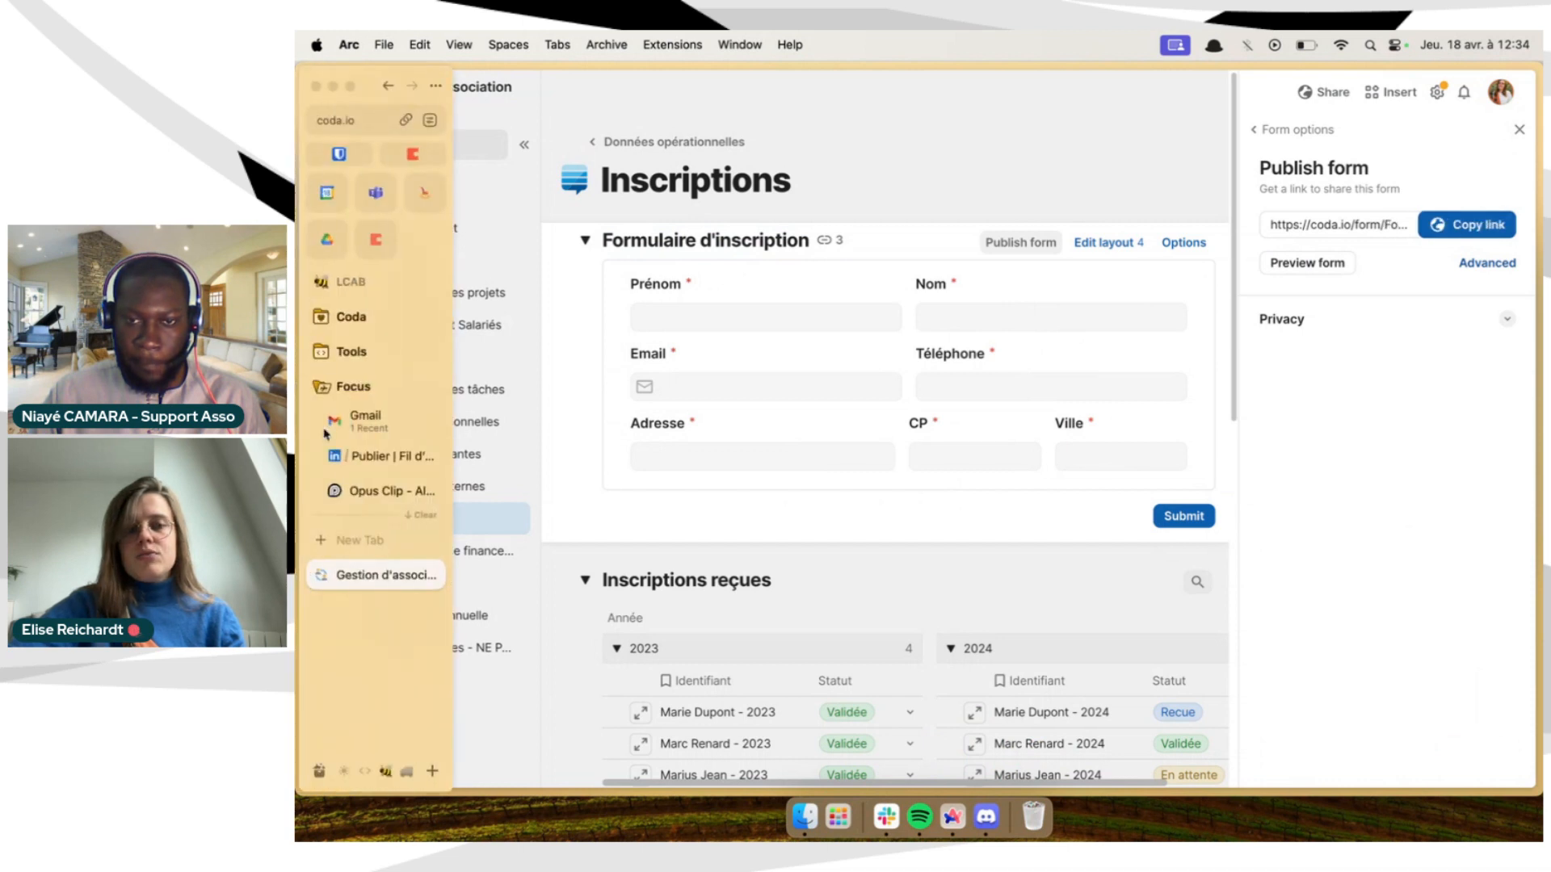
left_click(369, 549)
type("https://coda.io/form/Formulaire-dinscription-a-lassociation_dvJs6nJb3ww")
key("Return")
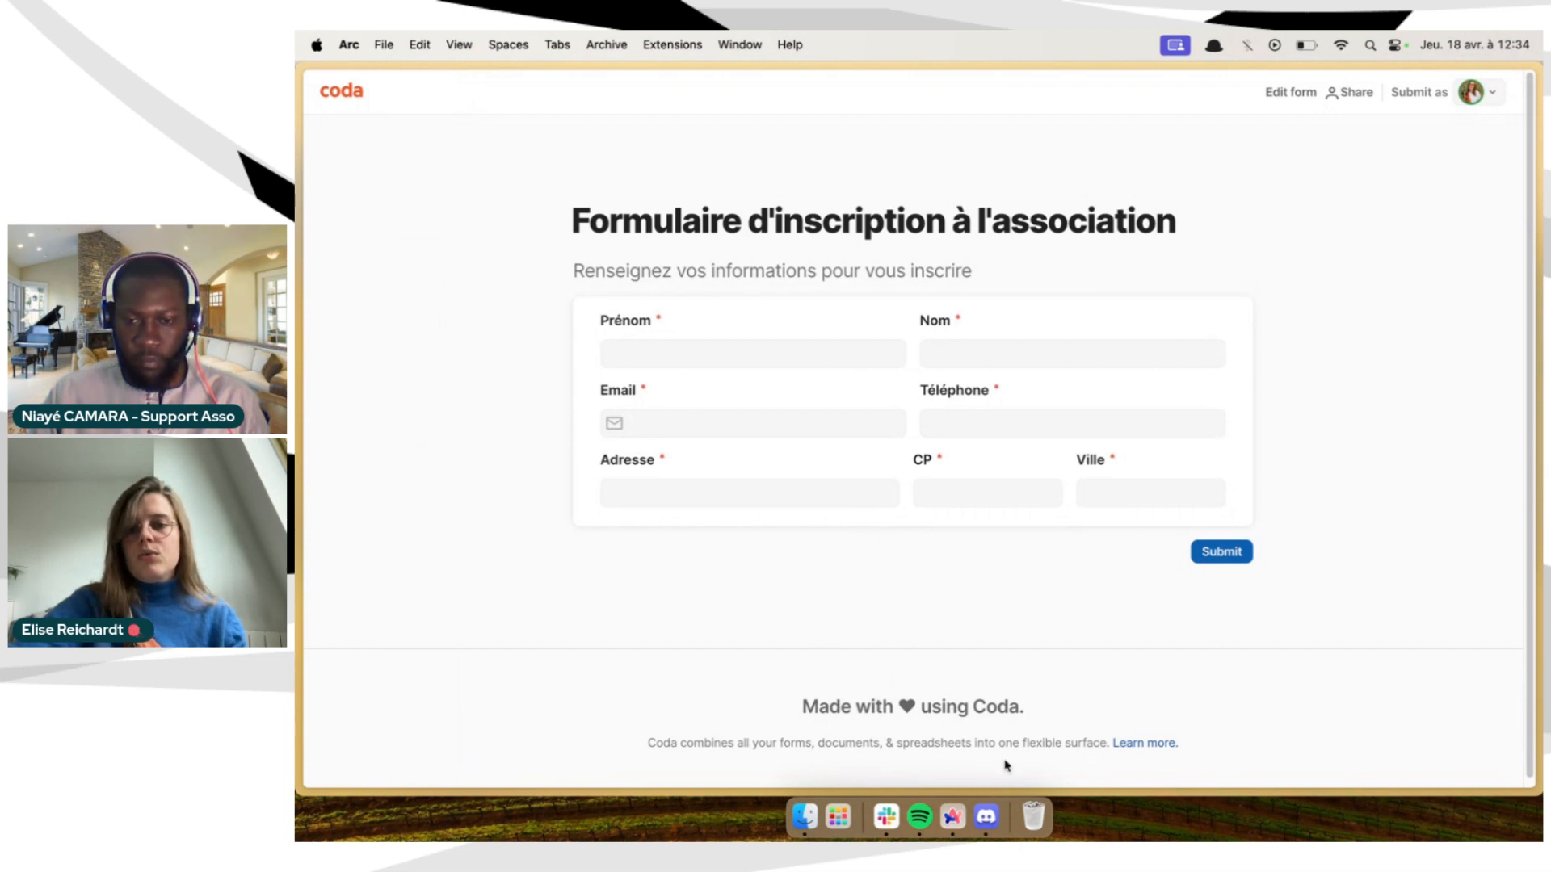
Pin the browser's tab list open and switch back to the Gestion d'association document
key("super+s")
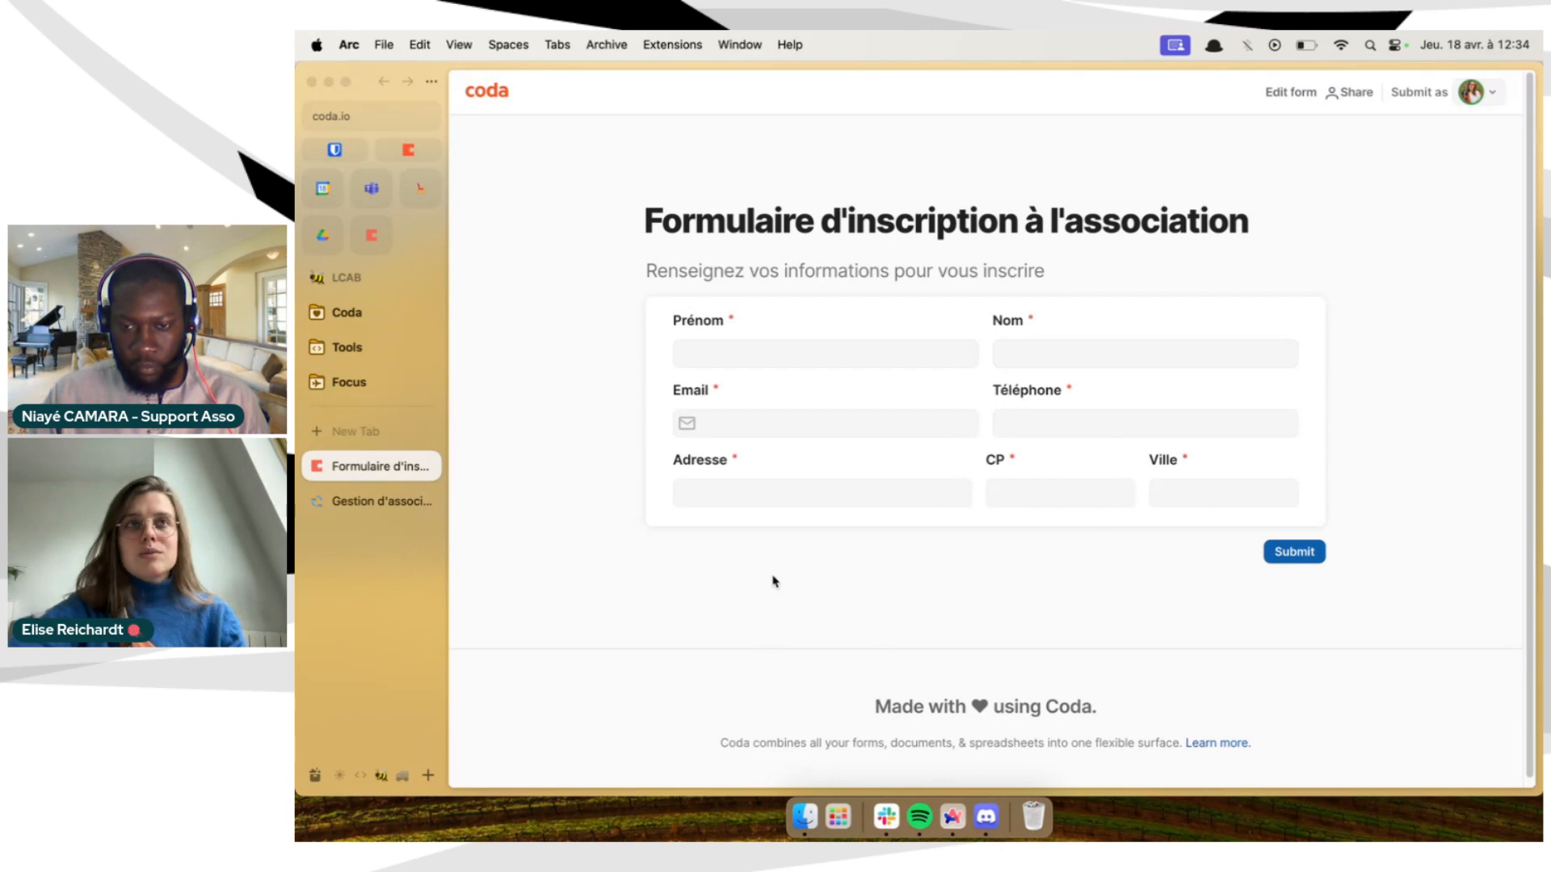
left_click(371, 503)
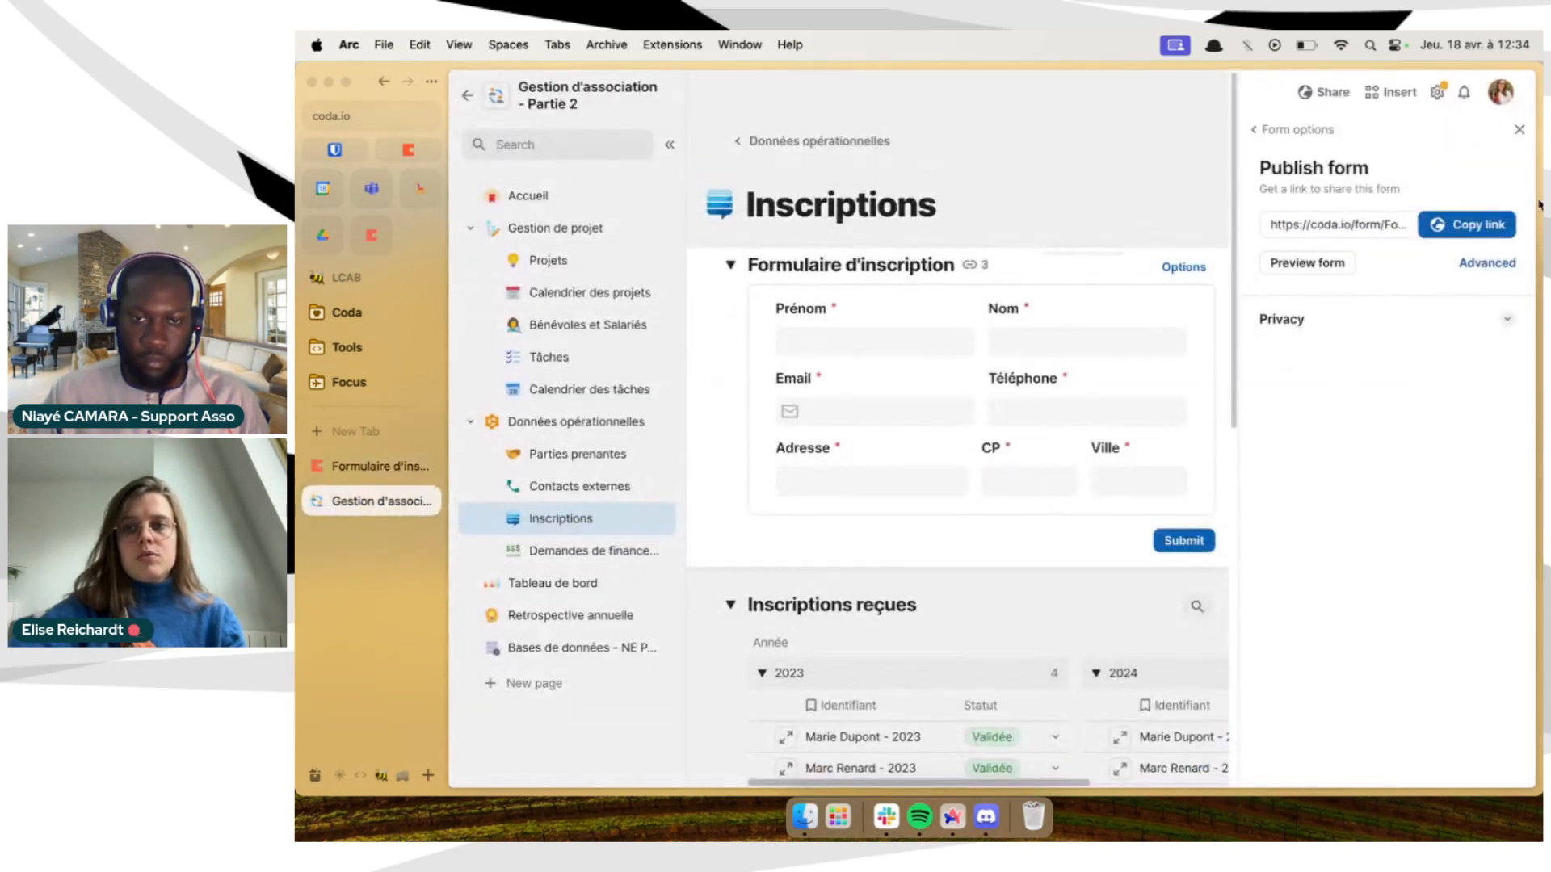
Close the form's publishing settings and hide the browser's sidebar
left_click(1518, 129)
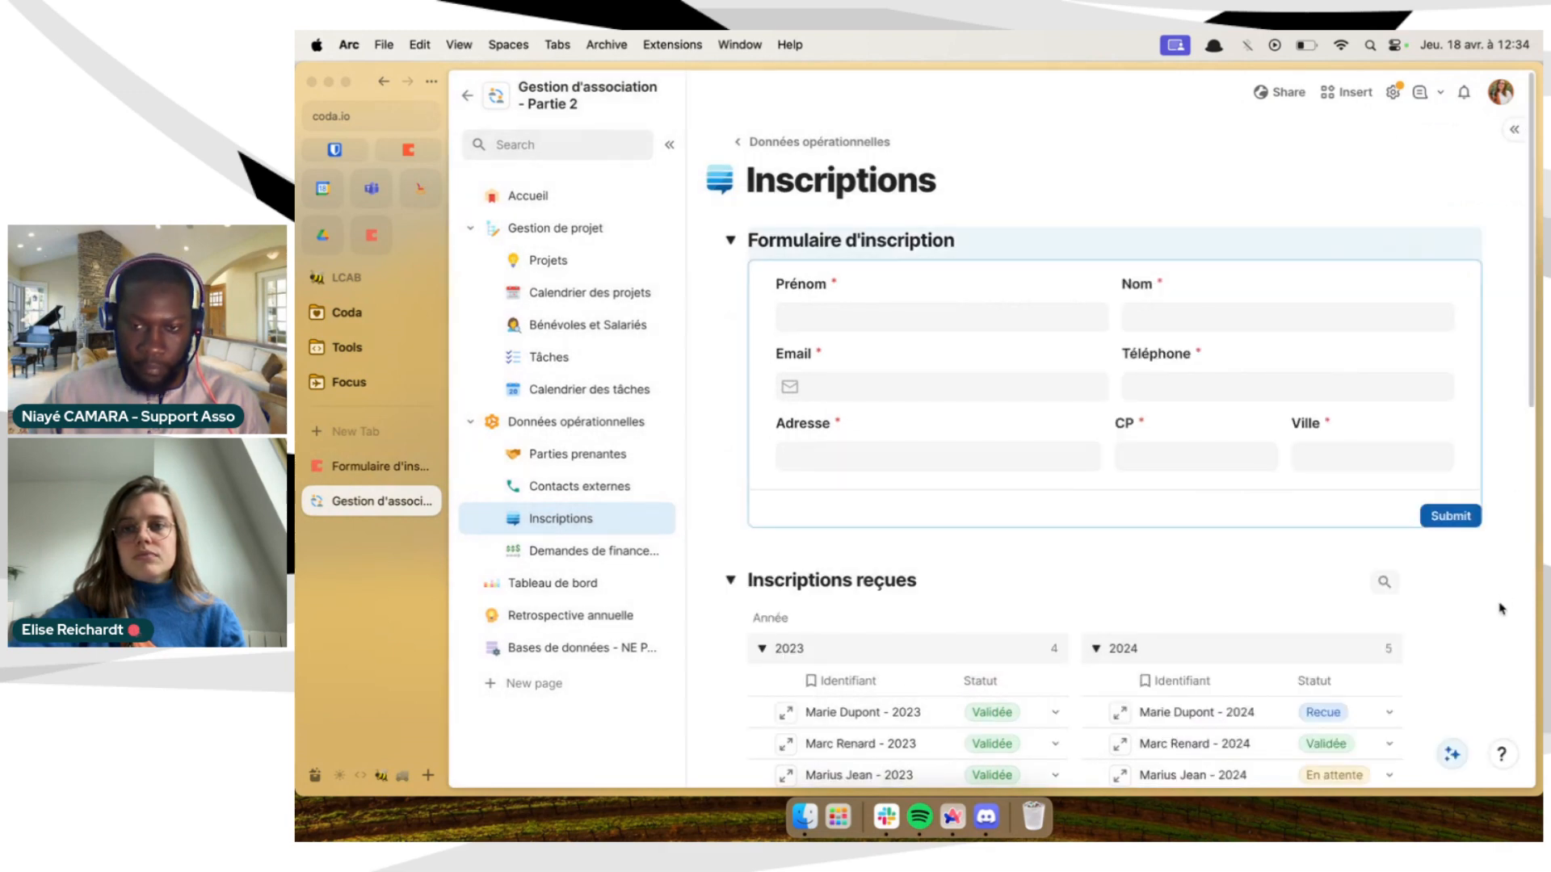
key("super+s")
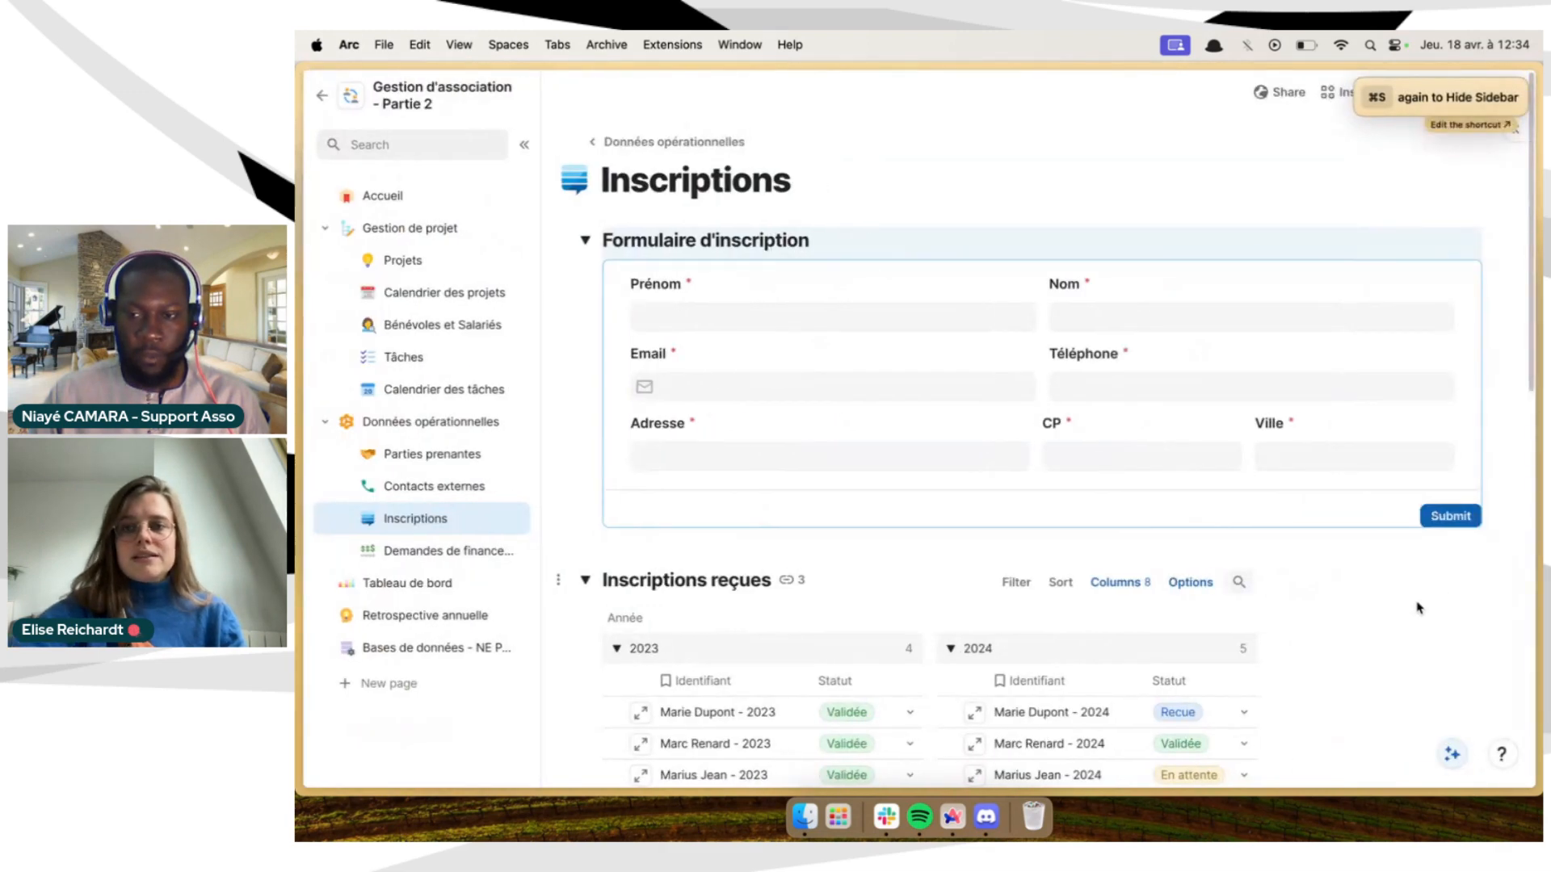
Insert a new form connected to the T_Projets table between Formulaire d'inscription and Inscriptions reçues
scroll(817, 408, "down", 2)
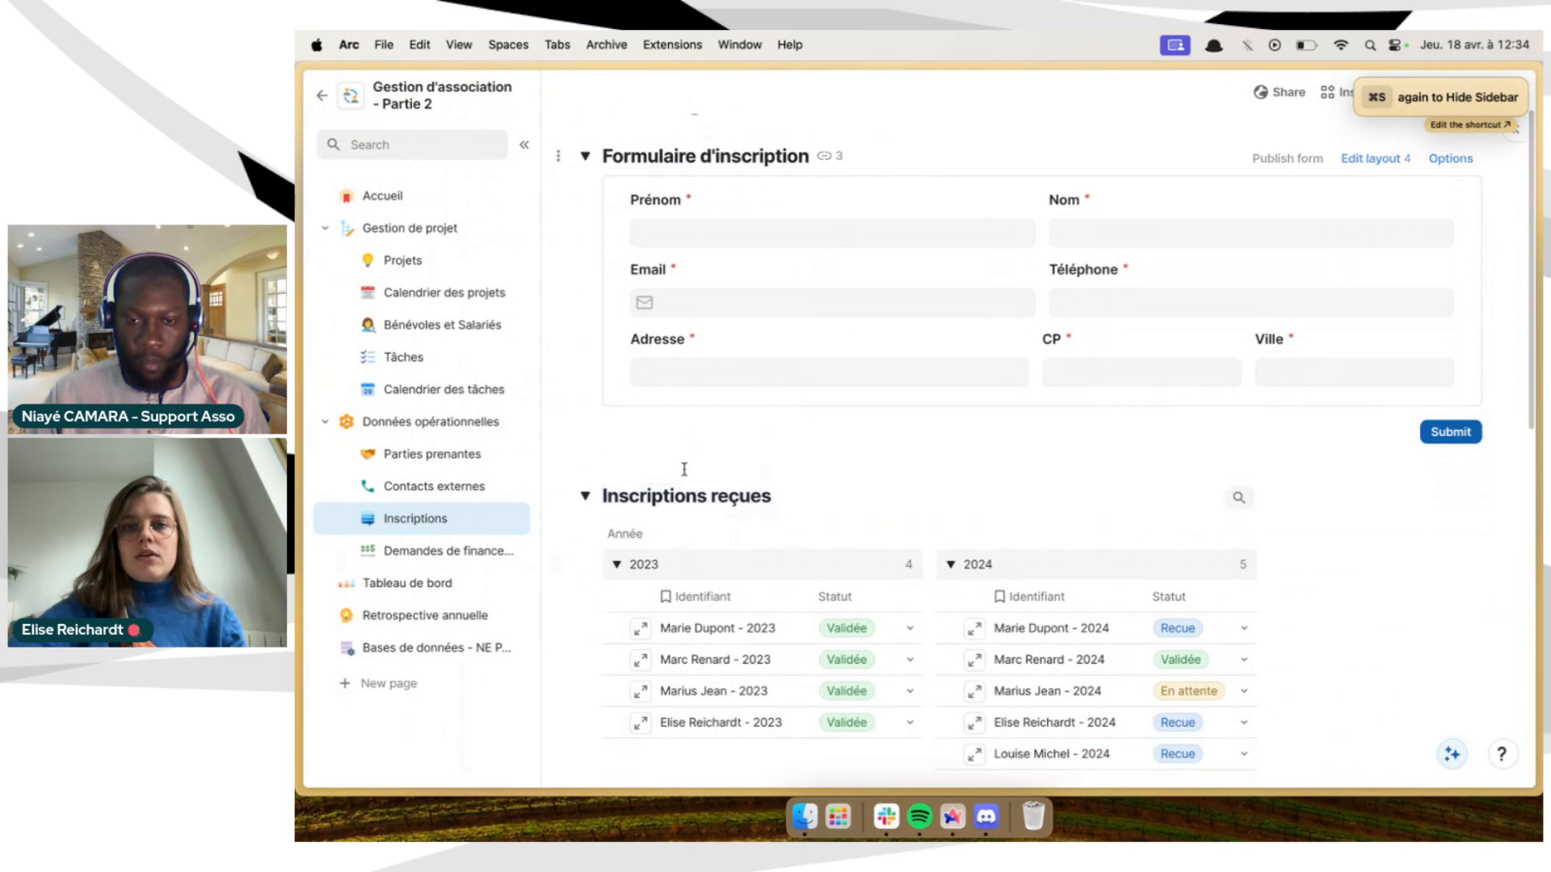
left_click(667, 460)
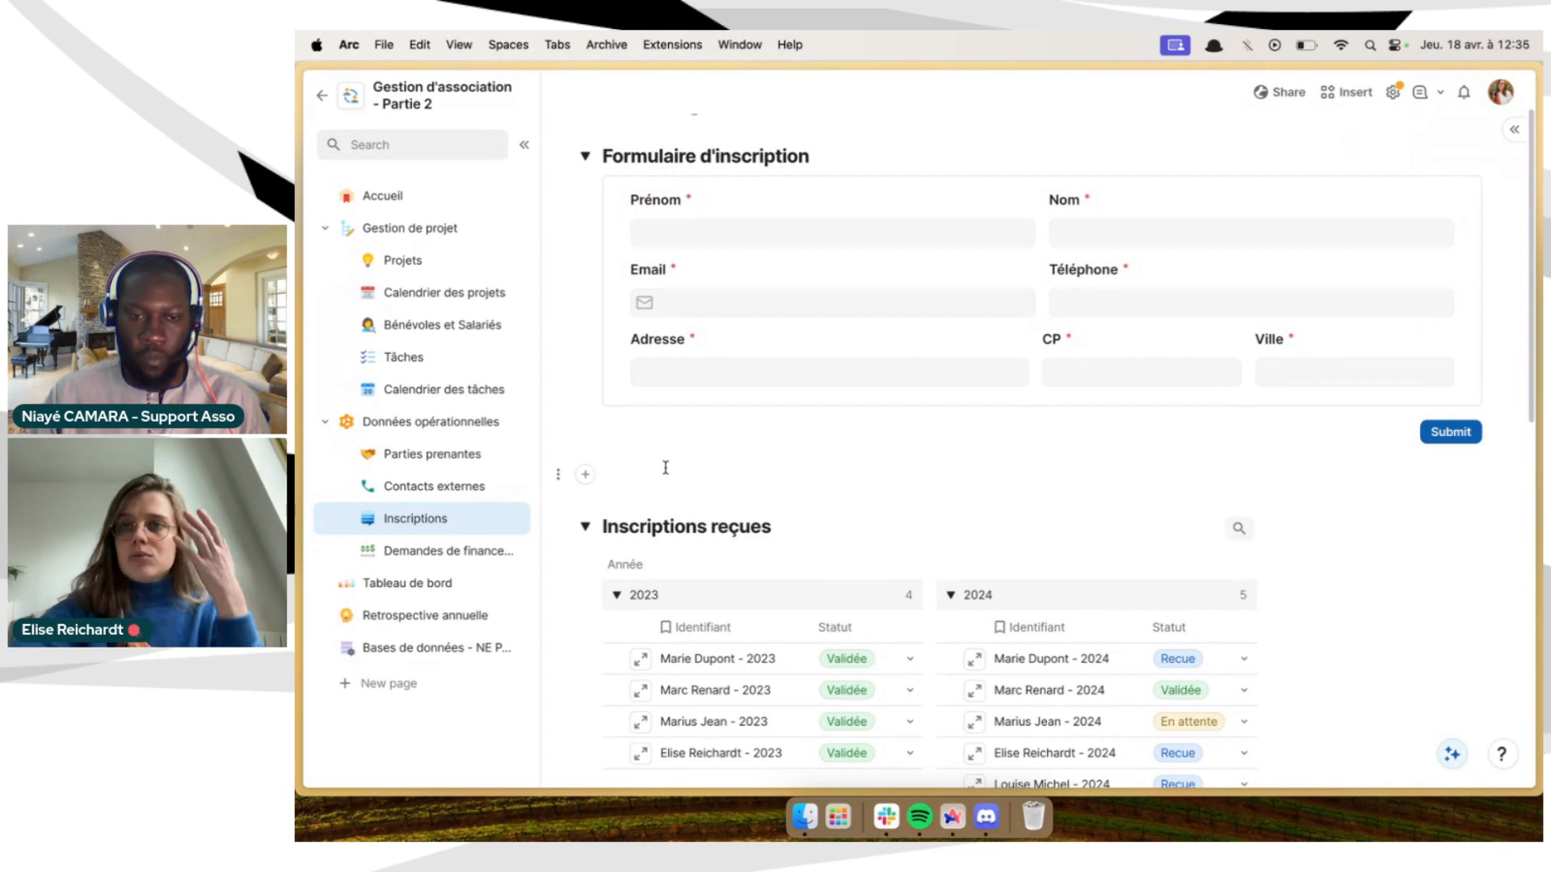
type("/")
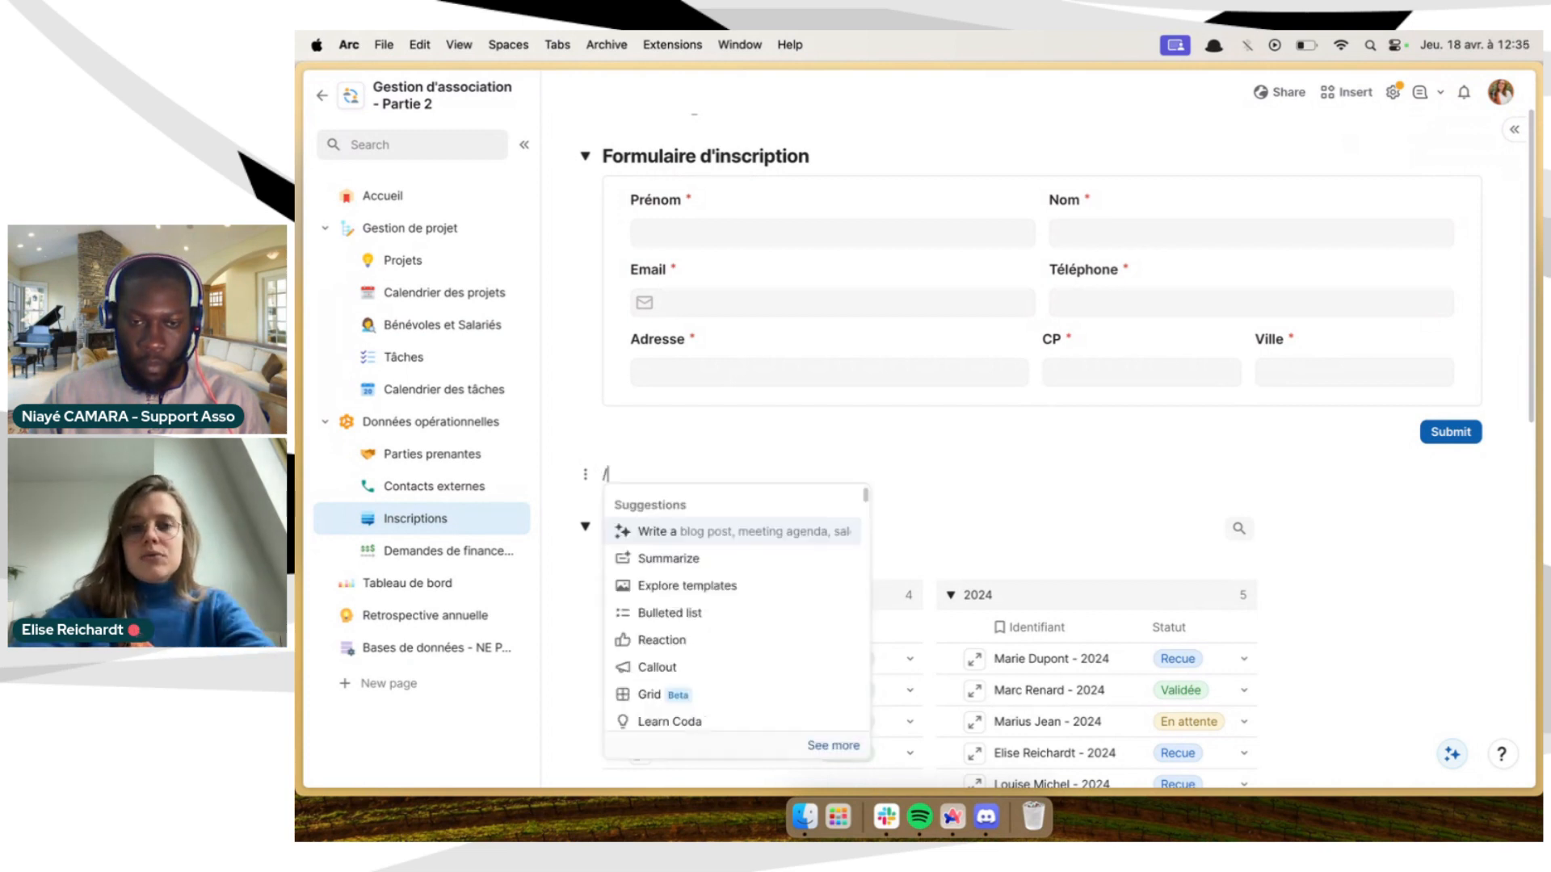
type("form")
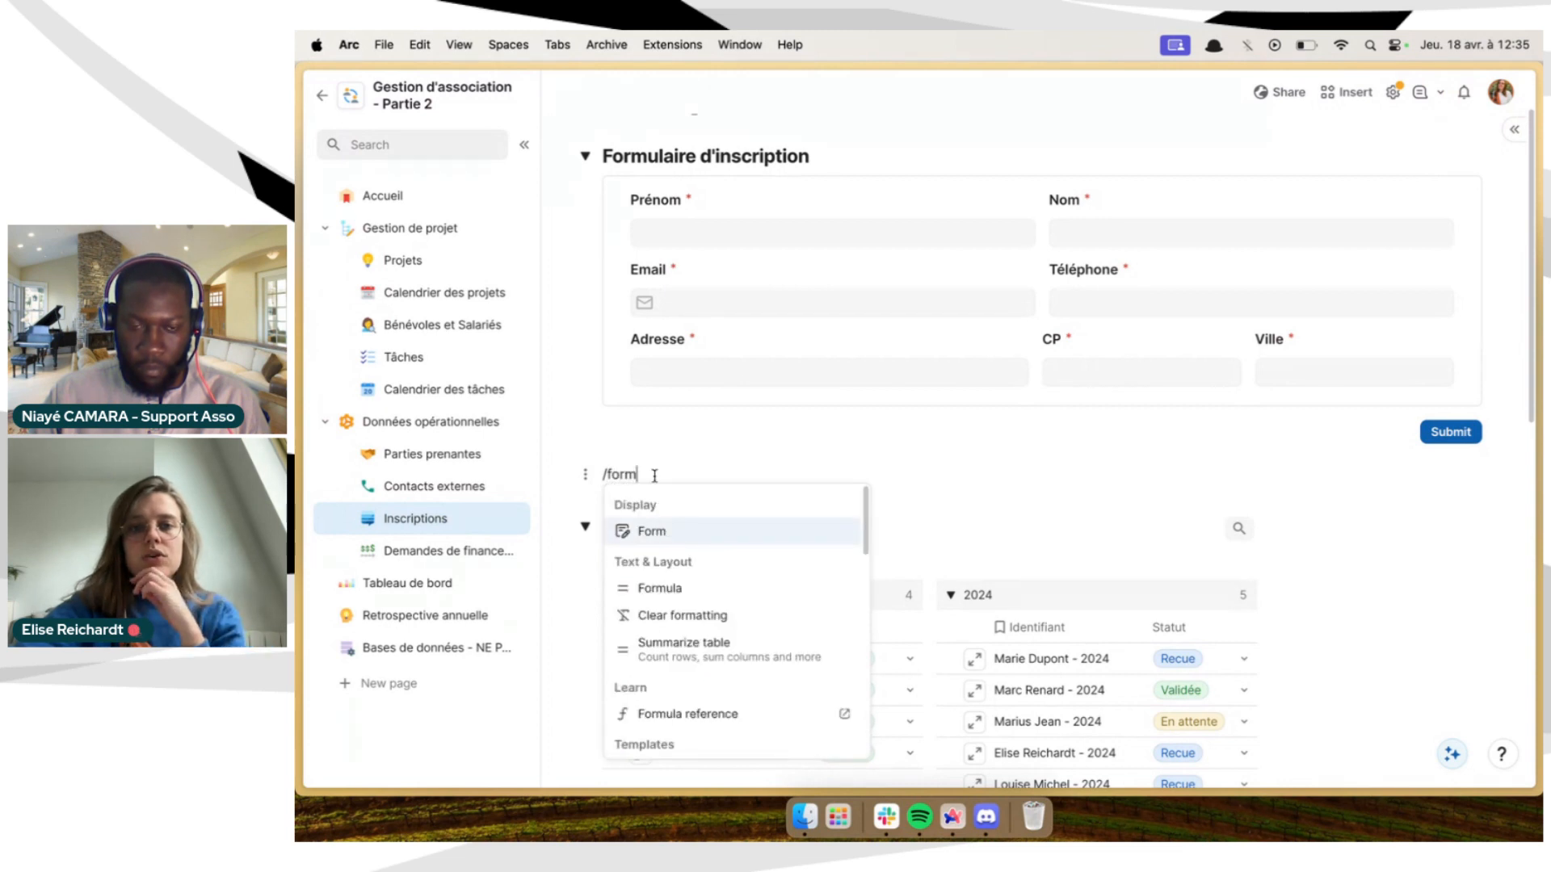
left_click(643, 533)
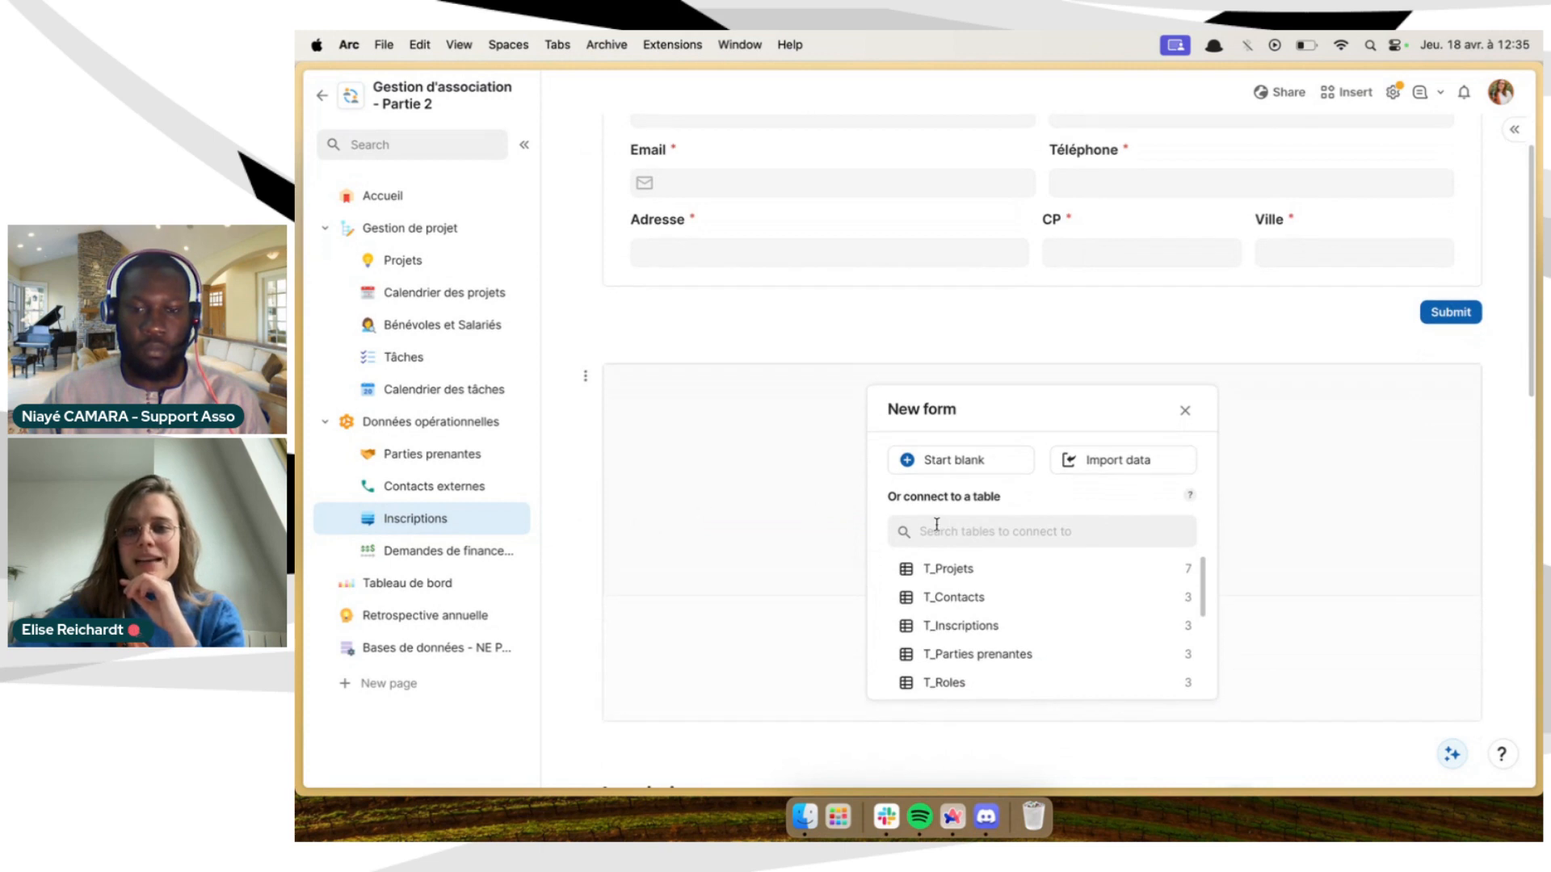
scroll(983, 534, "down", 5)
scroll(983, 533, "up", 3)
scroll(983, 533, "up", 2)
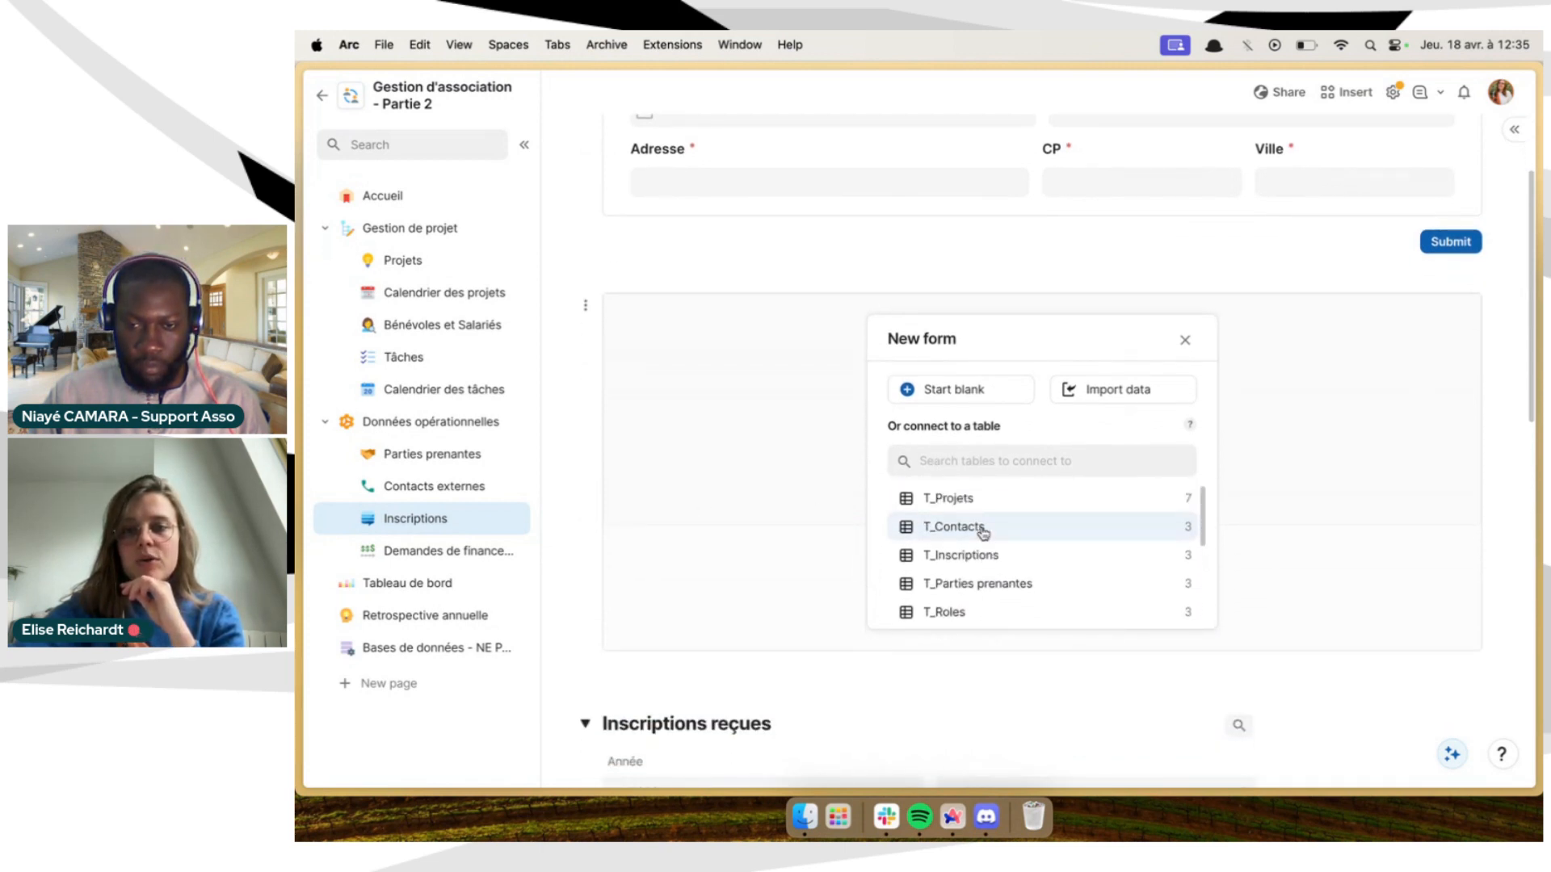
left_click(949, 499)
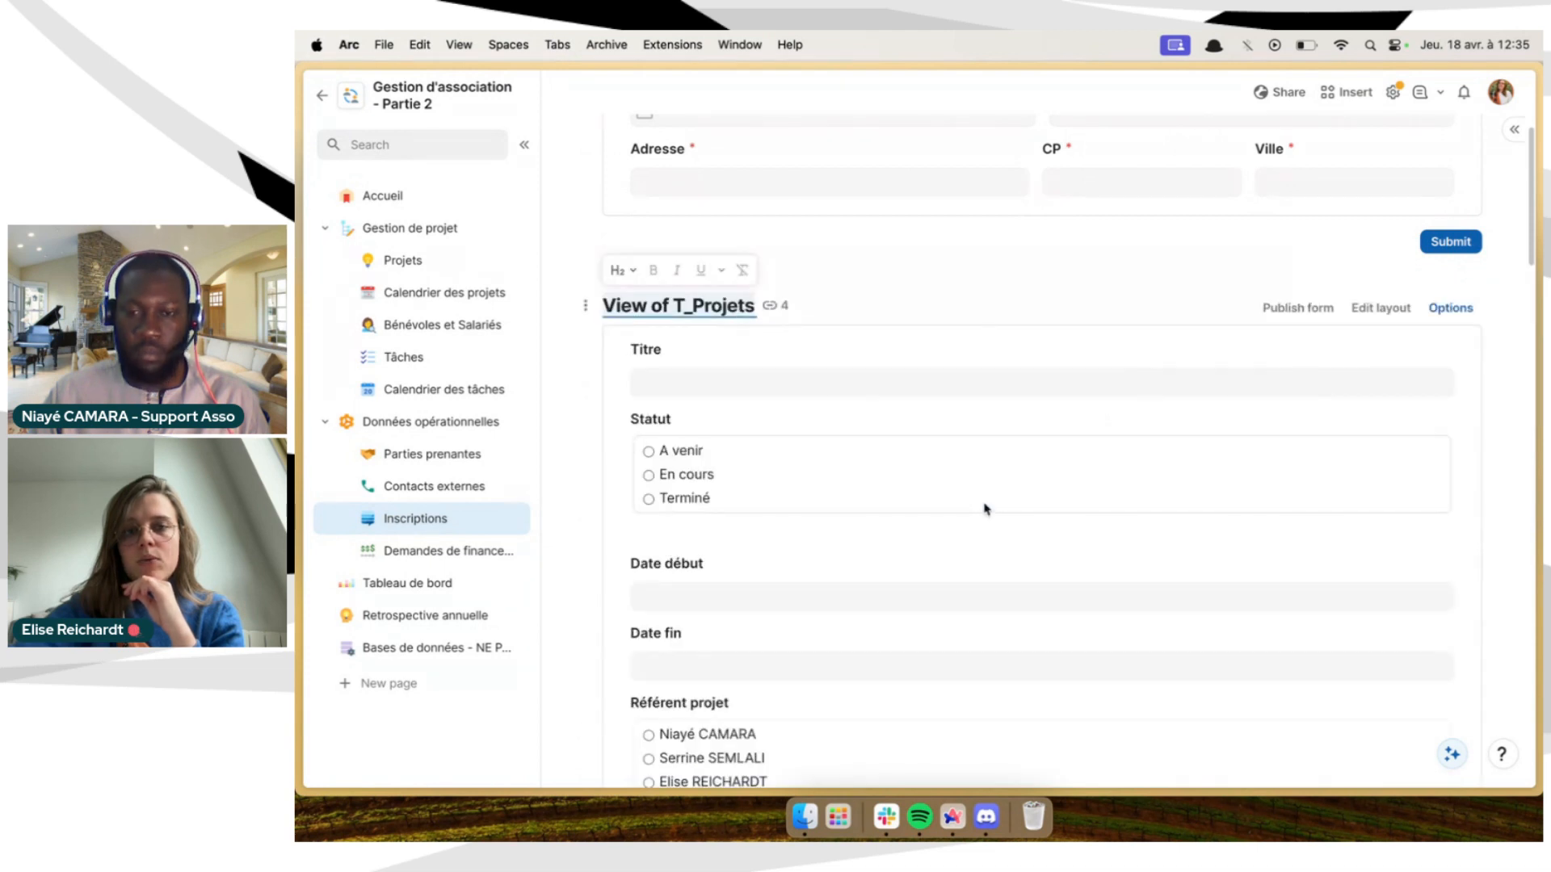
Look through the new View of T_Projets form, delete it, and clear the blank line above Inscriptions reçues
scroll(983, 509, "down", 15)
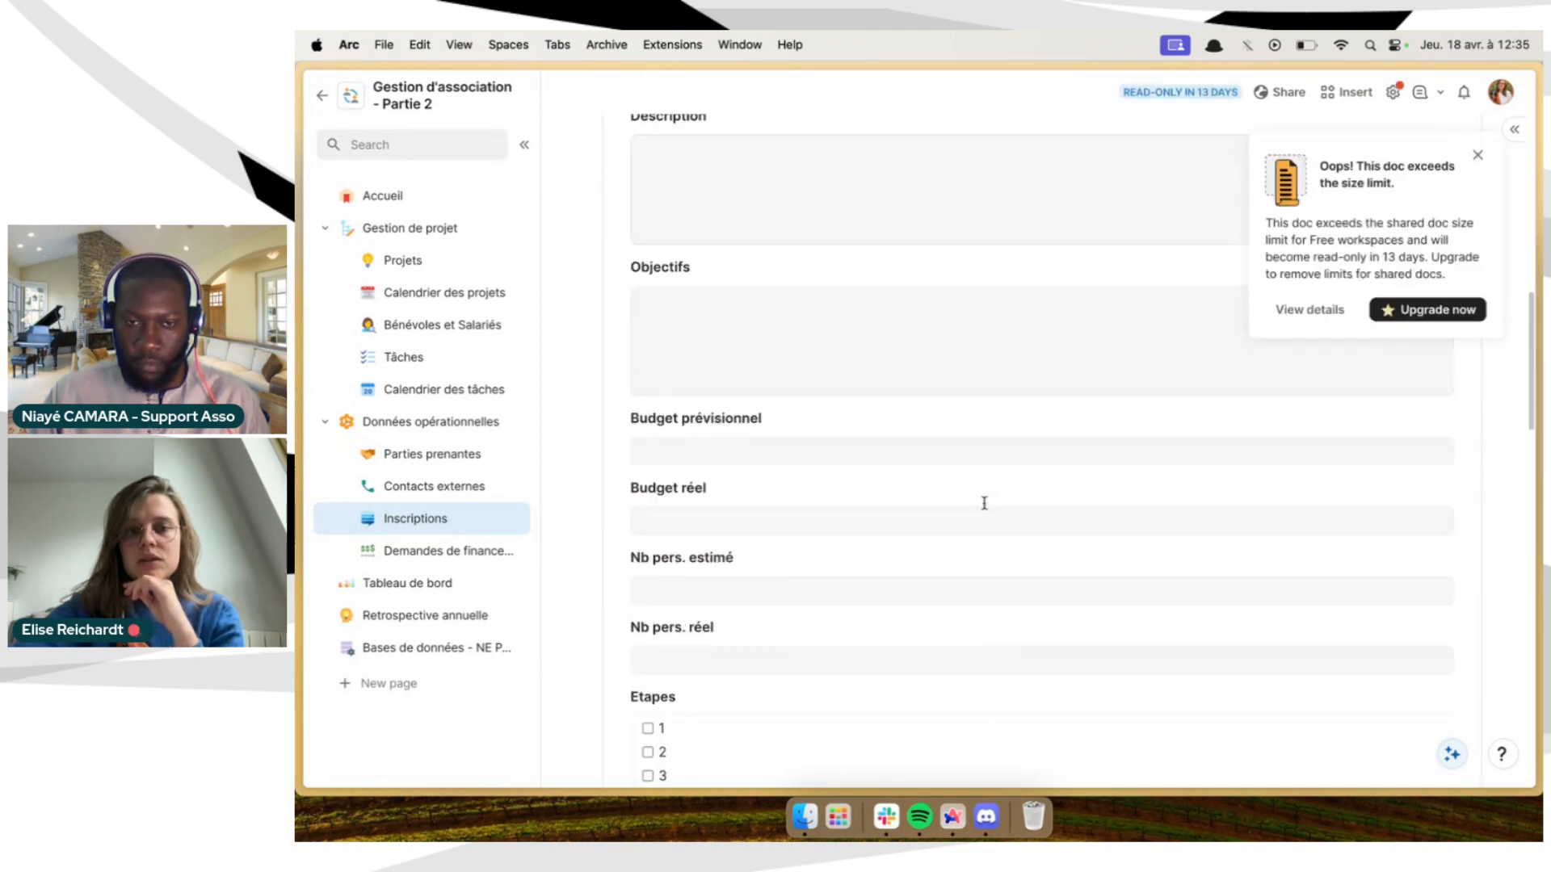
scroll(984, 508, "up", 15)
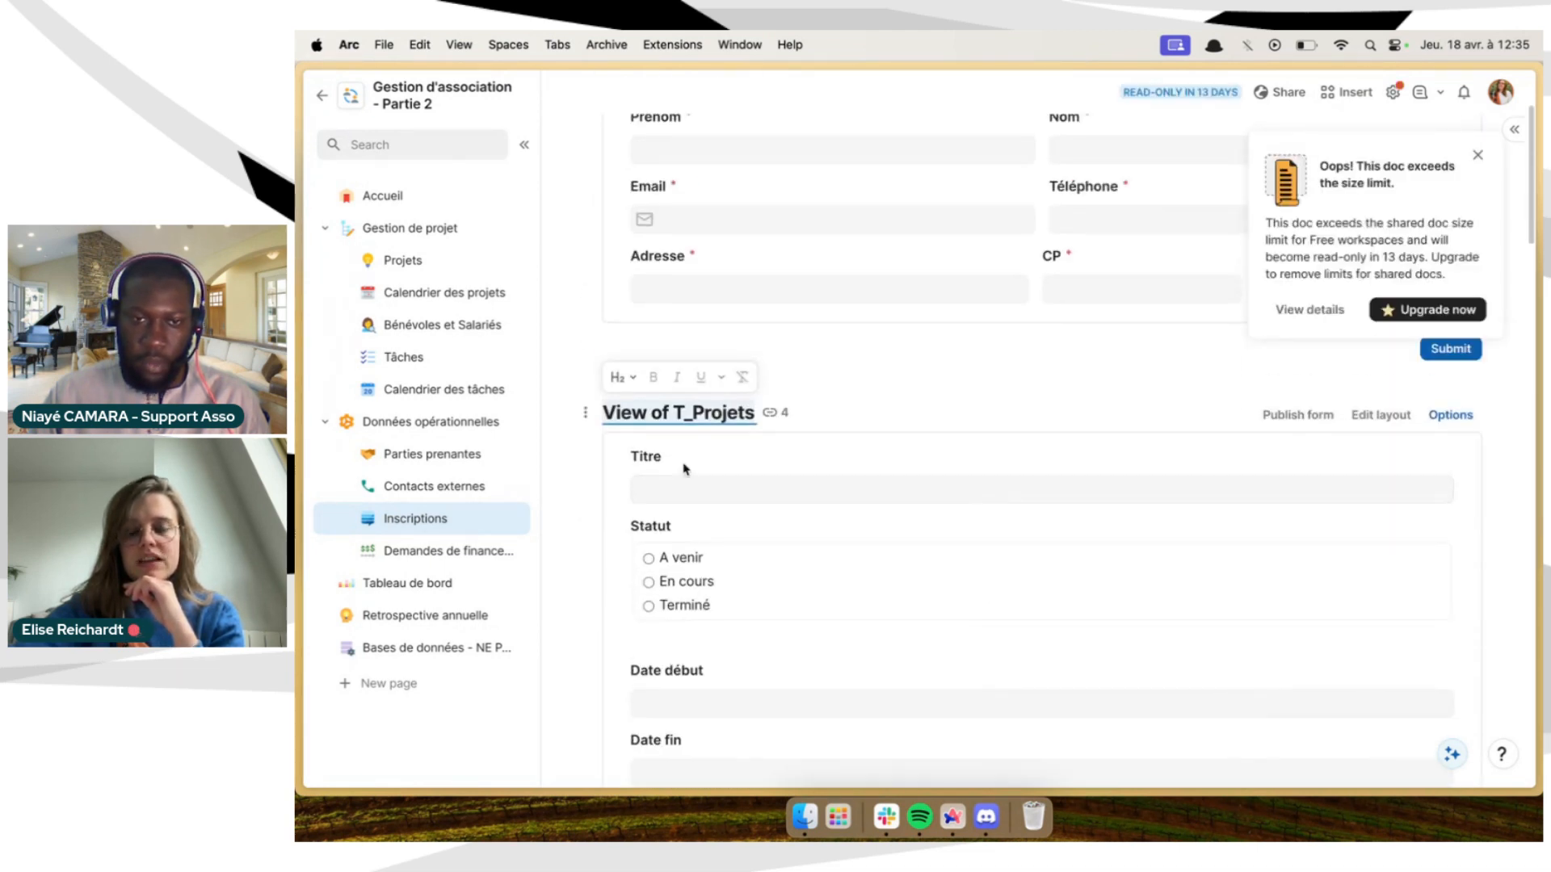
left_click(584, 413)
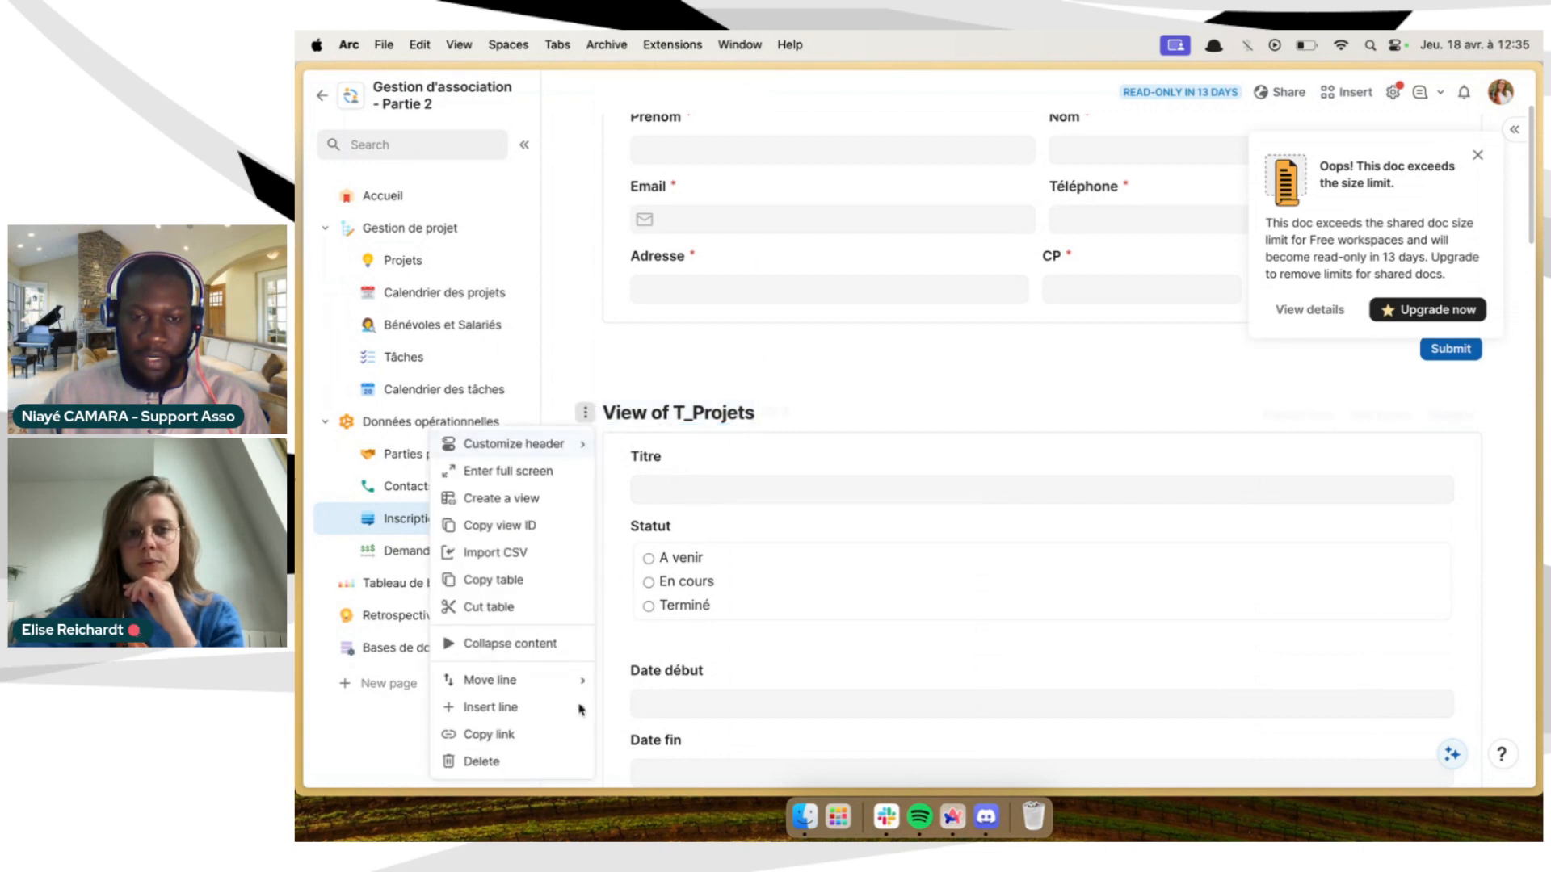
left_click(551, 763)
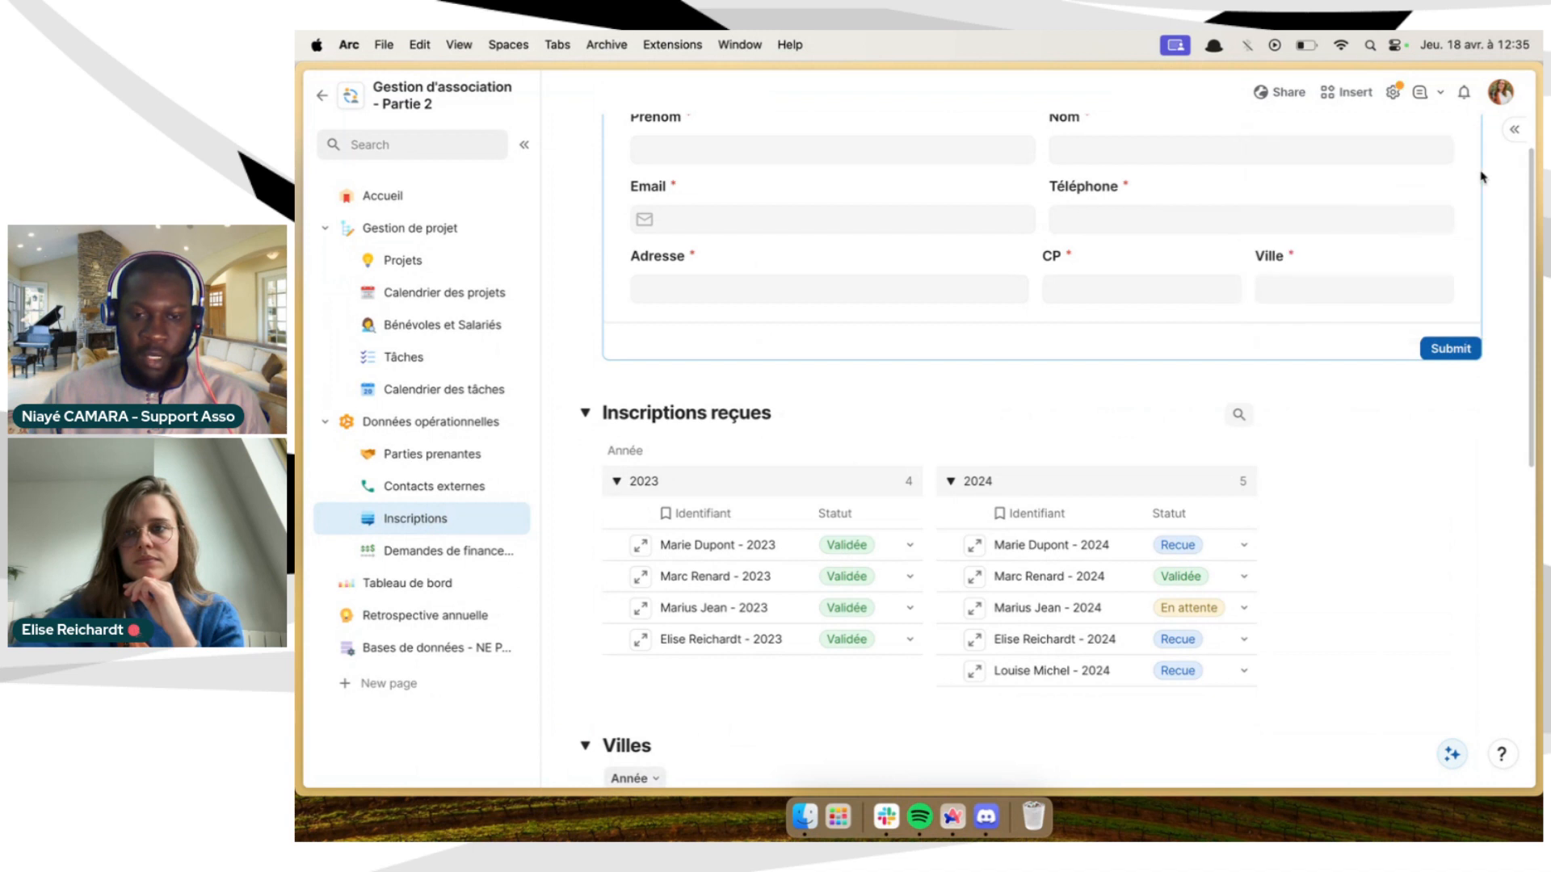
scroll(1383, 588, "up", 2)
scroll(1383, 588, "up", 3)
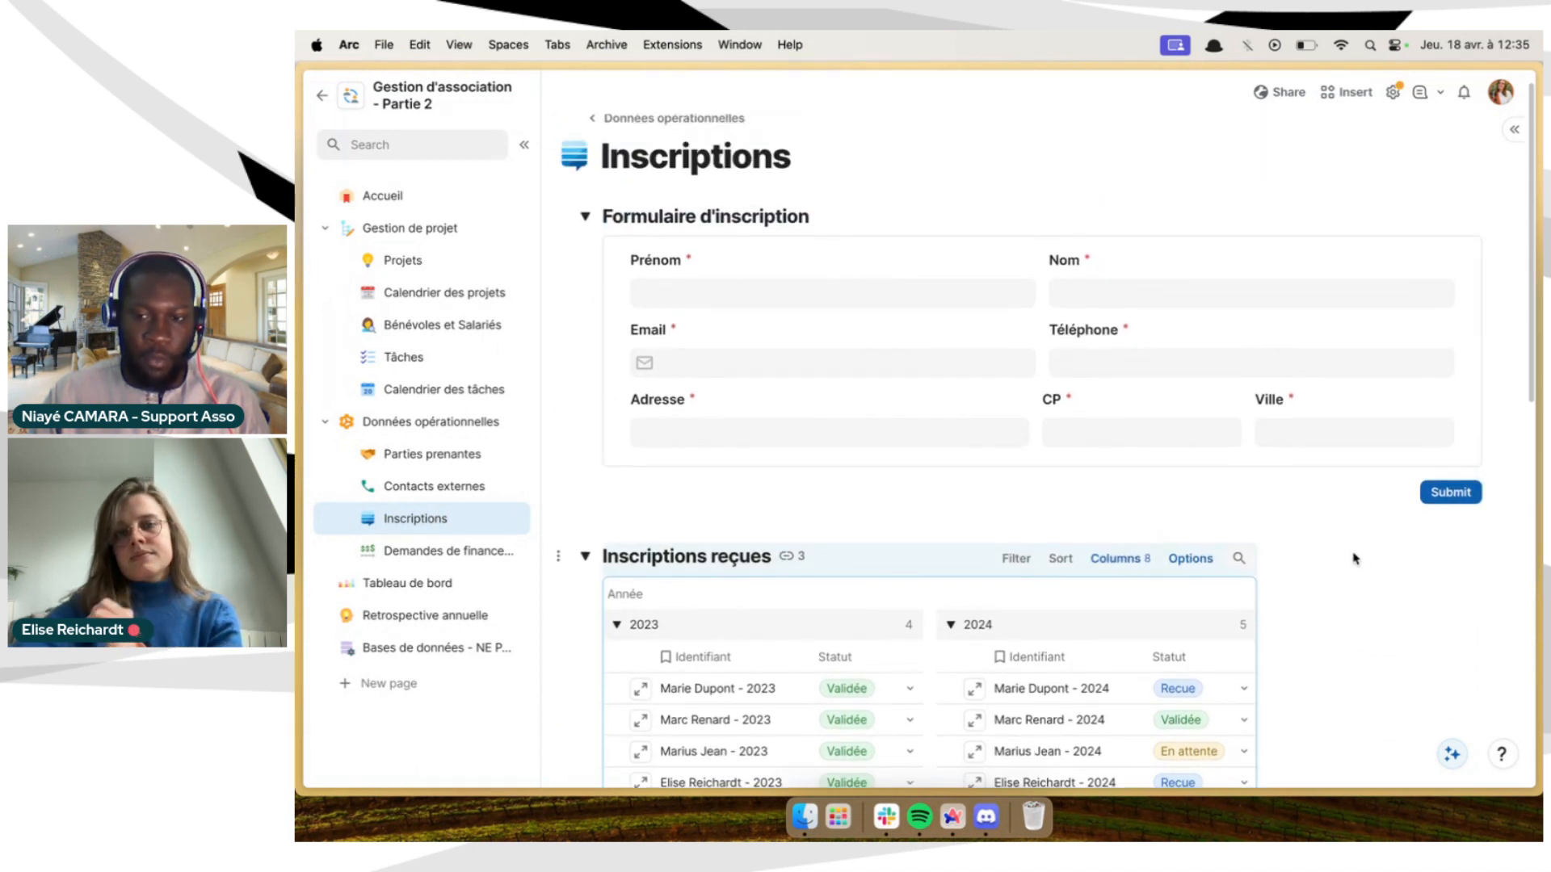
left_click(892, 524)
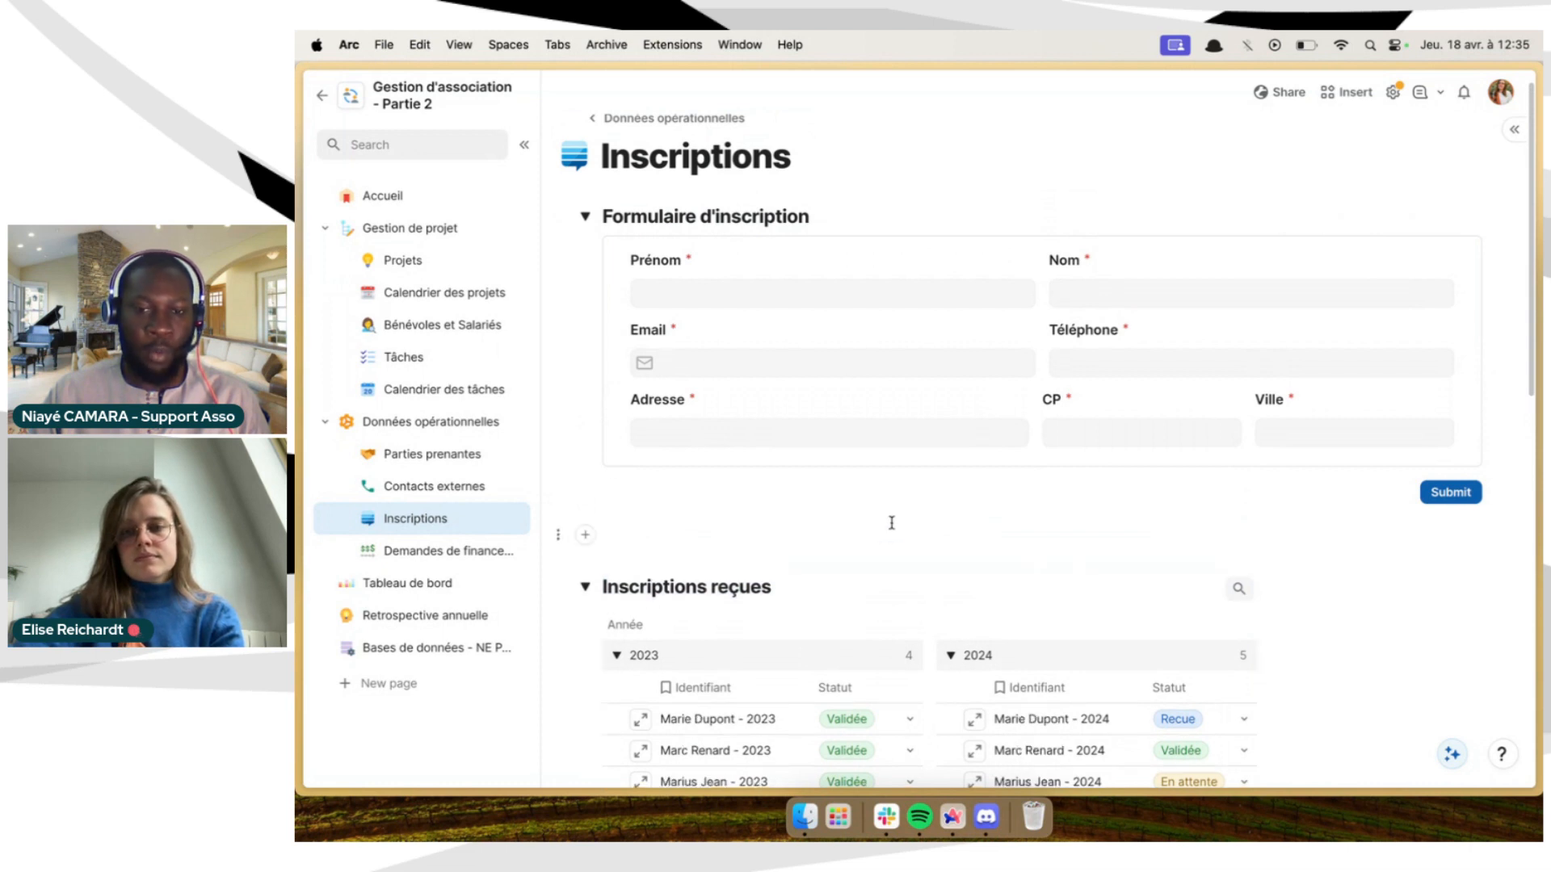
key("BackSpace")
Examine the Formulaire d'inscription fields and the Inscriptions reçues table grouped by year
scroll(892, 522, "down", 1)
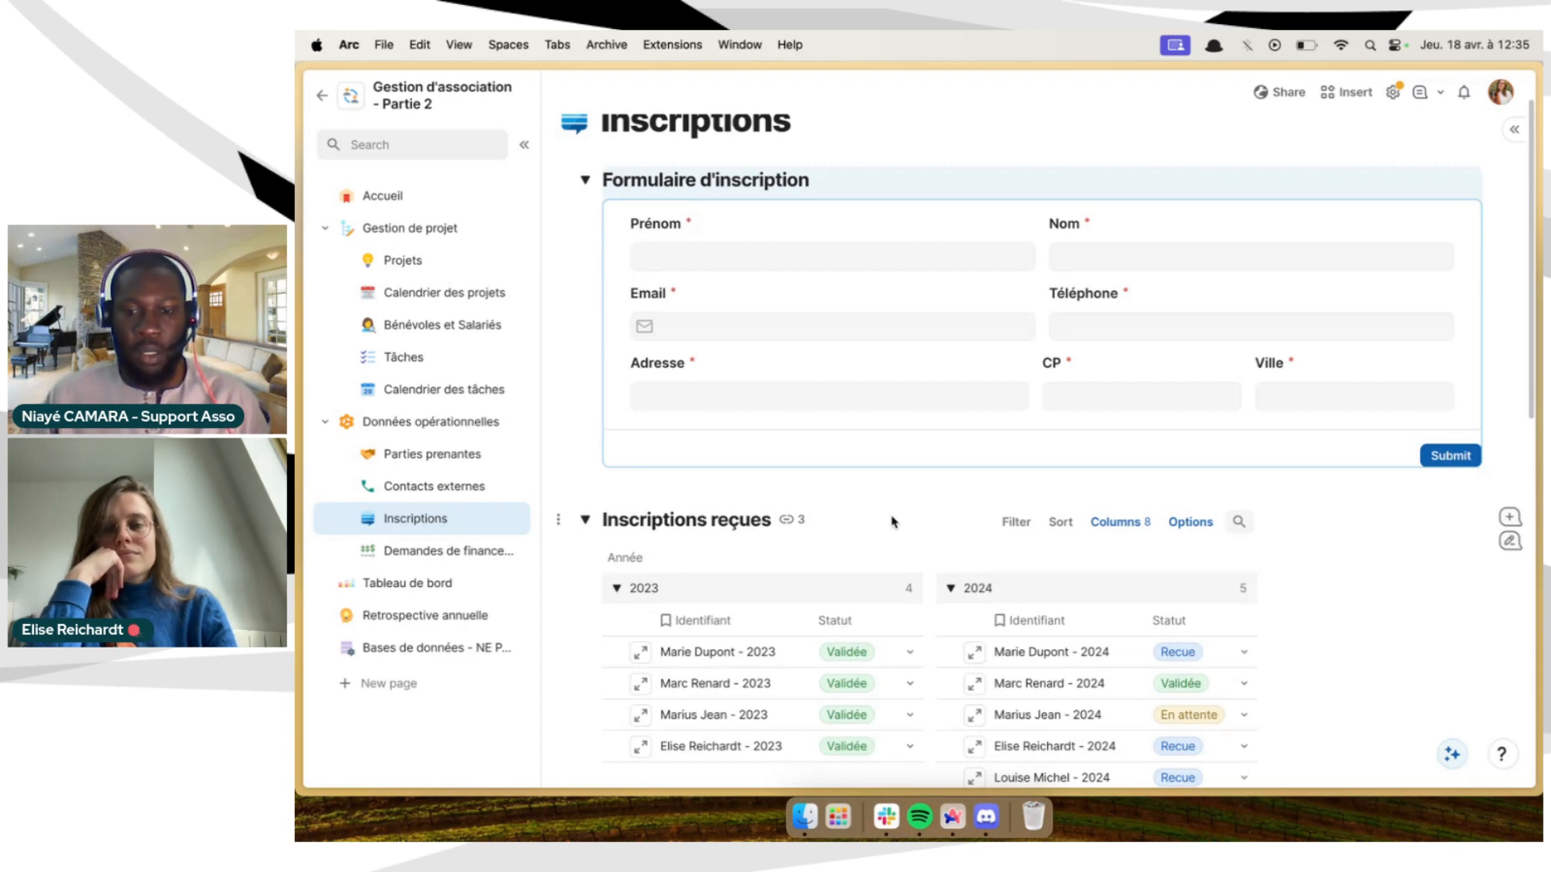
scroll(840, 345, "up", 2)
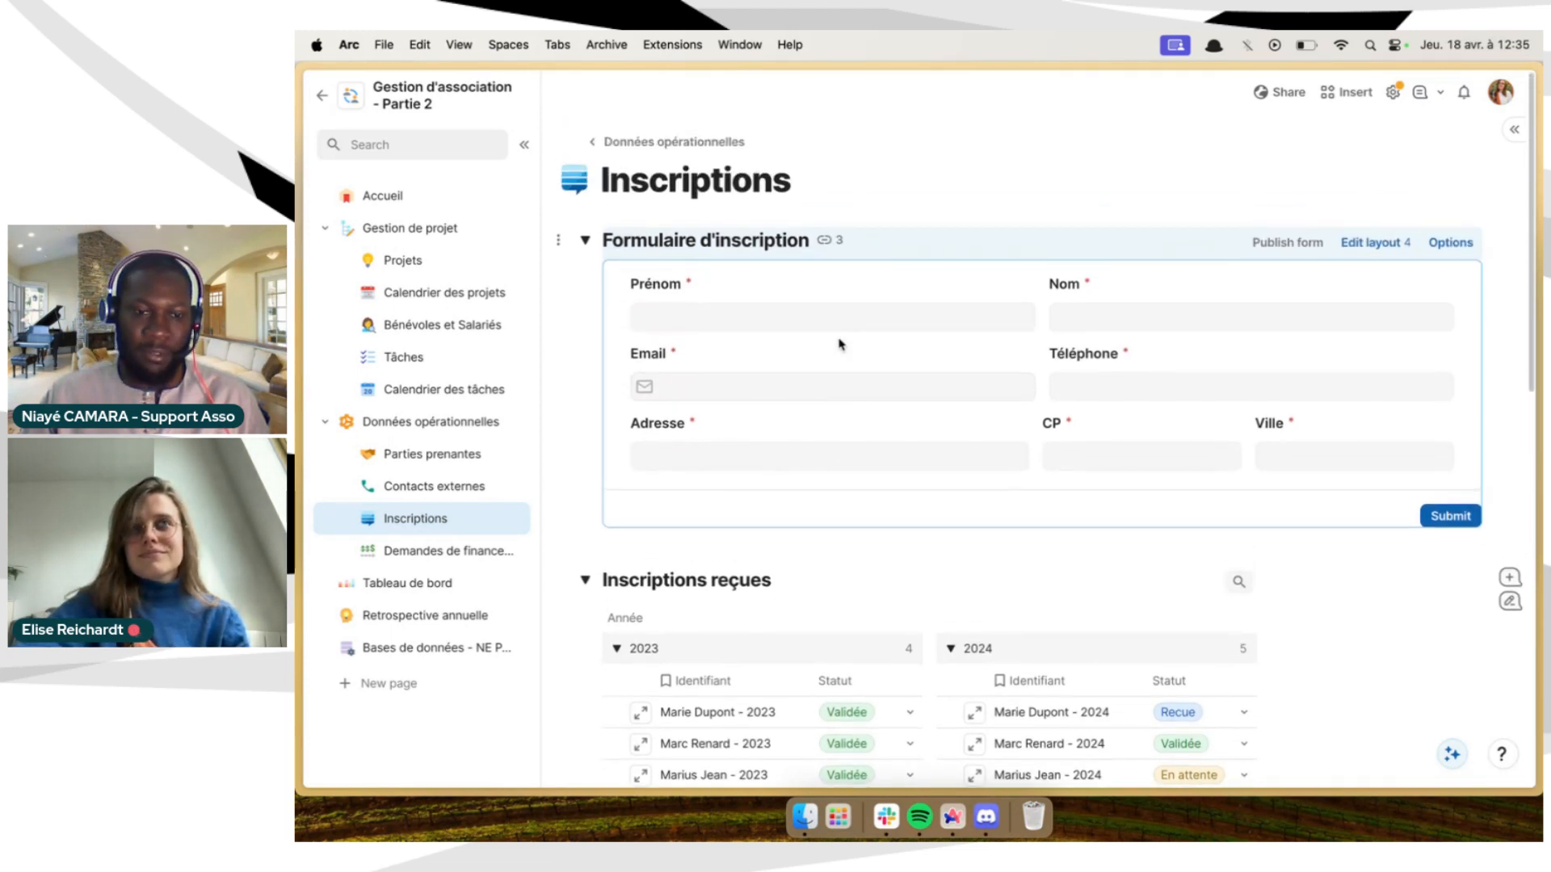
scroll(840, 344, "down", 5)
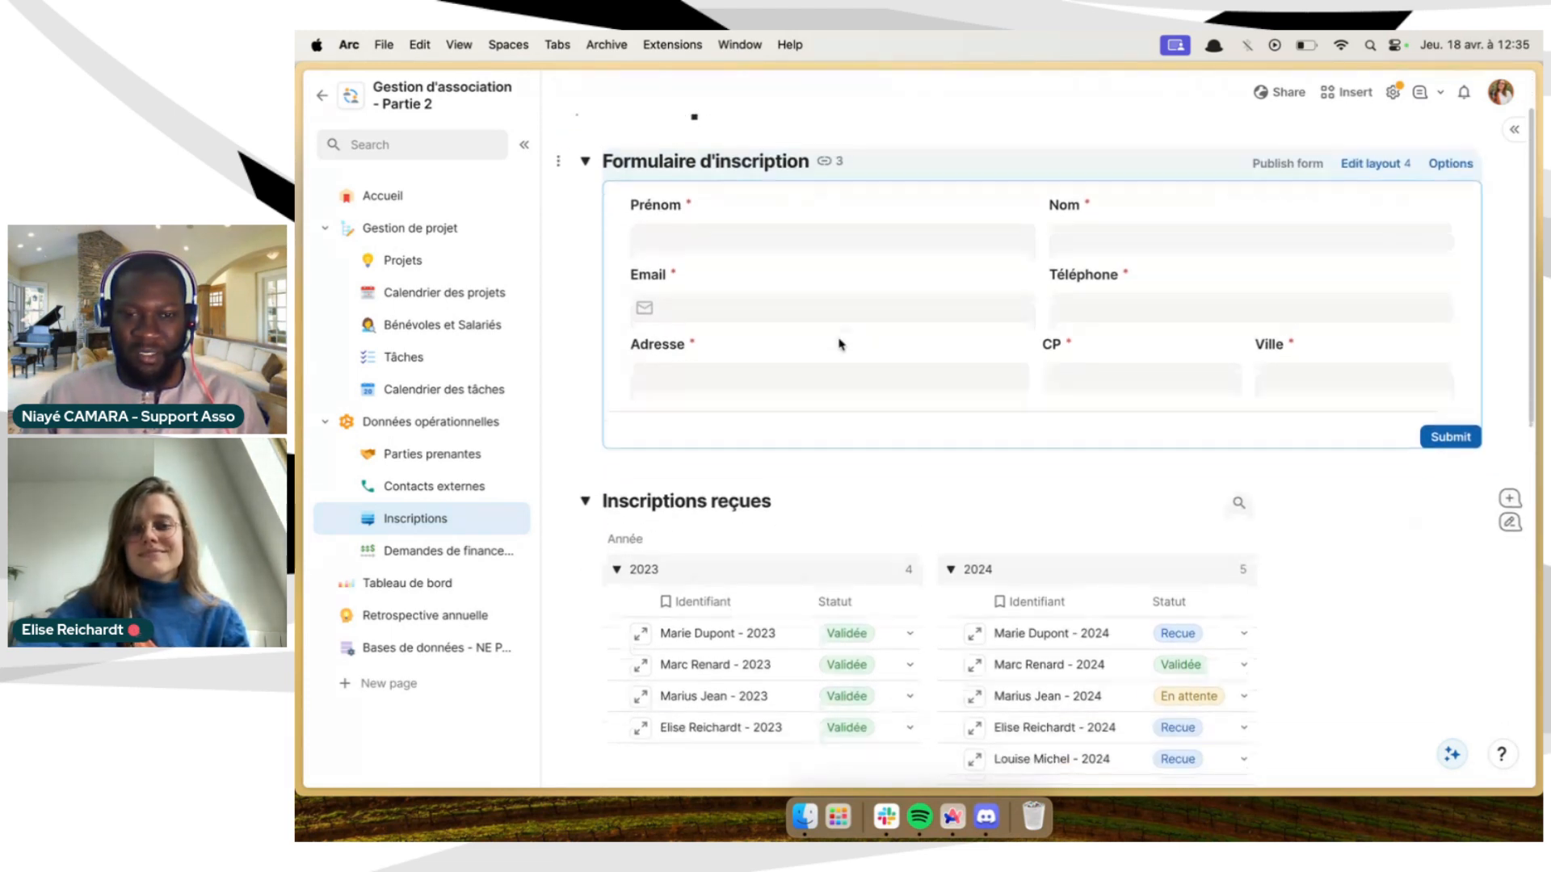
scroll(796, 492, "down", 1)
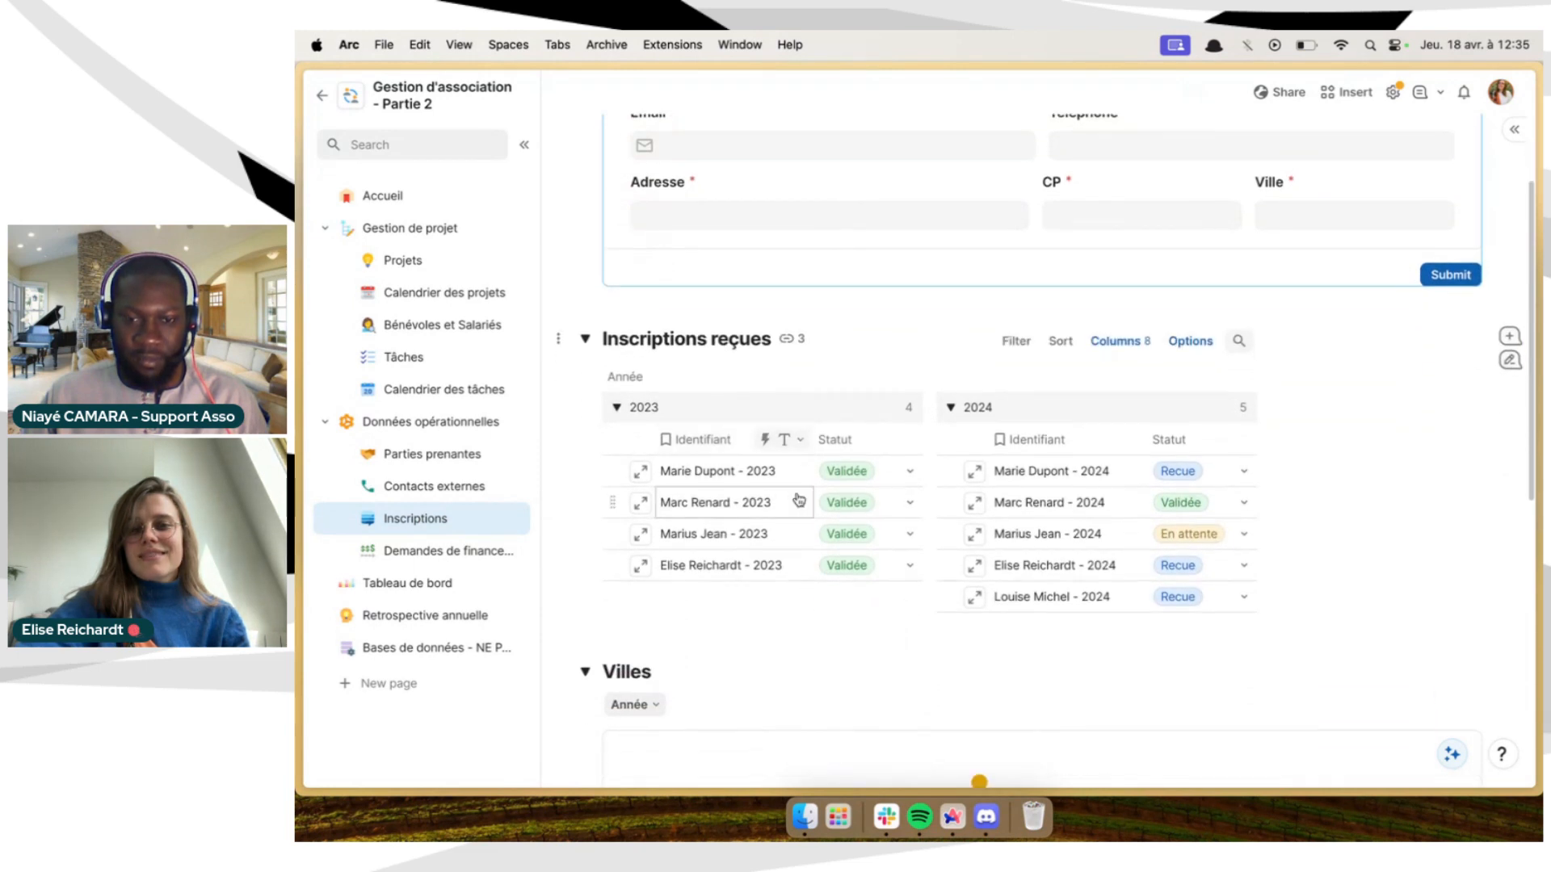
scroll(732, 469, "up", 1)
scroll(734, 425, "up", 1)
scroll(742, 431, "down", 1)
scroll(718, 417, "up", 1)
scroll(718, 417, "up", 1)
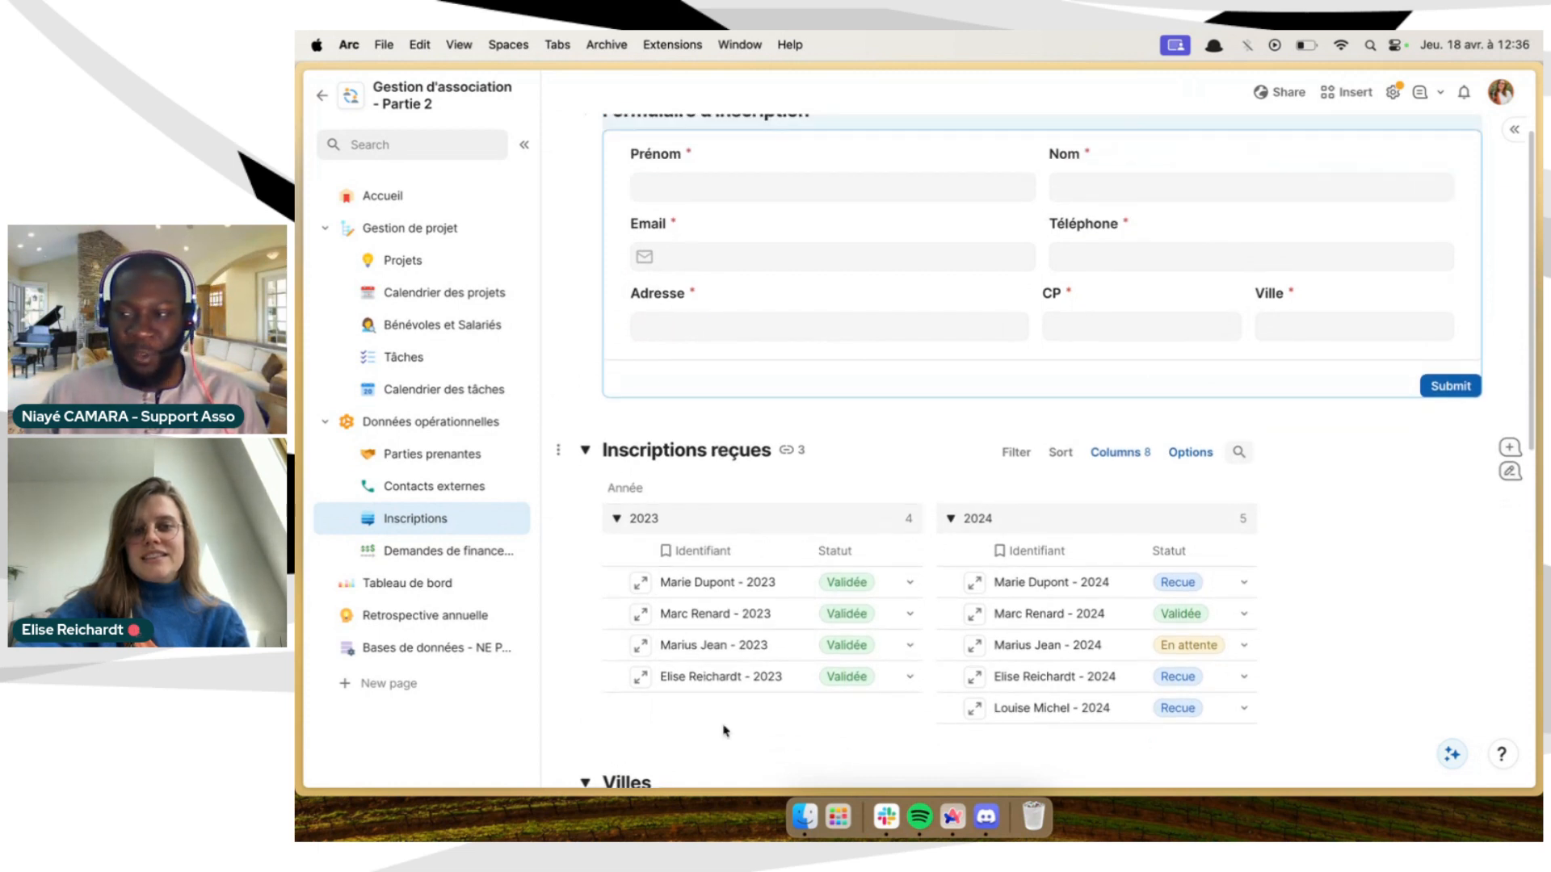
scroll(747, 743, "down", 1)
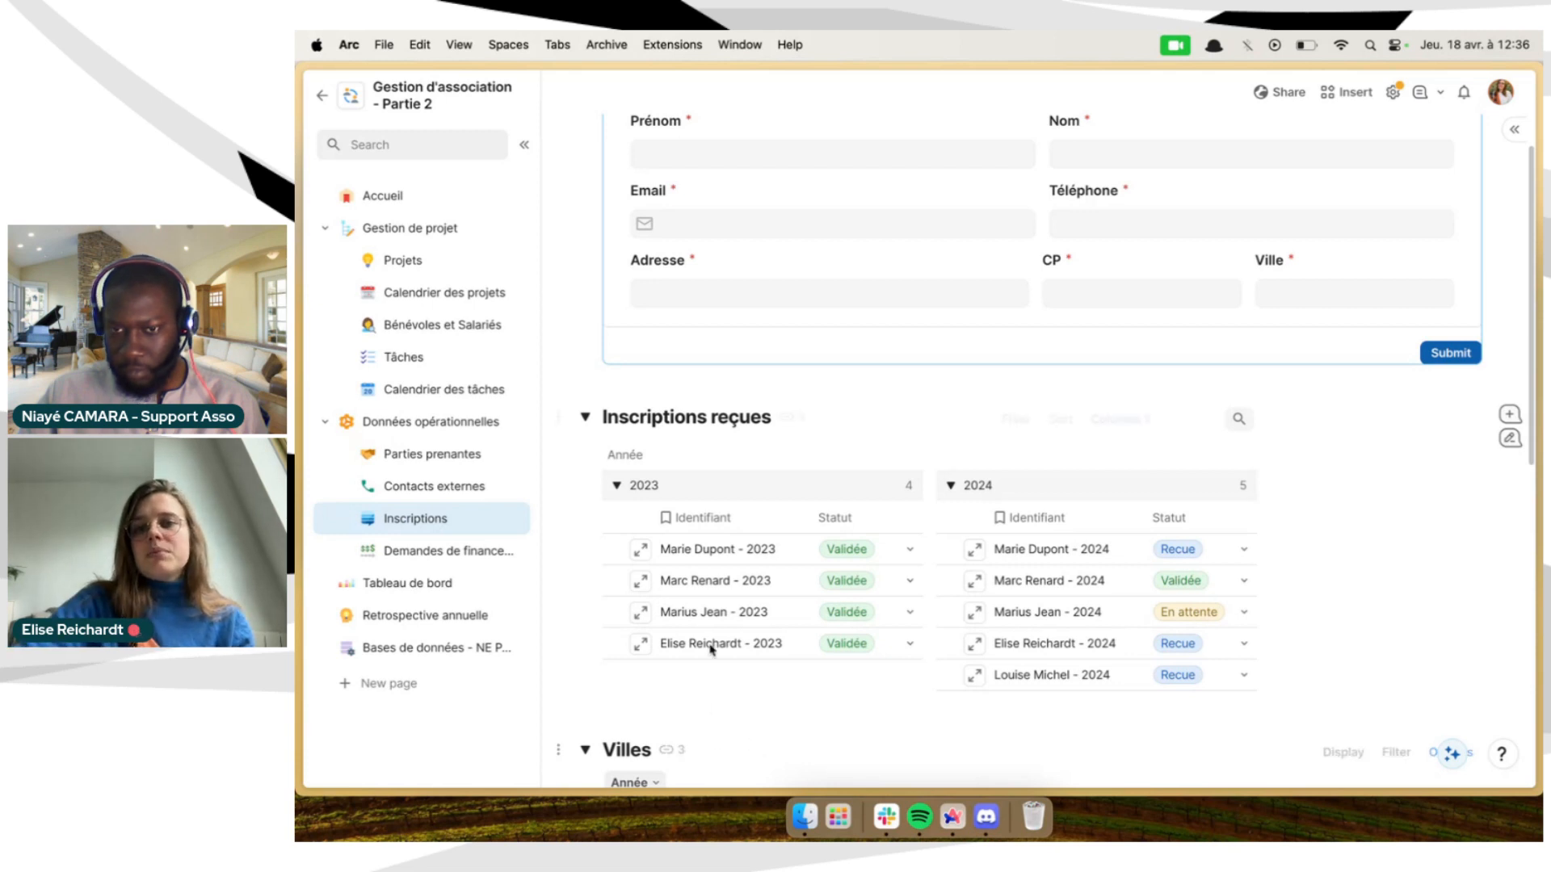
scroll(727, 525, "up", 3)
Copy the publish link of the Formulaire d'inscription and close its publishing settings
left_click(978, 316)
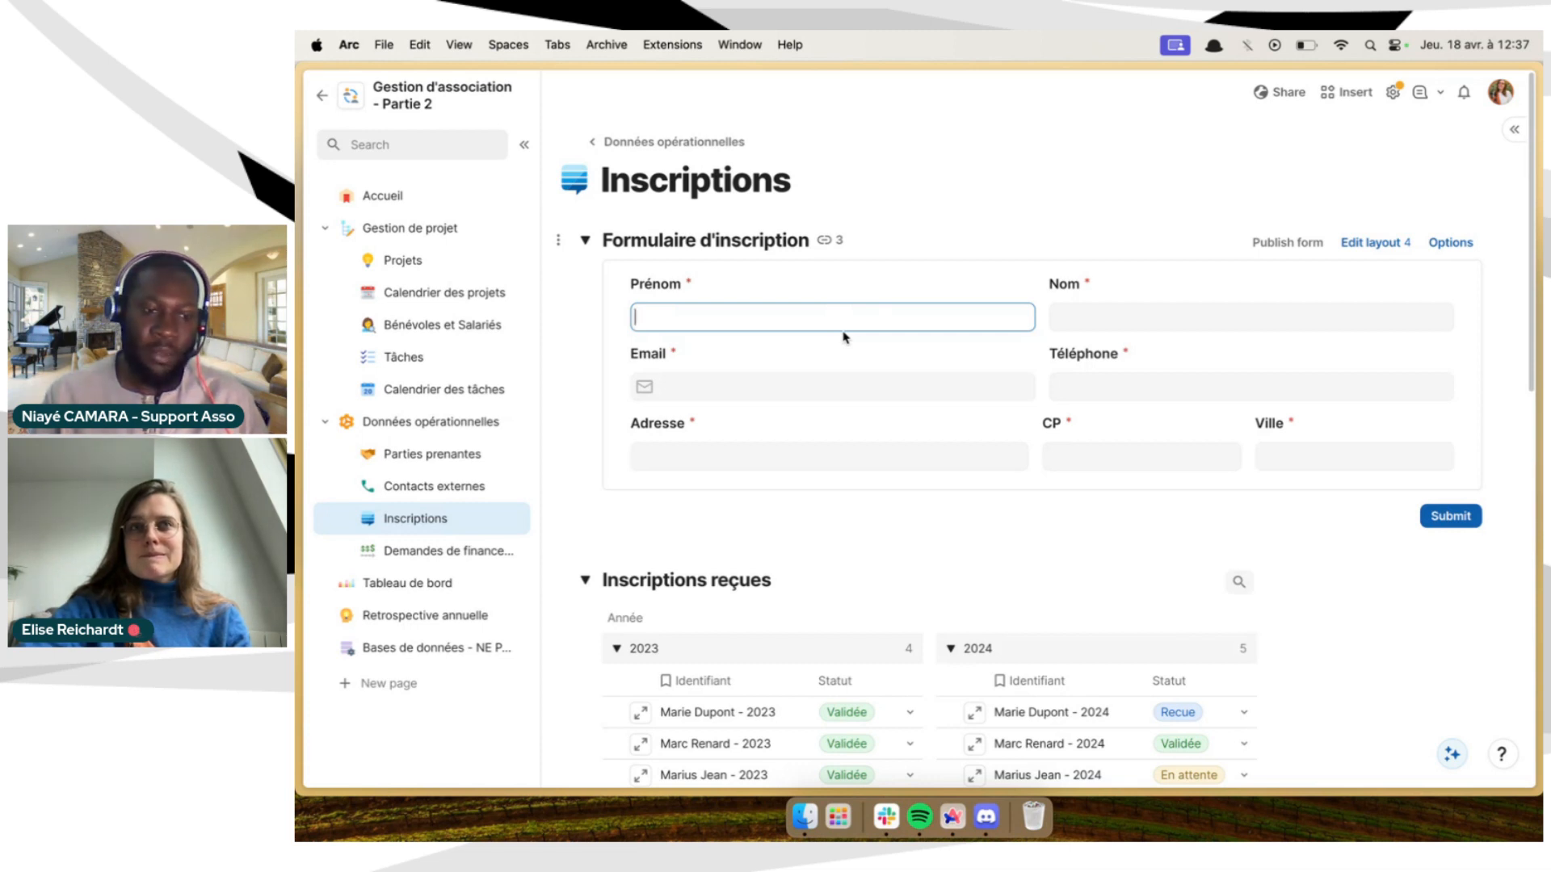
left_click(1304, 244)
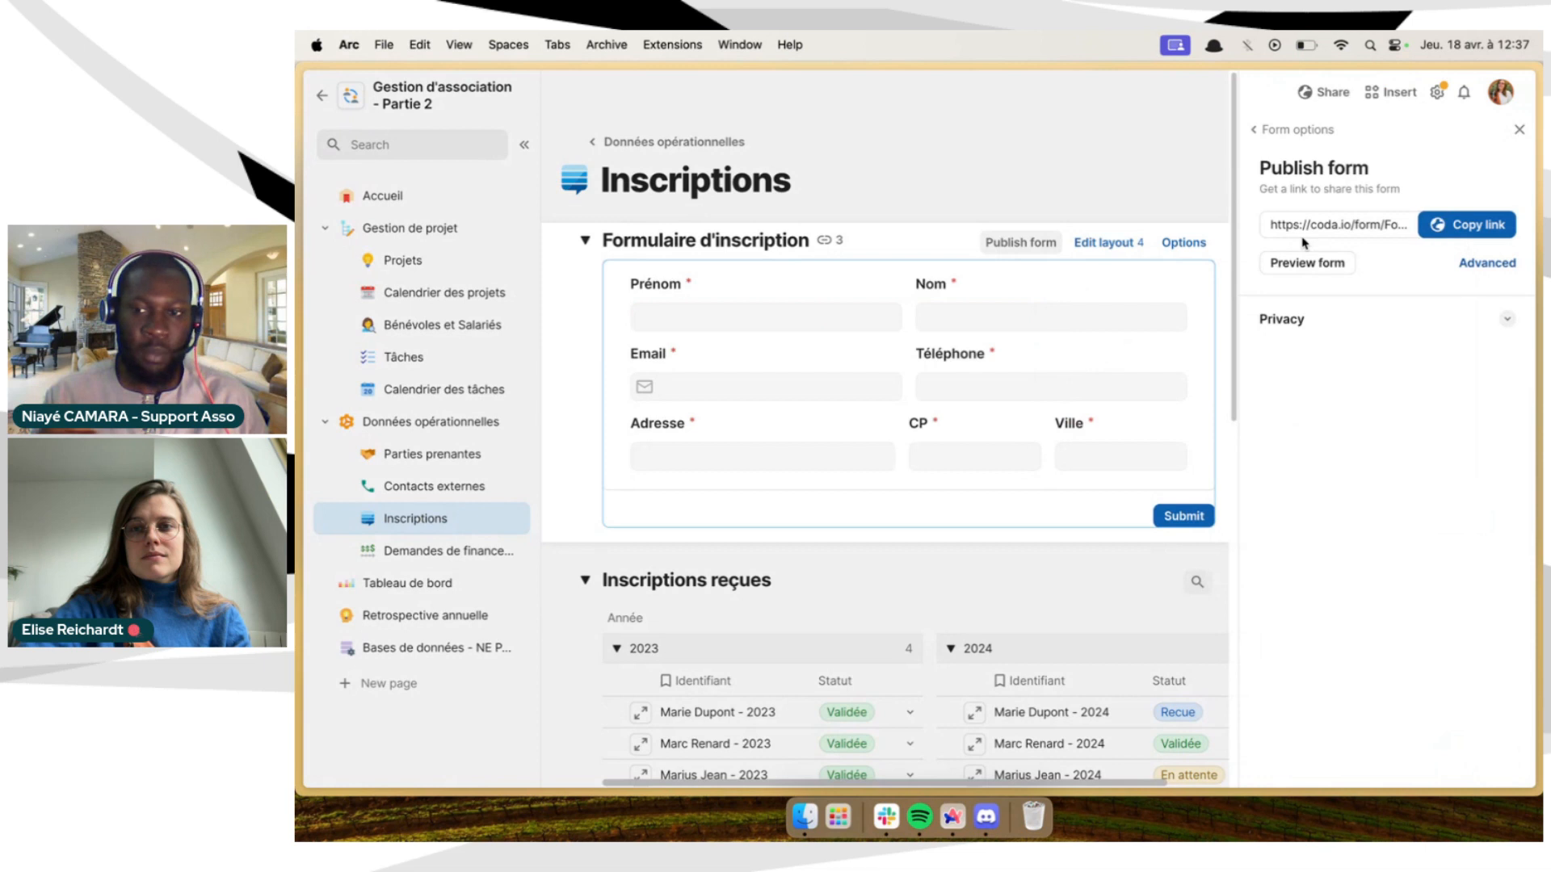
left_click(1454, 227)
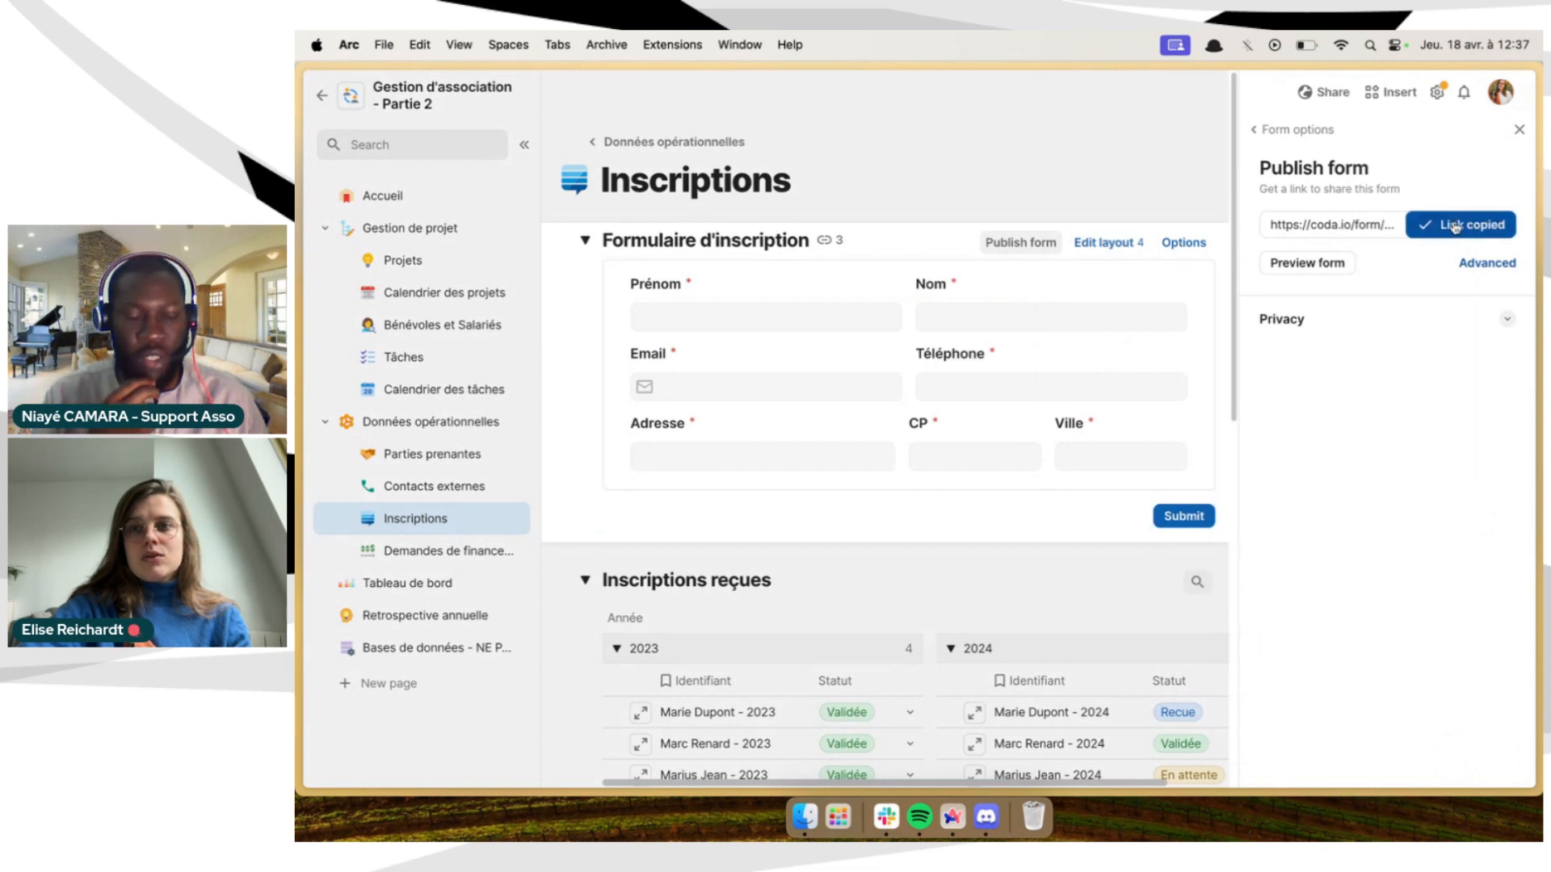
left_click(1522, 130)
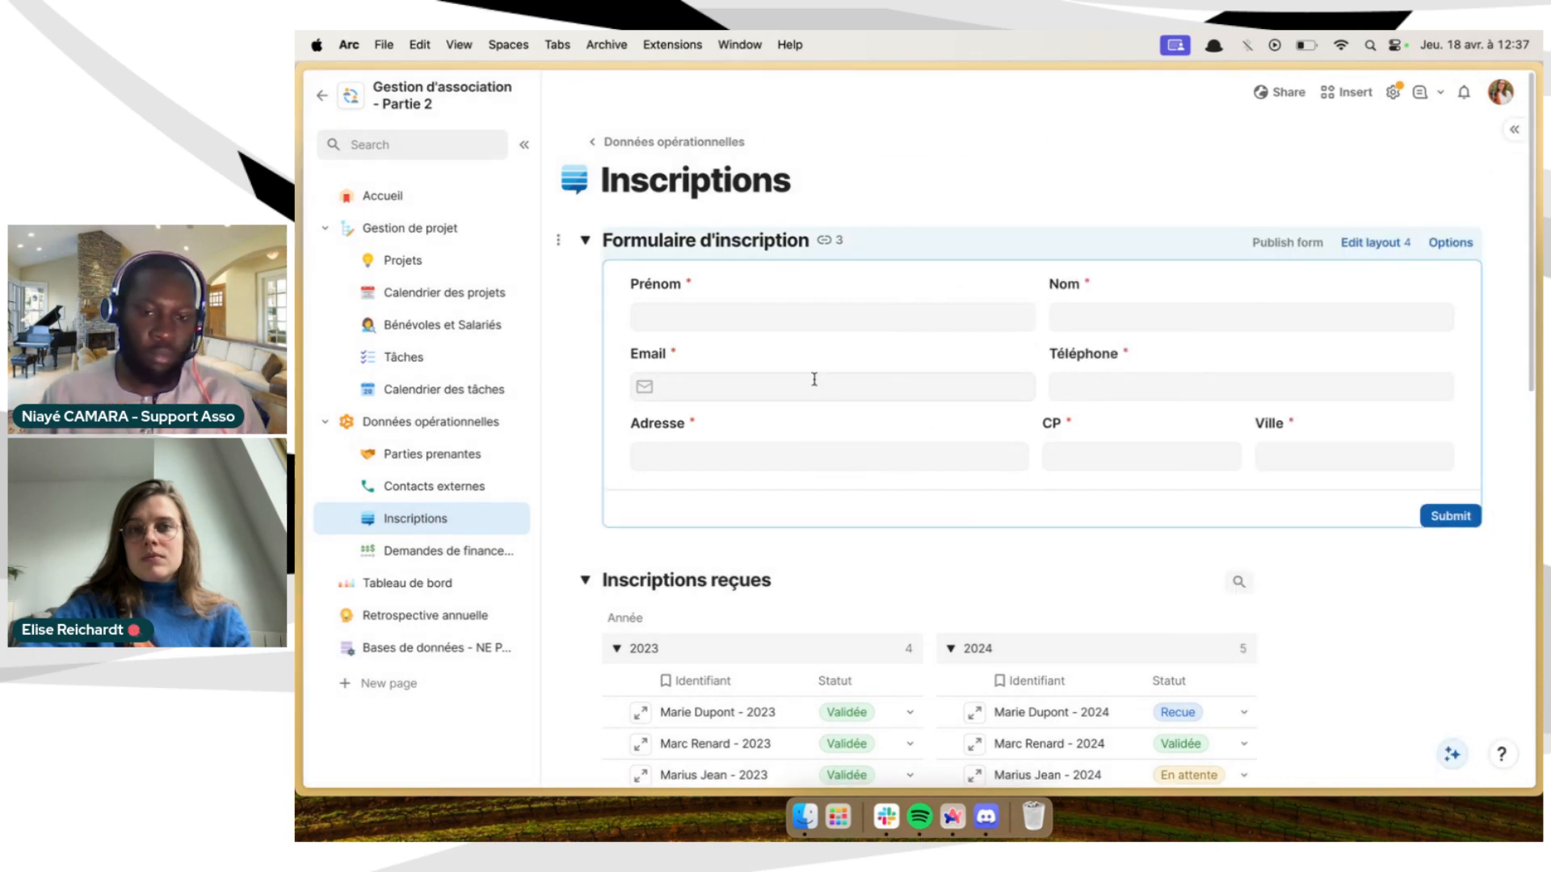
Collapse and re-expand the Formulaire d'inscription section, and copy its publish link once more
left_click(586, 240)
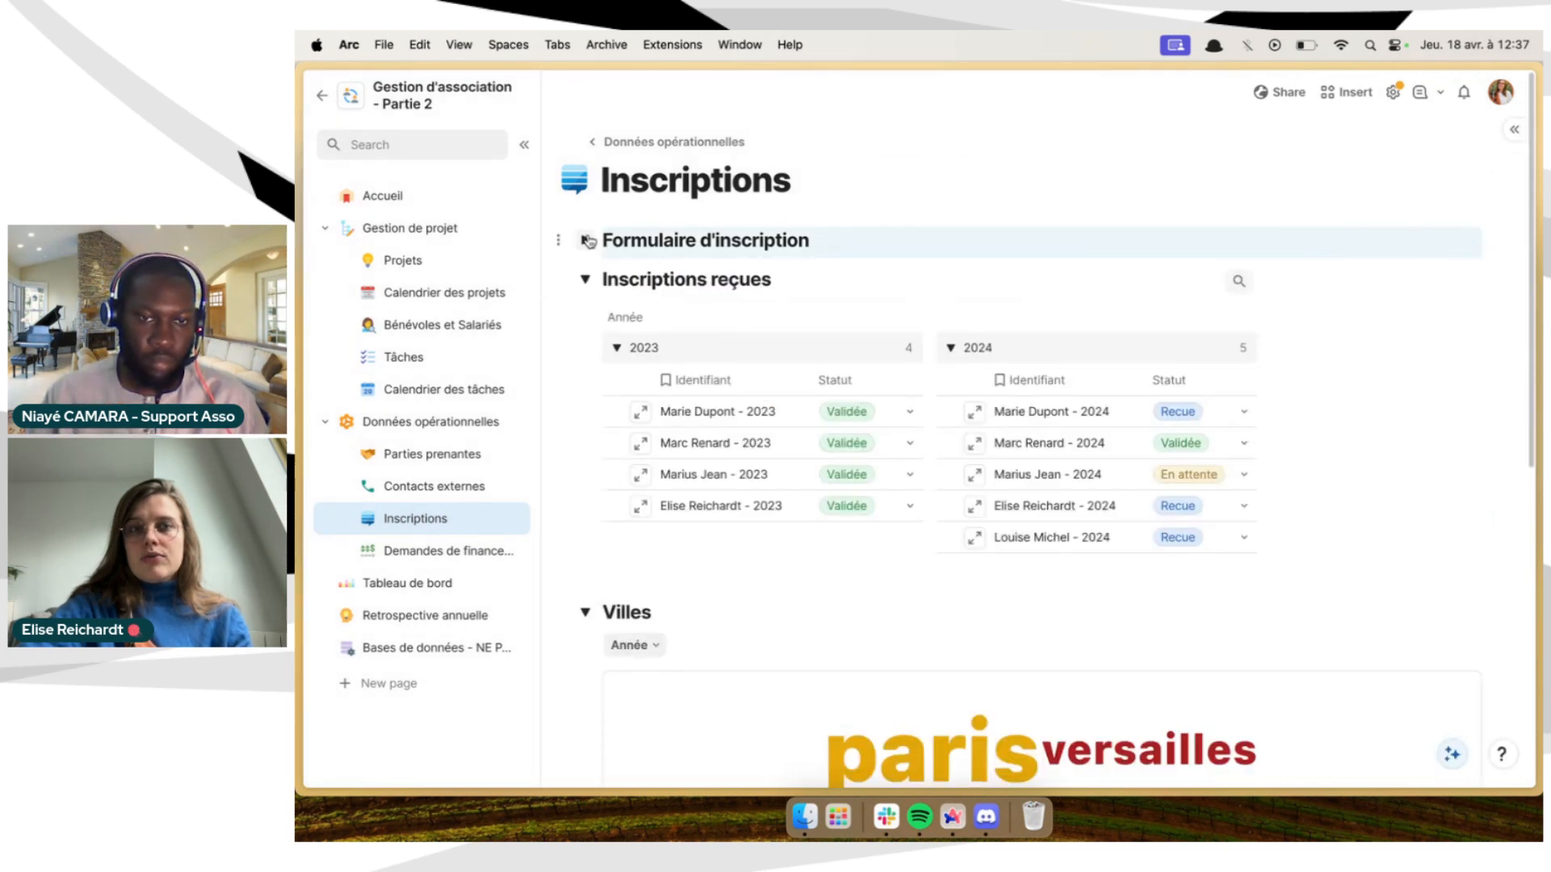
left_click(587, 240)
left_click(1288, 242)
left_click(1472, 228)
left_click(1520, 129)
Show the public registration form in its browser tab and return to the Gestion d'association document
mouse_move(301, 485)
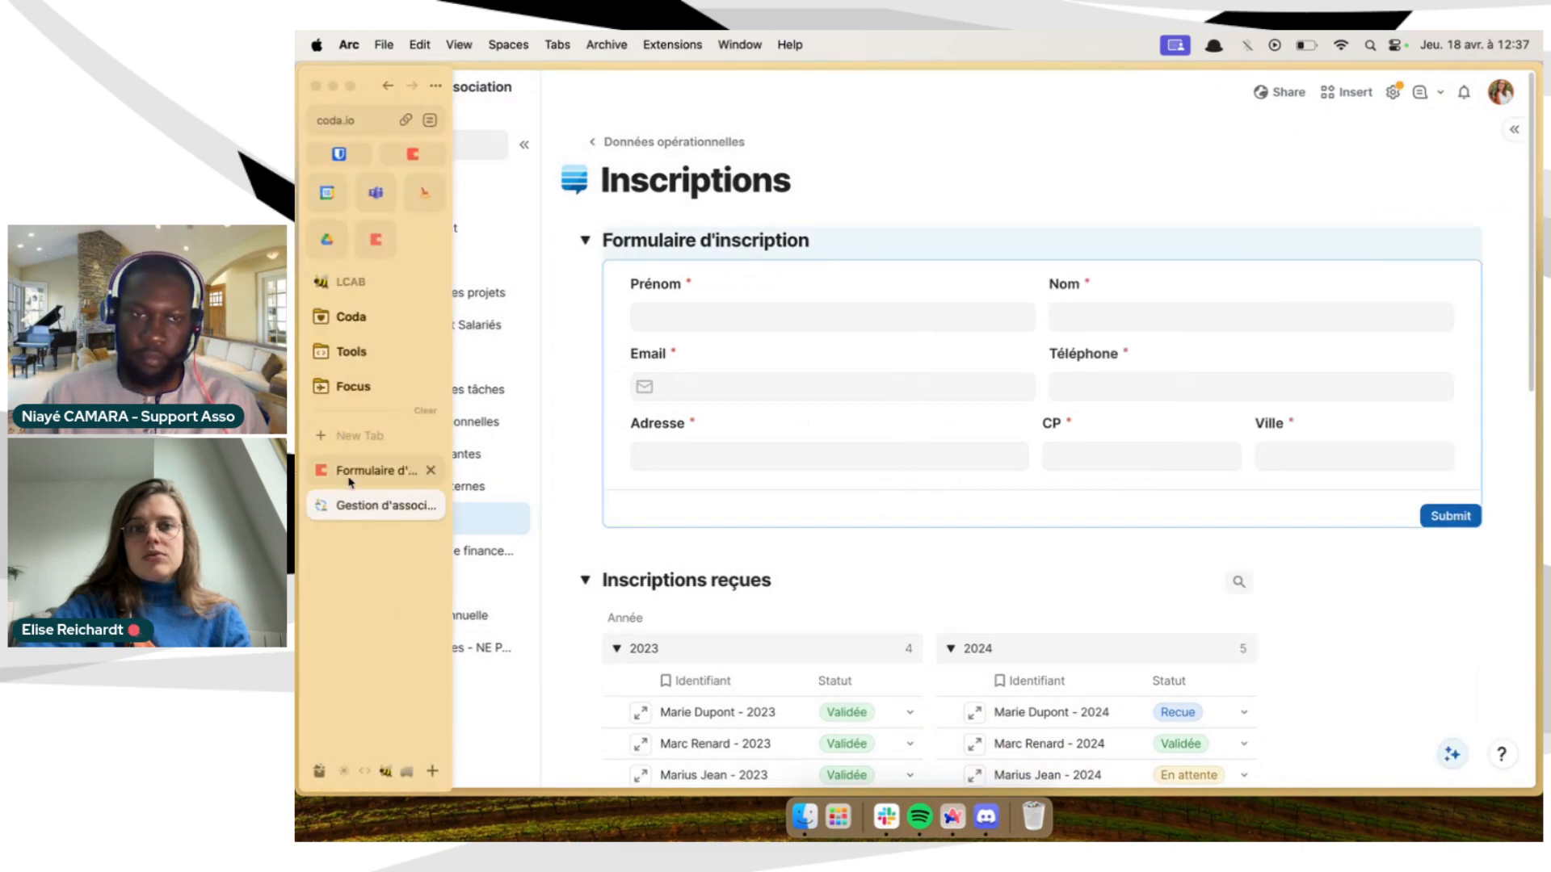
left_click(364, 472)
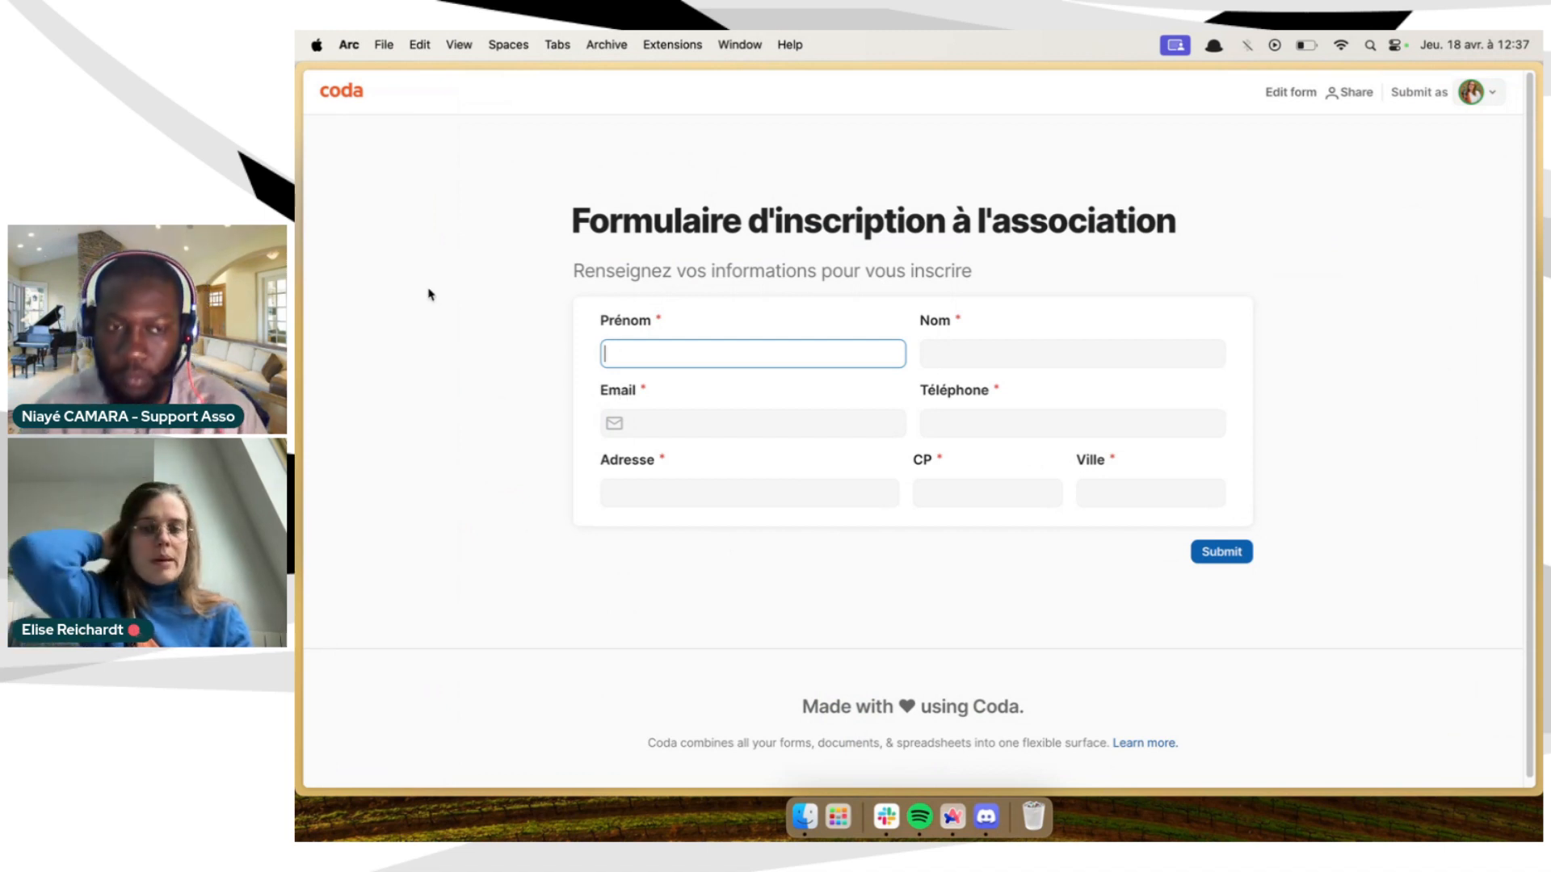
mouse_move(299, 501)
left_click(385, 504)
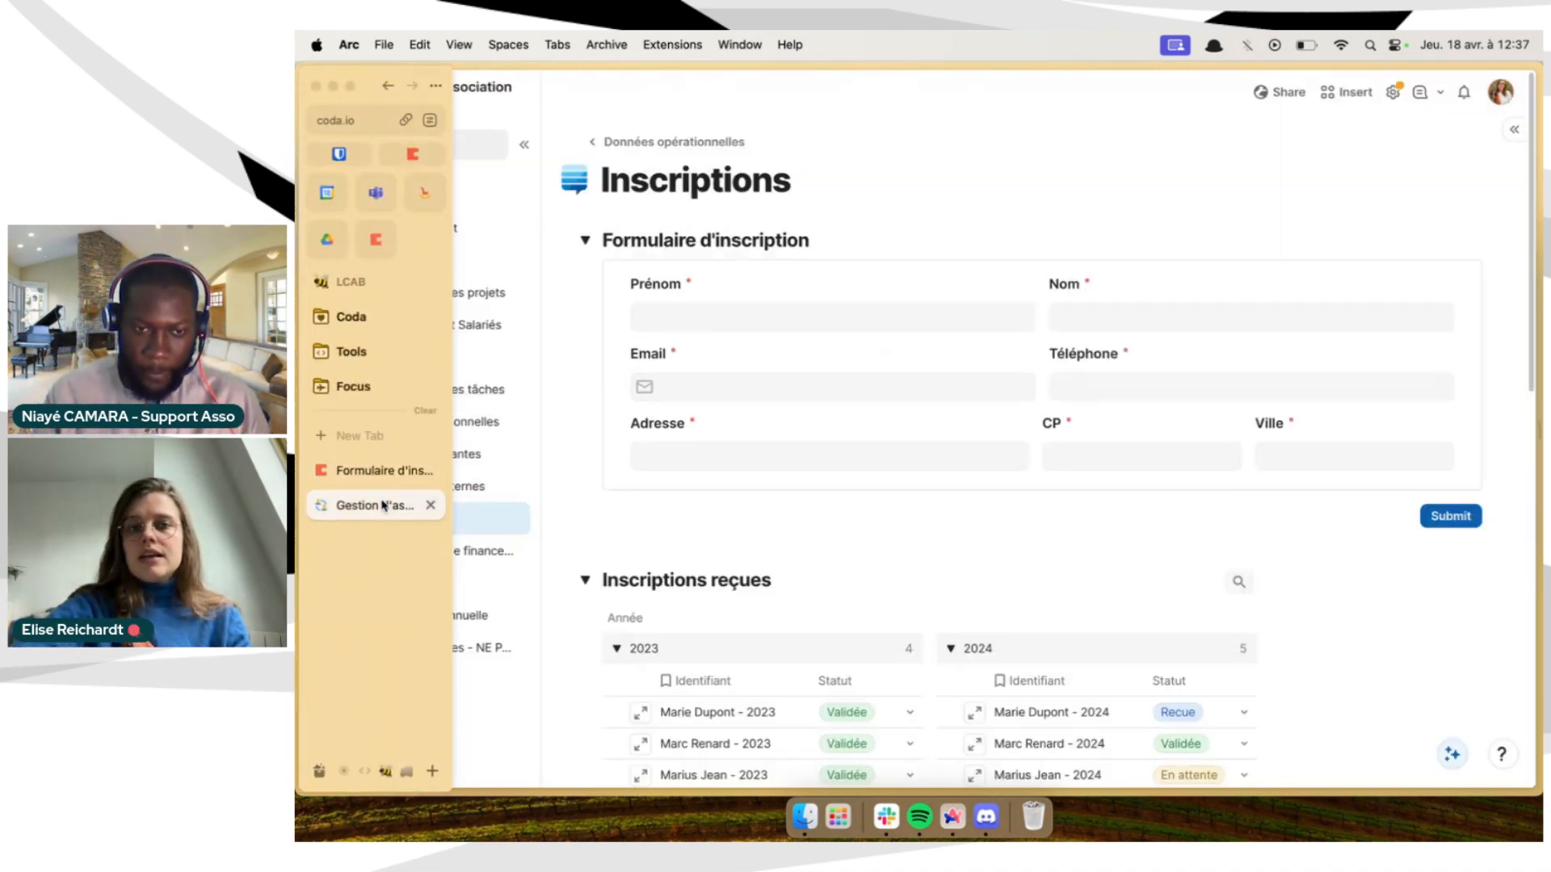
Open the details of the 2024 registration marked En attente in Inscriptions reçues, and close them after viewing
scroll(961, 423, "down", 4)
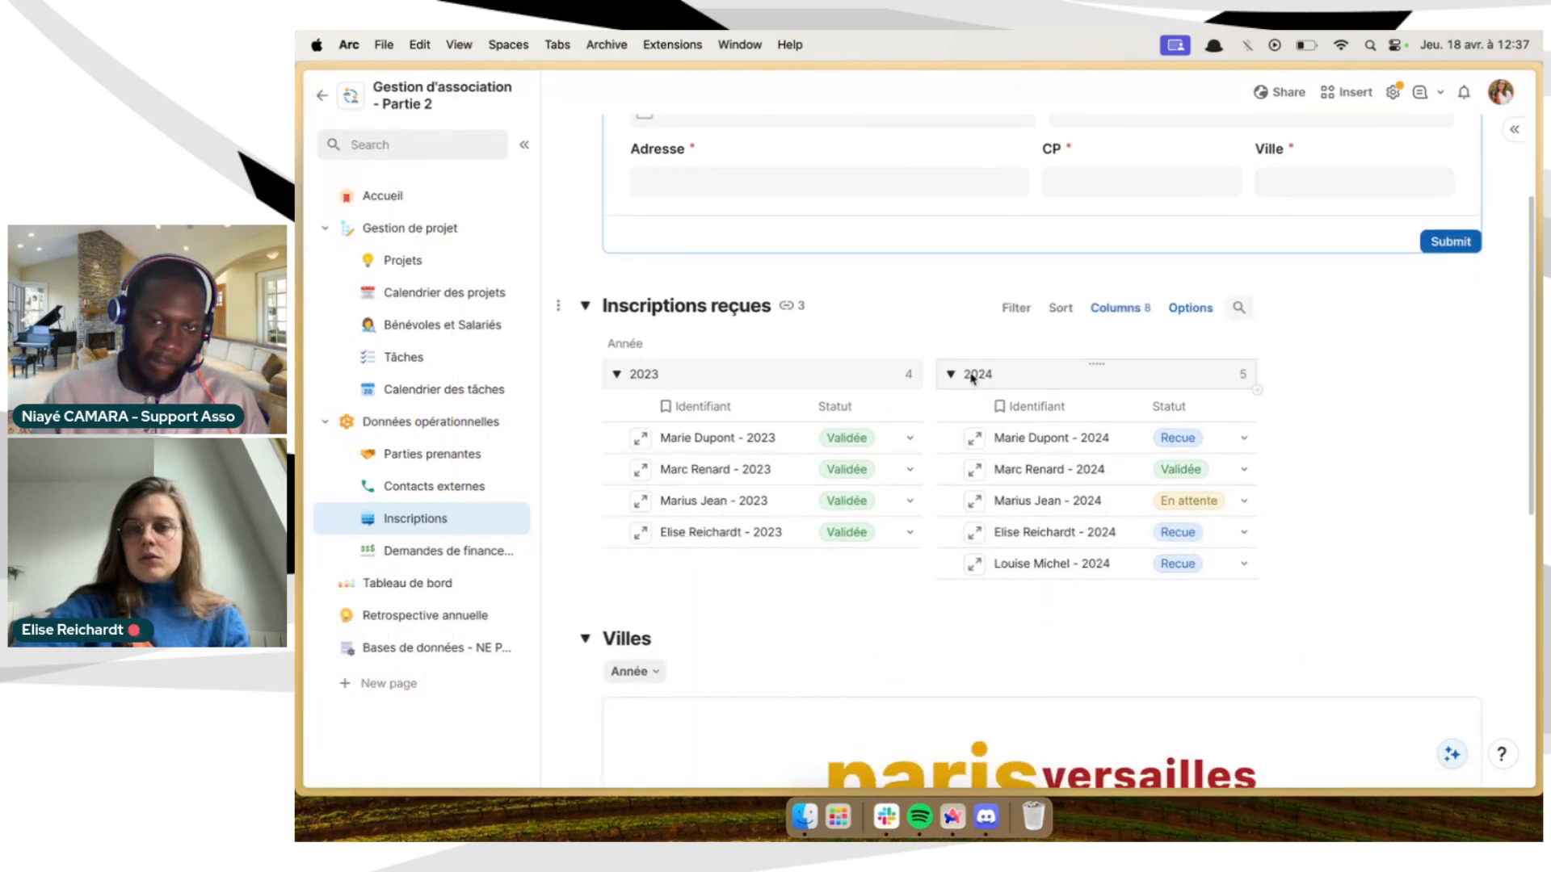
scroll(1001, 547, "up", 1)
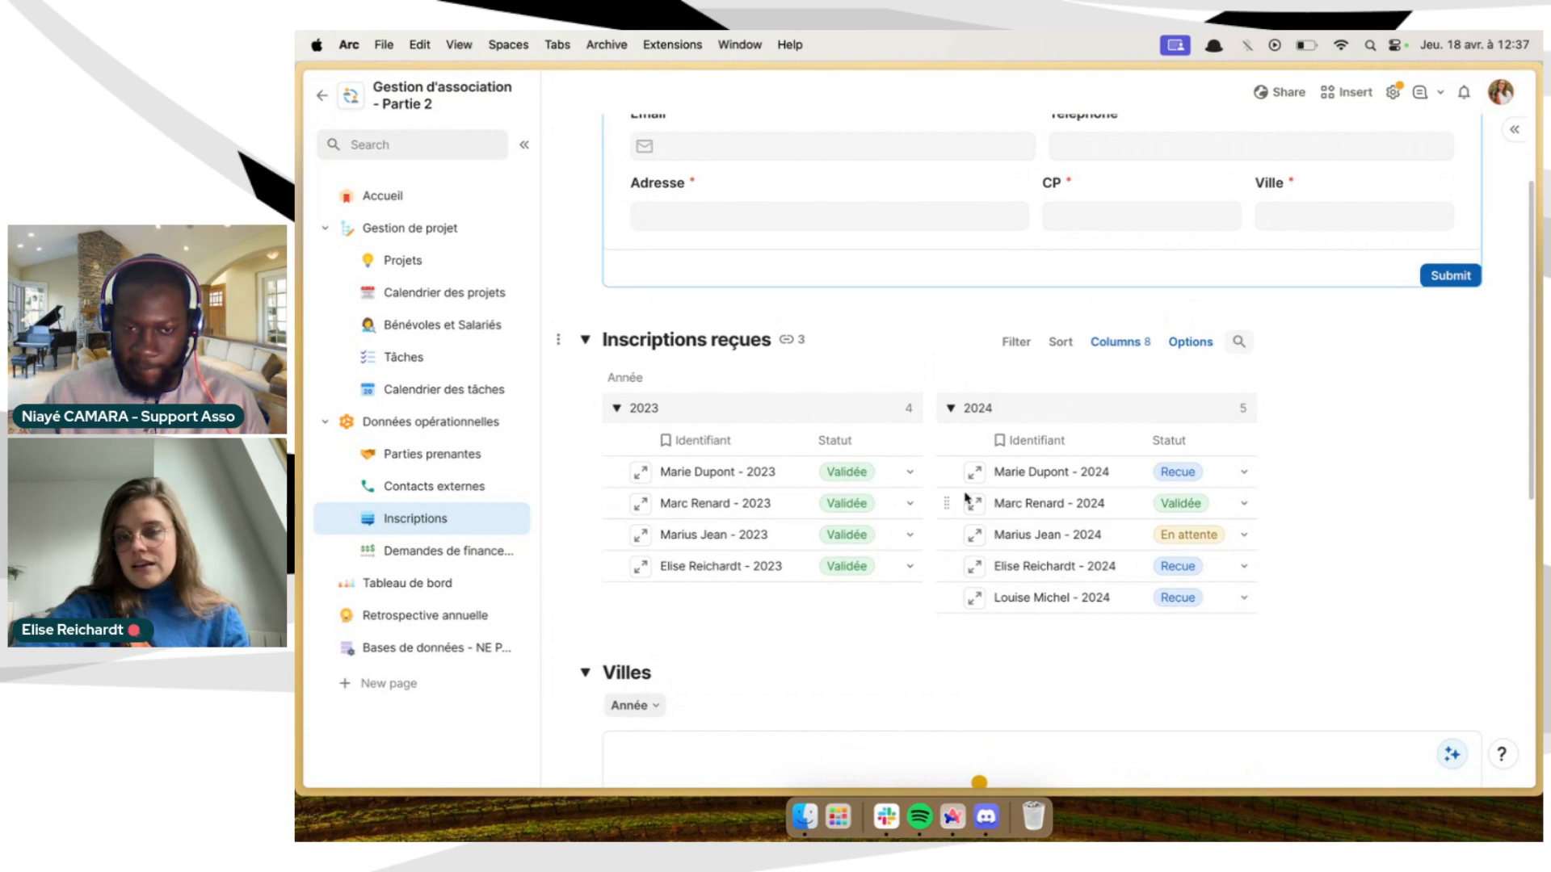
scroll(941, 454, "down", 1)
scroll(885, 458, "up", 1)
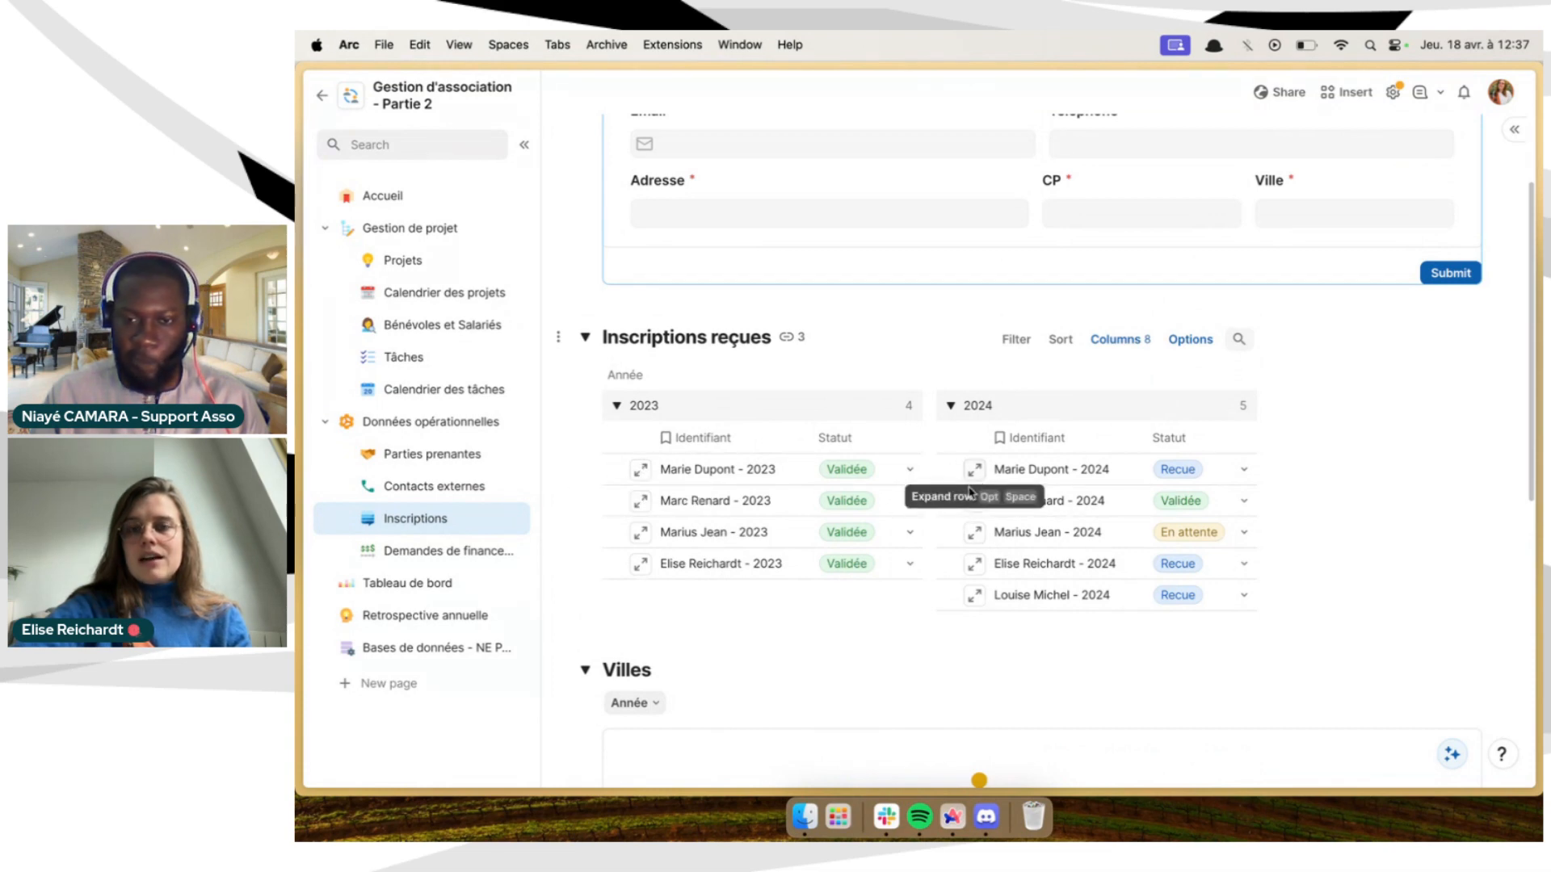
left_click(974, 532)
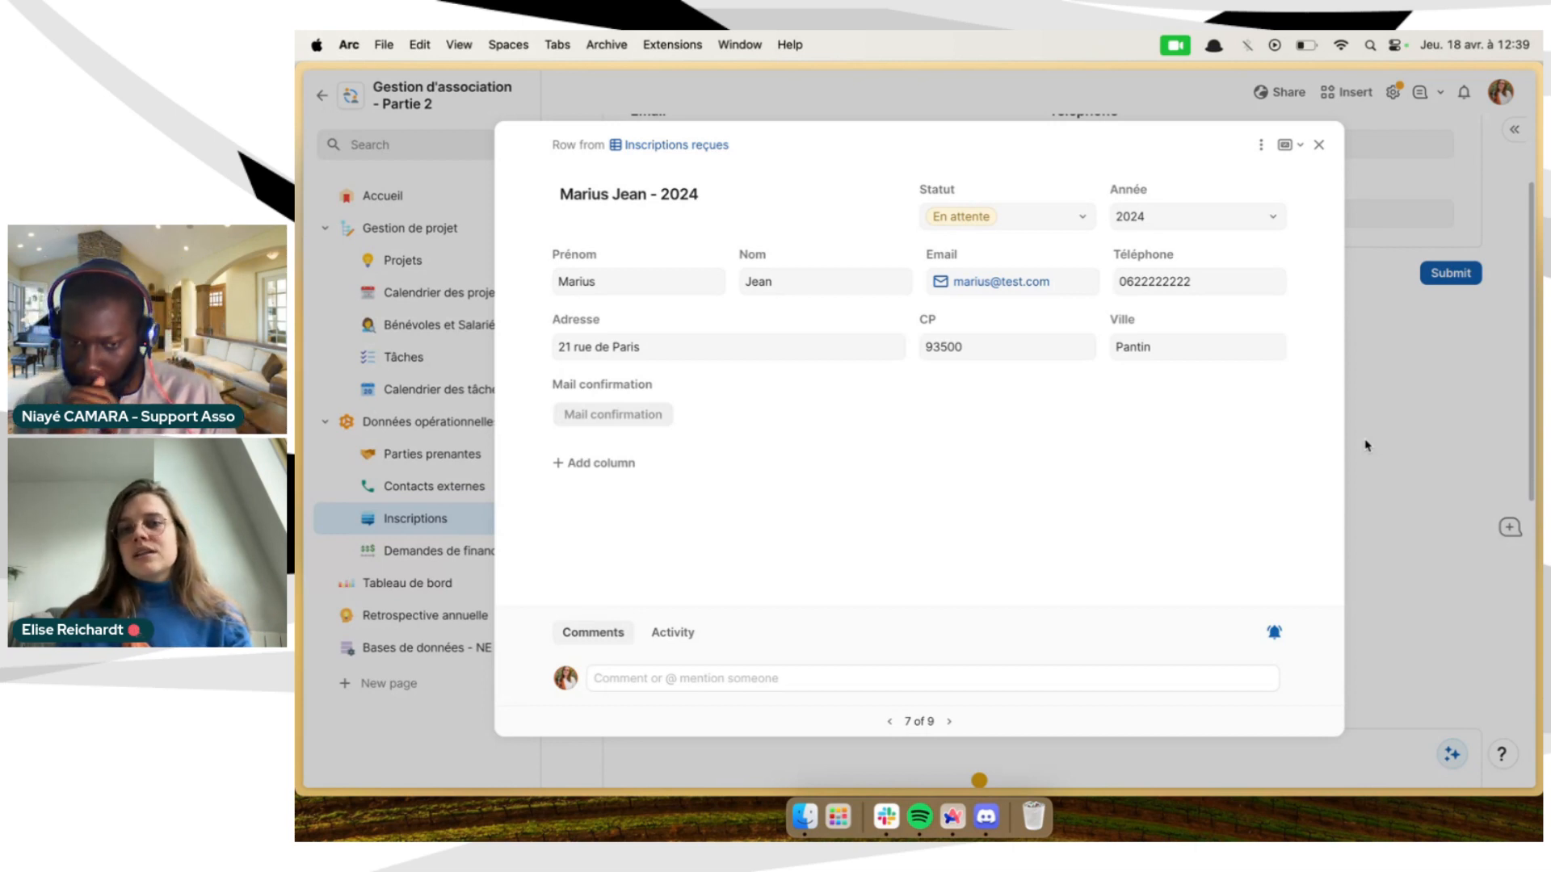
left_click(1365, 445)
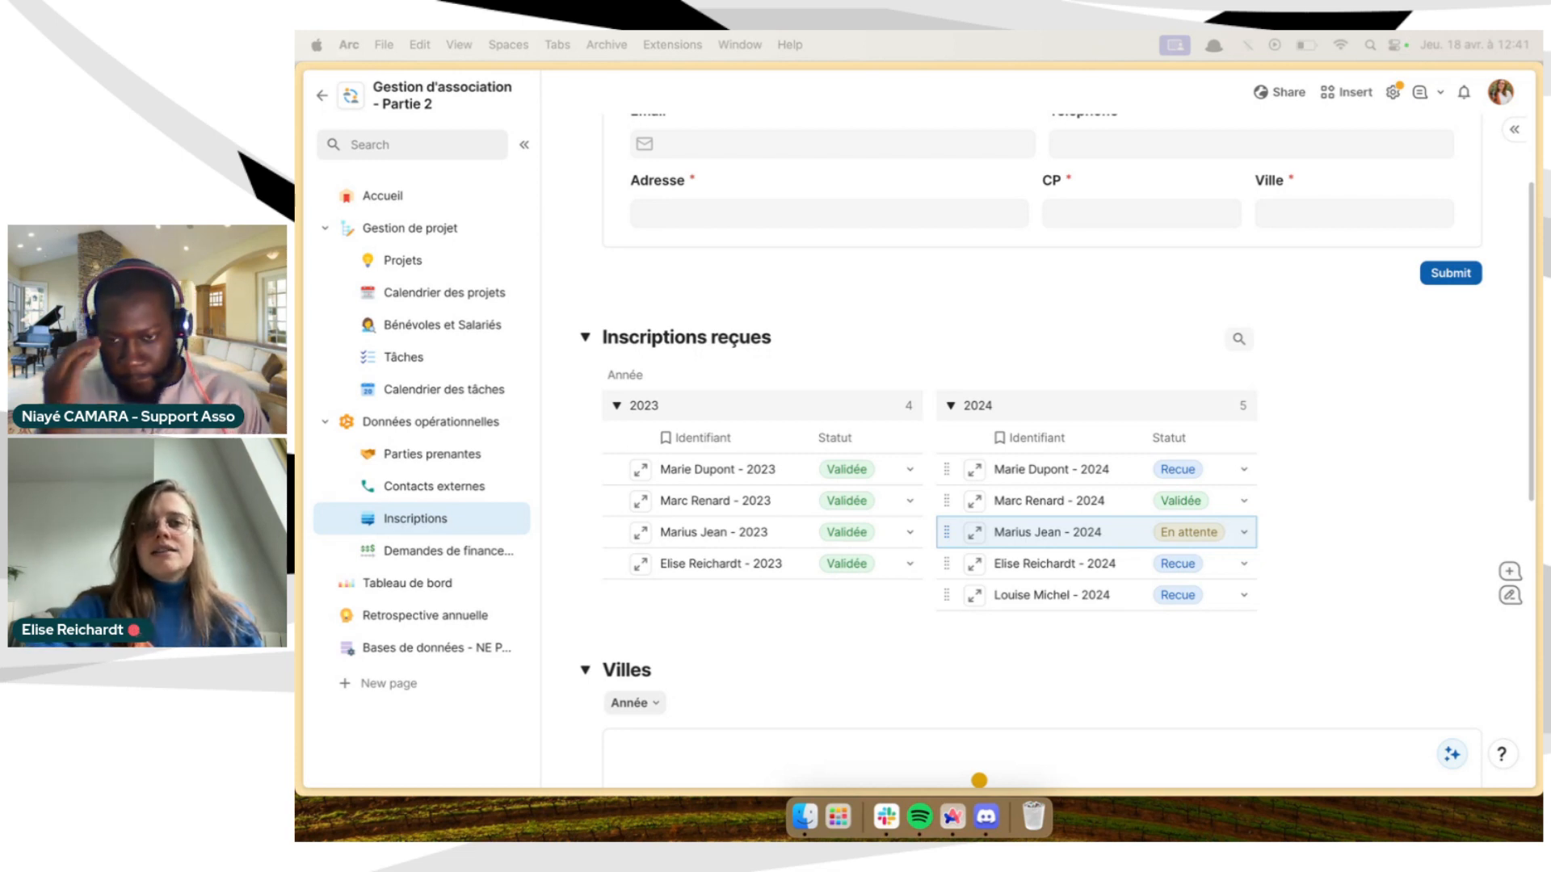
Open the Projets page of the Gestion de projet section
left_click(411, 261)
left_click(412, 262)
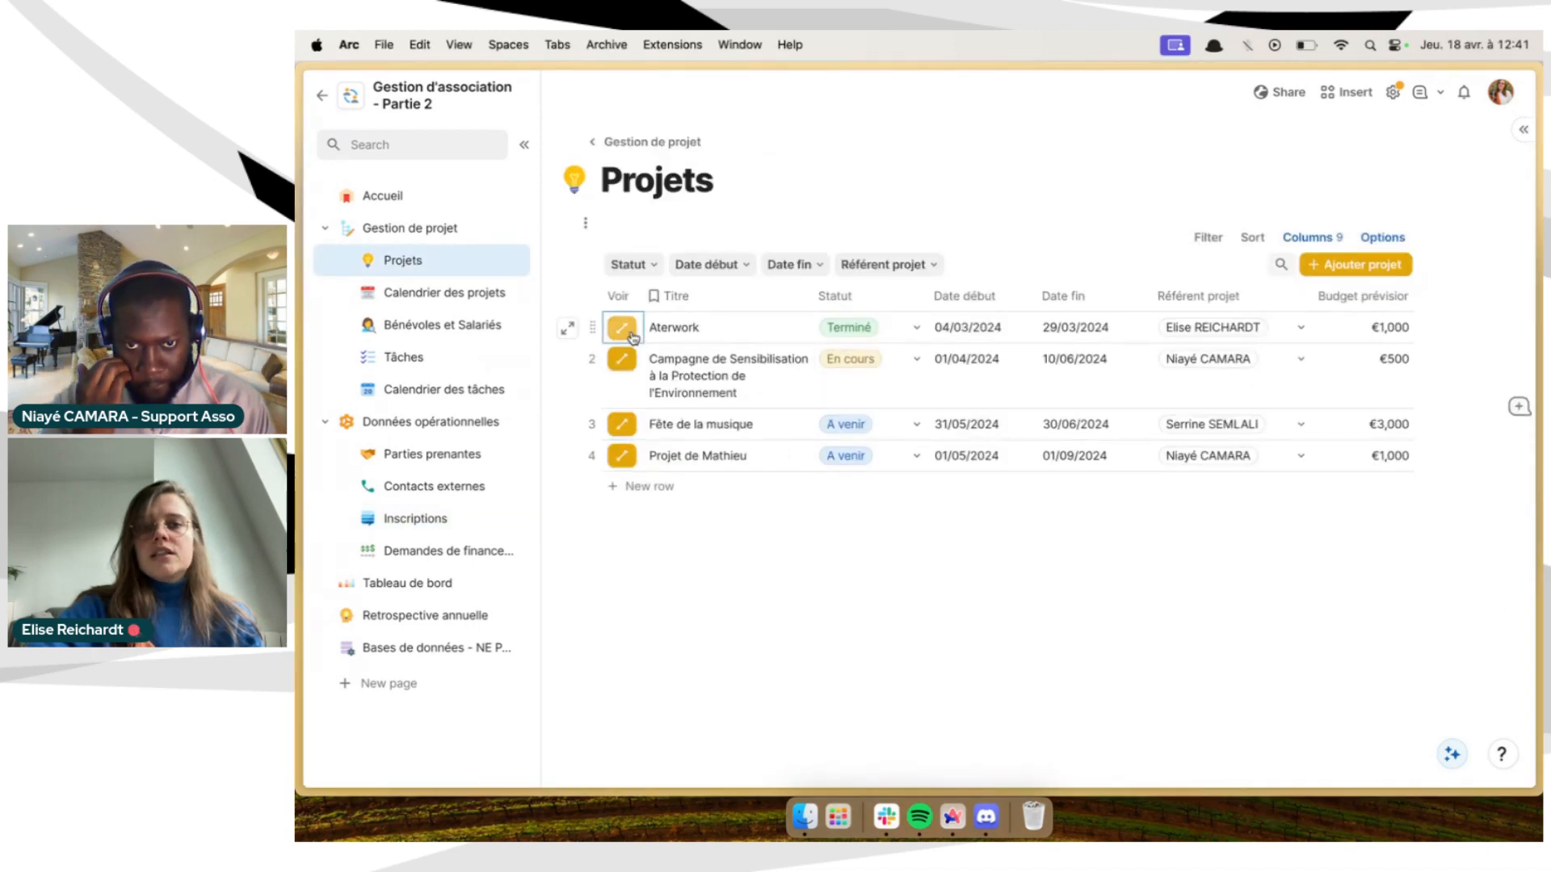
Open the Aterwork project's details and examine its row options, Equipe projet, Parties prenantes and Etapes sections
left_click(633, 336)
scroll(719, 311, "down", 10)
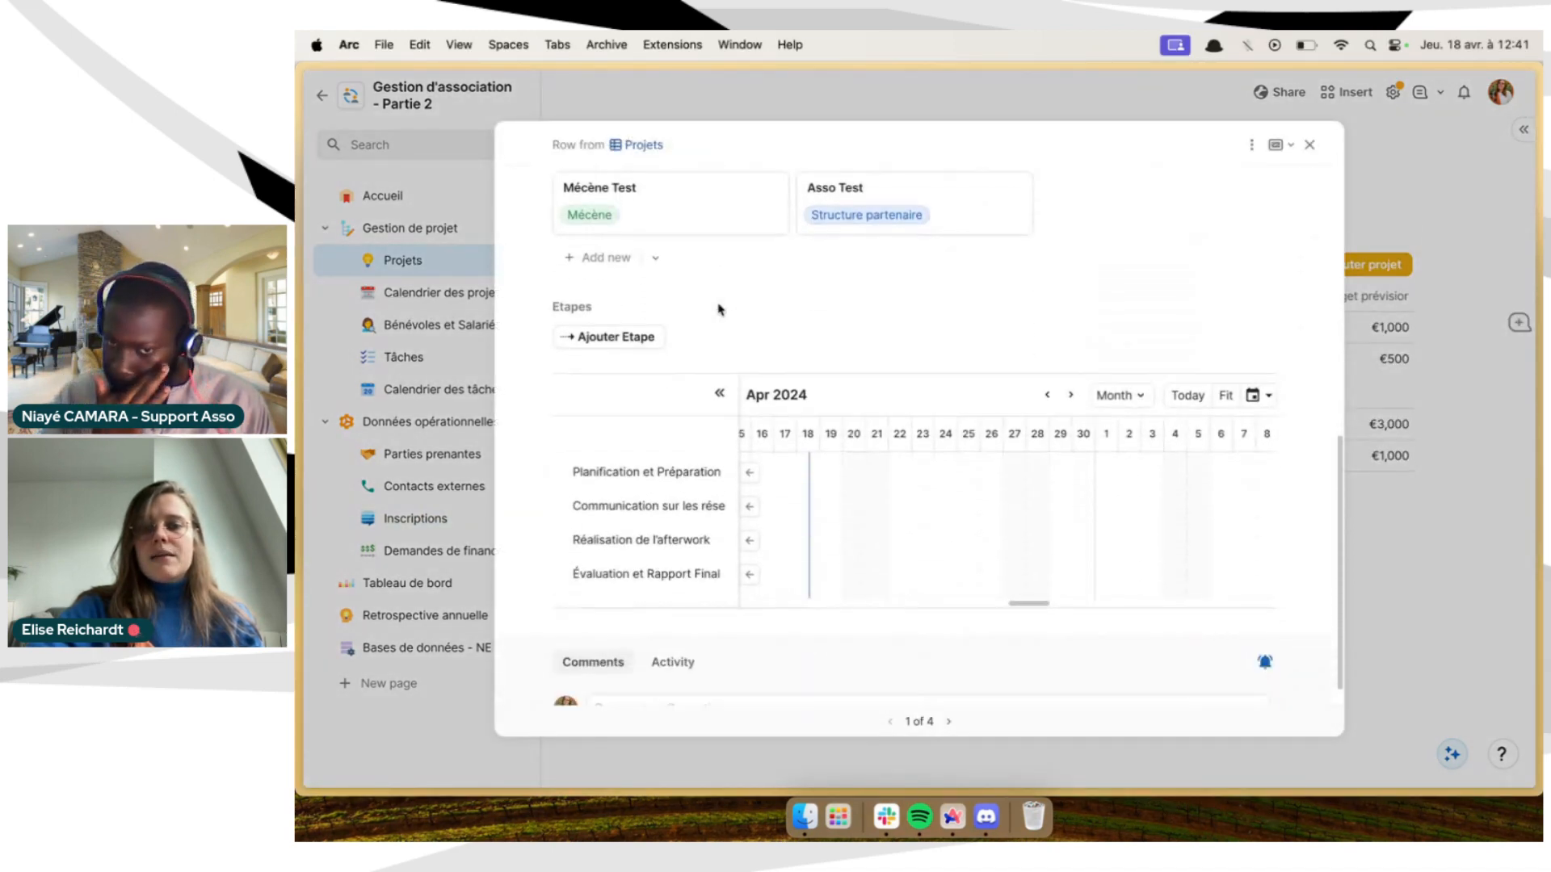
scroll(1028, 166, "up", 15)
left_click(1254, 145)
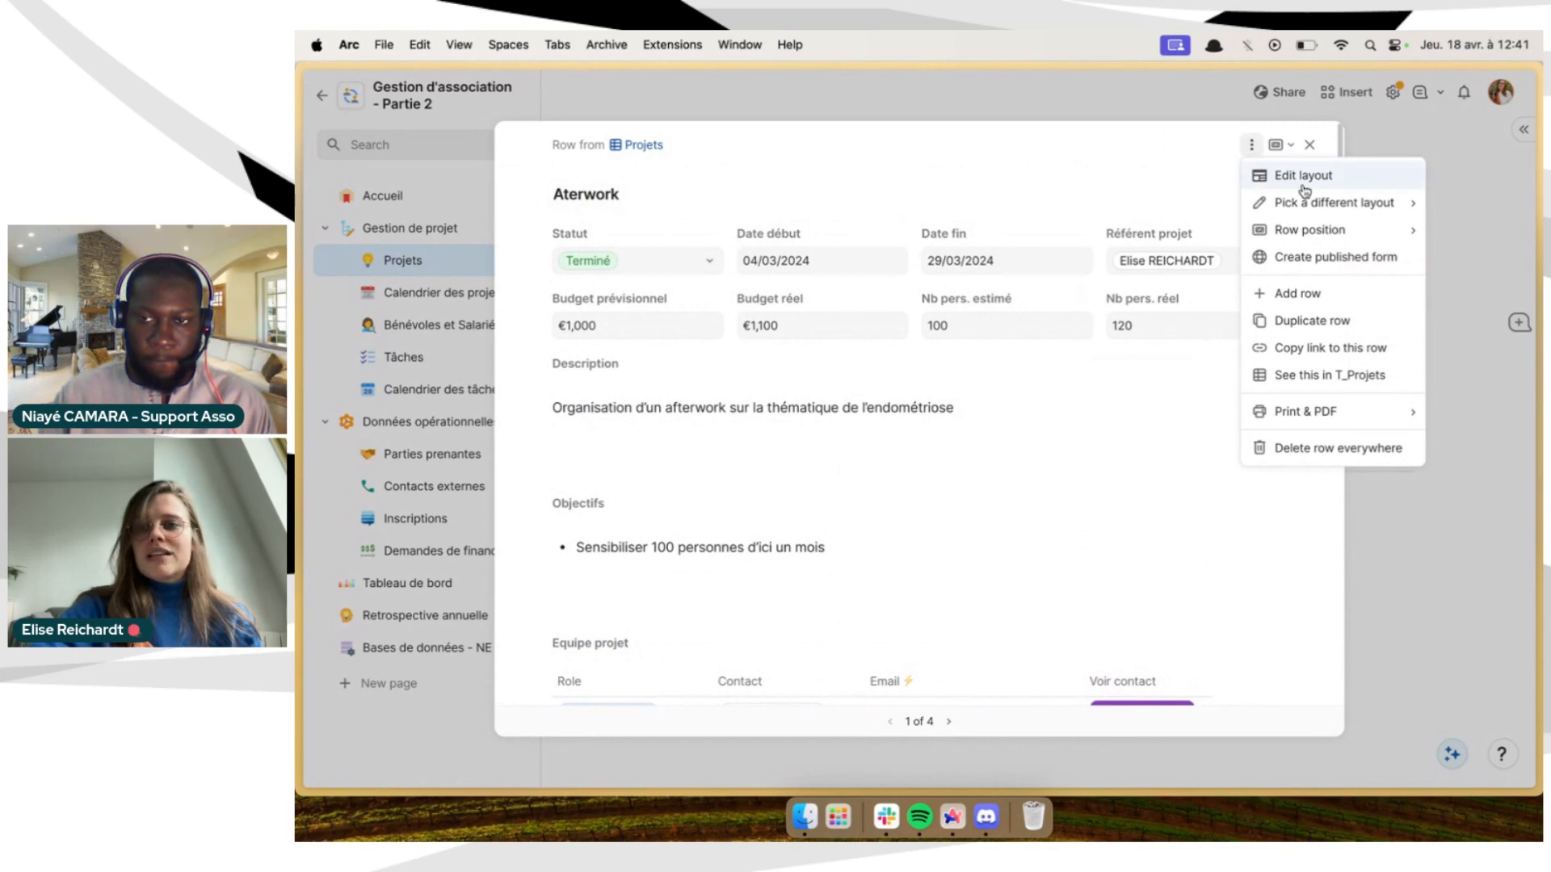
left_click(1196, 408)
scroll(1111, 486, "down", 8)
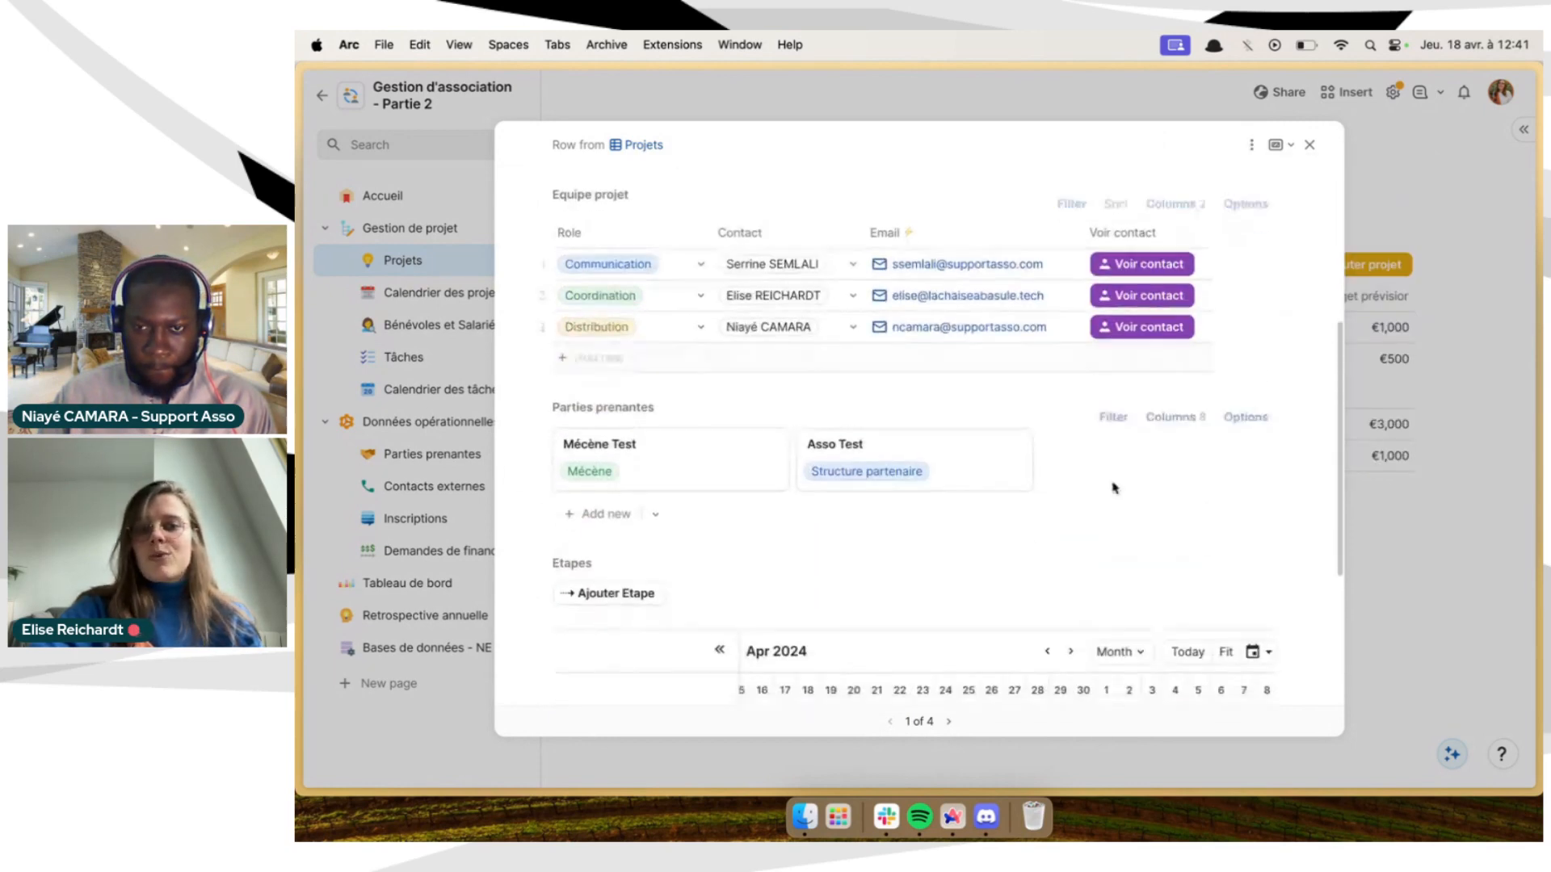
scroll(727, 339, "up", 5)
scroll(727, 339, "down", 10)
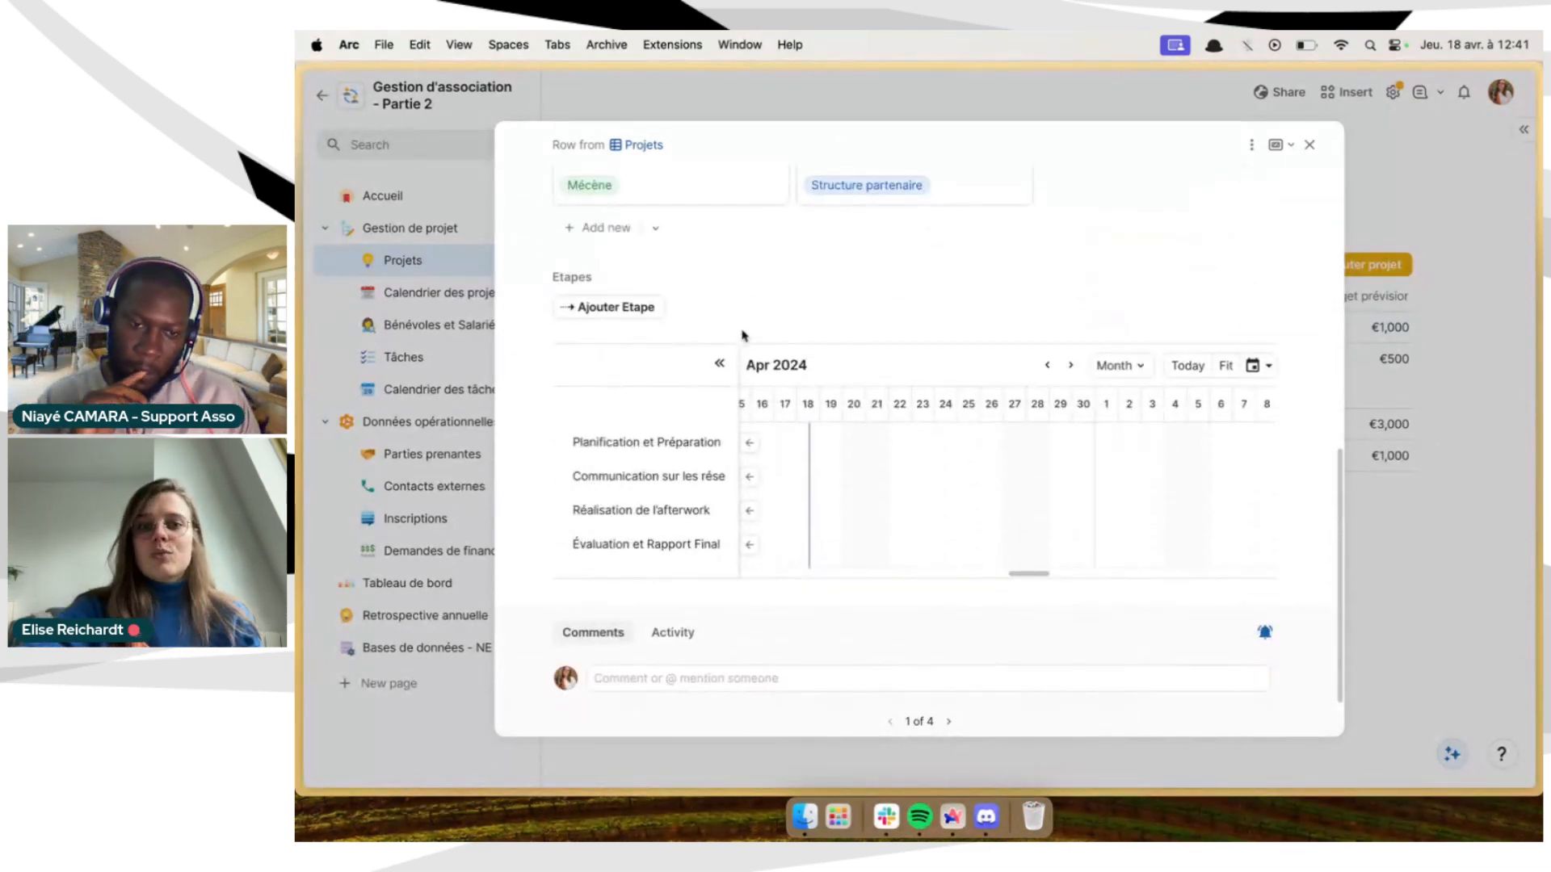
scroll(808, 452, "up", 3)
scroll(932, 590, "left", 3)
Close the Aterwork project's details and open the Inscriptions page of Données opérationnelles
left_click(1451, 572)
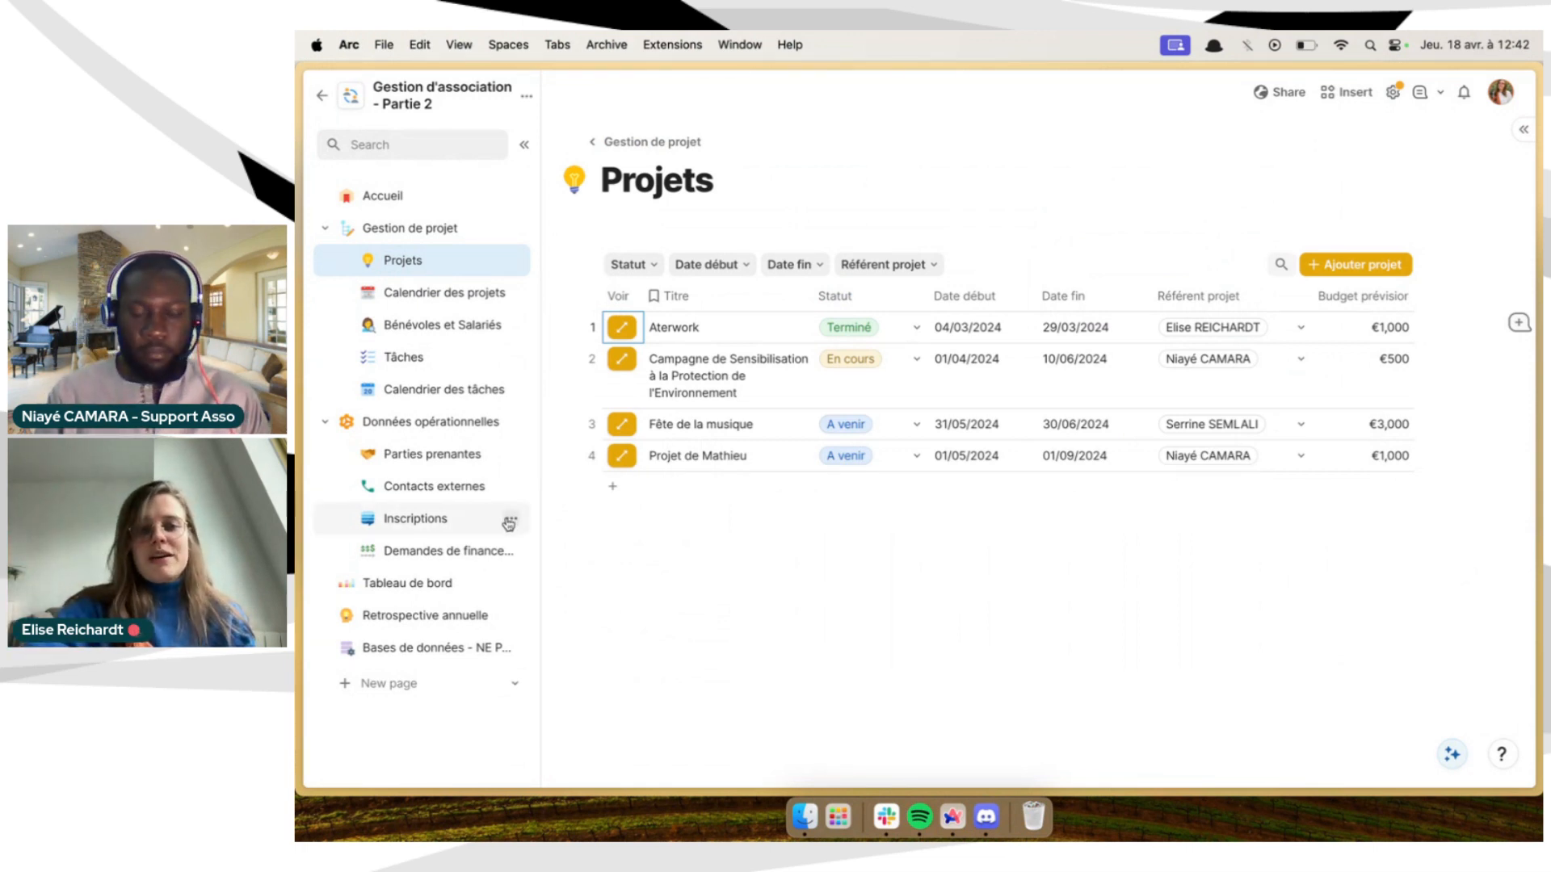
left_click(413, 518)
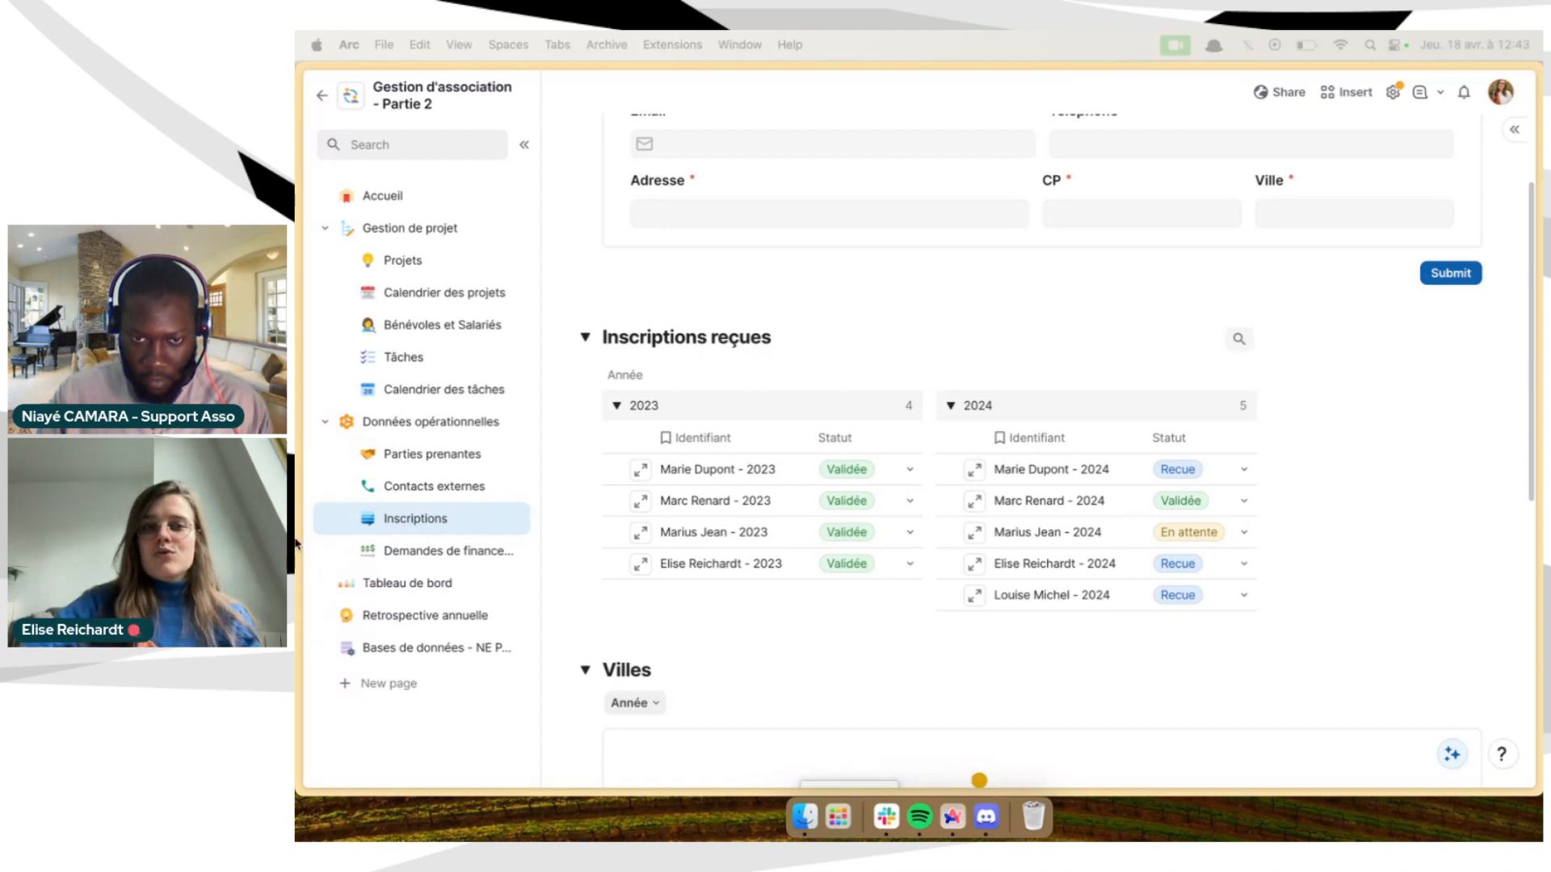
Open a new browser tab, ready for a search or web address
mouse_move(298, 537)
left_click(359, 436)
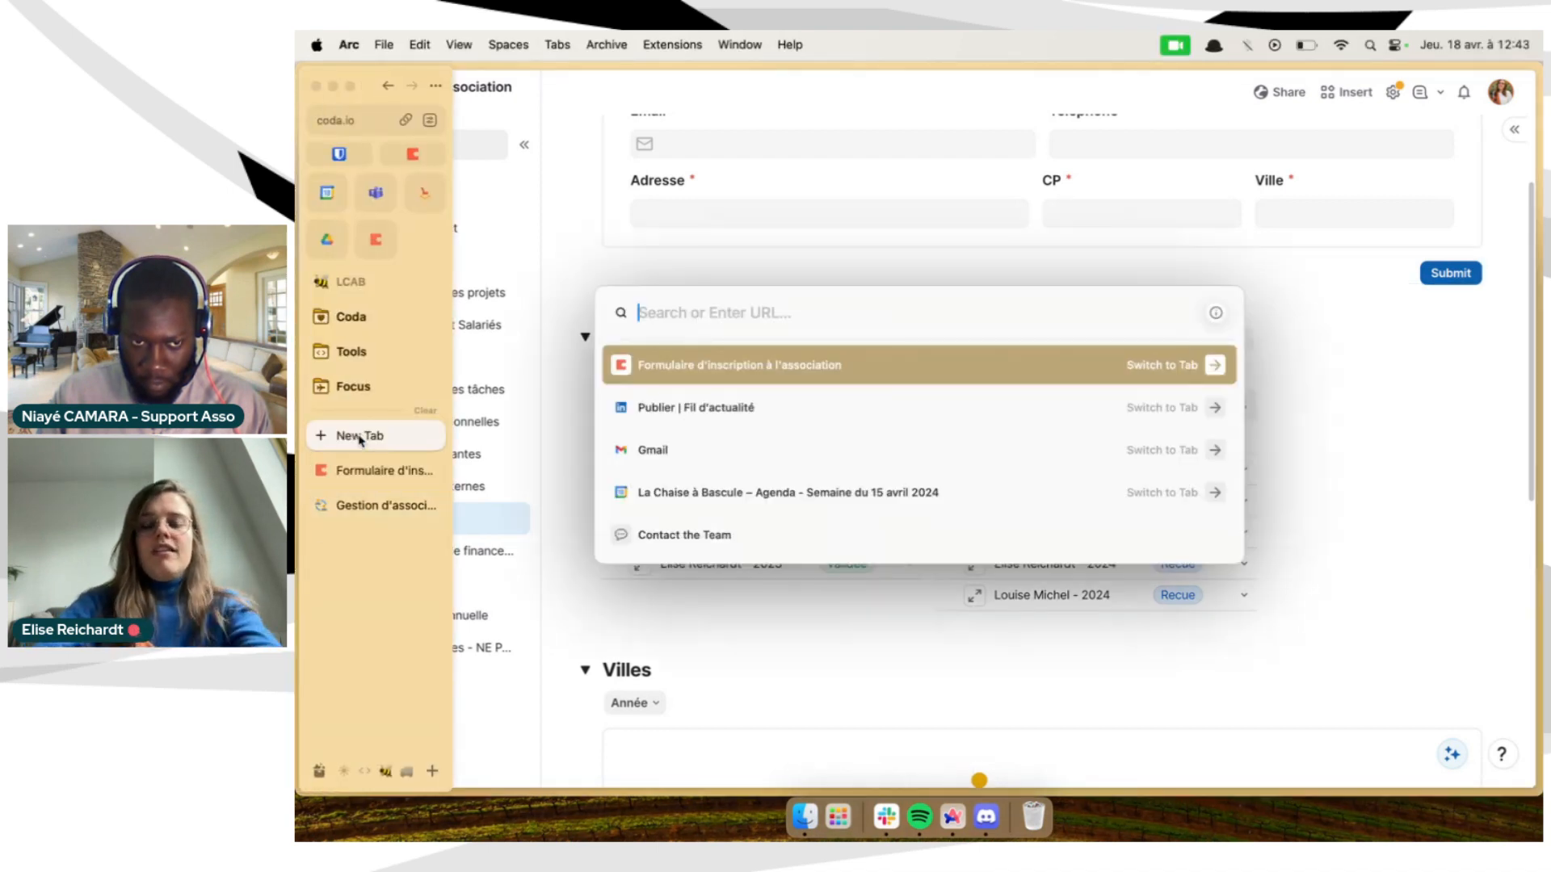
type("coda")
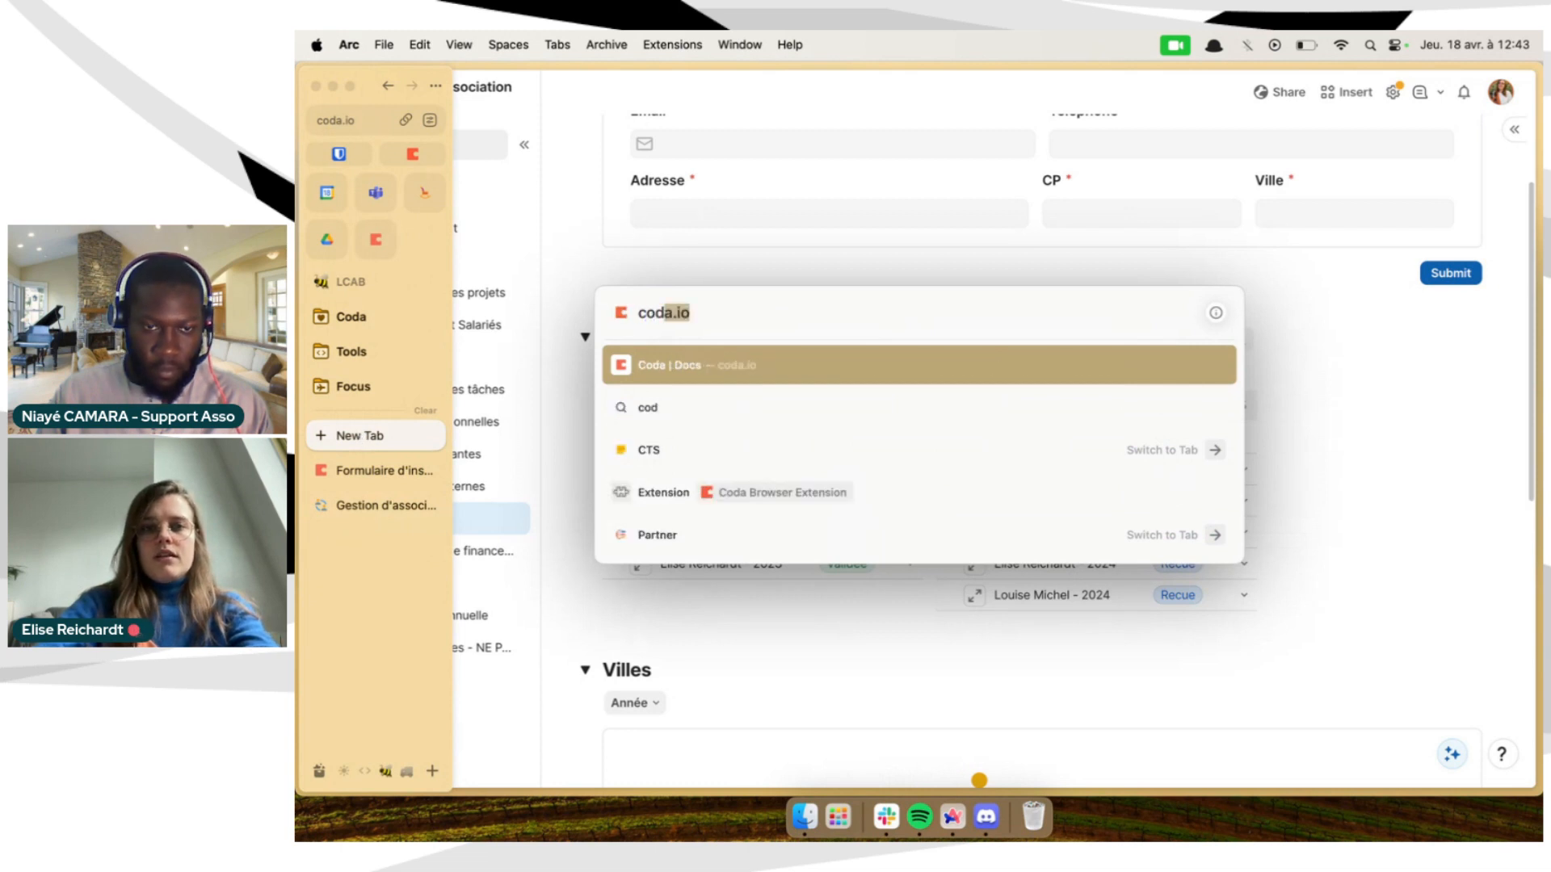
key("BackSpace")
key("BackSpace")
key("BackSpace")
key("BackSpace")
type("tea")
key("BackSpace")
key("BackSpace")
type("mp")
key("BackSpace")
key("BackSpace")
key("BackSpace")
key("BackSpace")
Search the web for "coda template"
type("coda tem")
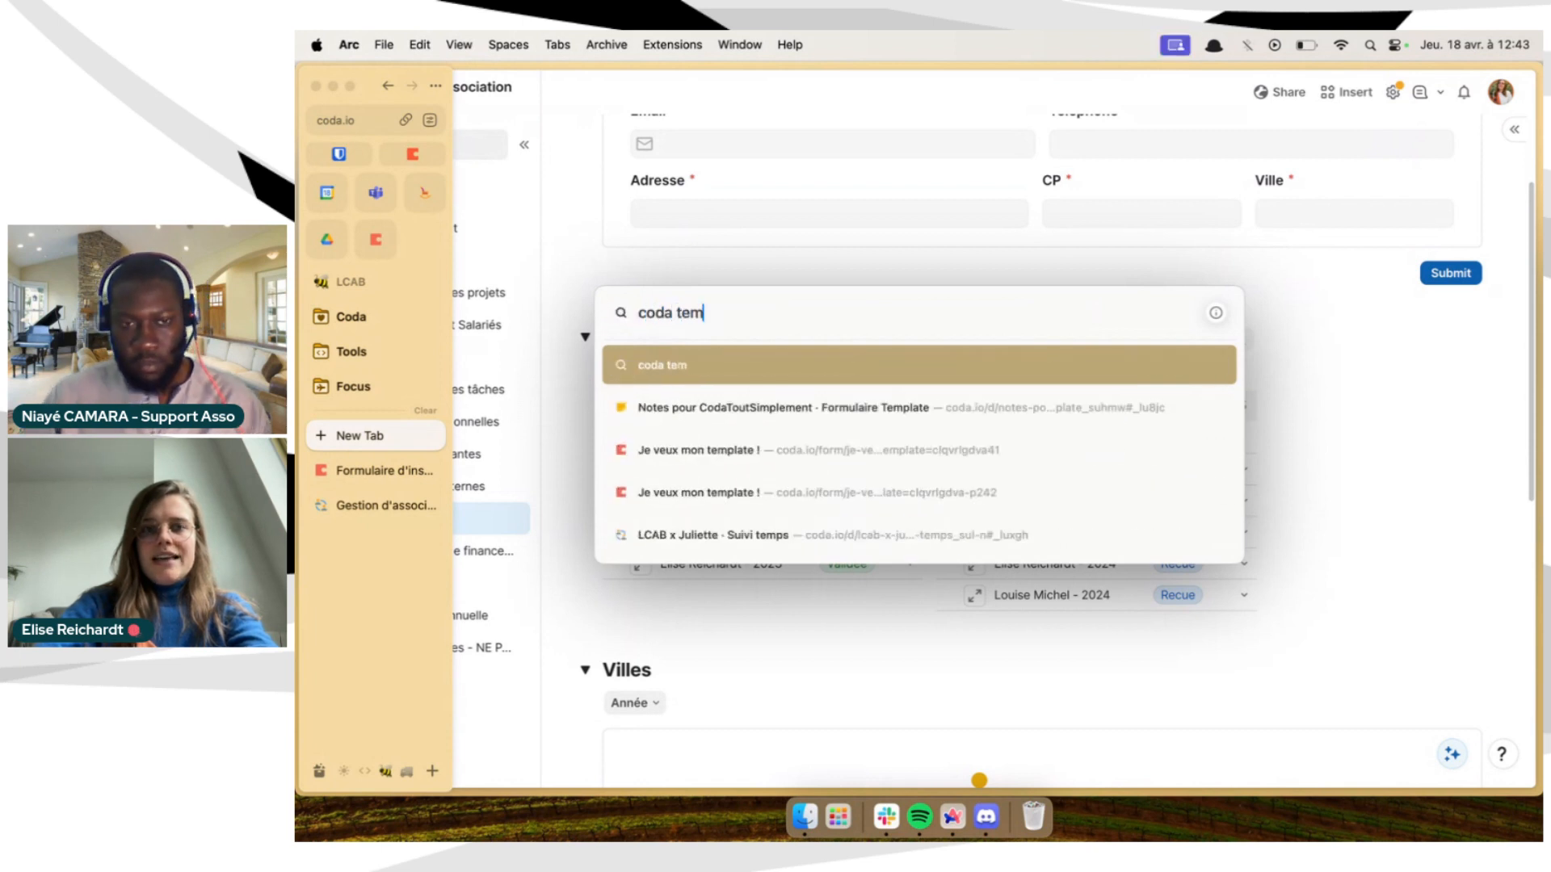
type("plate")
key("Return")
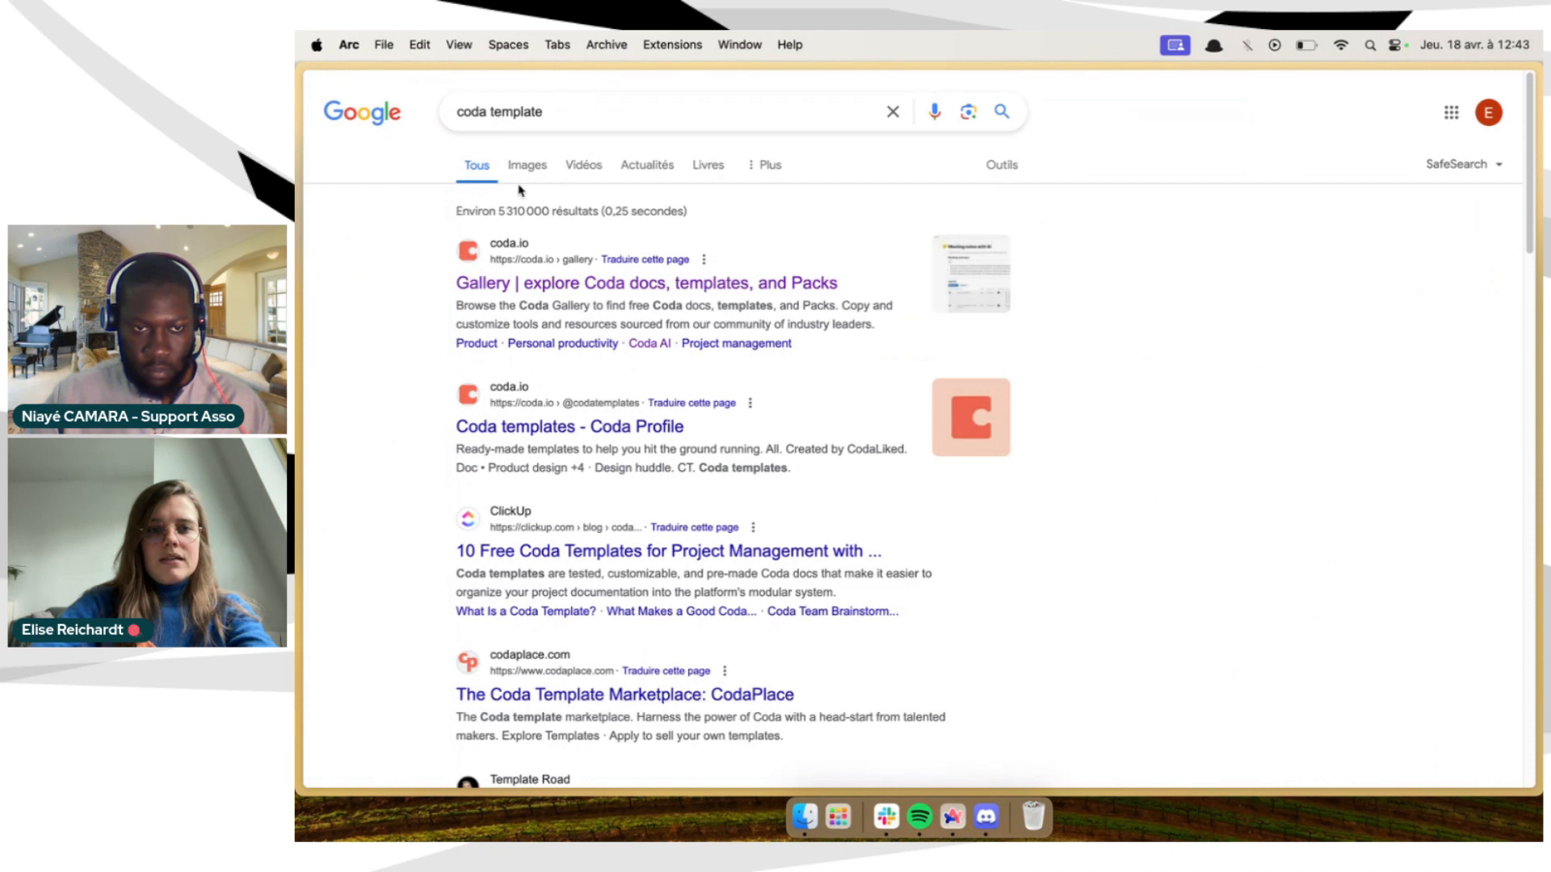
Replace the Google query with "templatecoda" and run the search again
triple_click(571, 112)
type("temp")
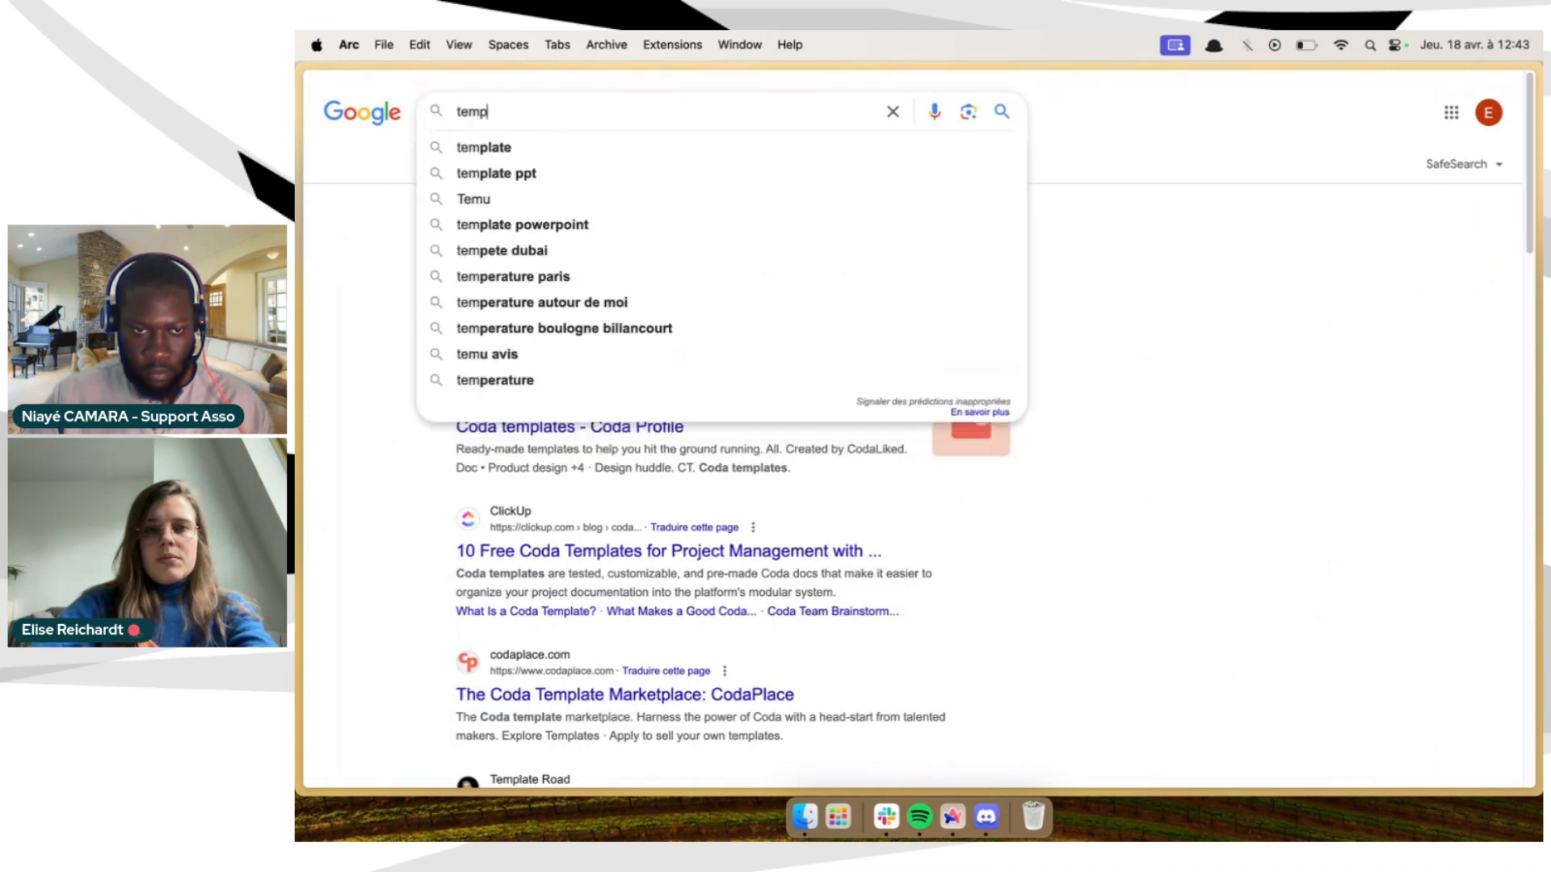
type("latecoda")
key("Return")
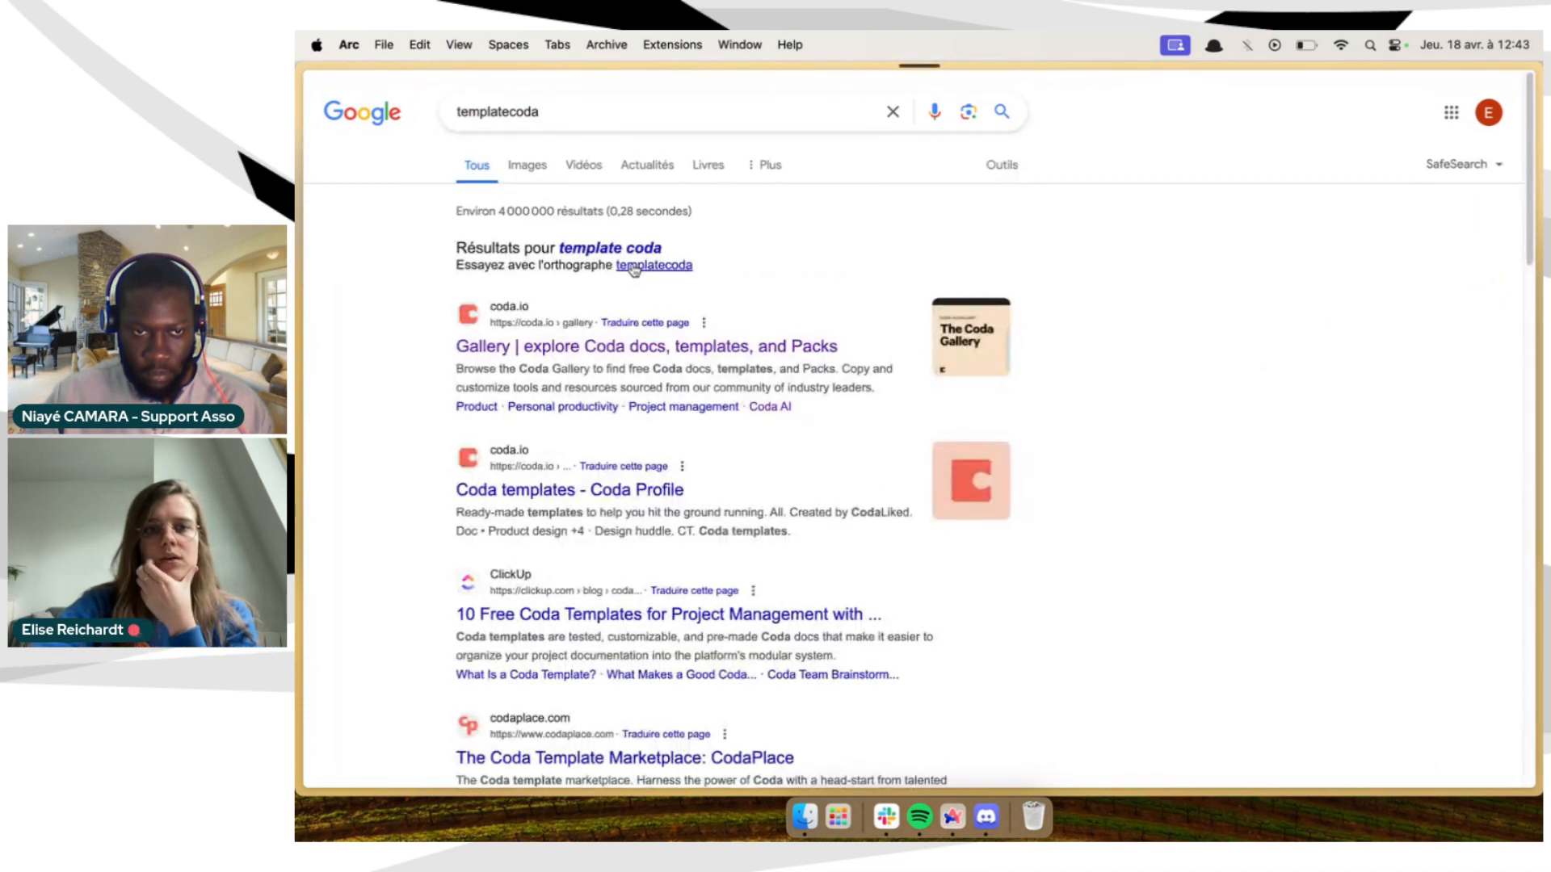
Look through the search results and open the "Coda templates - Coda Profile" result
scroll(525, 542, "down", 5)
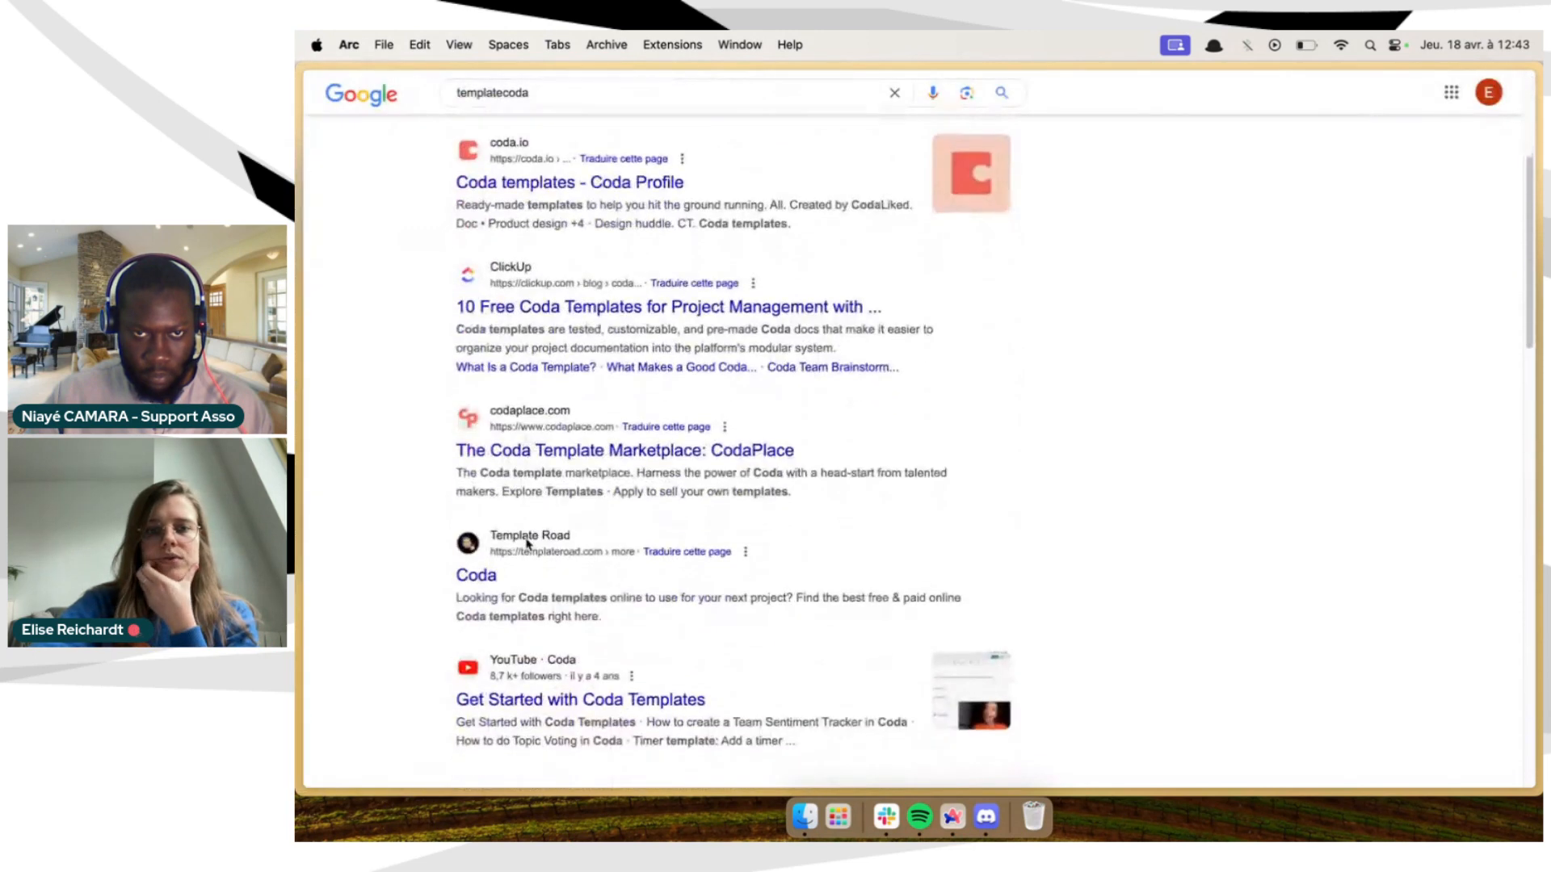
scroll(528, 545, "up", 5)
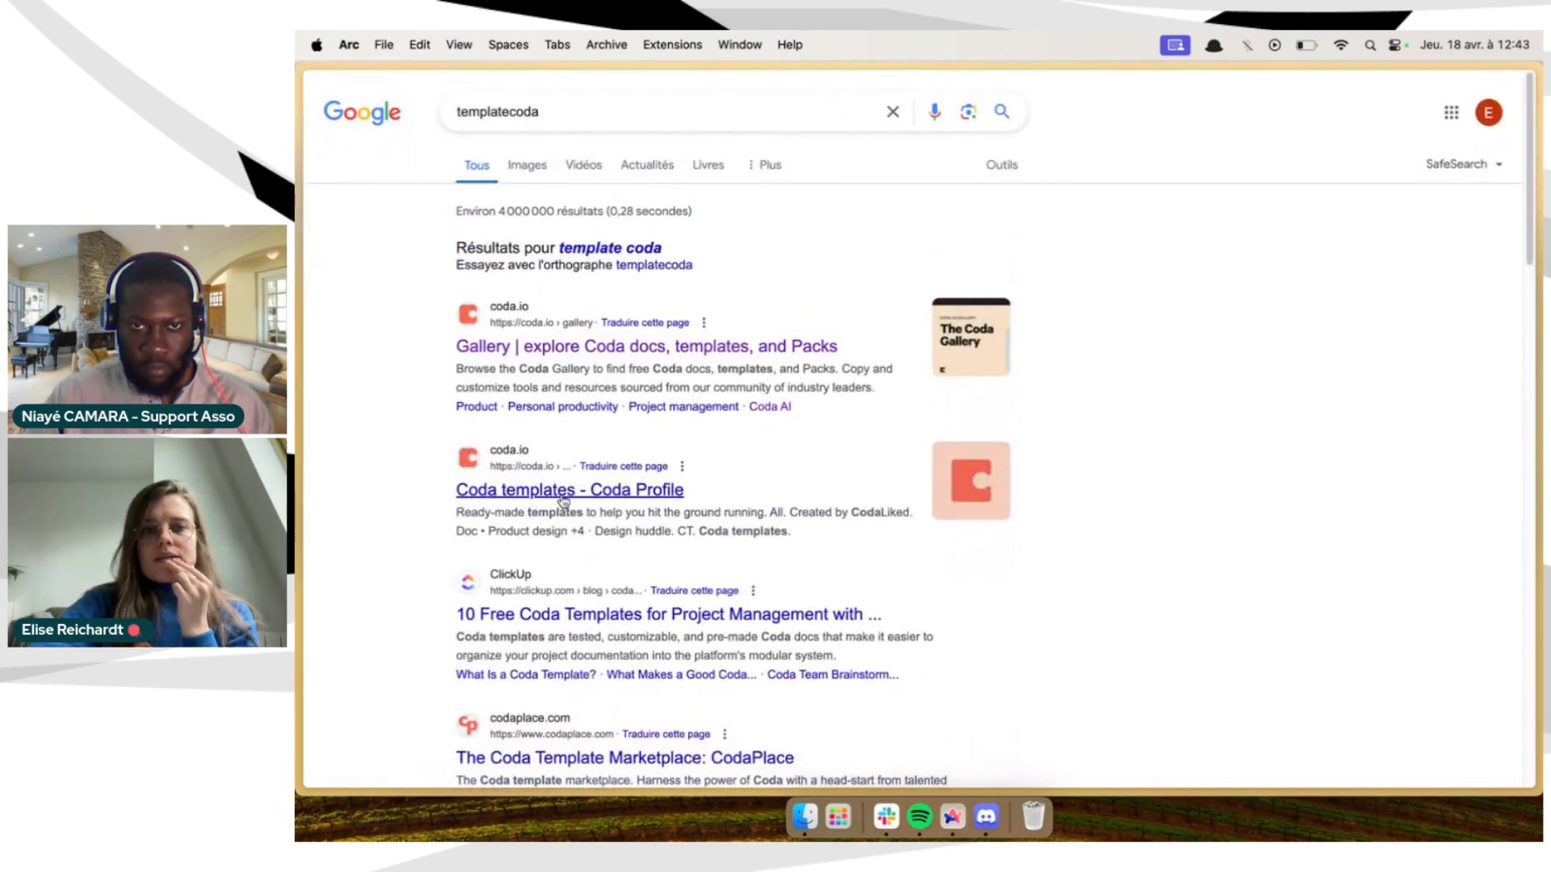
left_click(563, 494)
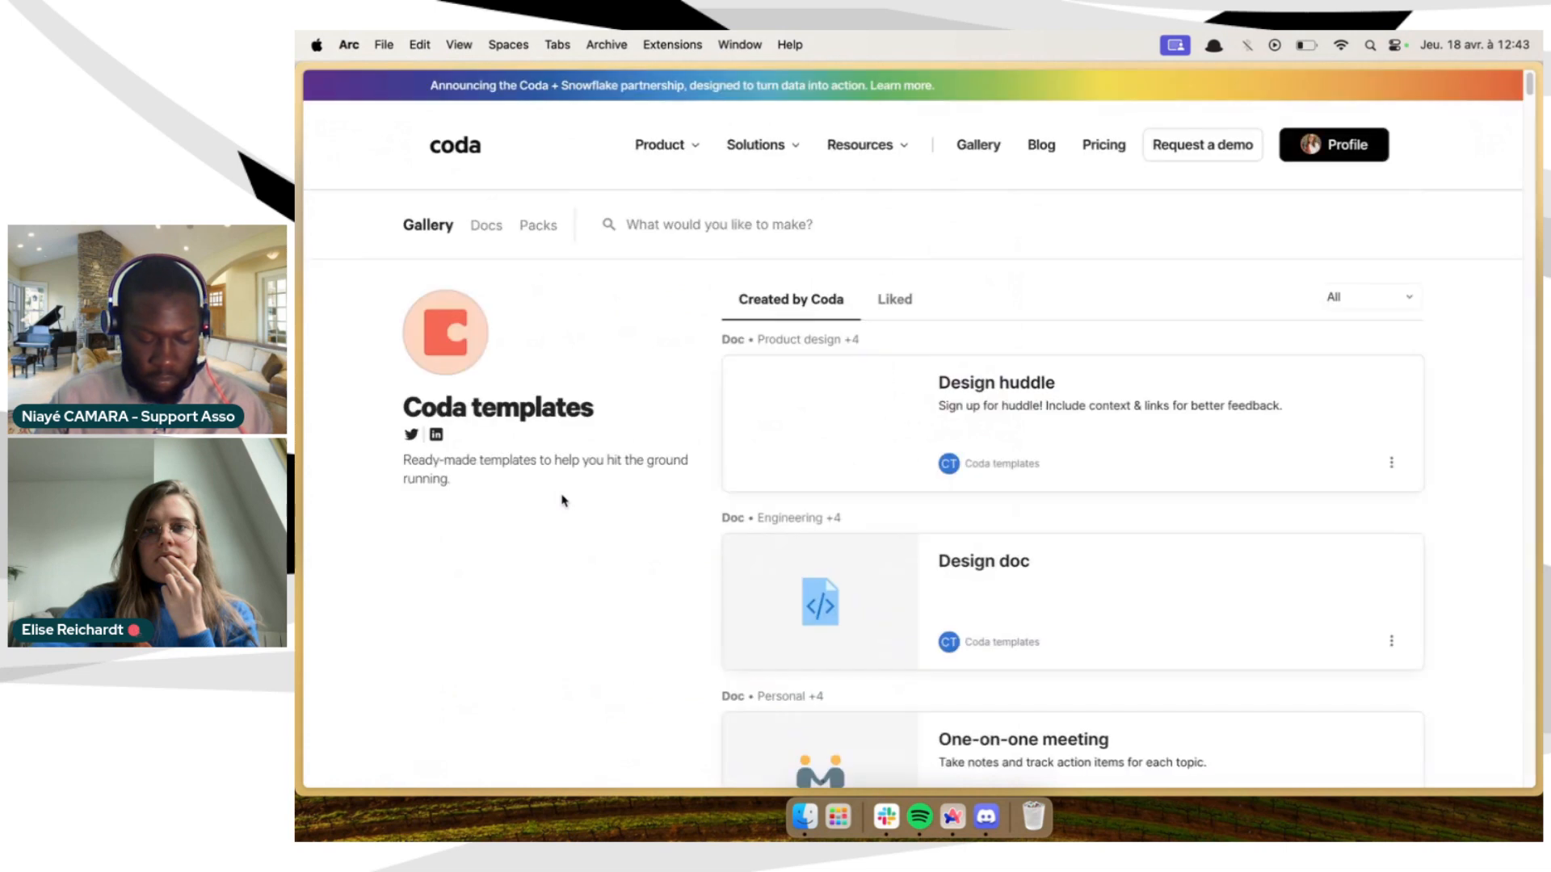
Open codatemplates.io in a new tab and close the tab with the Coda templates profile
mouse_move(300, 485)
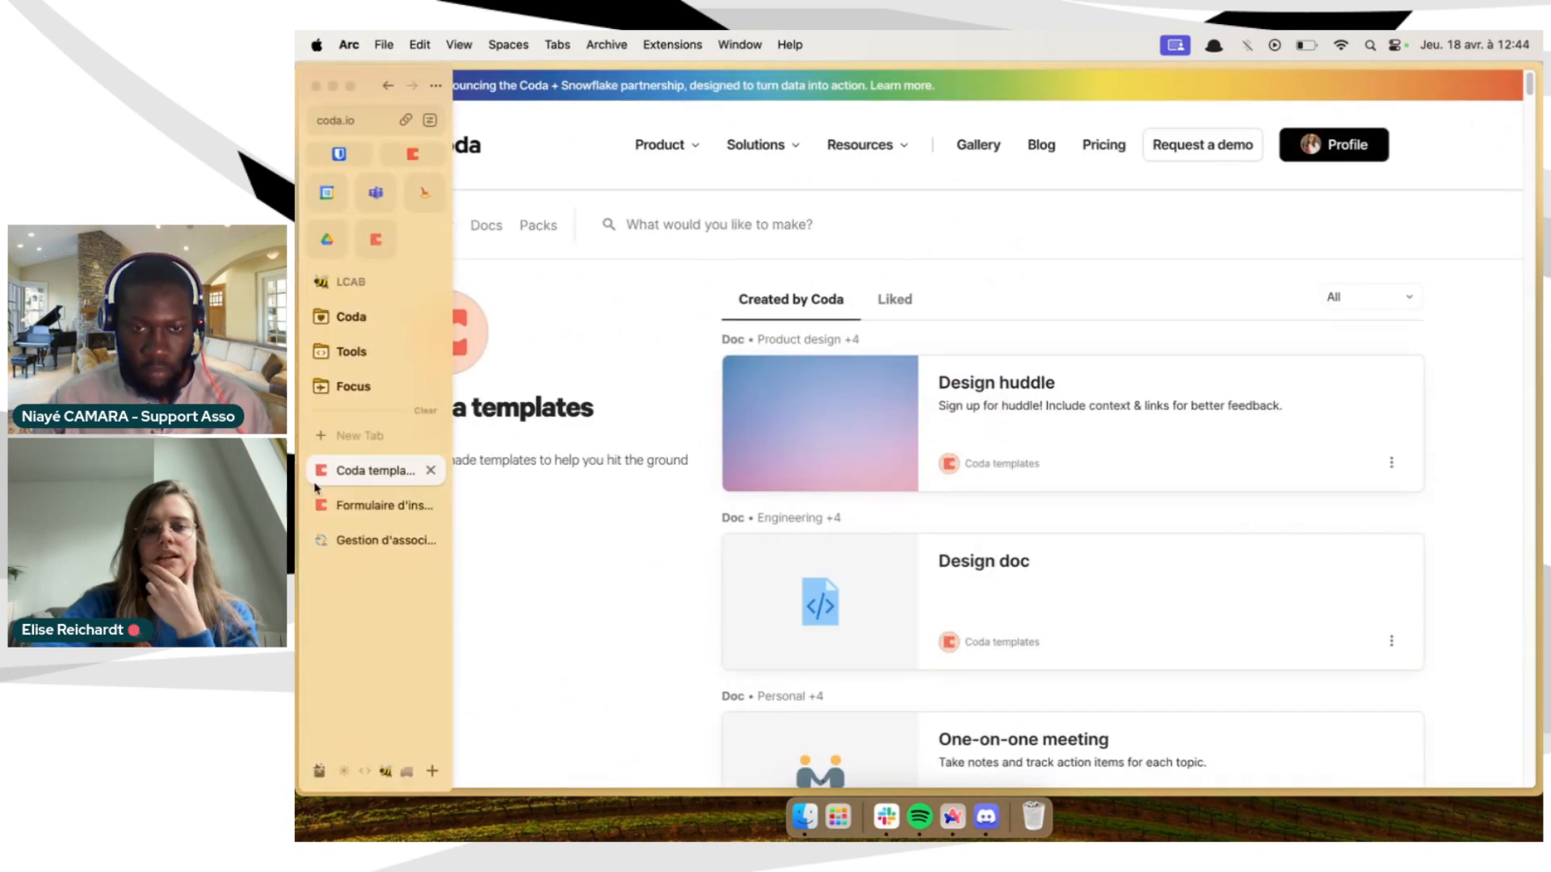
left_click(360, 432)
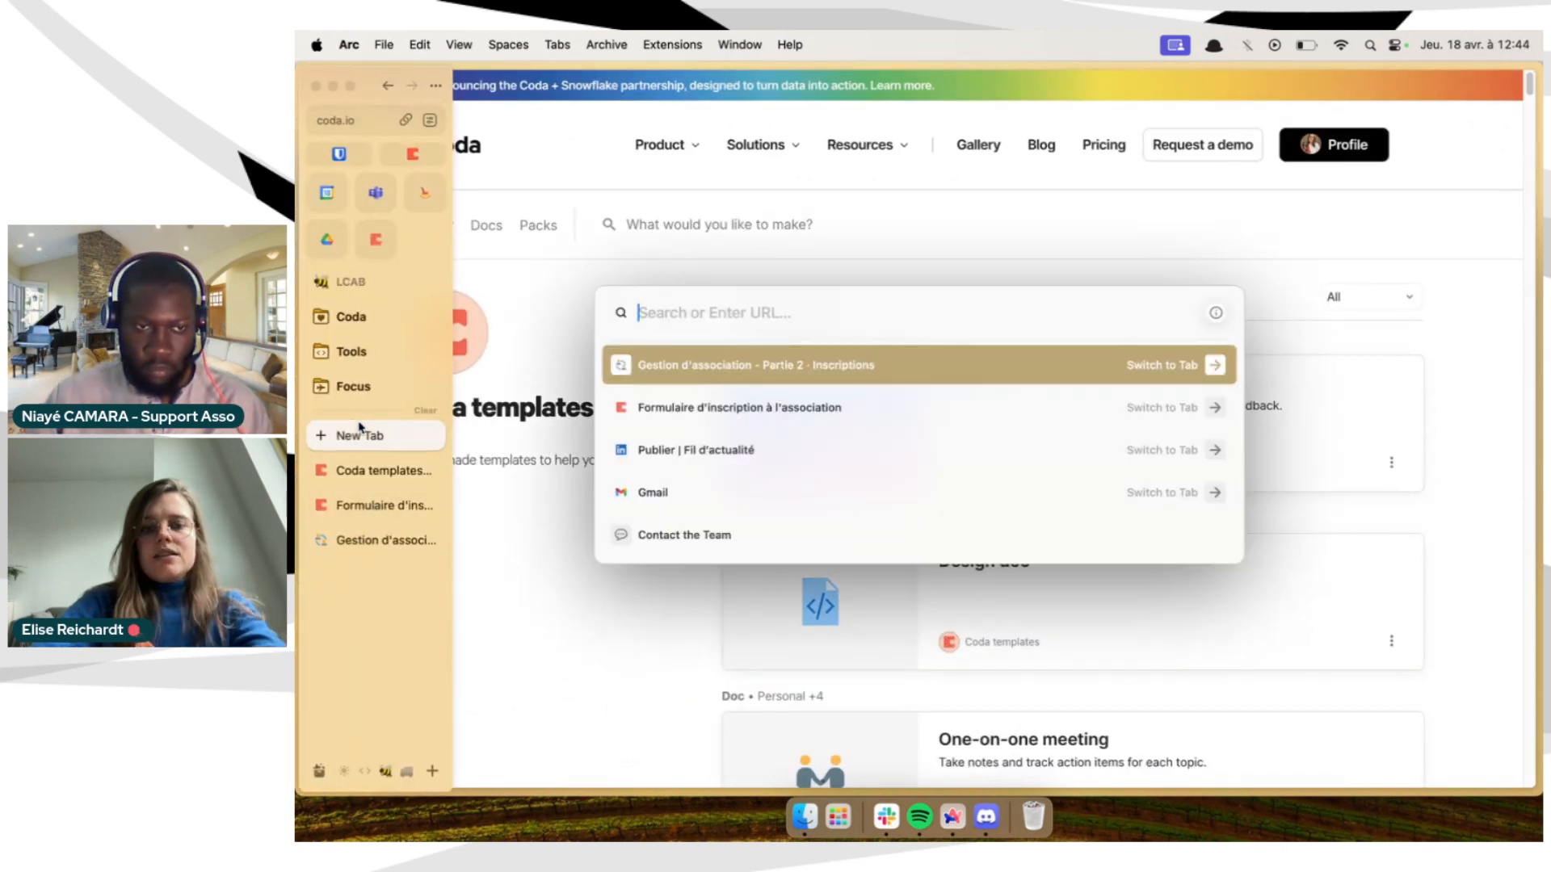
type("codatempl")
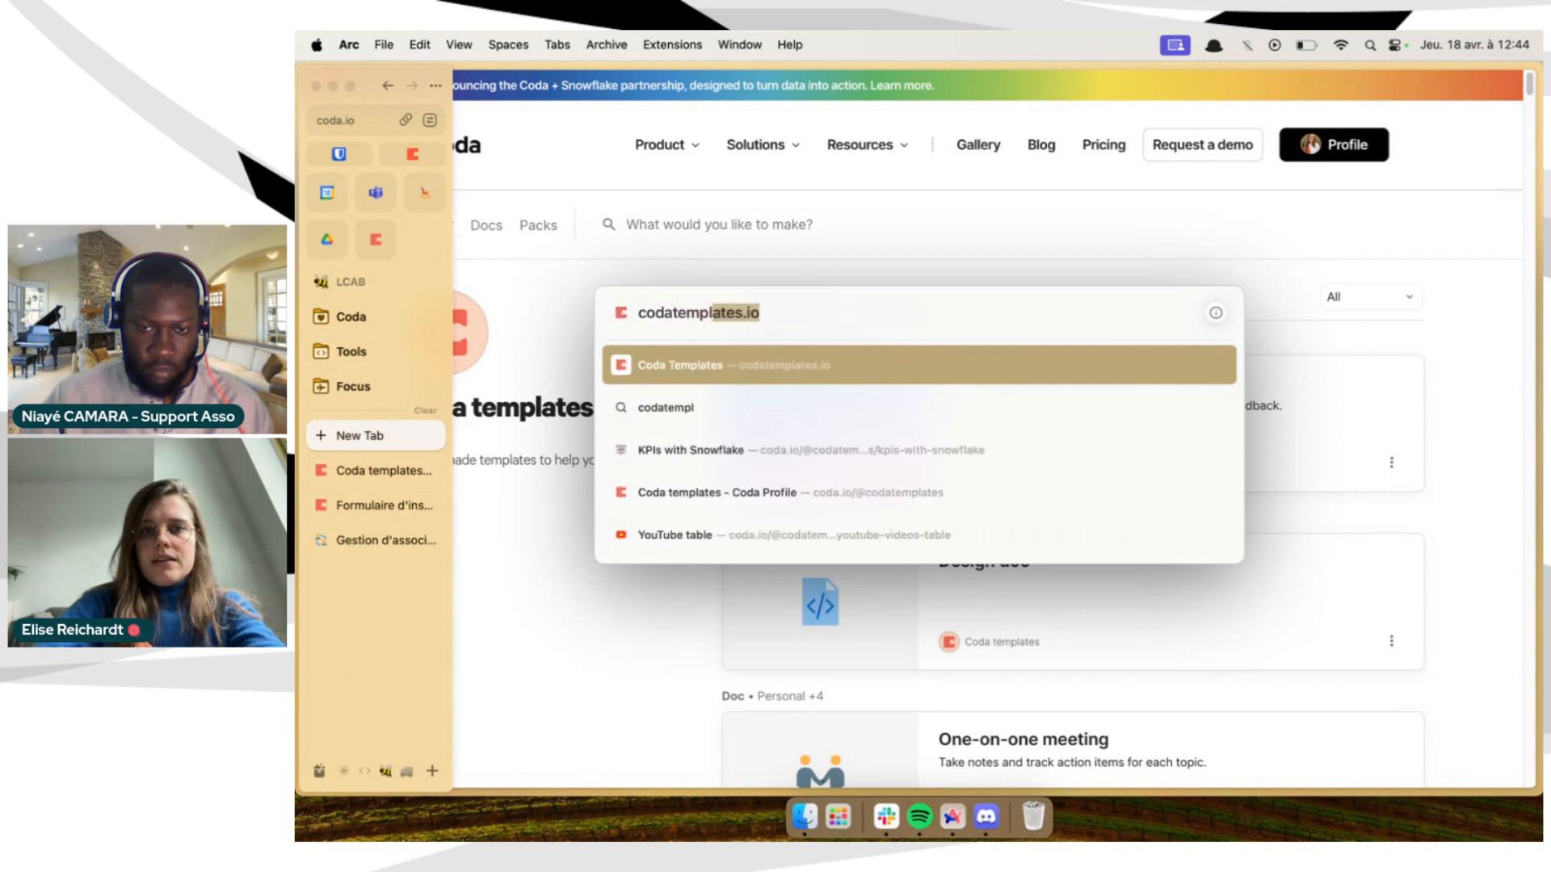
key("Return")
left_click(428, 509)
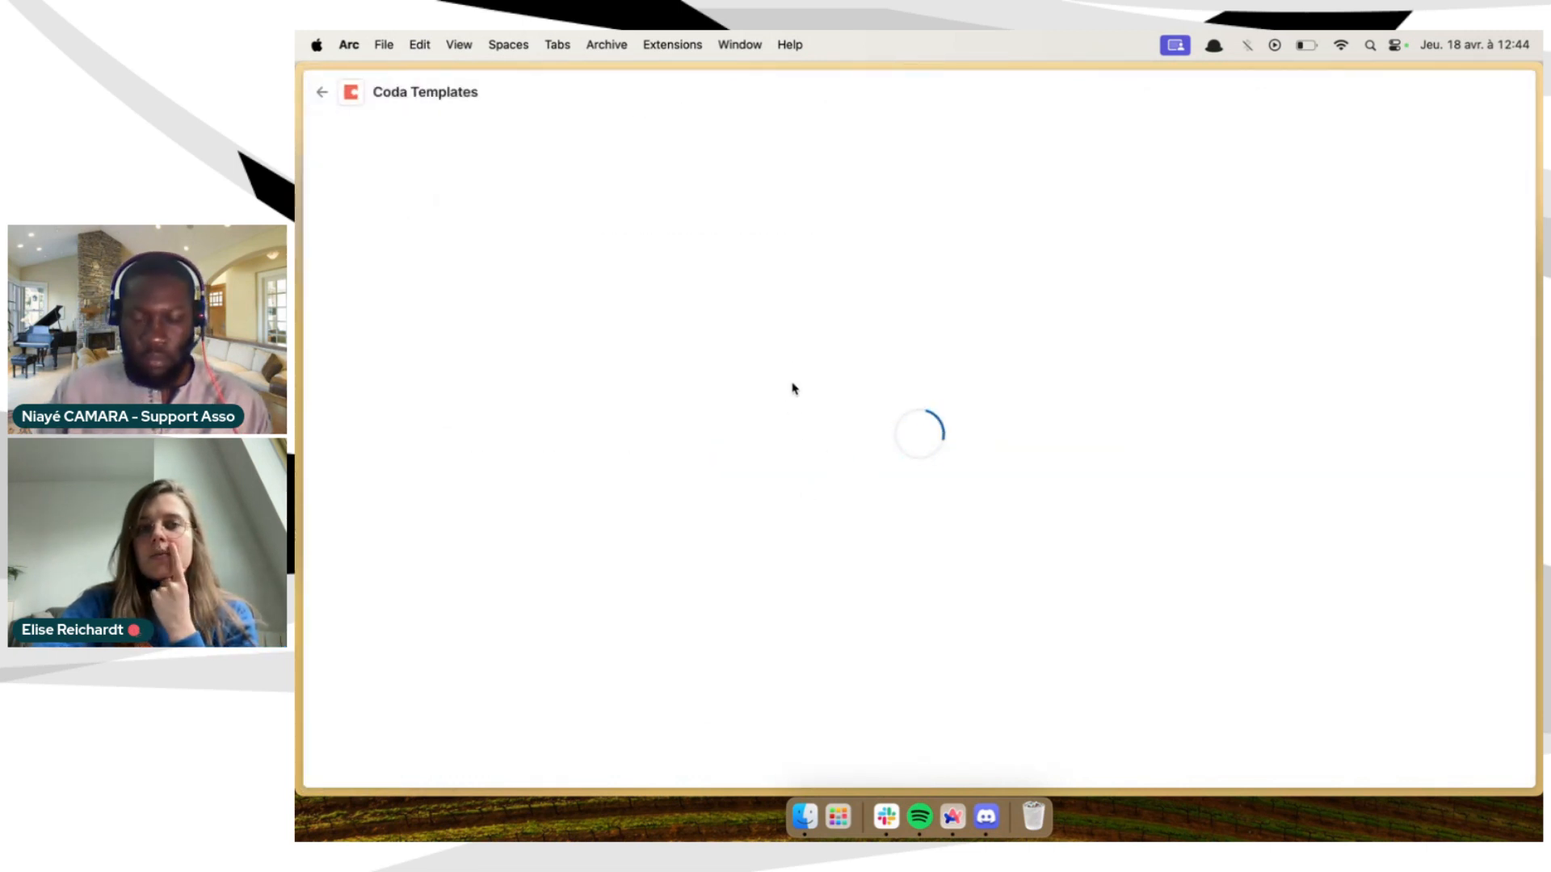
Browse the Coda Templates page from its header down to the paid and free template cards
scroll(791, 365, "down", 3)
scroll(791, 368, "down", 5)
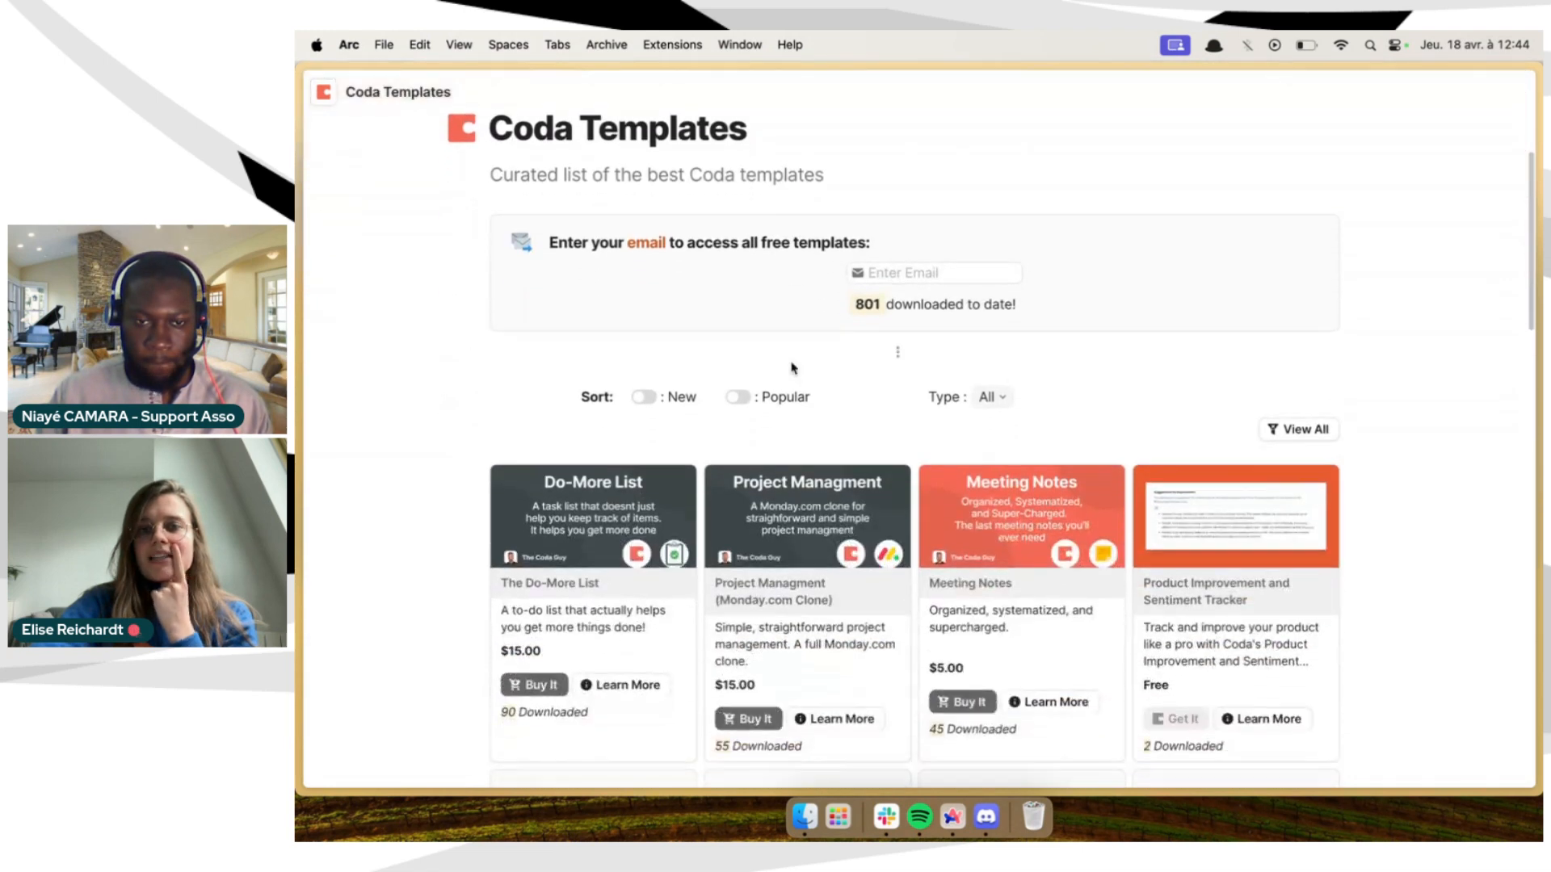
scroll(791, 367, "up", 3)
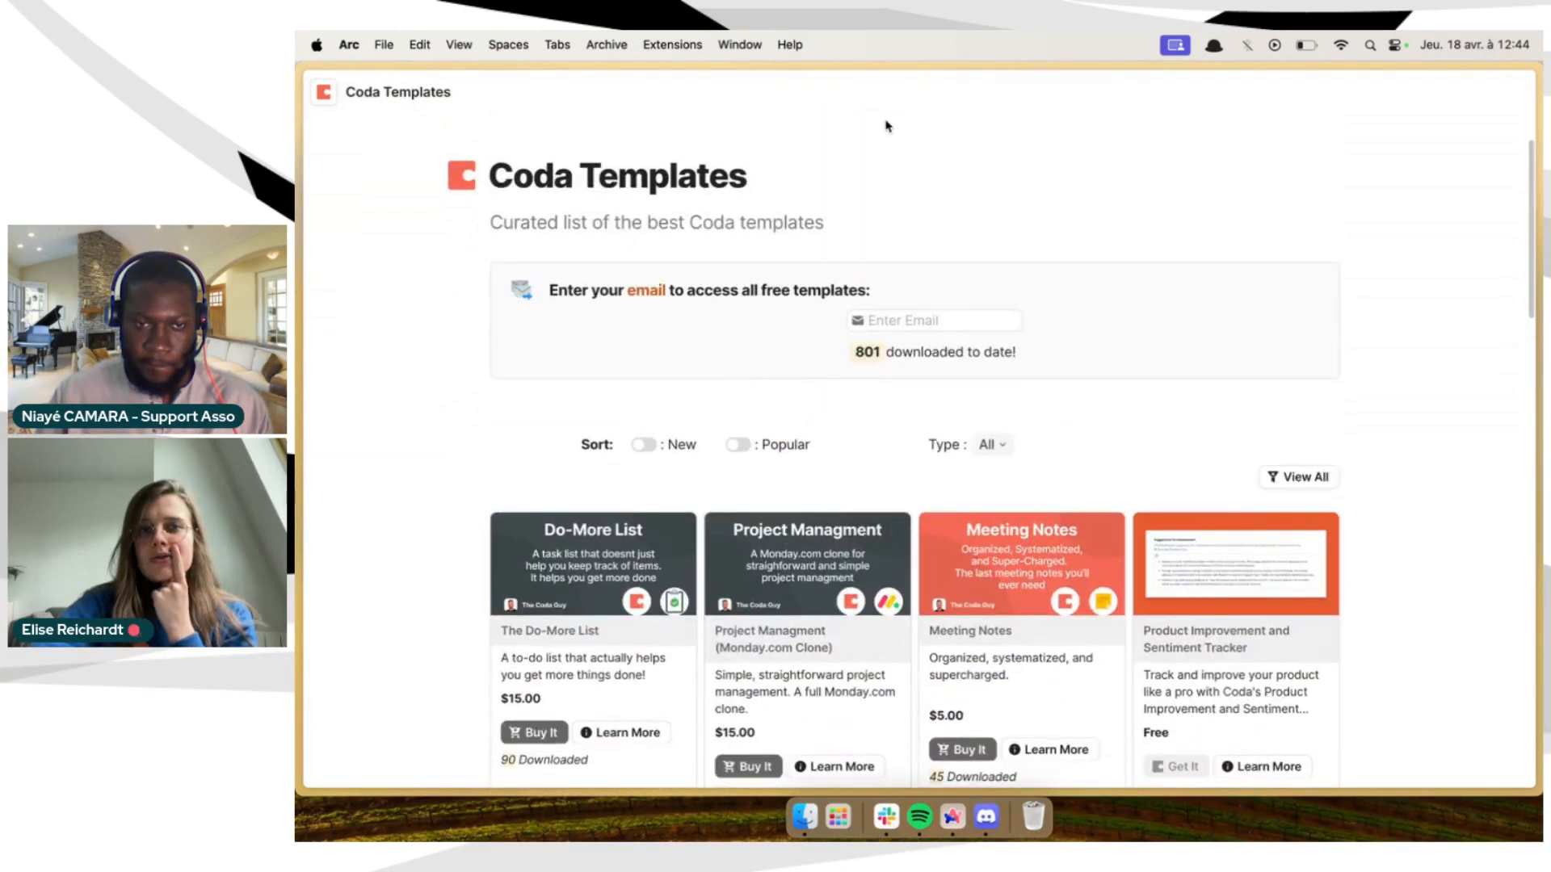
scroll(952, 284, "up", 2)
scroll(952, 284, "down", 4)
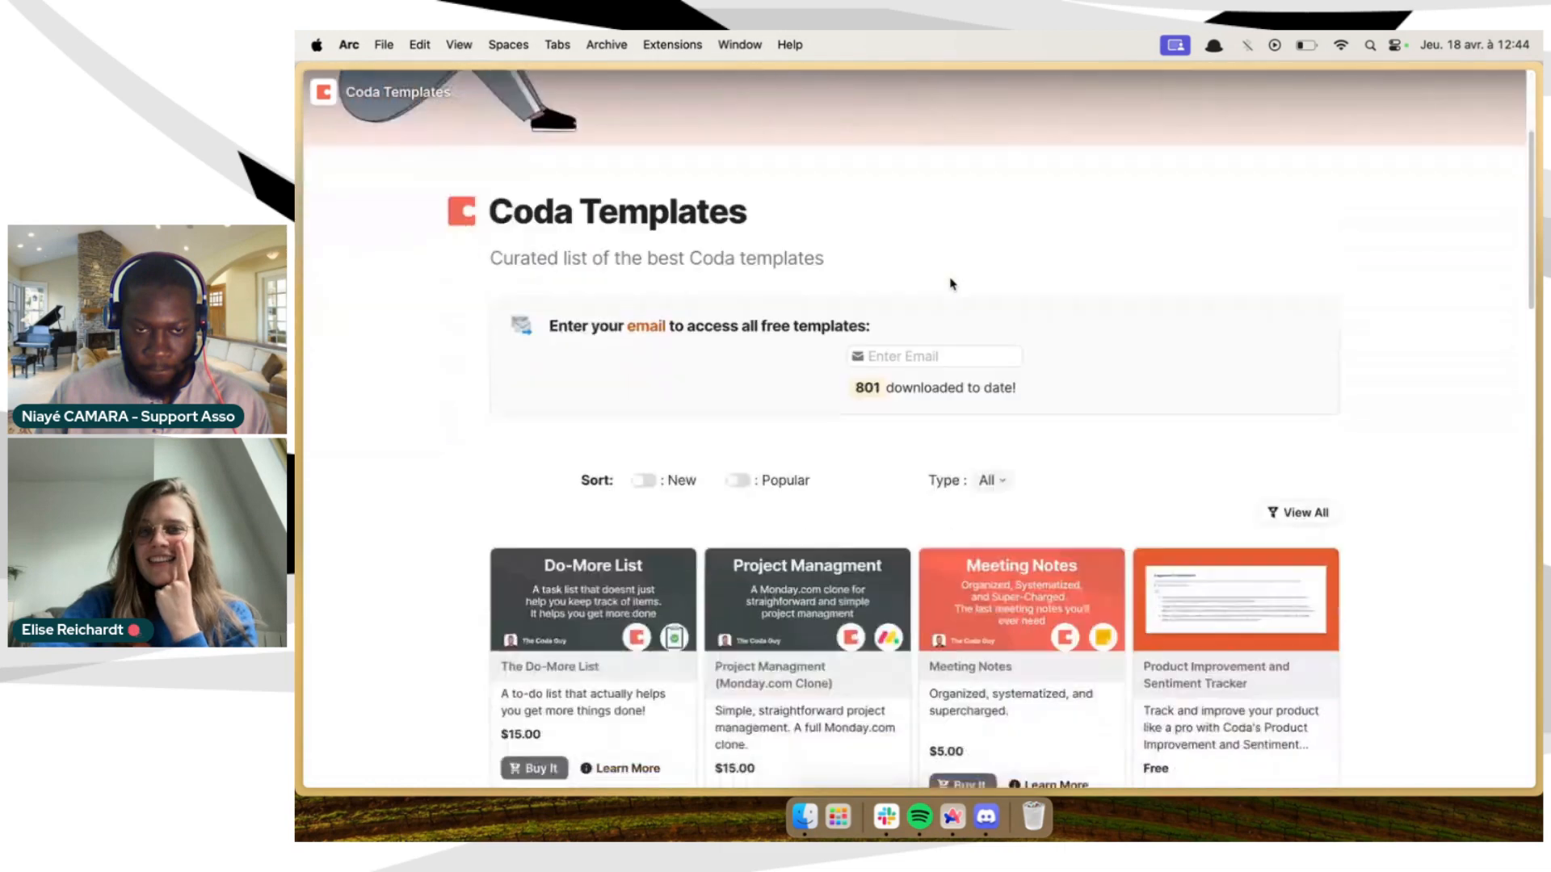
left_click(937, 263)
scroll(585, 403, "down", 3)
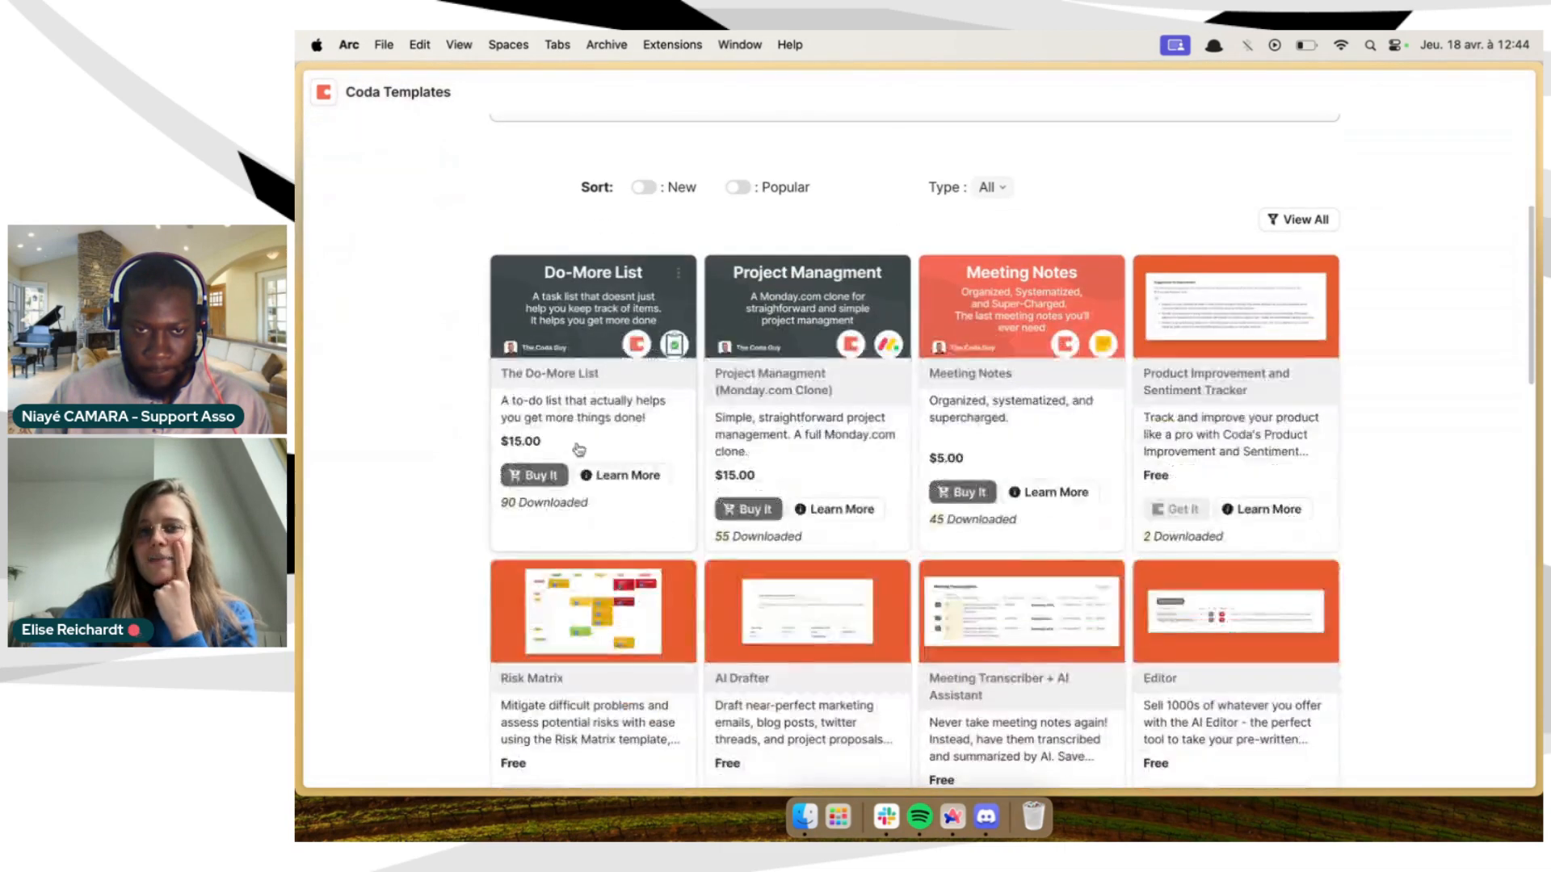
Open the purchase page of The Do-More List template, view it, and close its tab
left_click(541, 476)
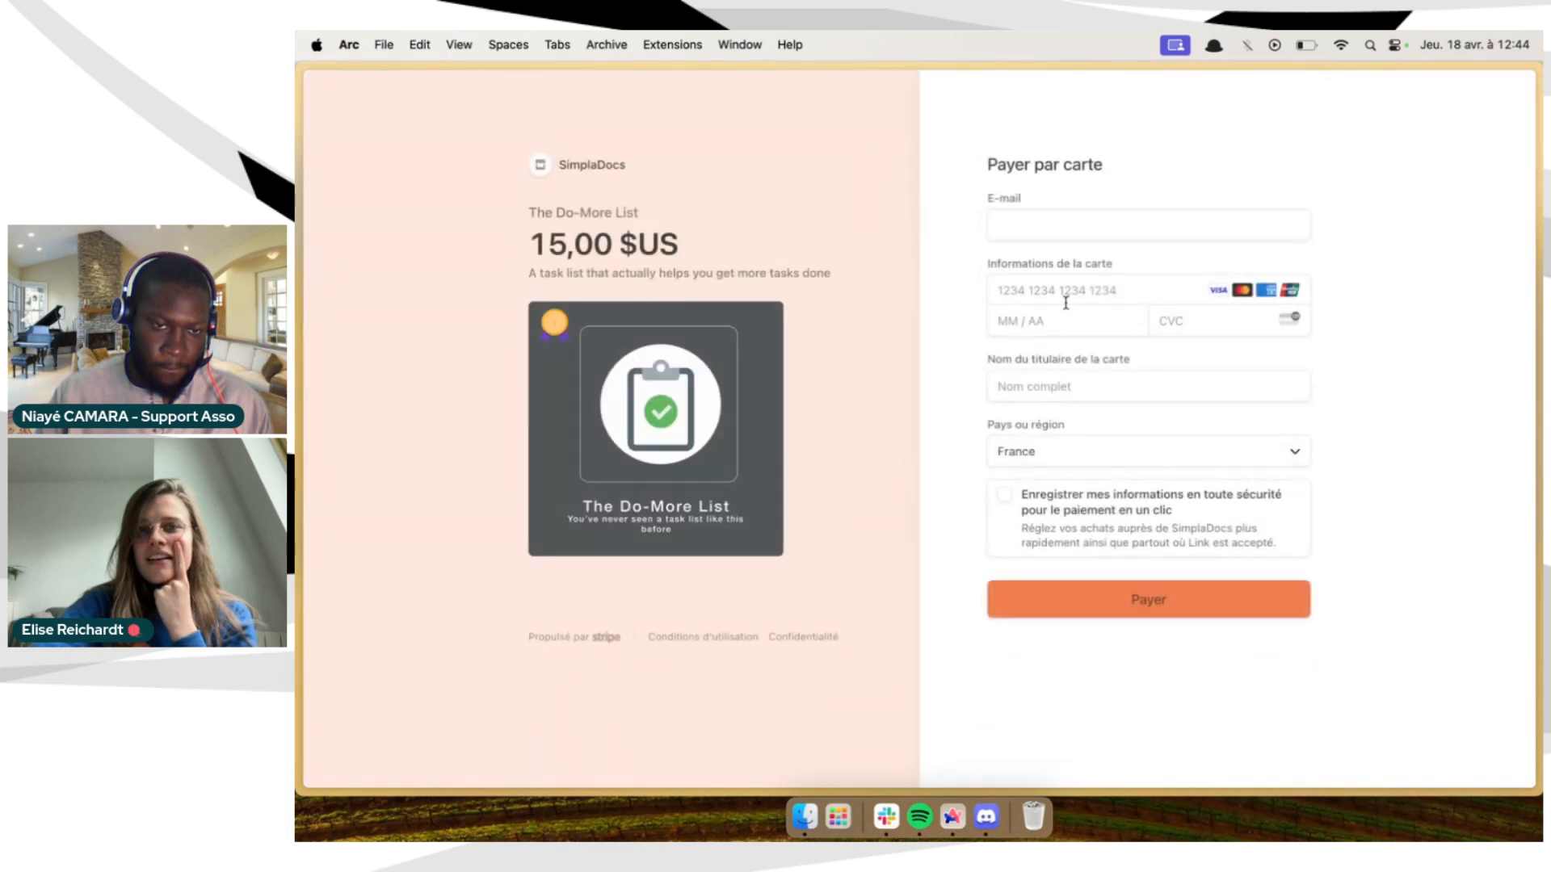
mouse_move(297, 473)
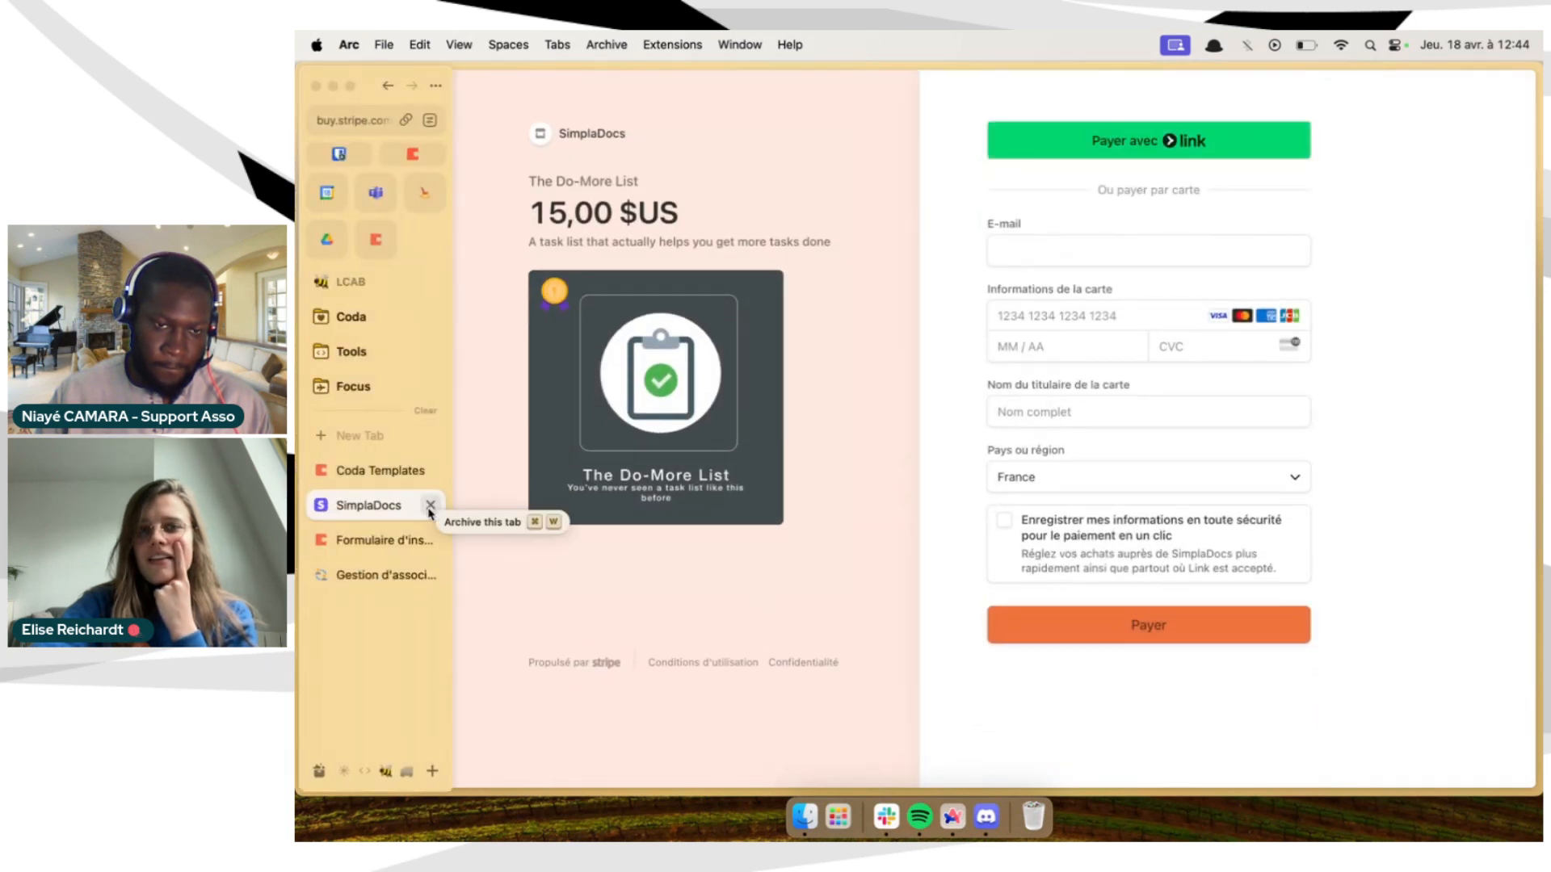
left_click(430, 505)
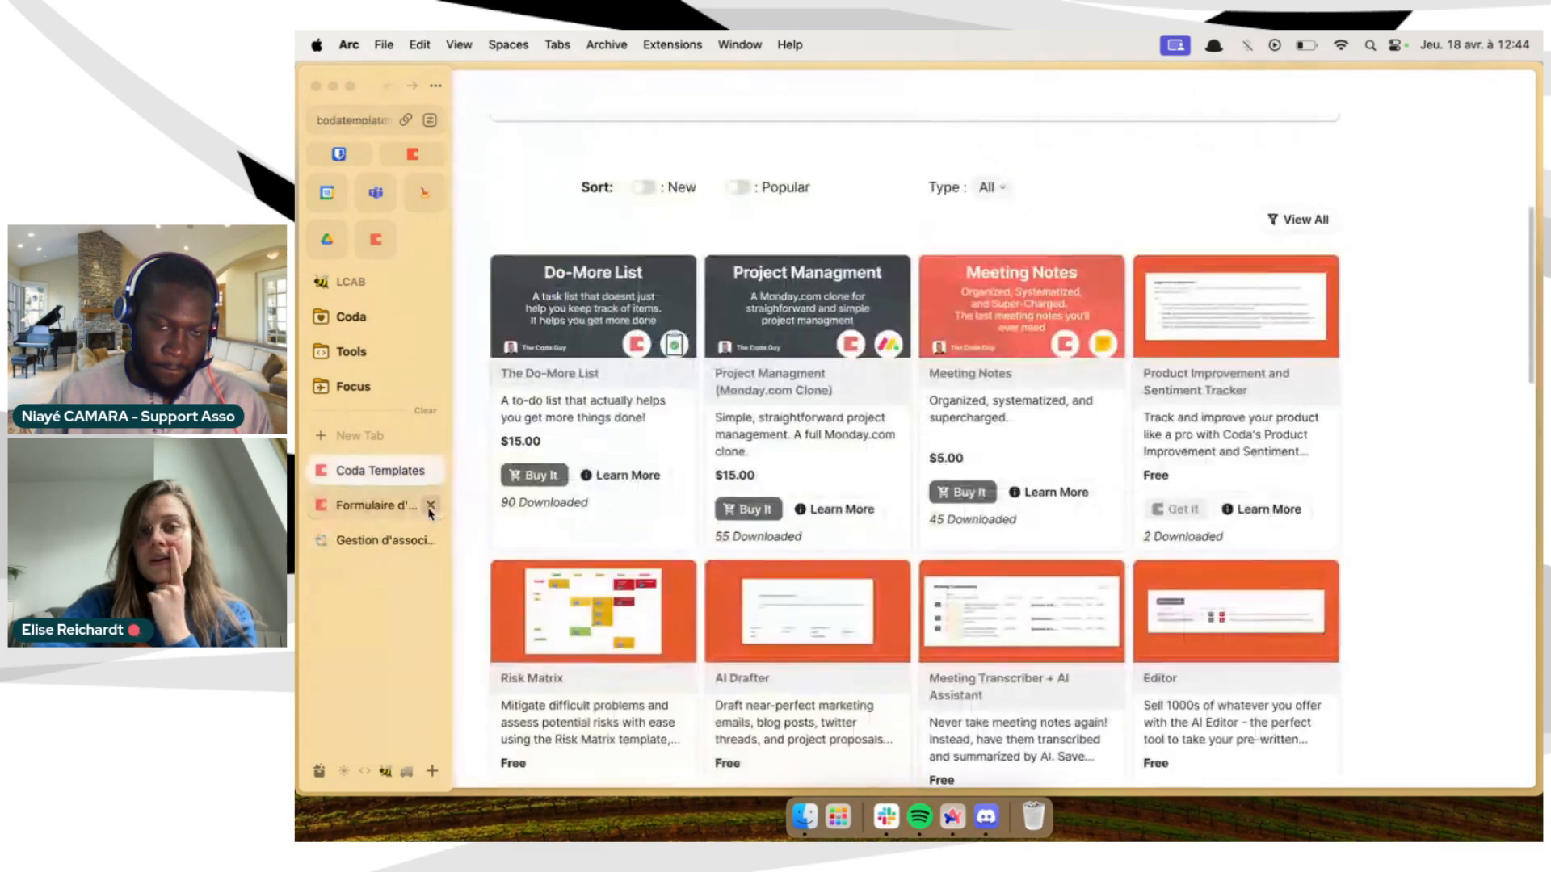
Look over the template cards again and return to the heading of the Coda Templates page
scroll(753, 440, "down", 5)
scroll(754, 440, "up", 7)
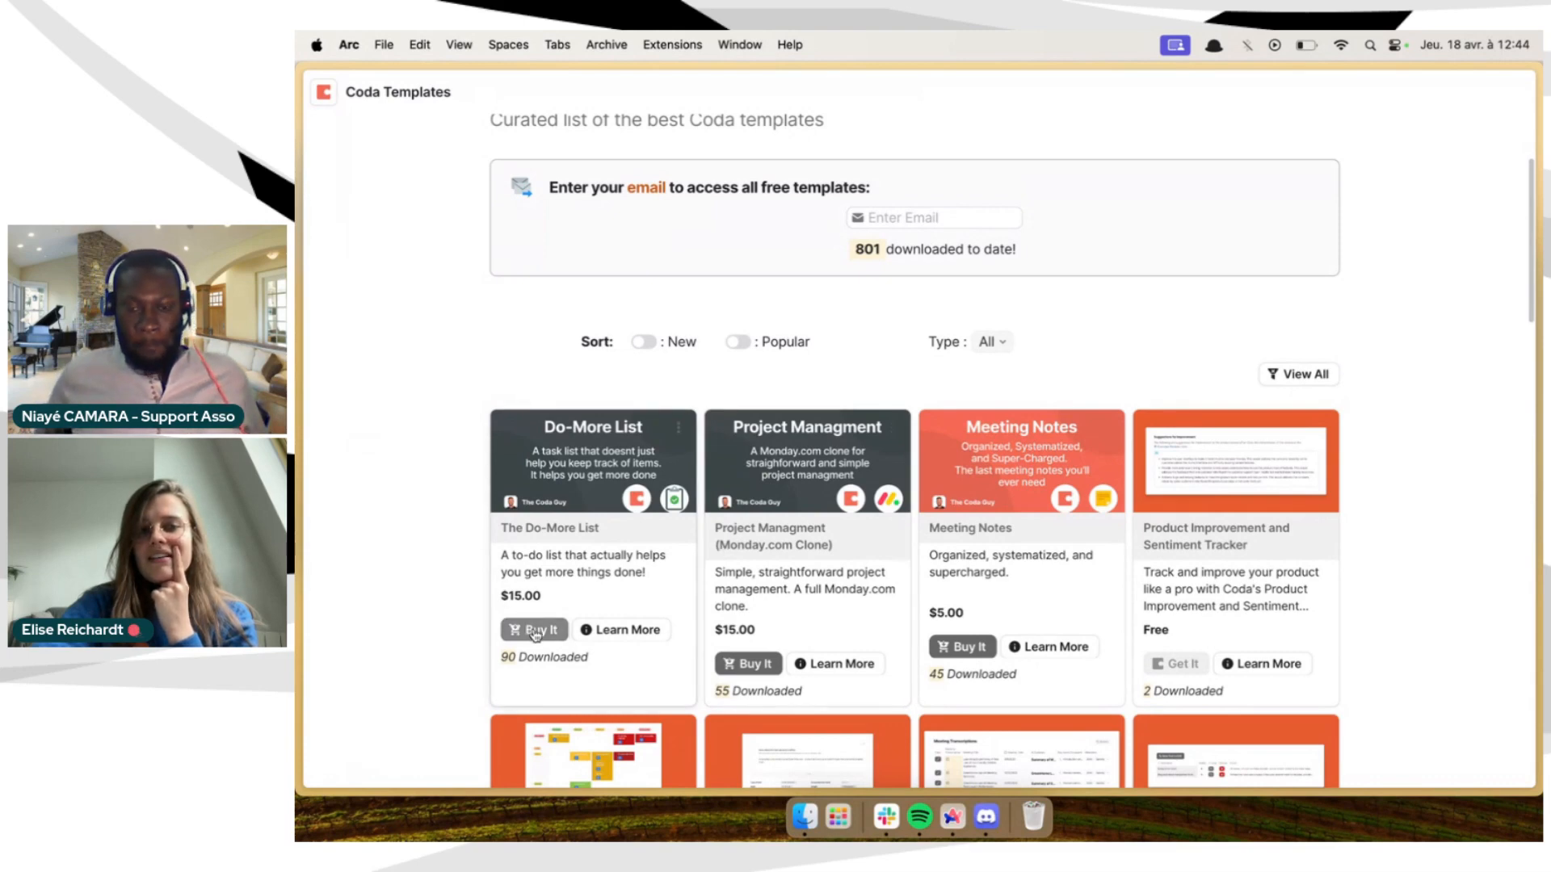
scroll(571, 430, "up", 5)
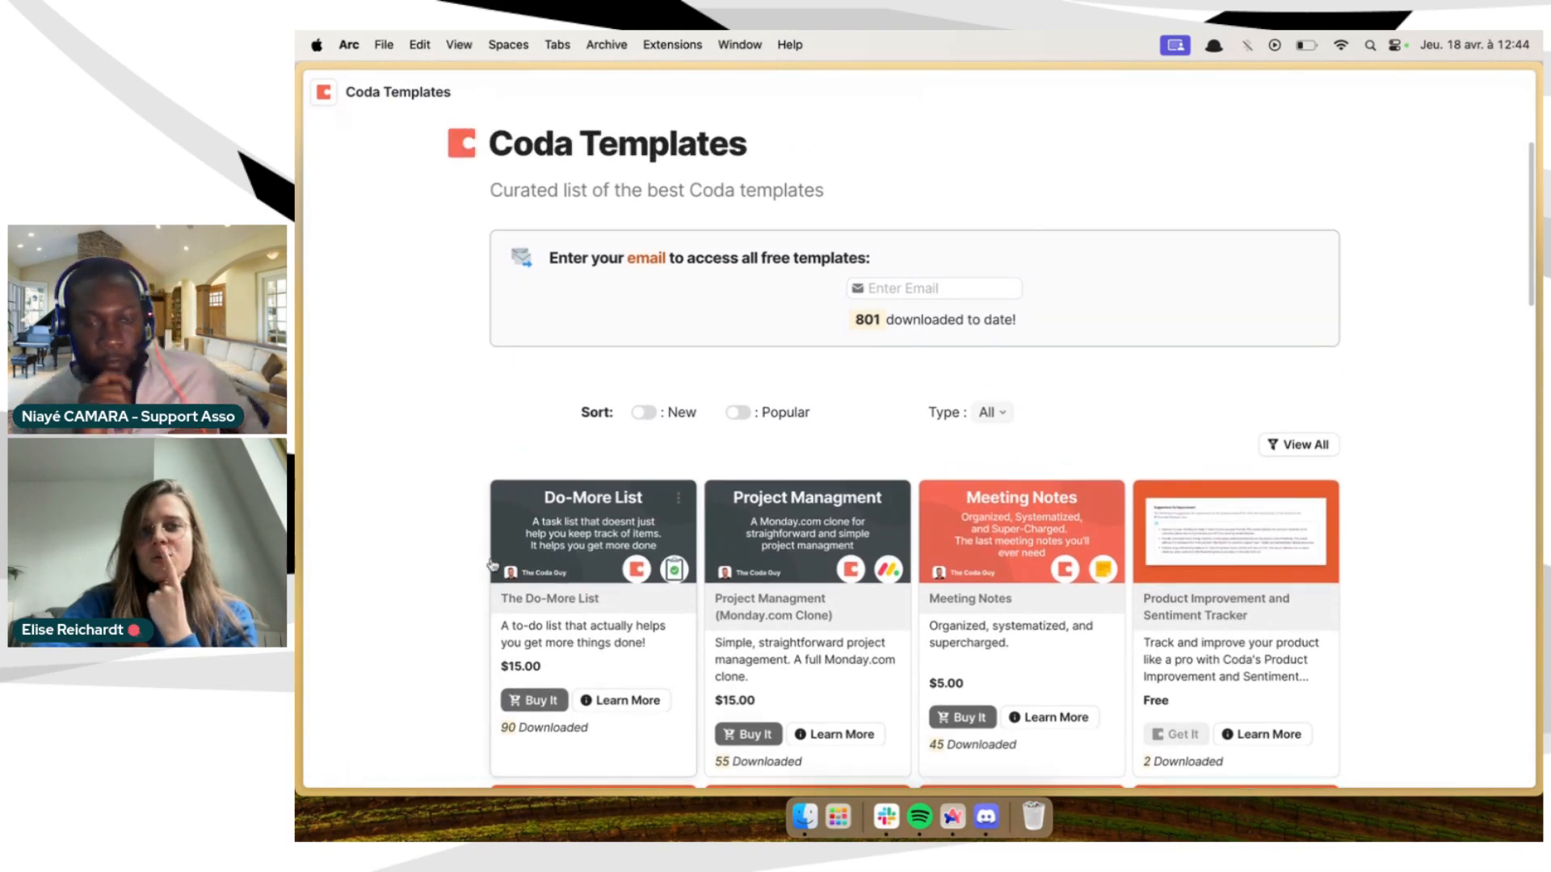
scroll(660, 349, "down", 5)
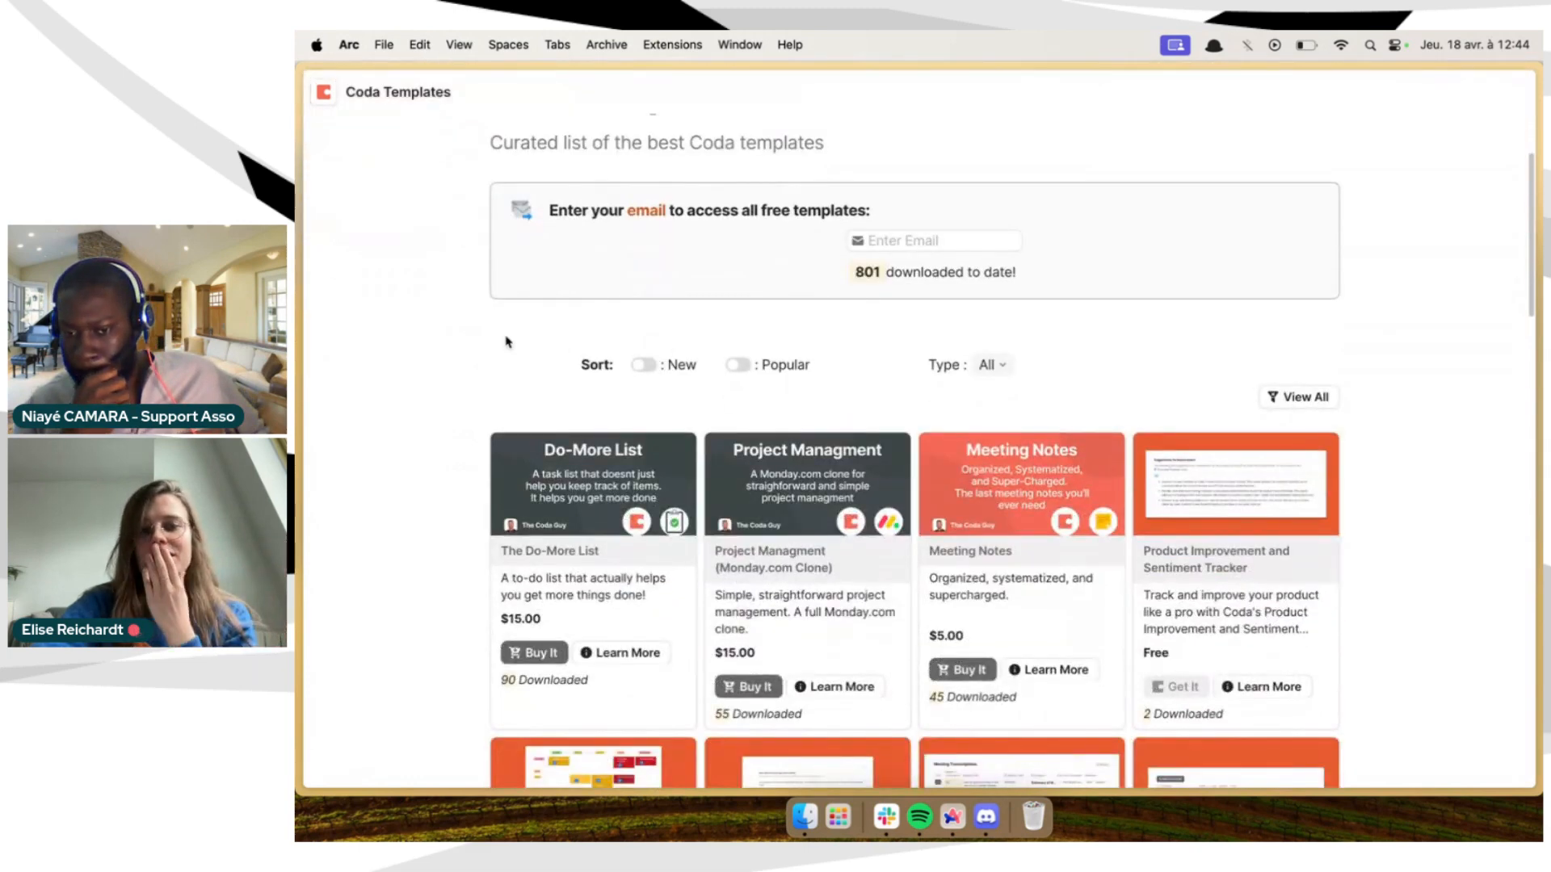
scroll(507, 341, "up", 2)
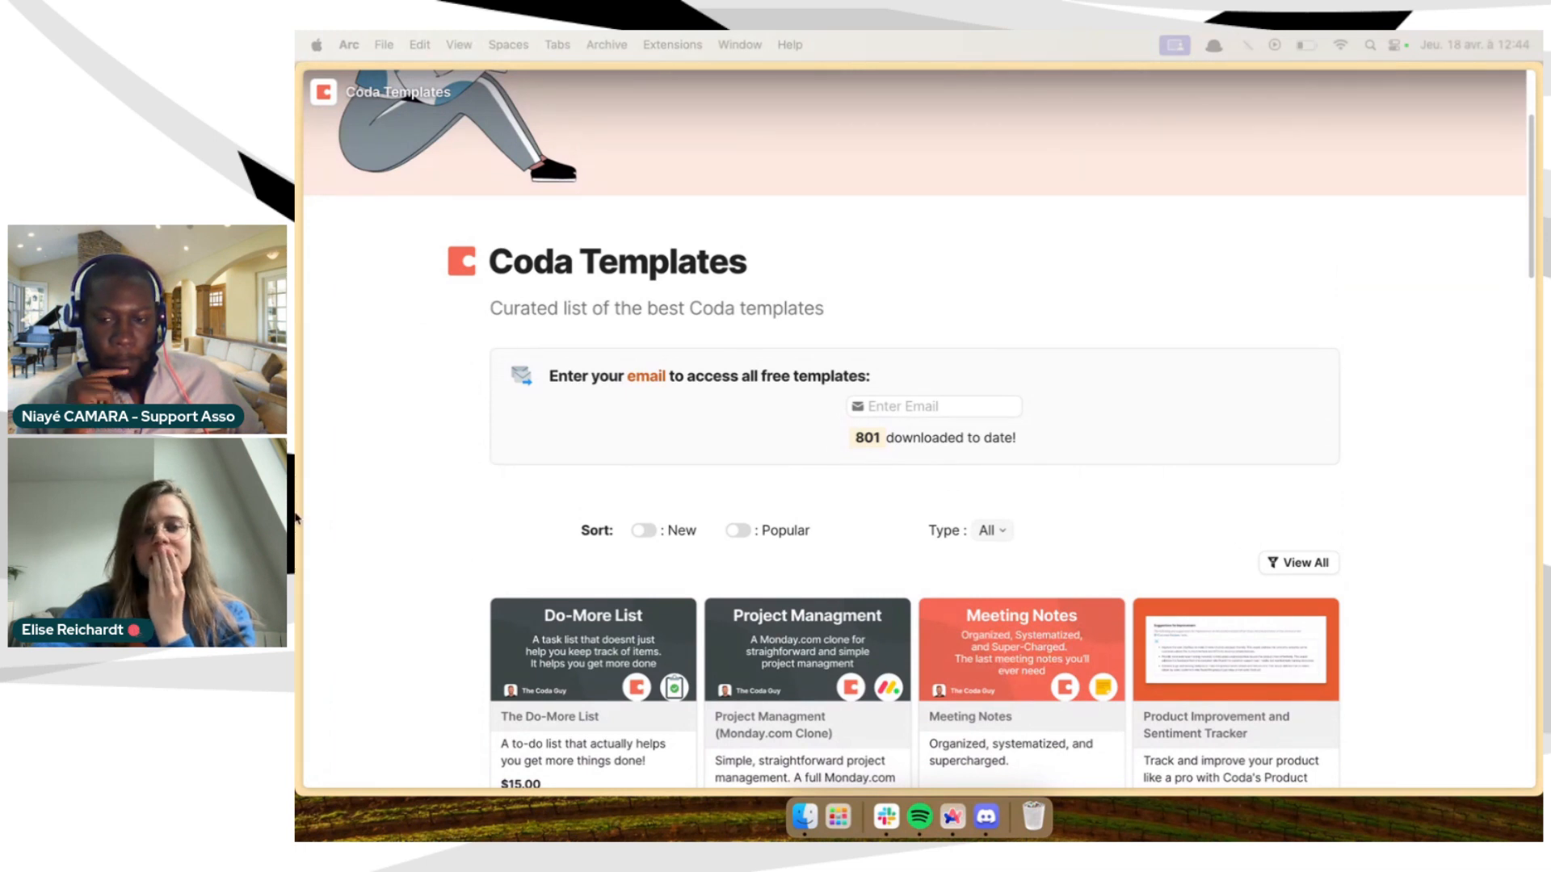
Return to the Gestion d'association document and examine Inscriptions reçues and the Villes word cloud on the Inscriptions page
mouse_move(299, 517)
left_click(376, 539)
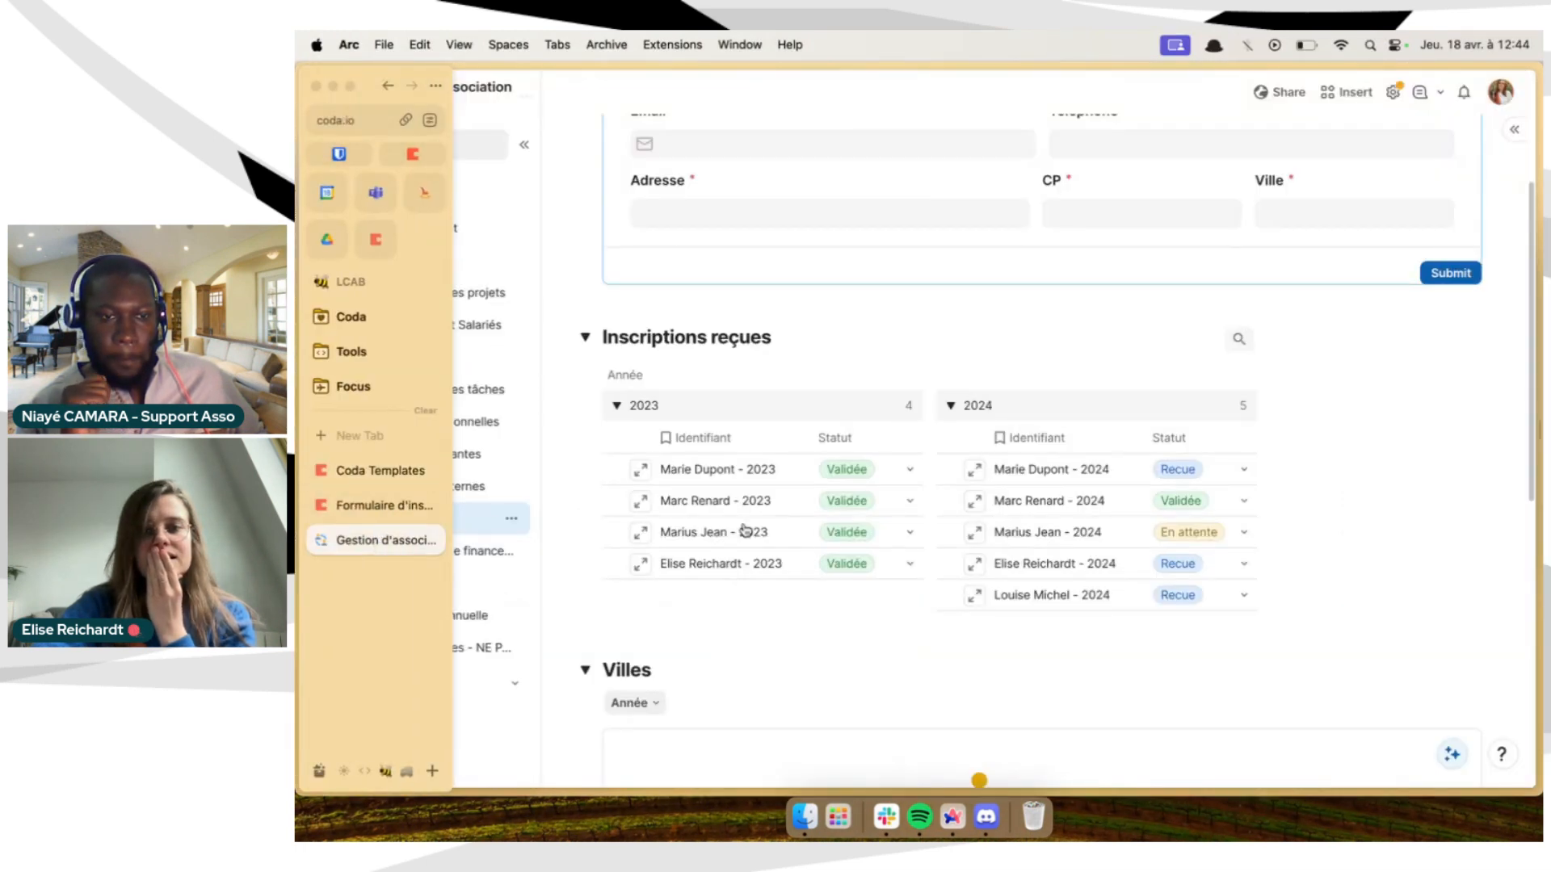
scroll(1267, 406, "down", 5)
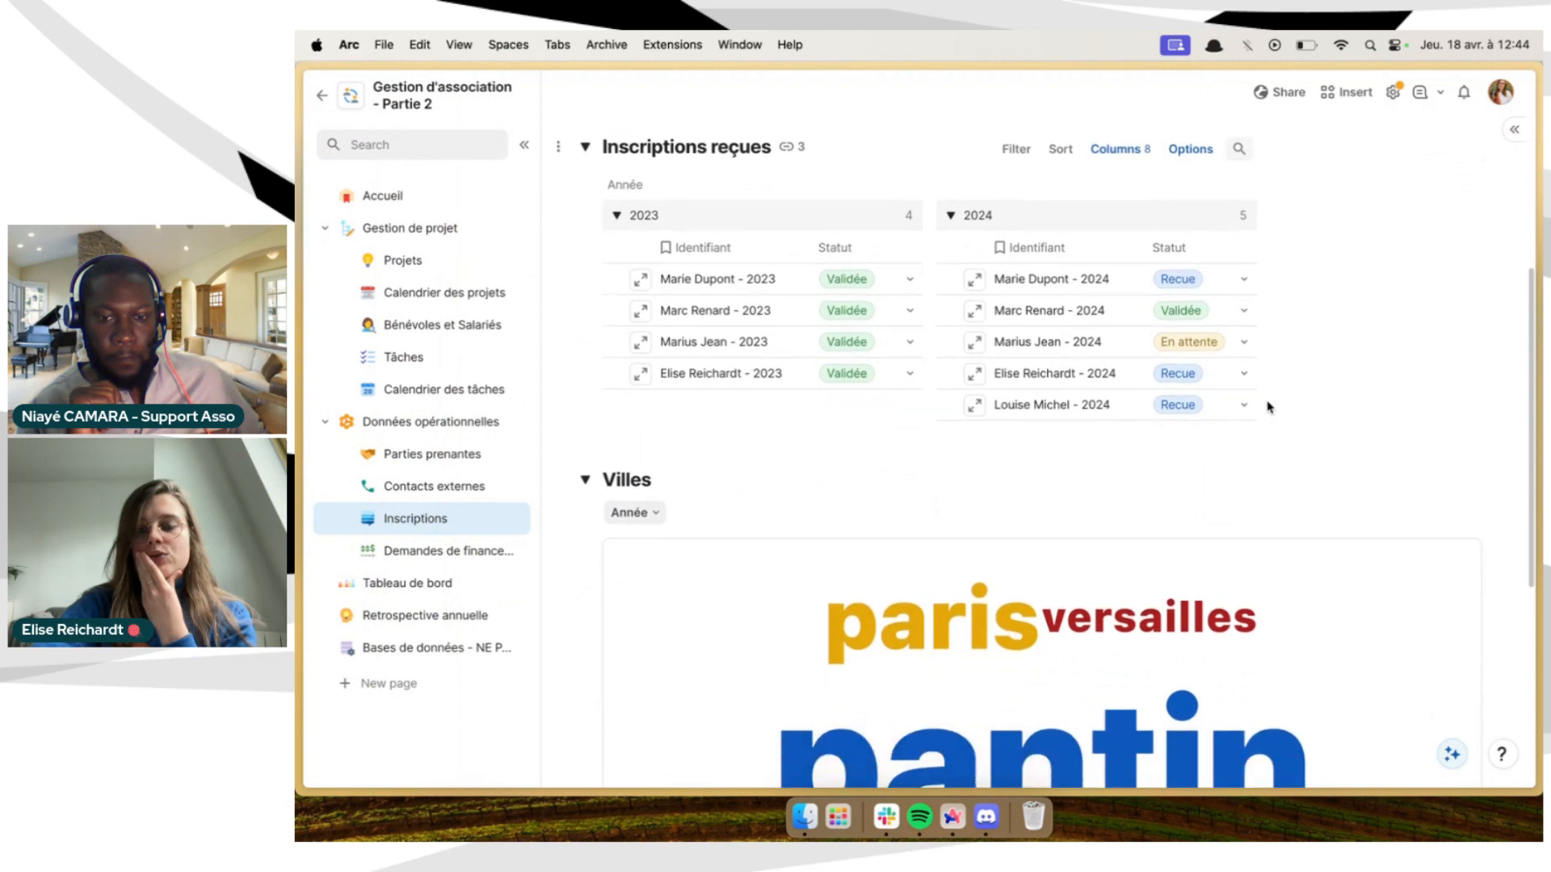
scroll(1264, 398, "down", 7)
mouse_move(1244, 537)
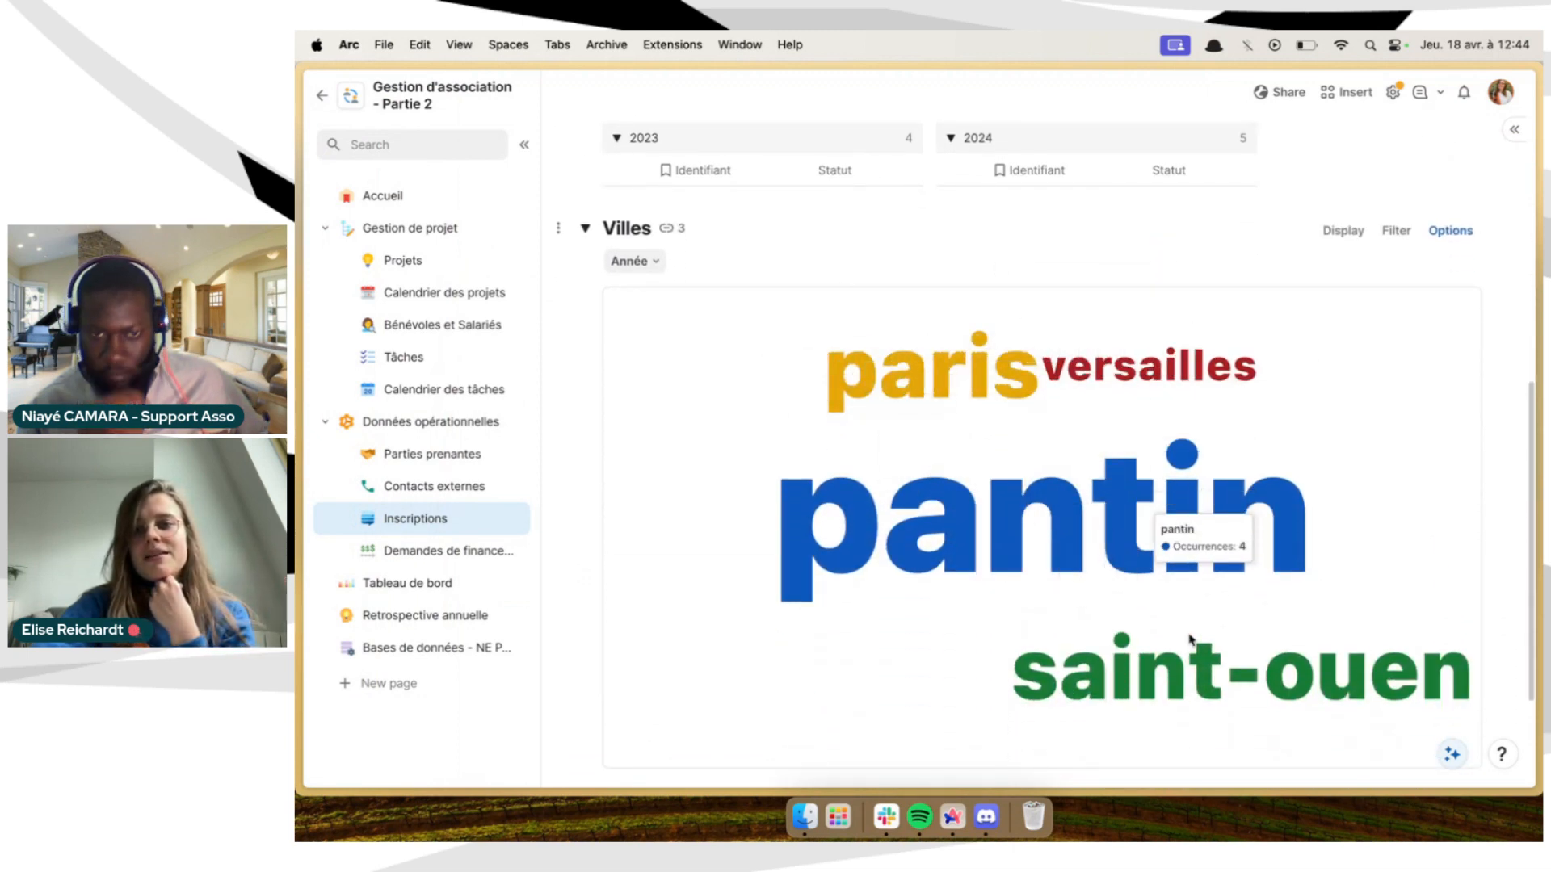
scroll(1179, 687, "up", 8)
scroll(1185, 711, "down", 7)
scroll(1186, 725, "down", 2)
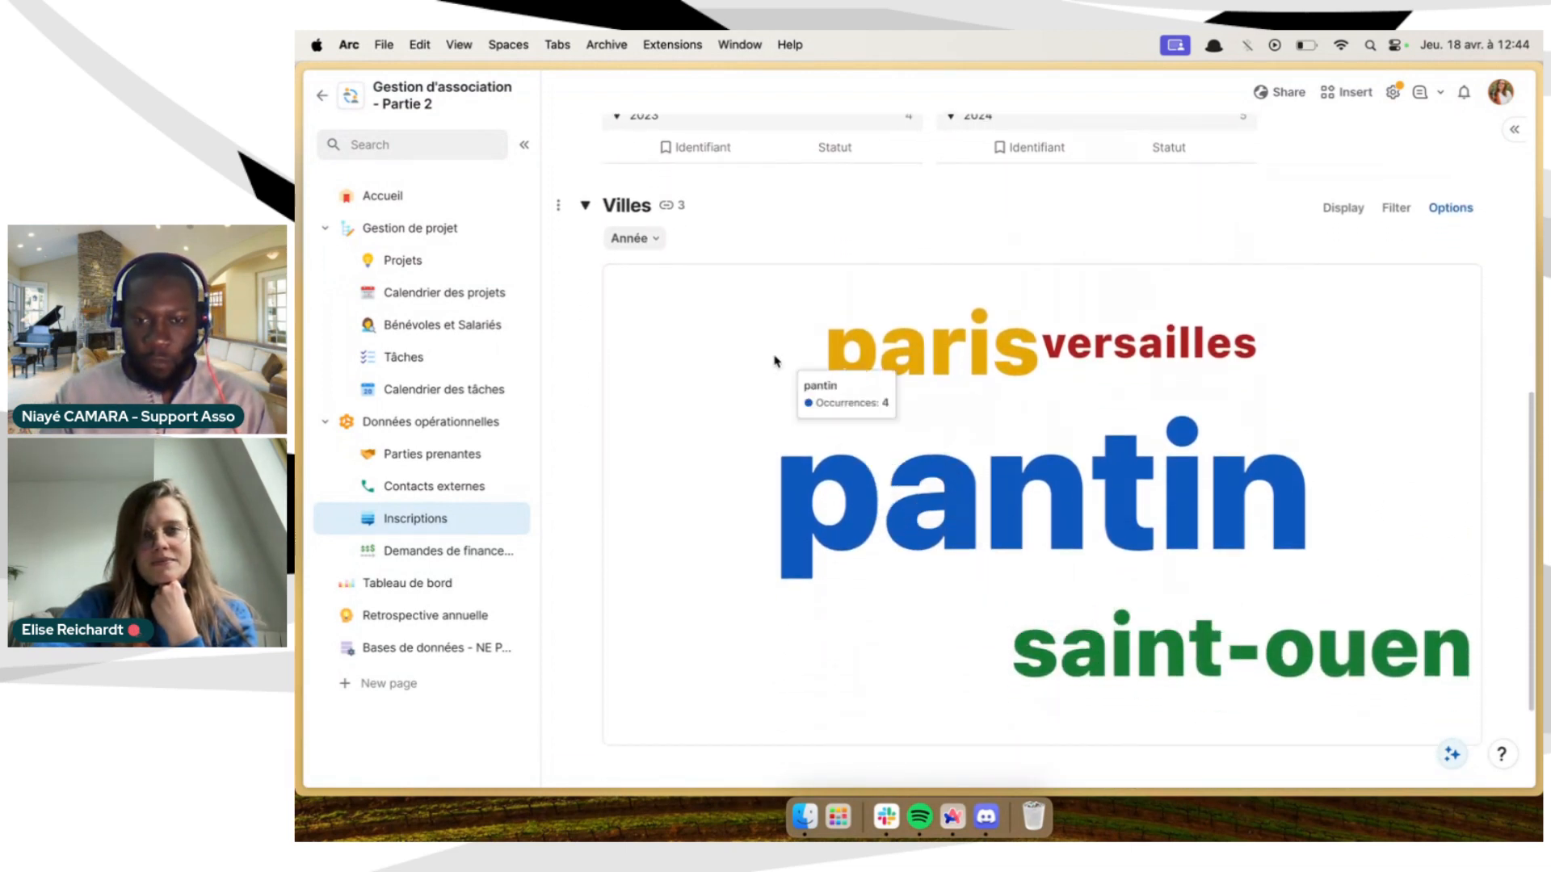
Filter the Villes word cloud by Année to include 2024 and 2023
left_click(633, 238)
left_click(637, 310)
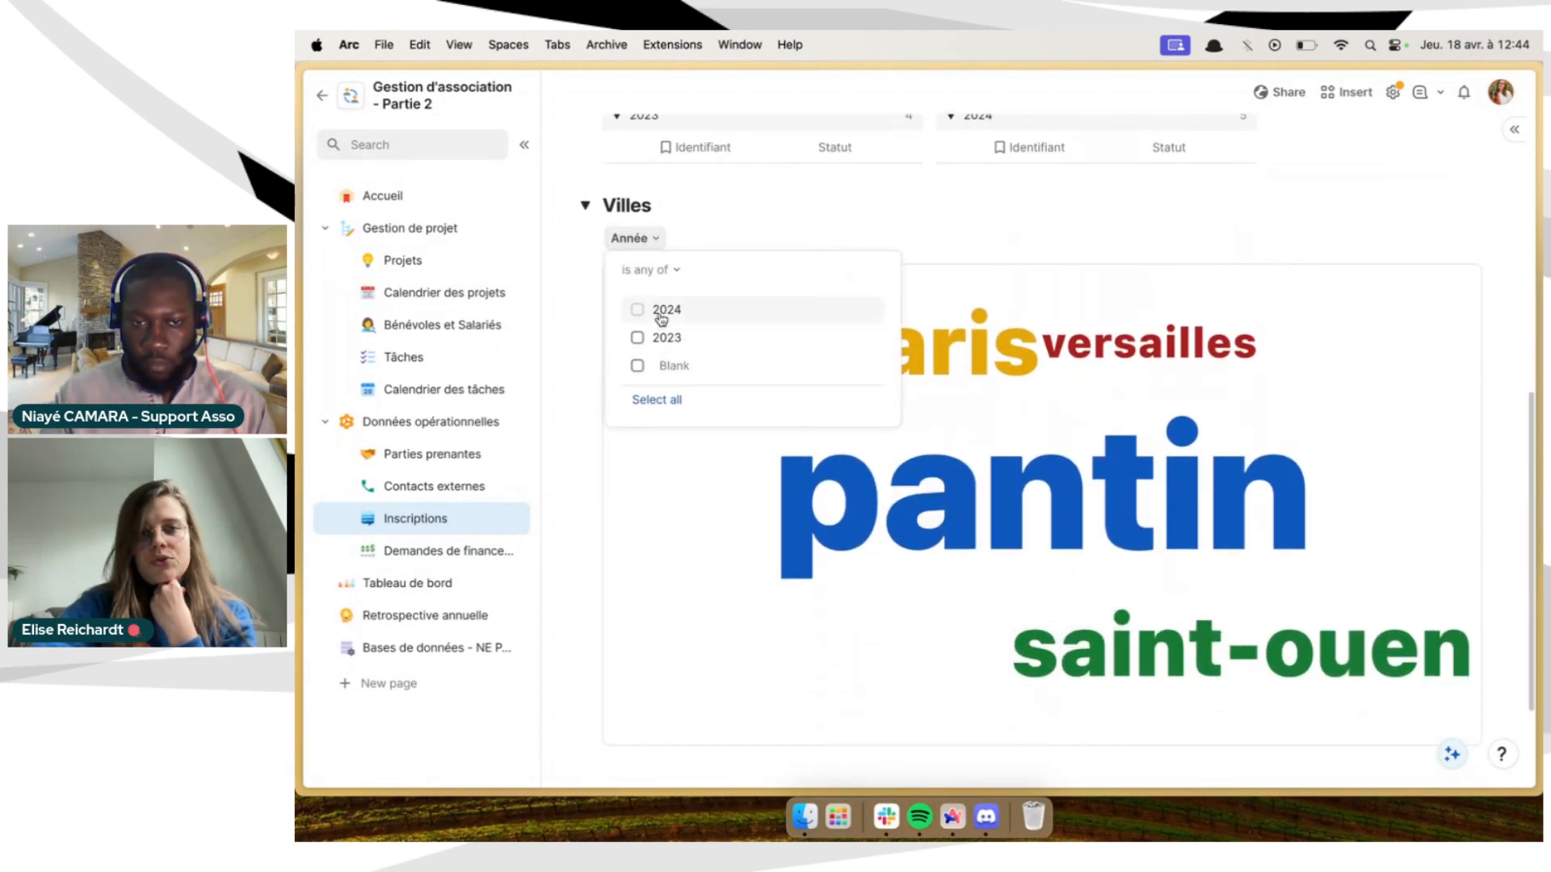
left_click(571, 317)
left_click(642, 238)
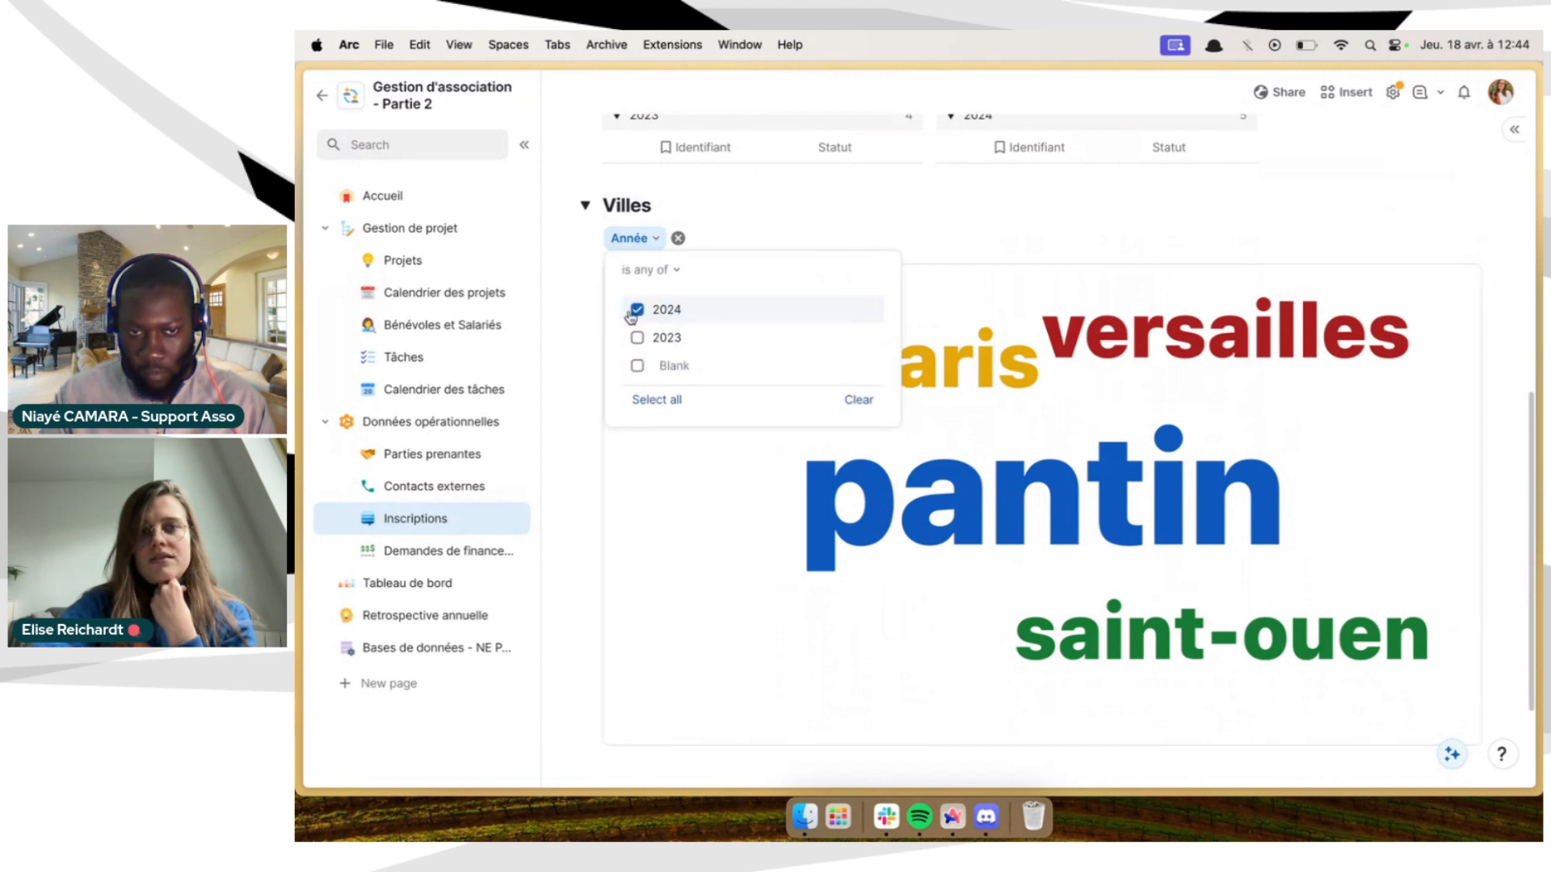
left_click(637, 338)
left_click(592, 378)
Look over the Inscriptions page, covering the Formulaire d'inscription, the Inscriptions reçues table and the Villes word cloud
scroll(769, 477, "down", 2)
scroll(771, 485, "up", 5)
scroll(778, 506, "up", 3)
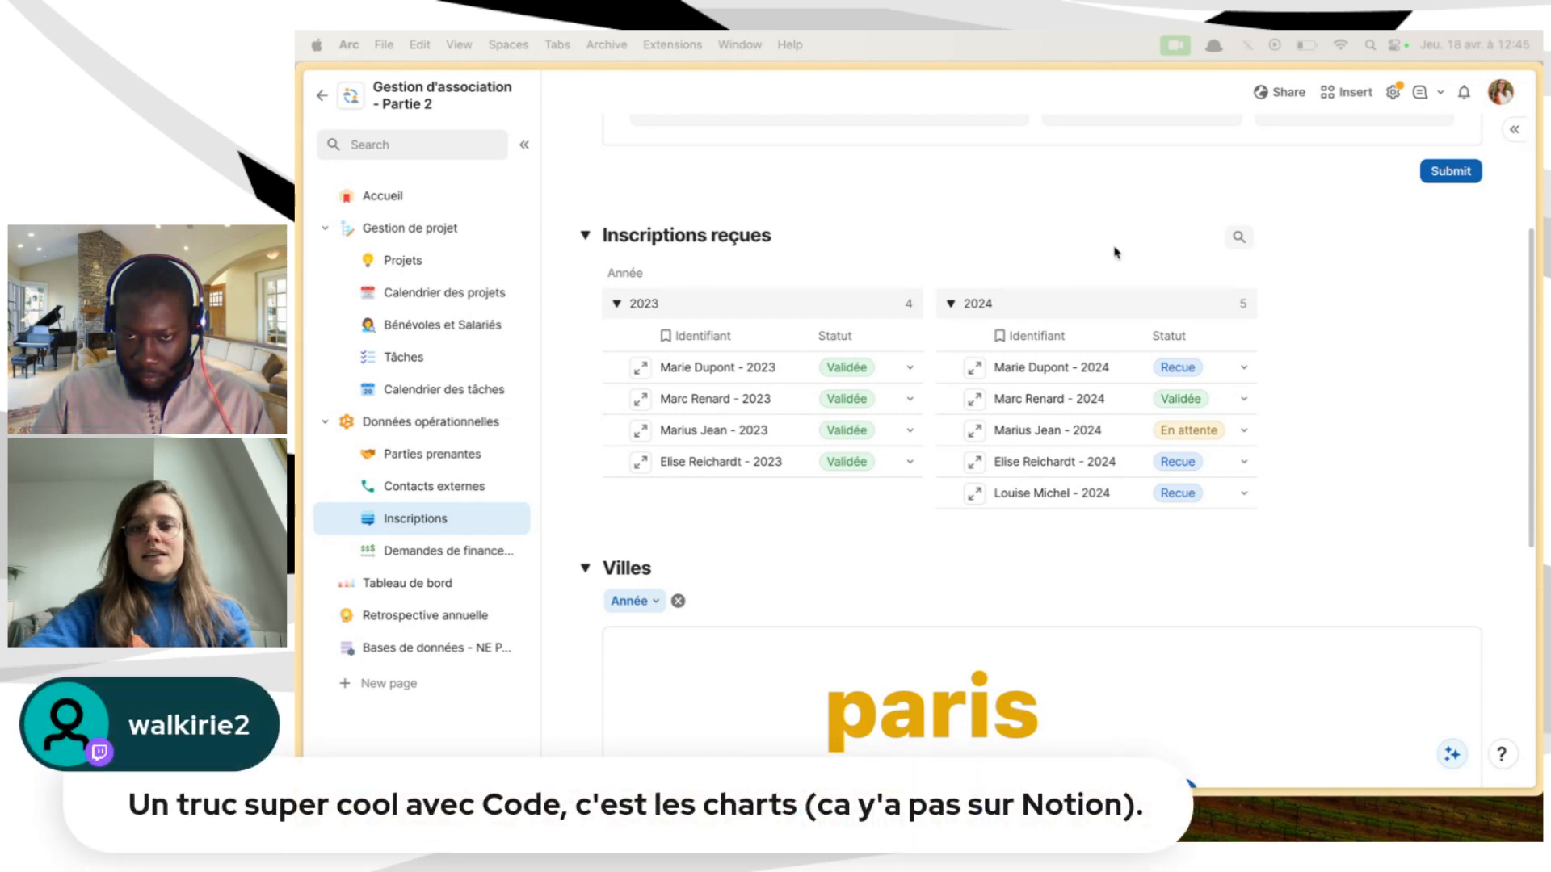
scroll(1083, 484, "up", 5)
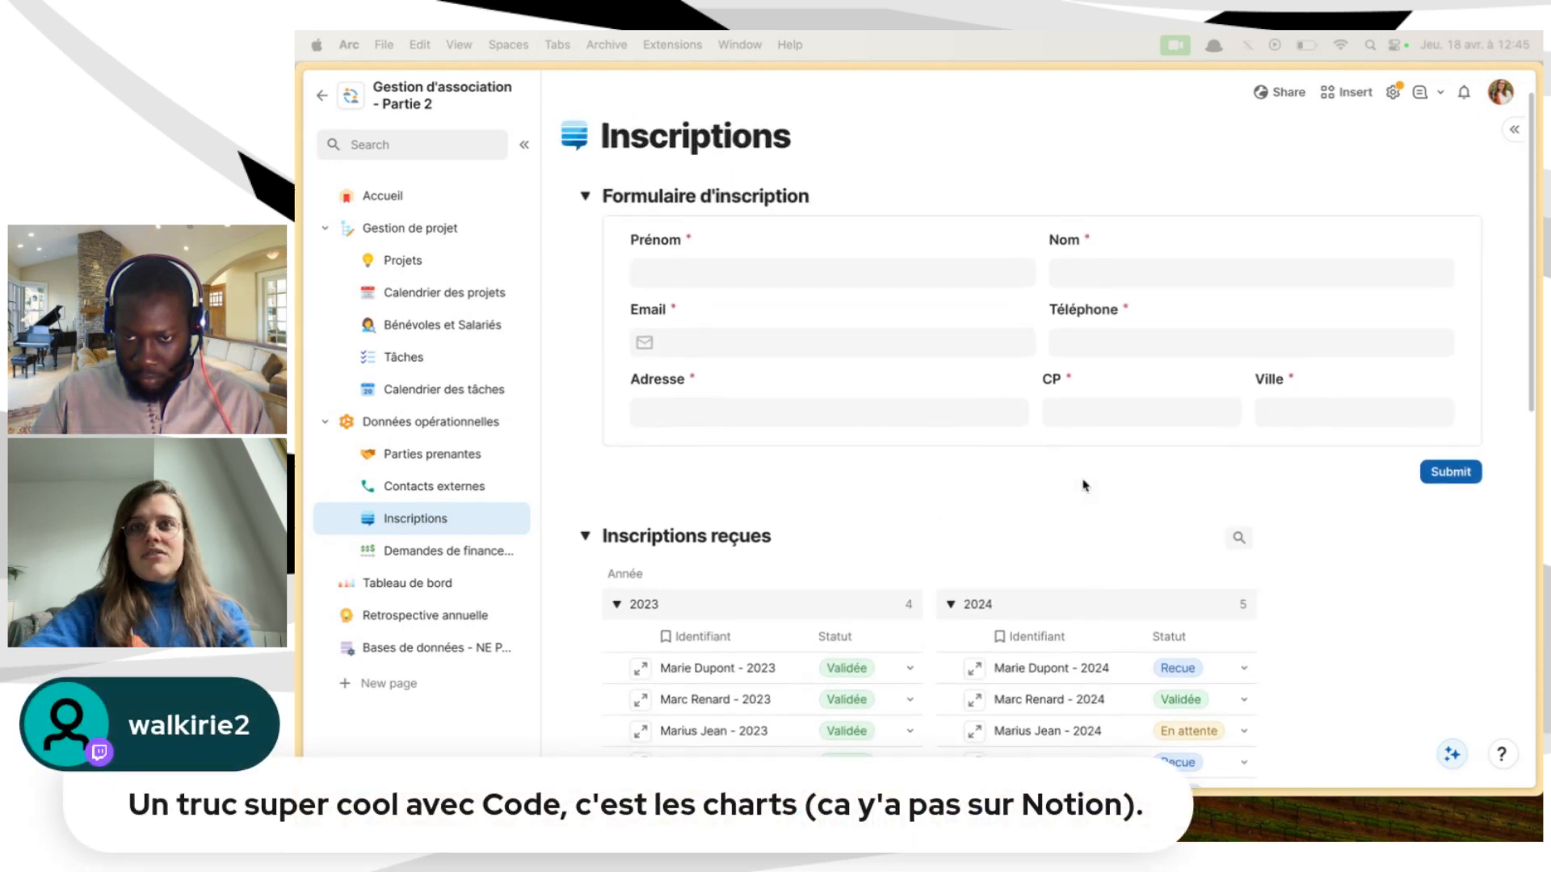
scroll(1083, 484, "down", 8)
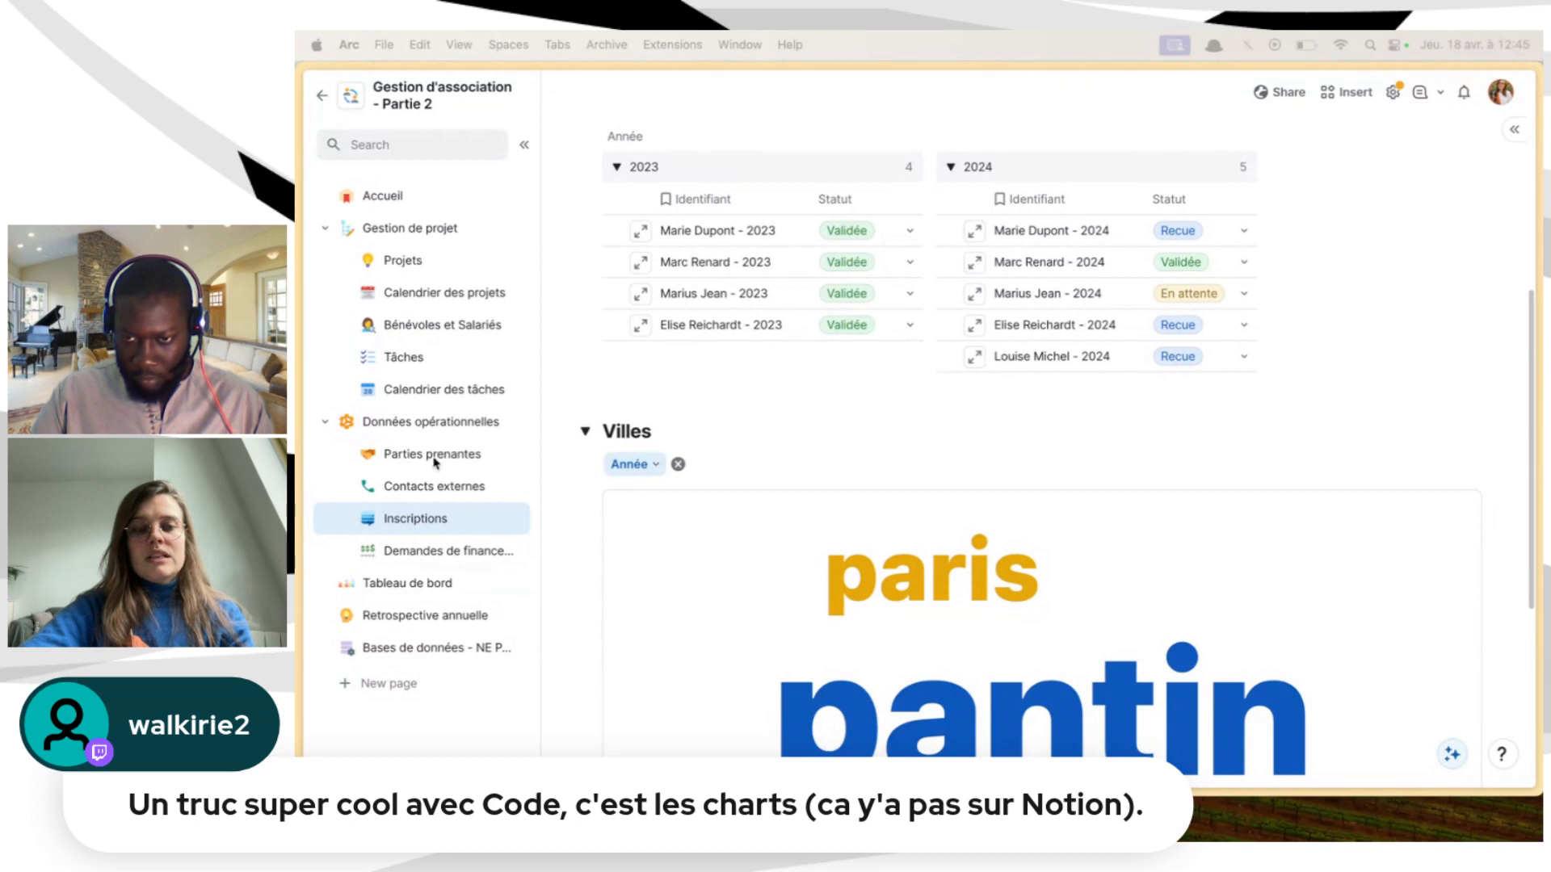
View the Tableau de bord page and its charts, and inspect the formula behind the Projet(s) à venir count
left_click(410, 583)
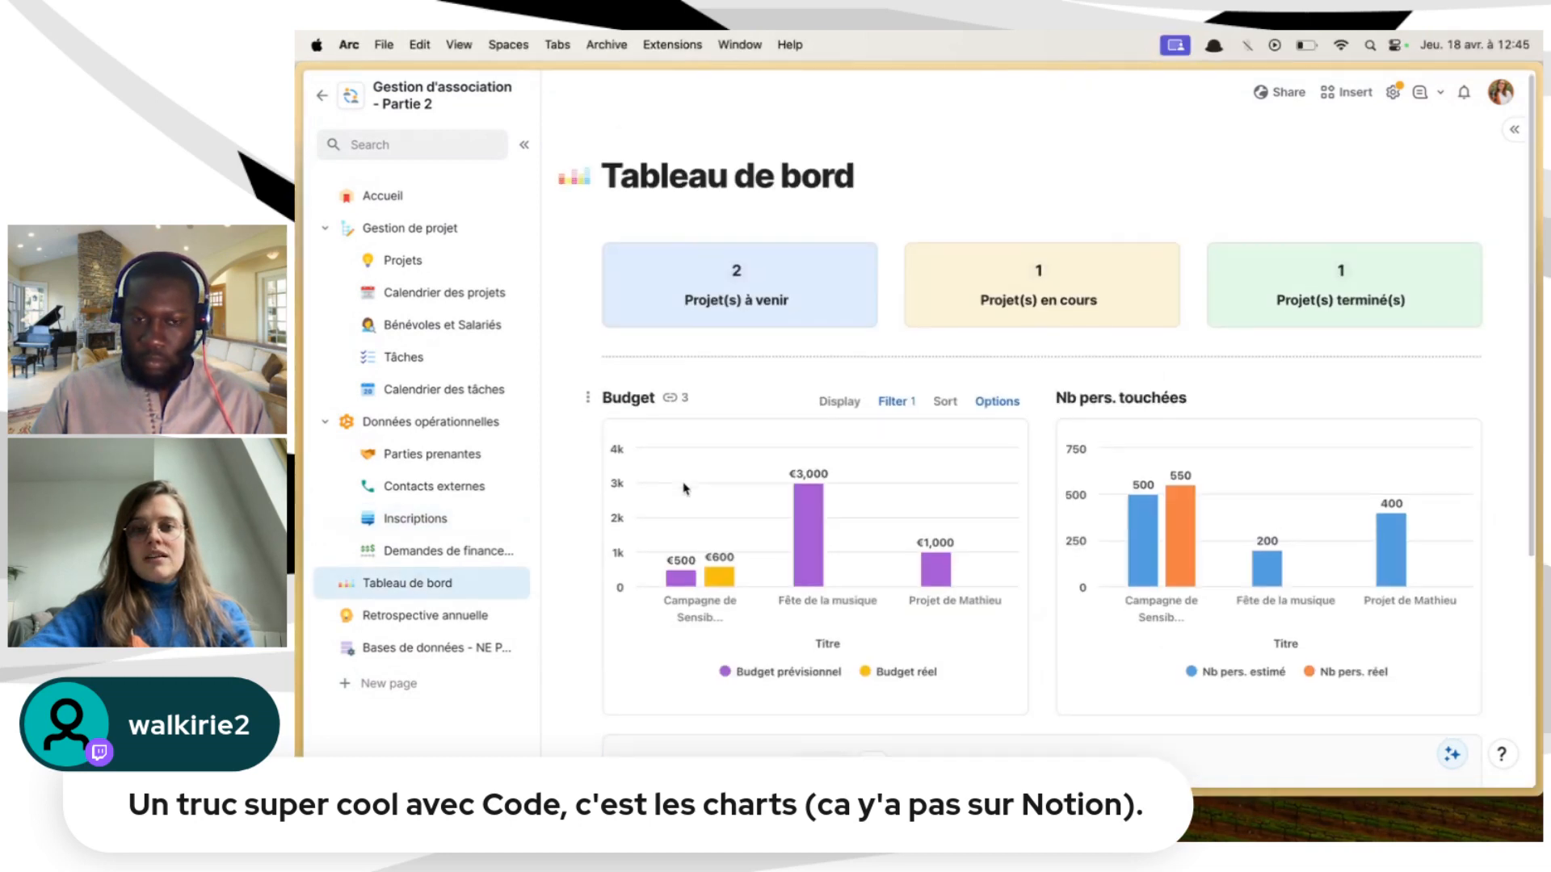
scroll(683, 489, "down", 4)
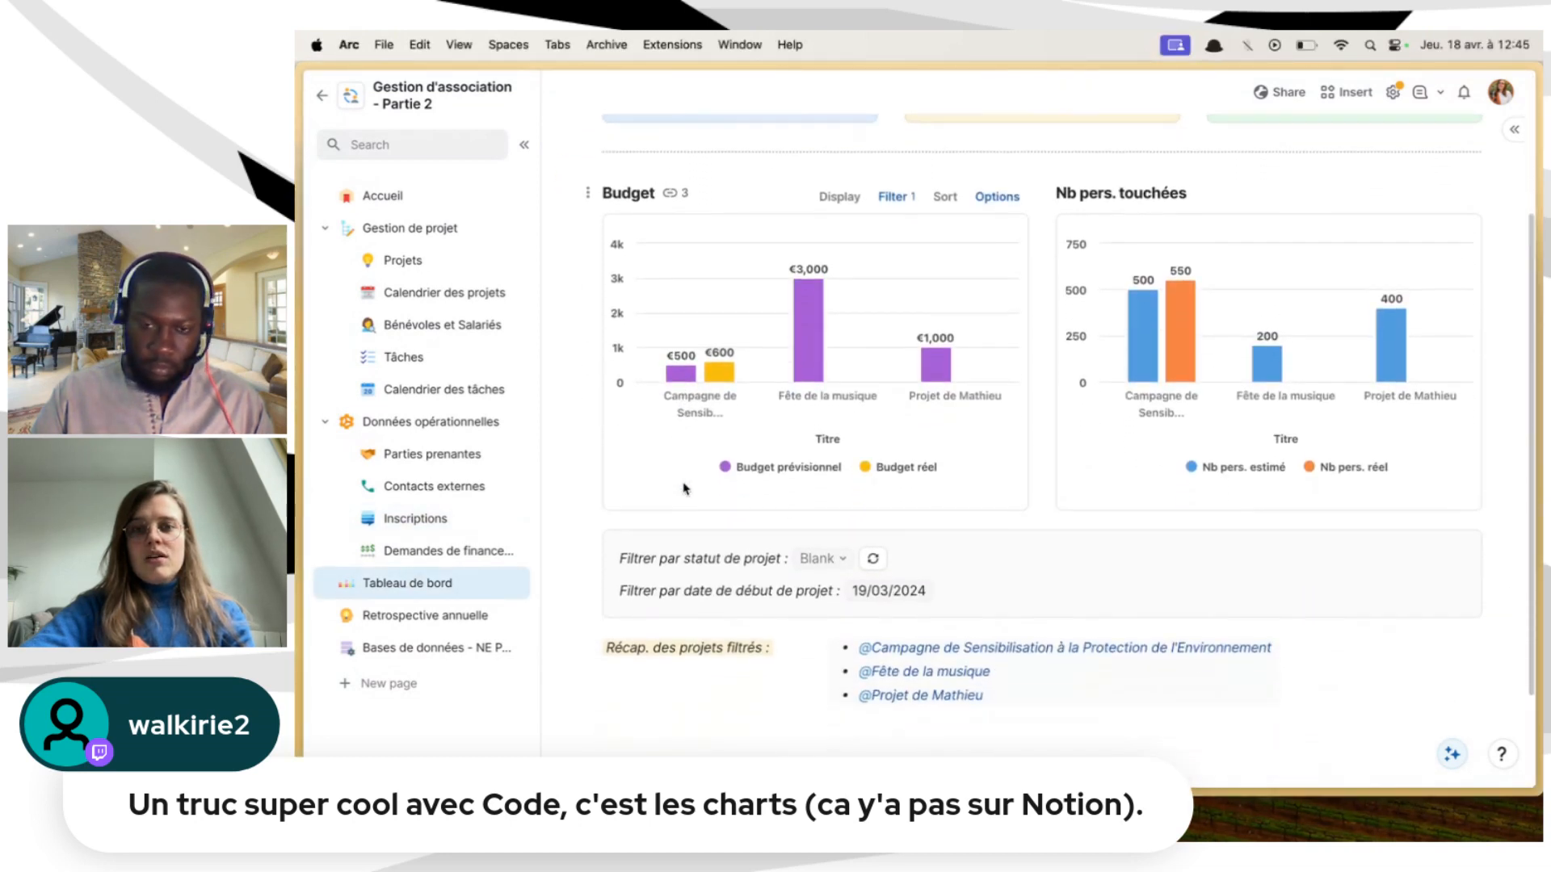
scroll(683, 488, "up", 5)
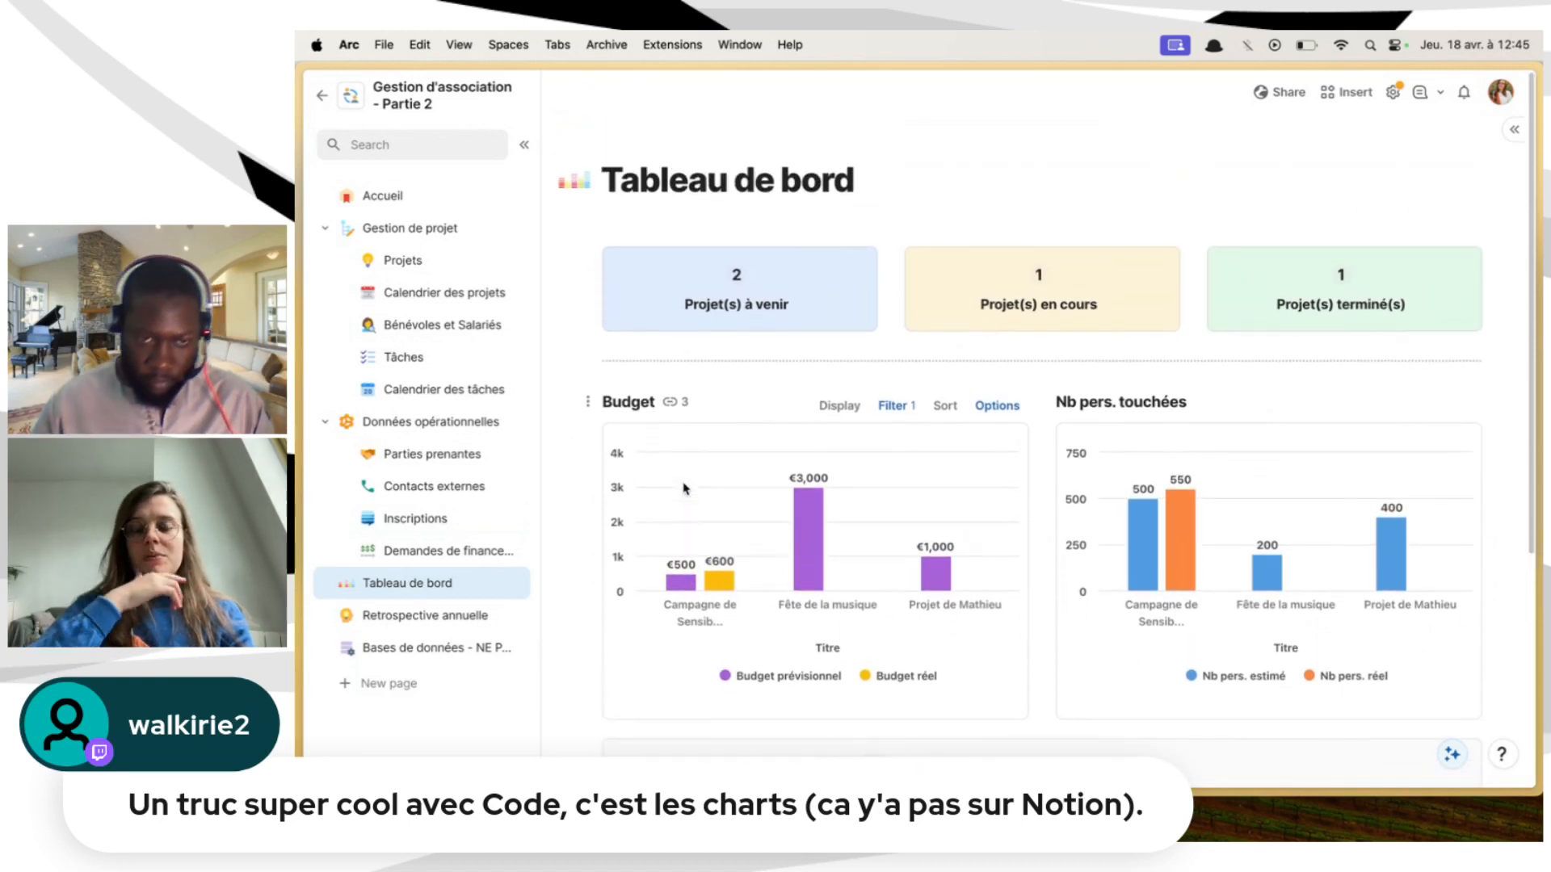
right_click(739, 272)
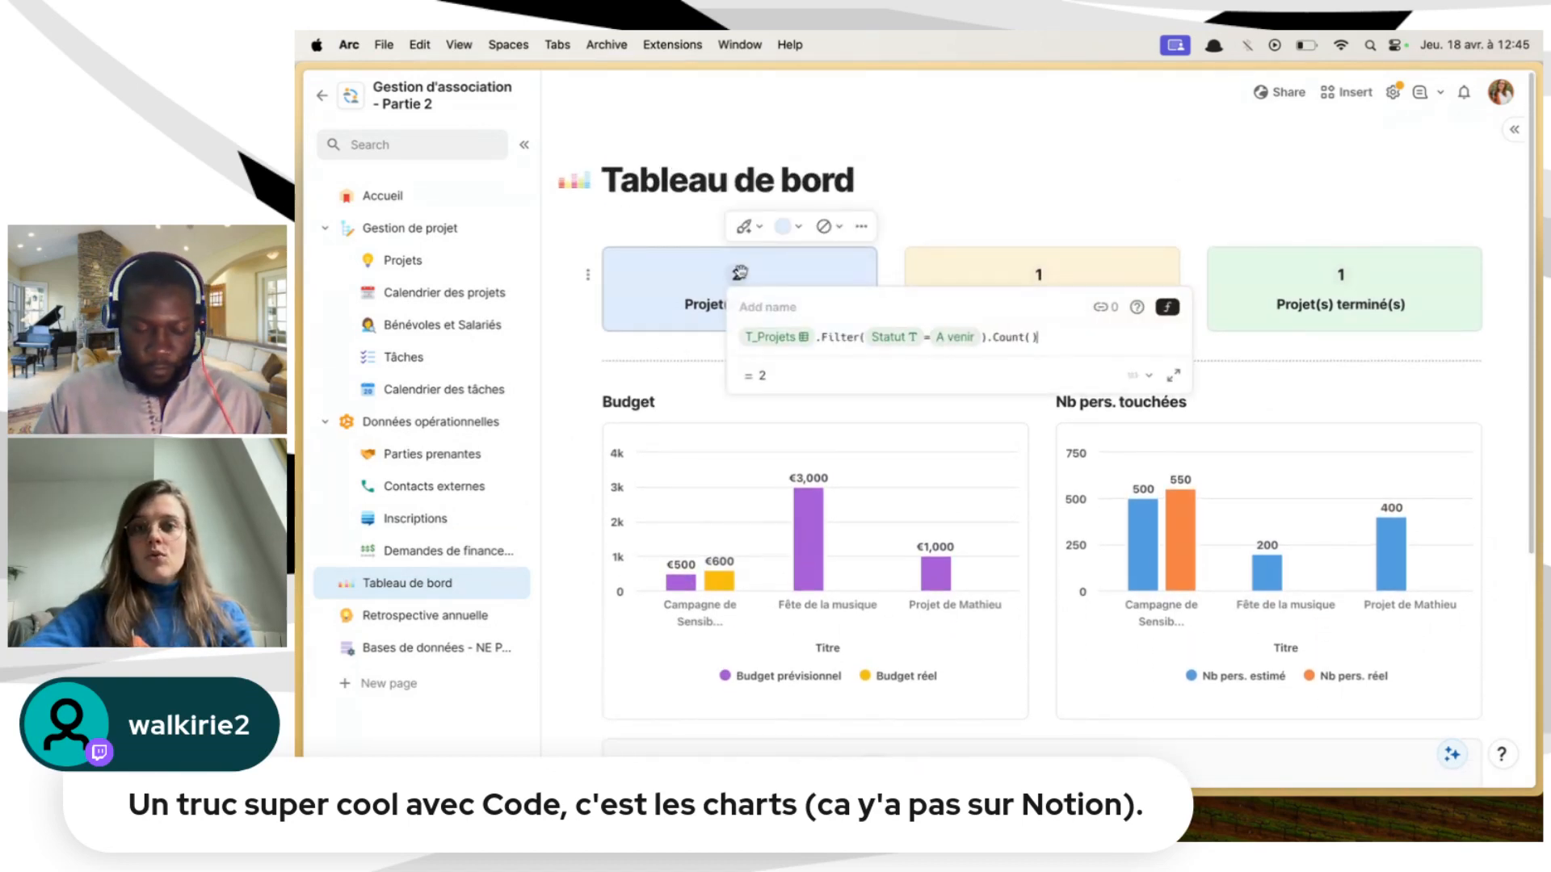
left_click(773, 273)
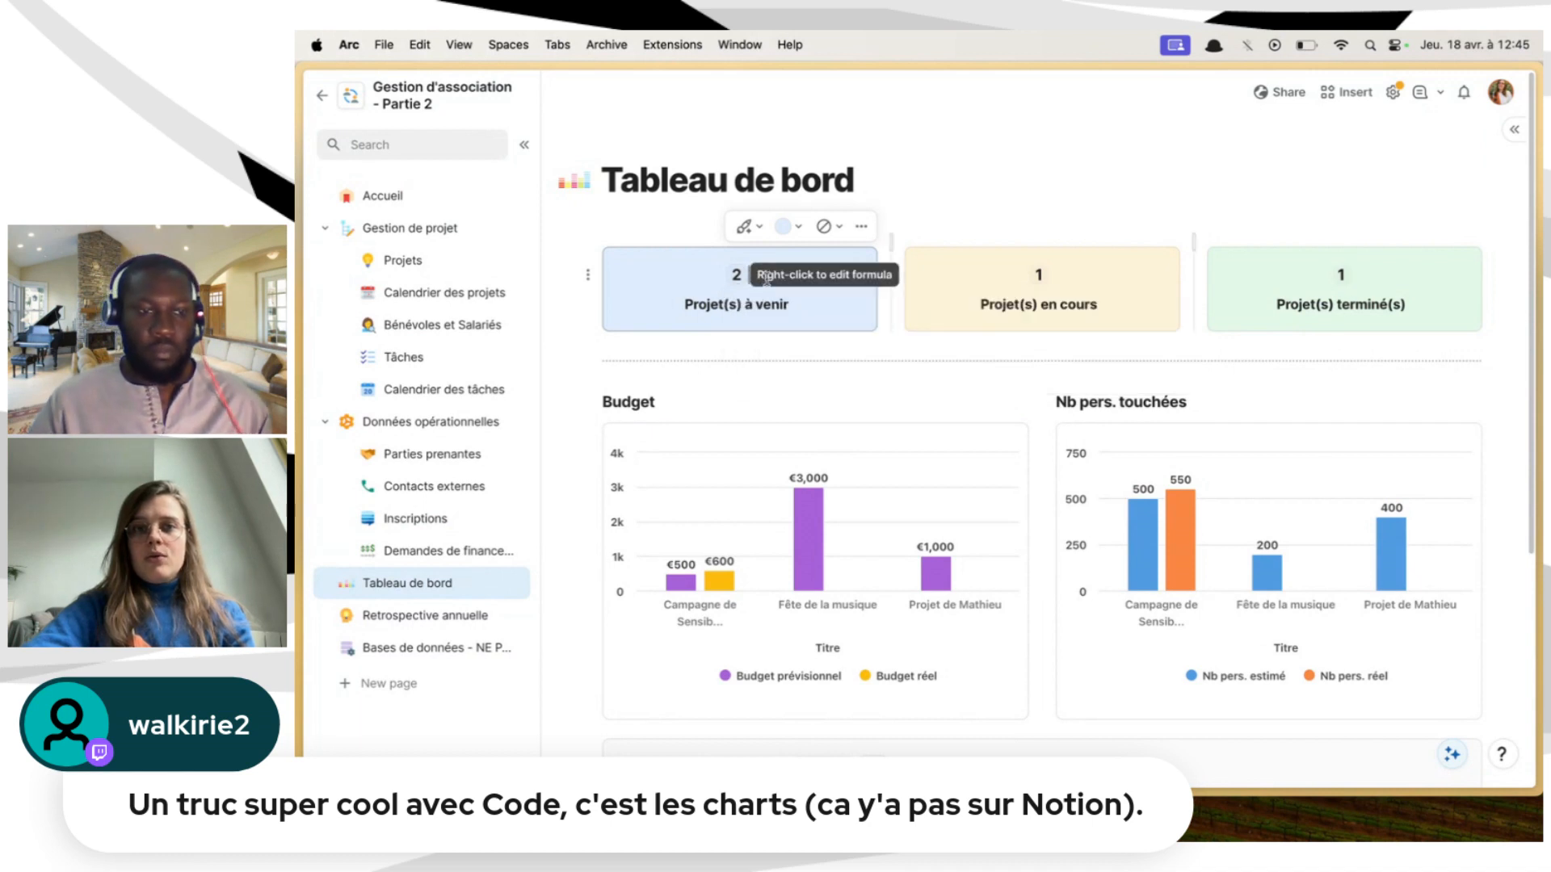
Filter the Tableau de bord charts and project recap by the project status A venir
scroll(1042, 275, "down", 5)
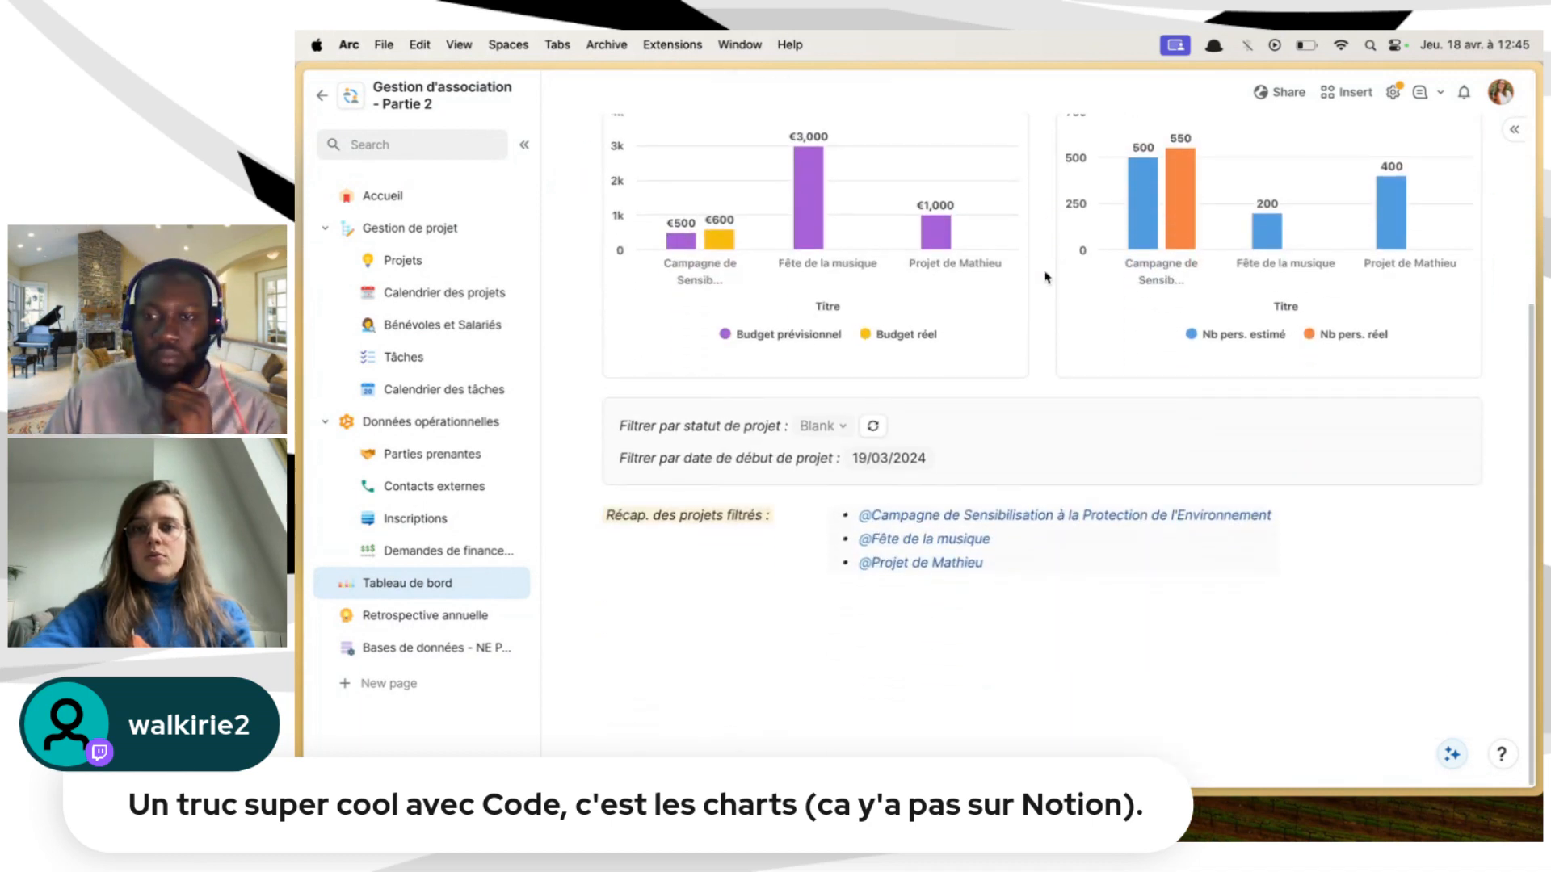
left_click(822, 426)
left_click(832, 491)
scroll(824, 614, "up", 3)
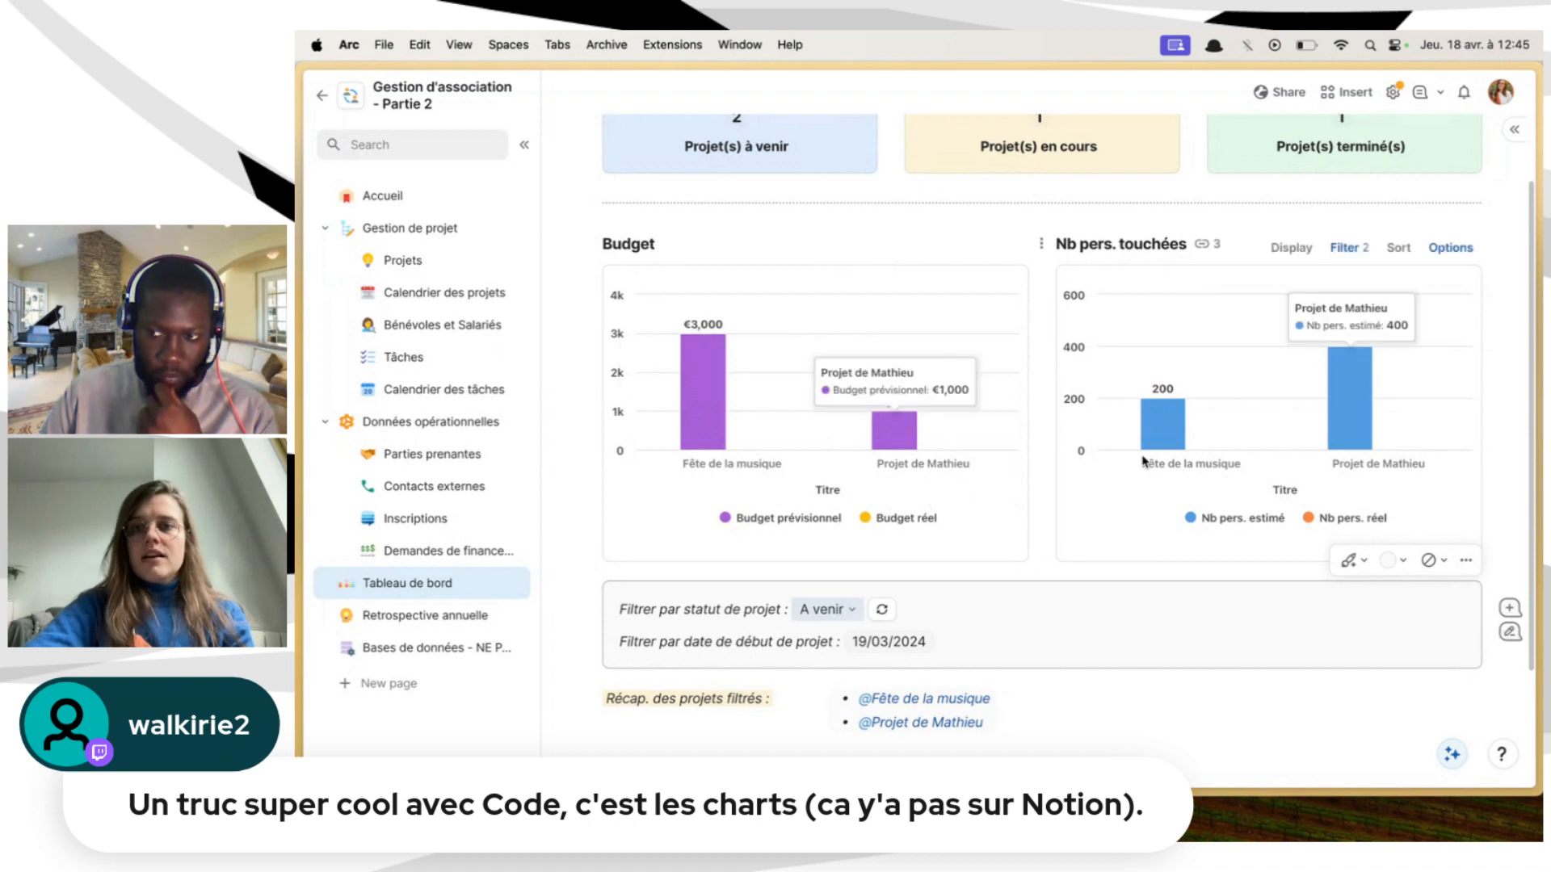
Reset the Tableau de bord project status filter to Blank
left_click(820, 609)
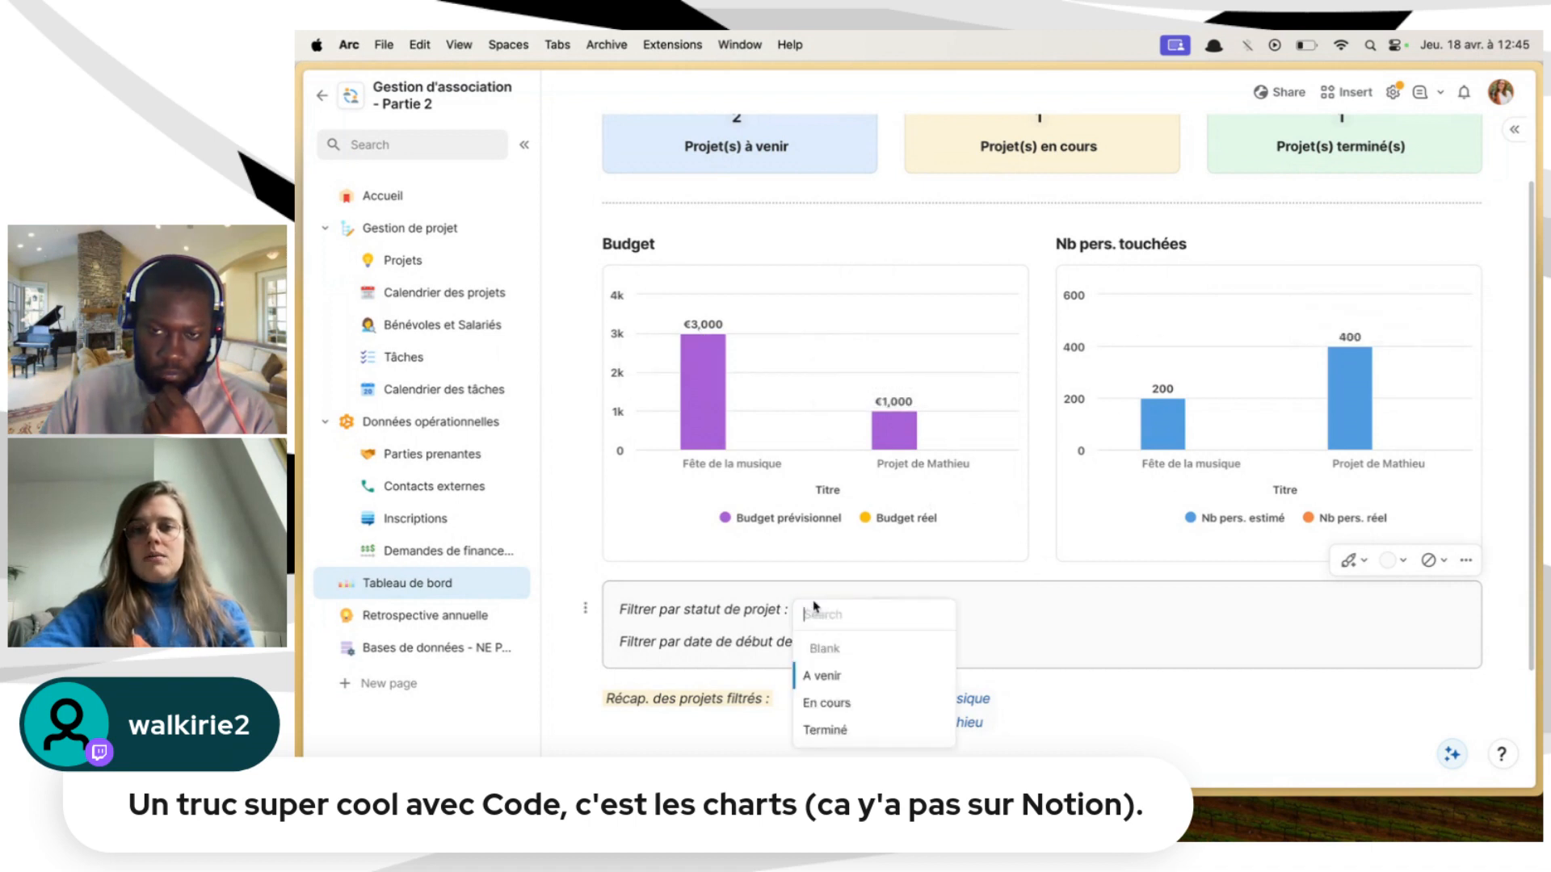
left_click(808, 648)
scroll(810, 649, "up", 1)
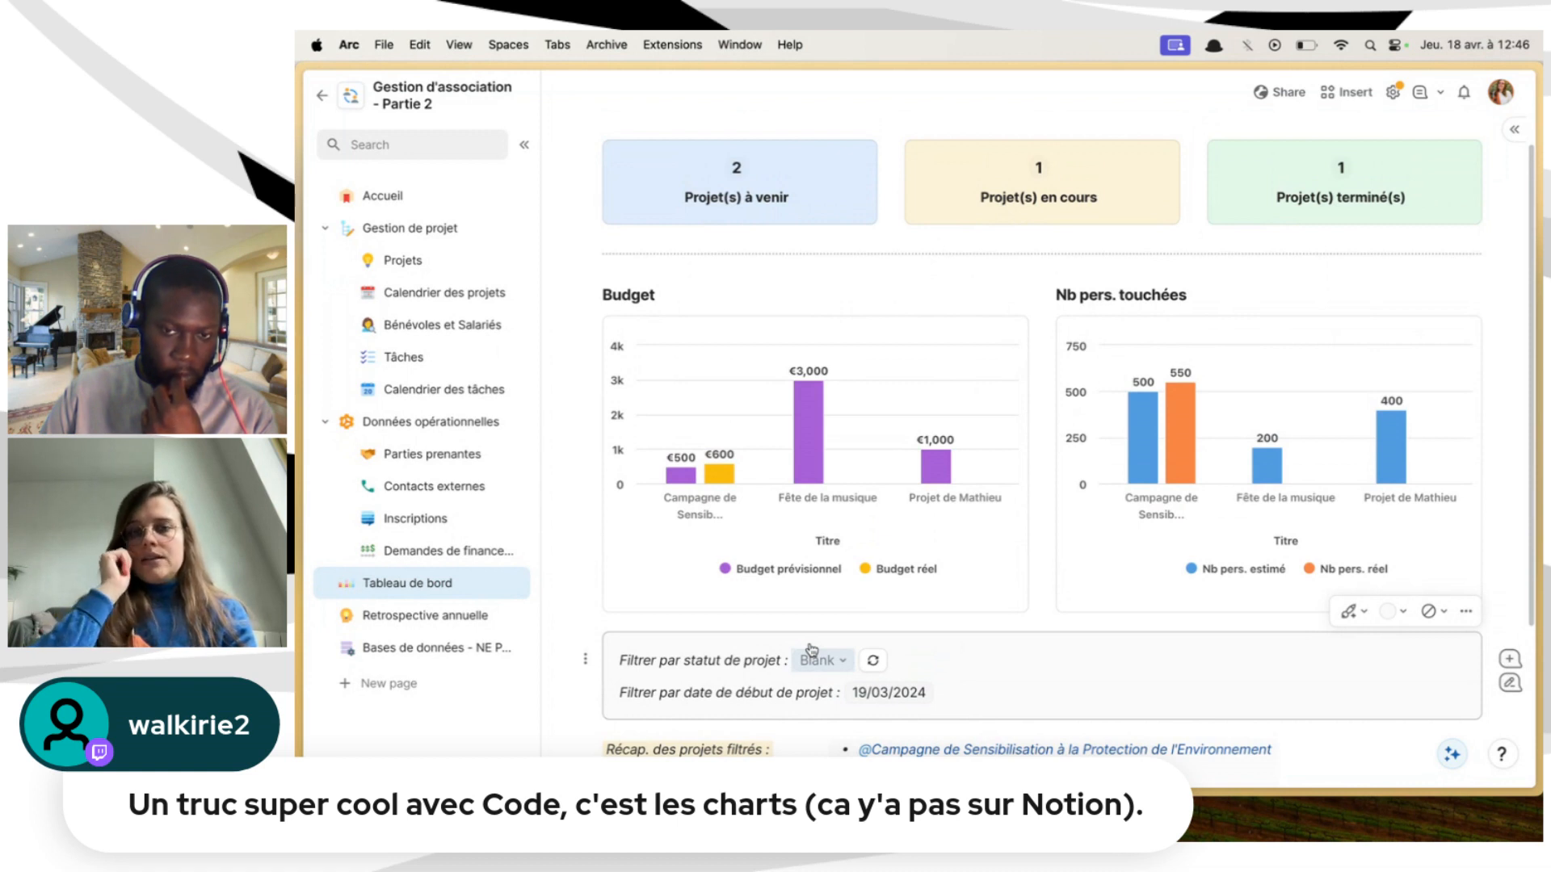
scroll(812, 650, "up", 1)
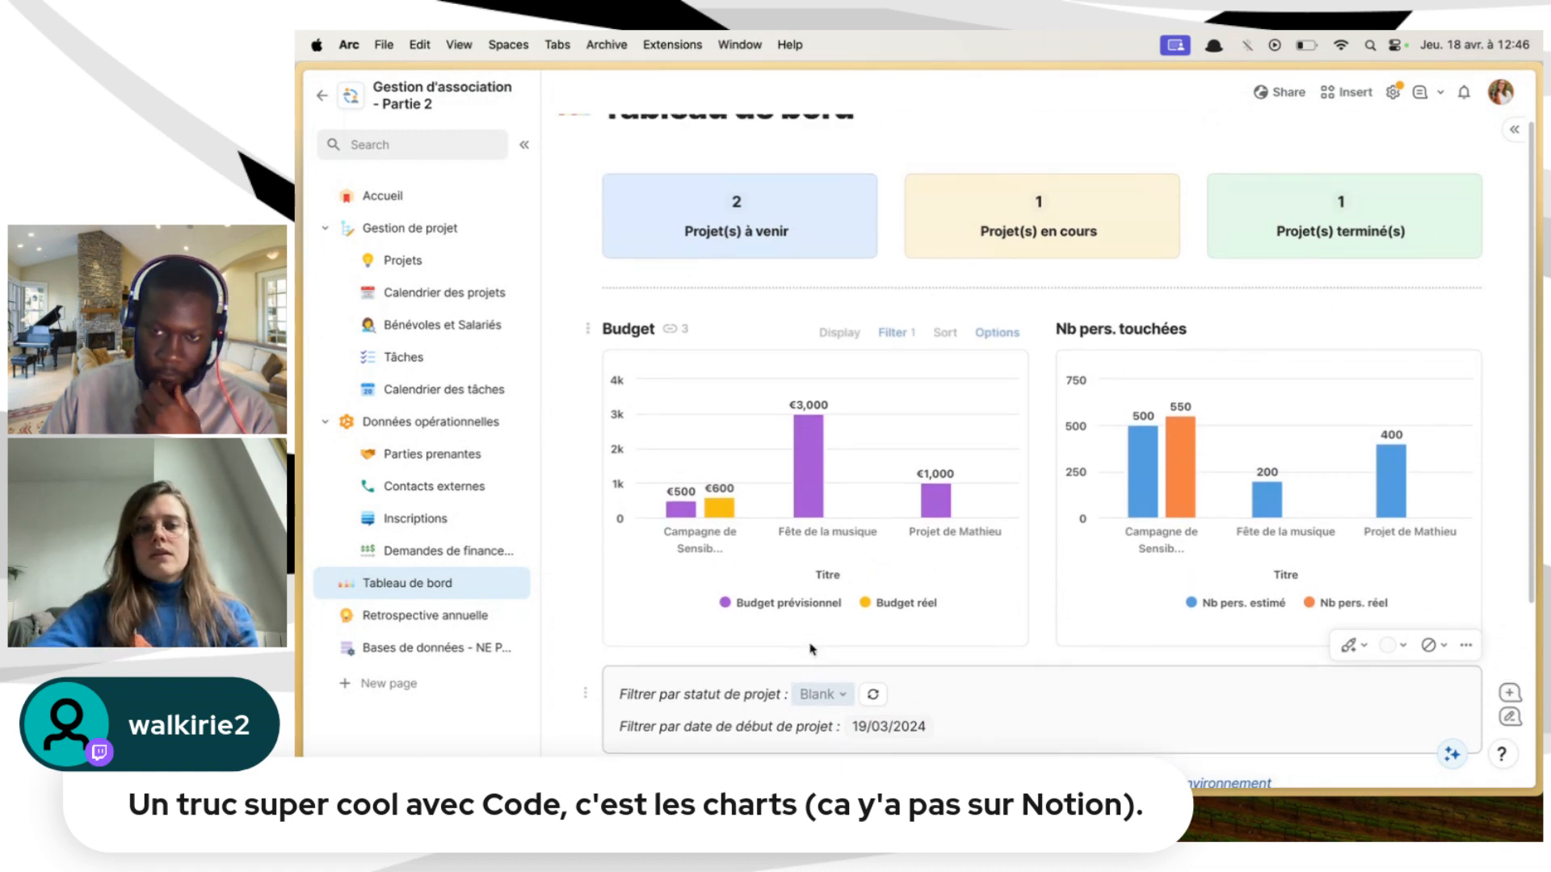
Return to the Inscriptions page, view the details of the fourth 2024 registration with its Mail confirmation option, and close them
left_click(415, 521)
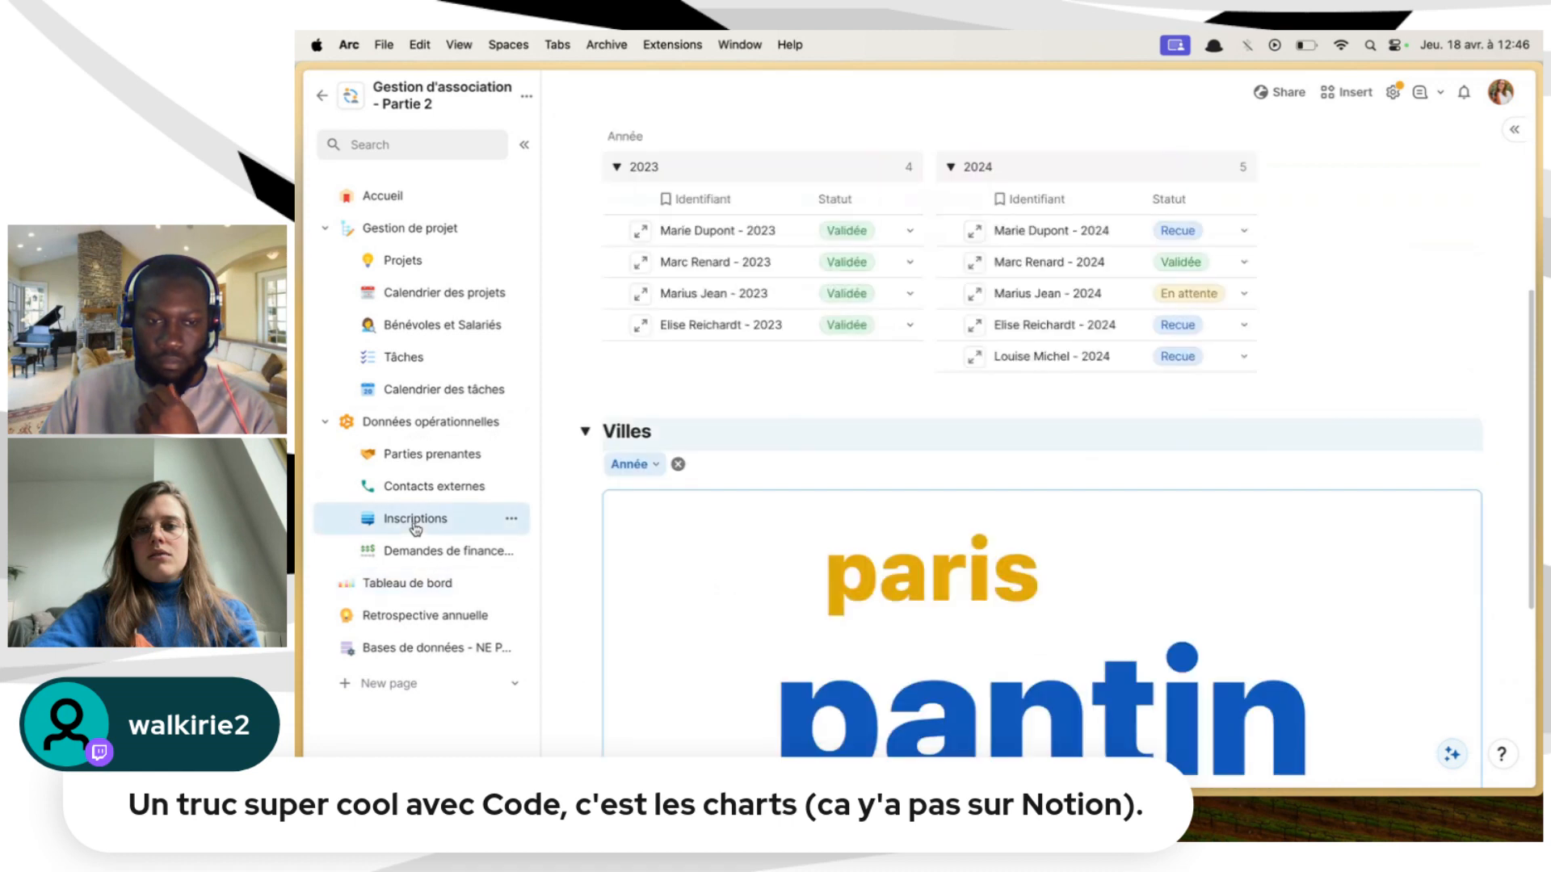
left_click(707, 399)
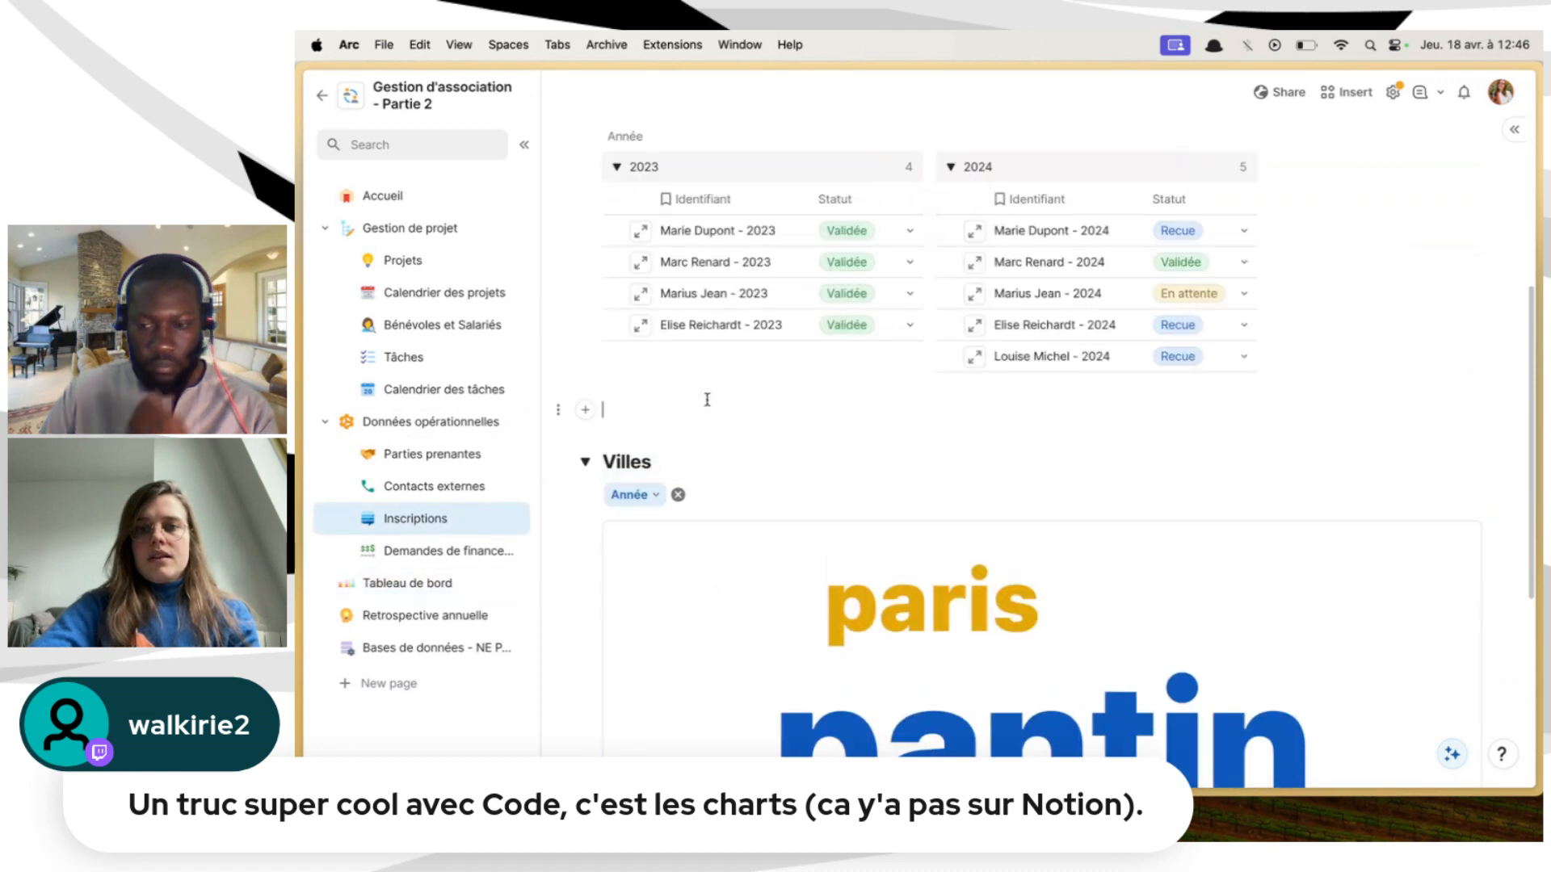
scroll(1315, 461, "up", 3)
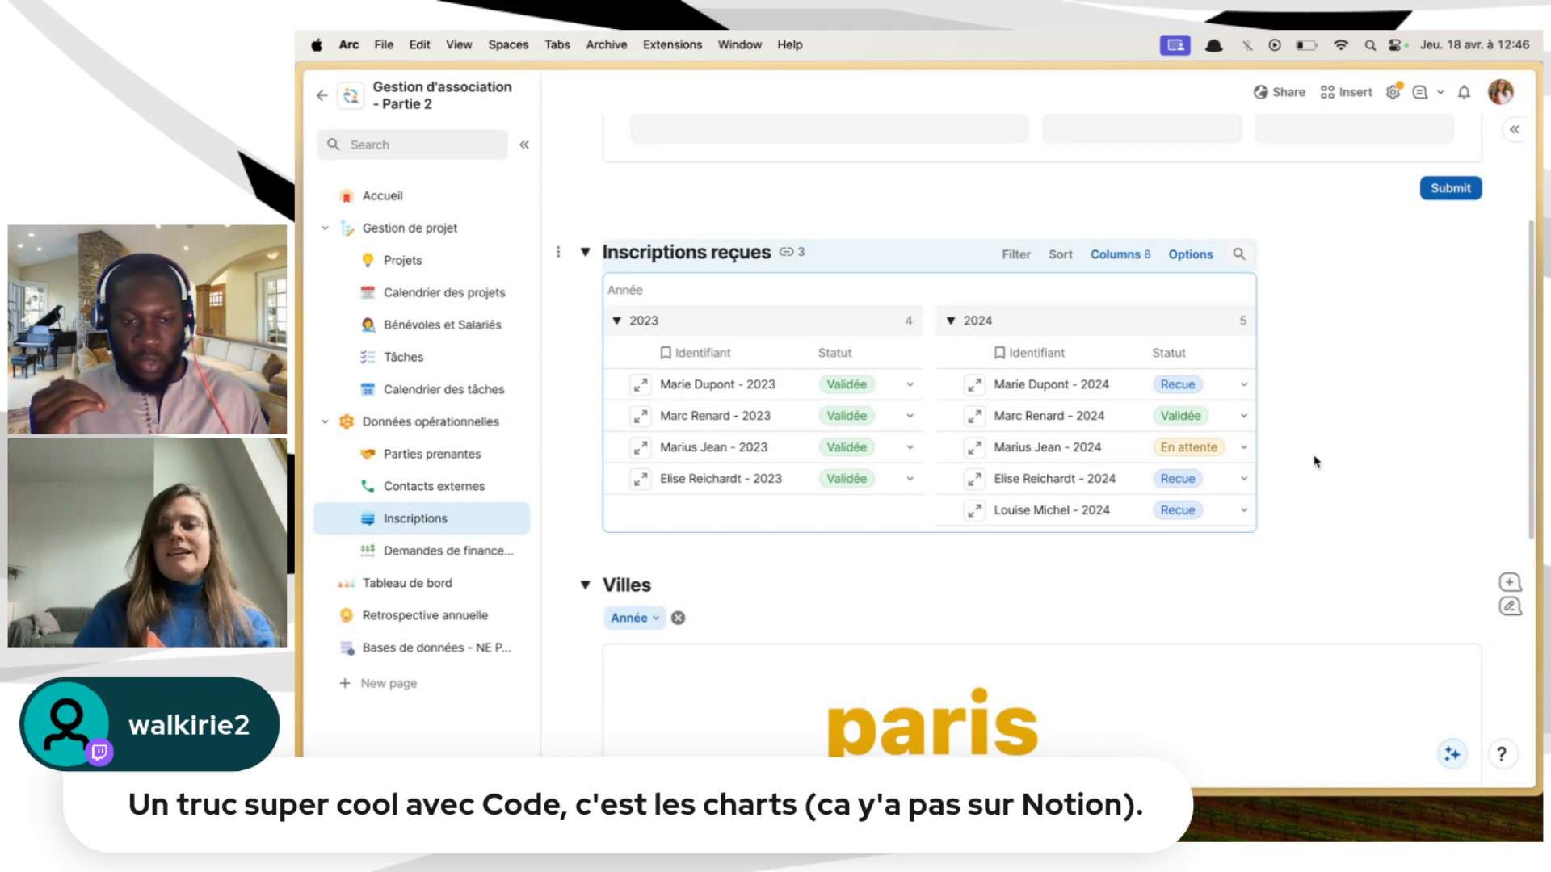
left_click(972, 478)
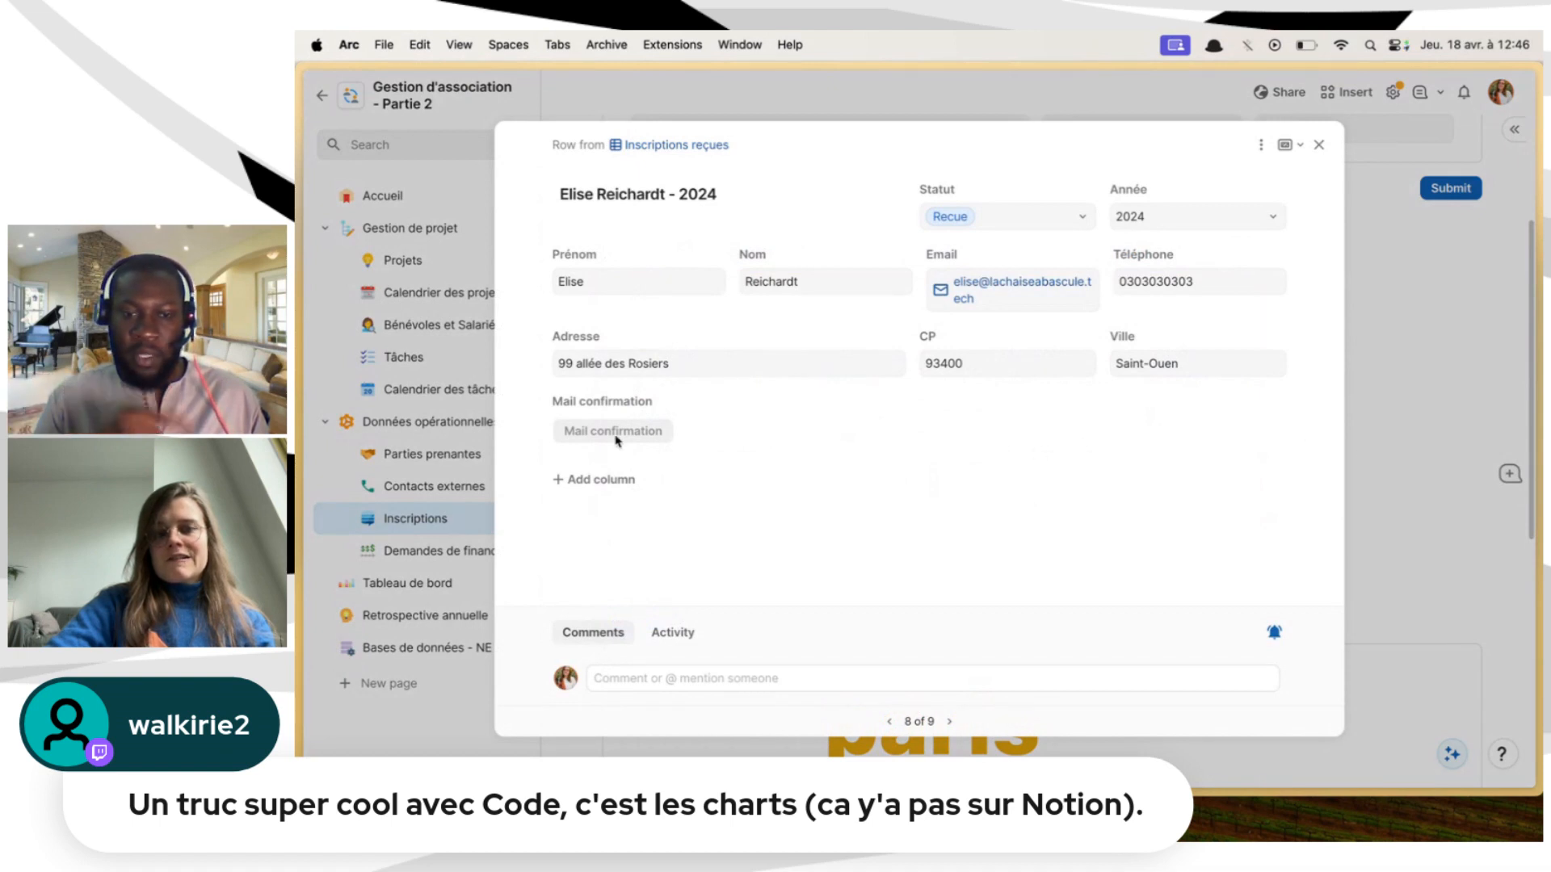
left_click(1370, 467)
Search the web for "coda packs" in a new browser tab
mouse_move(297, 634)
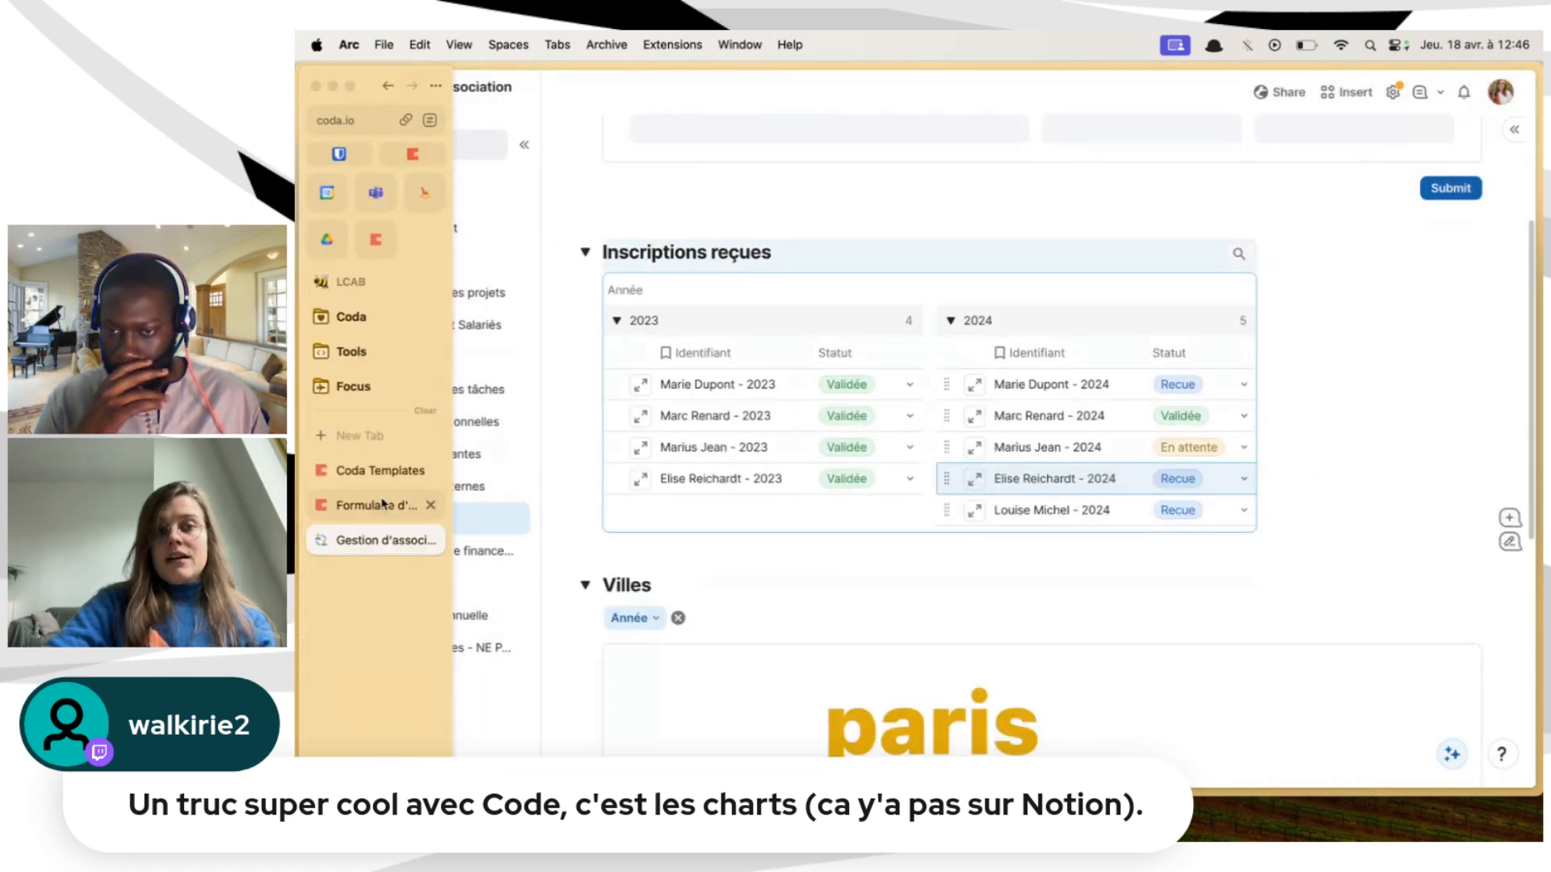
left_click(371, 436)
type("coda packs")
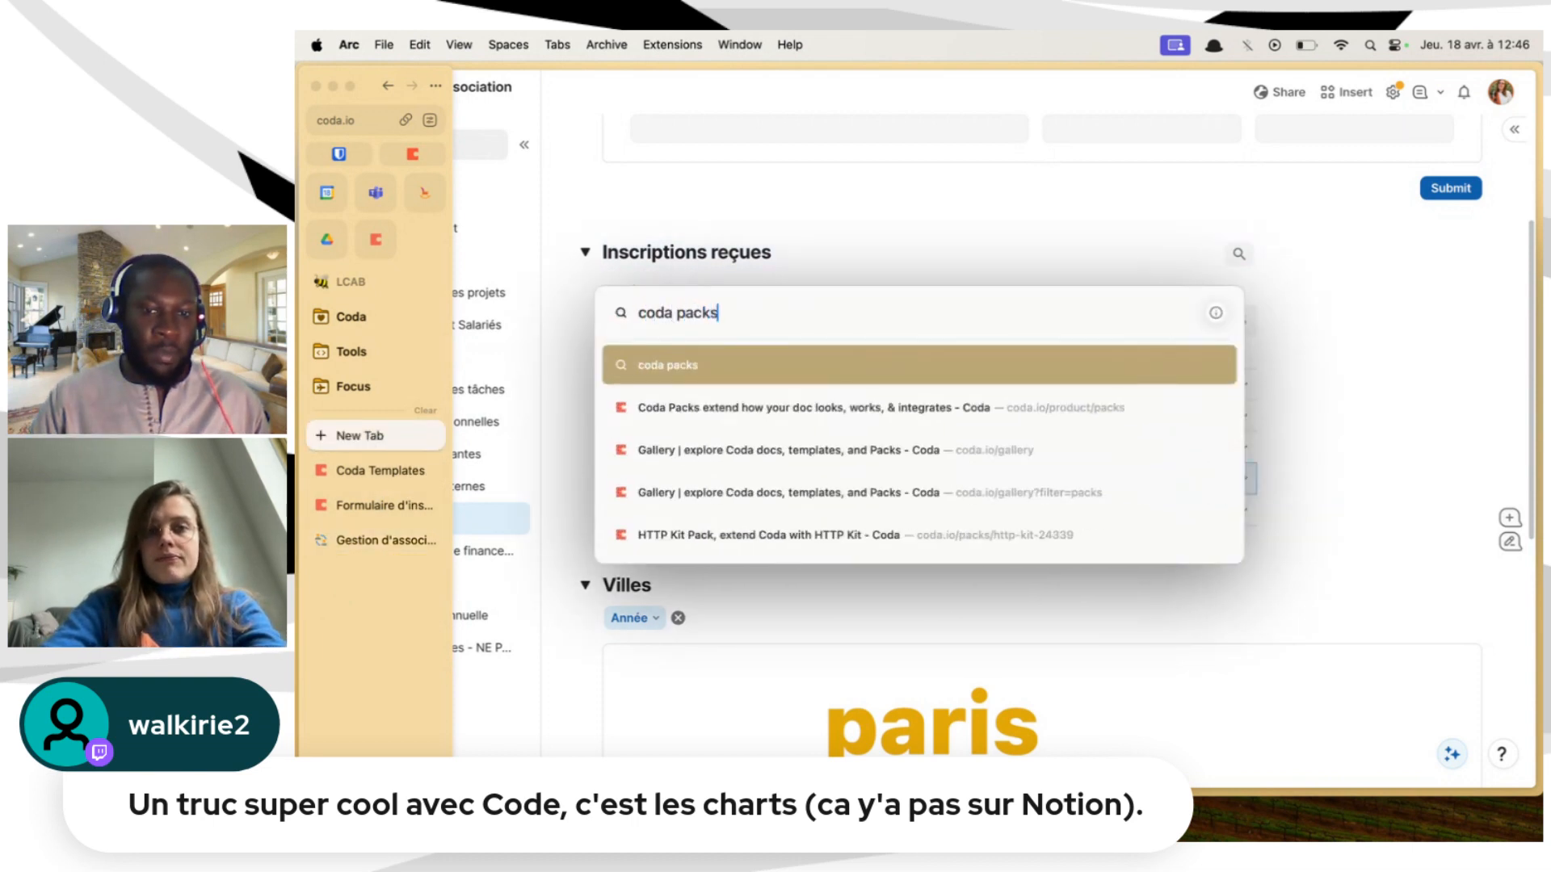
key("Return")
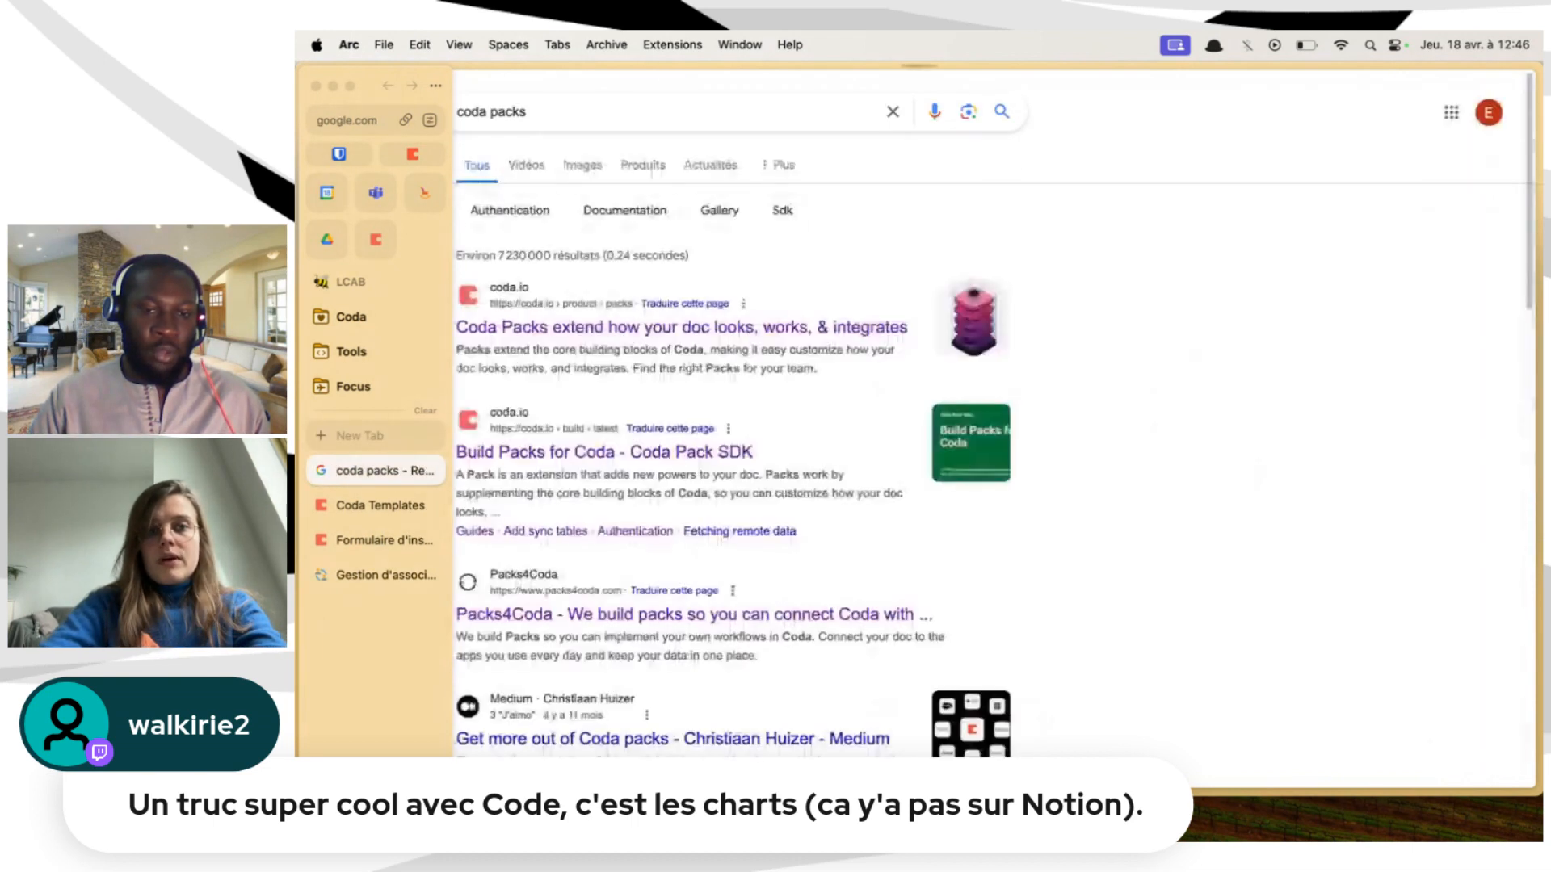
Glance at the Coda Pack SDK result, return, and go through the Coda Packs product page to the Packs gallery
left_click(565, 451)
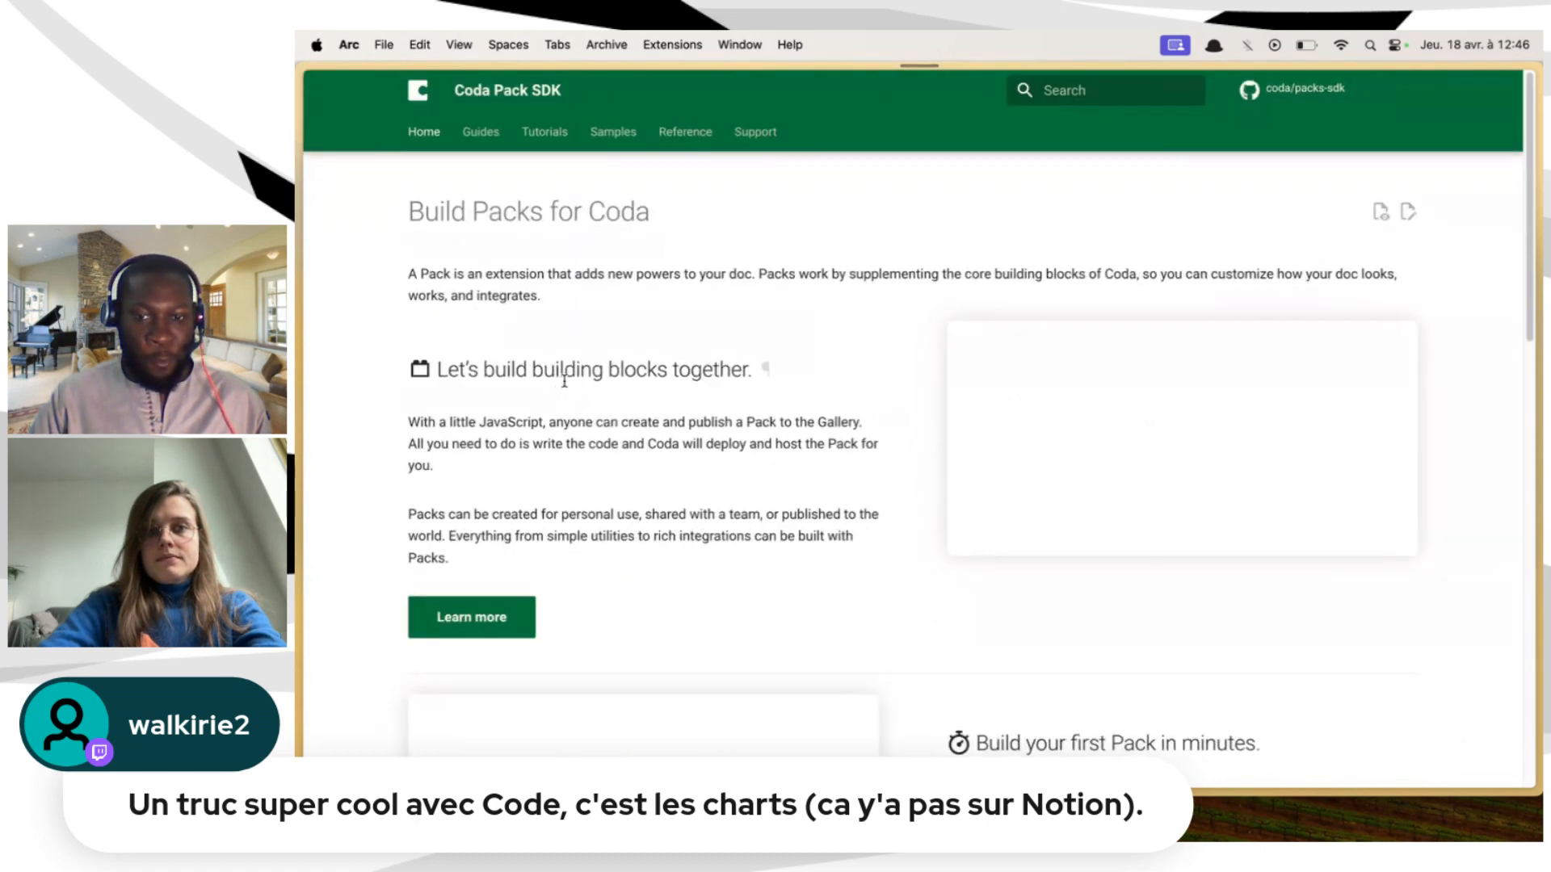
scroll(559, 381, "left", 5)
left_click(598, 326)
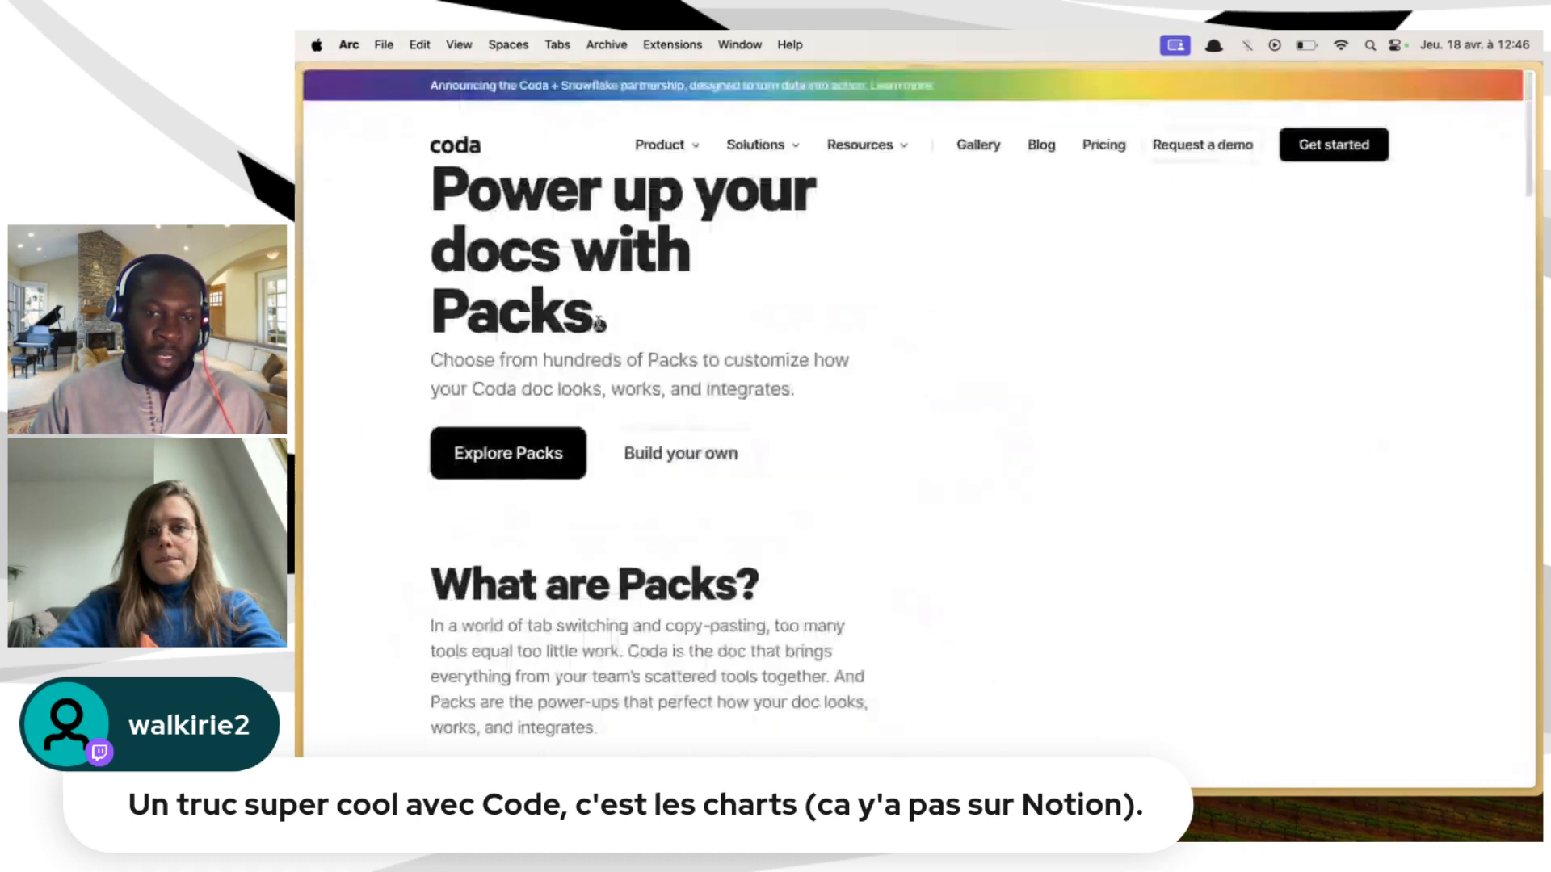
left_click(548, 549)
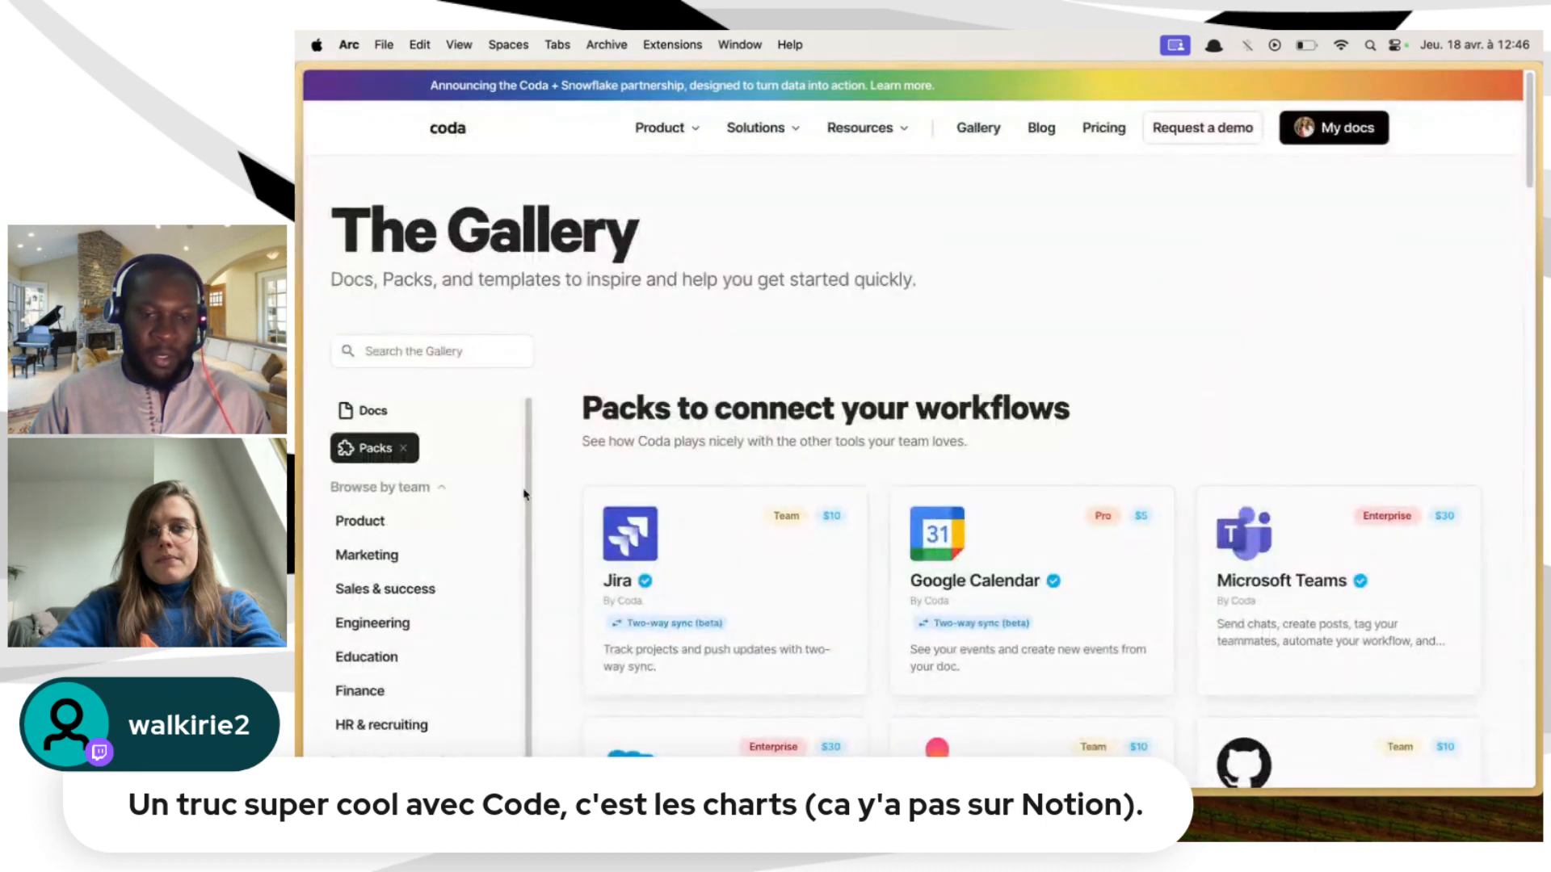
Search the Coda Gallery for "brevo" and show the full search results
left_click(459, 349)
type("bre")
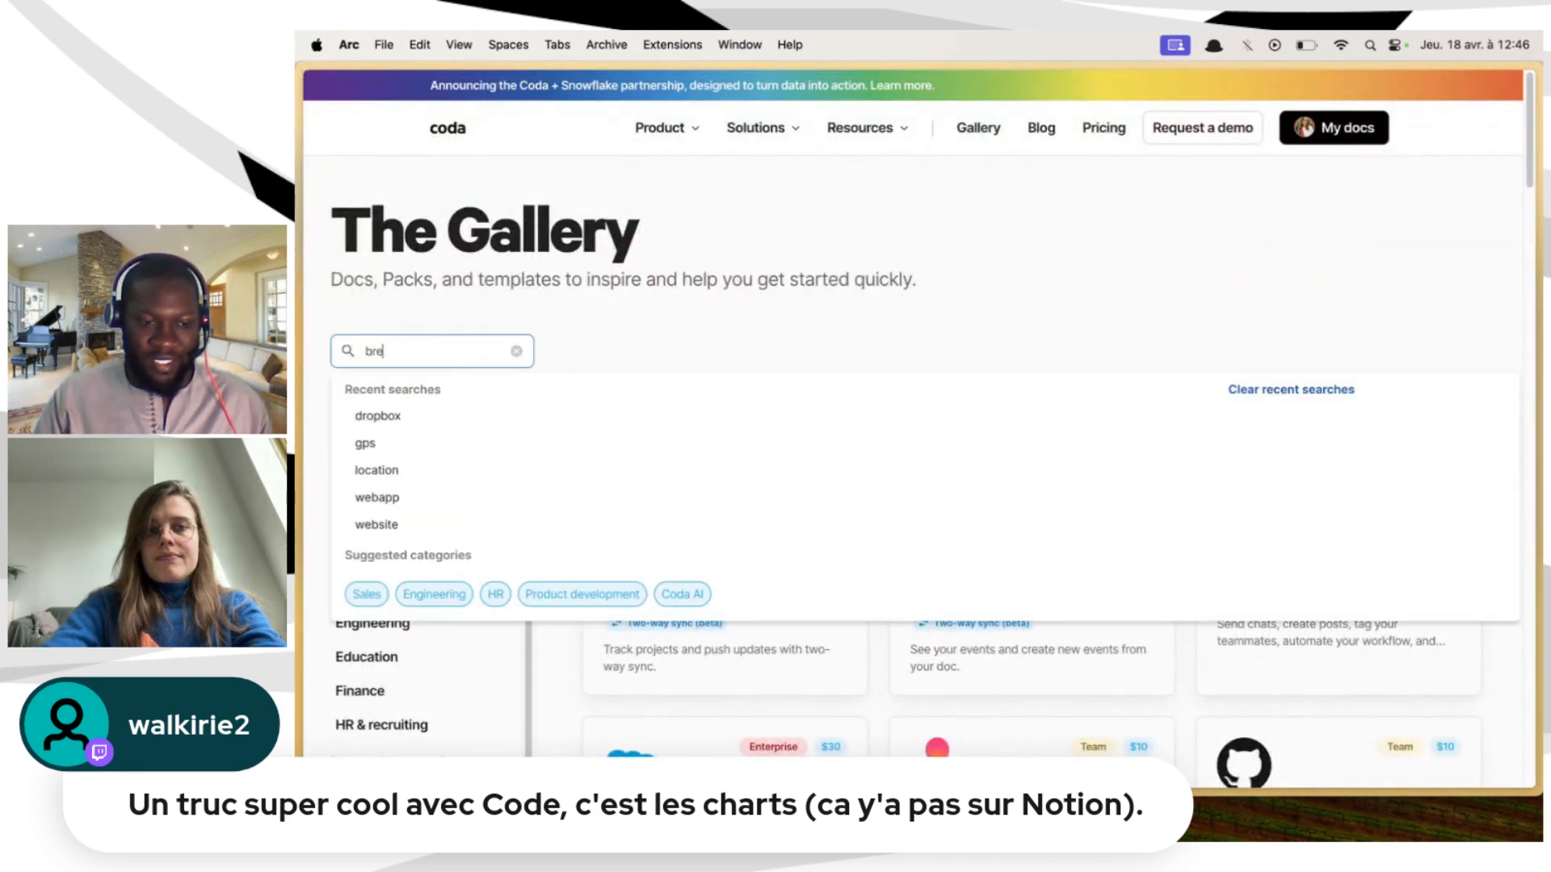
type("vk")
key("BackSpace")
type("o")
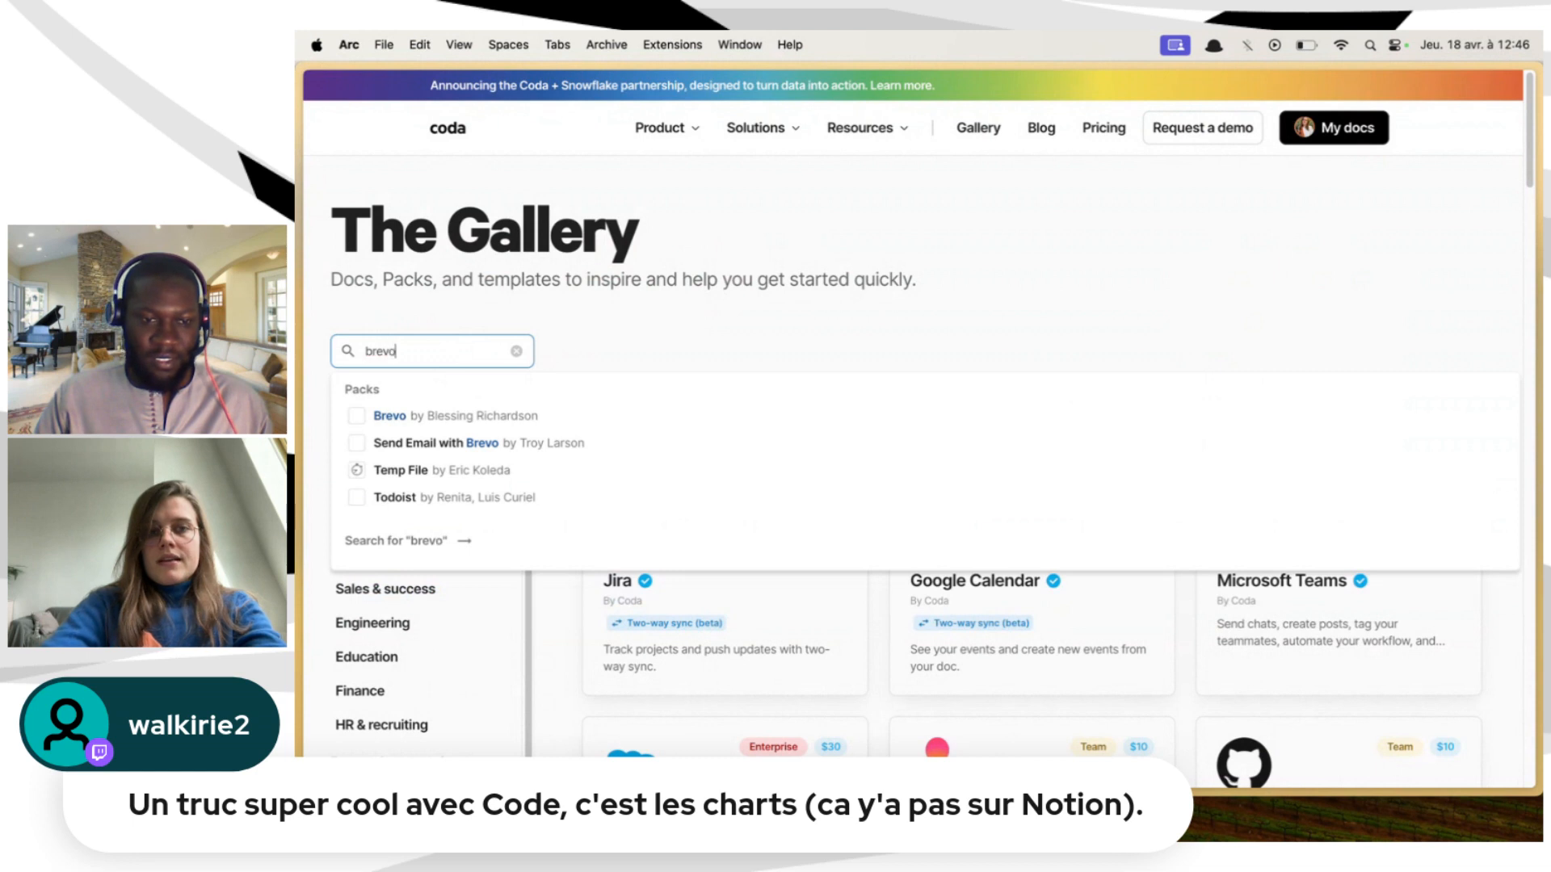
left_click(430, 487)
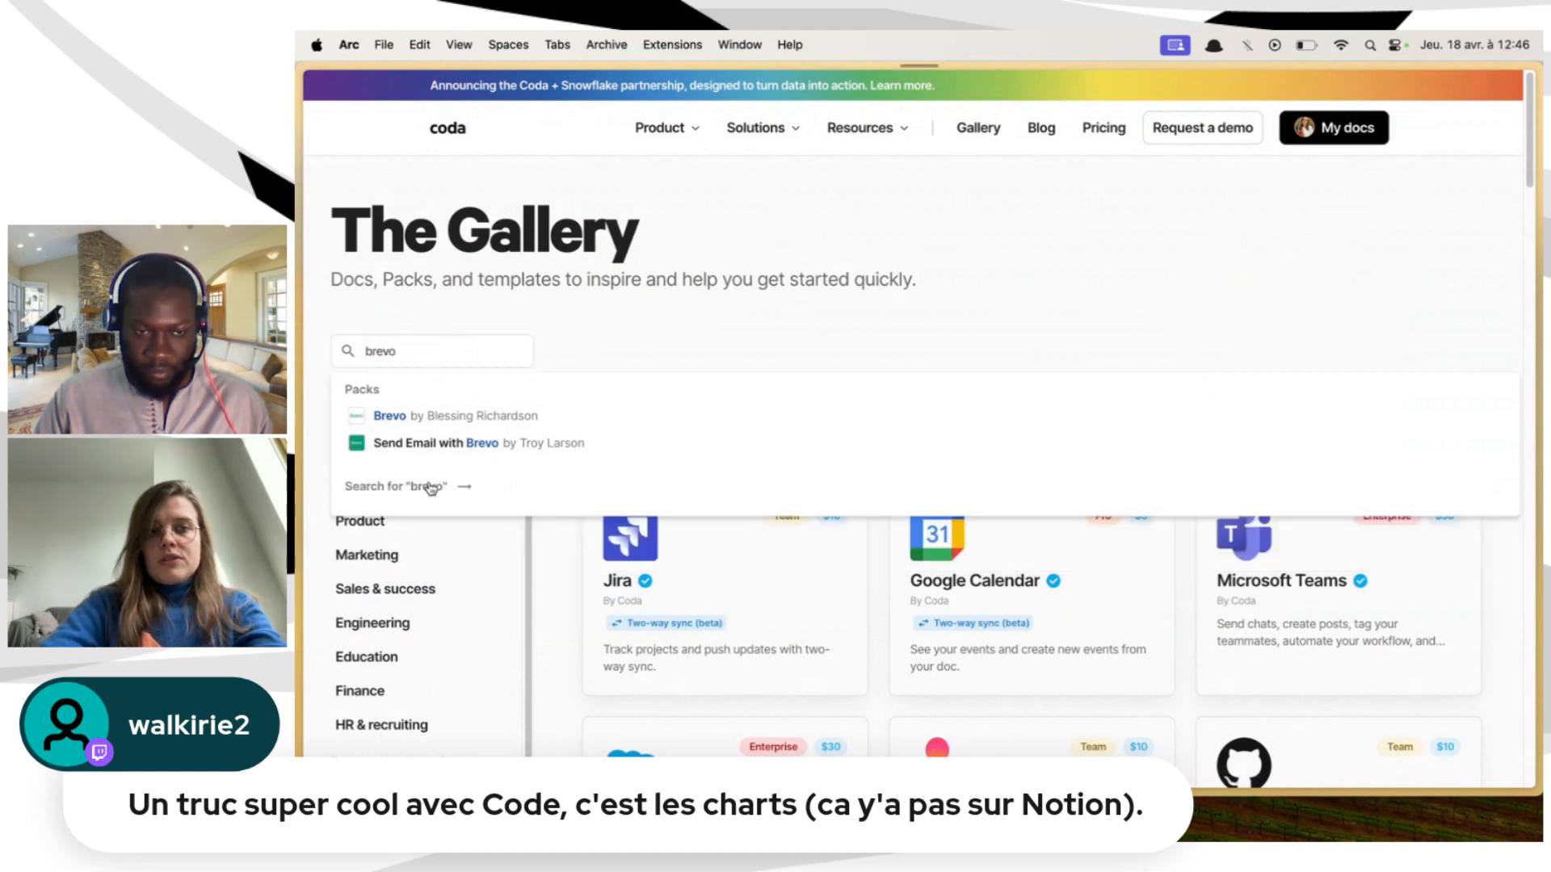
Limit the "brevo" search results to Packs and view them
scroll(527, 457, "down", 1)
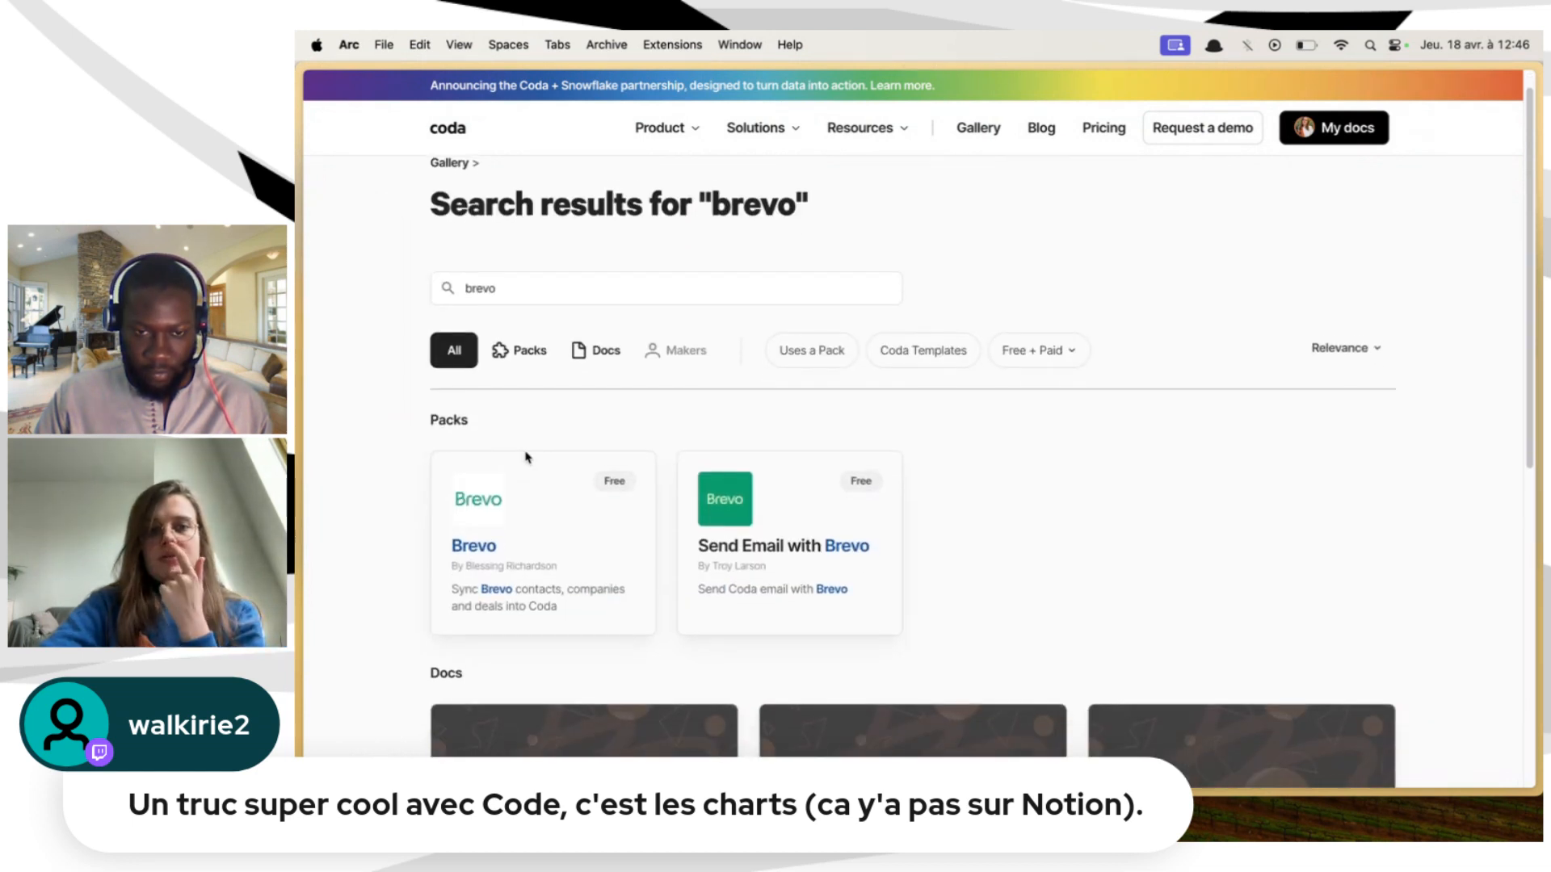
left_click(542, 356)
scroll(572, 503, "down", 1)
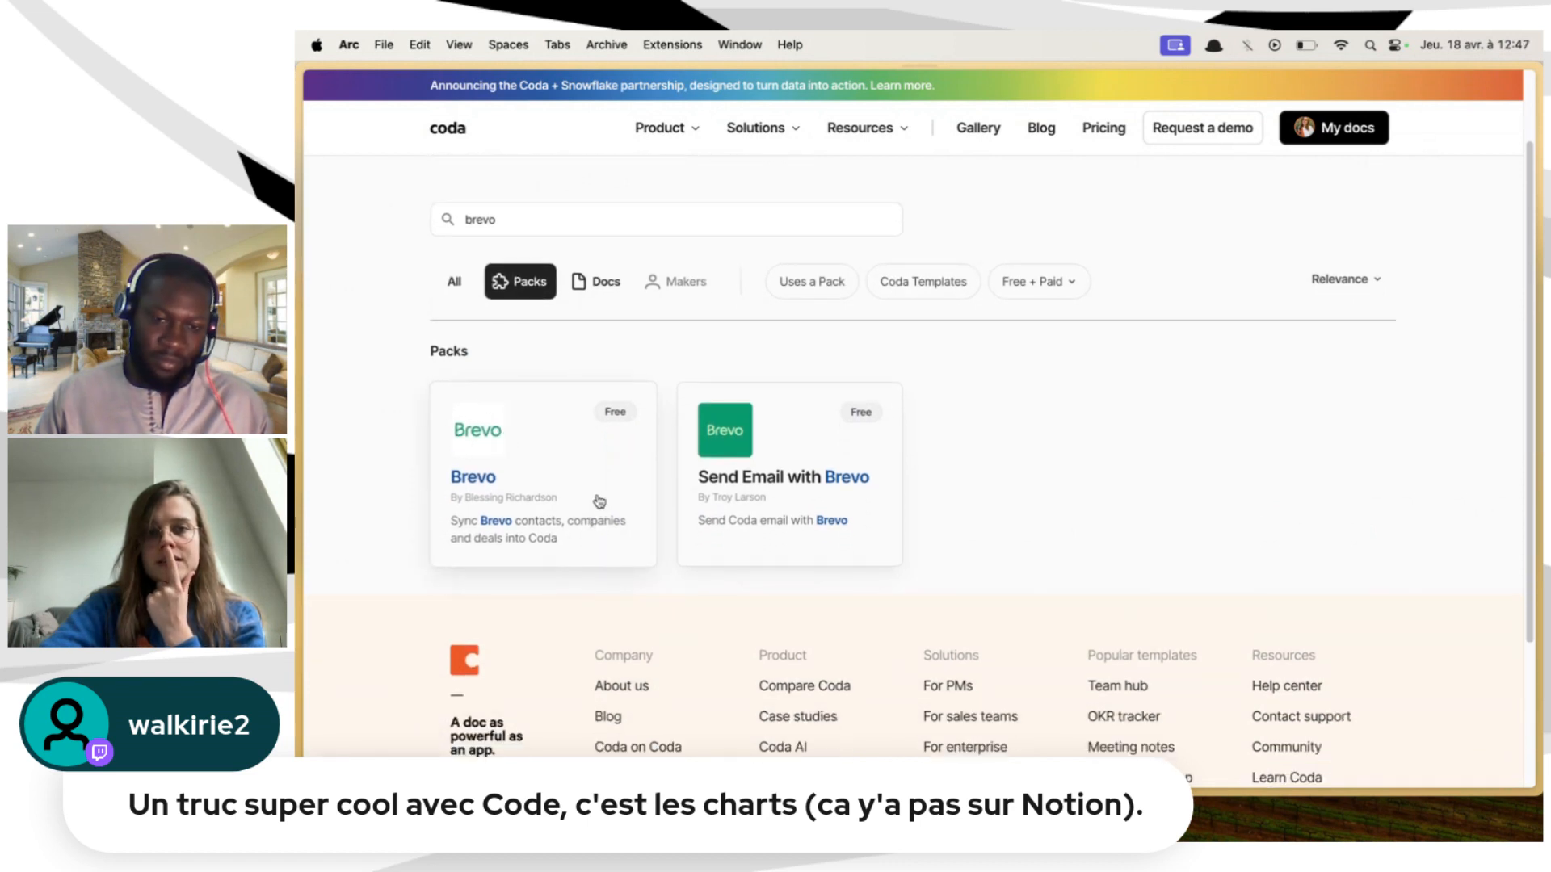
Open the Brevo pack that syncs contacts, companies and deals, and examine the tables it offers
left_click(598, 502)
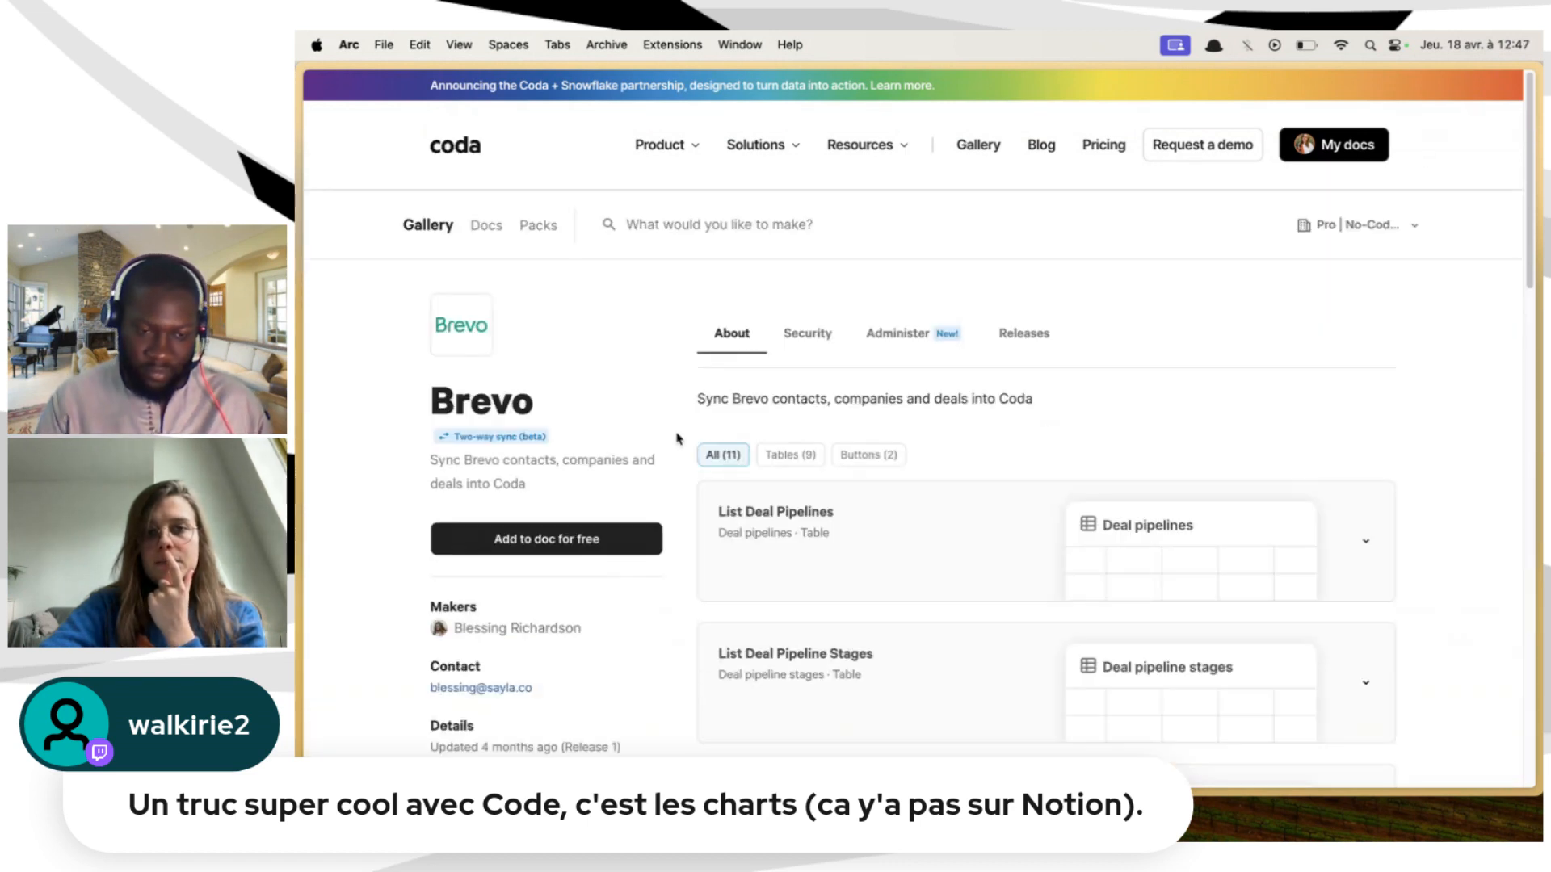
scroll(676, 439, "down", 5)
scroll(677, 439, "down", 3)
scroll(677, 439, "up", 10)
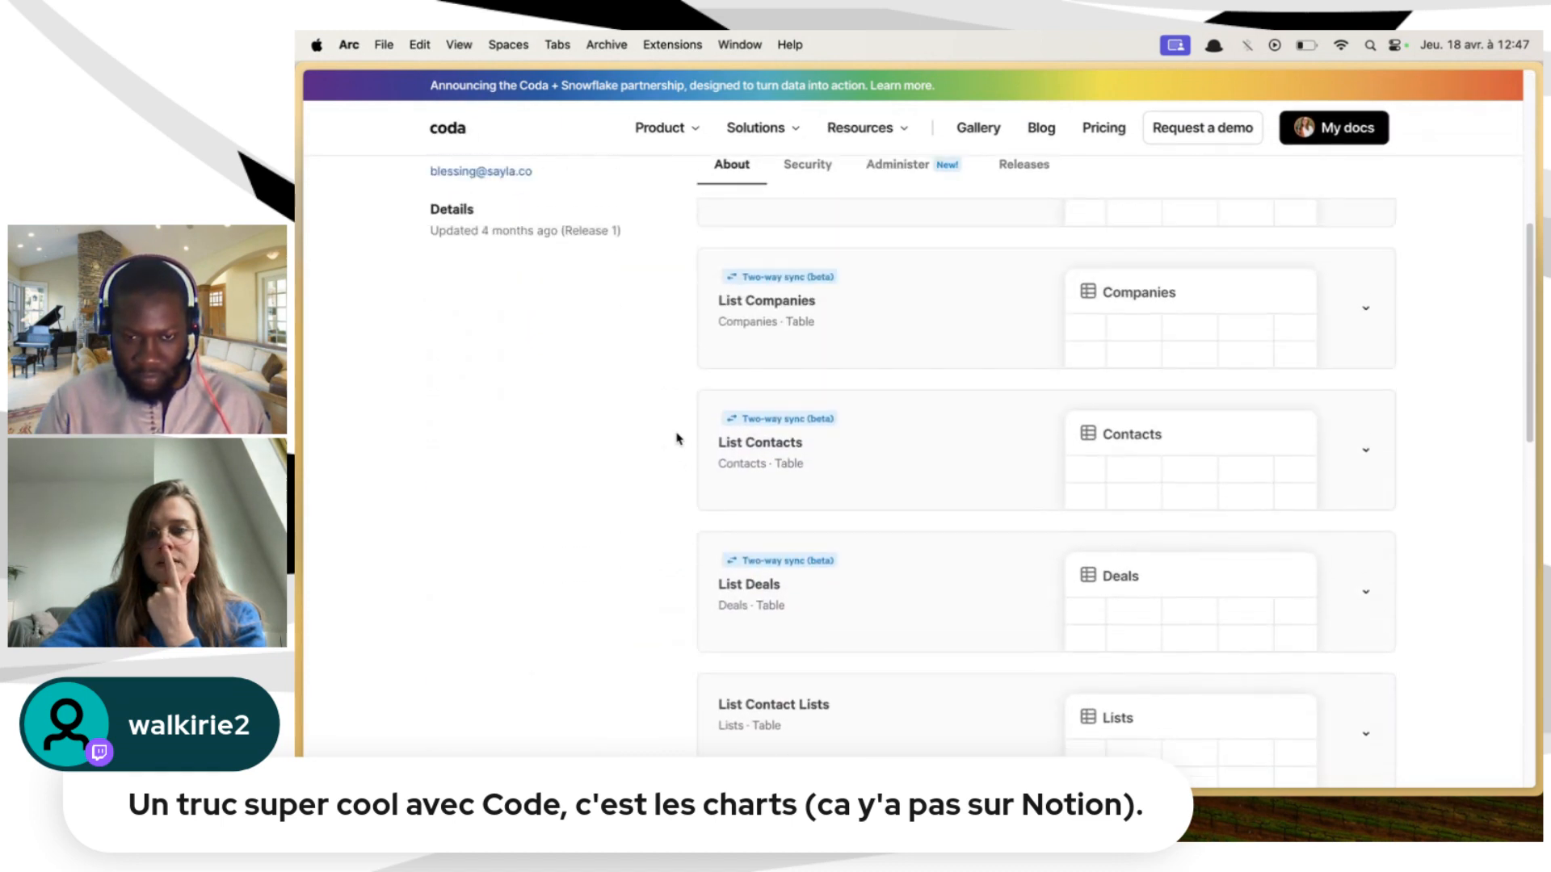
scroll(677, 439, "up", 2)
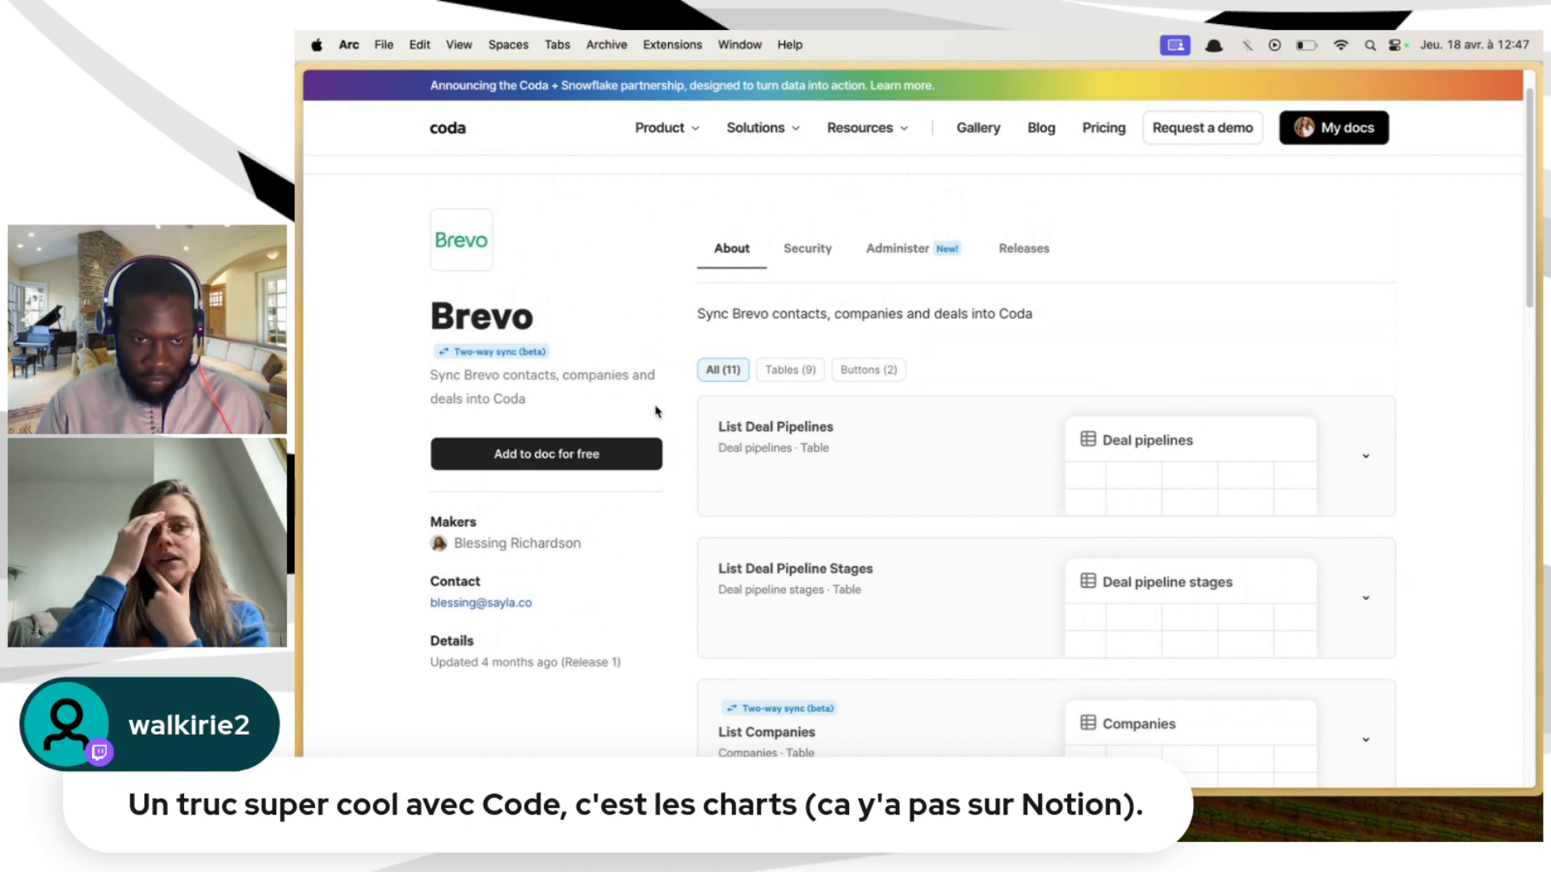
scroll(656, 412, "down", 8)
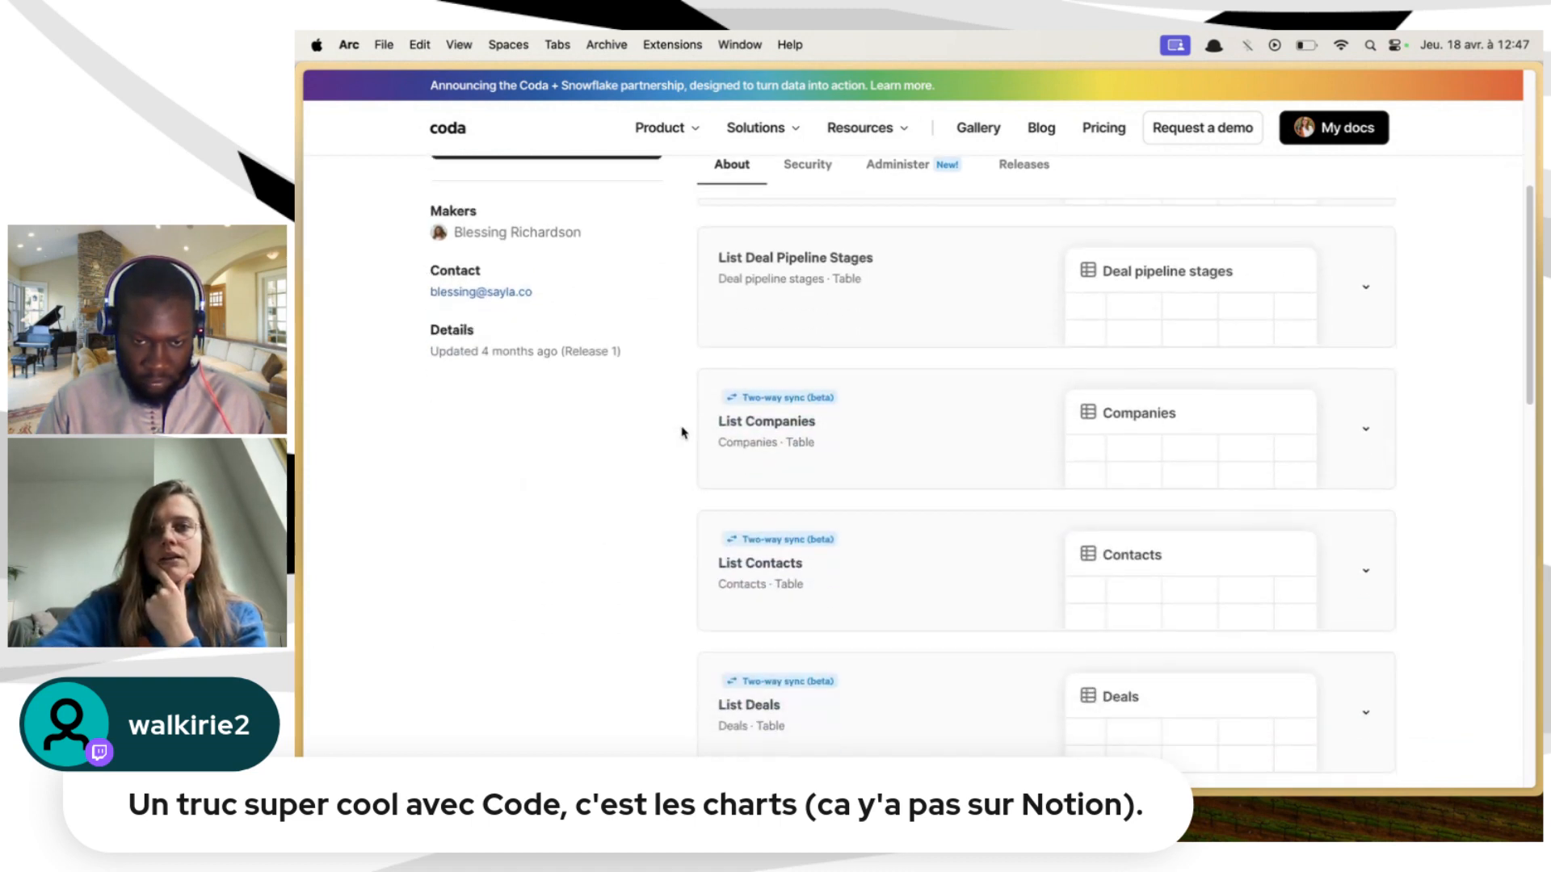
scroll(682, 428, "up", 2)
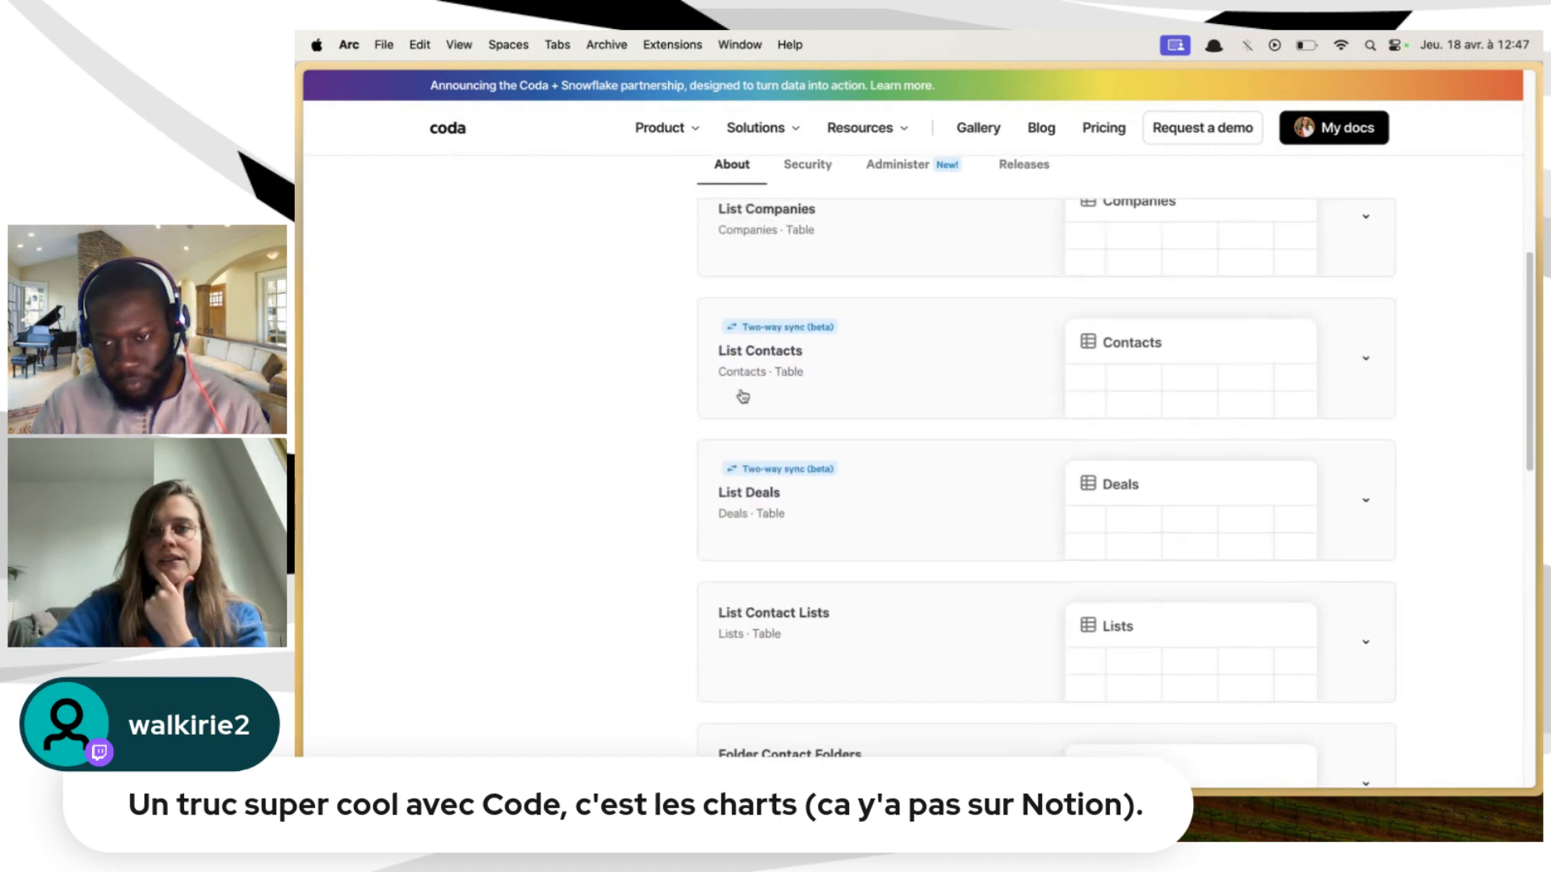
Review the Brevo pack's tables and the required inputs of its Create Contact and Create Company buttons
scroll(815, 393, "up", 1)
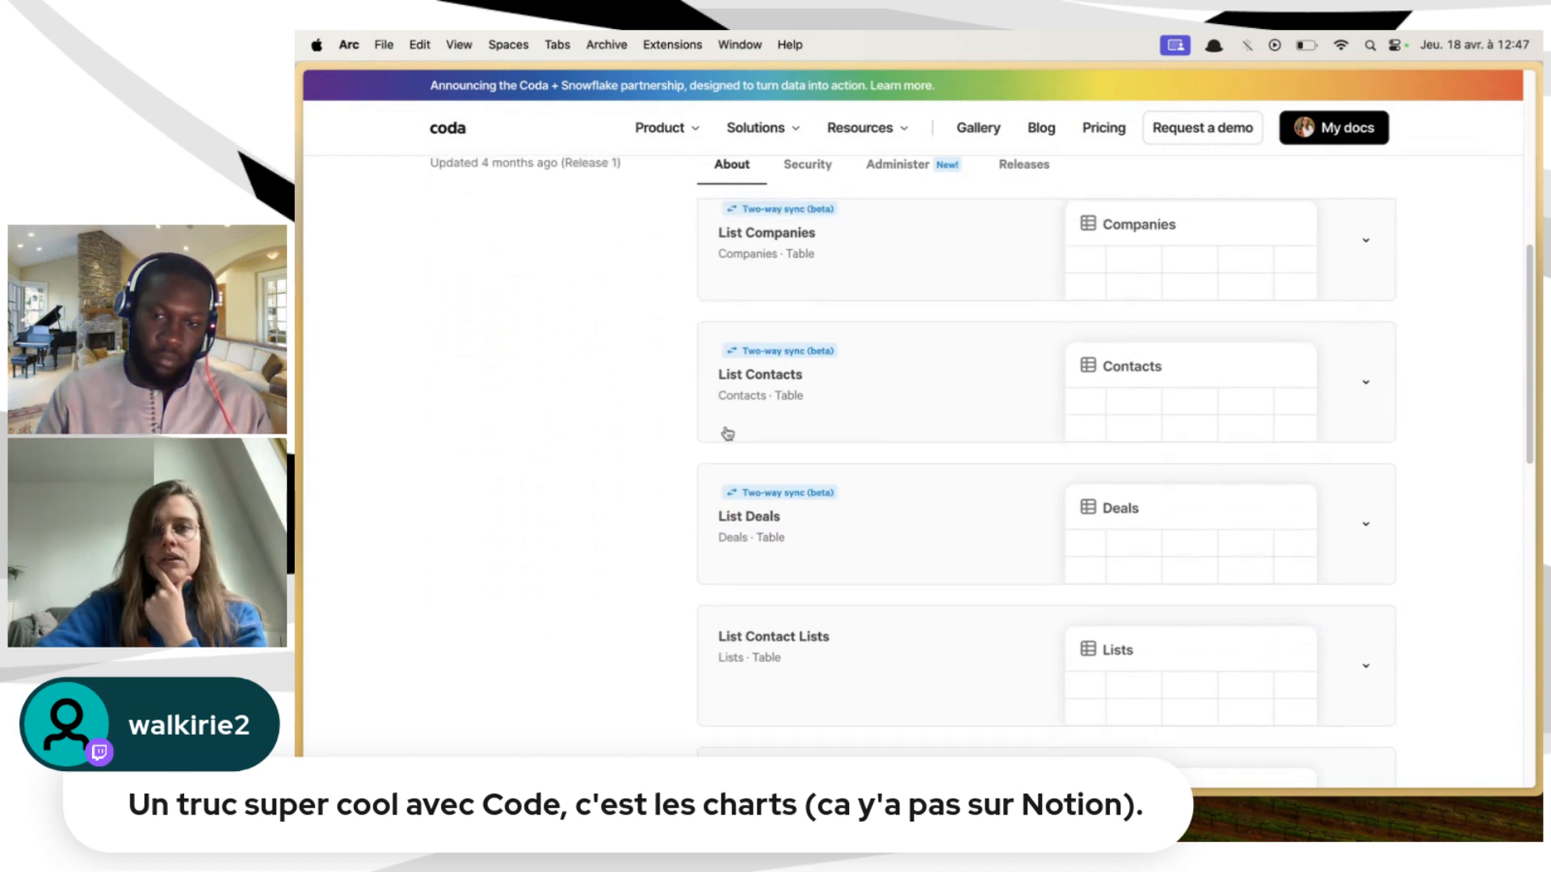
scroll(728, 434, "up", 1)
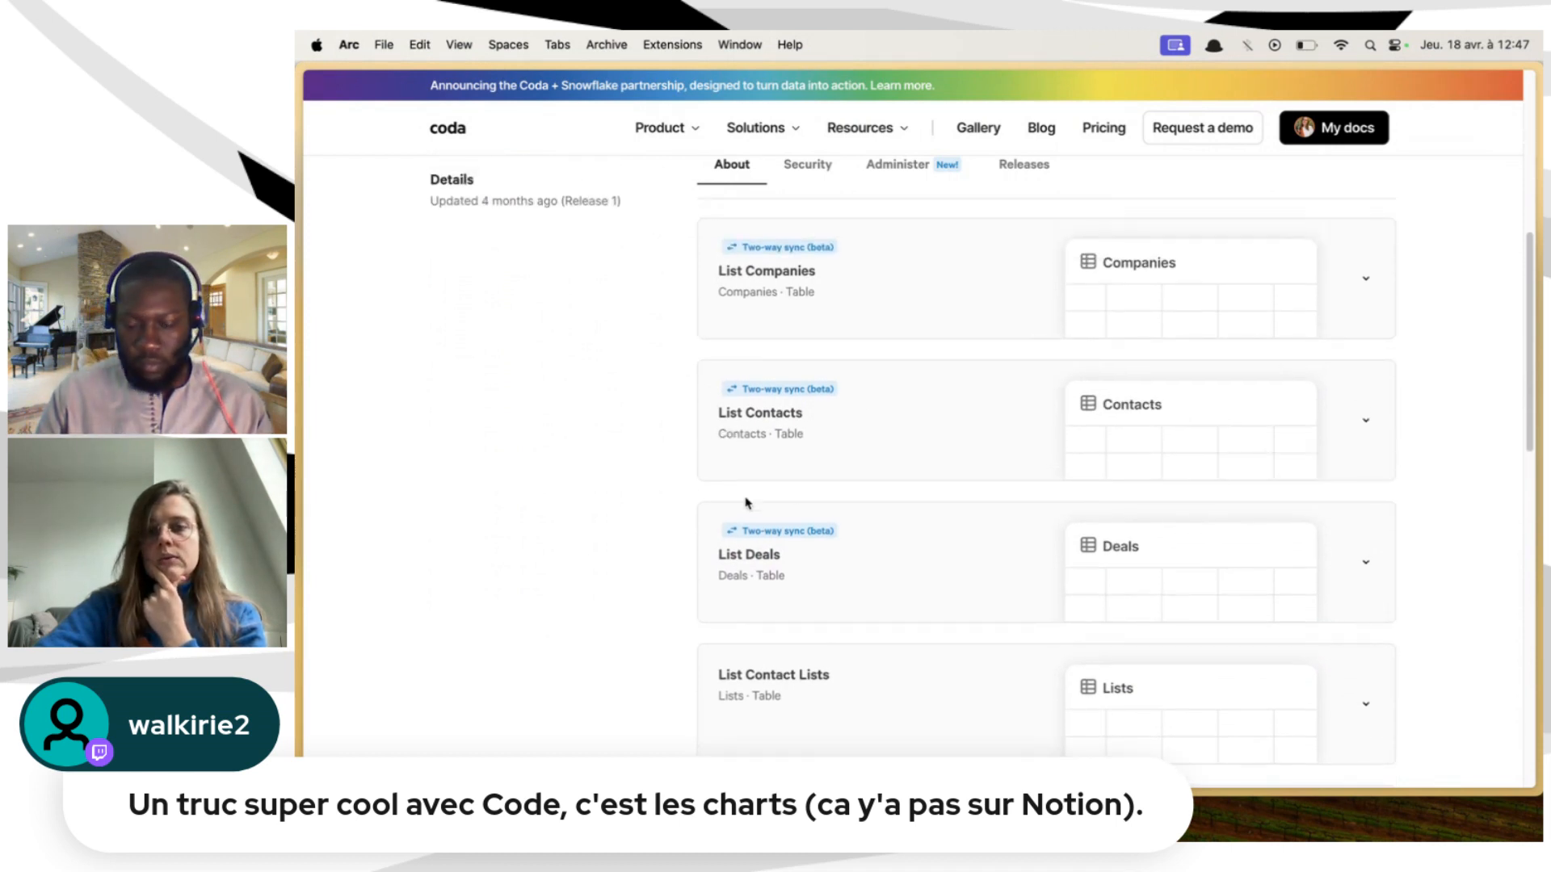
scroll(717, 511, "down", 6)
scroll(717, 511, "down", 10)
left_click(781, 555)
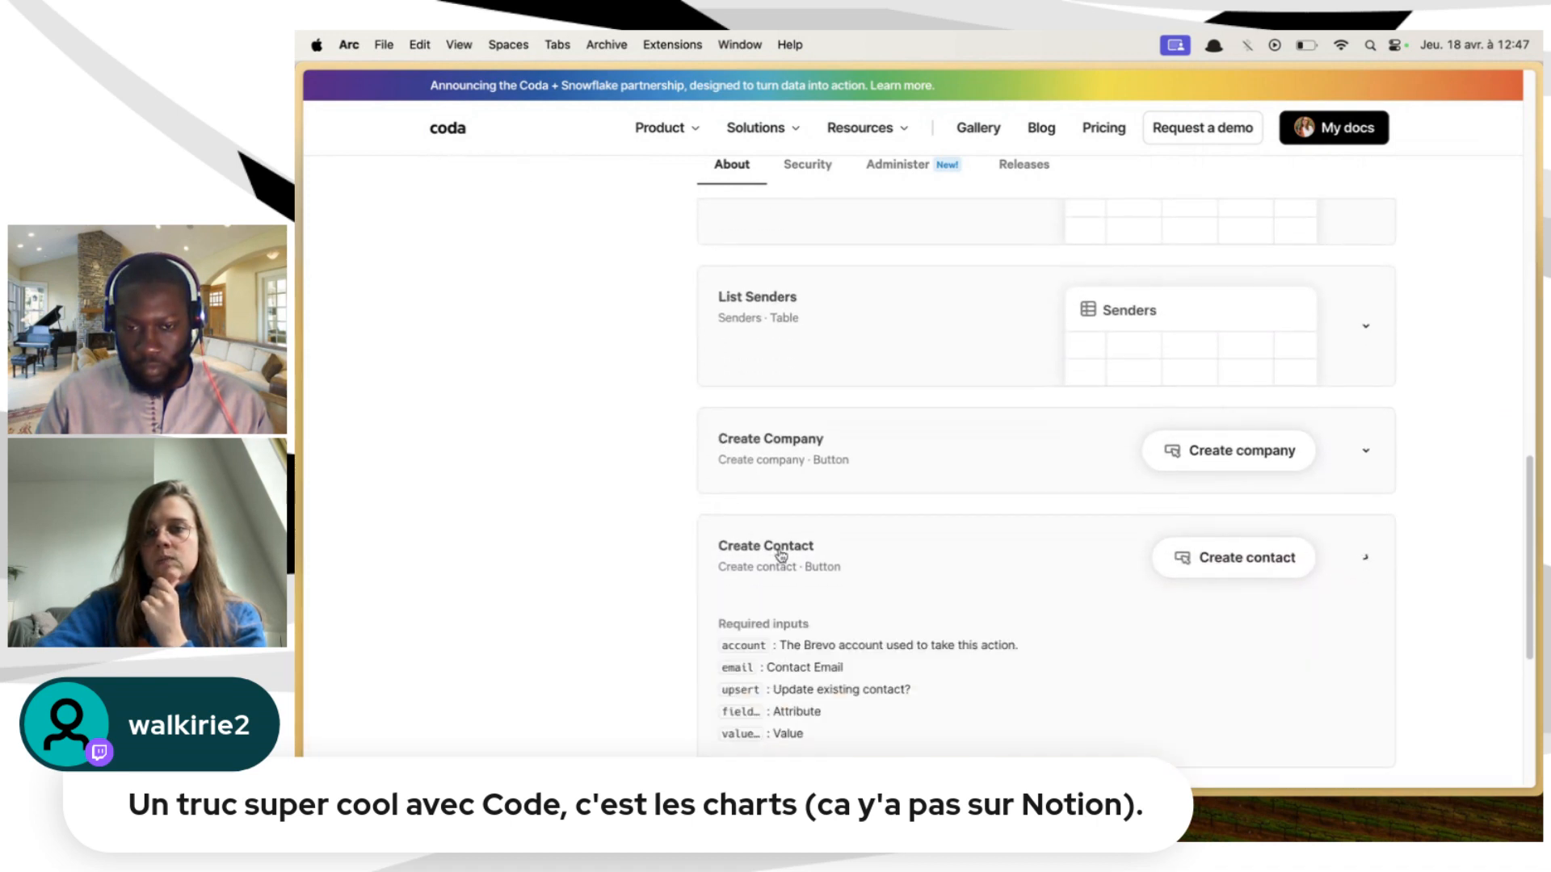
left_click(799, 493)
scroll(632, 534, "up", 1)
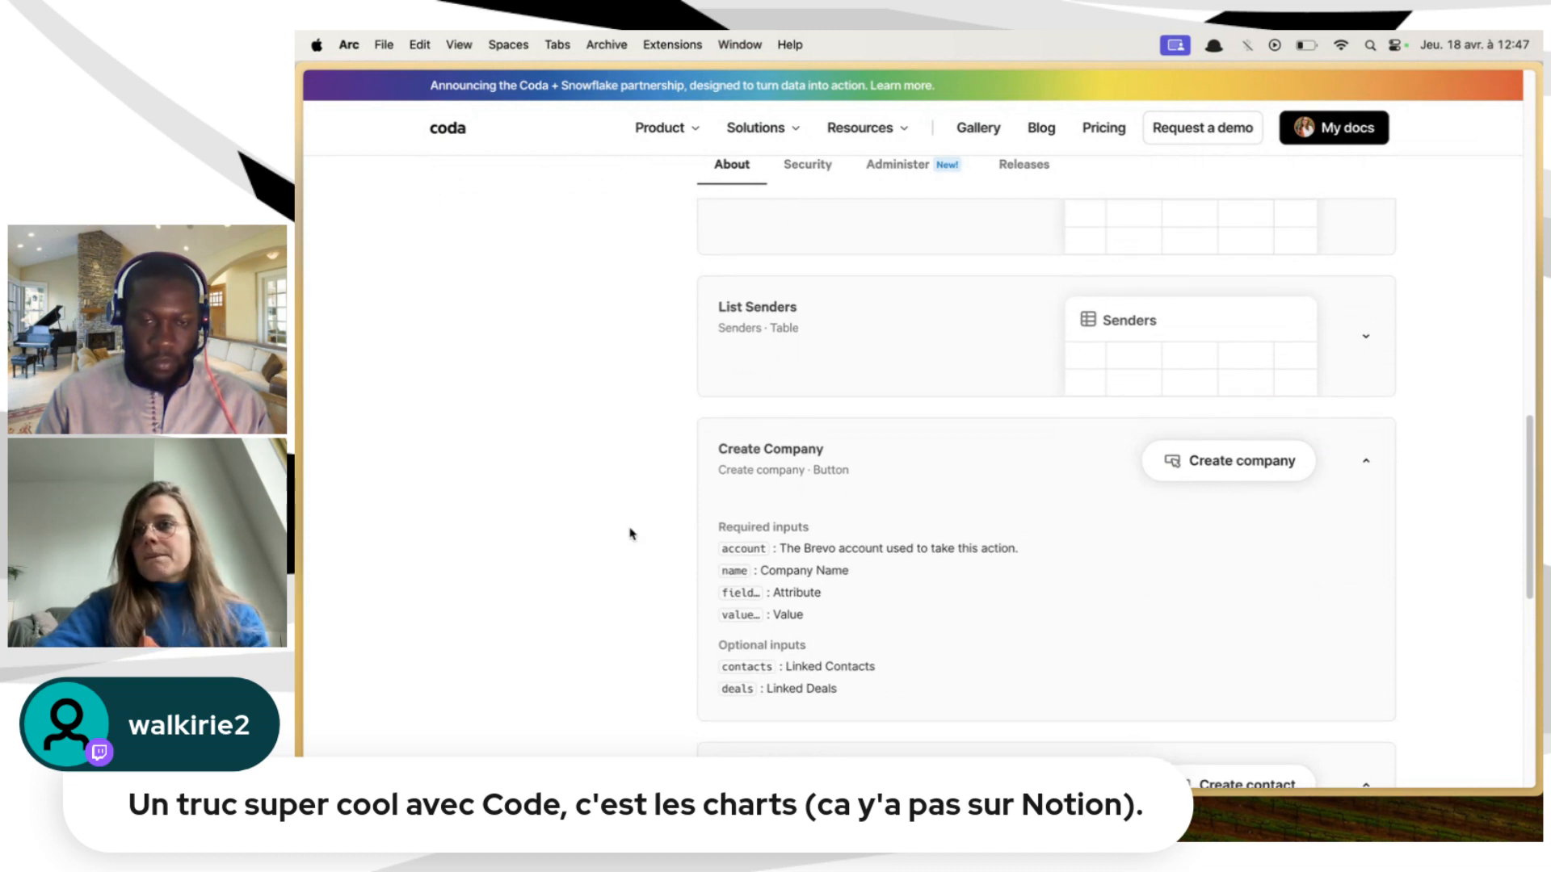
scroll(632, 533, "up", 10)
scroll(632, 534, "up", 5)
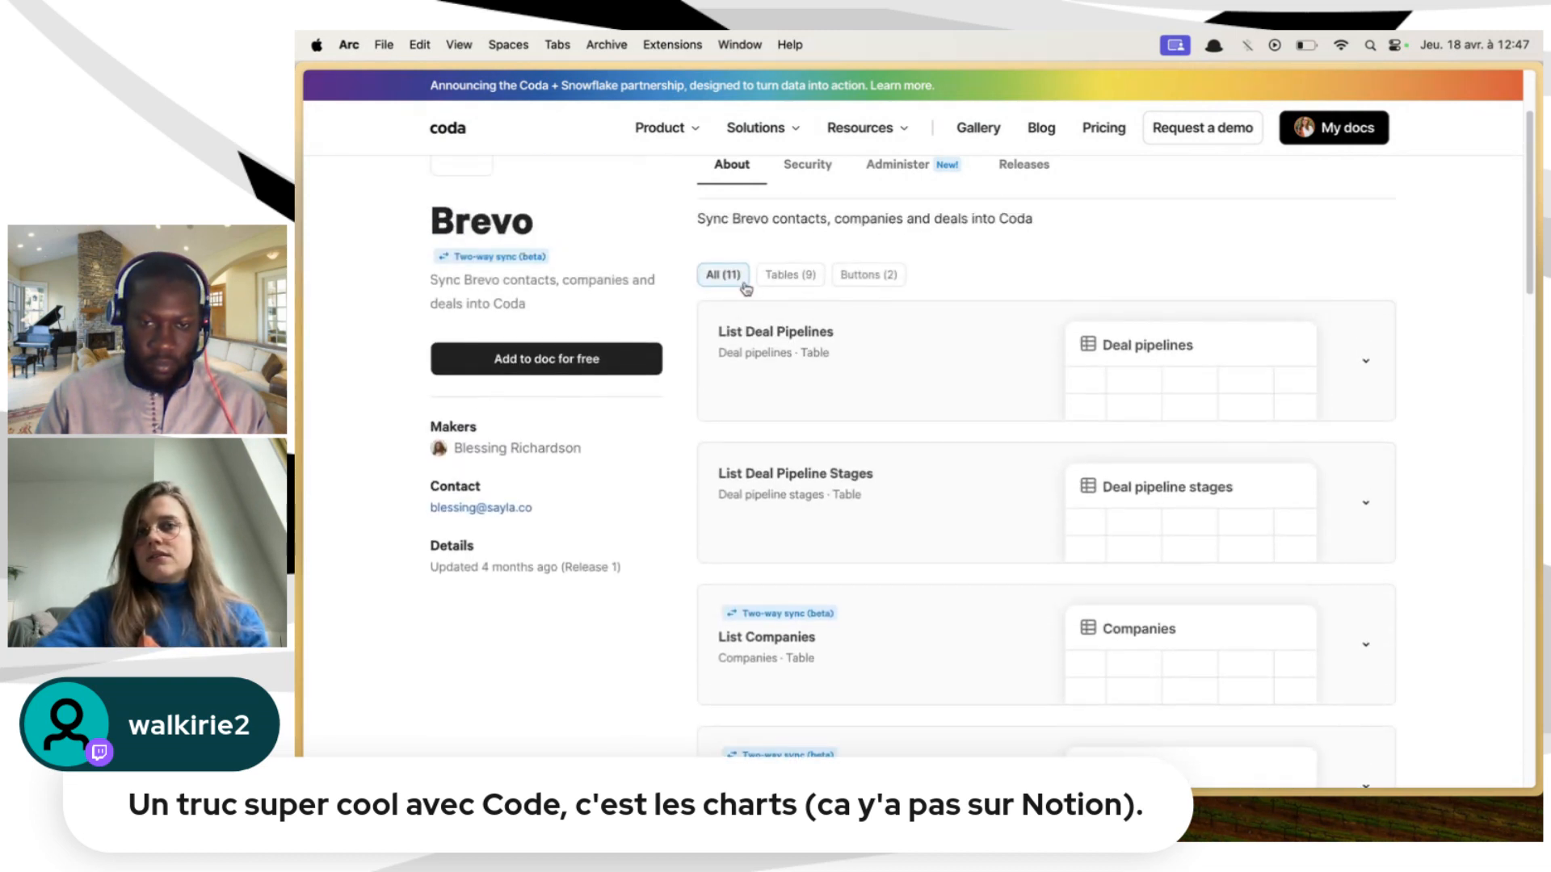
Search the Coda Gallery for "mailerlite" and open the Mailerlite pack
left_click(638, 227)
type("mailerlit")
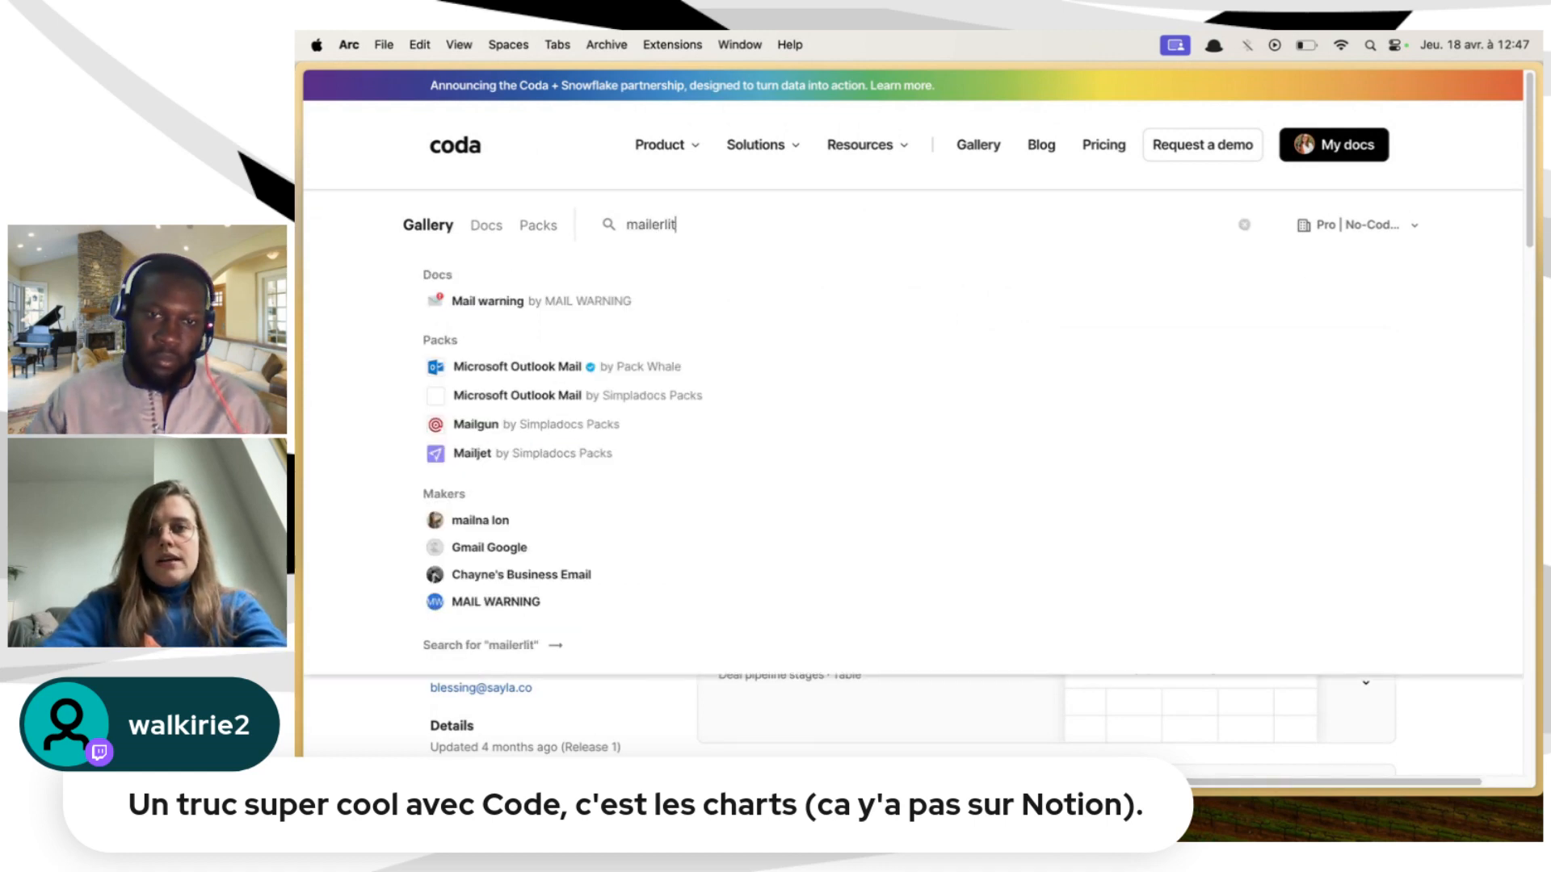
type("e")
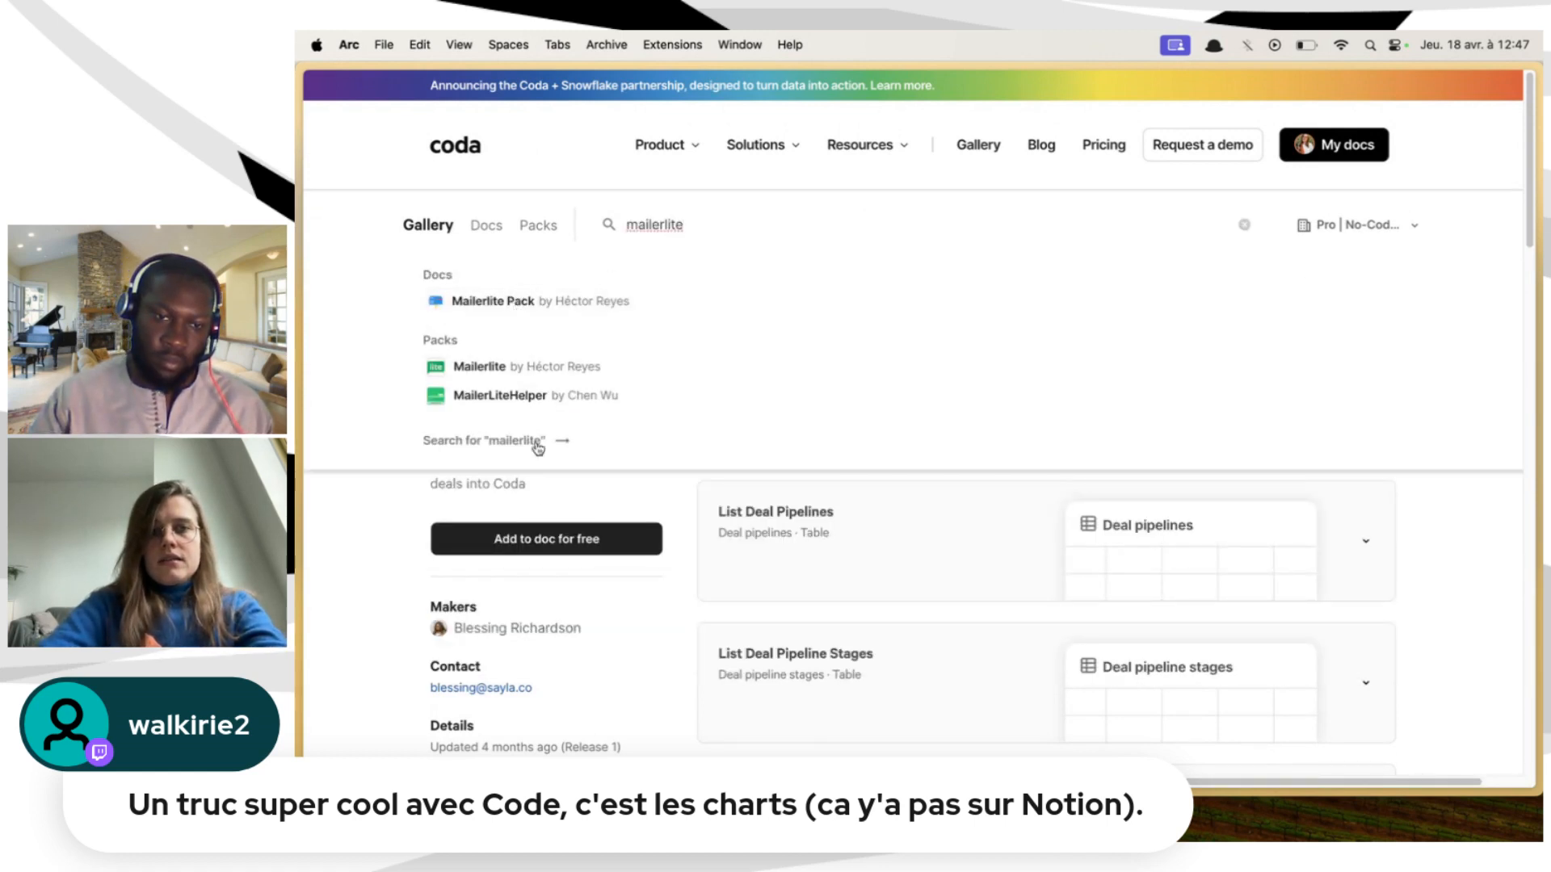
left_click(491, 368)
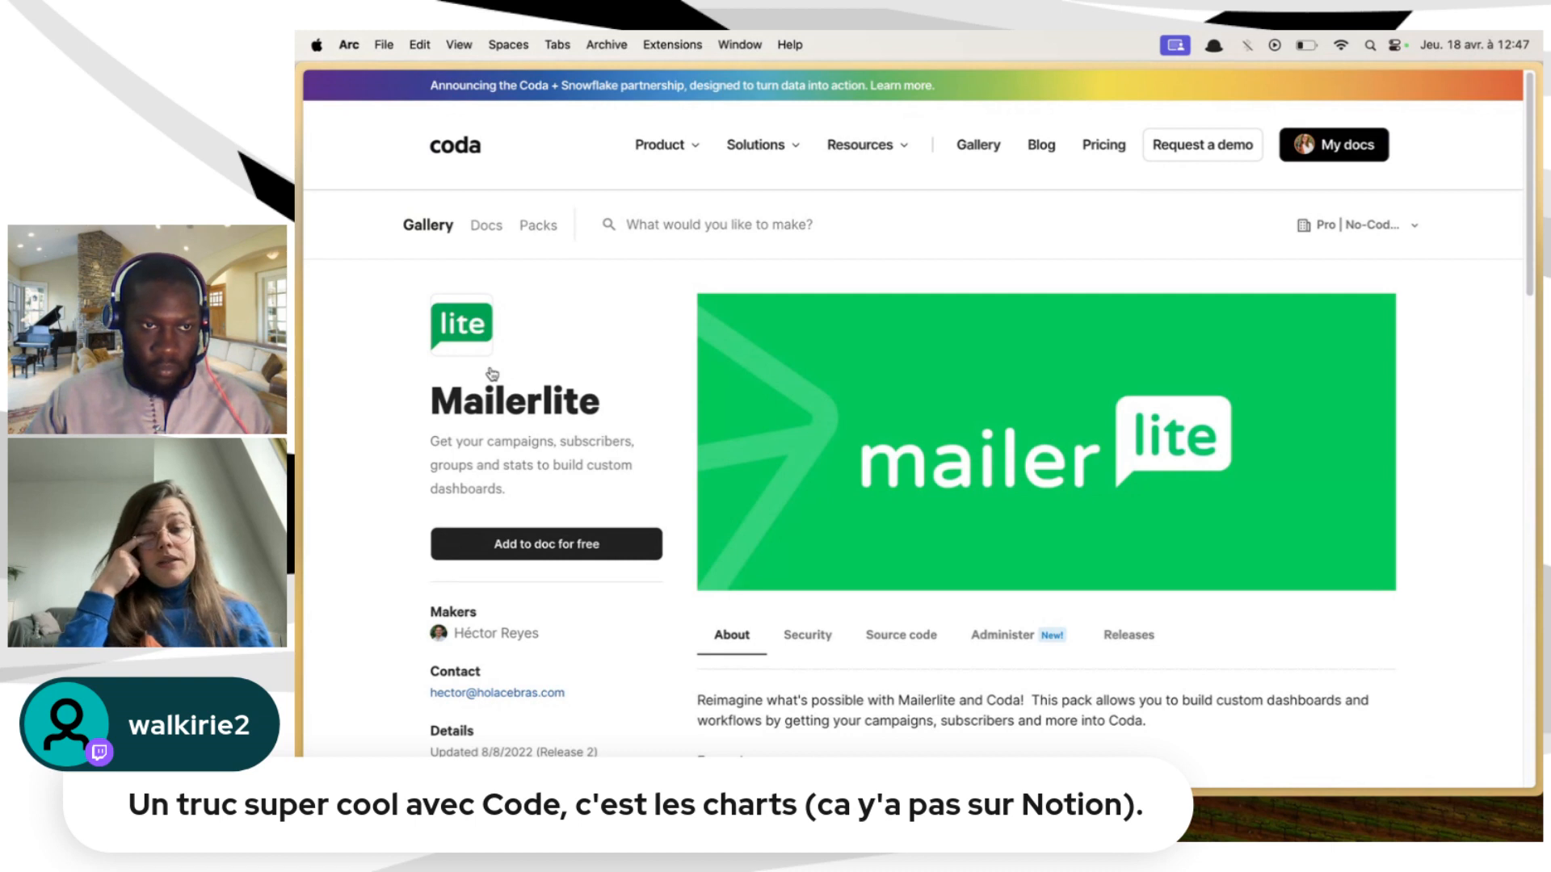
Search the Coda Gallery for "mailchimp", view the suggested docs and packs, and dismiss the suggestions
left_click(699, 216)
type("mailchimp")
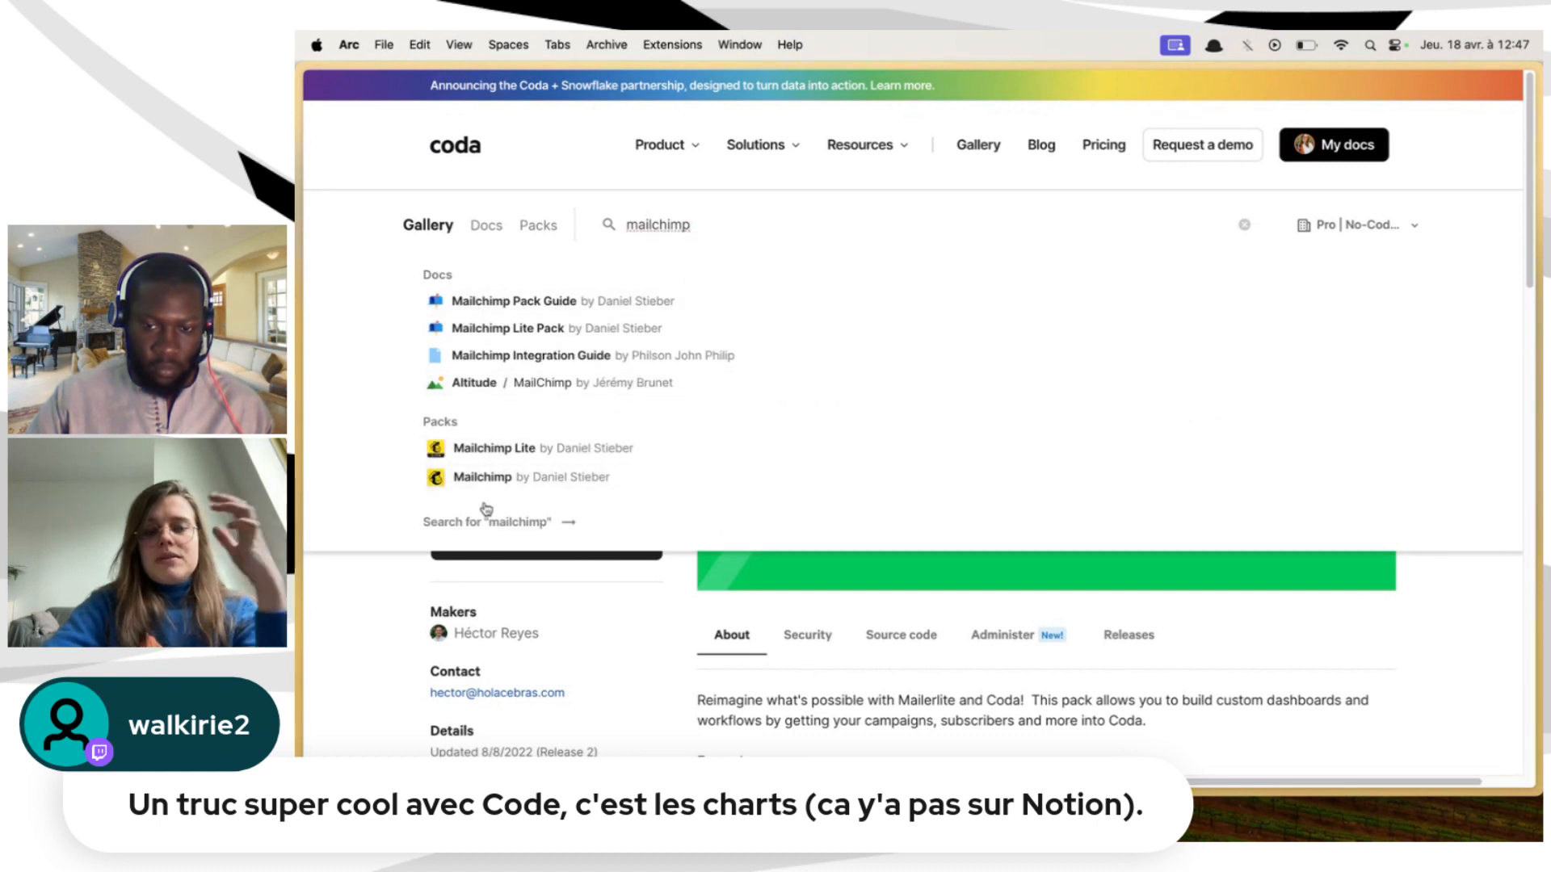
left_click(619, 619)
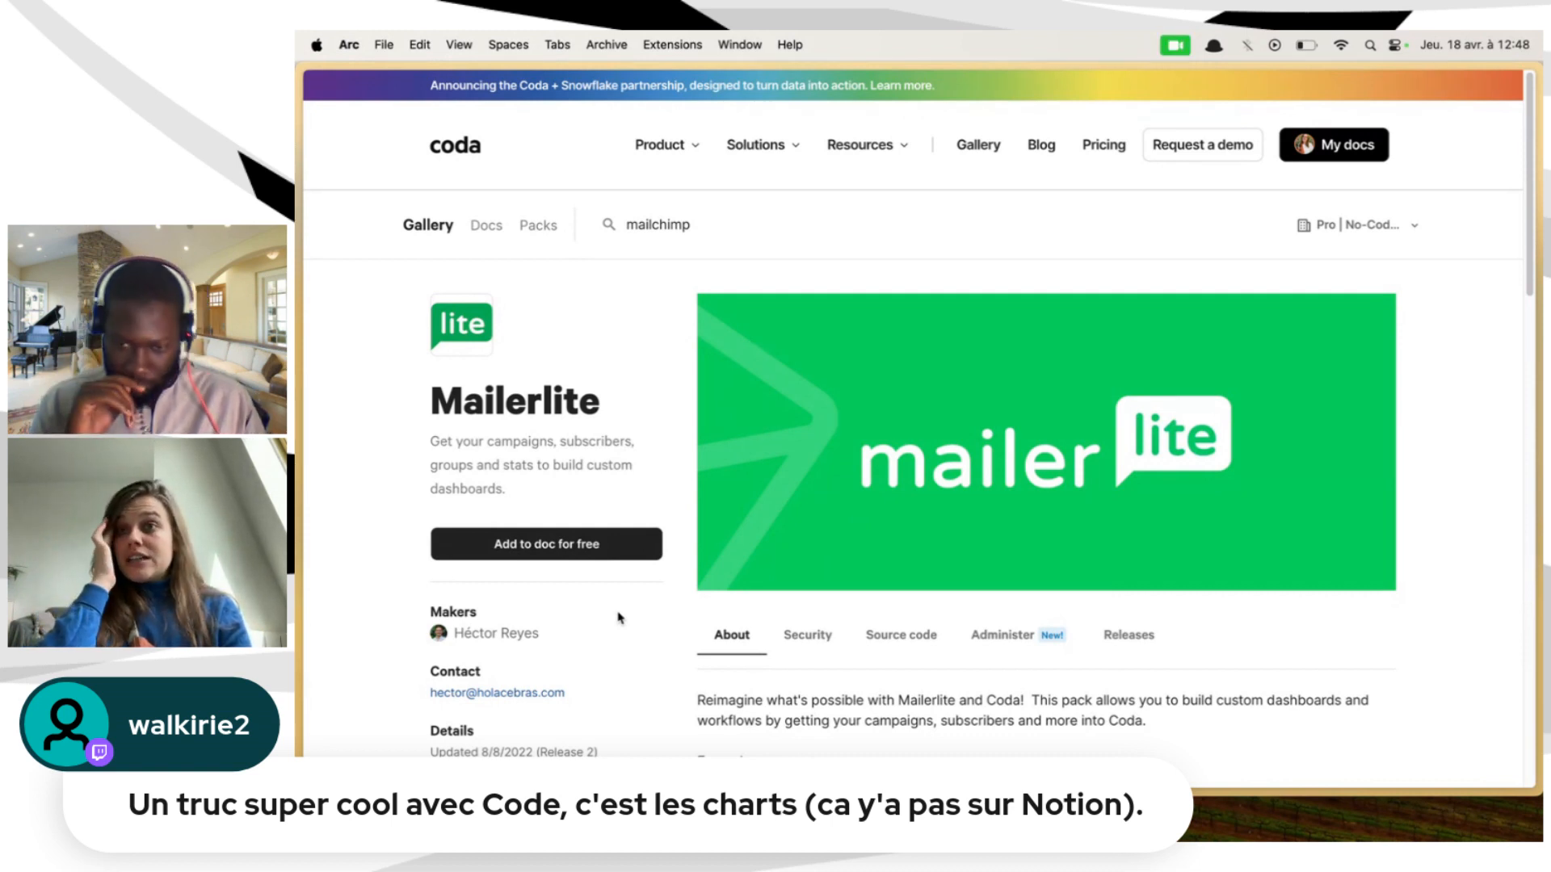
mouse_move(299, 452)
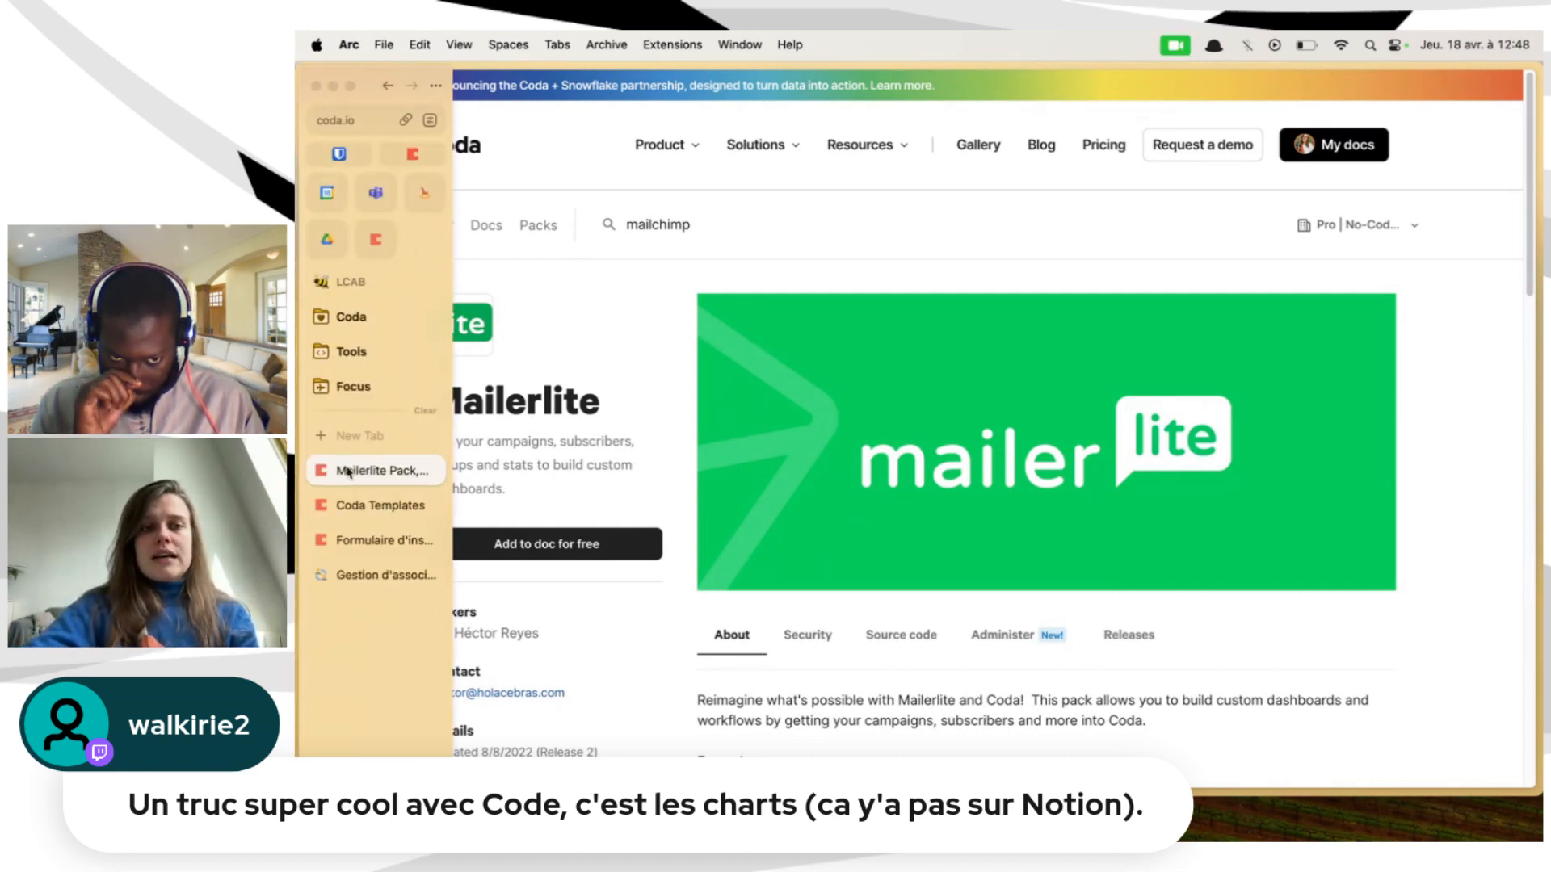
left_click(367, 435)
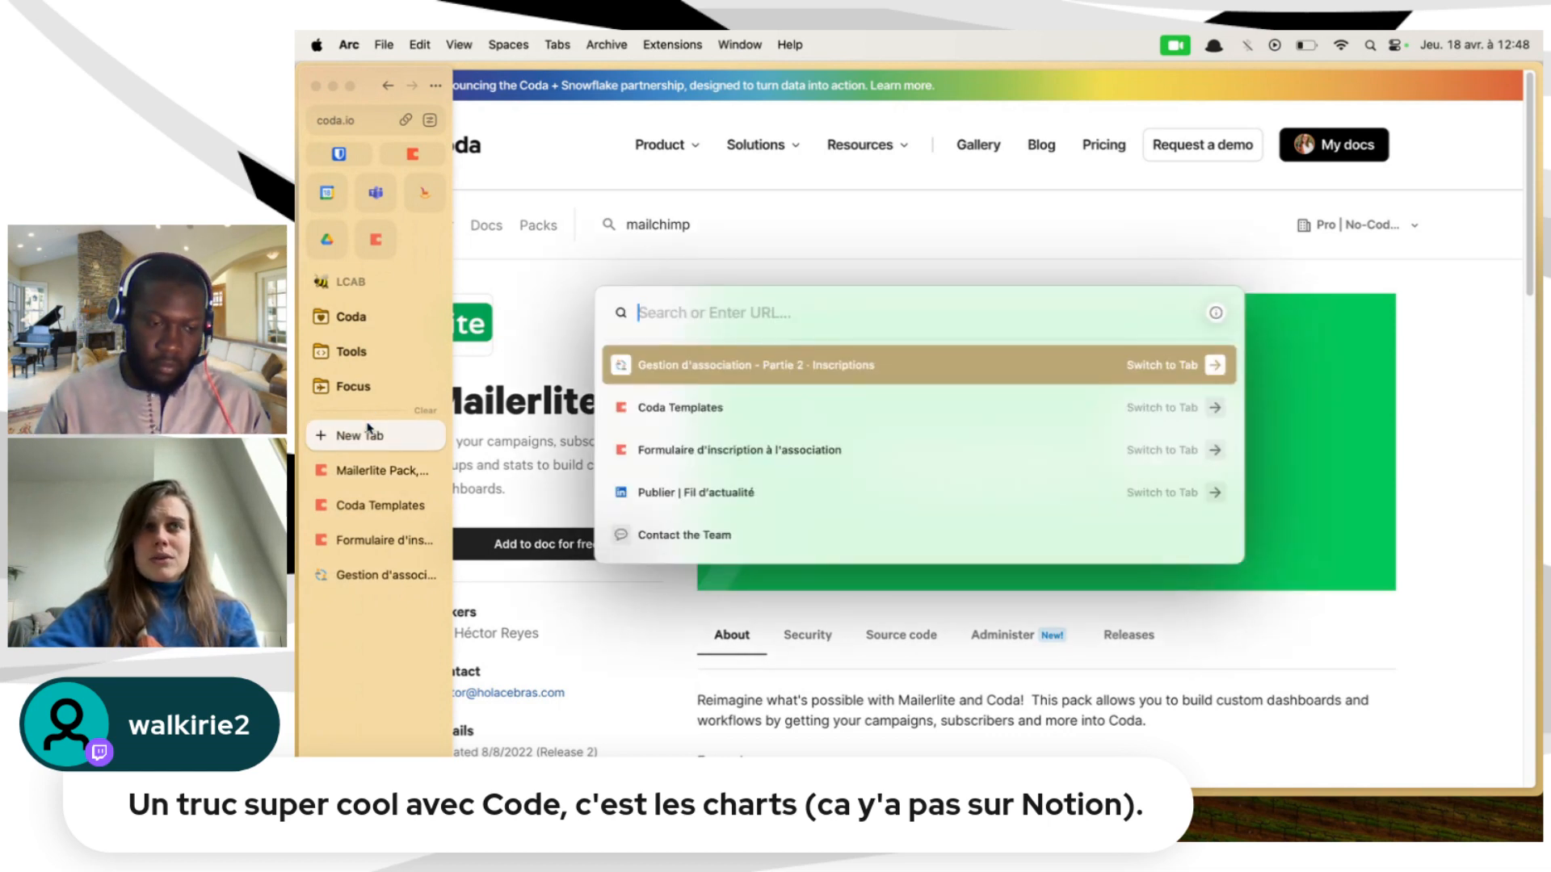
left_click(642, 617)
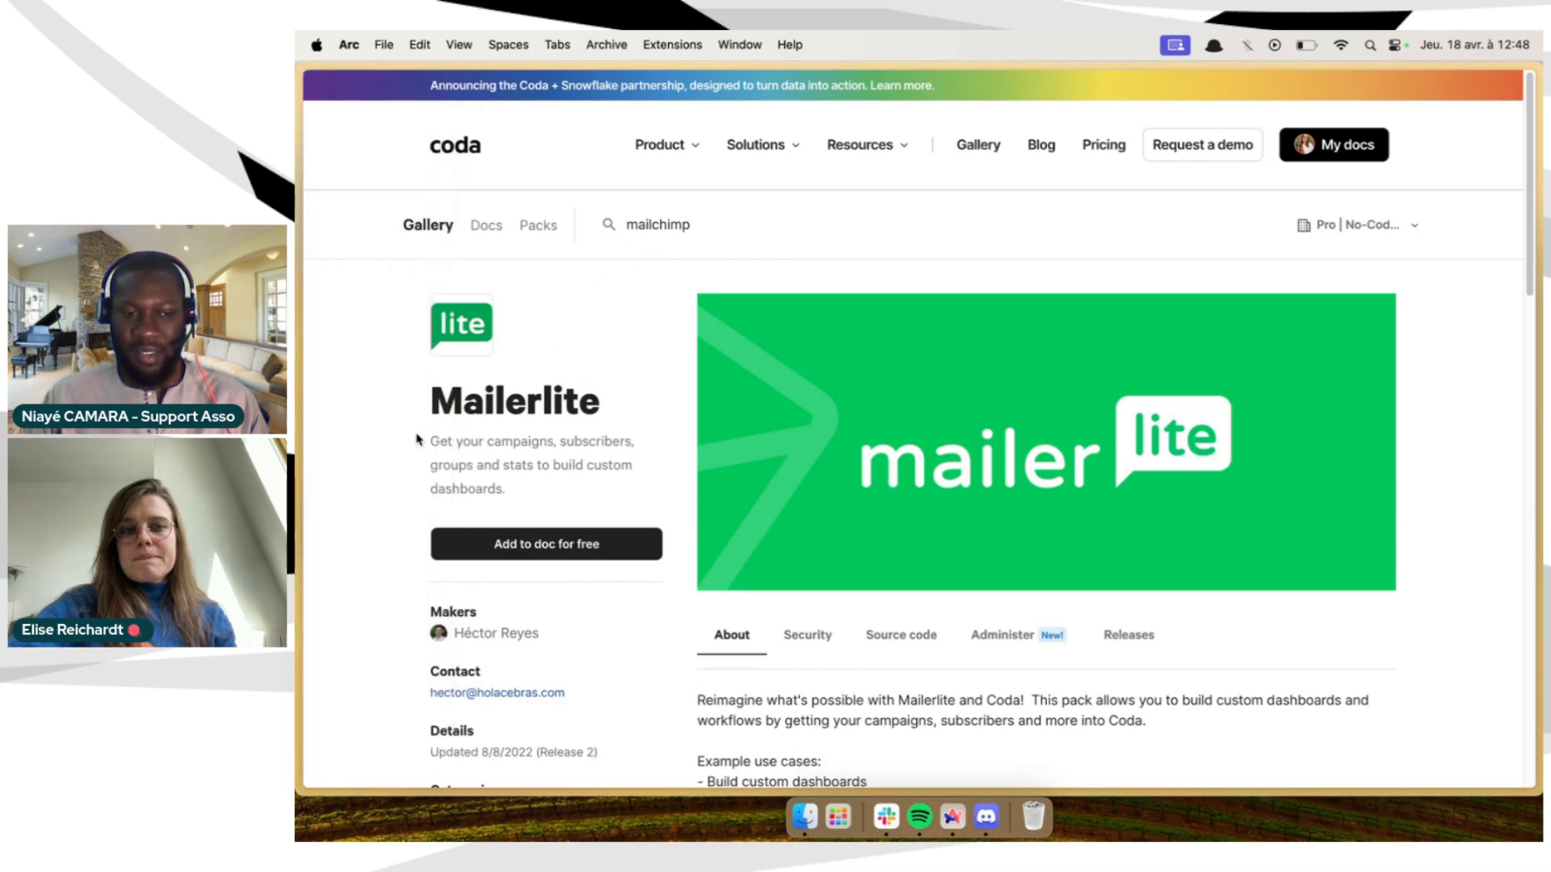
Return to the Gestion d'association - Partie 2 doc and view the received registrations on its Inscriptions page
mouse_move(300, 477)
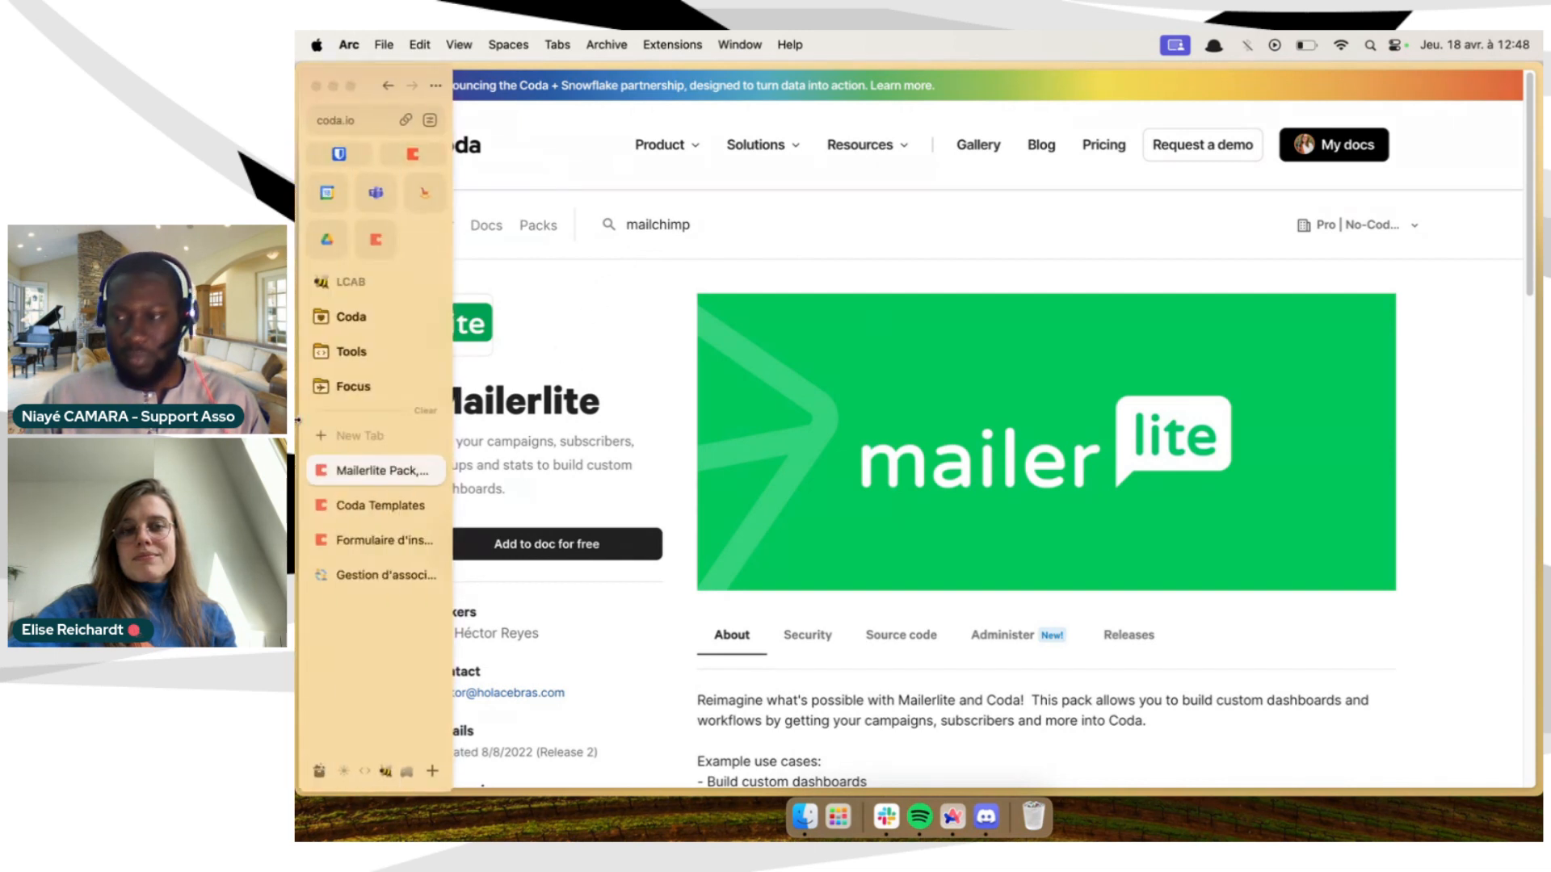
left_click(396, 590)
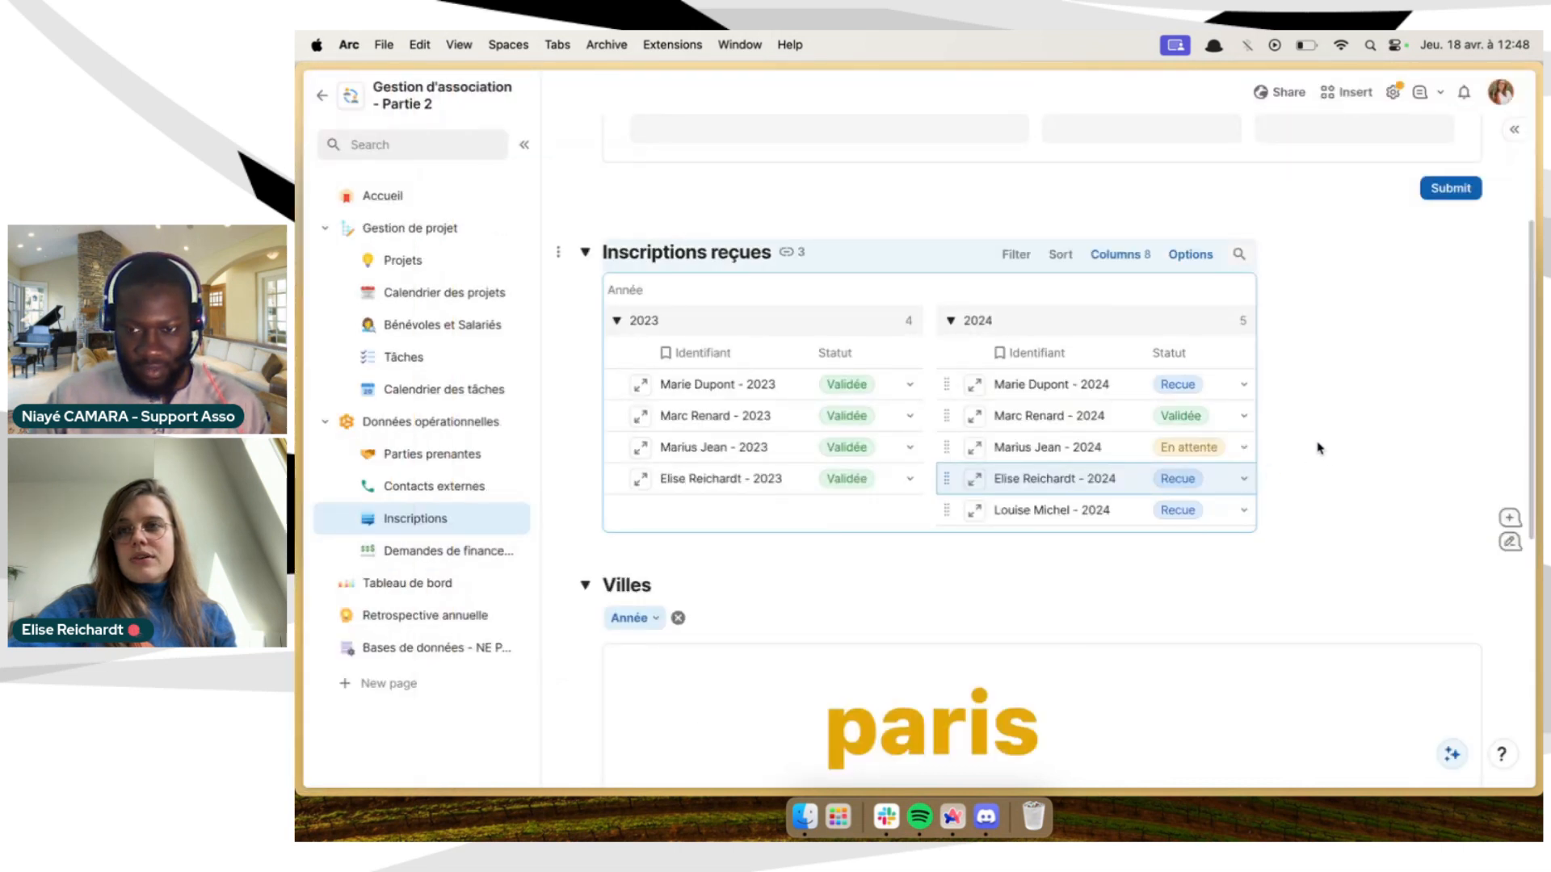
scroll(1318, 447, "down", 2)
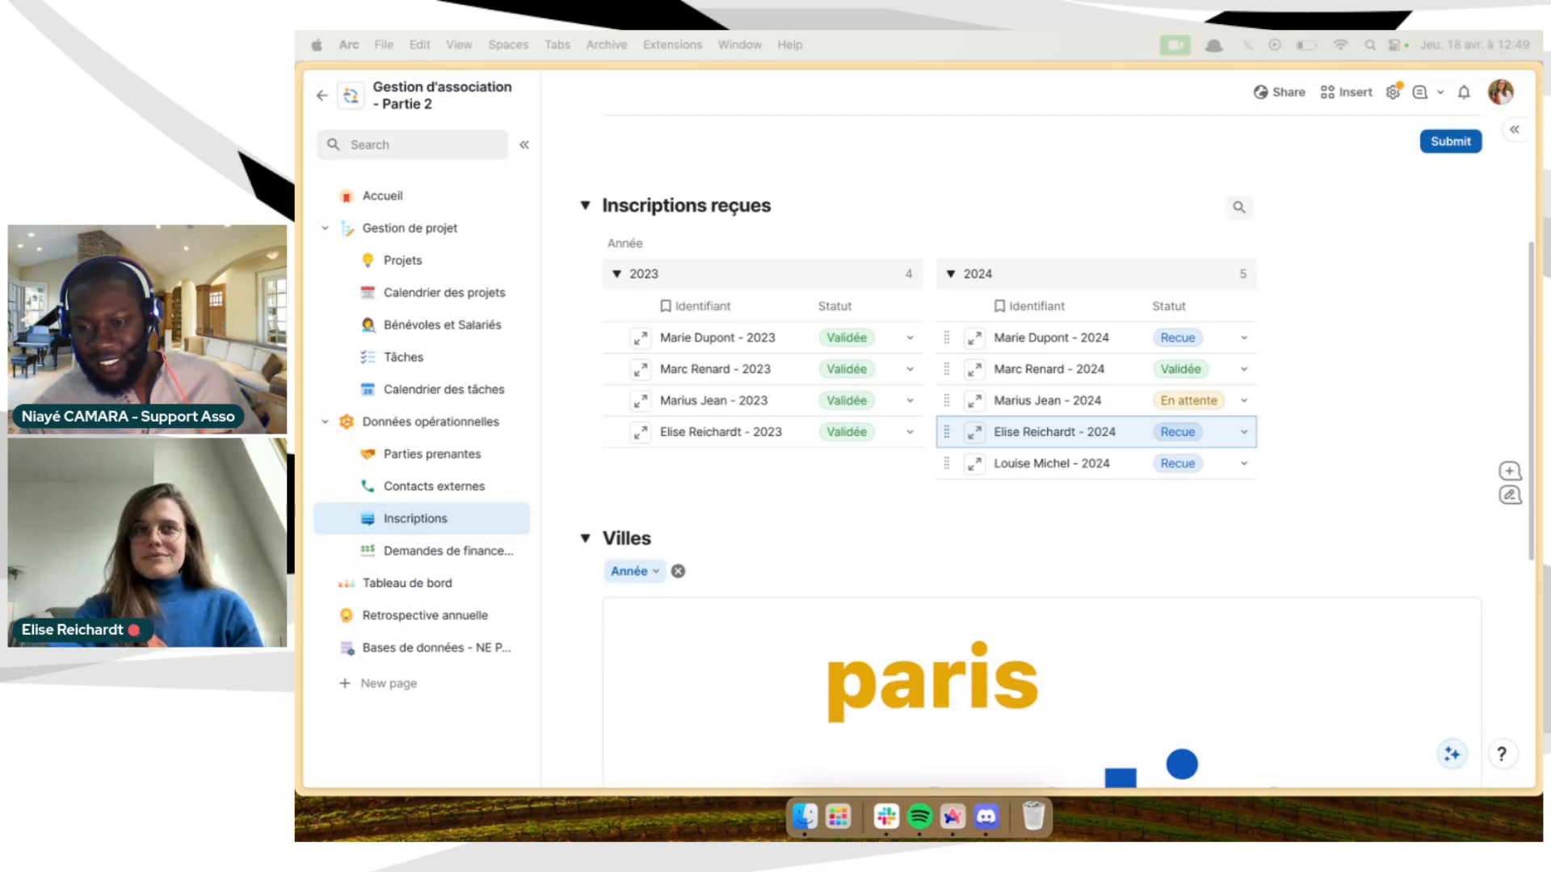
left_click(1300, 523)
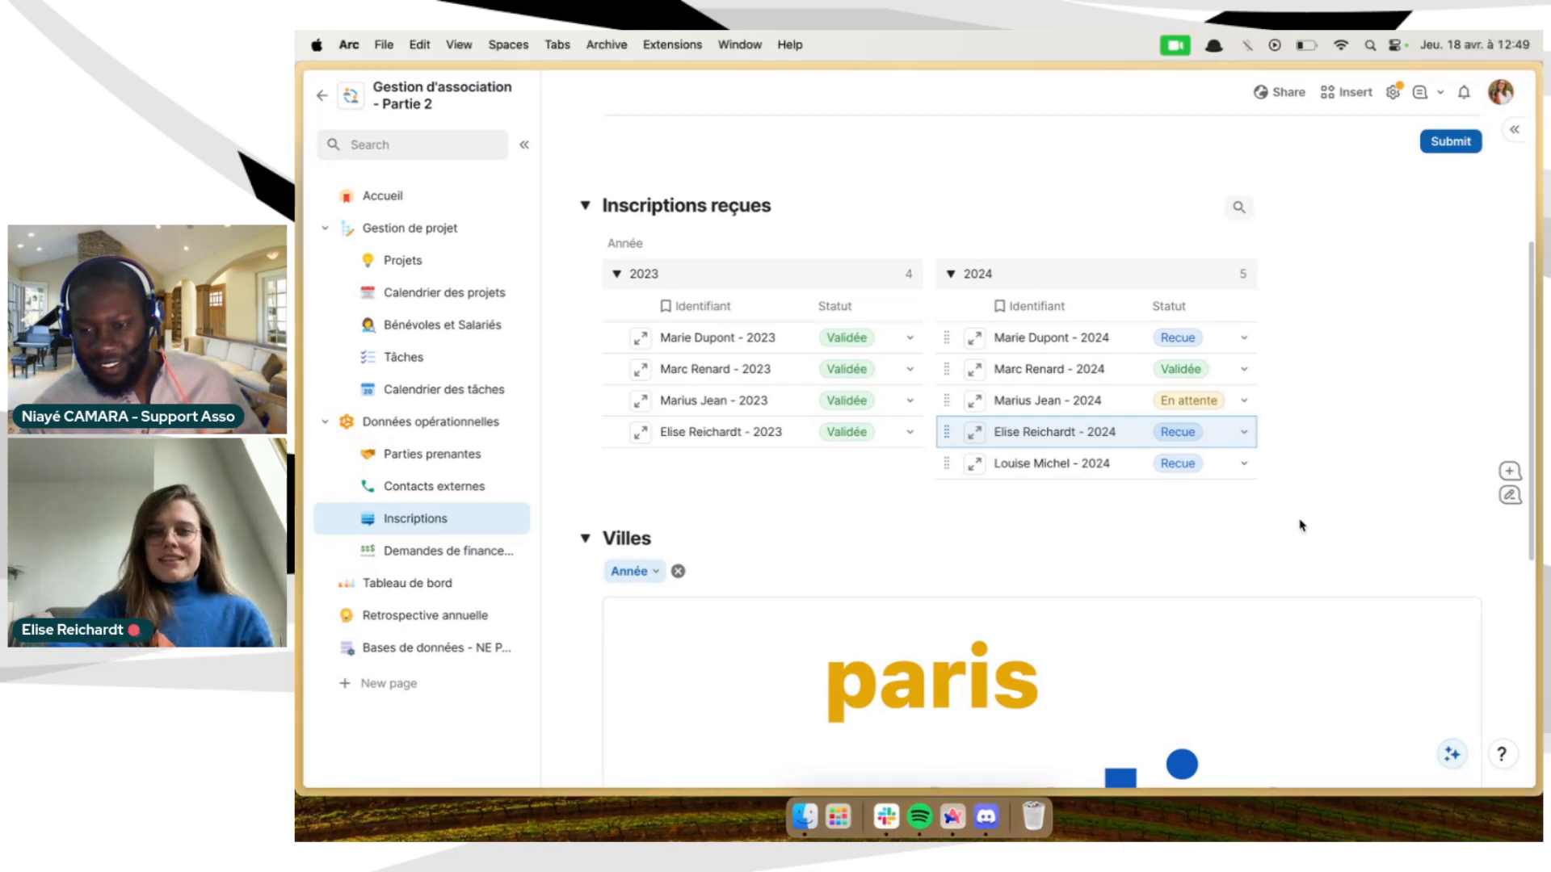
Go back to the Accueil page and open the Demandes de financement page from its links
left_click(433, 202)
scroll(1032, 537, "down", 2)
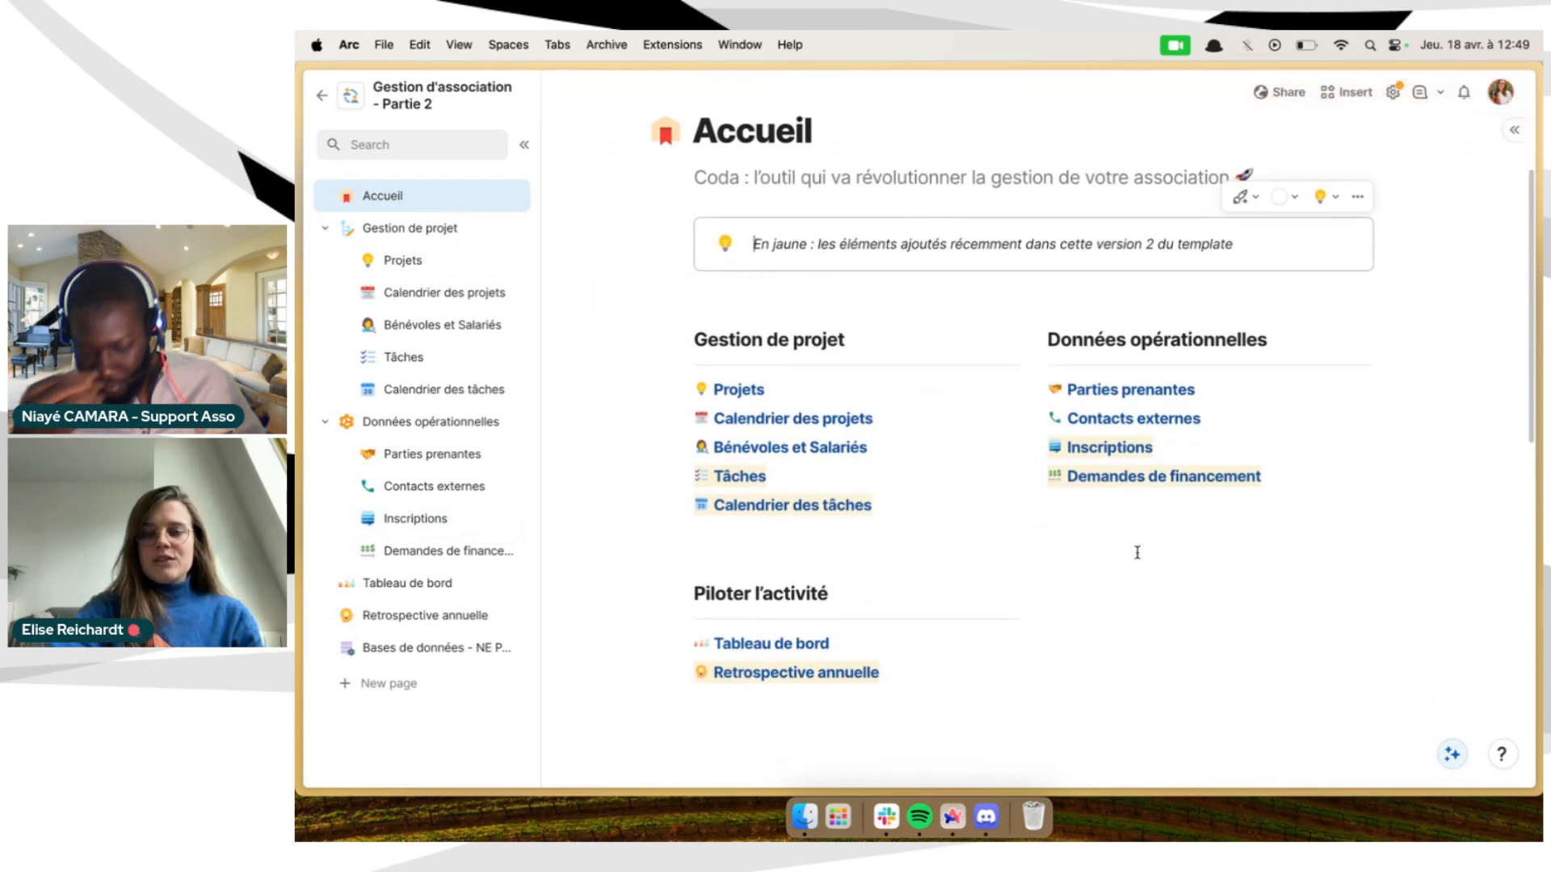
mouse_move(1177, 482)
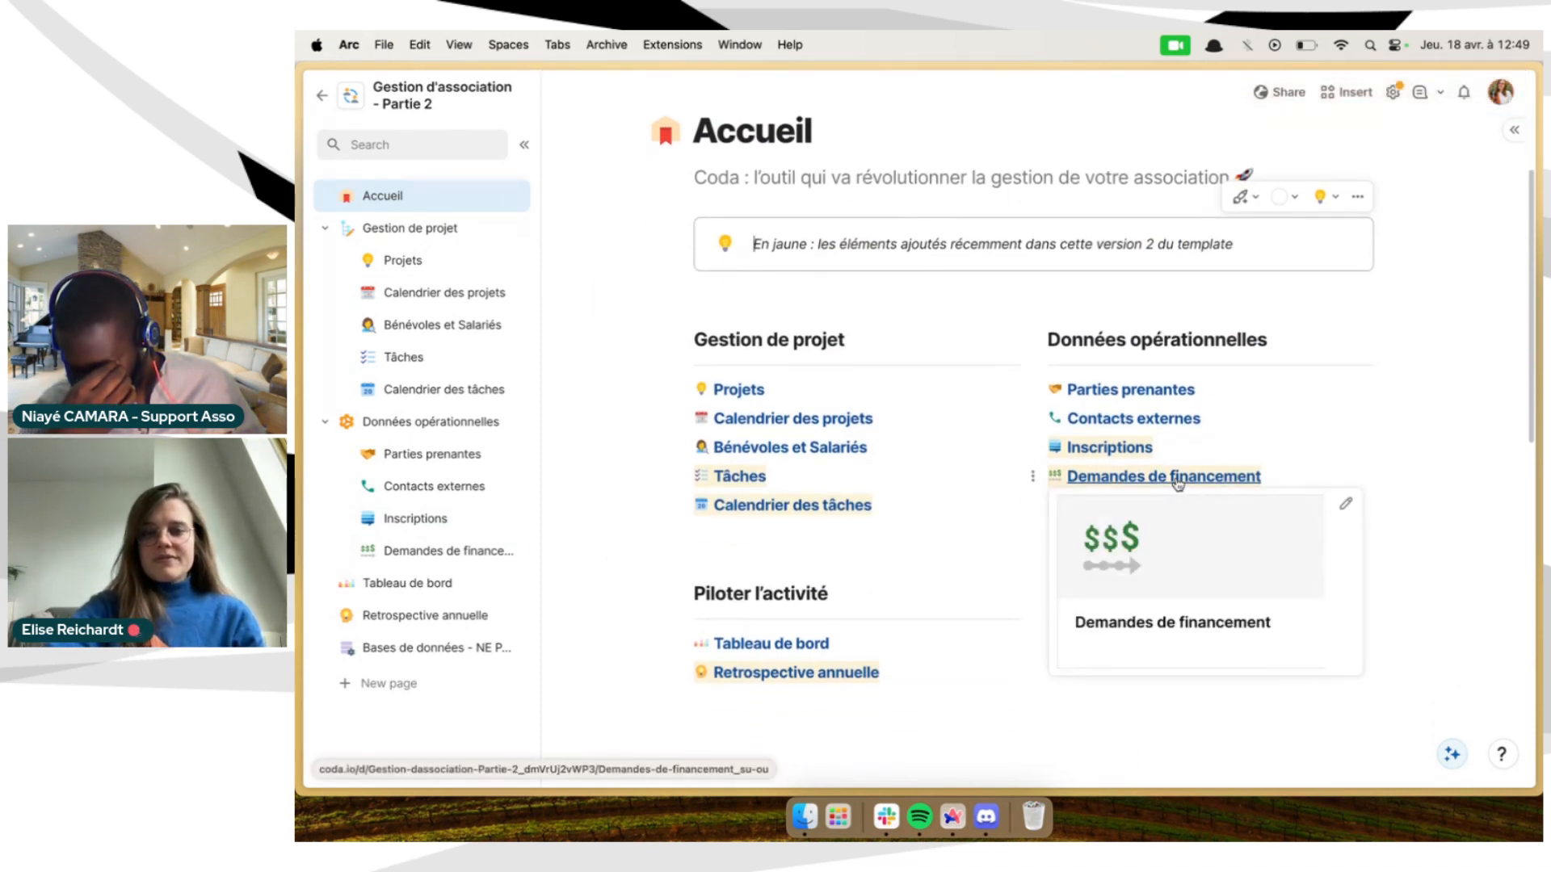
left_click(1178, 479)
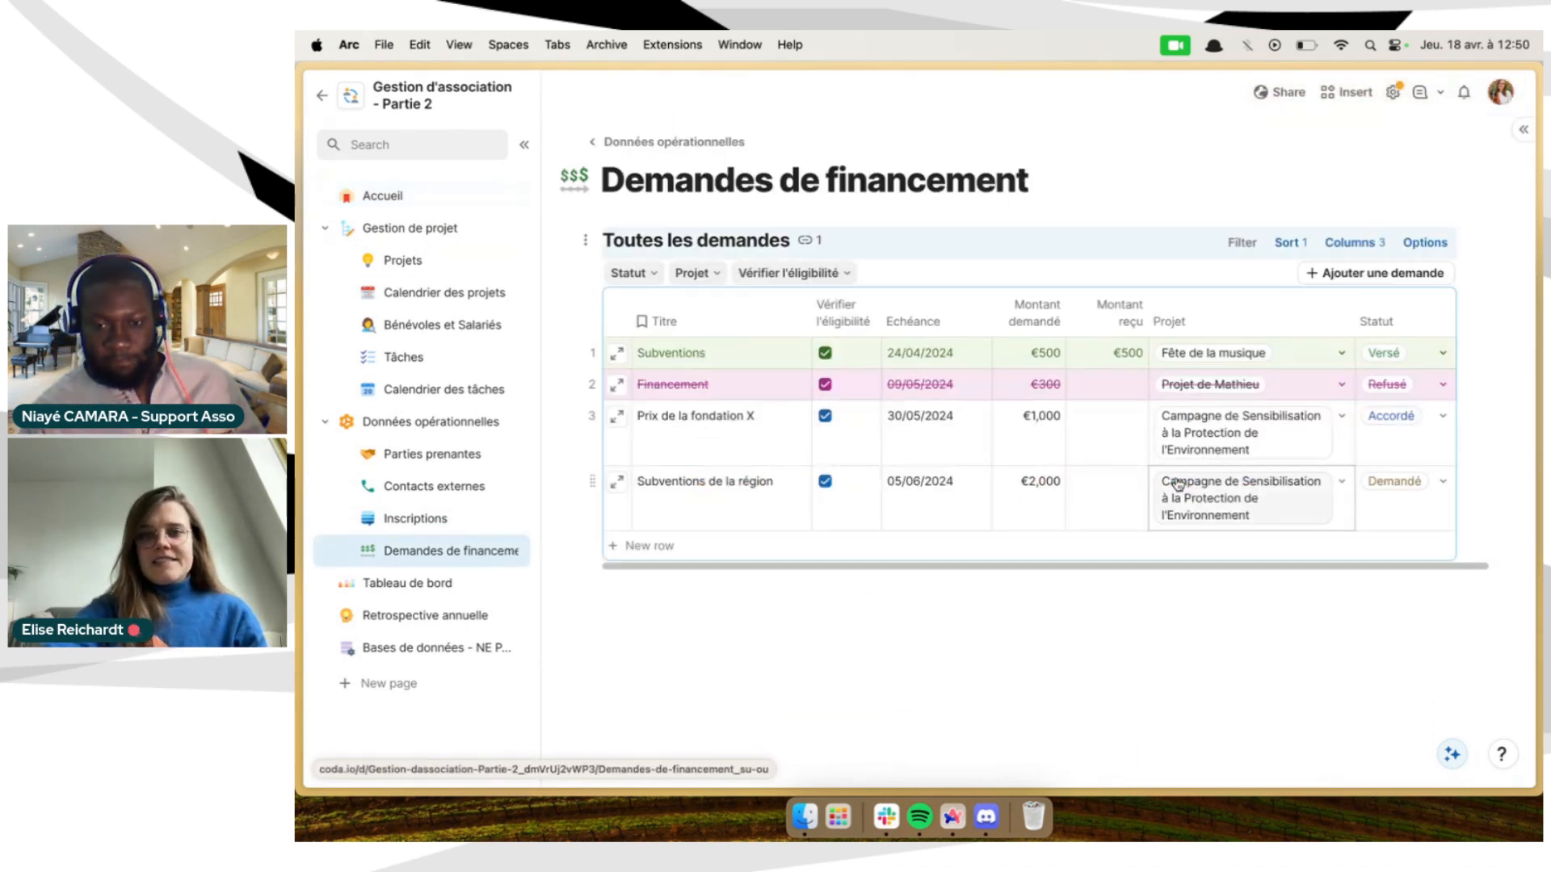
left_click(995, 643)
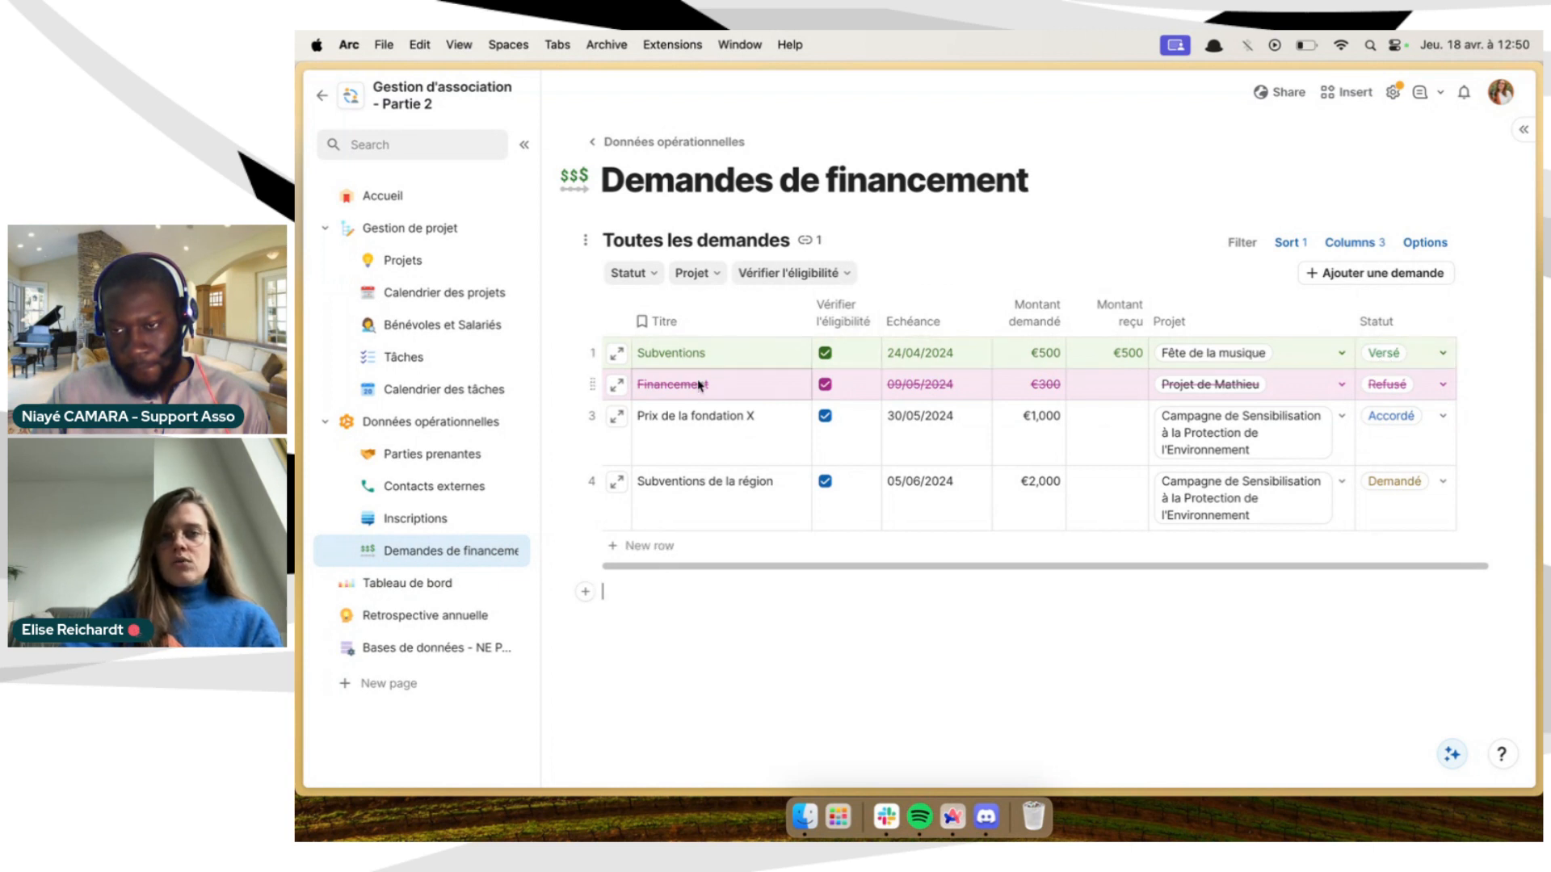
Open the conditional format rules of the Toutes les demandes table and expand the Statut rule for Refusé
left_click(1424, 242)
left_click(1354, 482)
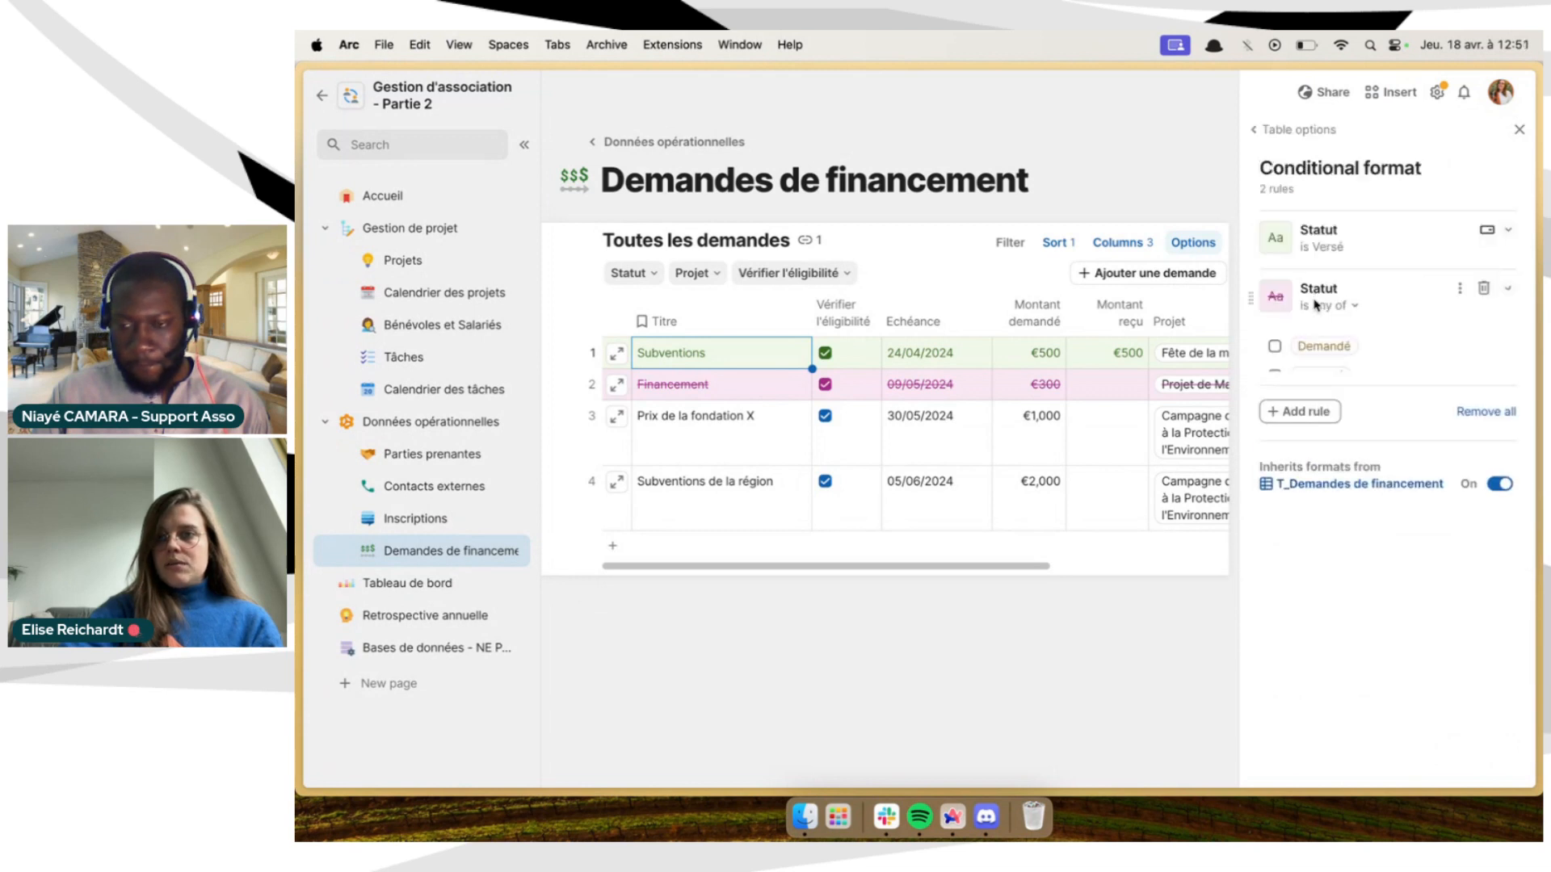
left_click(1325, 296)
Try the italic, bold and underline text styles on the Refusé rule
left_click(1297, 496)
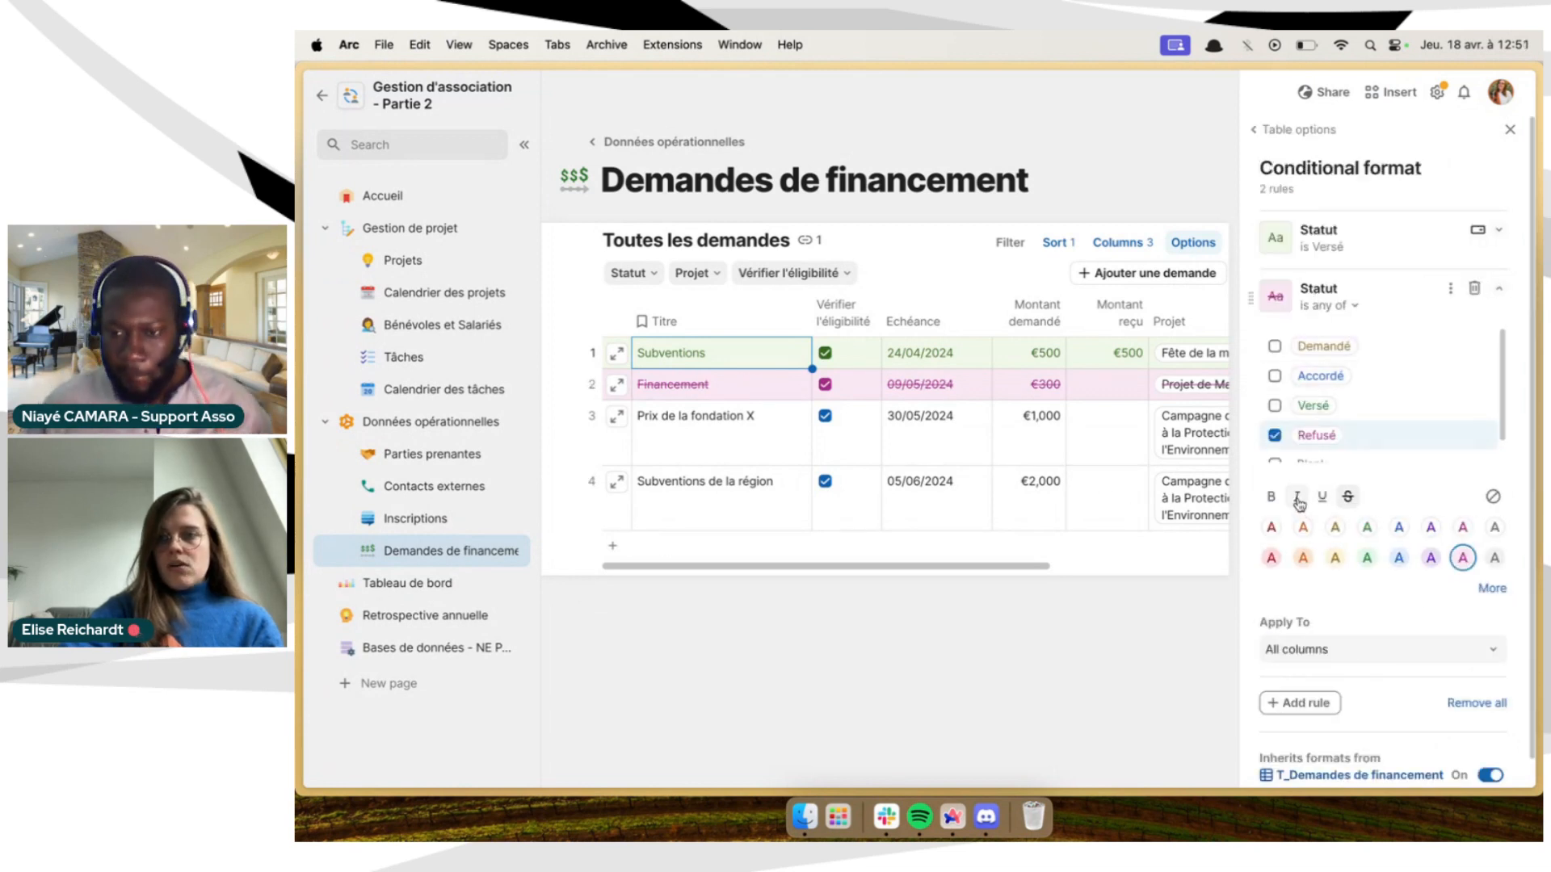
left_click(1265, 498)
left_click(1264, 497)
left_click(1323, 497)
left_click(1323, 497)
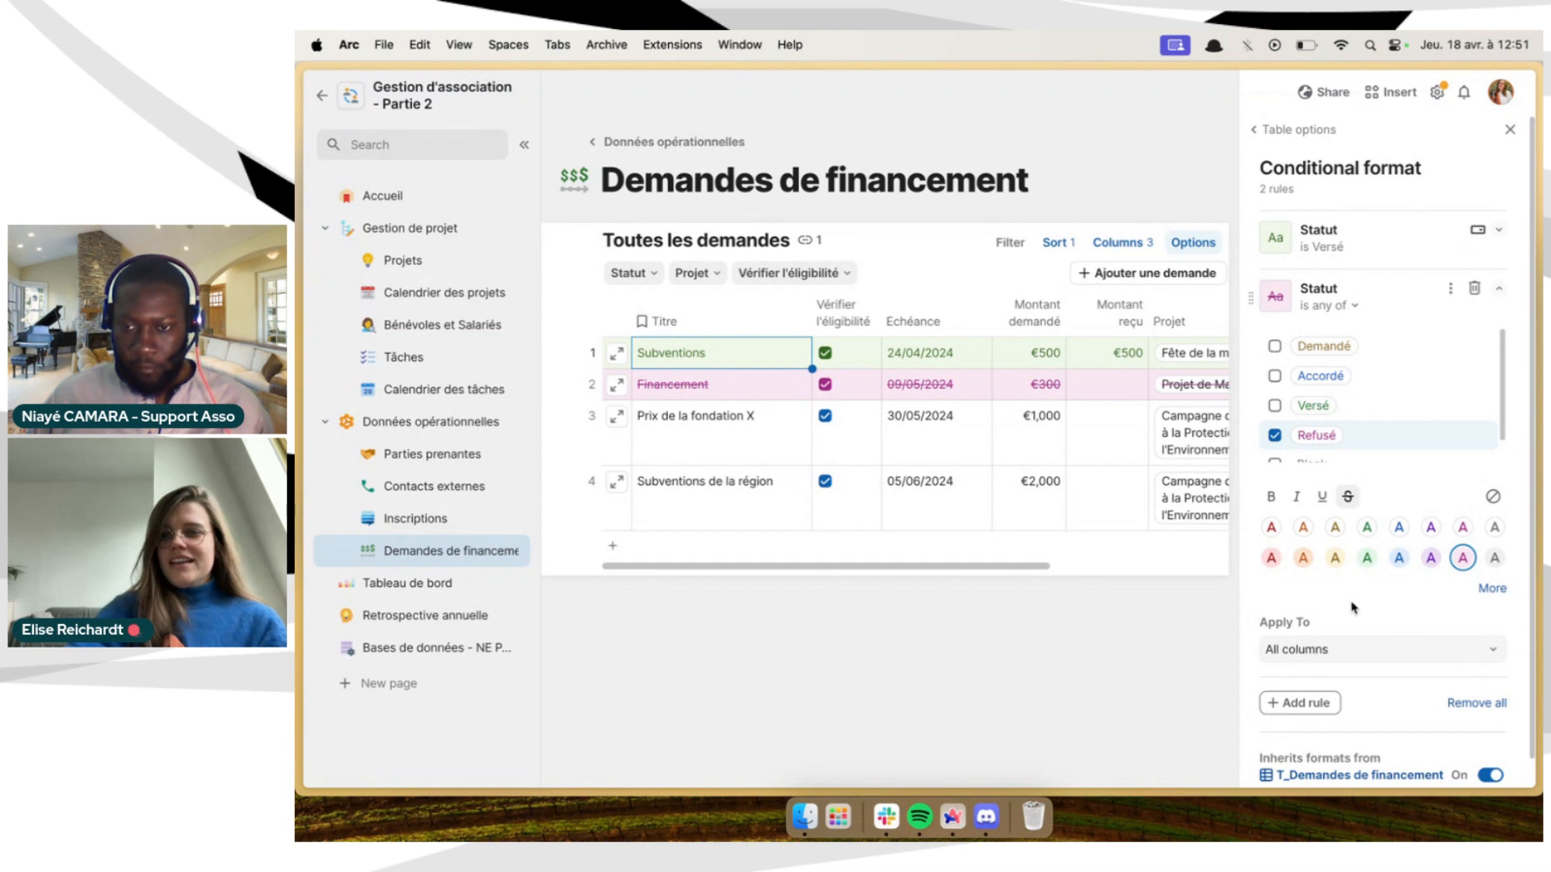
Show the full colour palette of the Refusé rule and open its custom colour choices
scroll(1422, 592, "down", 1)
left_click(1490, 562)
scroll(1293, 593, "down", 3)
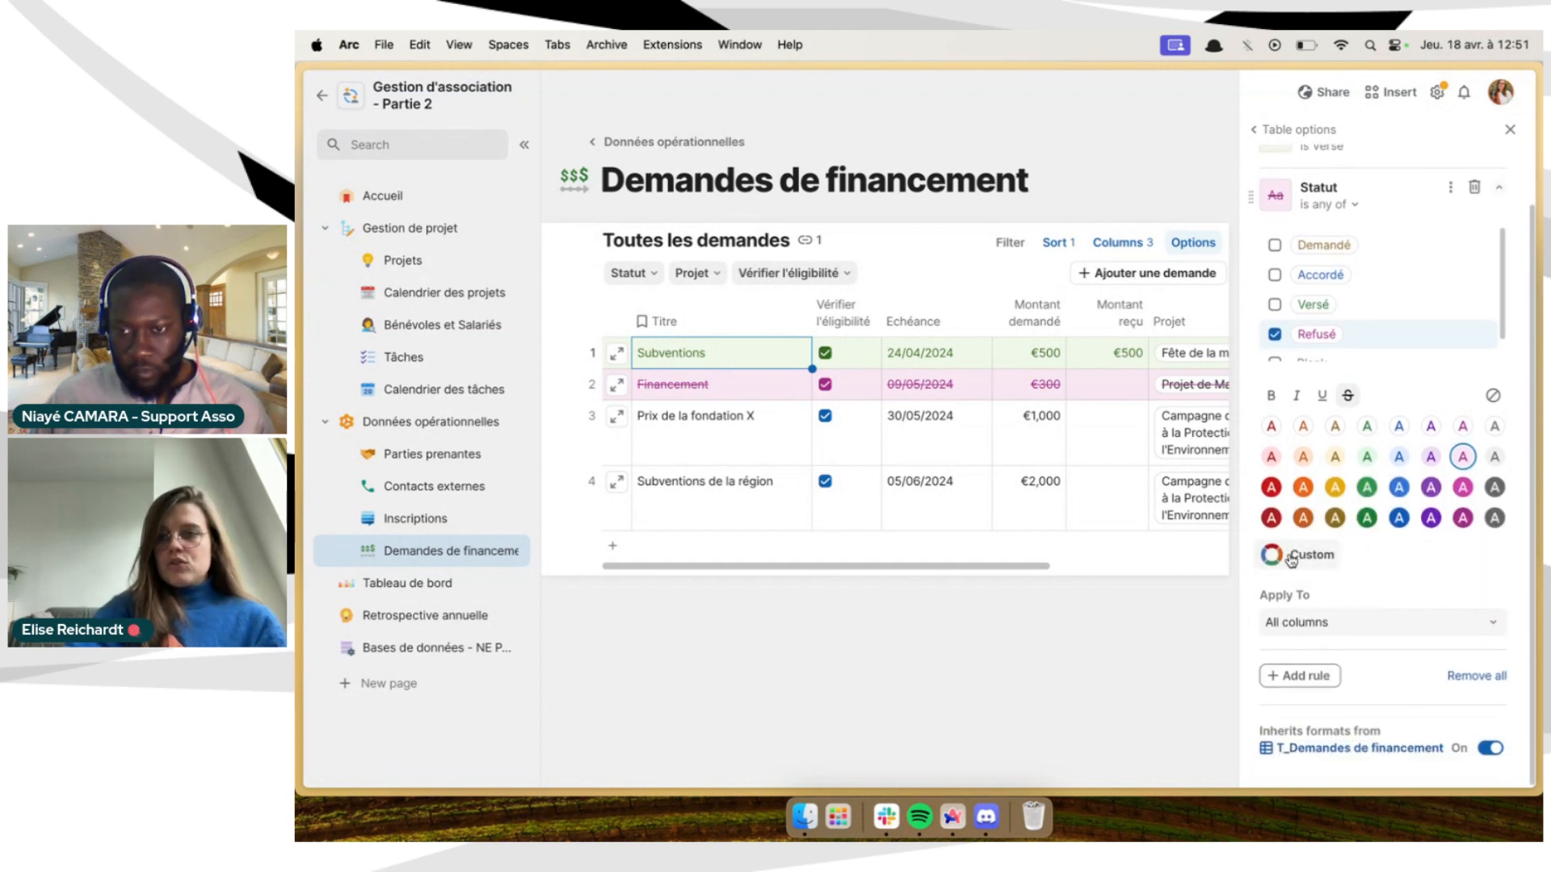
left_click(1290, 557)
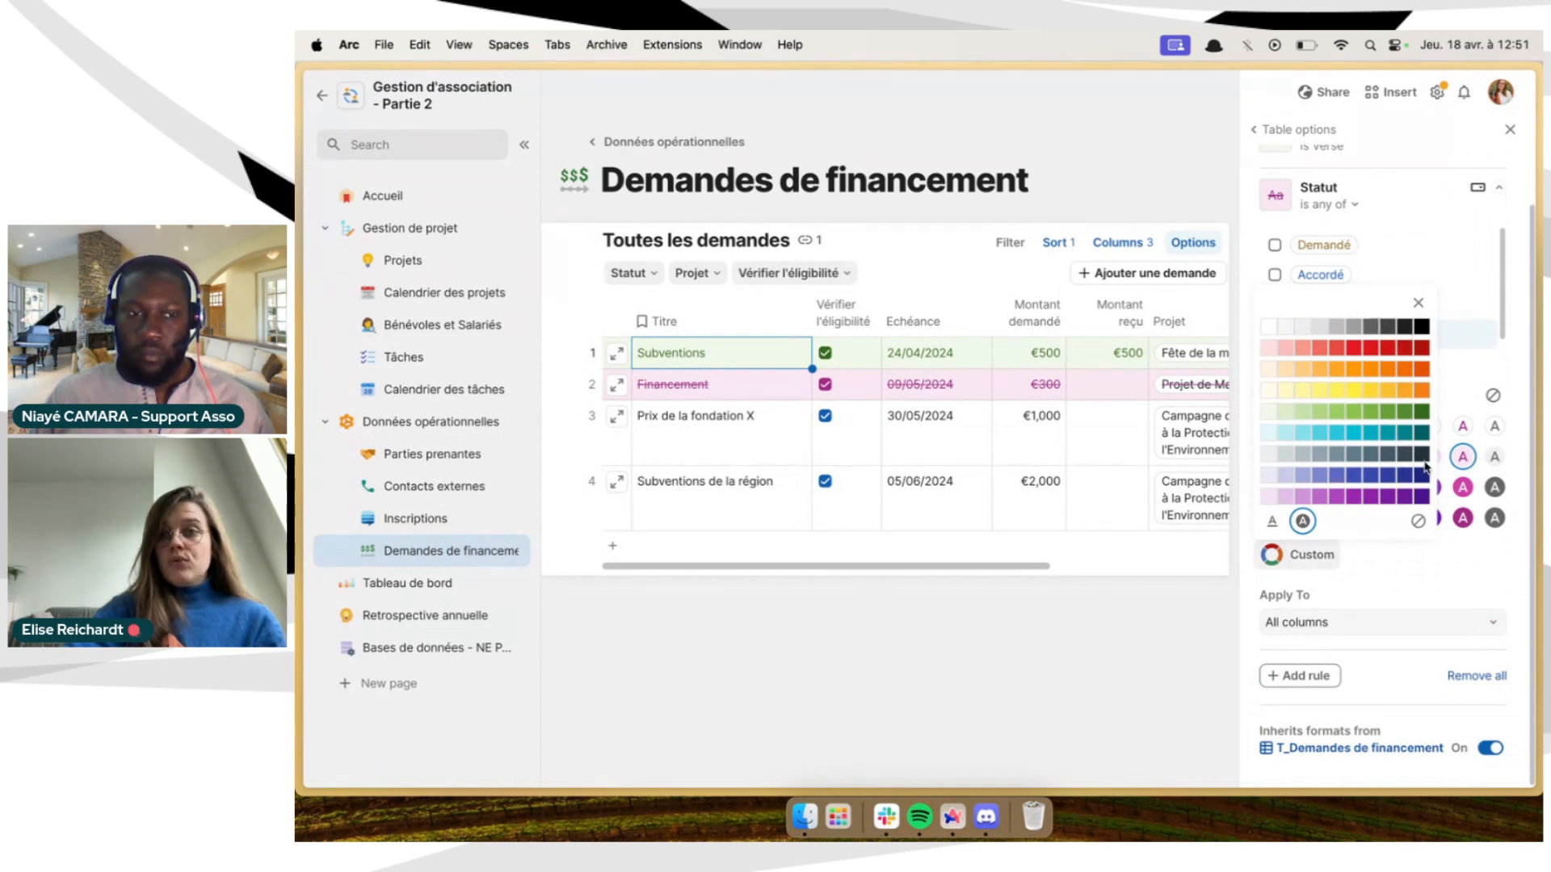
Try custom green text on an orange background for the Refusé rule
left_click(1271, 524)
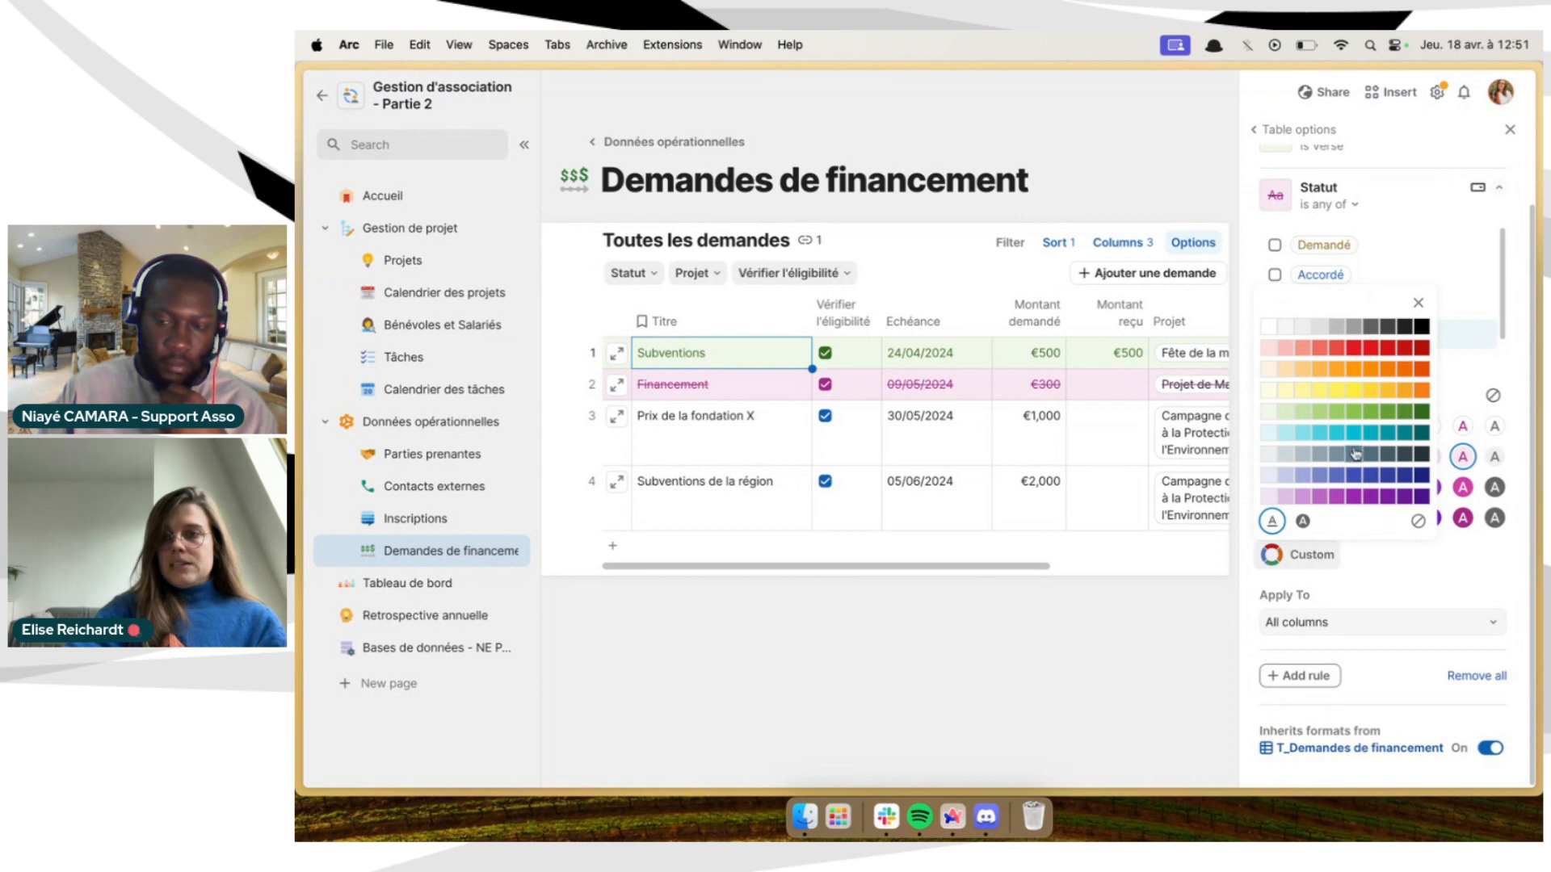
left_click(1403, 414)
left_click(1302, 521)
left_click(1390, 369)
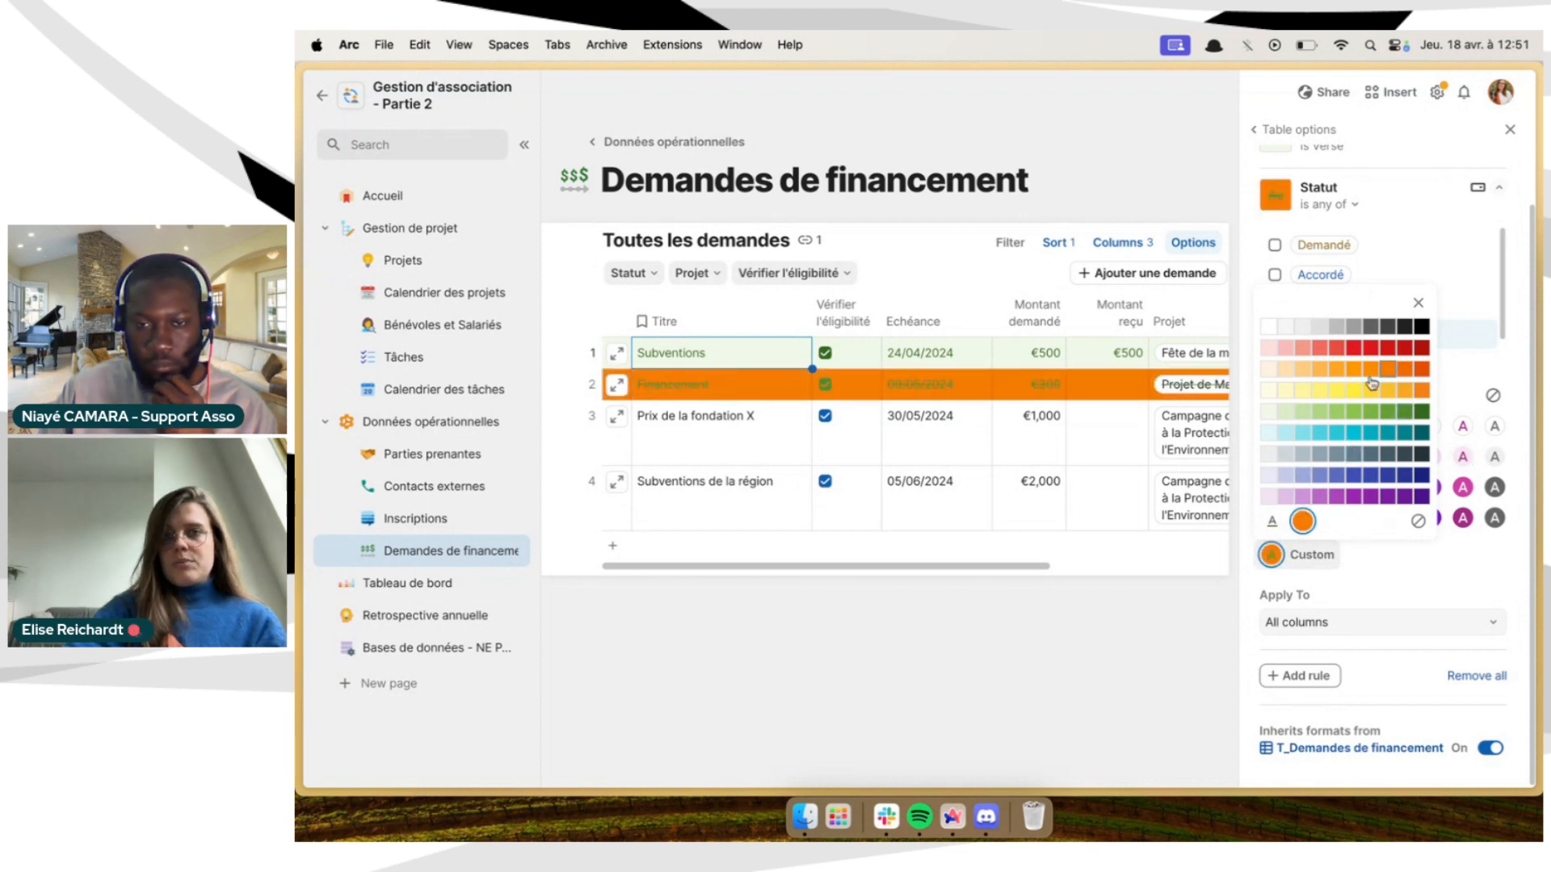
Set the Refusé rule to Dark purple 2 text on the lightest purple background, and close the conditional format settings
left_click(1272, 521)
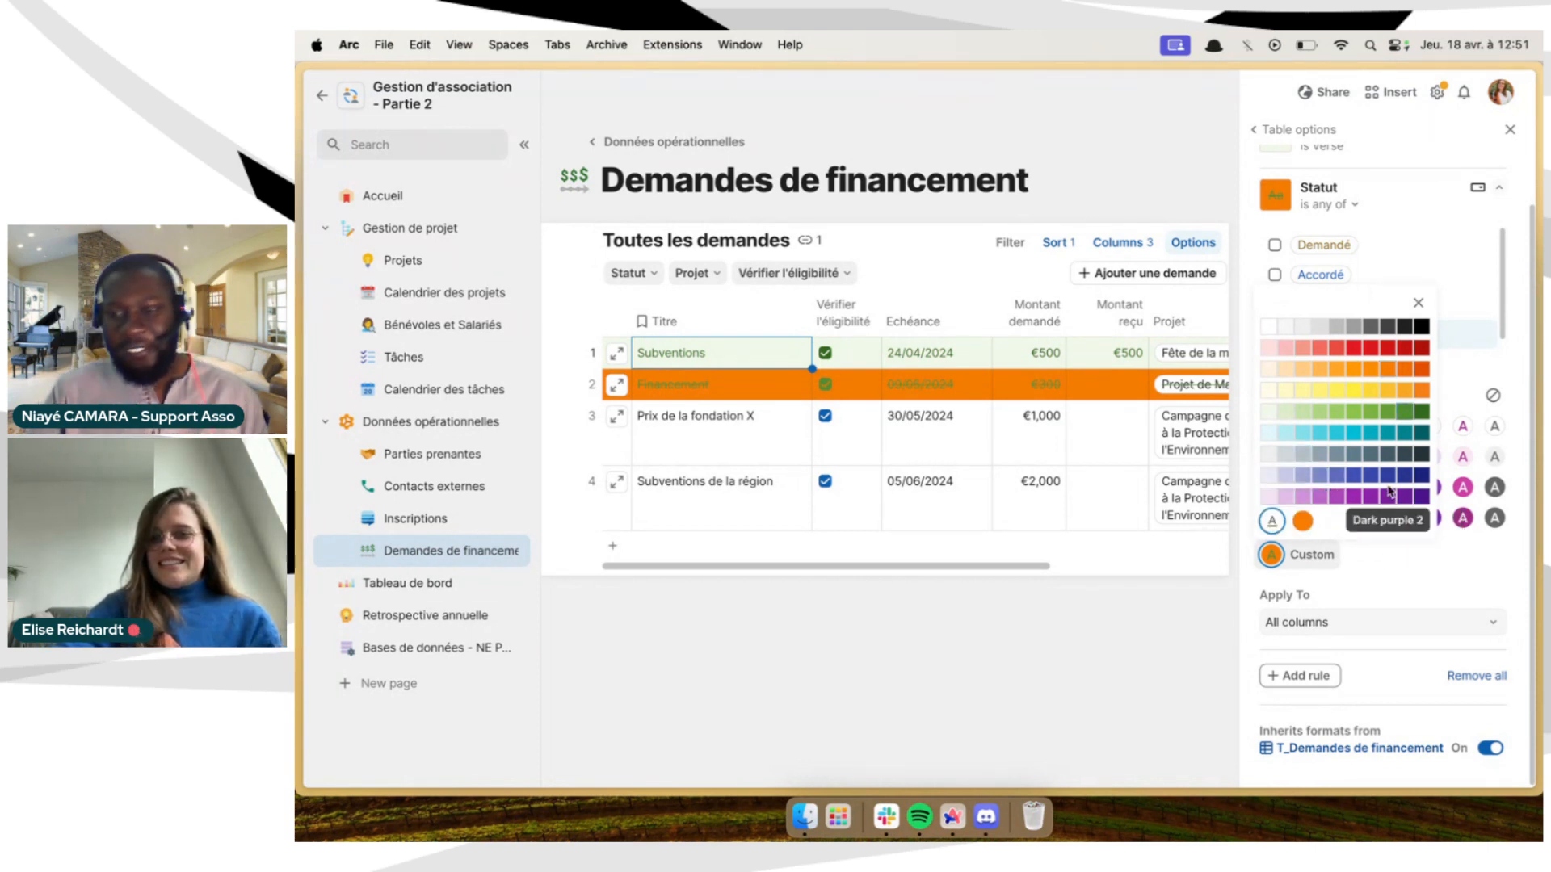
left_click(1387, 493)
left_click(1302, 521)
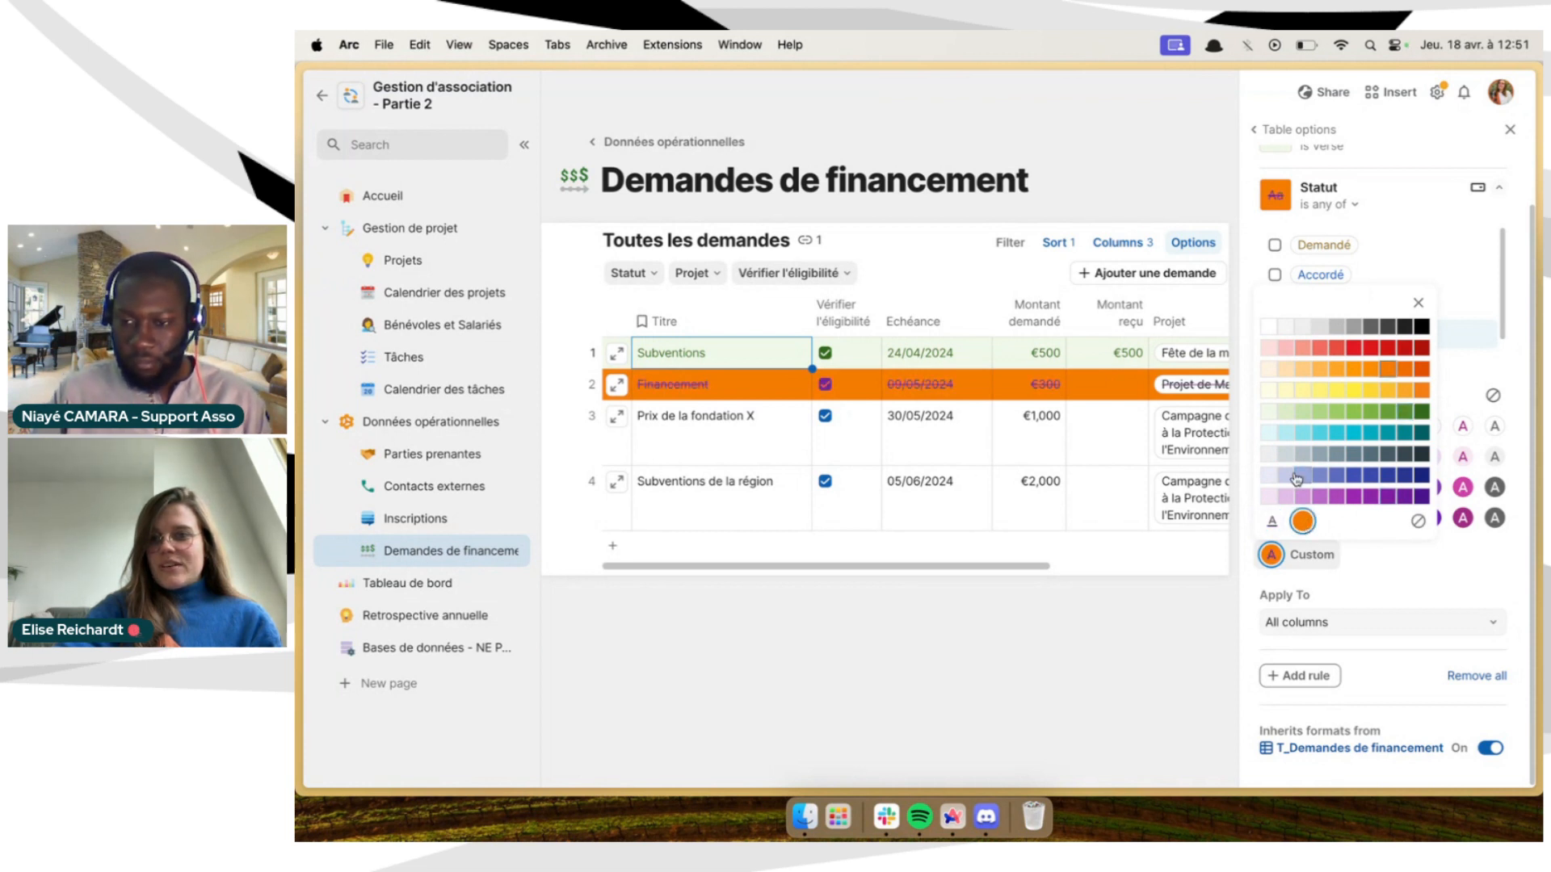
left_click(1265, 497)
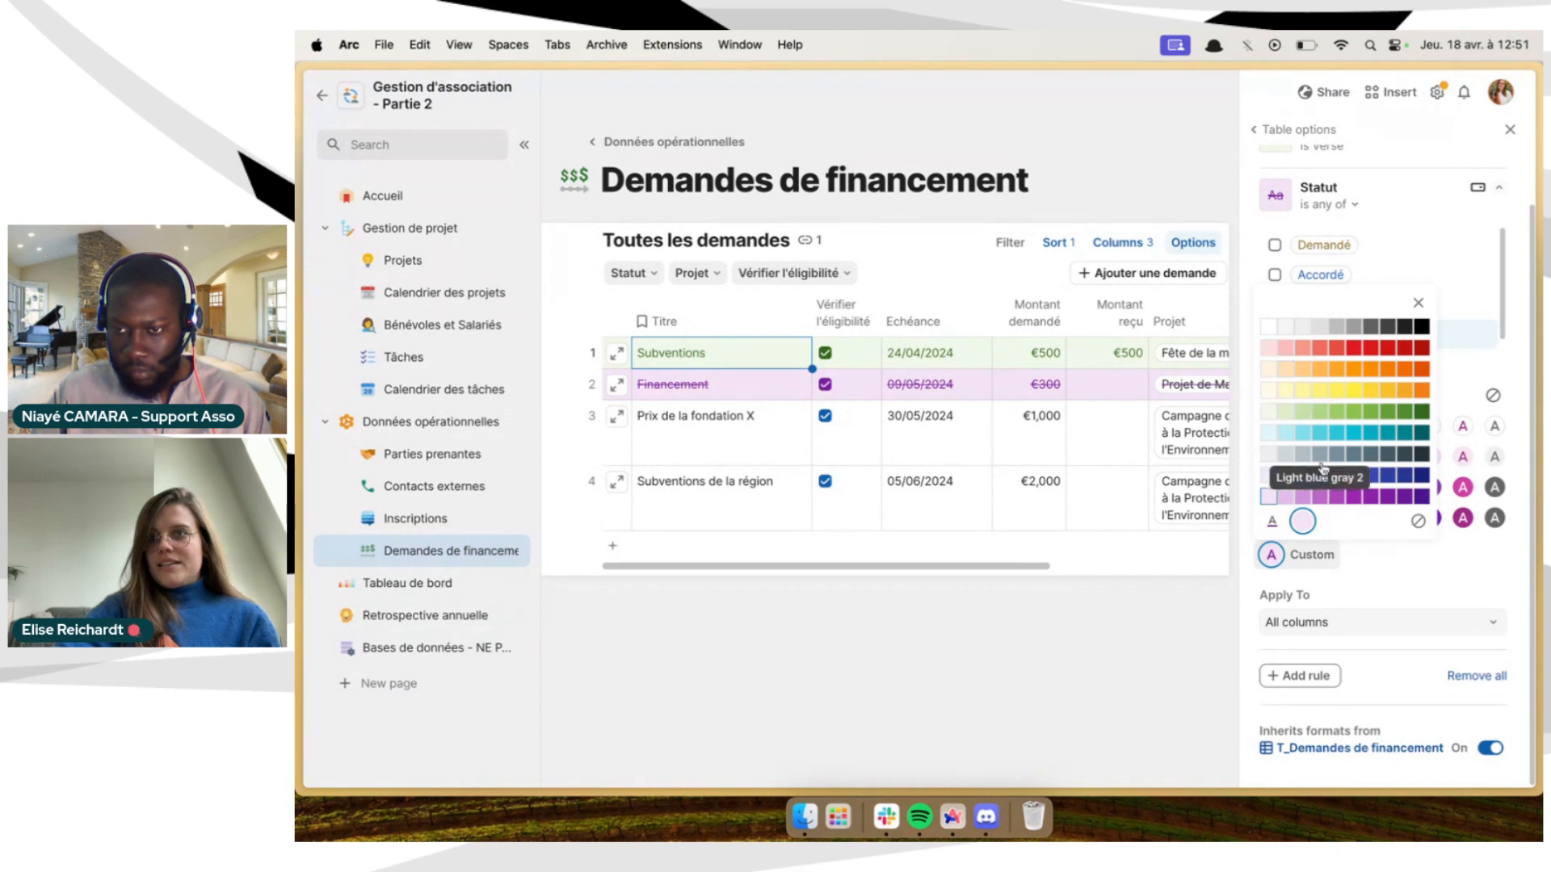
left_click(1417, 304)
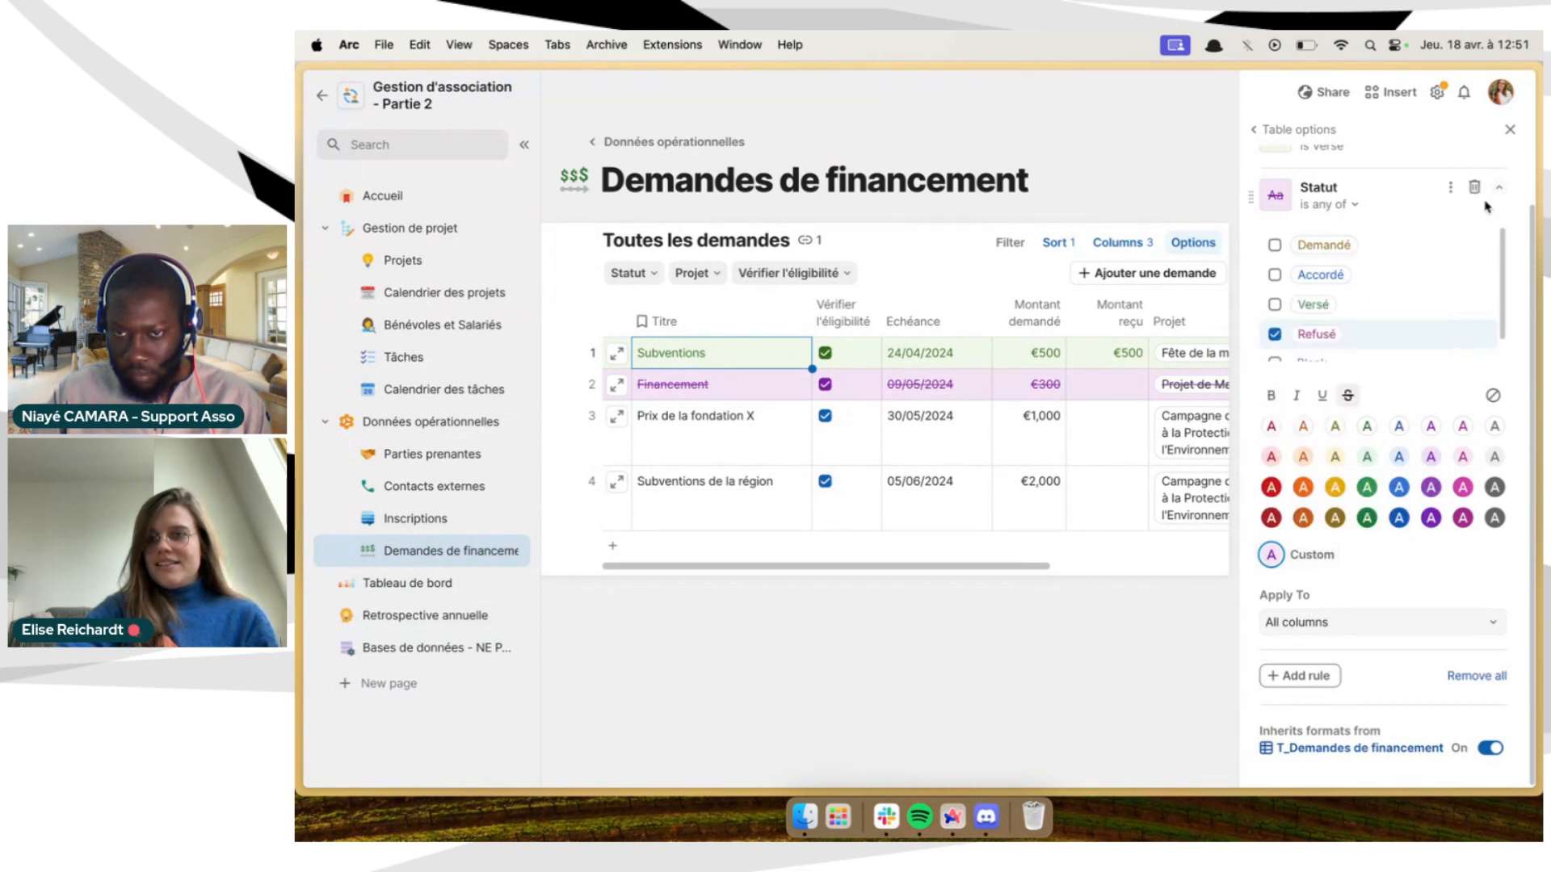
left_click(1505, 187)
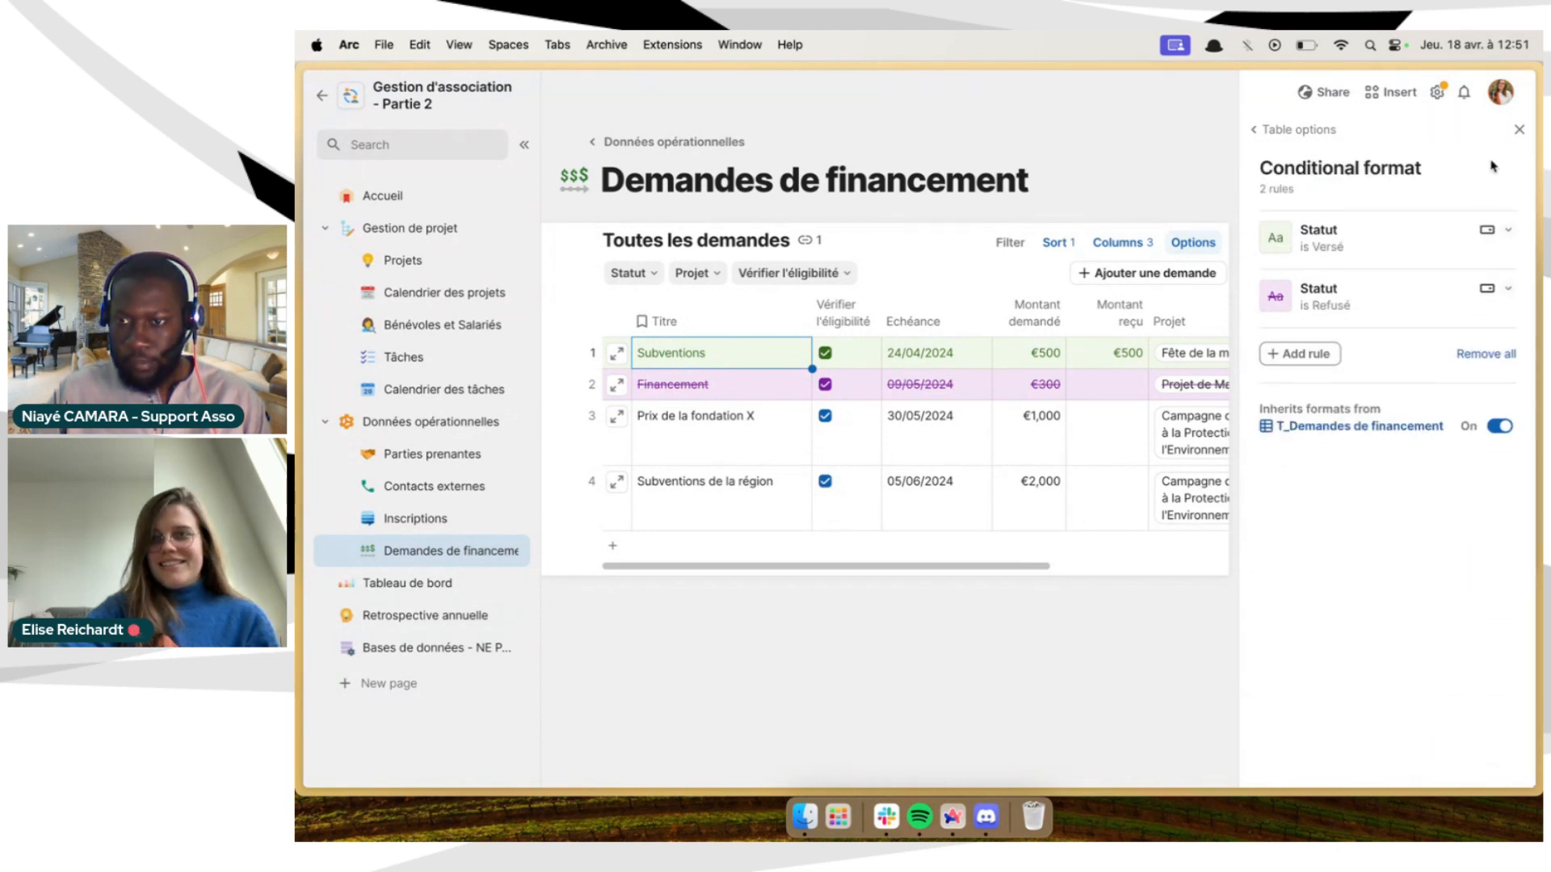
left_click(1518, 129)
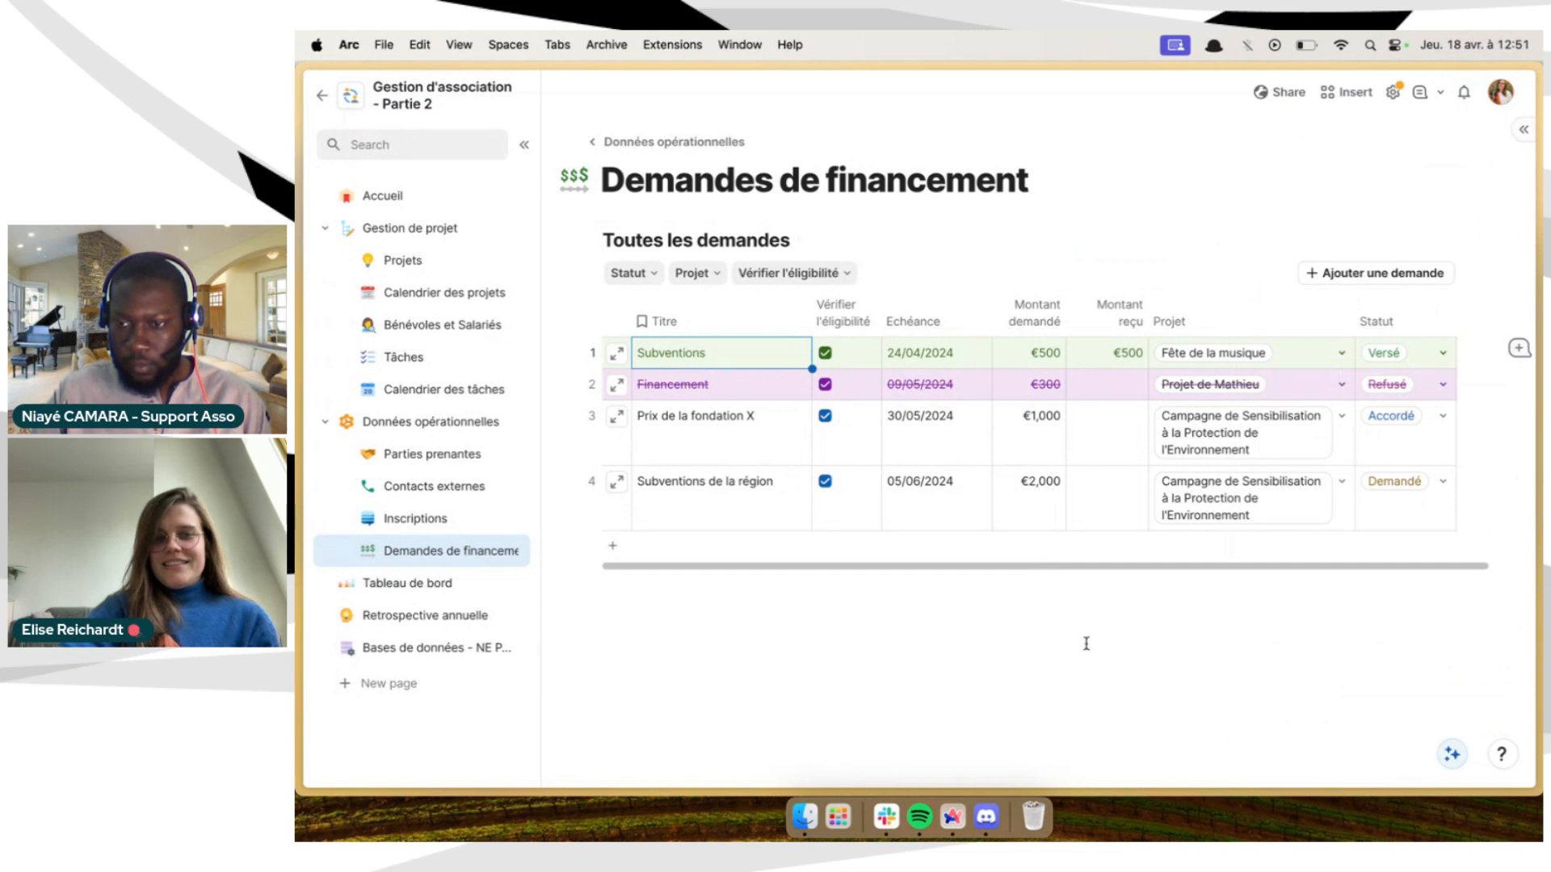
left_click(1422, 452)
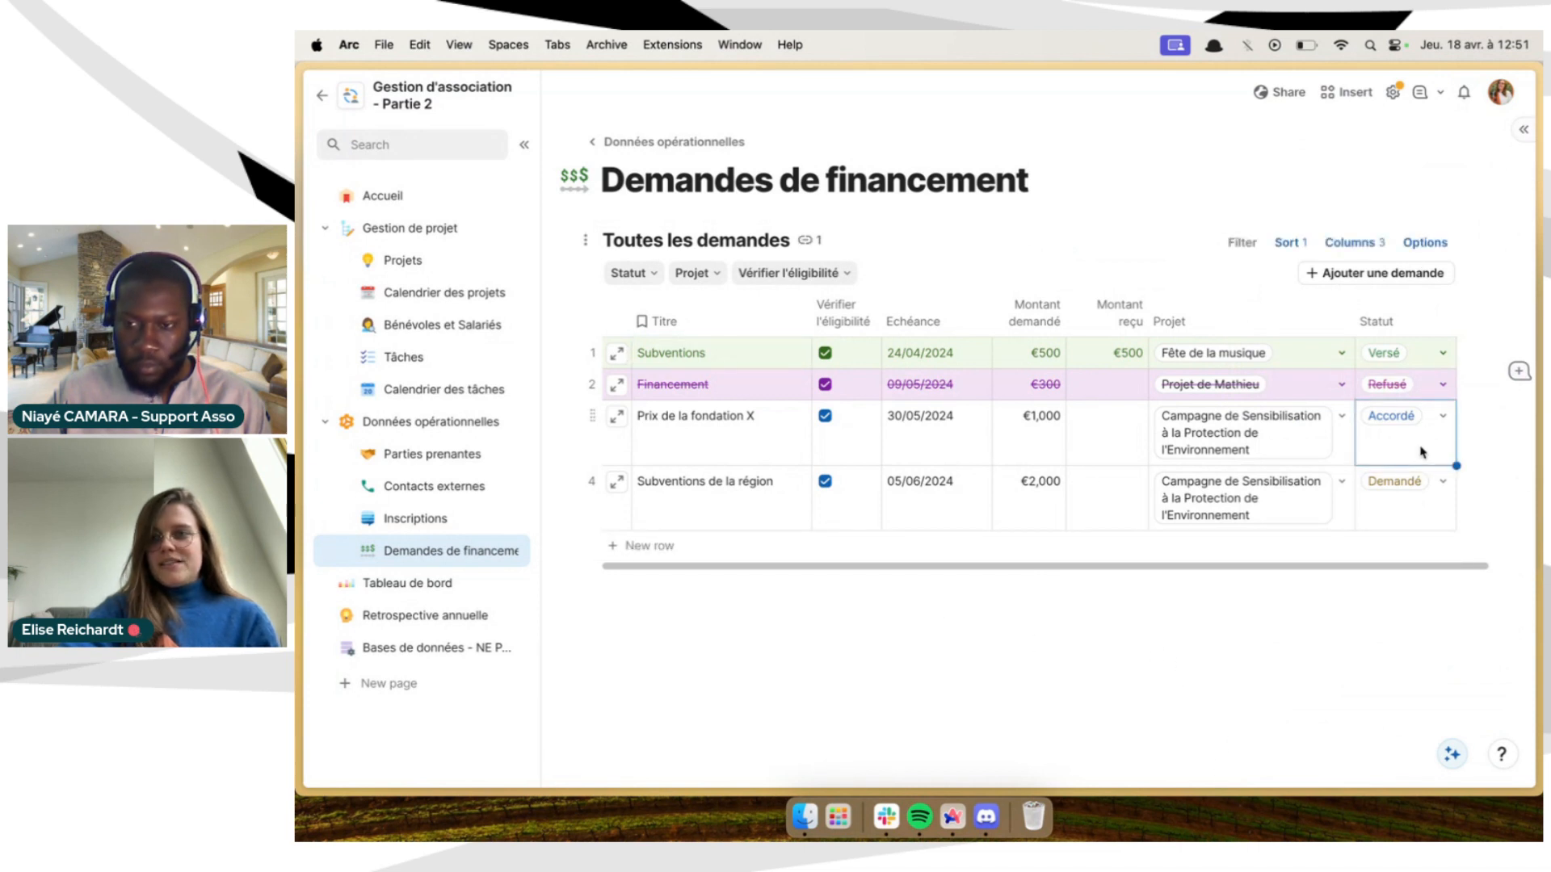
Try the statuses Refusé and Demandé on the Prix de la fondation X request
left_click(1420, 454)
left_click(1402, 560)
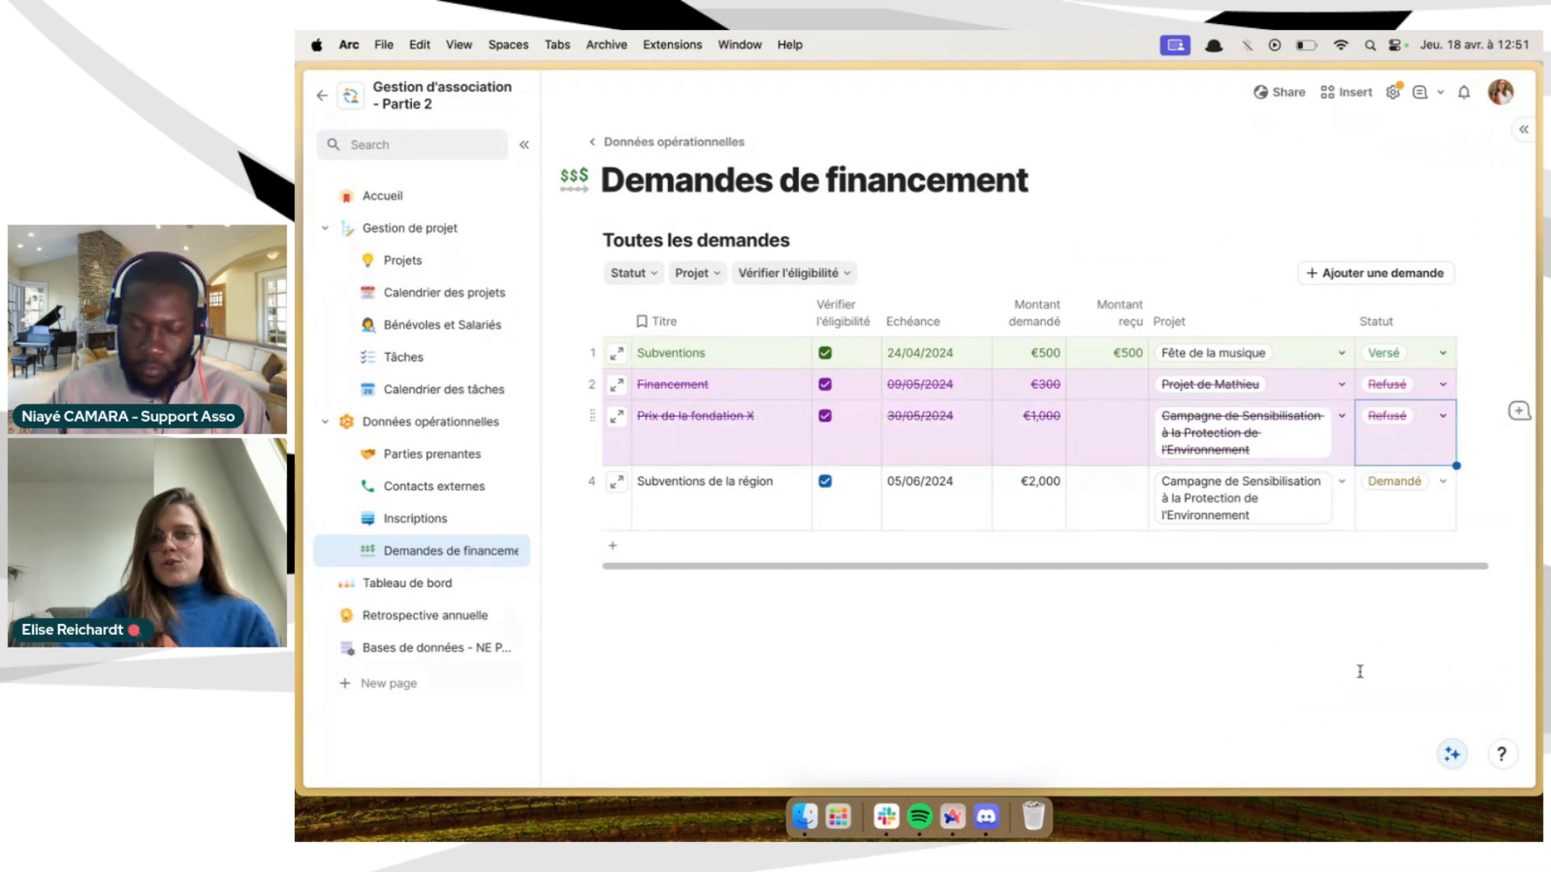
left_click(1409, 433)
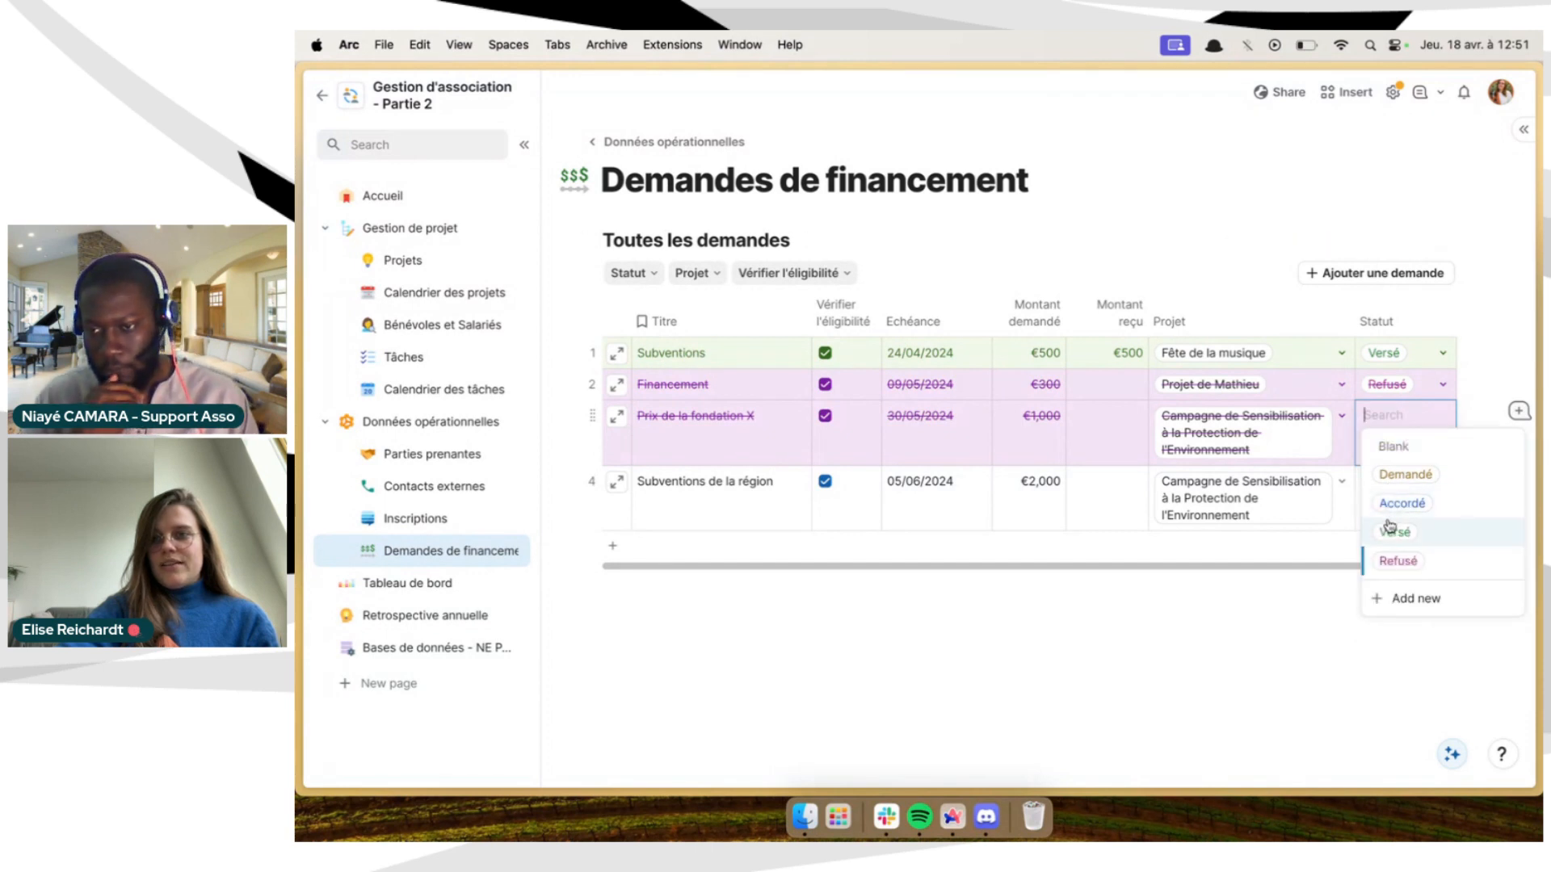
left_click(1405, 474)
left_click(1383, 638)
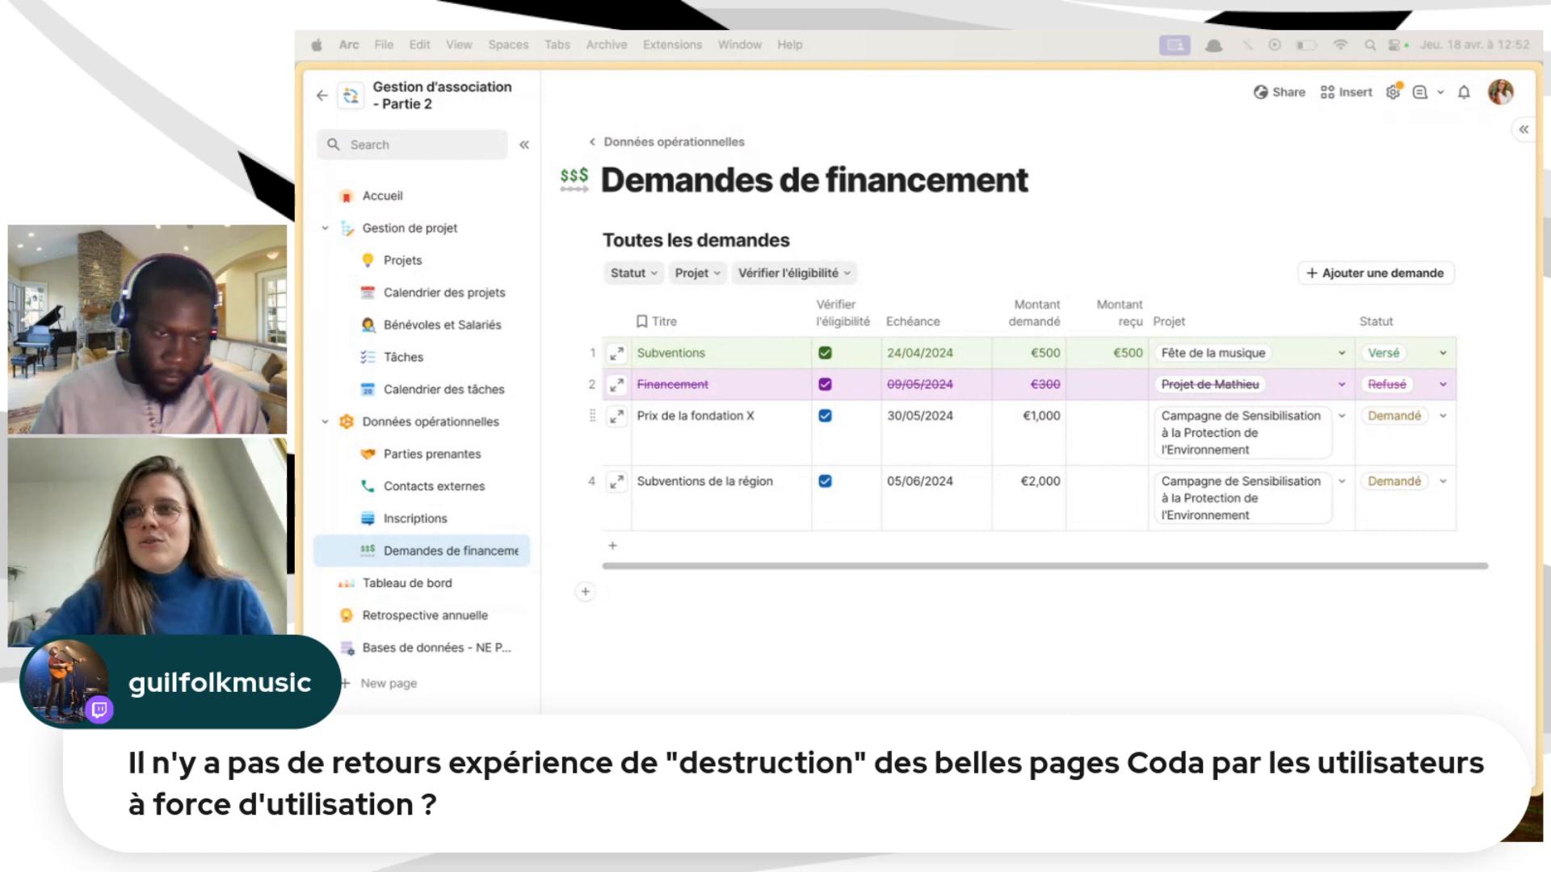
left_click(1082, 752)
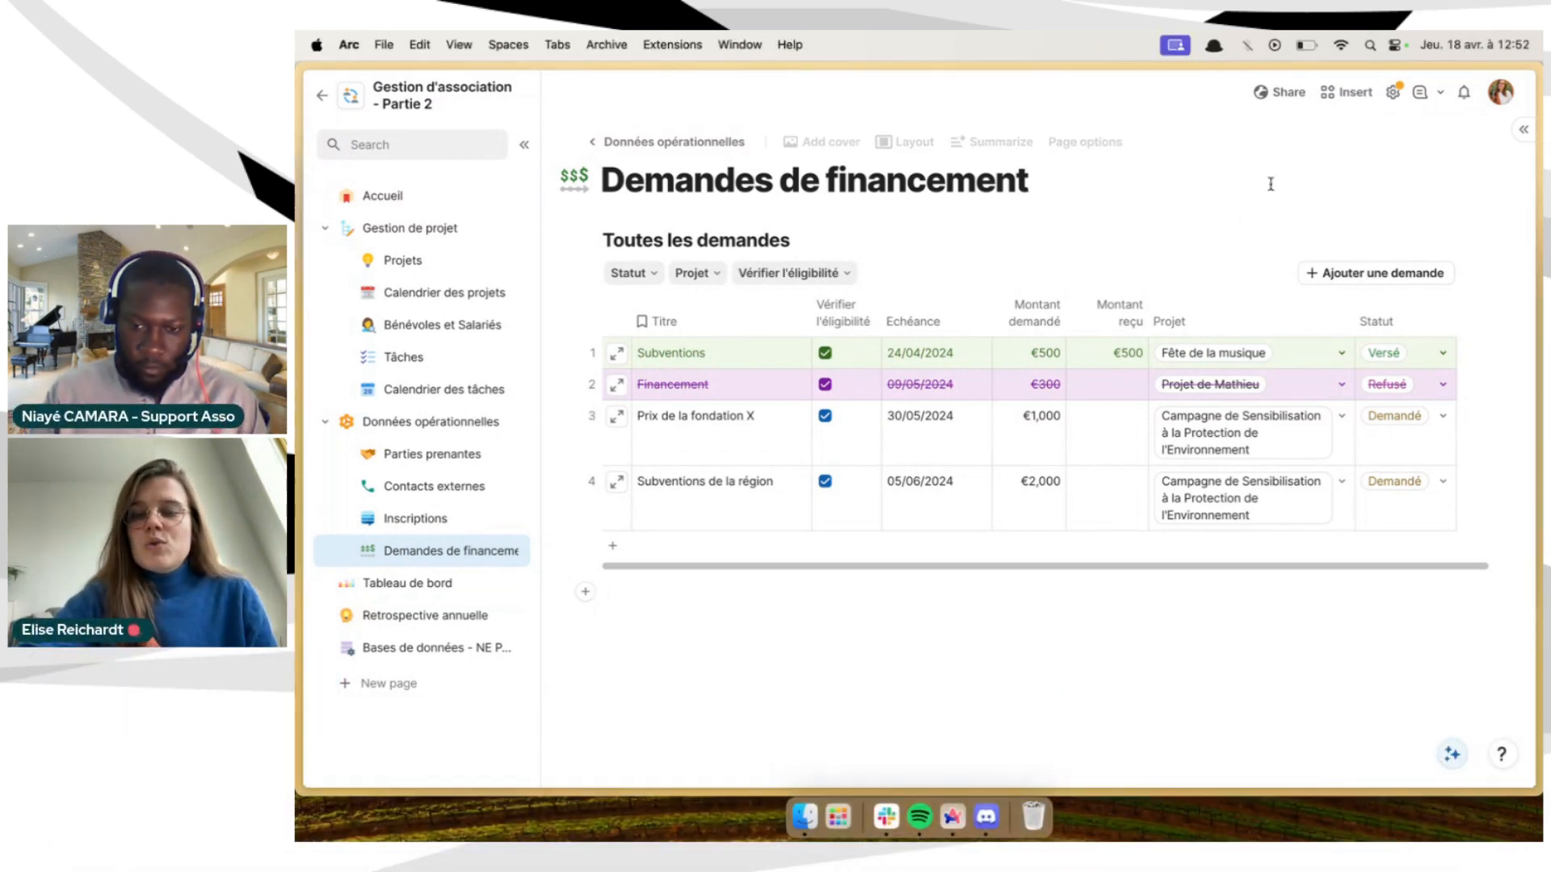
Open the doc's Locking settings and examine the editing restrictions available for this page
left_click(1463, 93)
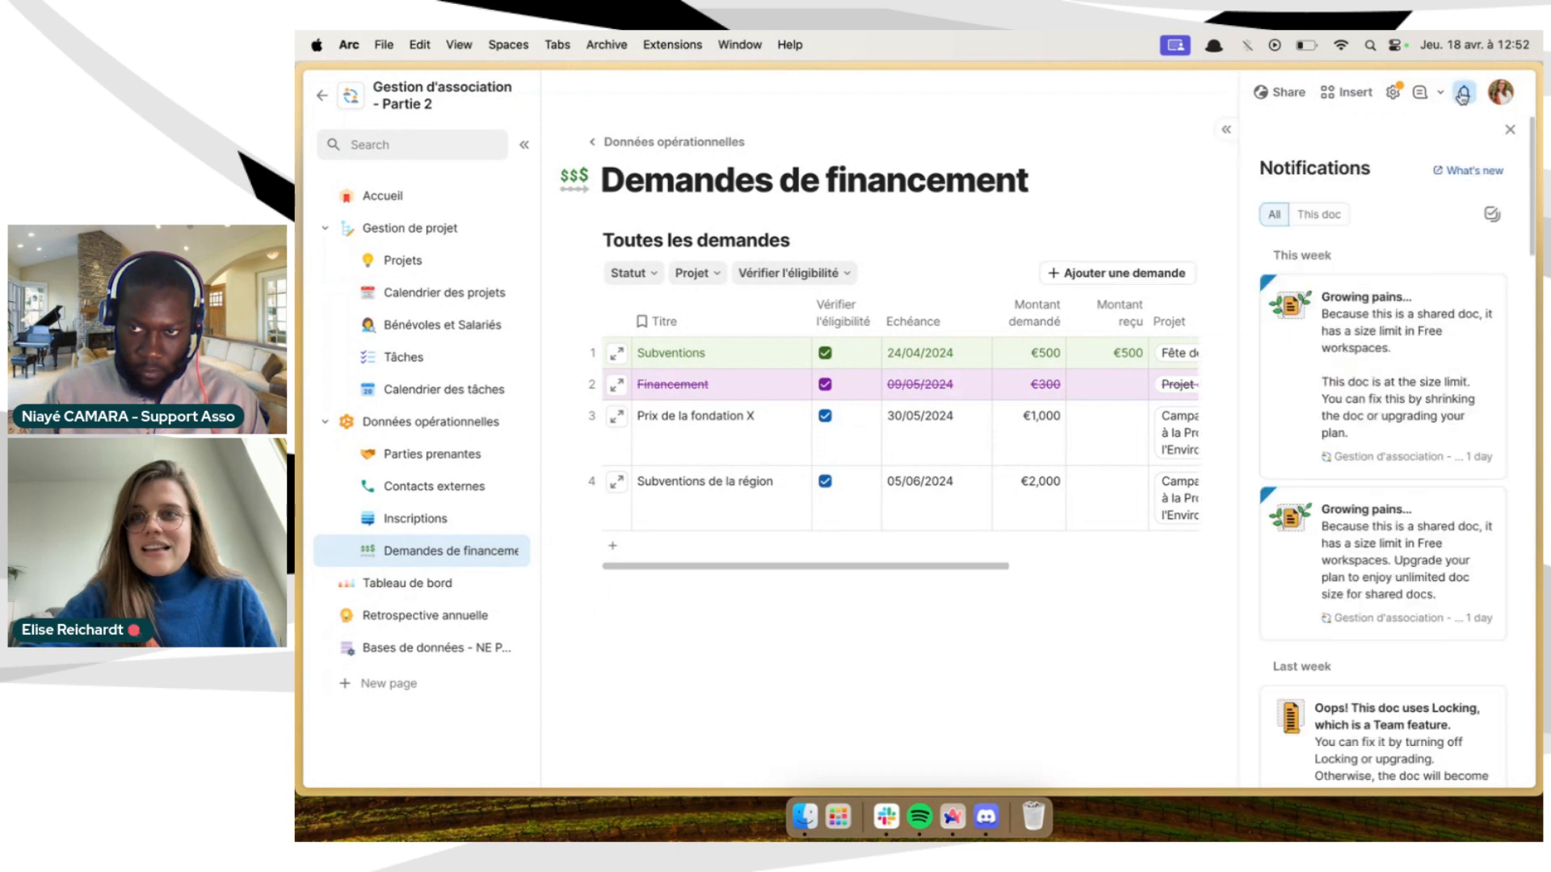
left_click(1509, 129)
left_click(1393, 92)
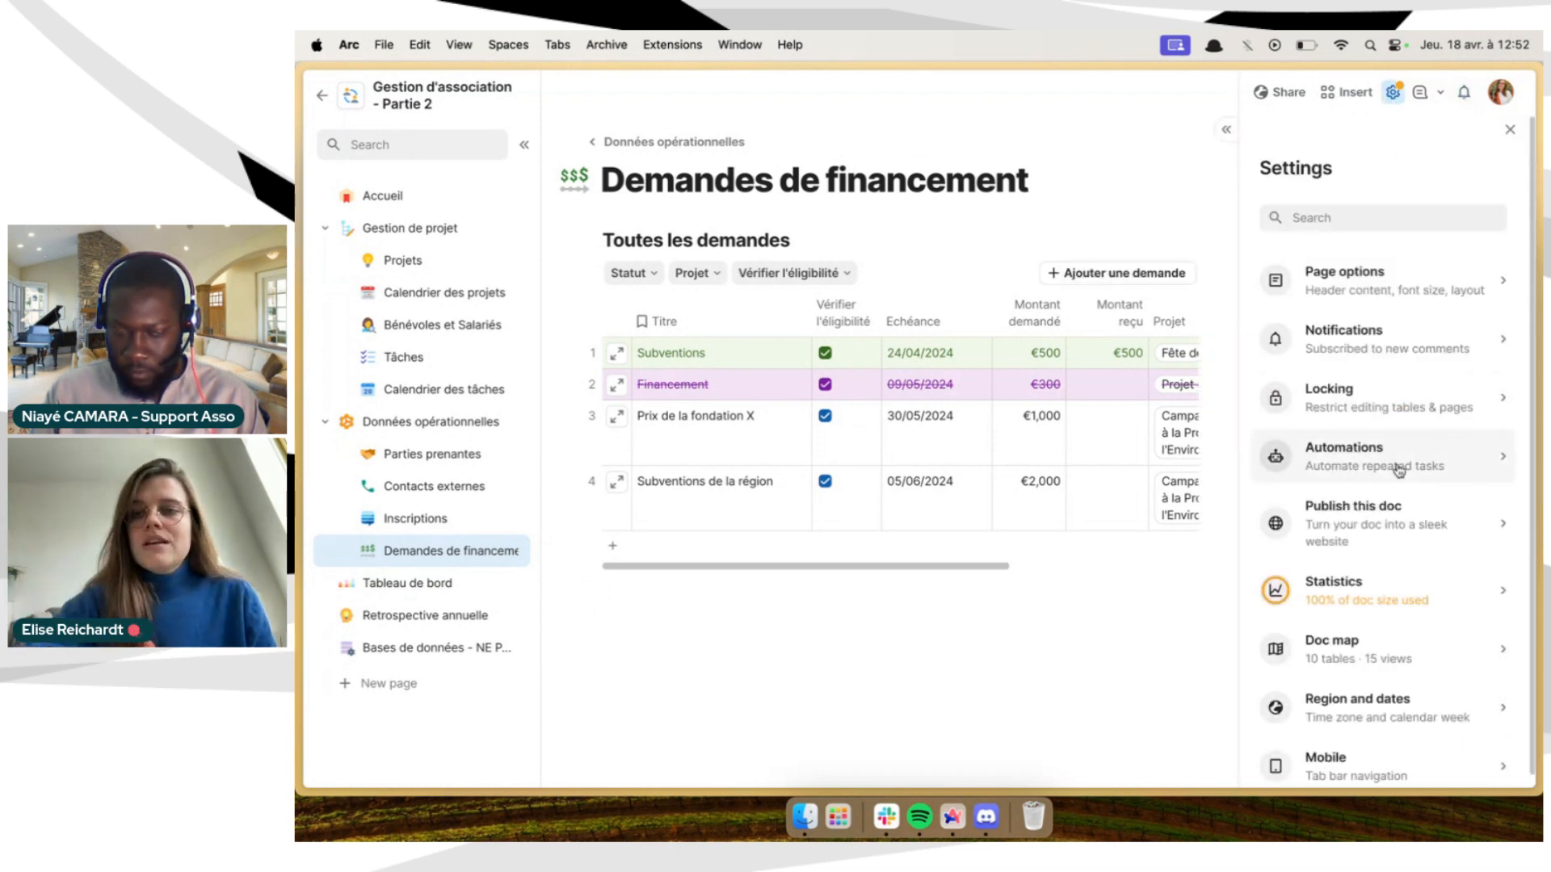
left_click(1418, 426)
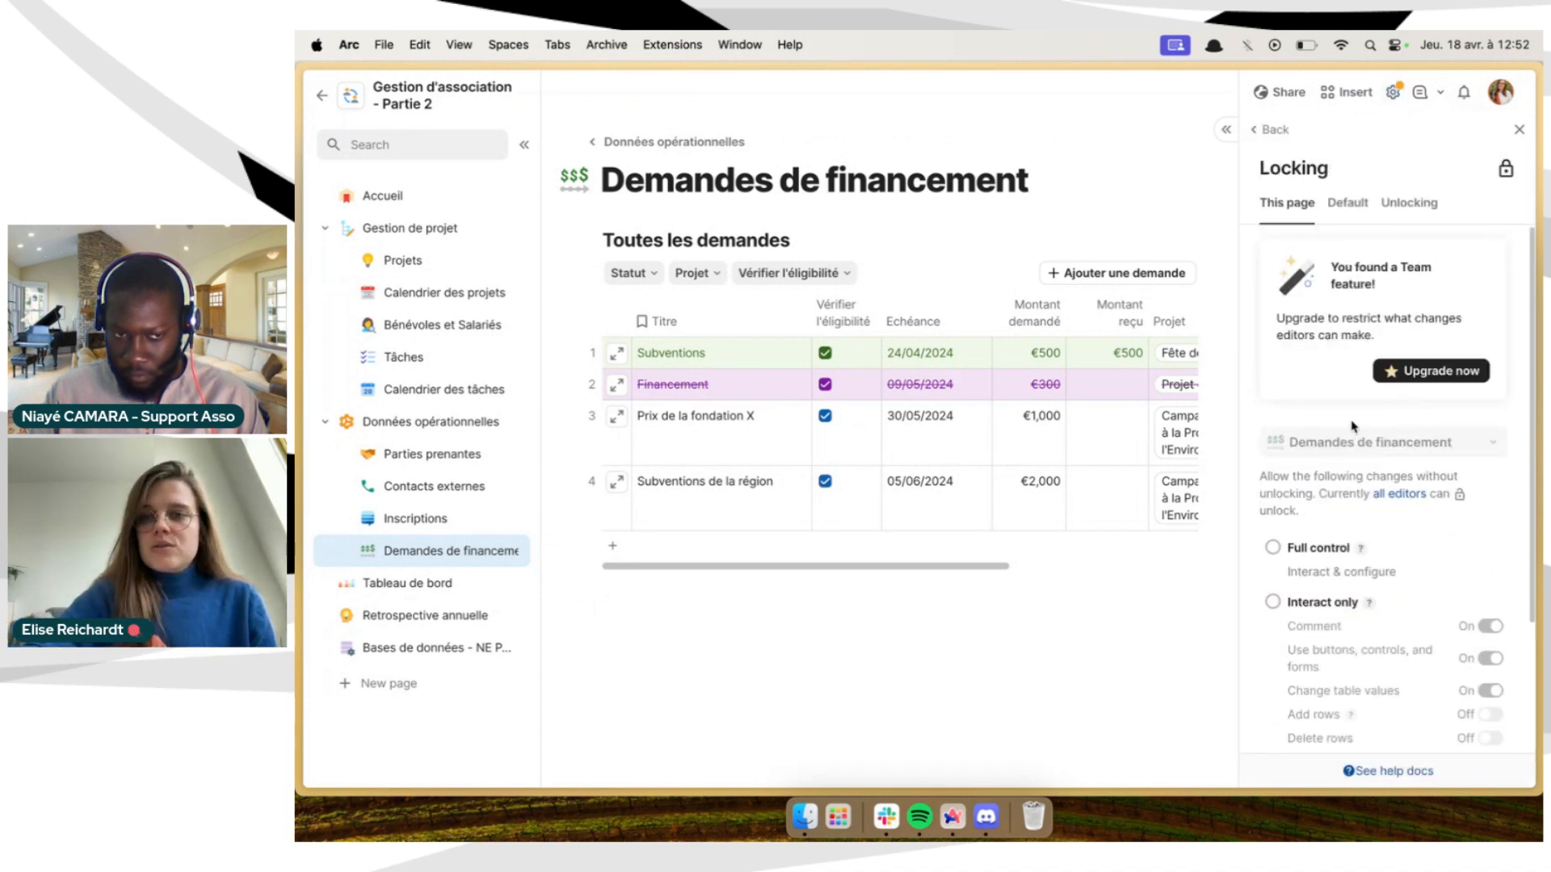
scroll(1337, 496, "down", 4)
scroll(1337, 496, "up", 3)
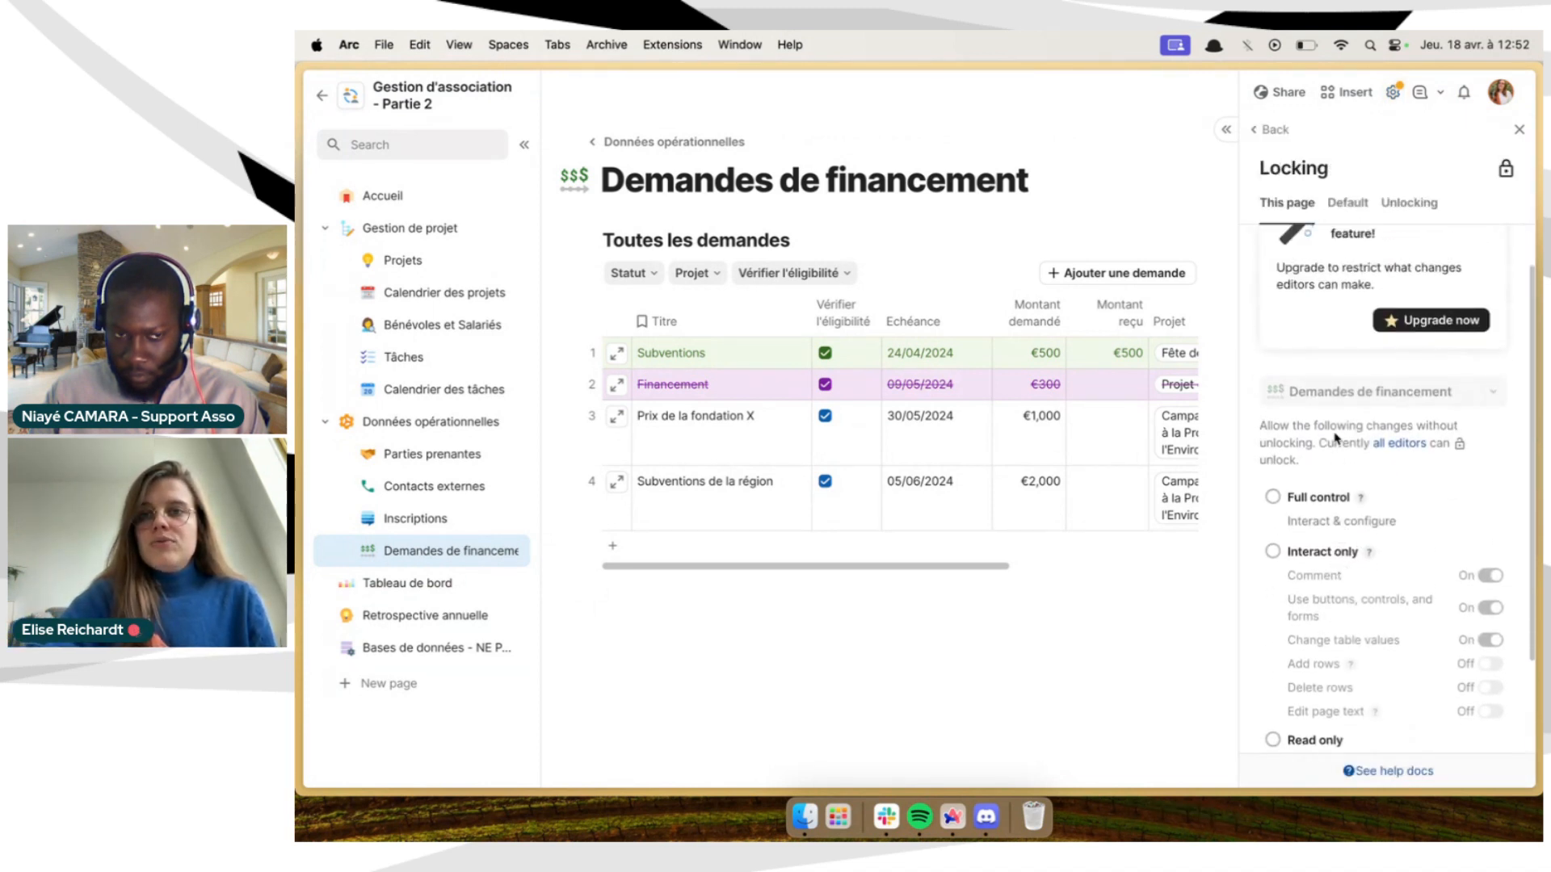
Examine the doc's default locking permissions under Full control, Interact only and Read only, and close the settings
left_click(1348, 202)
scroll(1319, 392, "down", 2)
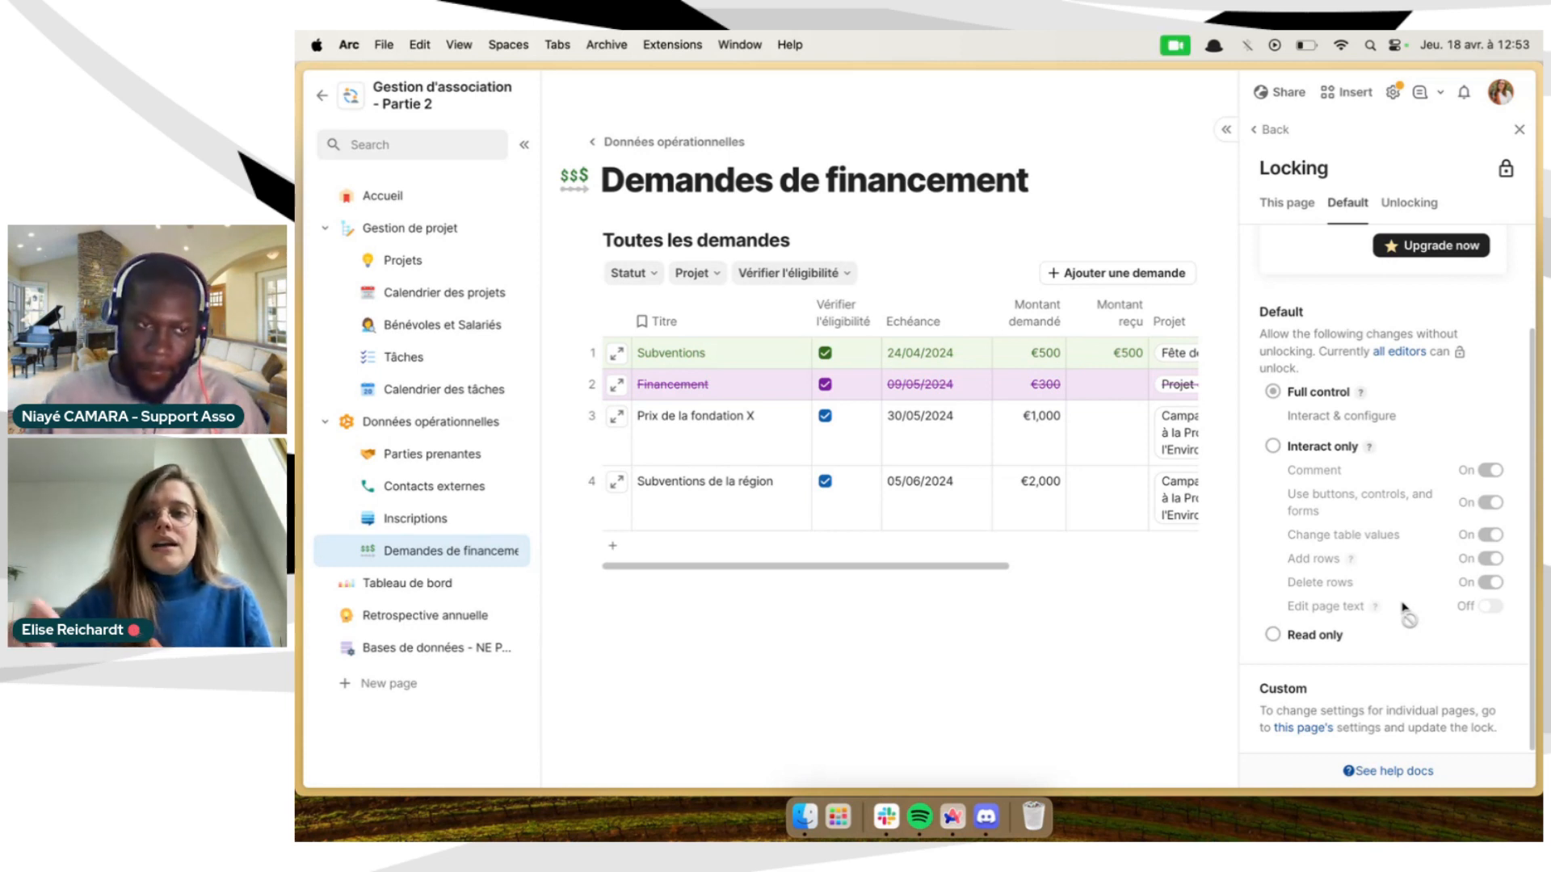
scroll(1402, 608, "up", 3)
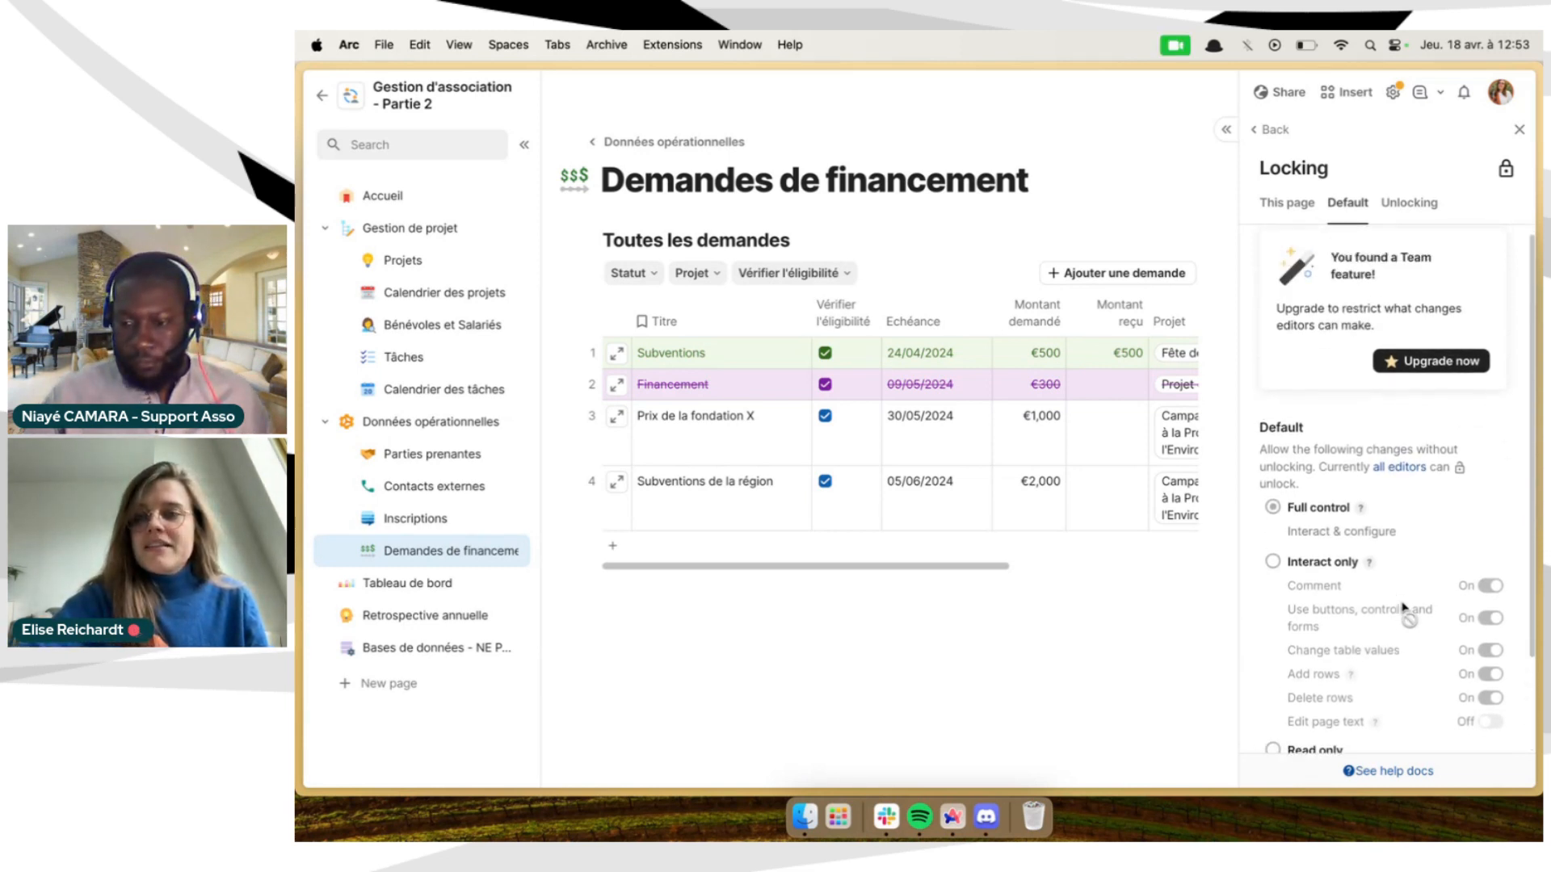
scroll(1349, 484, "down", 1)
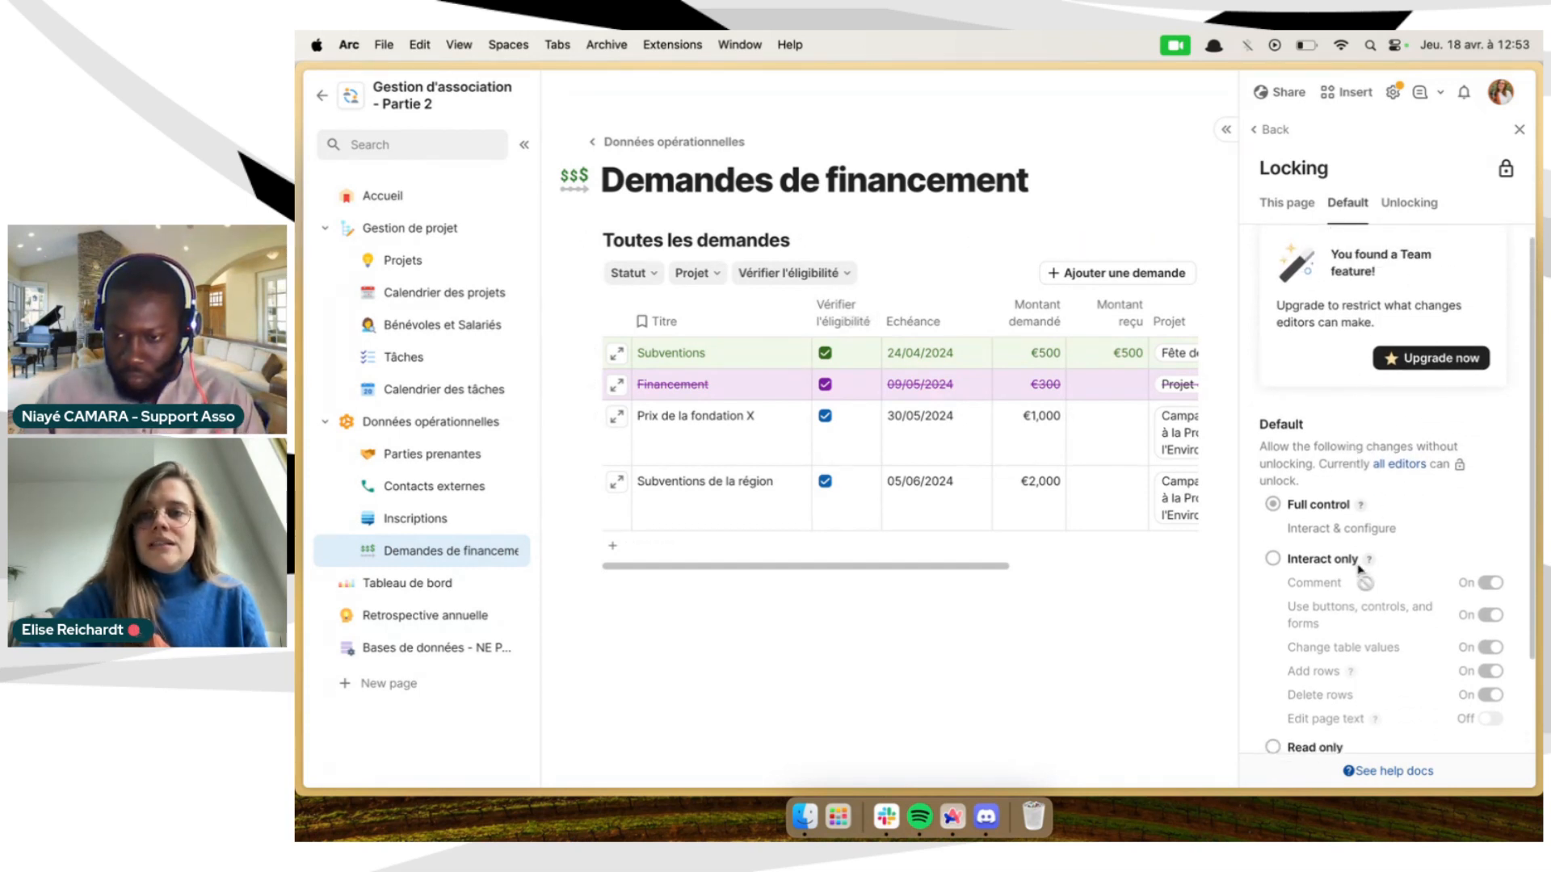
scroll(1360, 570, "down", 2)
scroll(1361, 569, "down", 2)
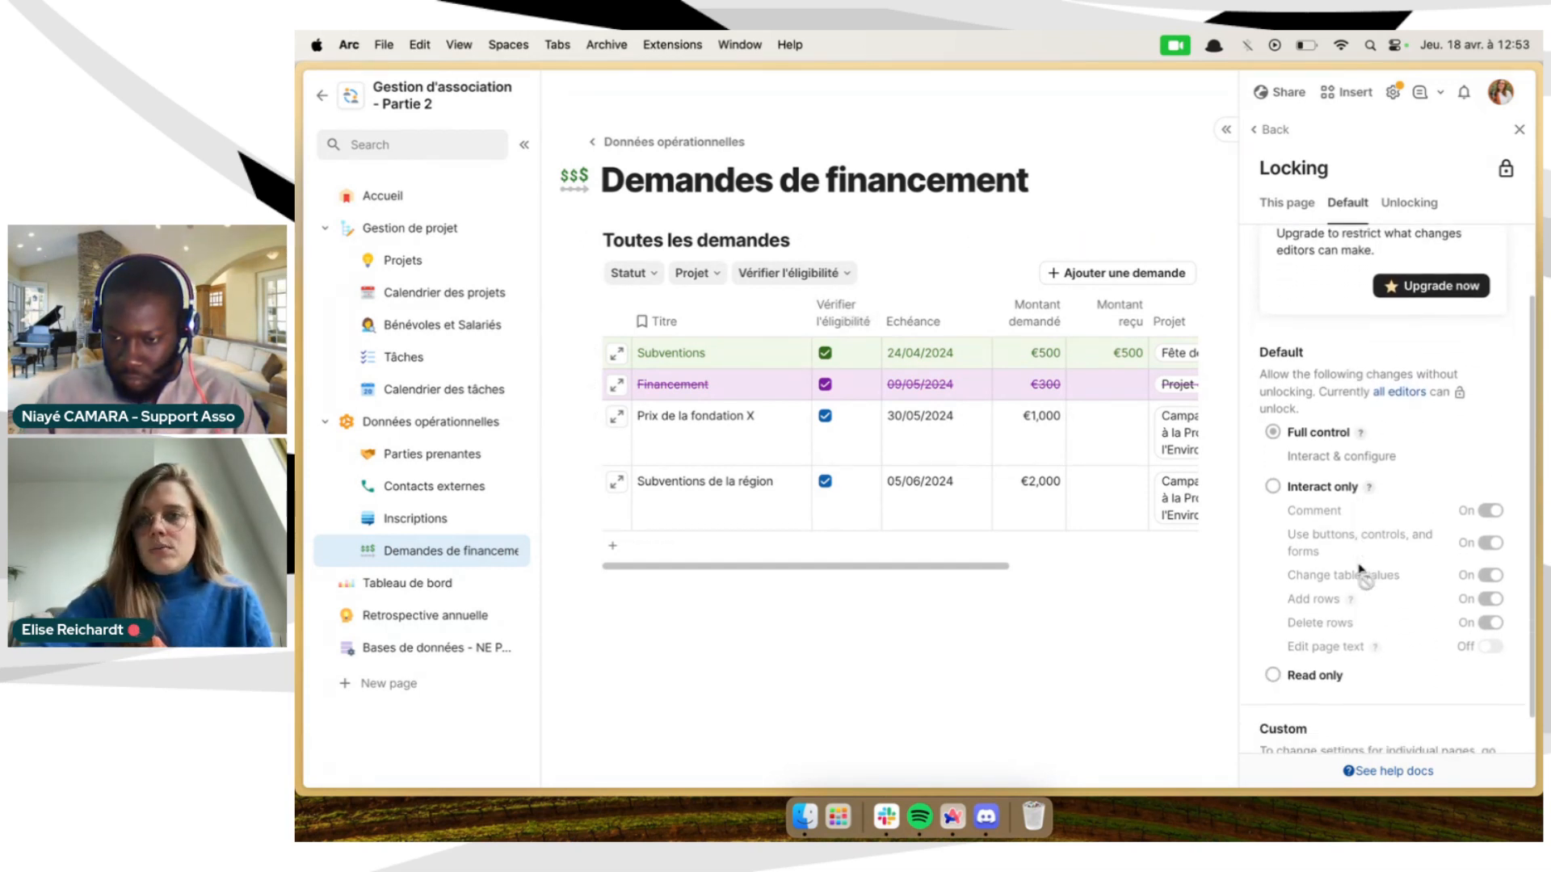
scroll(1365, 575, "down", 1)
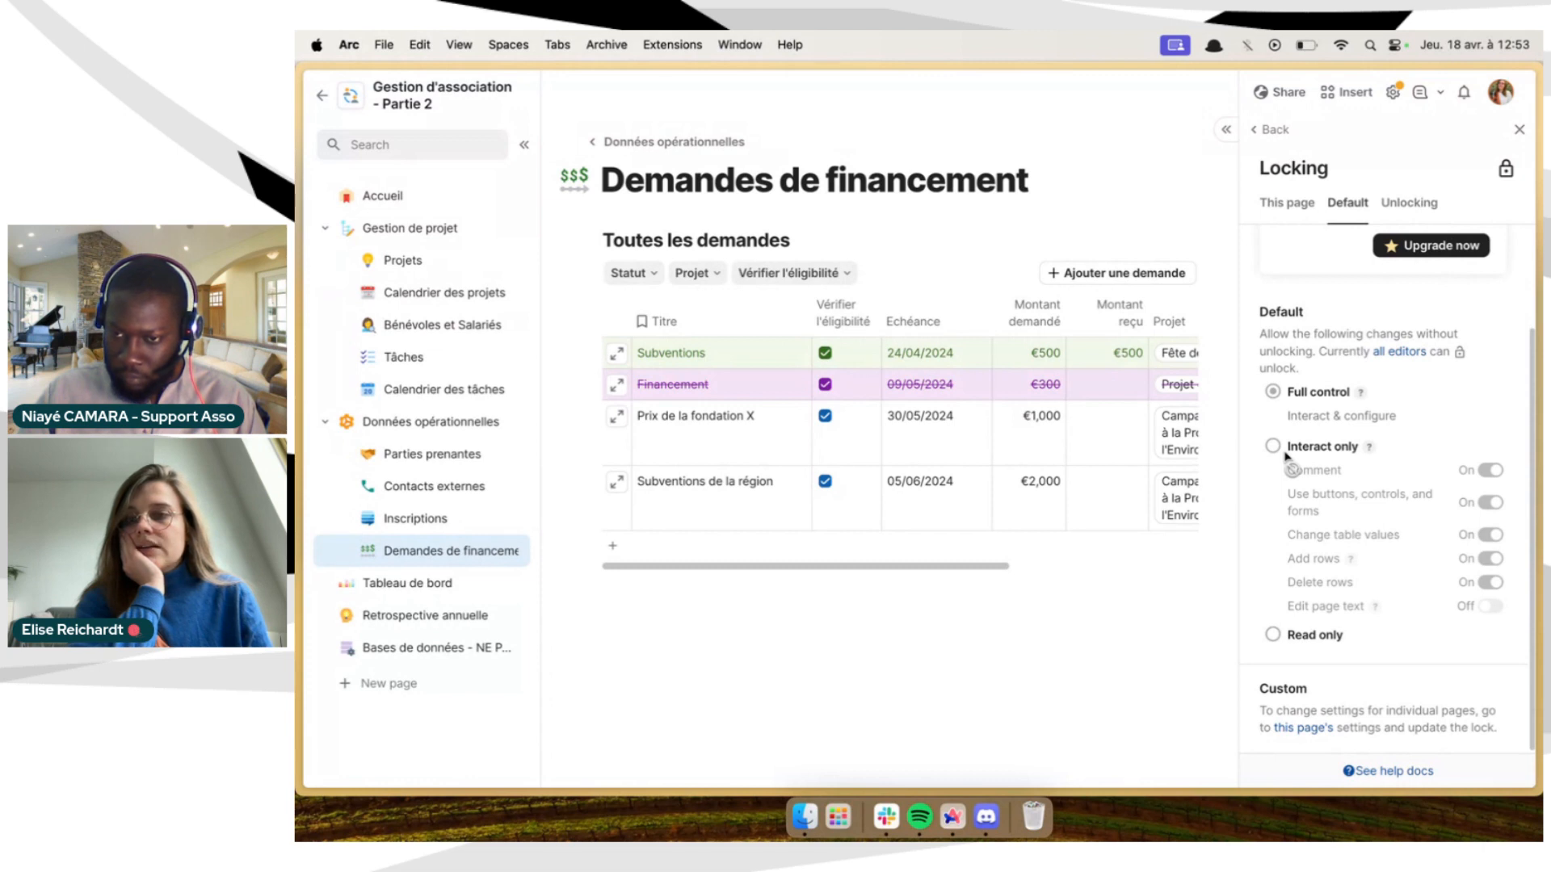
left_click(1520, 129)
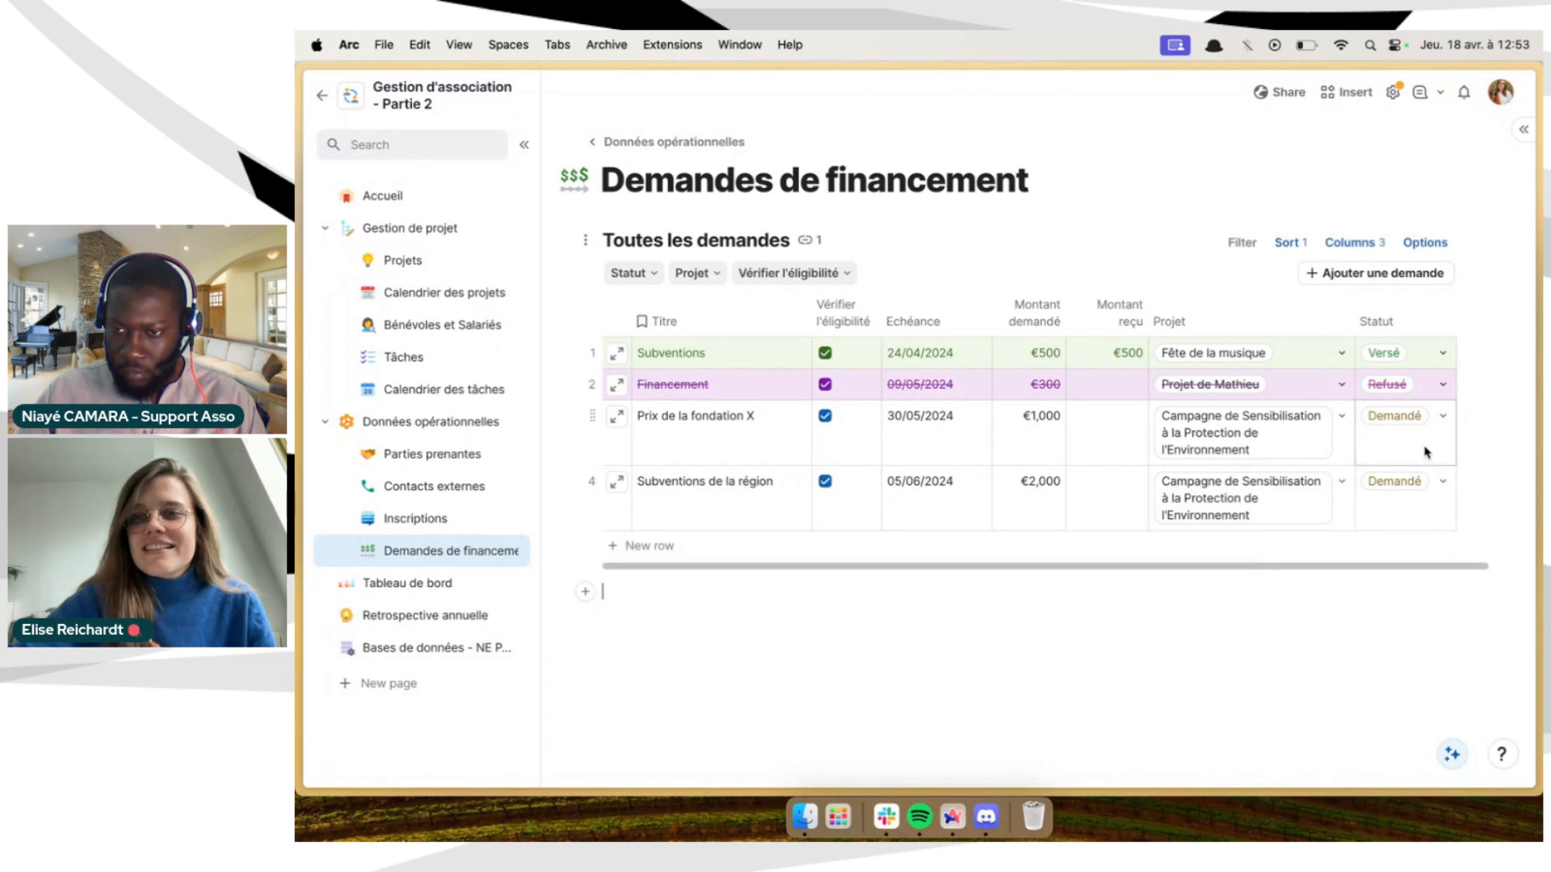
Set the status of the Prix de la fondation X request to Accordé
left_click(1398, 428)
left_click(1398, 506)
left_click(1219, 687)
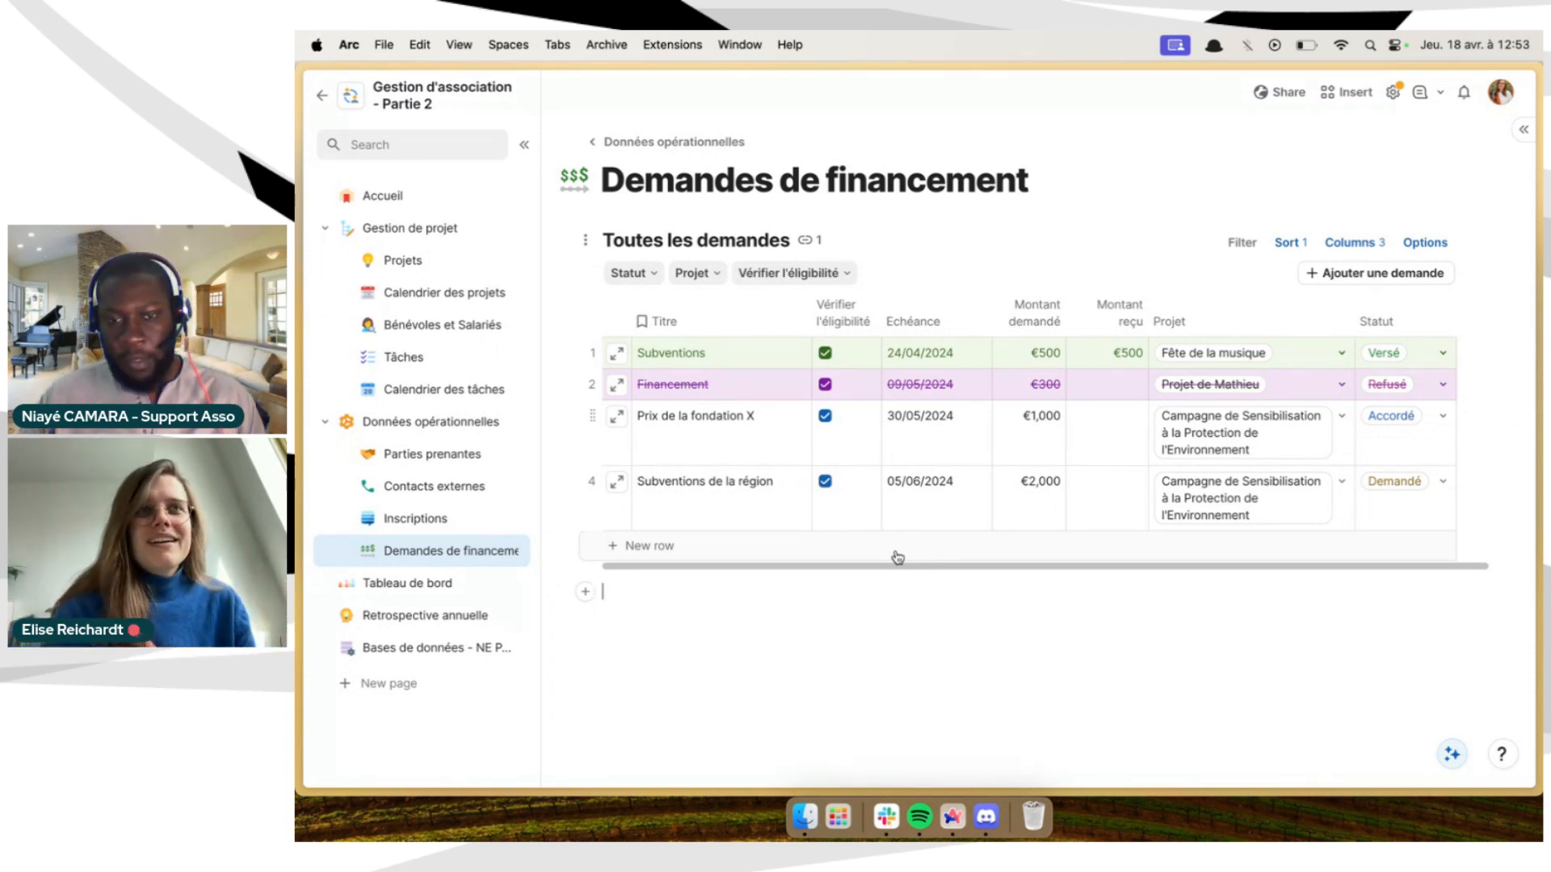
Open the detail view of the Prix de la fondation X row and look through its fields
left_click(618, 417)
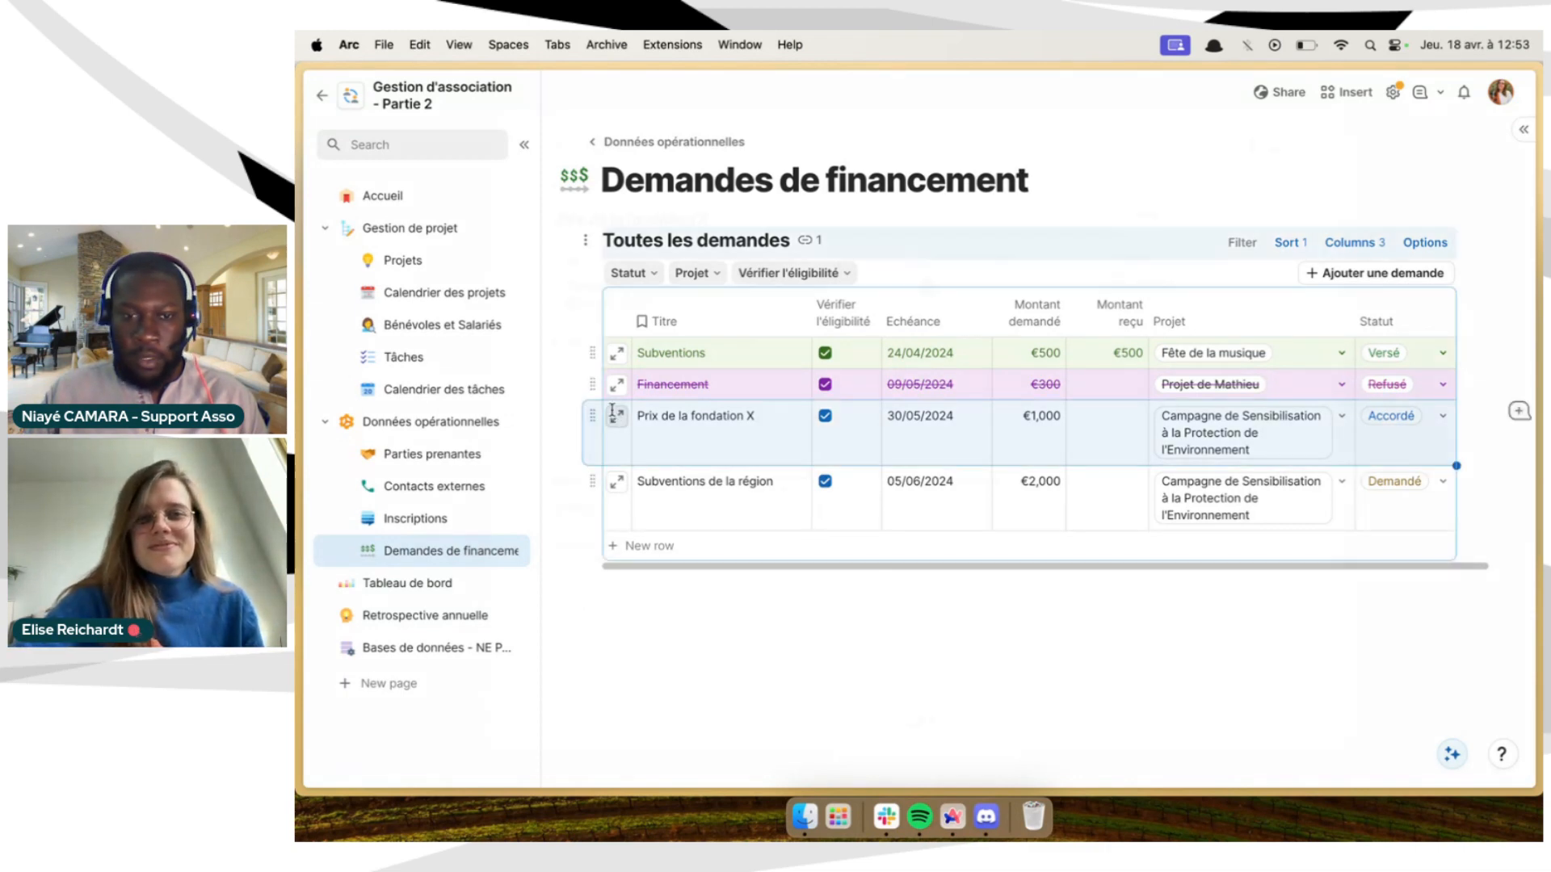
left_click(1296, 590)
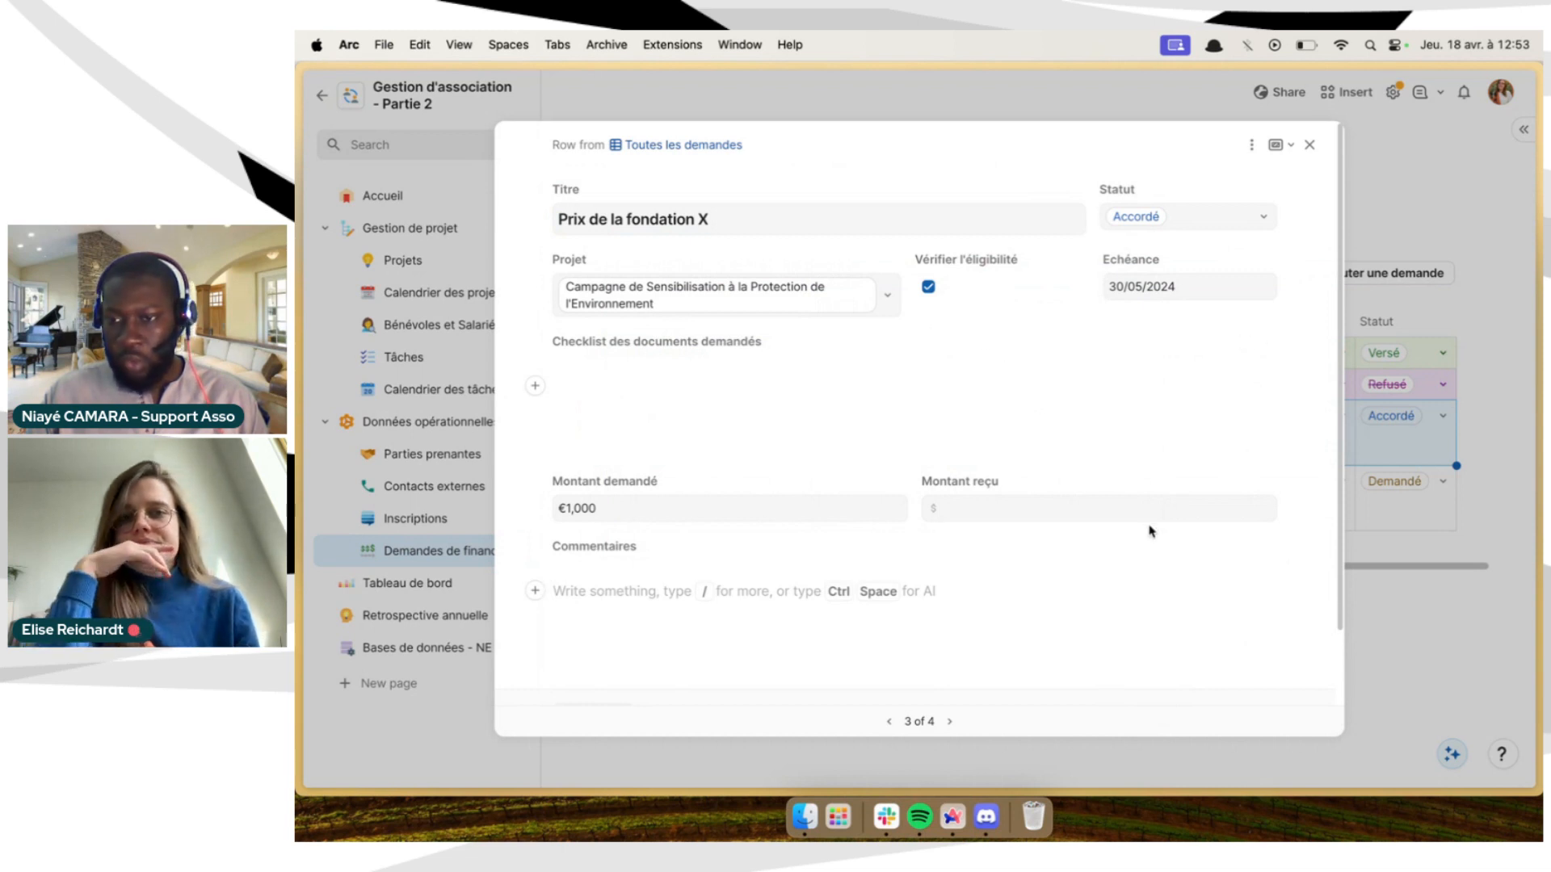
scroll(670, 414, "down", 2)
scroll(673, 413, "up", 2)
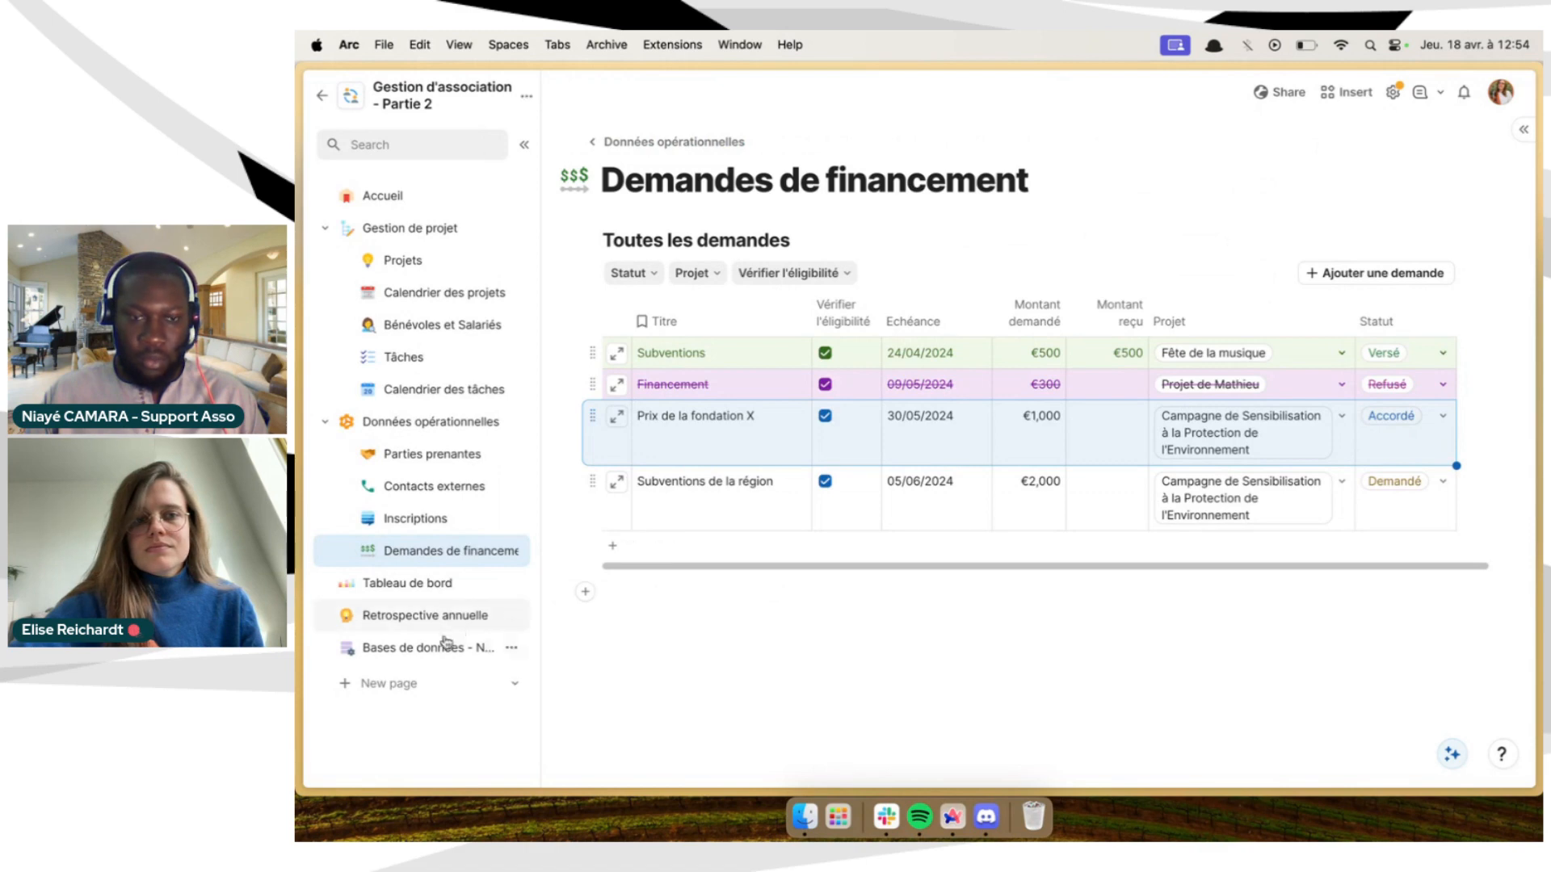
On the Bases de données page, expand T_Demandes de financement and add a text column named Interlocuteur
left_click(453, 647)
left_click(586, 526)
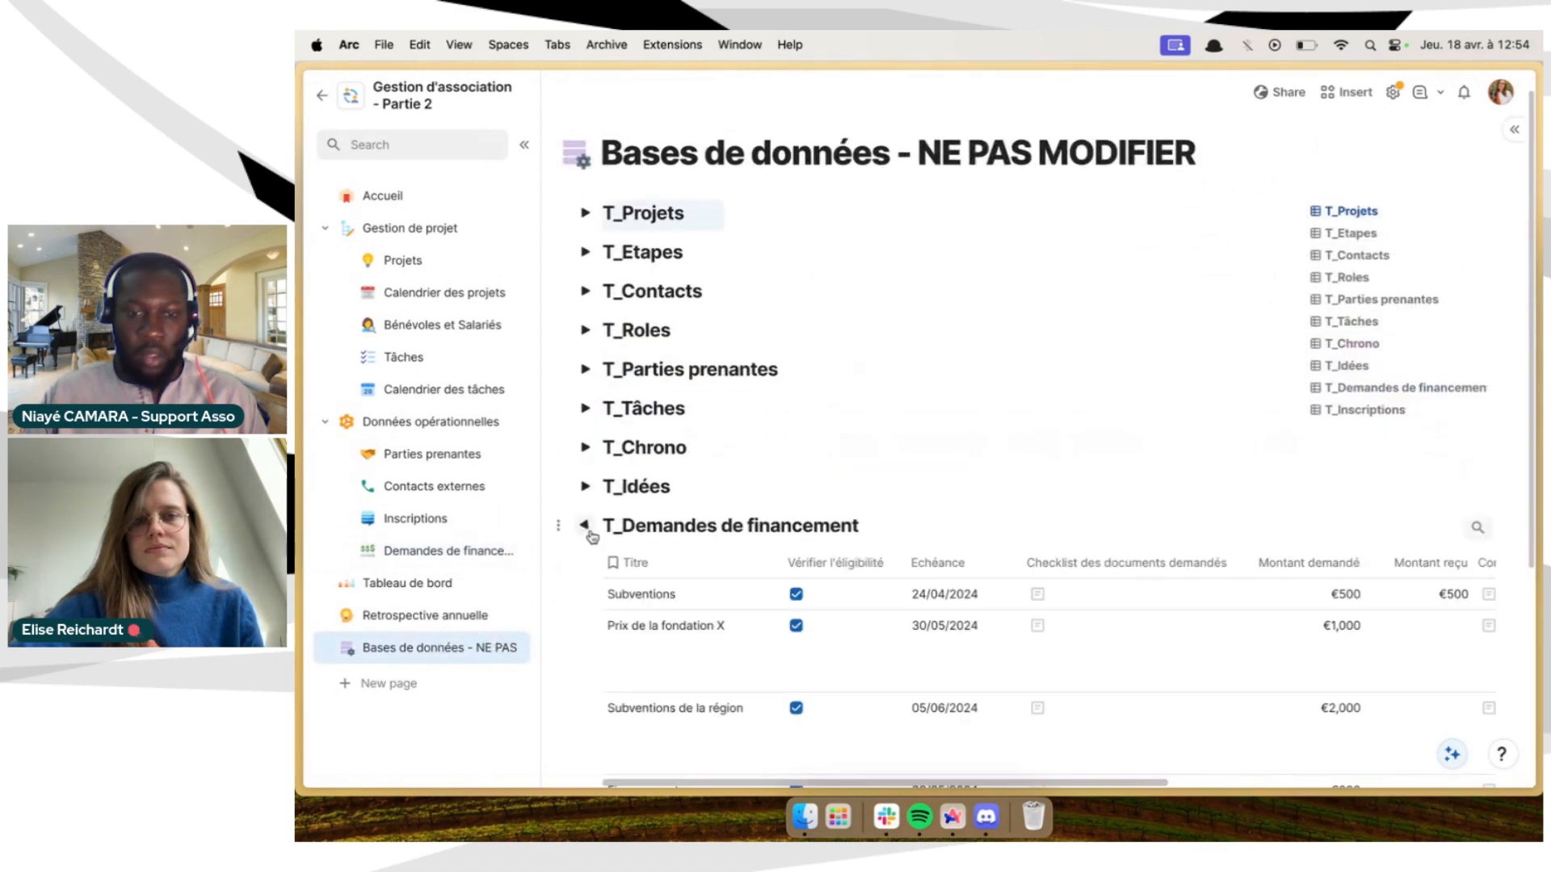
scroll(848, 575, "down", 3)
scroll(893, 588, "right", 6)
left_click(1472, 367)
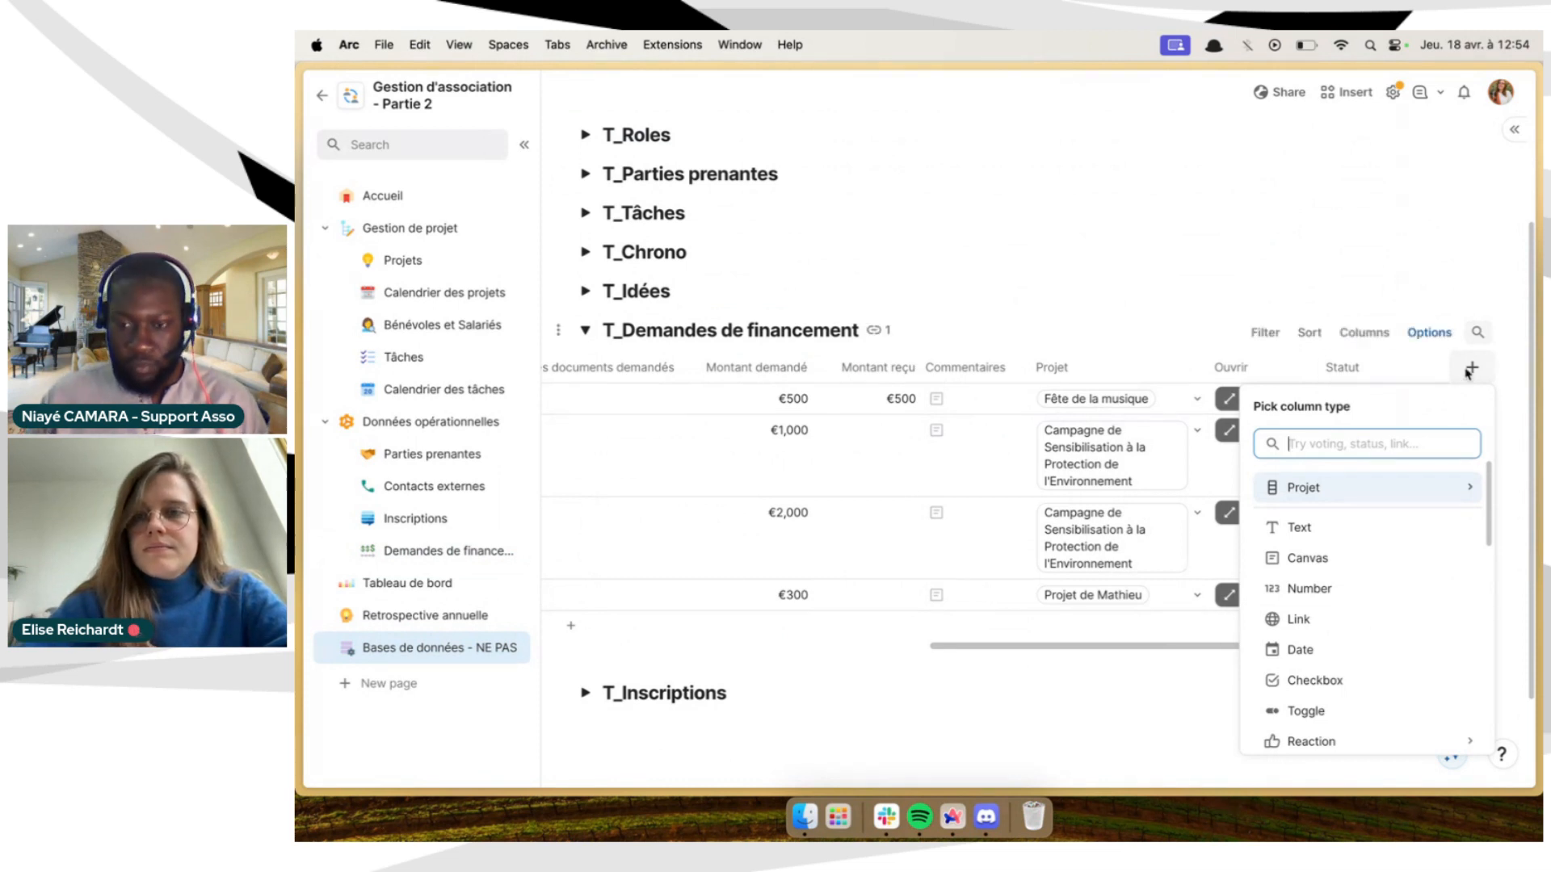
left_click(1335, 532)
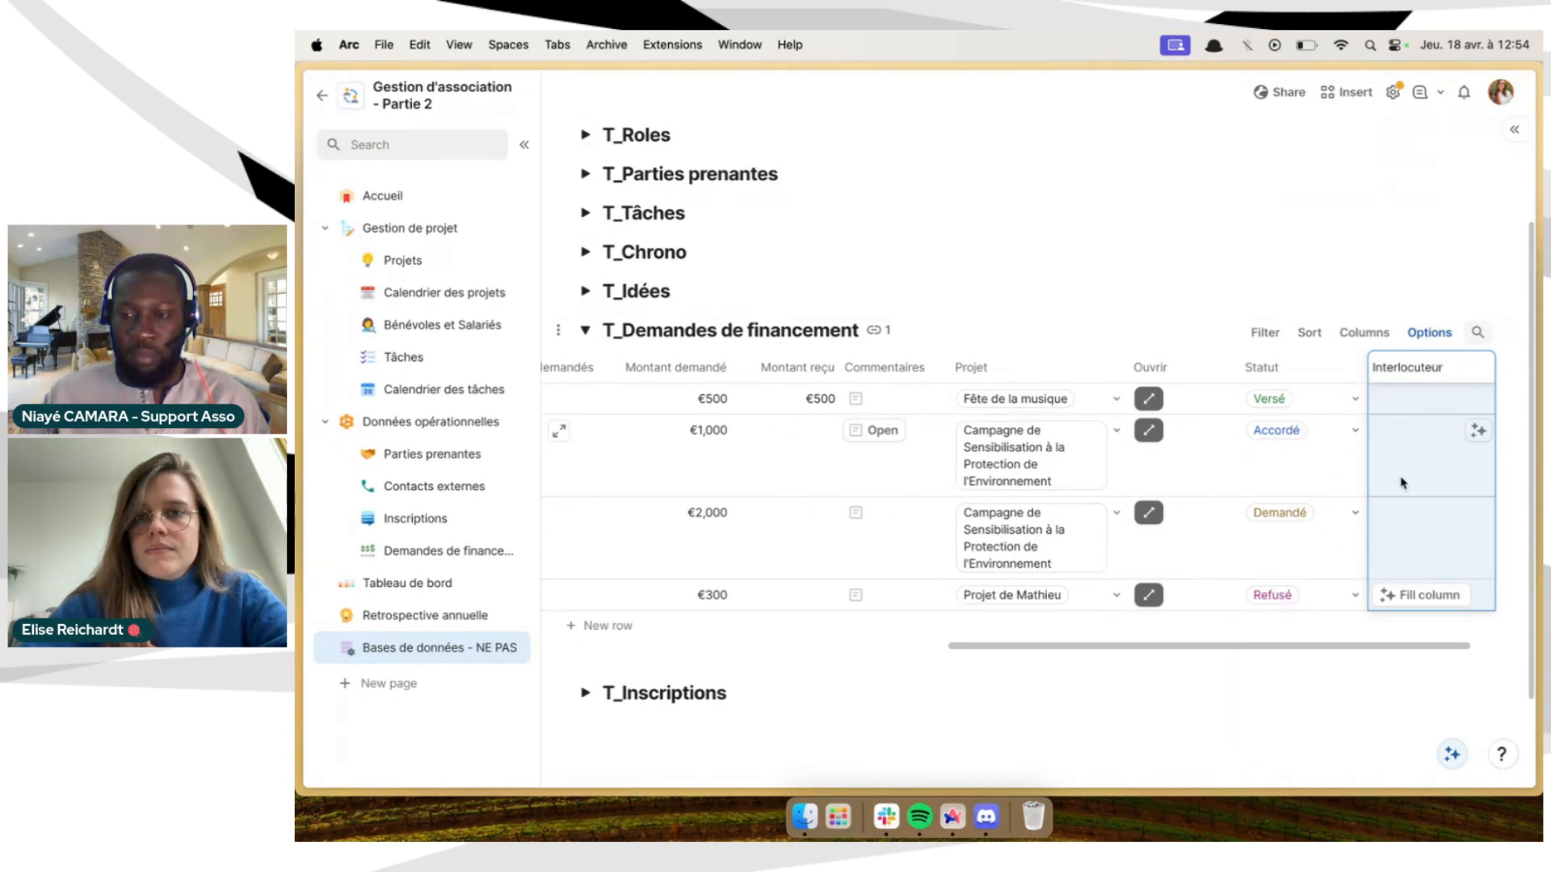
Add a Created on column named Date demande to T_Demandes de financement
scroll(1402, 481, "right", 2)
left_click(1471, 368)
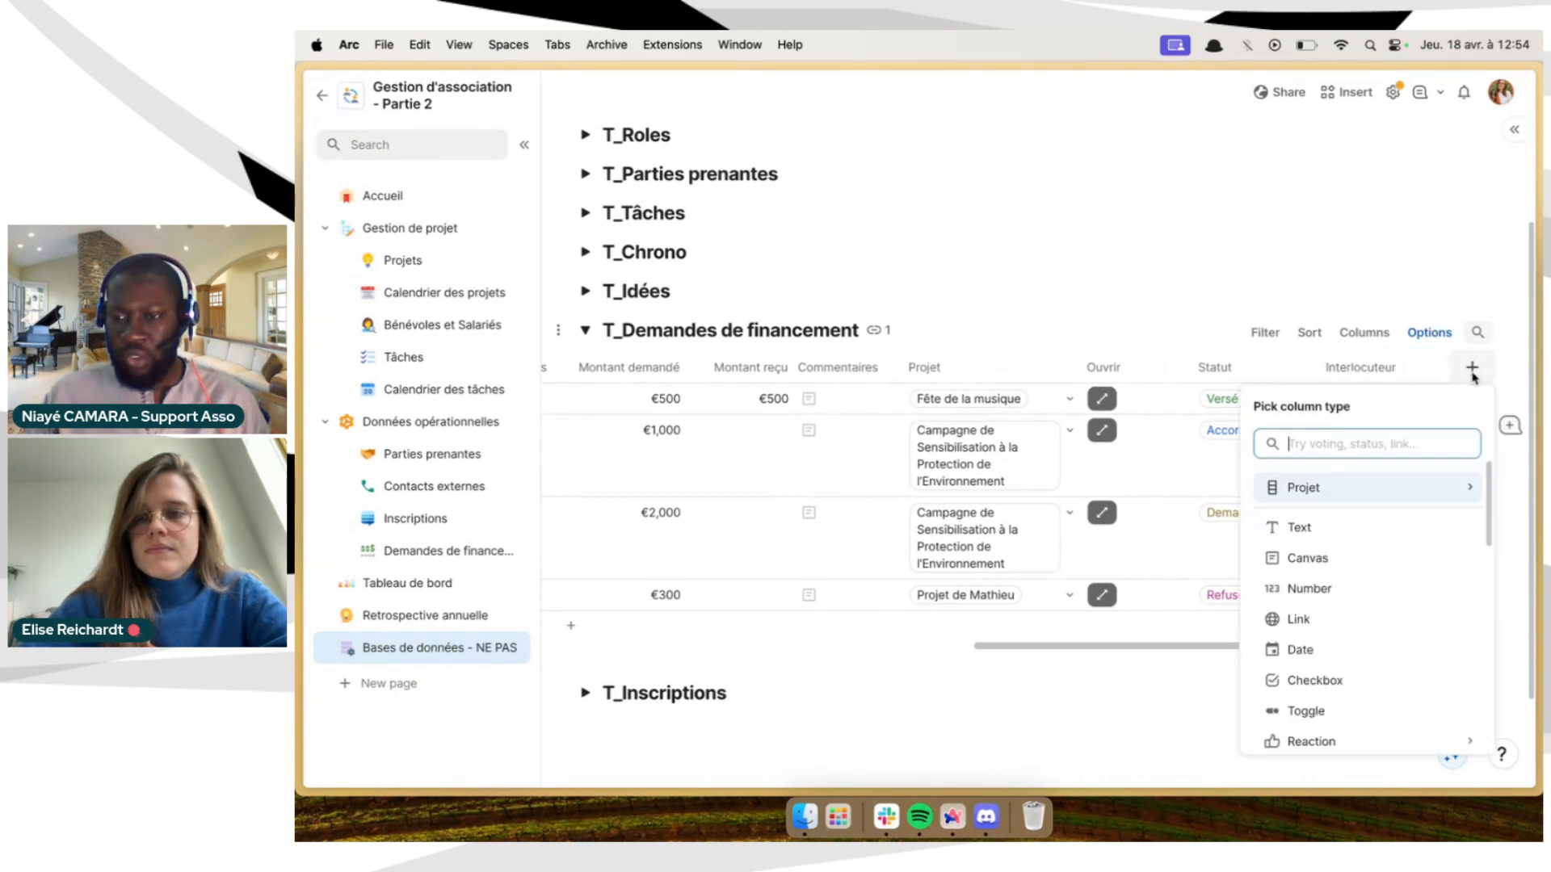
type("crea")
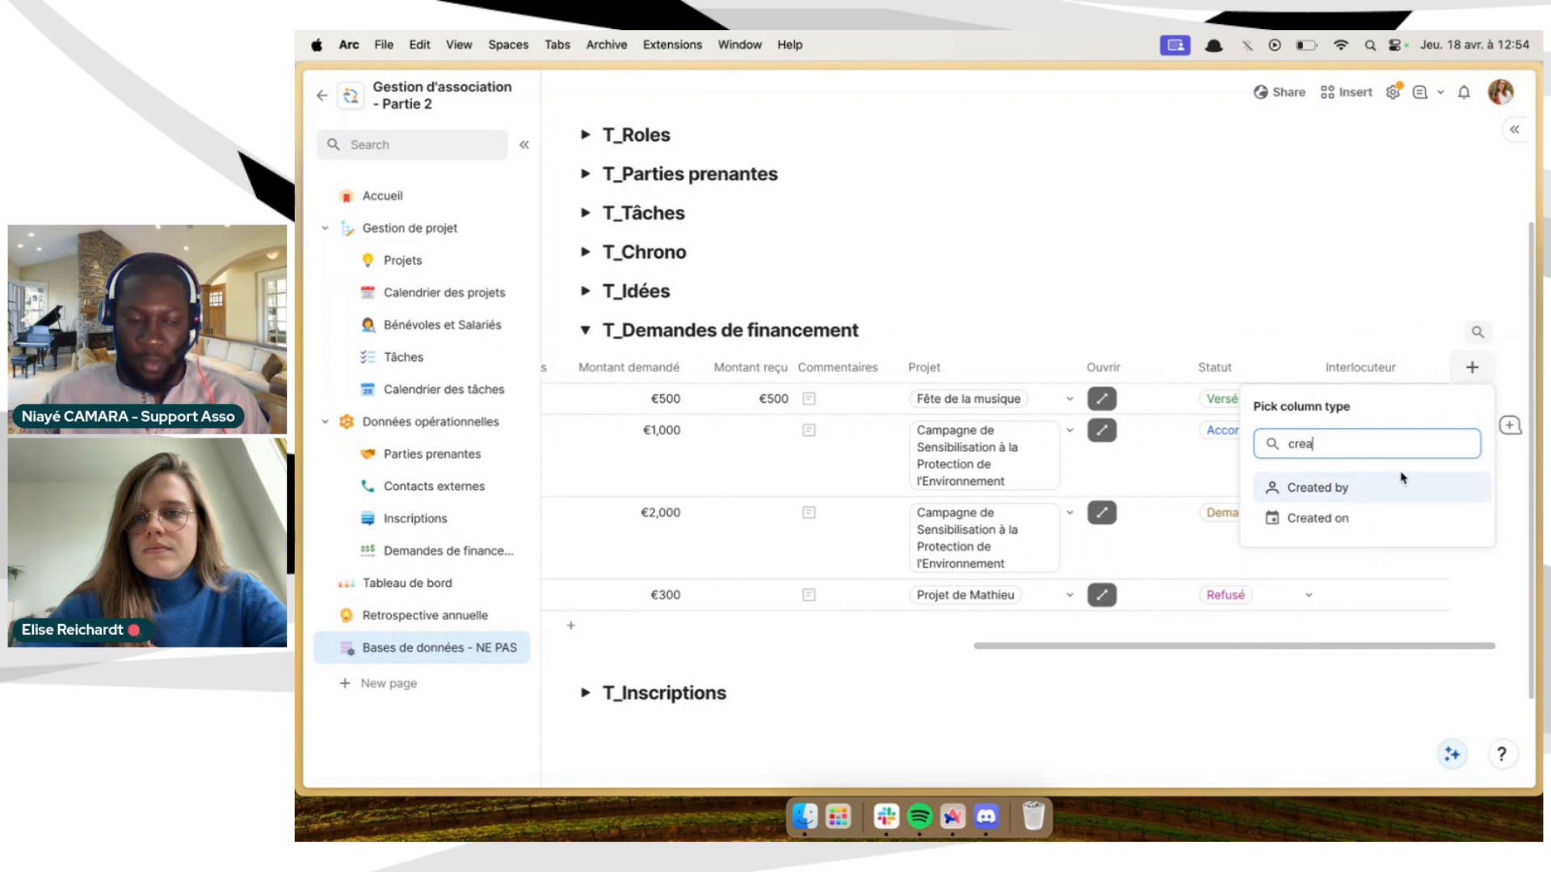
left_click(1365, 520)
type("Date de")
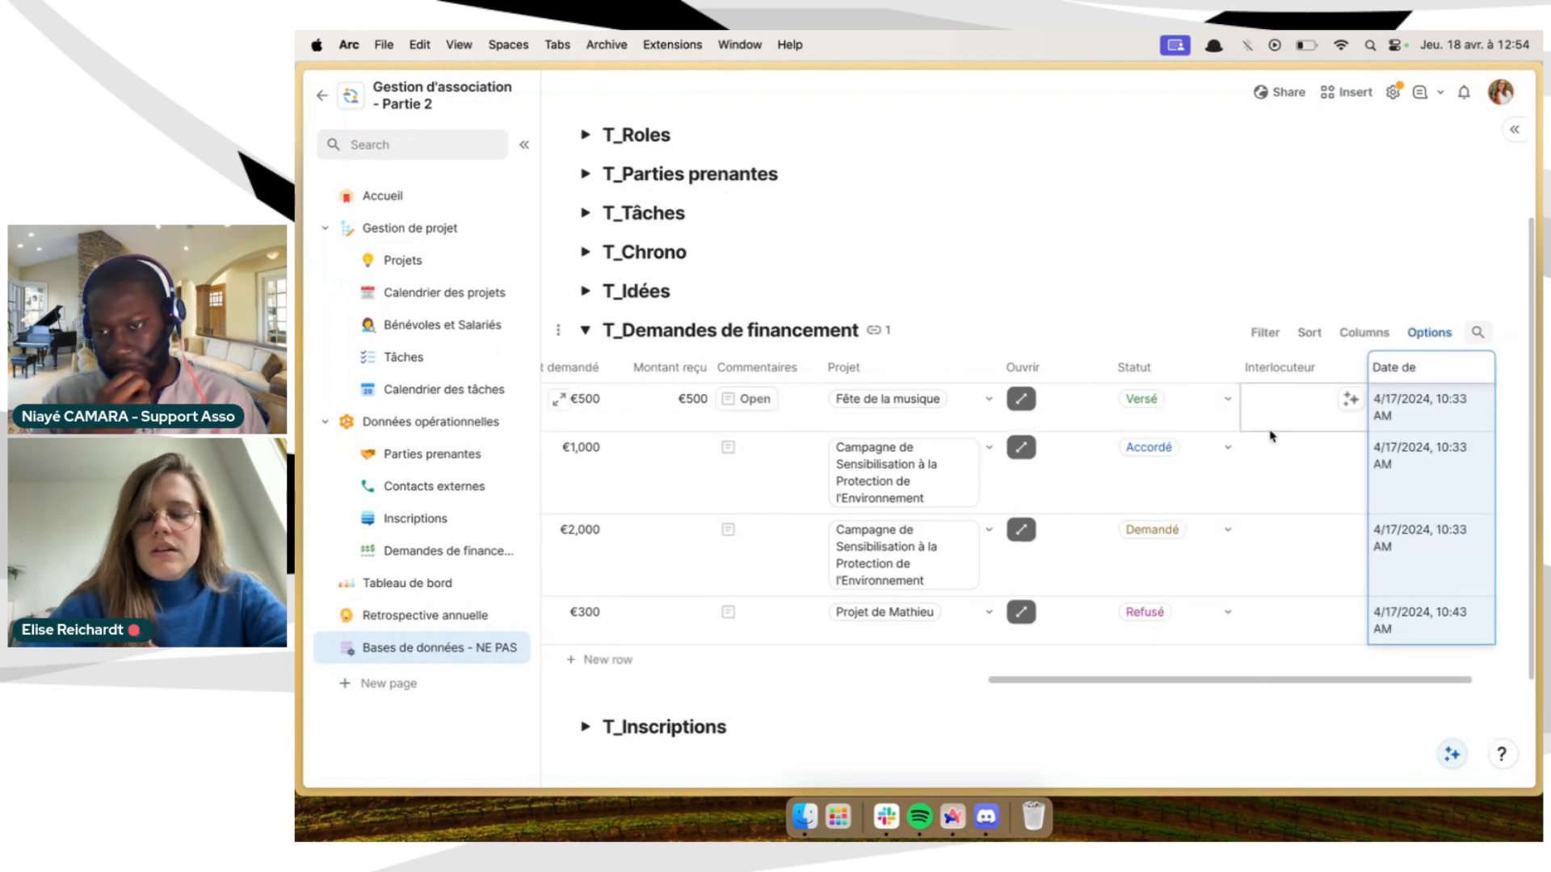
key("BackSpace")
type("emande")
left_click(1444, 400)
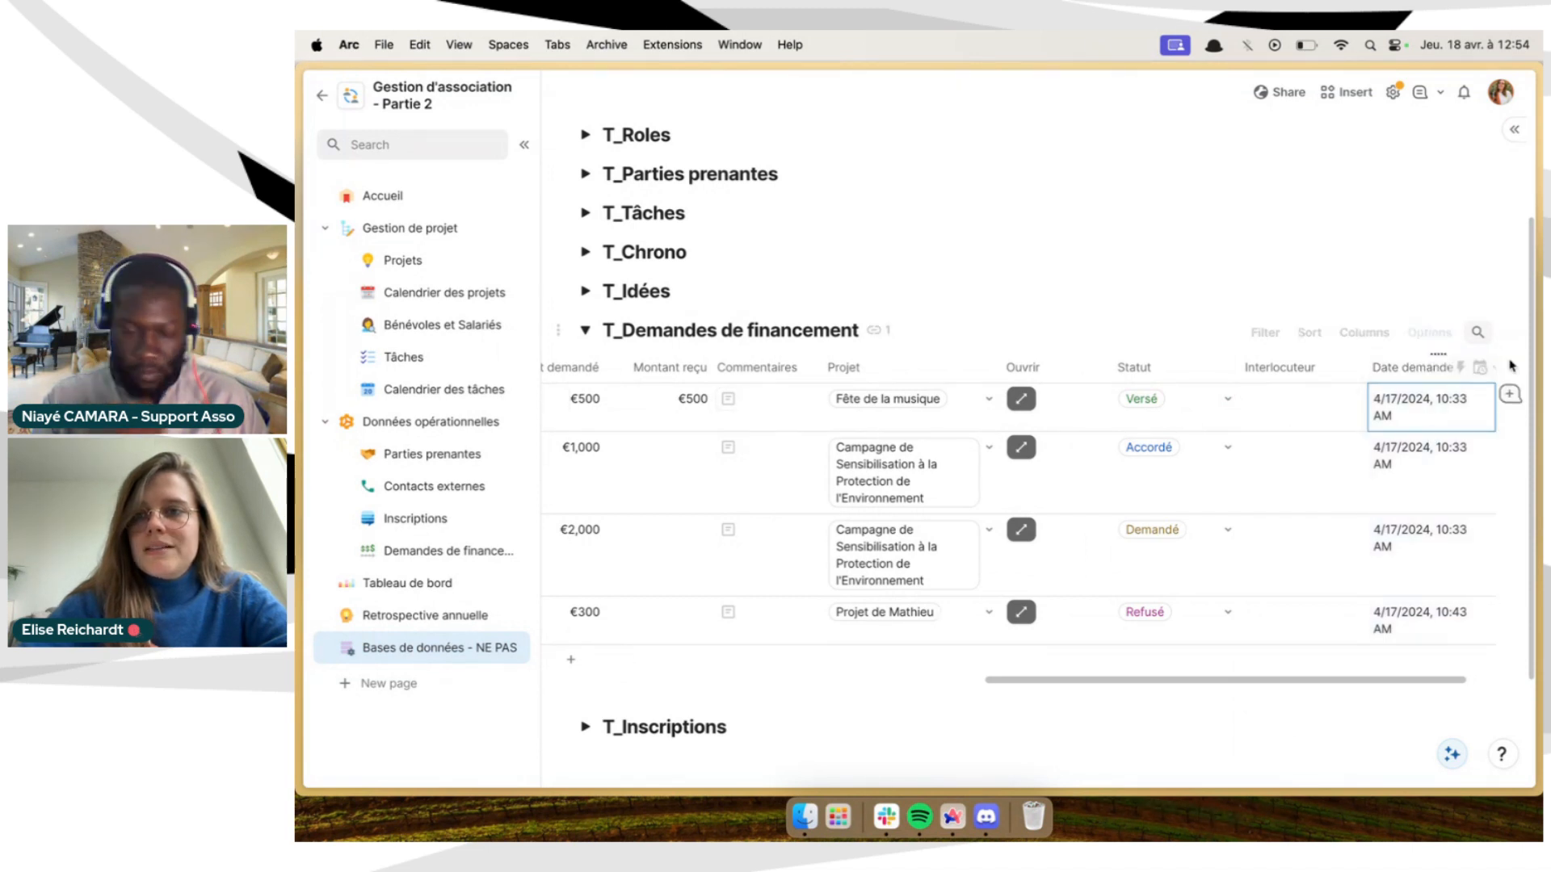
Change the Date demande column type to Date and set its date format to 31/01/2024
left_click(1434, 370)
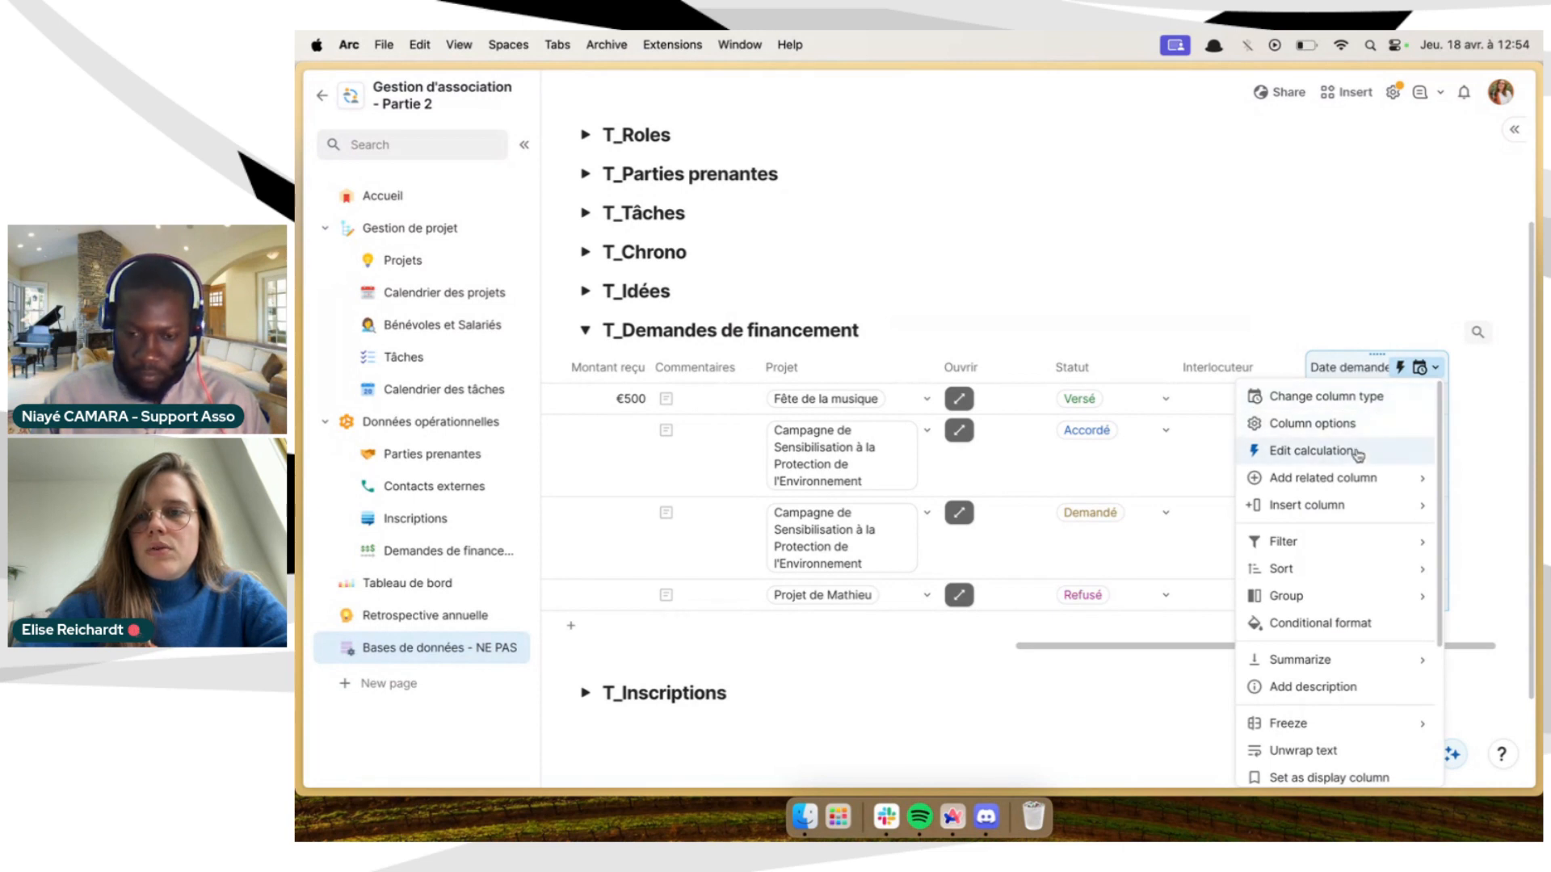
left_click(1360, 396)
left_click(1410, 369)
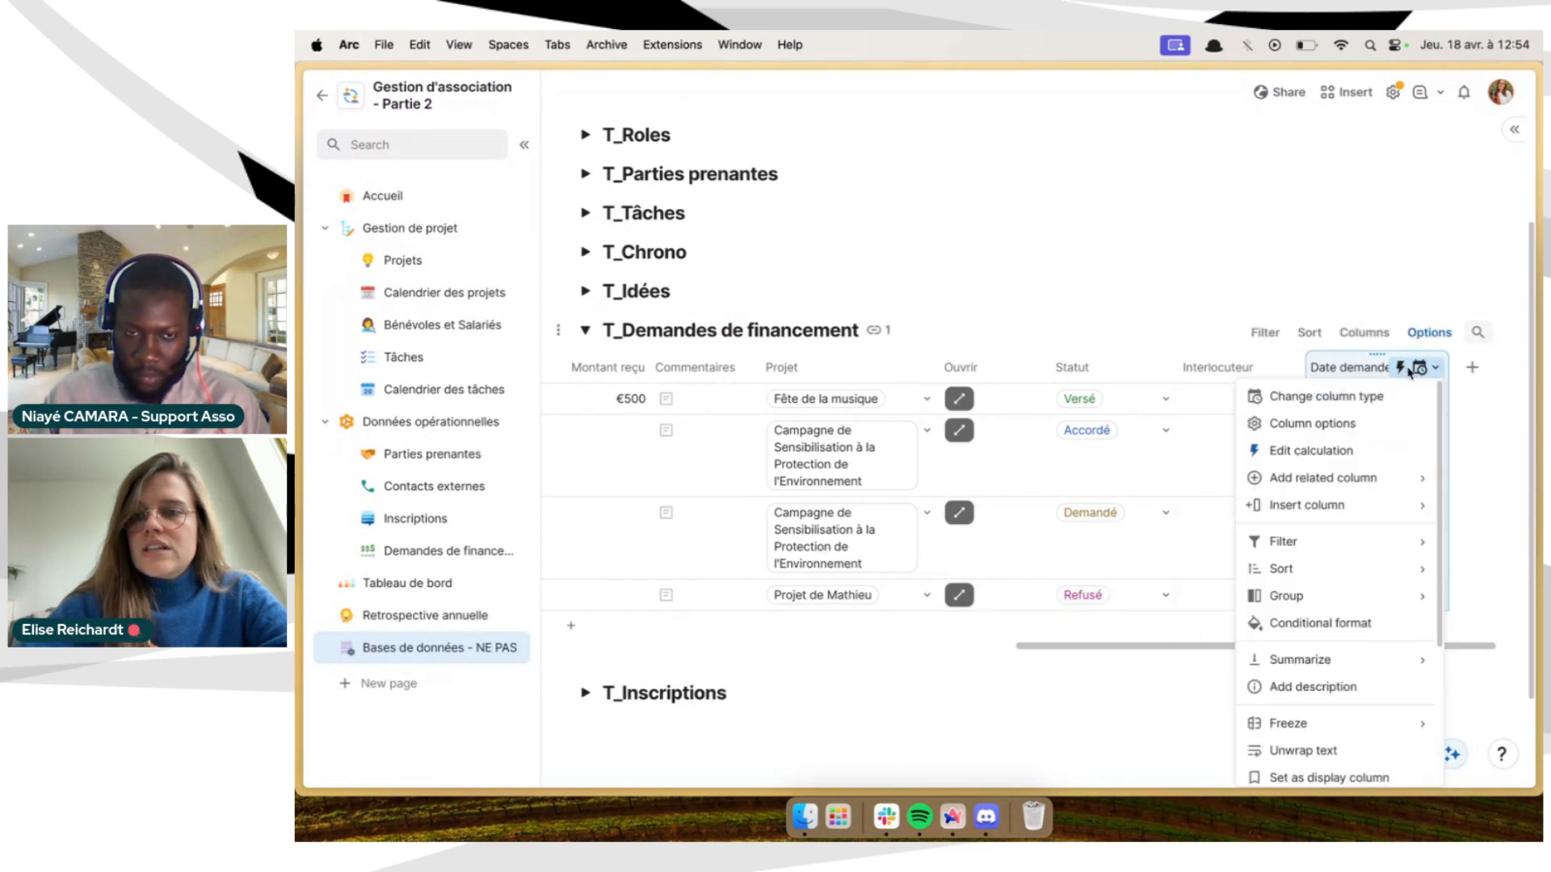
left_click(1336, 423)
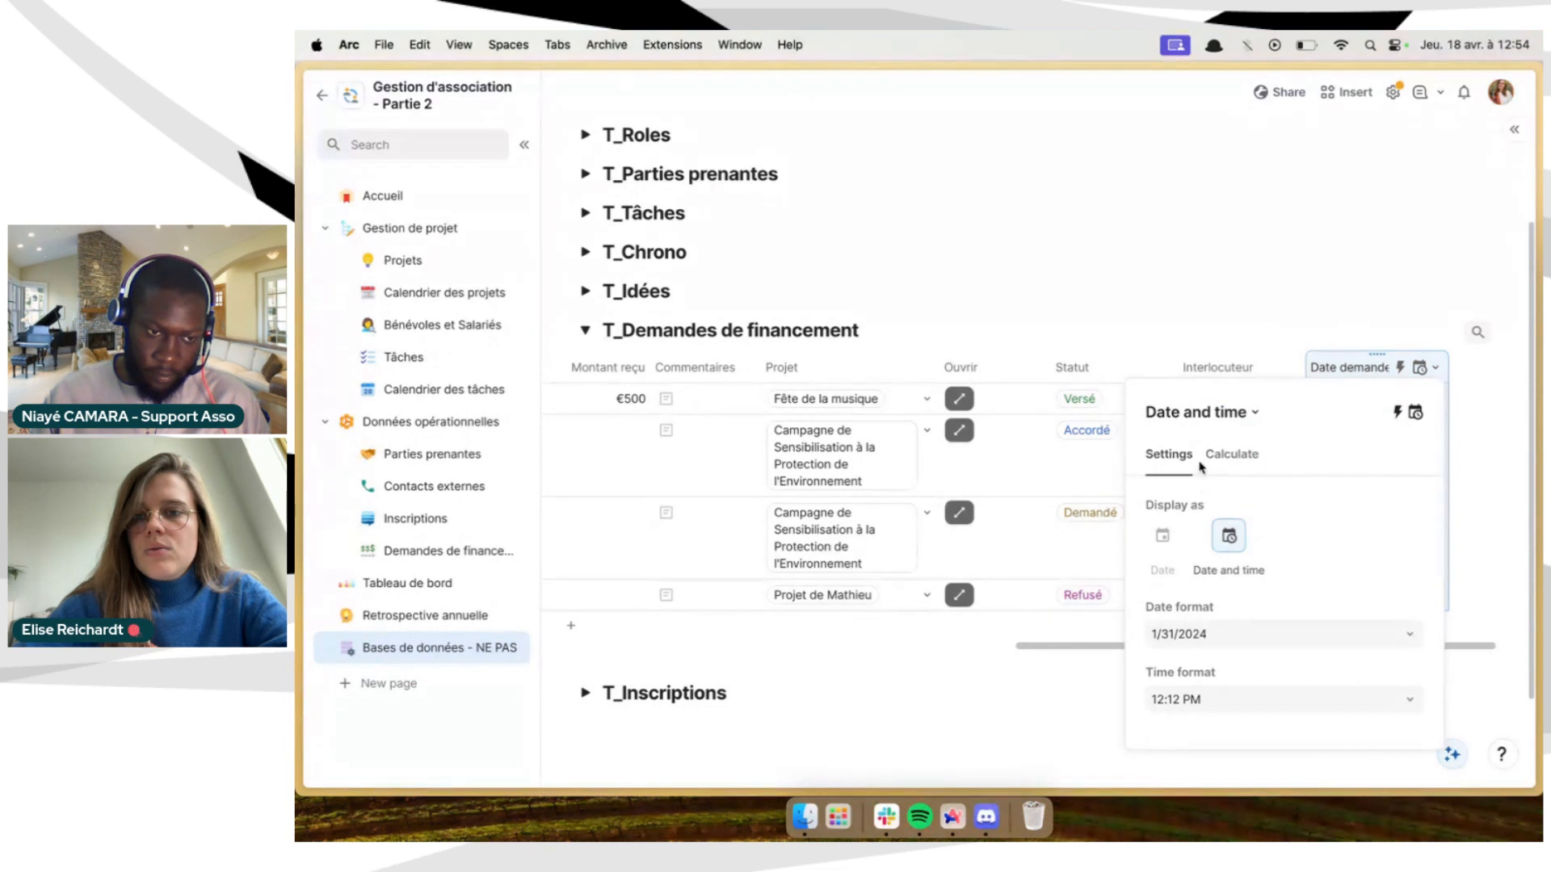
left_click(1228, 413)
type("dat")
left_click(1208, 501)
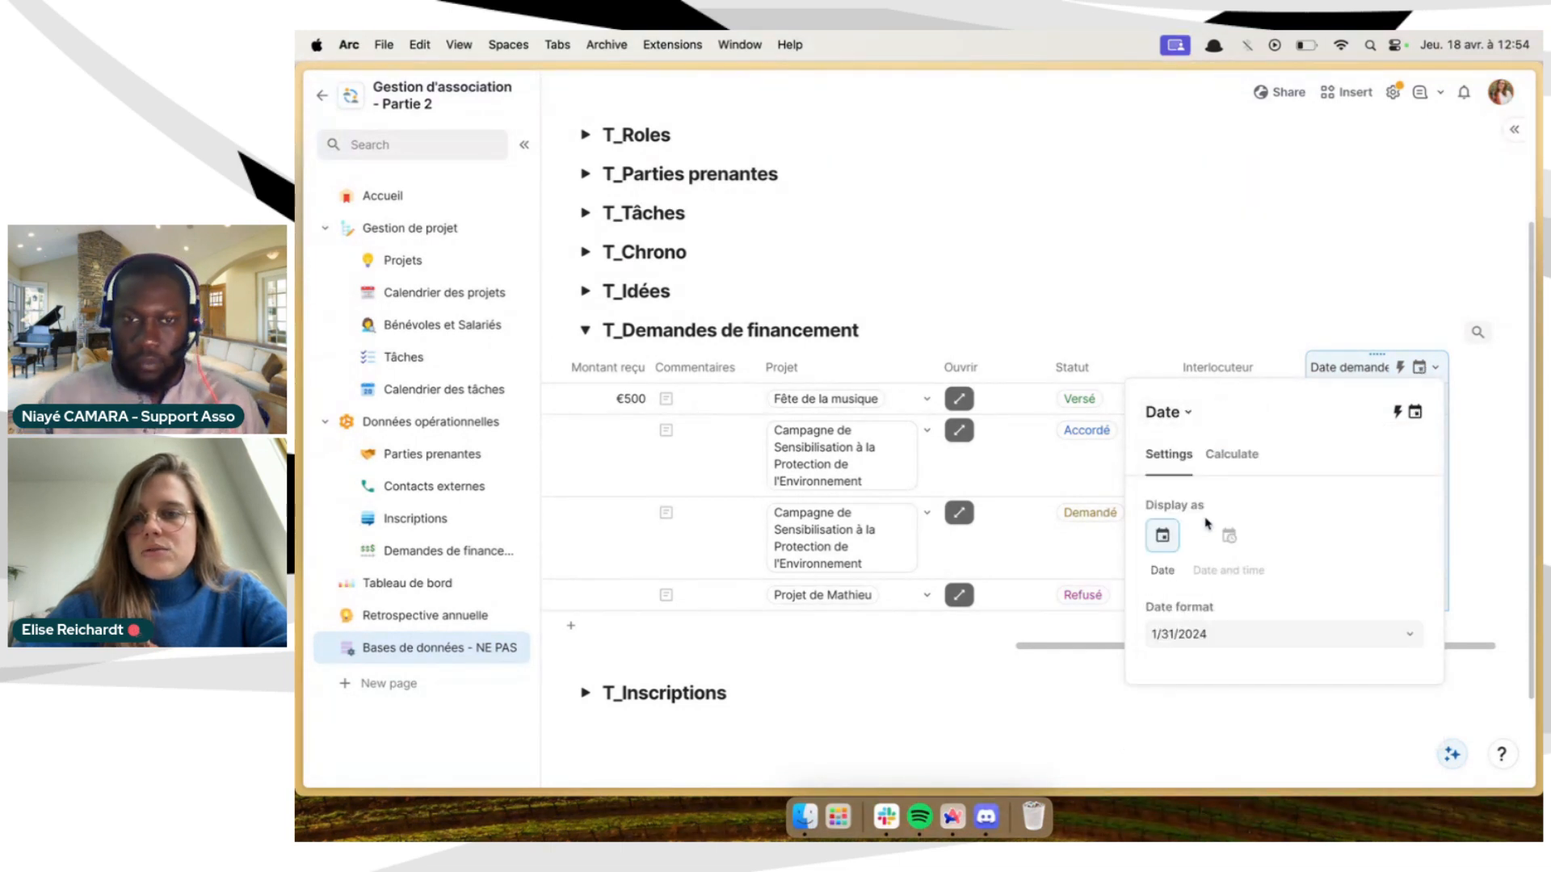
left_click(1197, 635)
left_click(1196, 525)
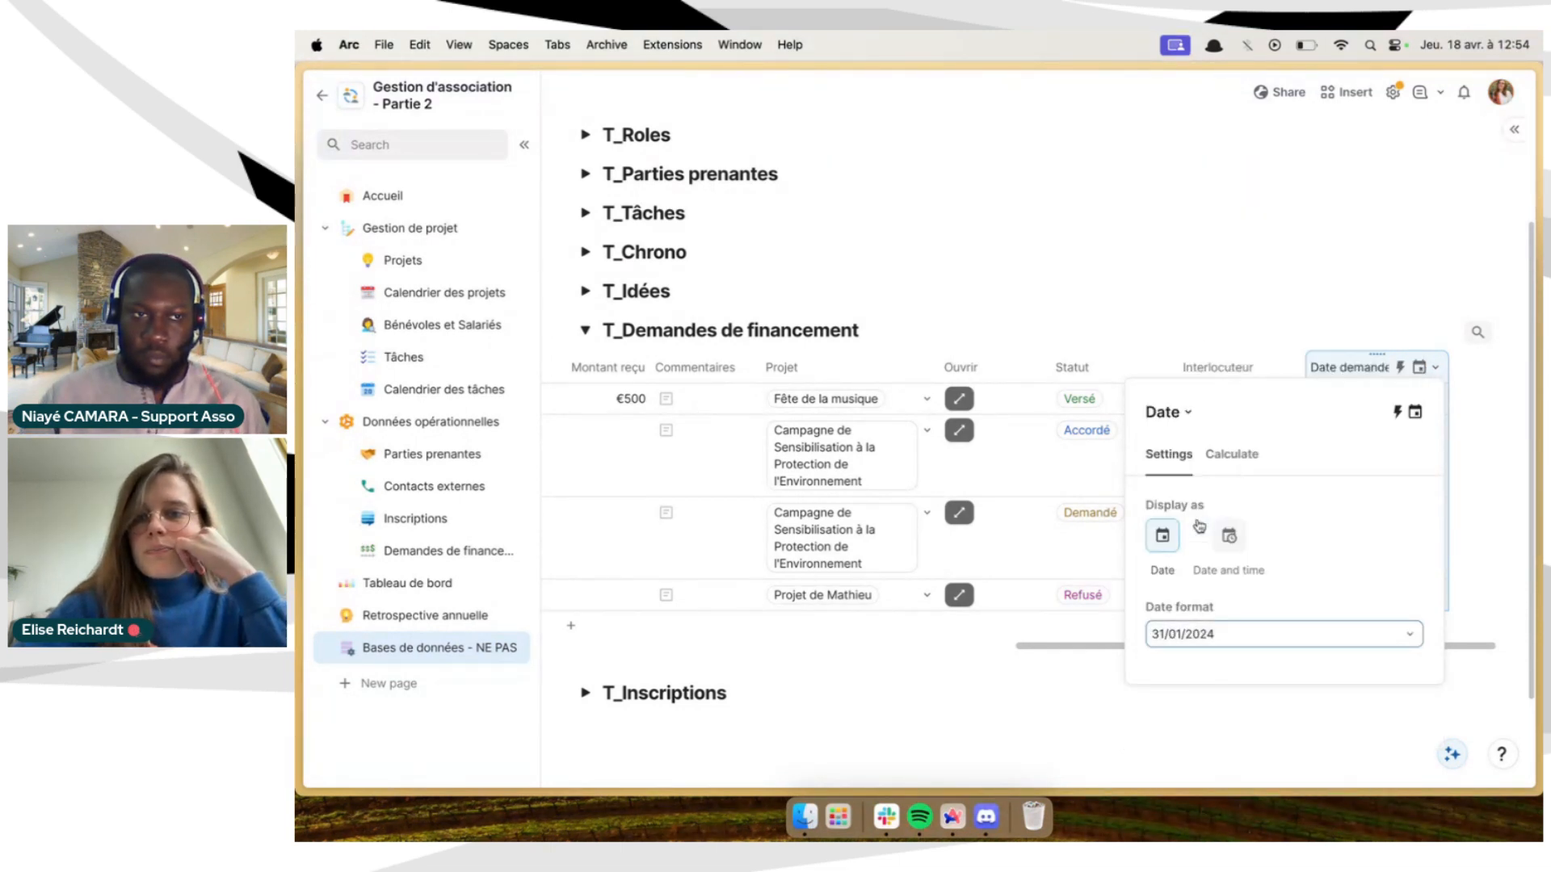
left_click(1484, 503)
Convert the calculated Date demande column to editable and set its default value to Date created
left_click(1435, 367)
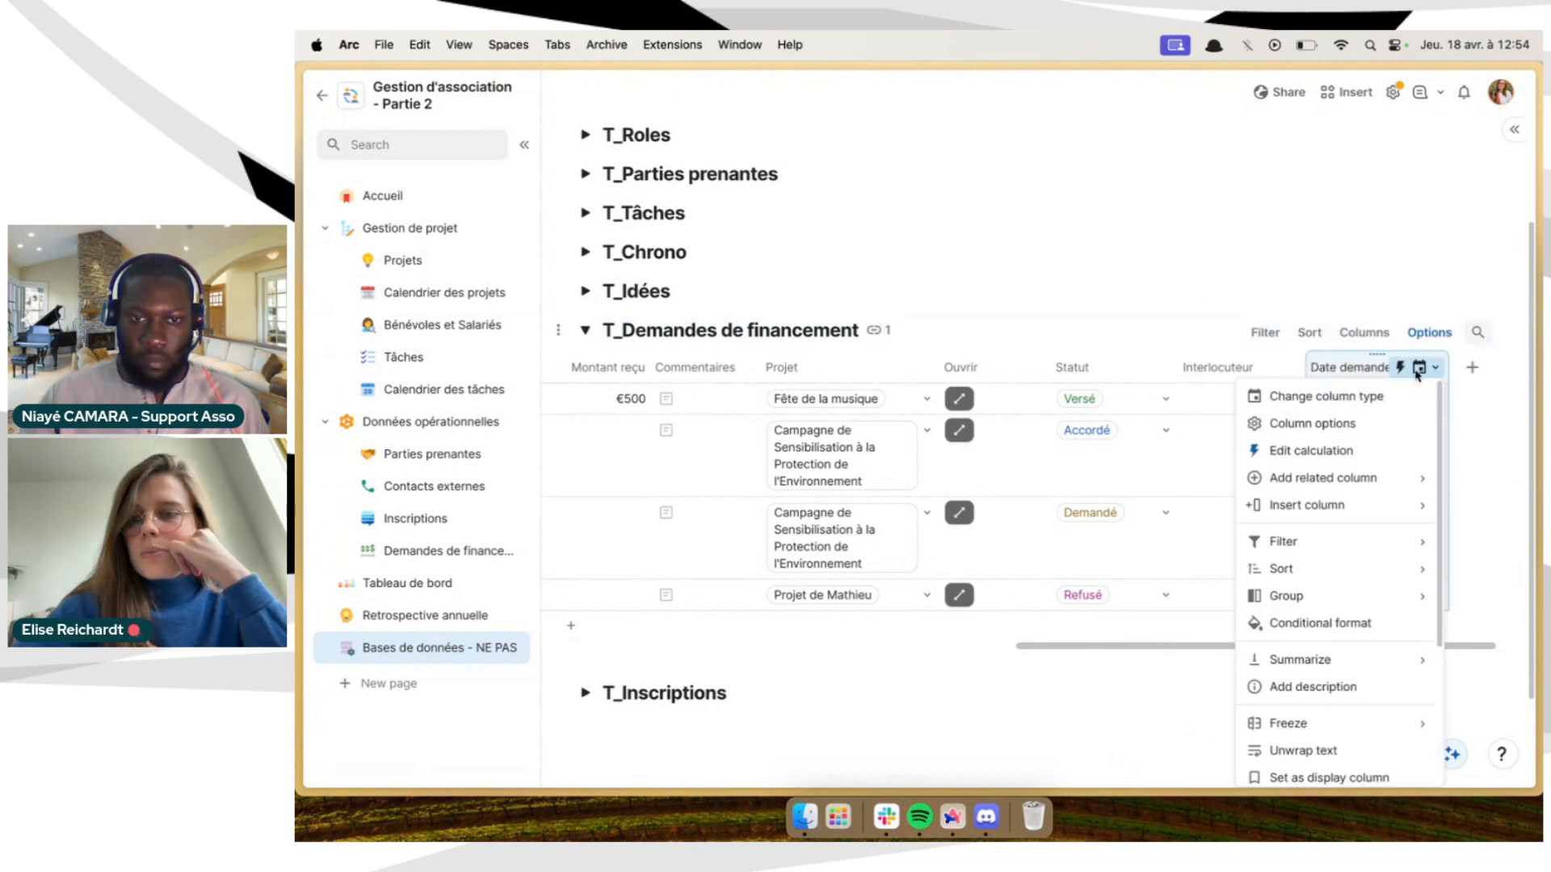
left_click(1344, 455)
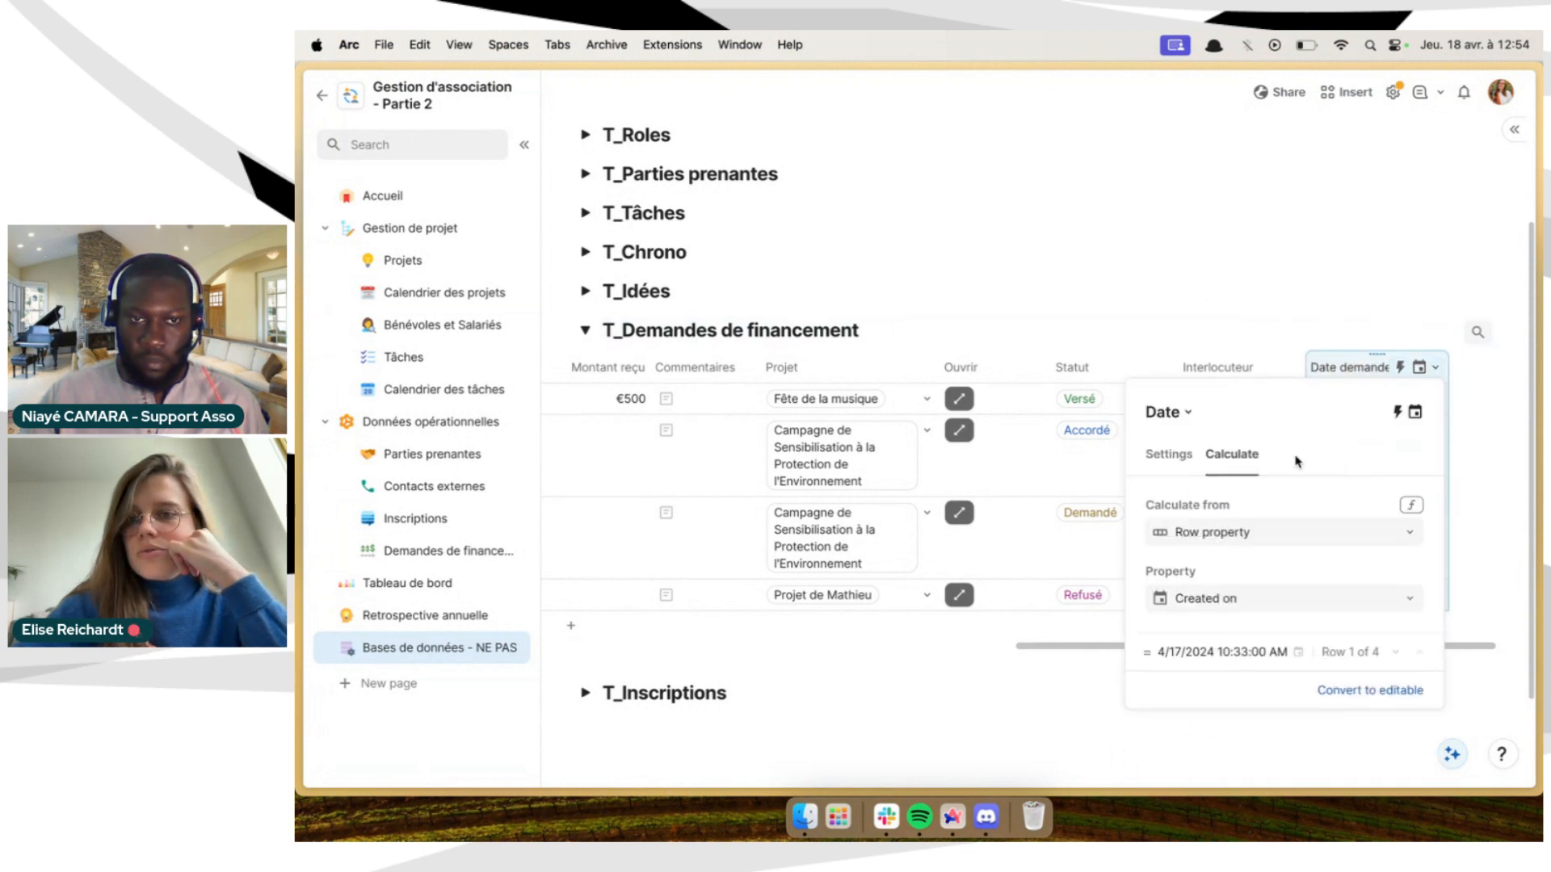
left_click(1344, 691)
left_click(1223, 704)
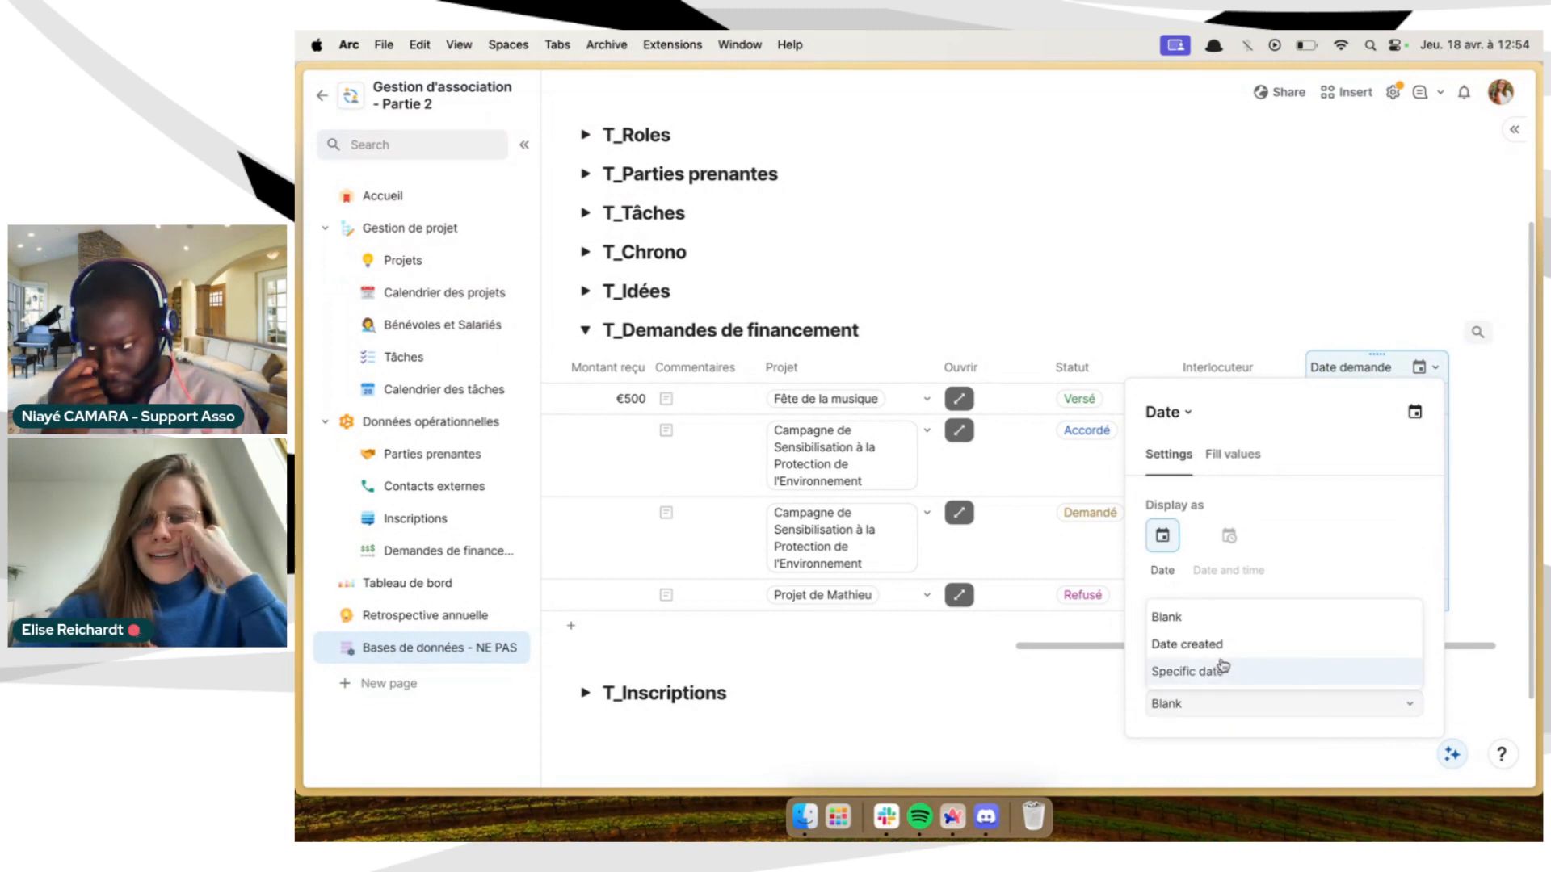
left_click(1243, 643)
left_click(1043, 515)
Clear the Date demande values of all four existing requests
left_click_drag(1433, 400, 1422, 601)
key("Delete")
left_click(1373, 454)
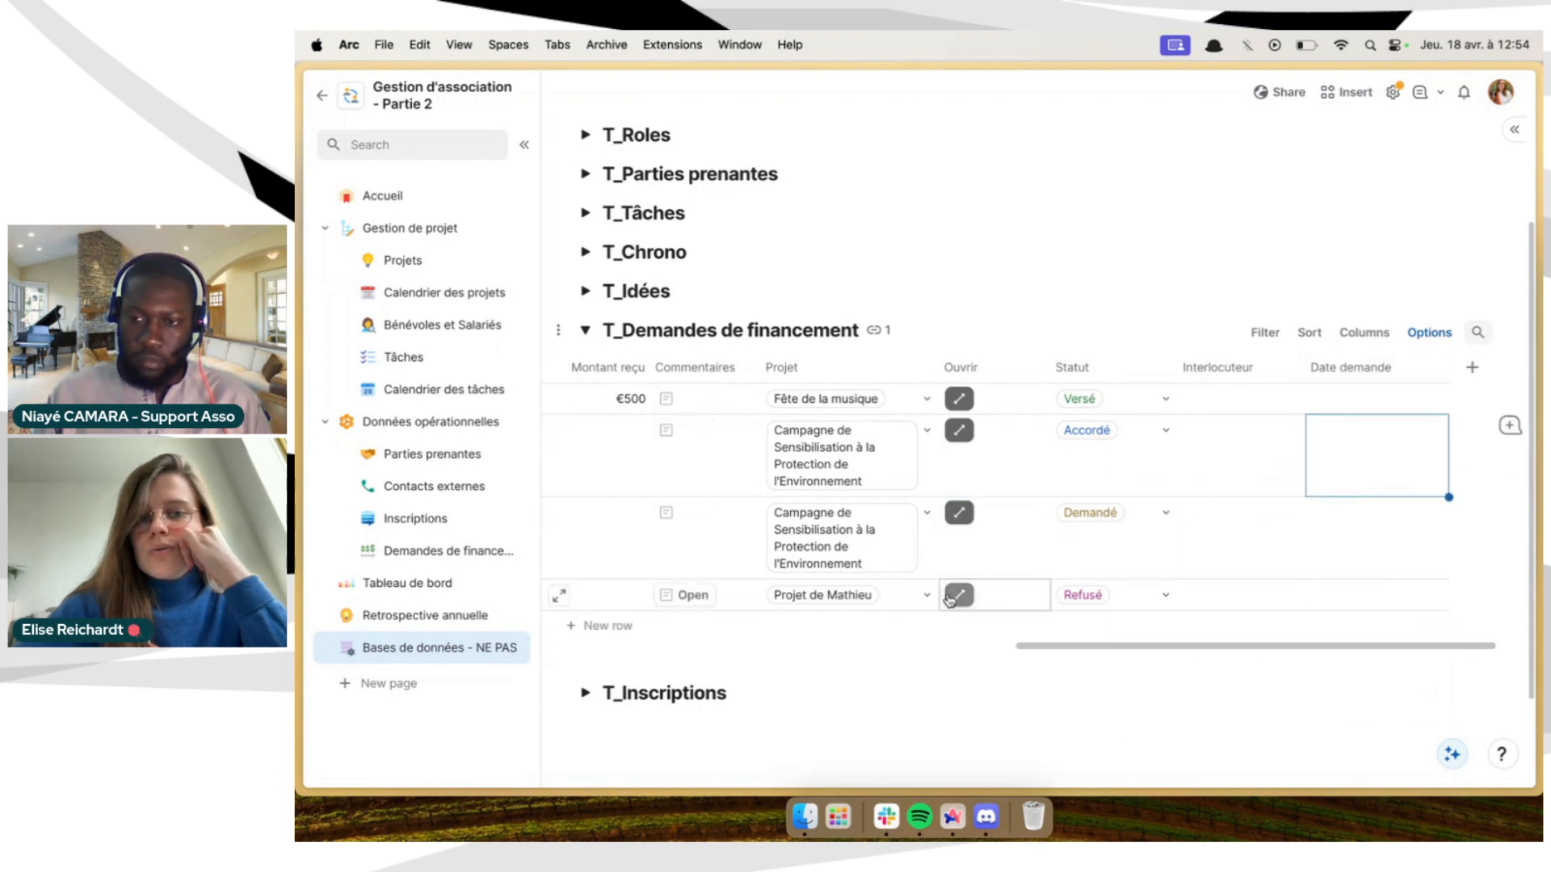
Add an empty test row to T_Demandes de financement to check its default Date demande, and remove the row
left_click(610, 626)
left_click(1340, 628)
left_click(1331, 627)
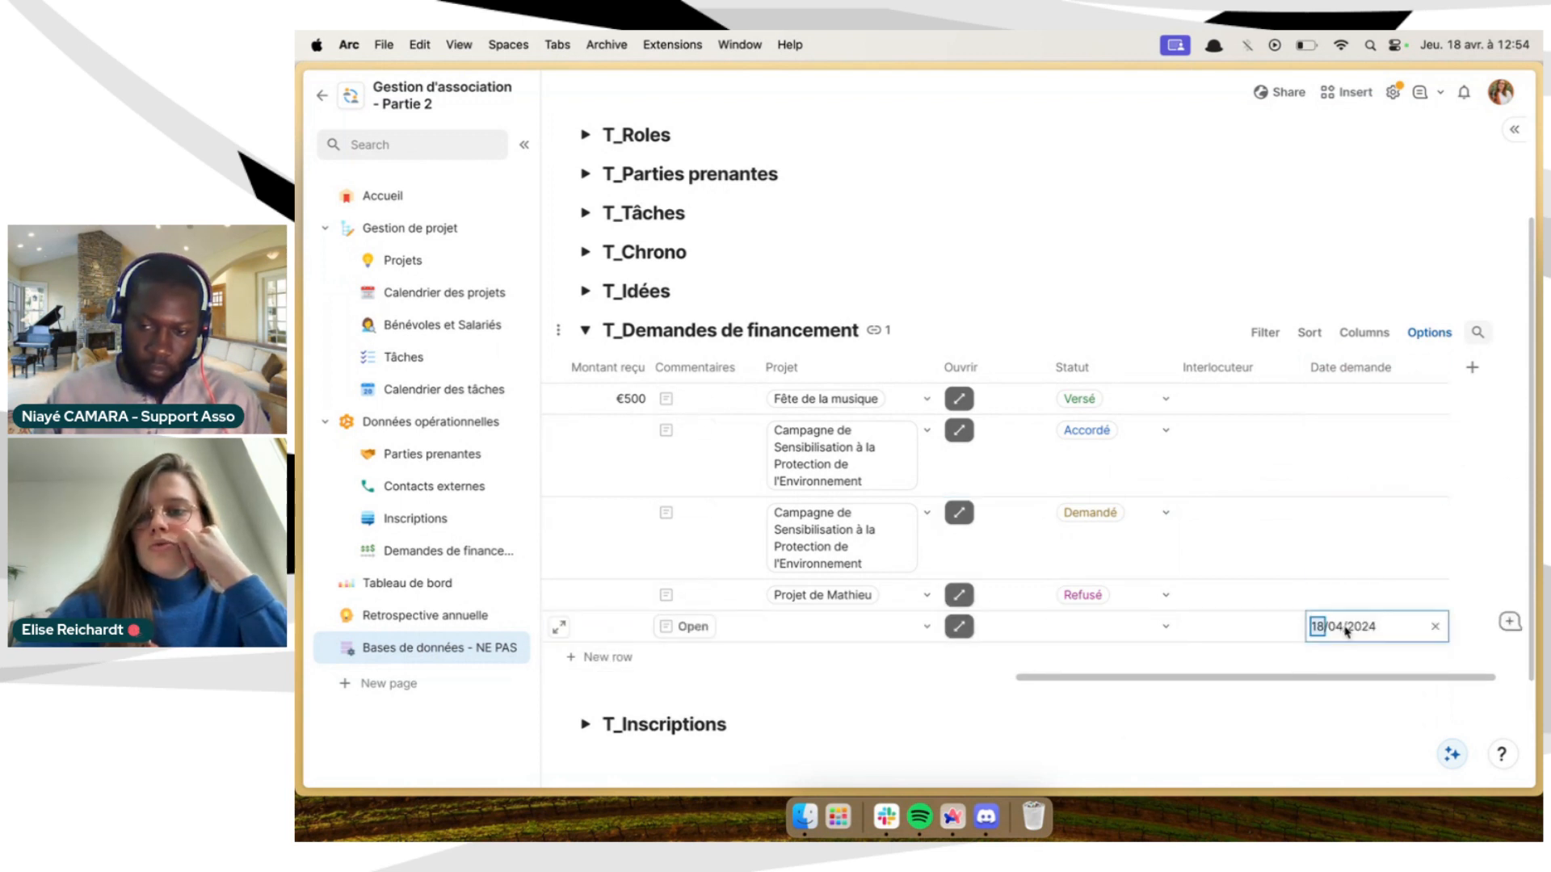
left_click(1268, 565)
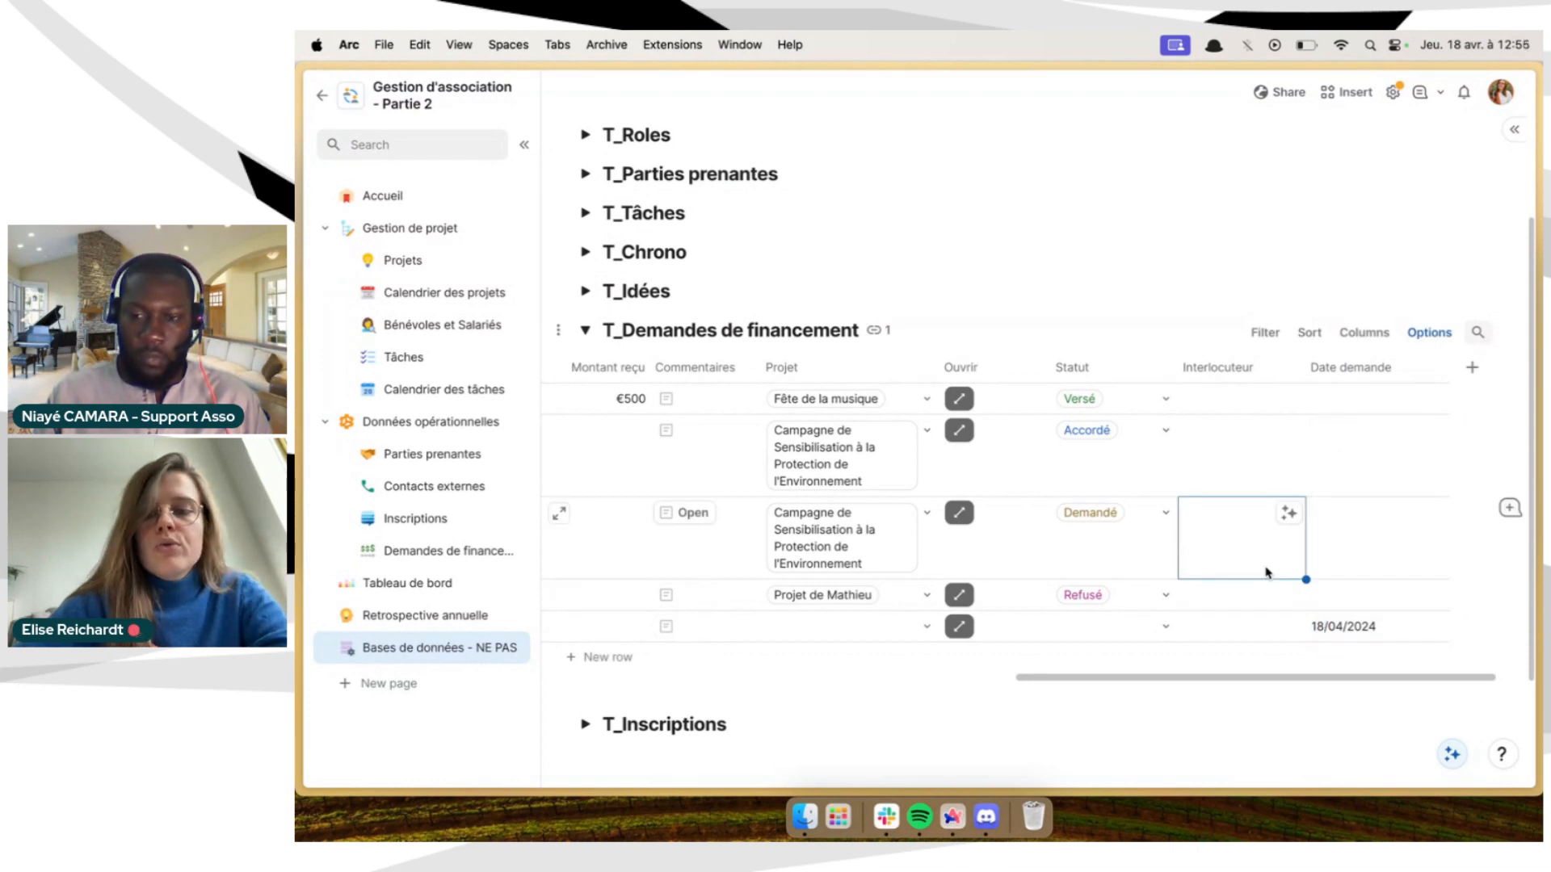
left_click(1357, 496)
left_click(1357, 429)
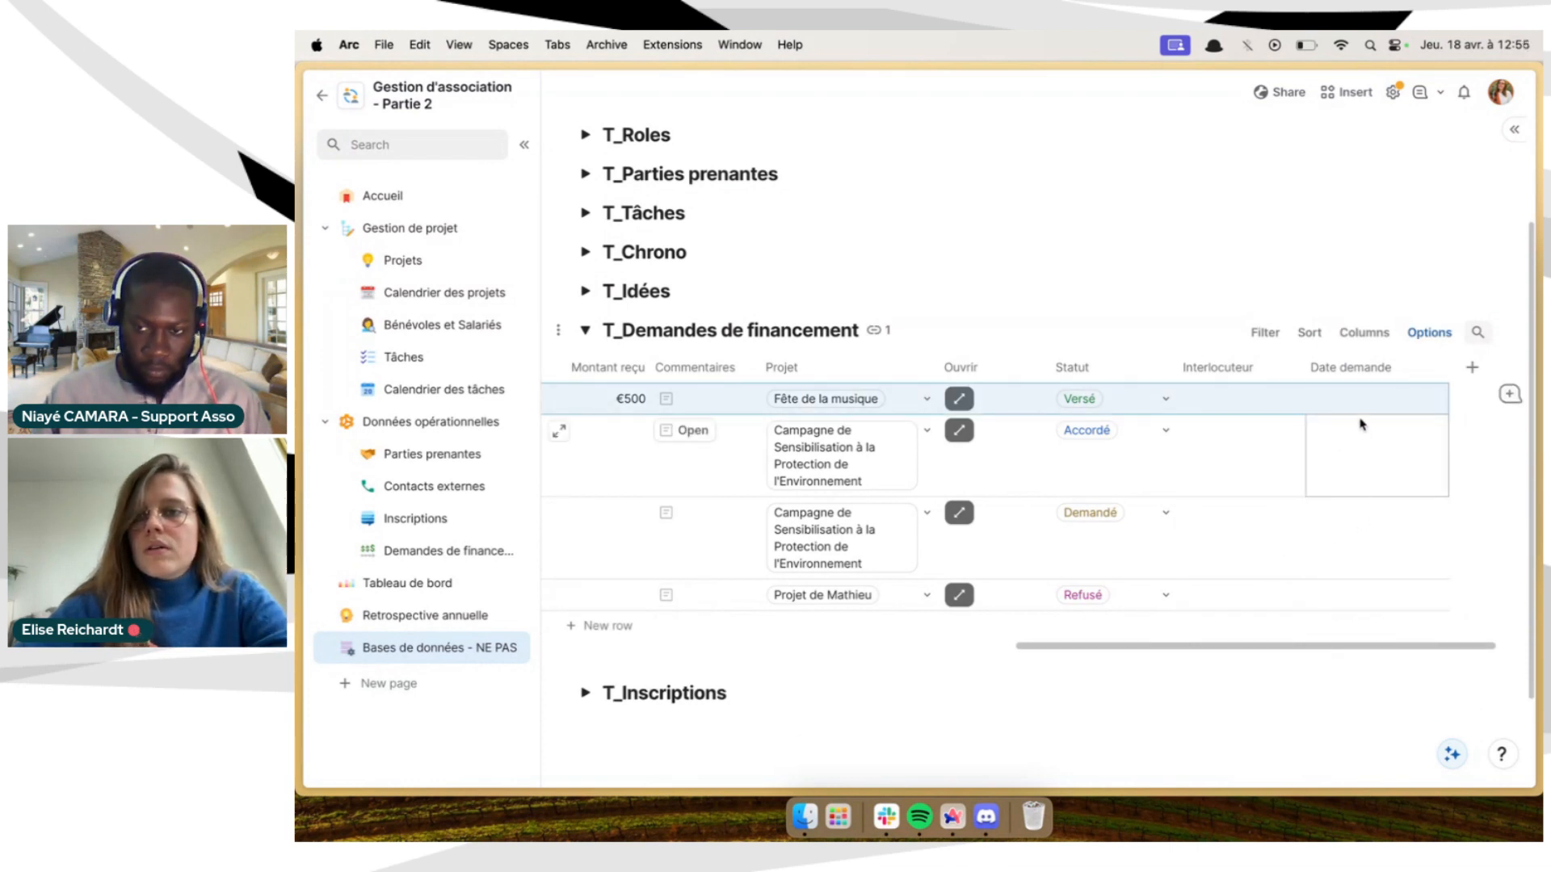
Fill the Date demande of all four existing requests with 18/04/2024
double_click(1363, 400)
left_click(1381, 543)
left_click_drag(1449, 414, 1373, 601)
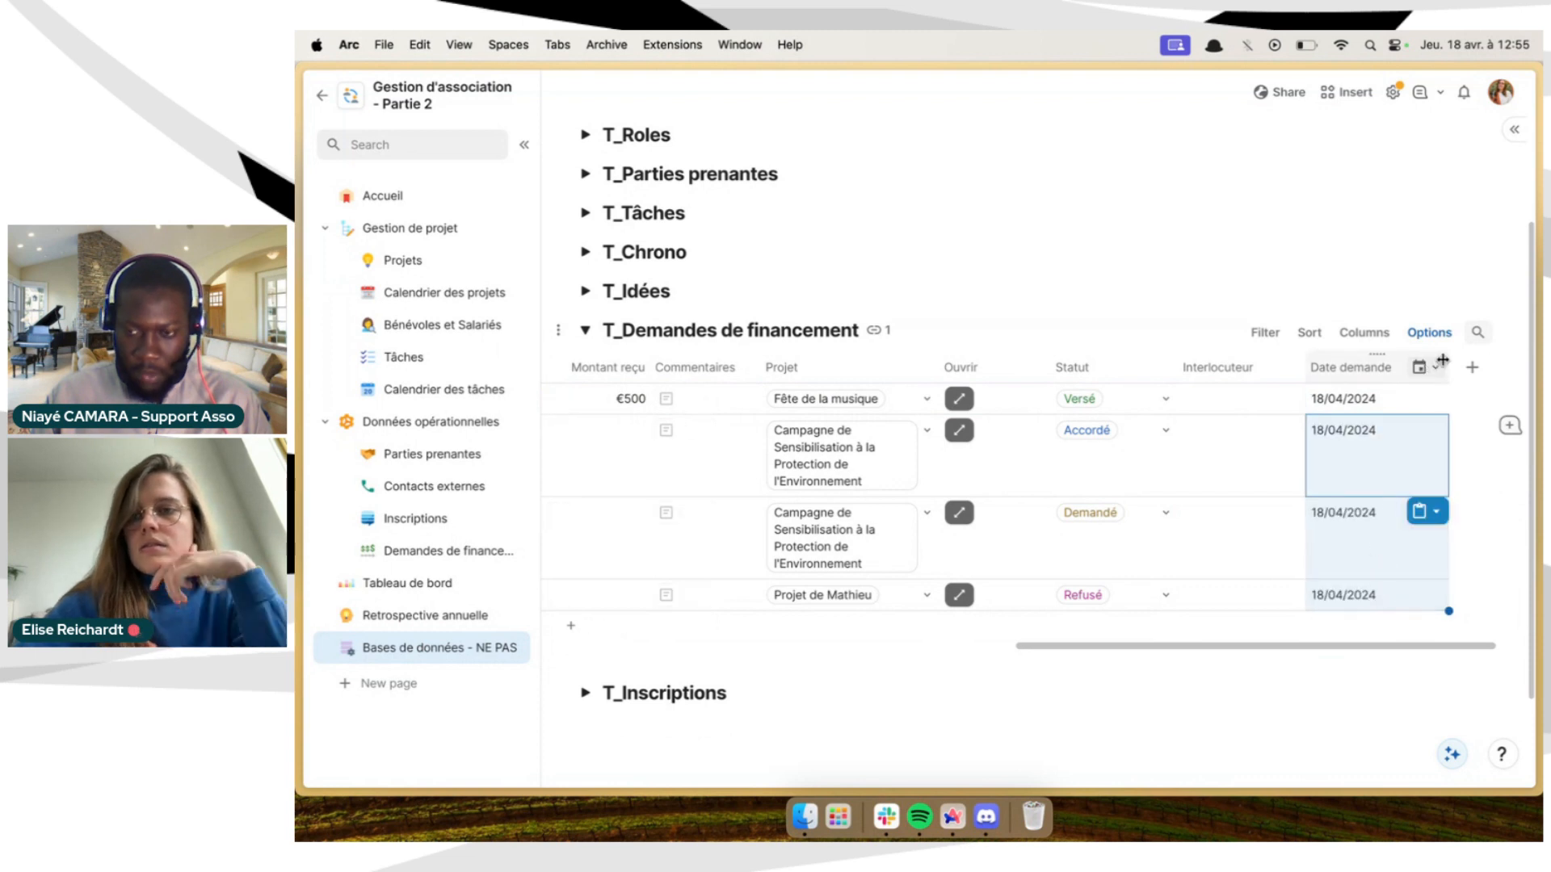
left_click(1266, 492)
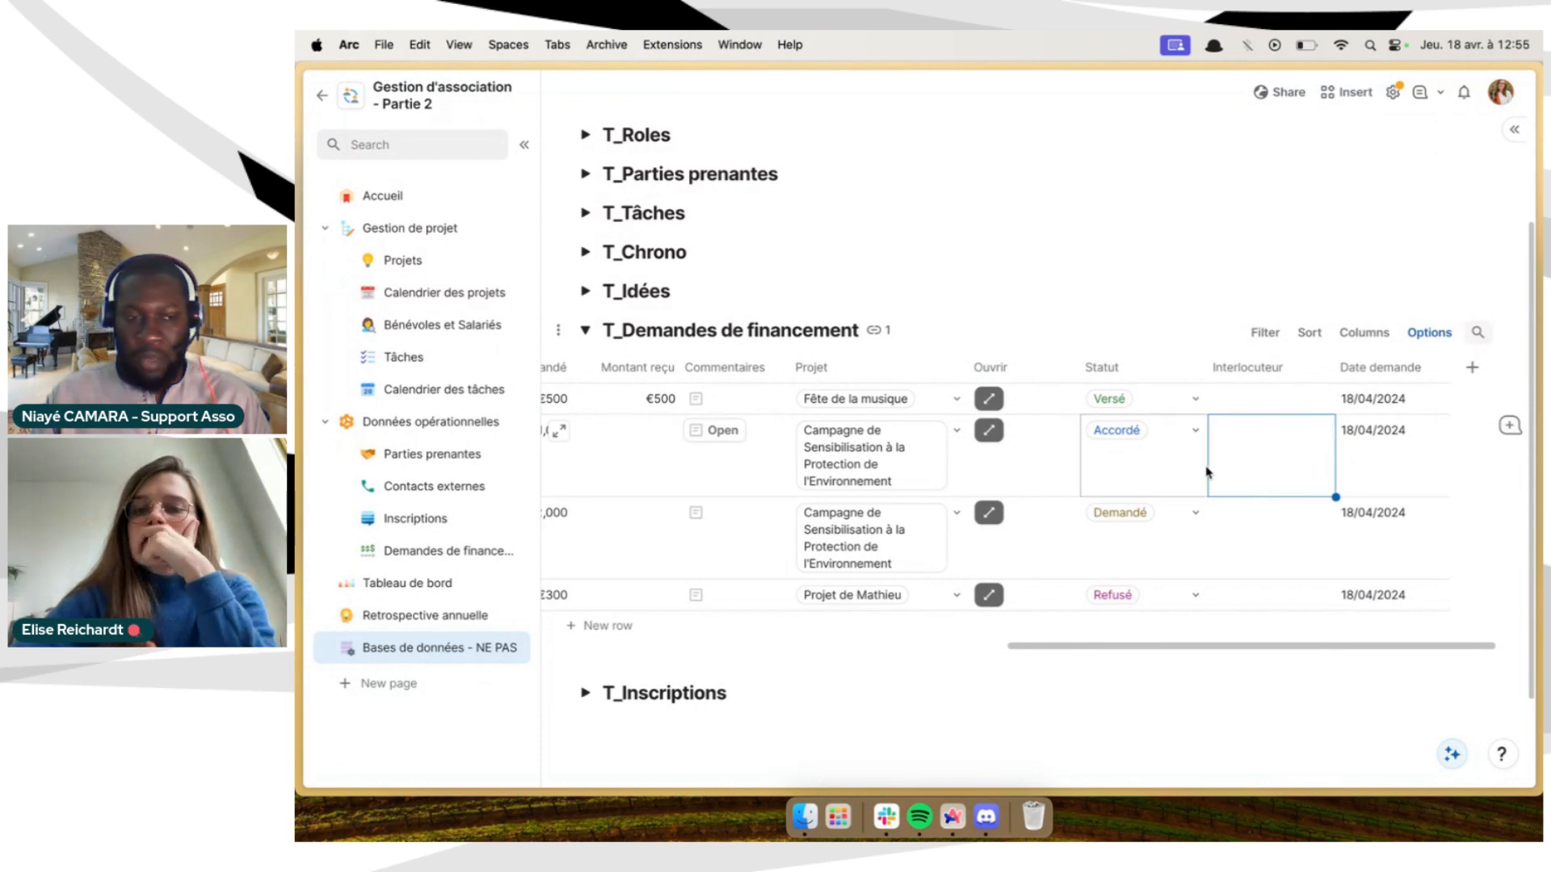
Examine the Echéance column and the other existing columns of T_Demandes de financement
scroll(1220, 474, "left", 1)
scroll(1208, 473, "left", 1)
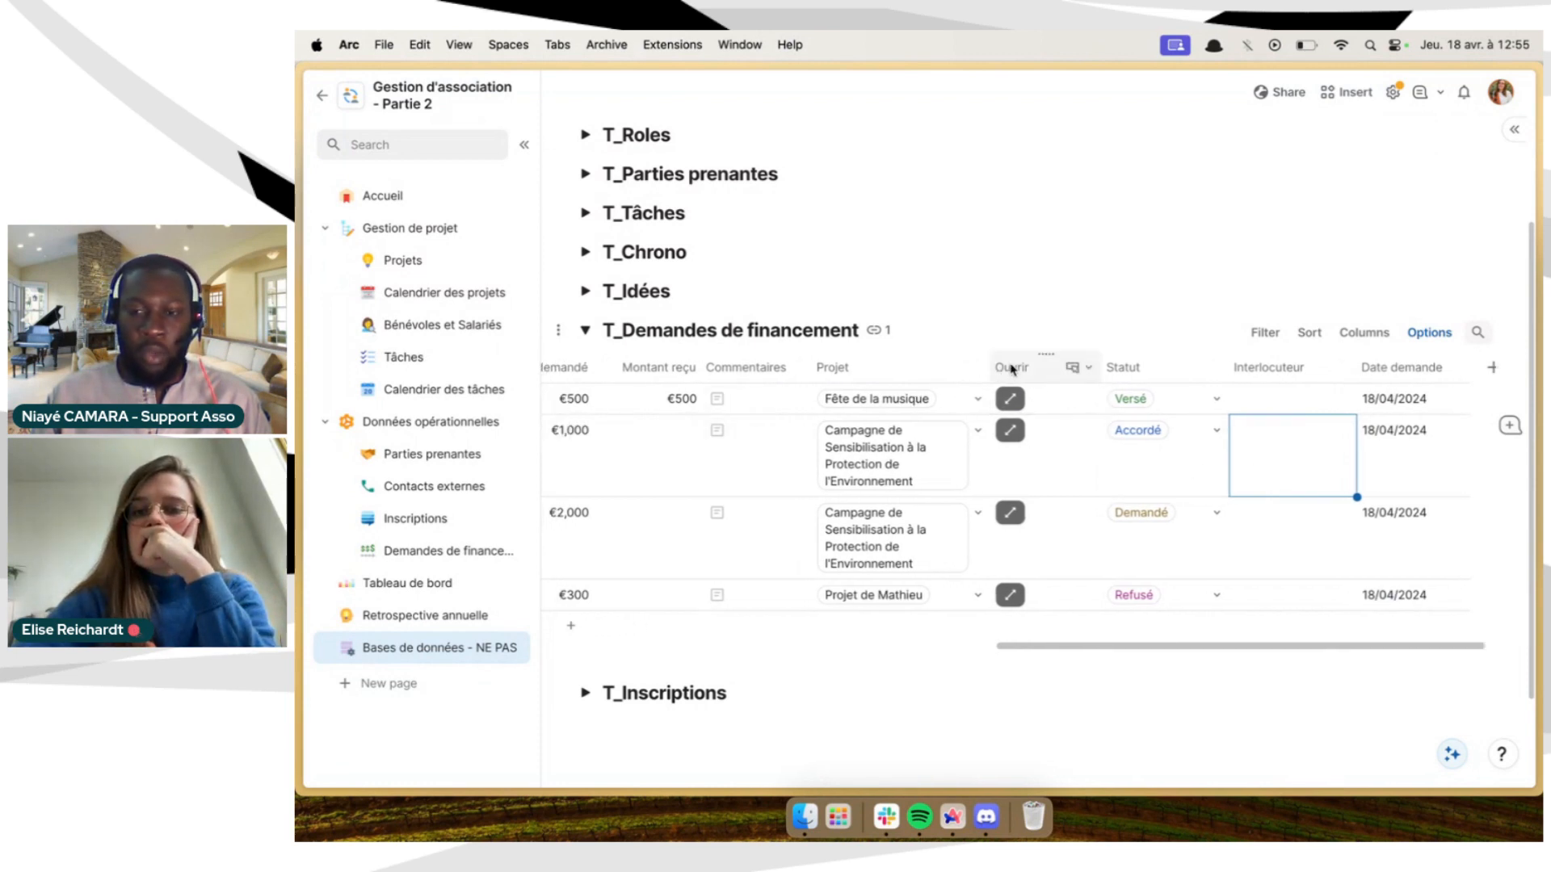
scroll(1144, 487, "left", 10)
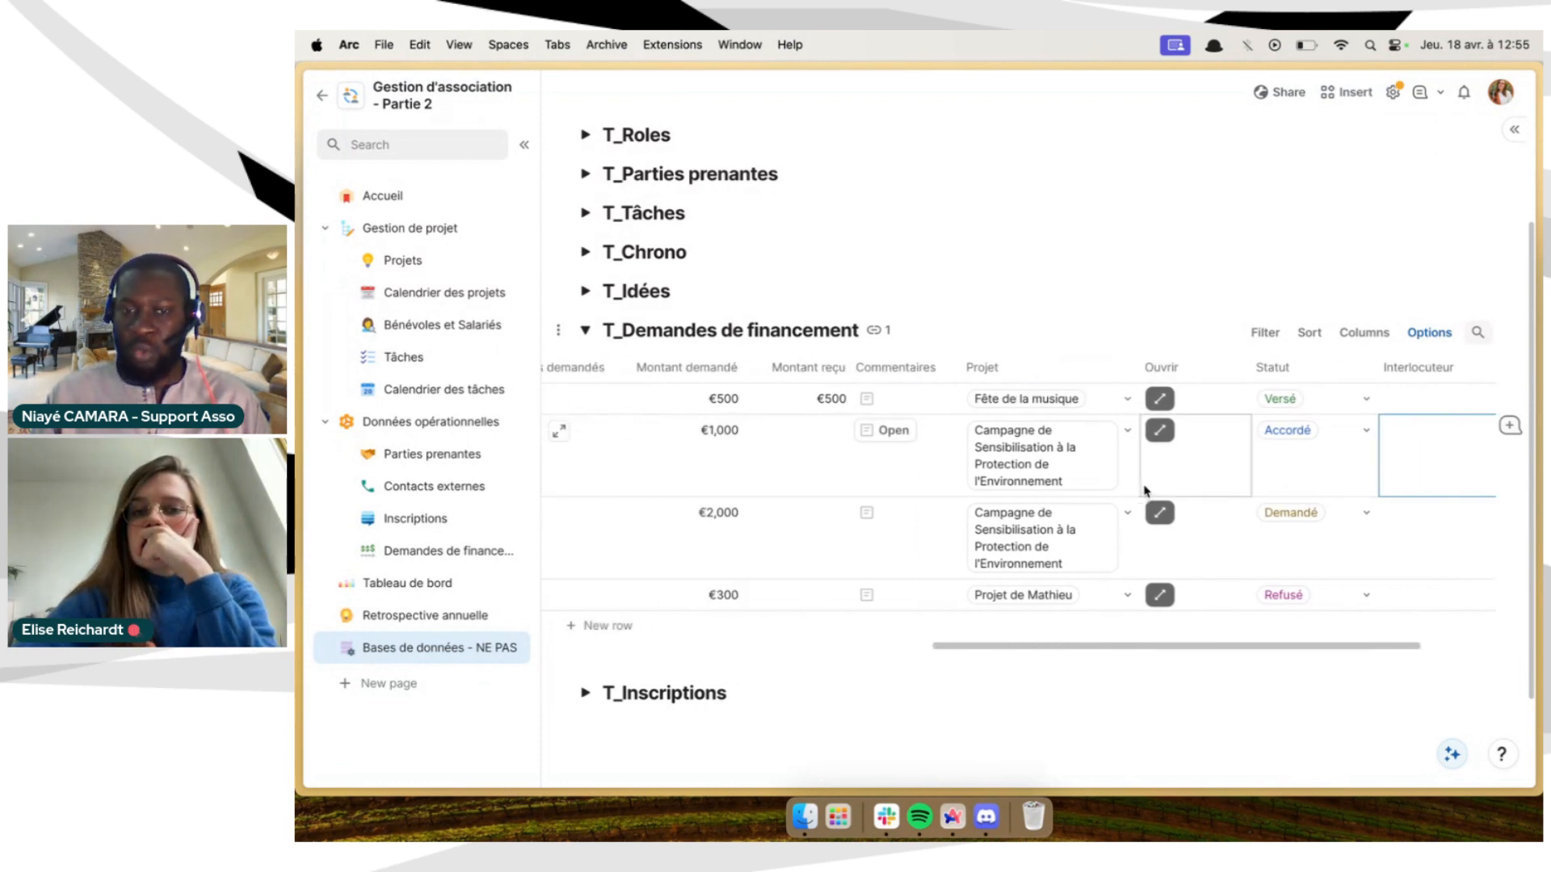
scroll(1144, 490, "left", 3)
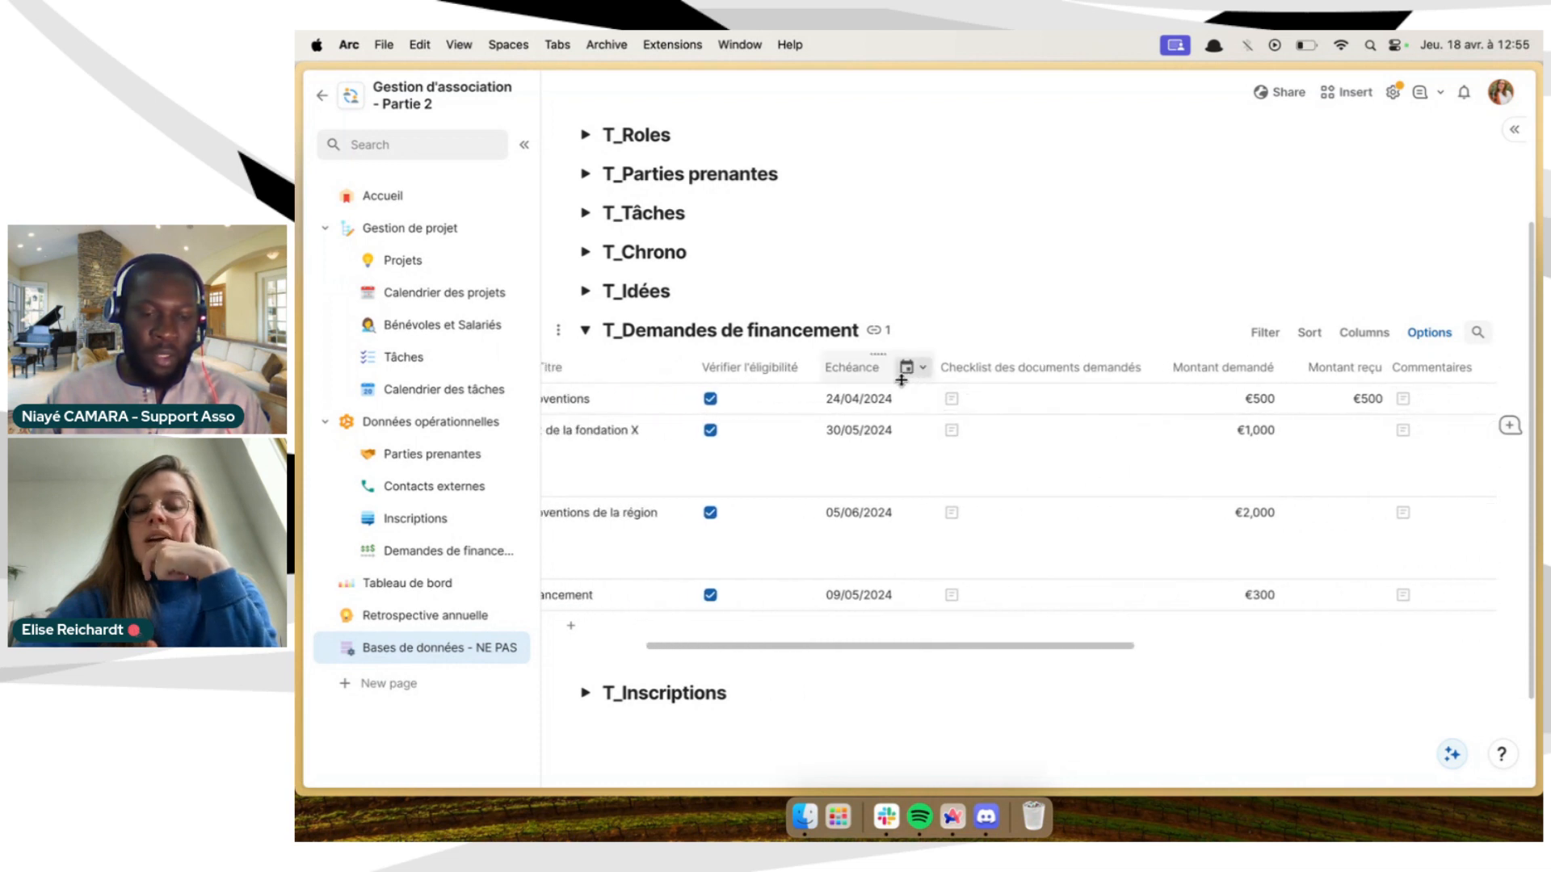
left_click(877, 408)
left_click(863, 430)
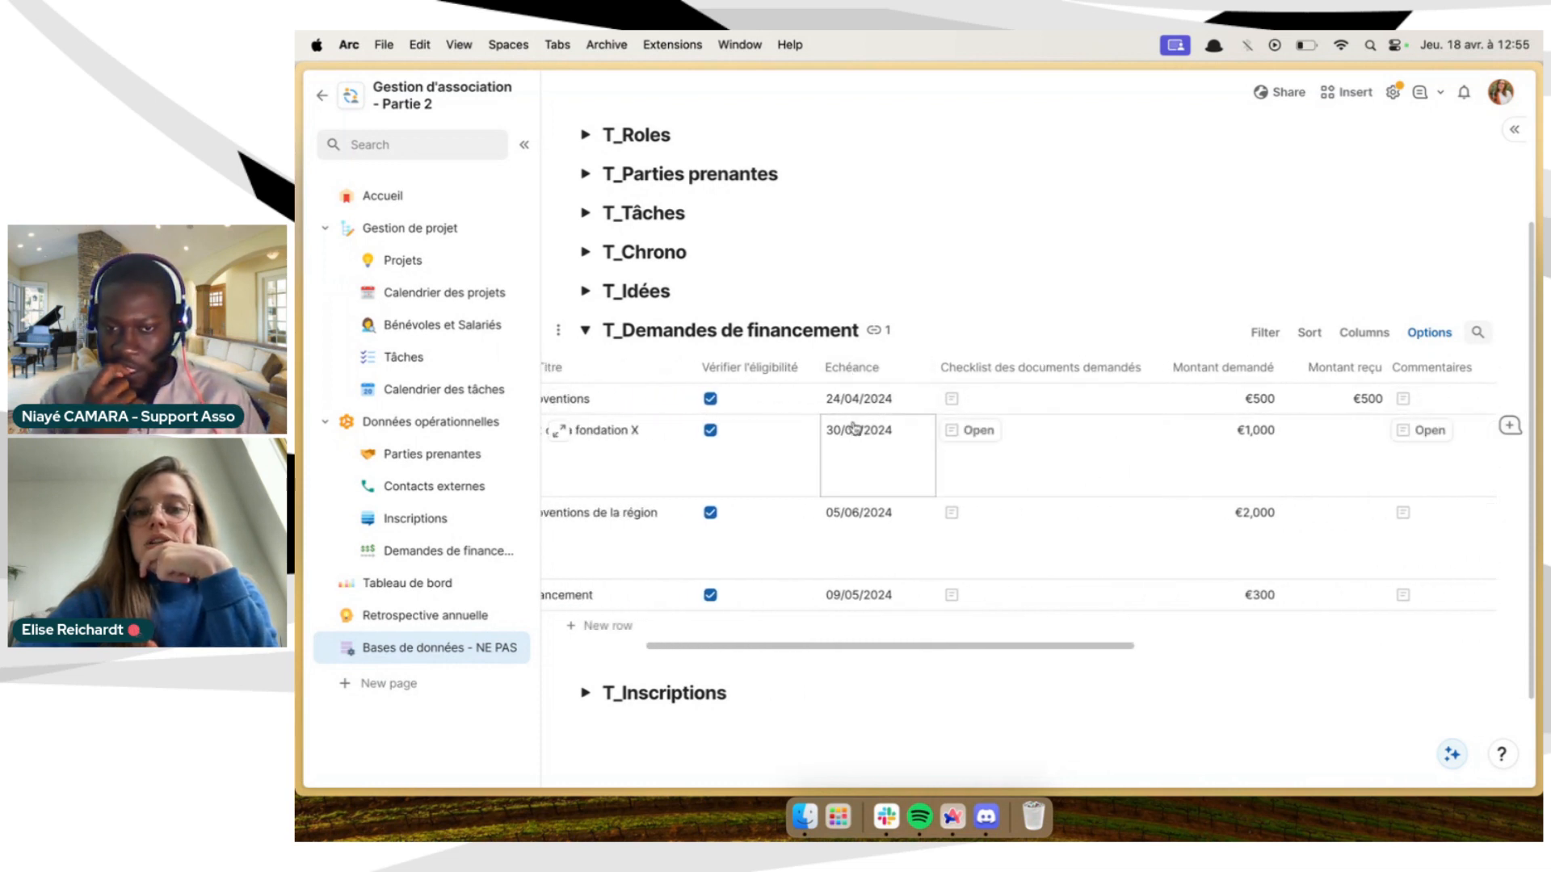
scroll(1131, 452, "right", 10)
left_click(1333, 433)
scroll(1406, 436, "right", 1)
Duplicate the Date demande column including its values and name the copy Date règlement
left_click(1472, 368)
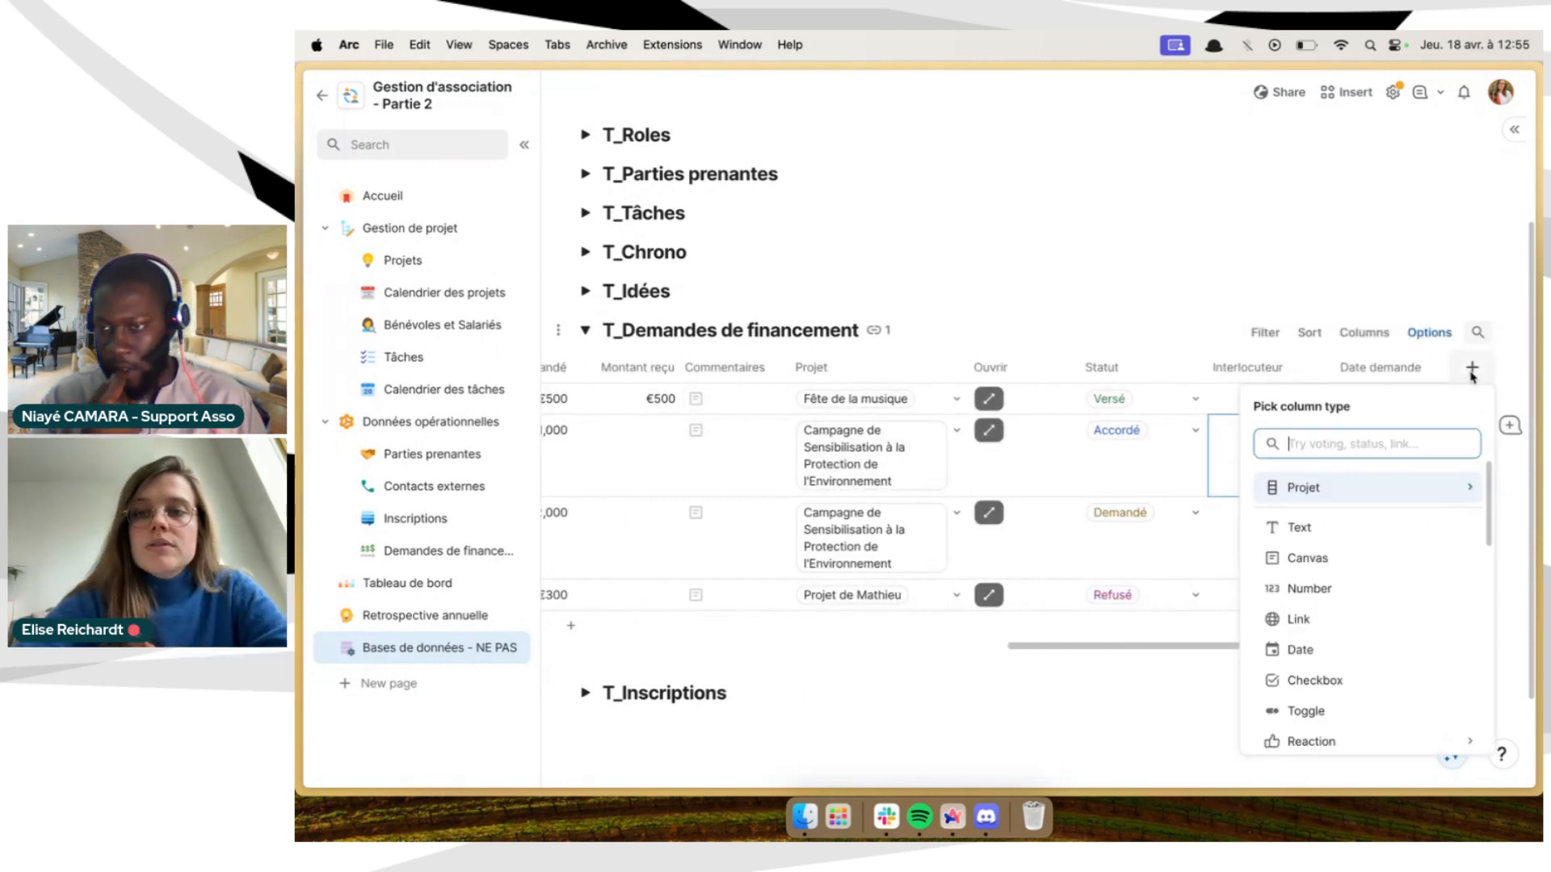
left_click(1435, 368)
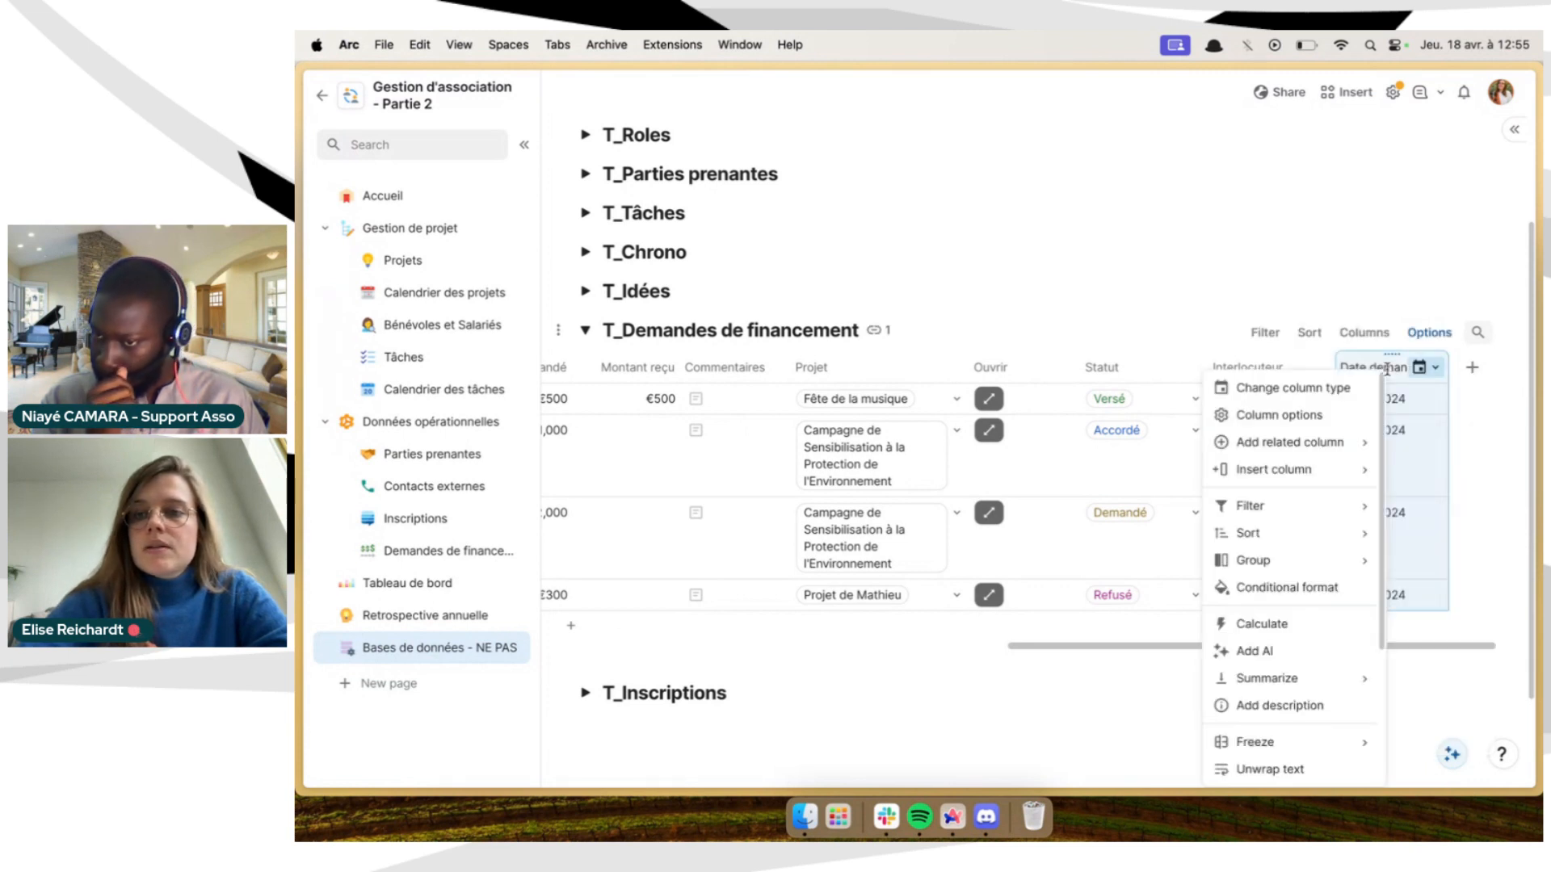
scroll(1301, 646, "down", 3)
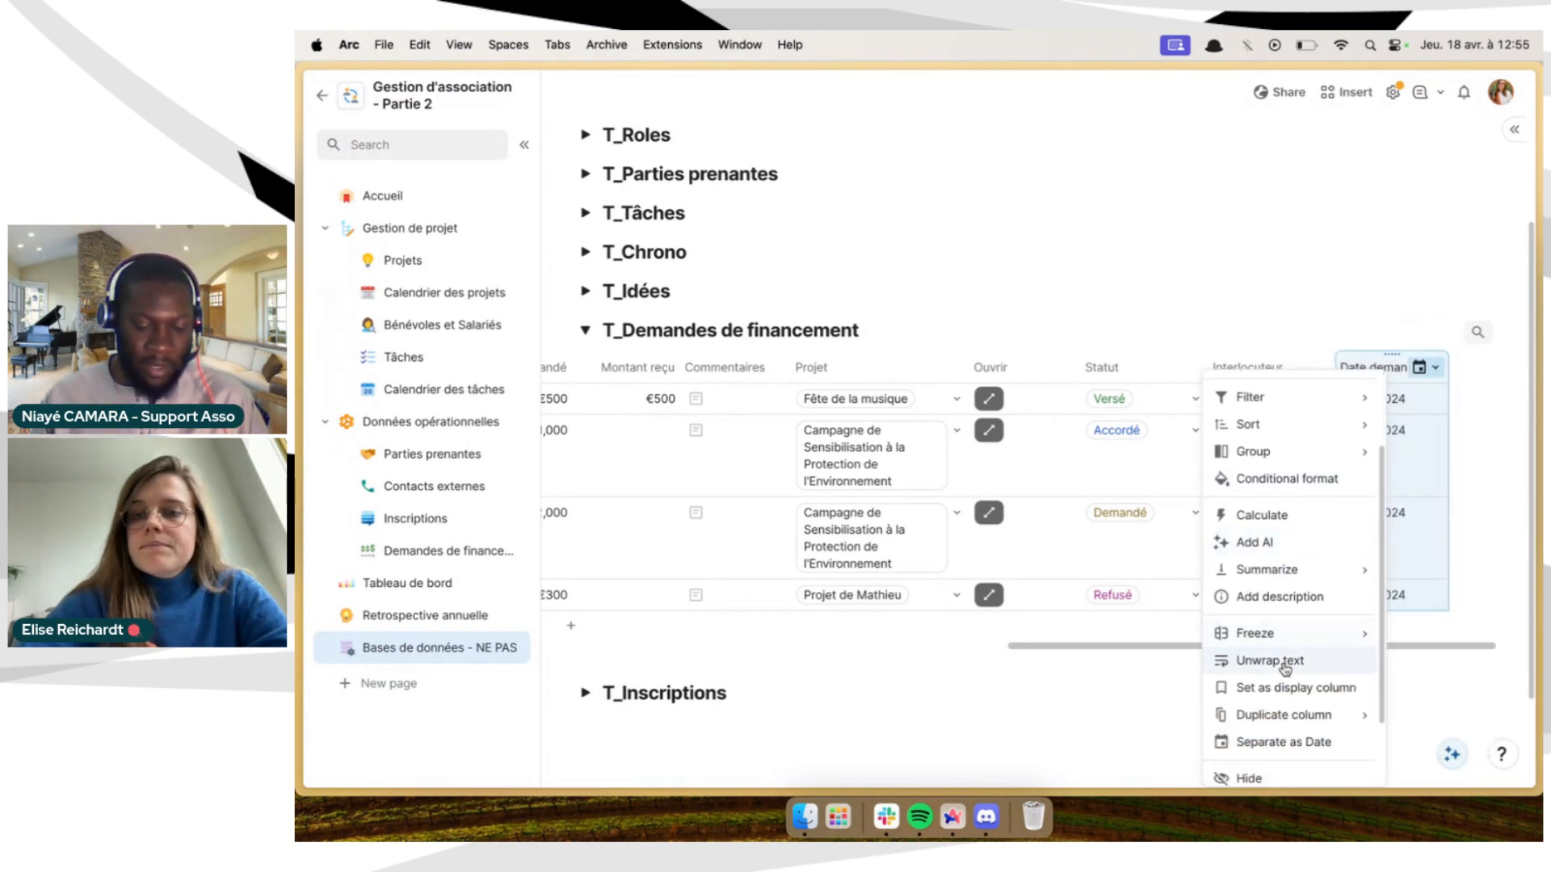
mouse_move(1282, 711)
left_click(1192, 717)
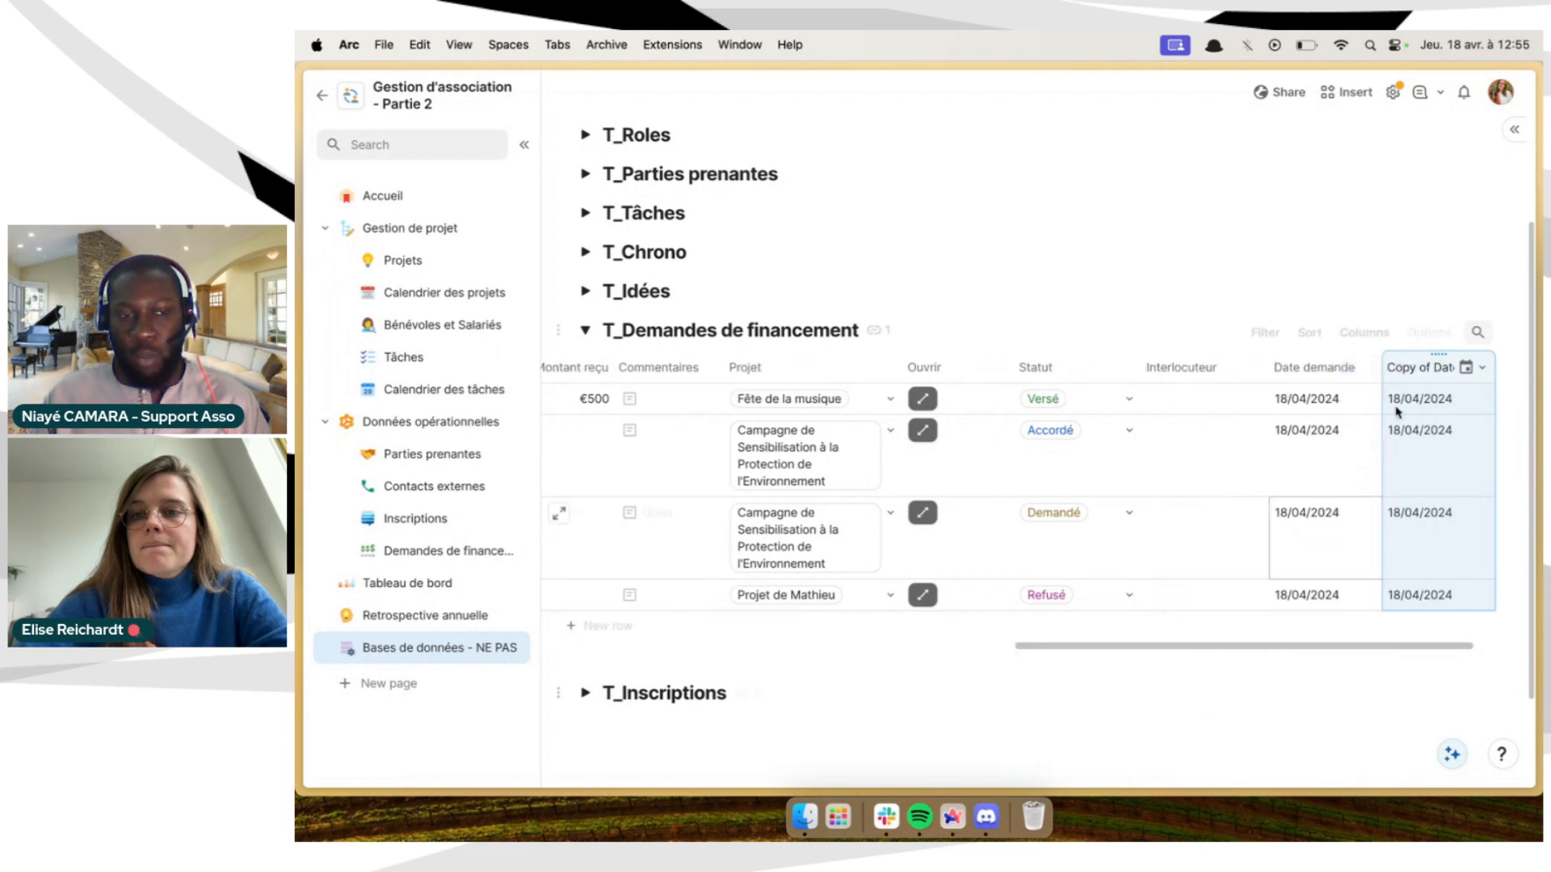
type("Date ré")
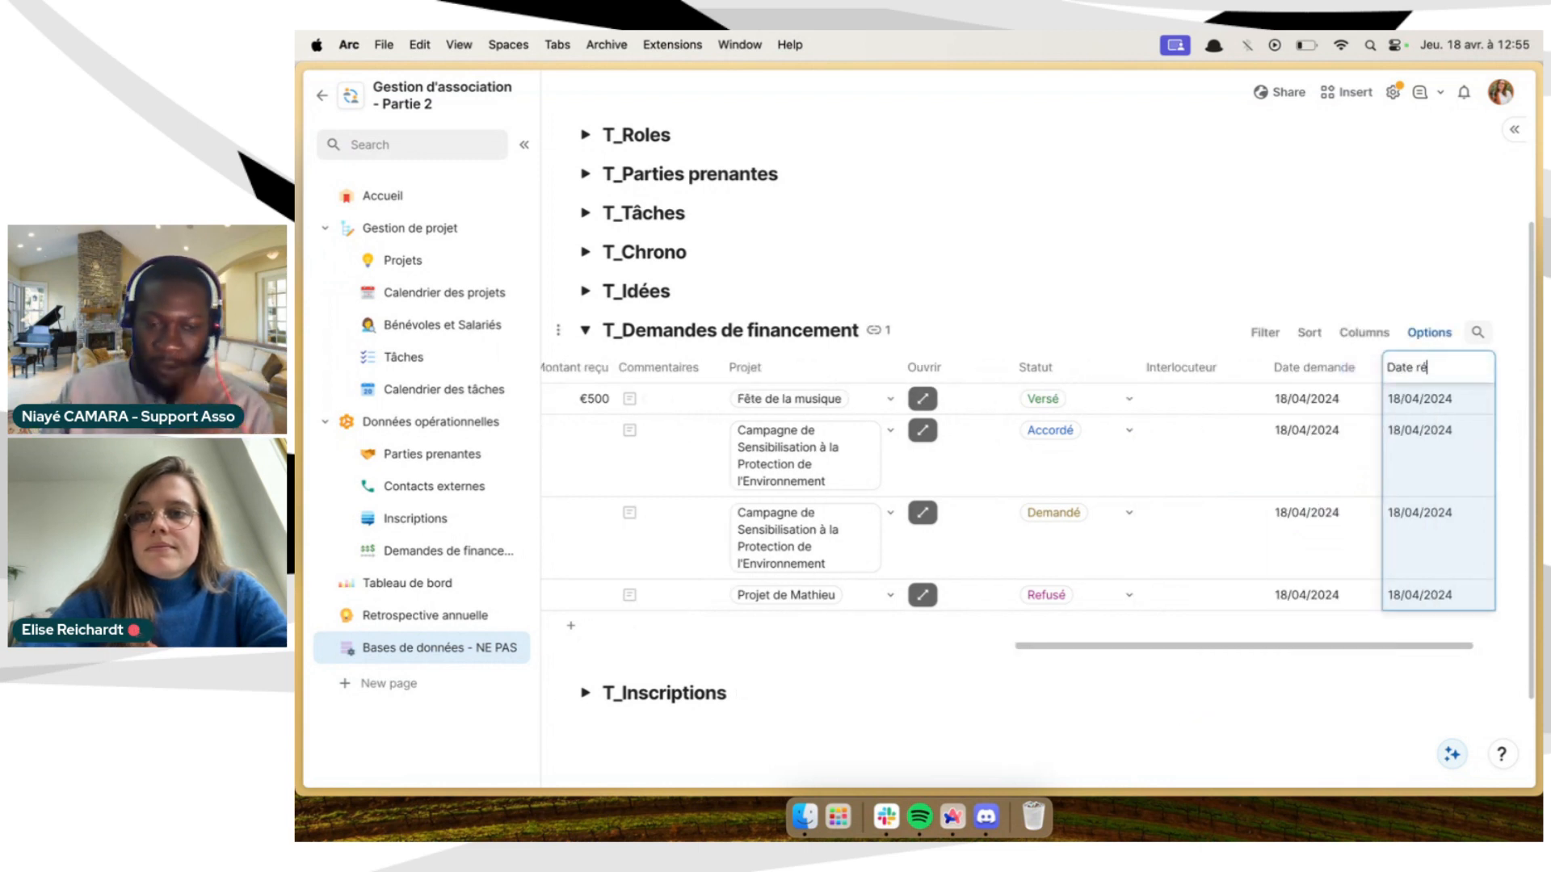
type("tleme")
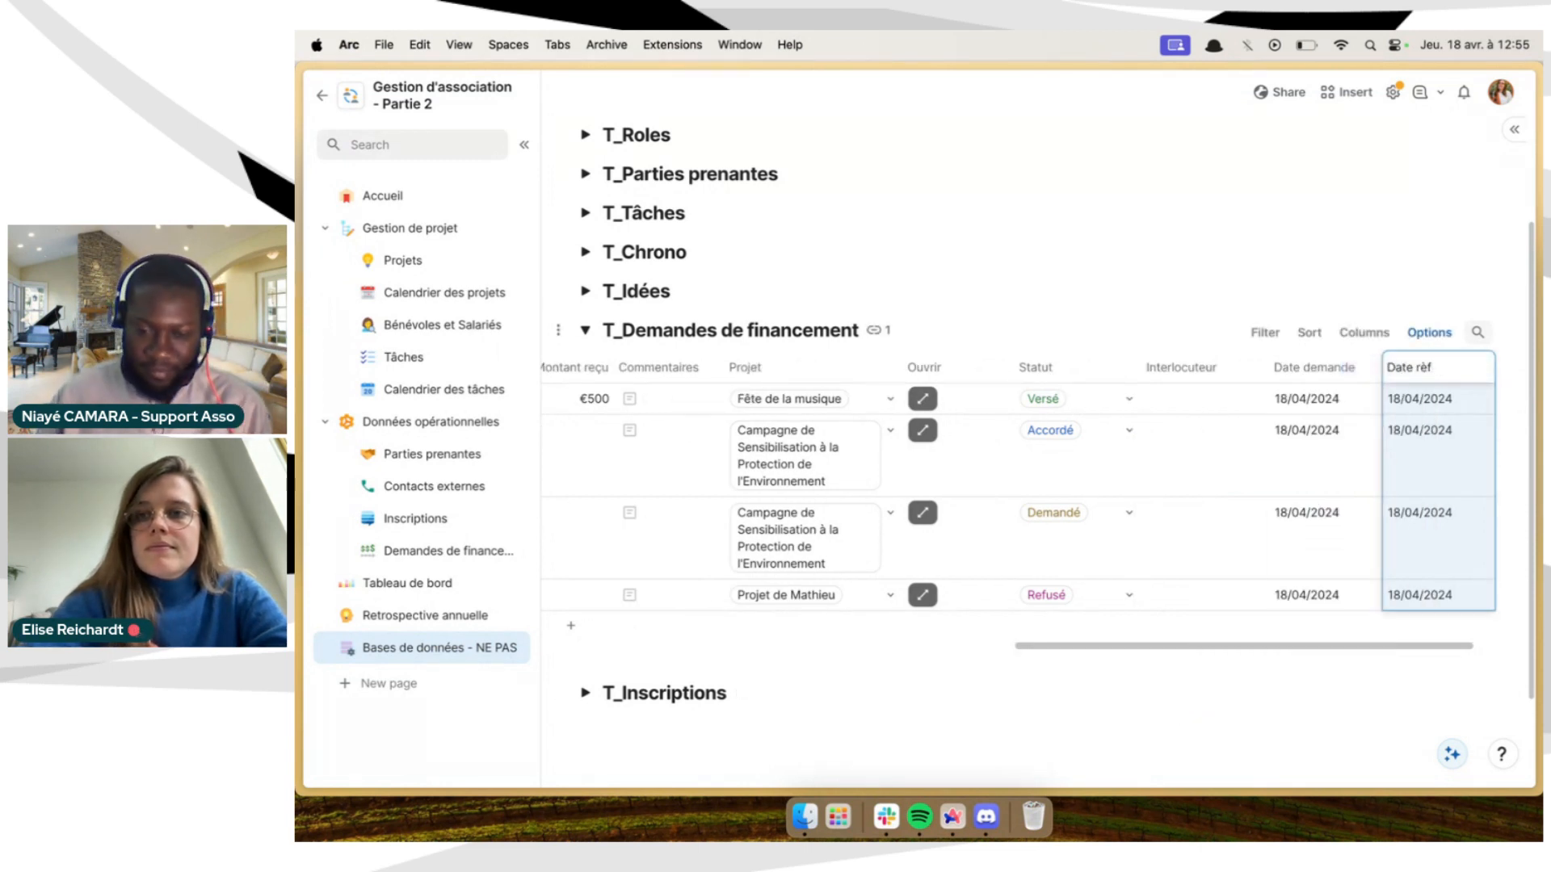
type("glement")
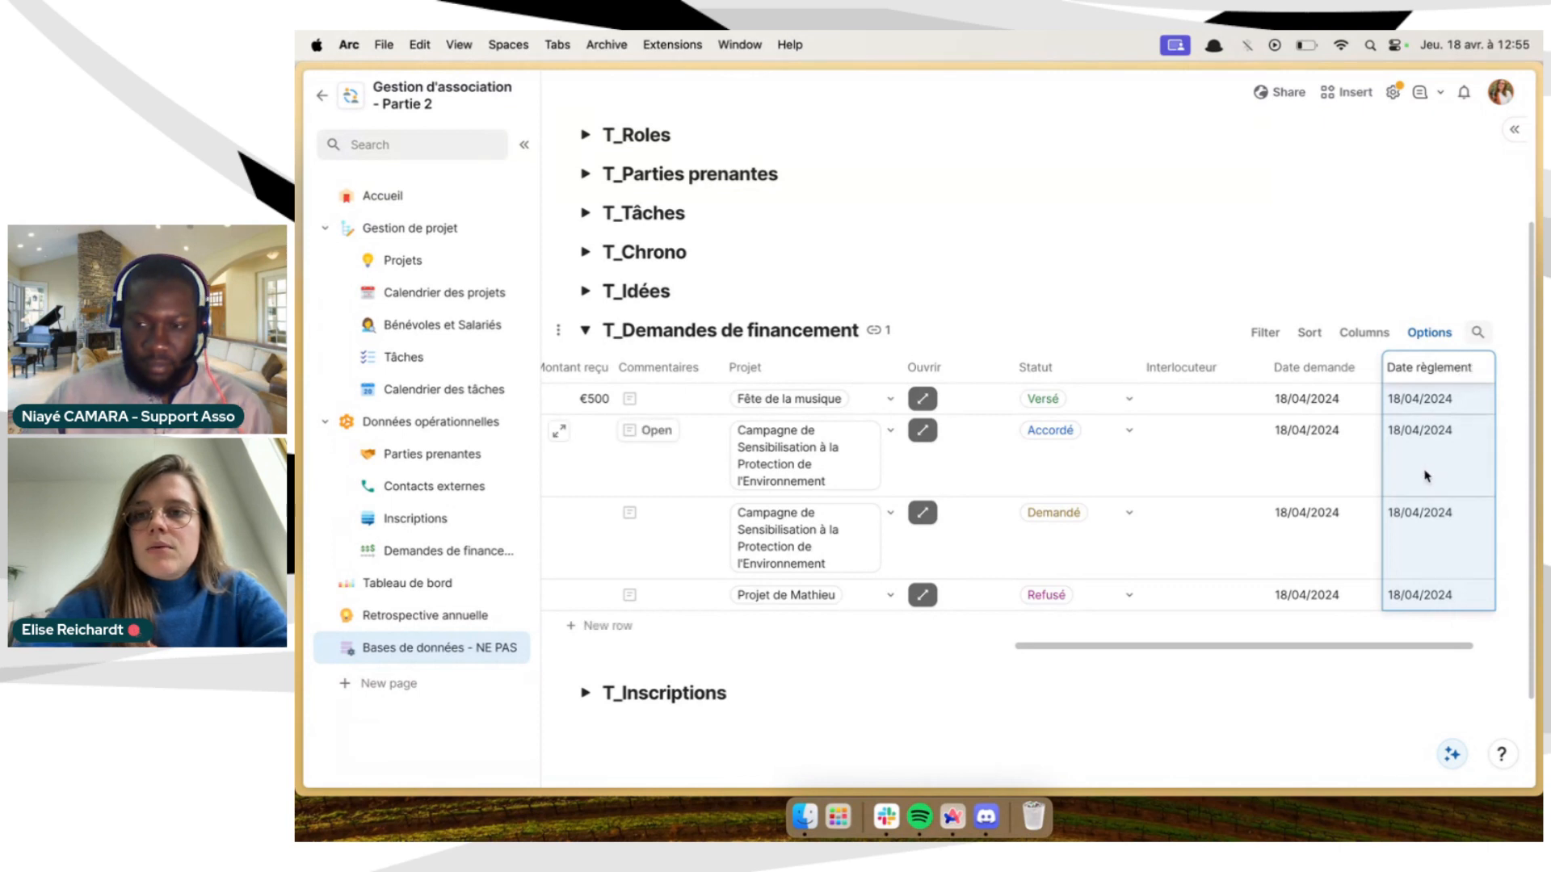
Set the Date demande of the Fête de la musique request to 01/02/2024
left_click(1452, 428)
double_click(1429, 407)
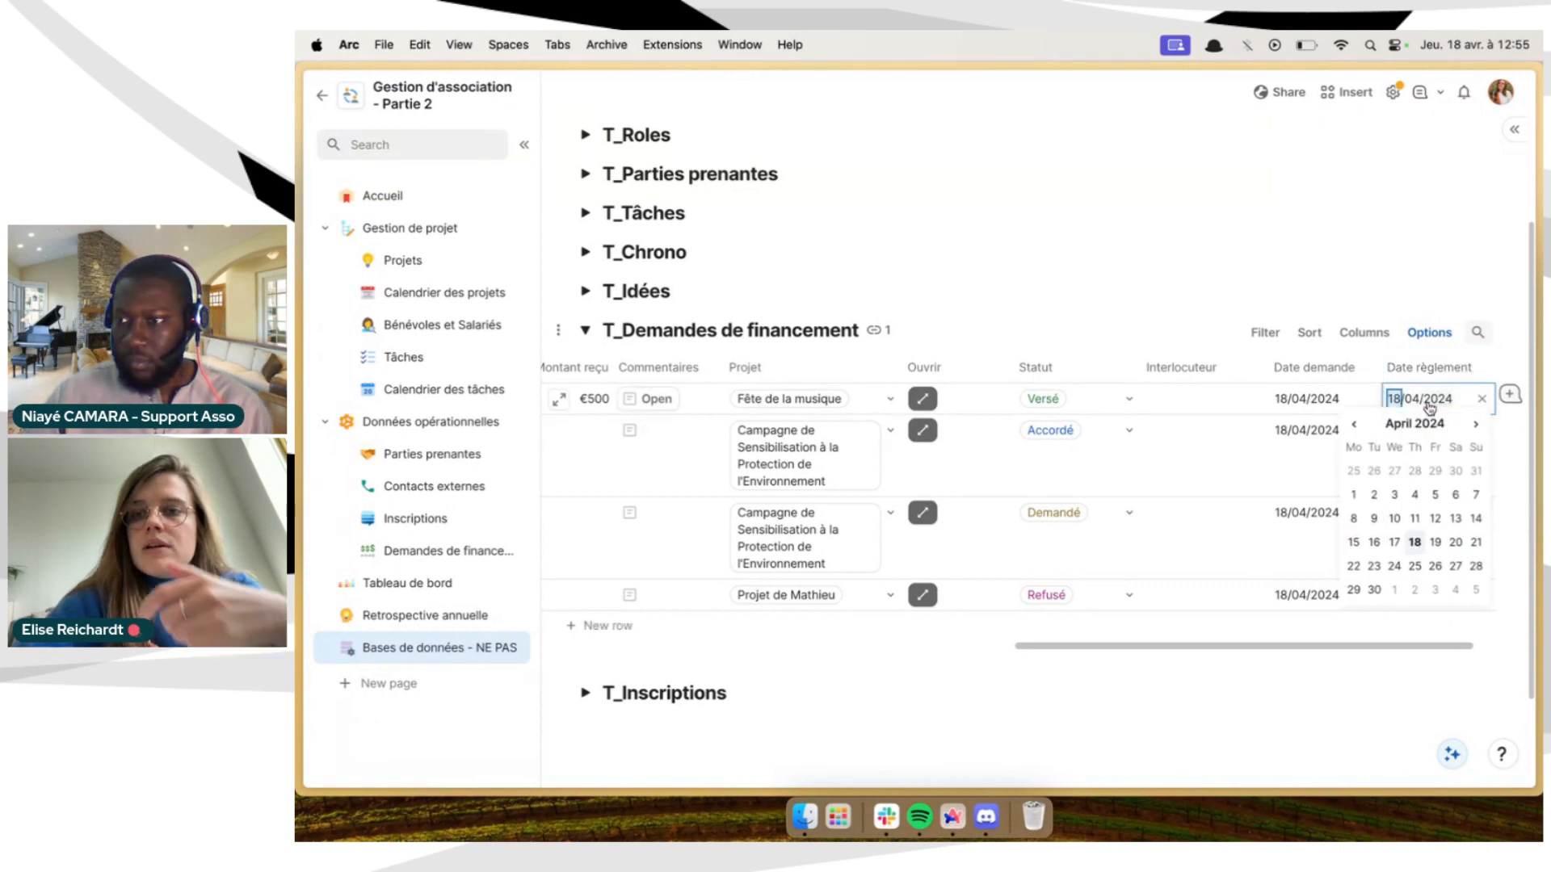
left_click(1305, 401)
left_click(1317, 403)
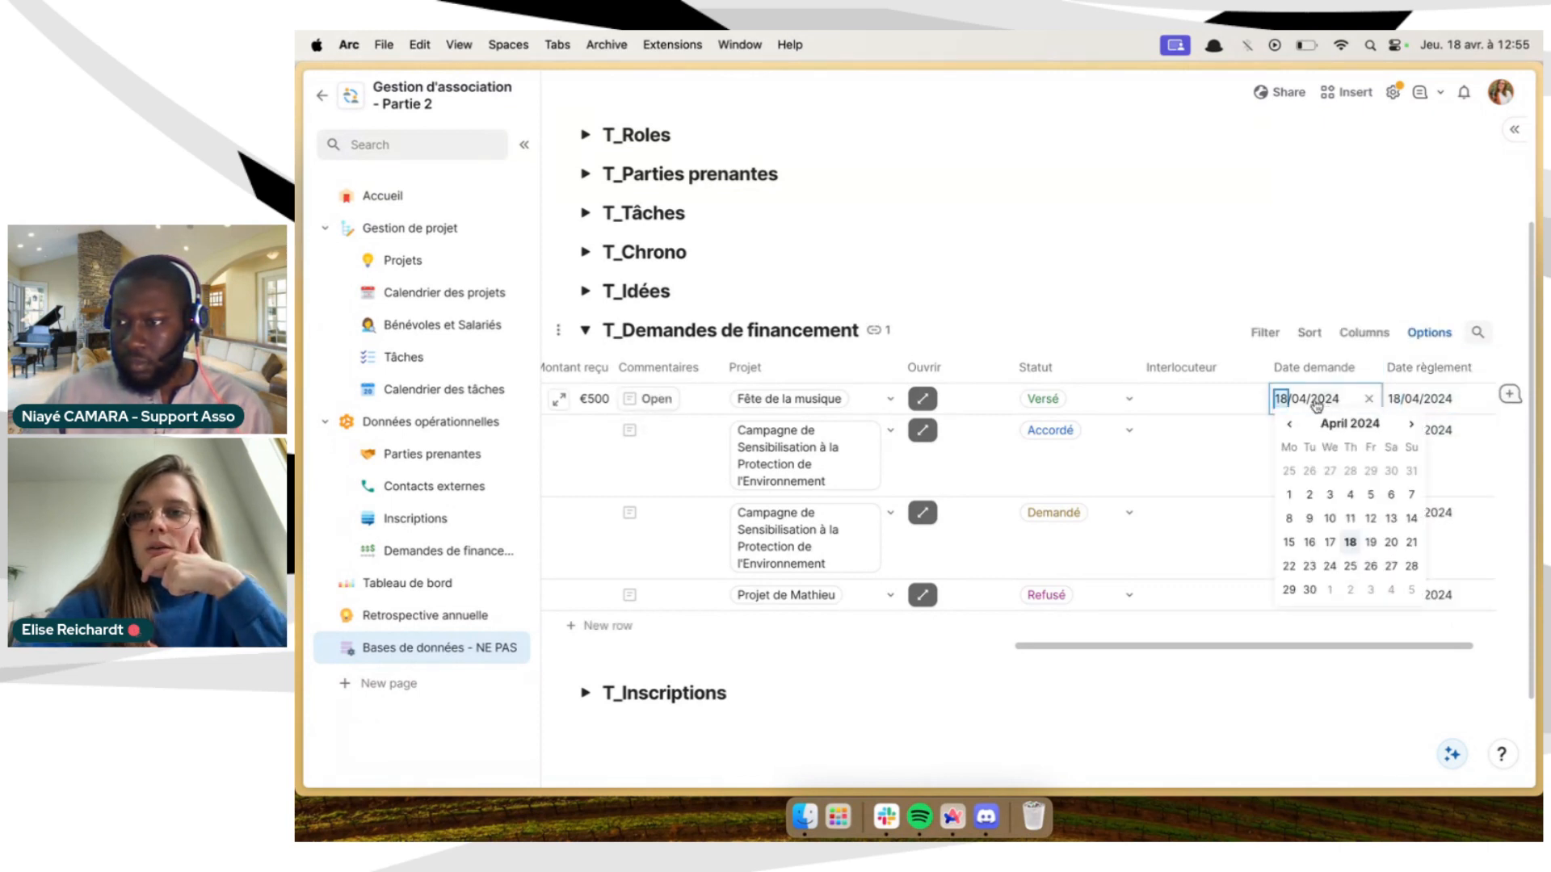
left_click(1312, 498)
left_click(1308, 400)
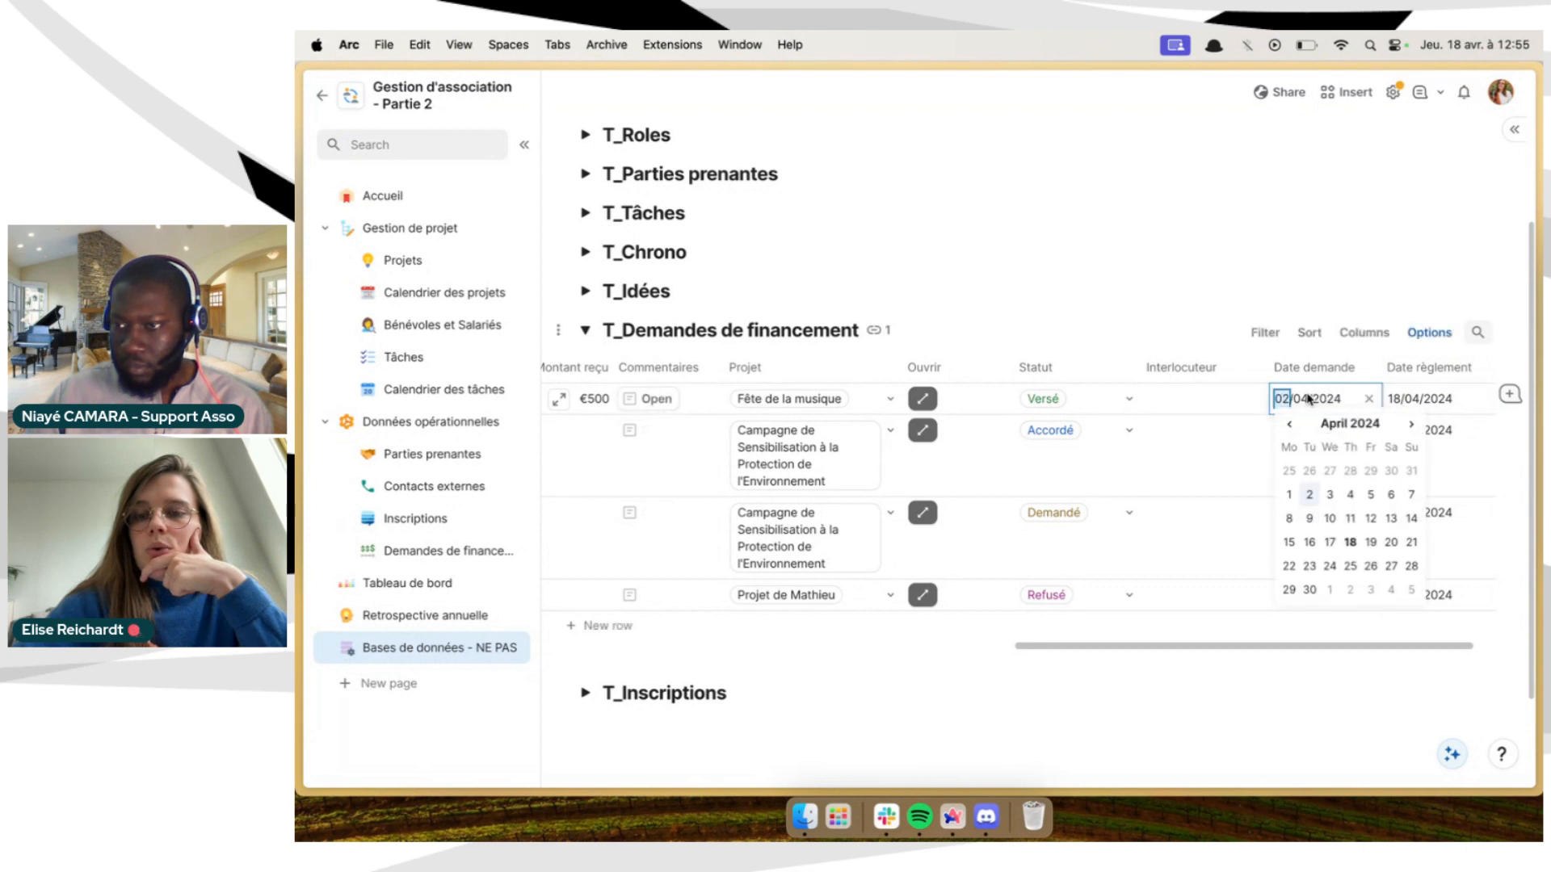
left_click(1290, 424)
left_click(1292, 424)
left_click(1349, 472)
Set the Date règlement of the Fête de la musique request to 30/03/2024
left_click(1401, 399)
left_click(1360, 430)
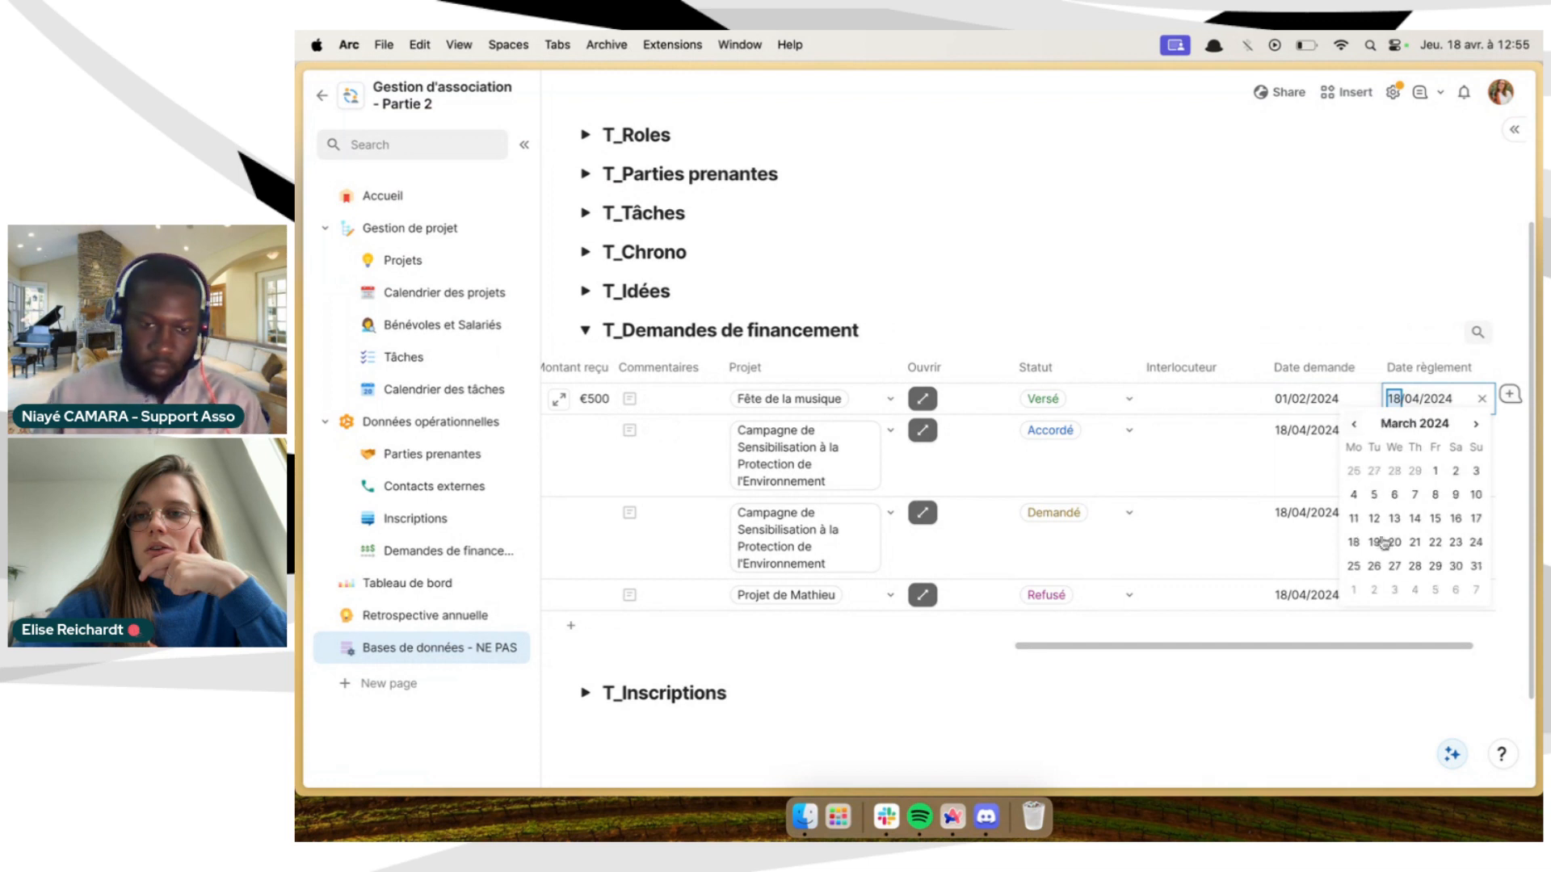
left_click(1454, 568)
Clear the Date règlement values of the Accordé, Demandé and Refusé requests
scroll(1331, 519, "left", 10)
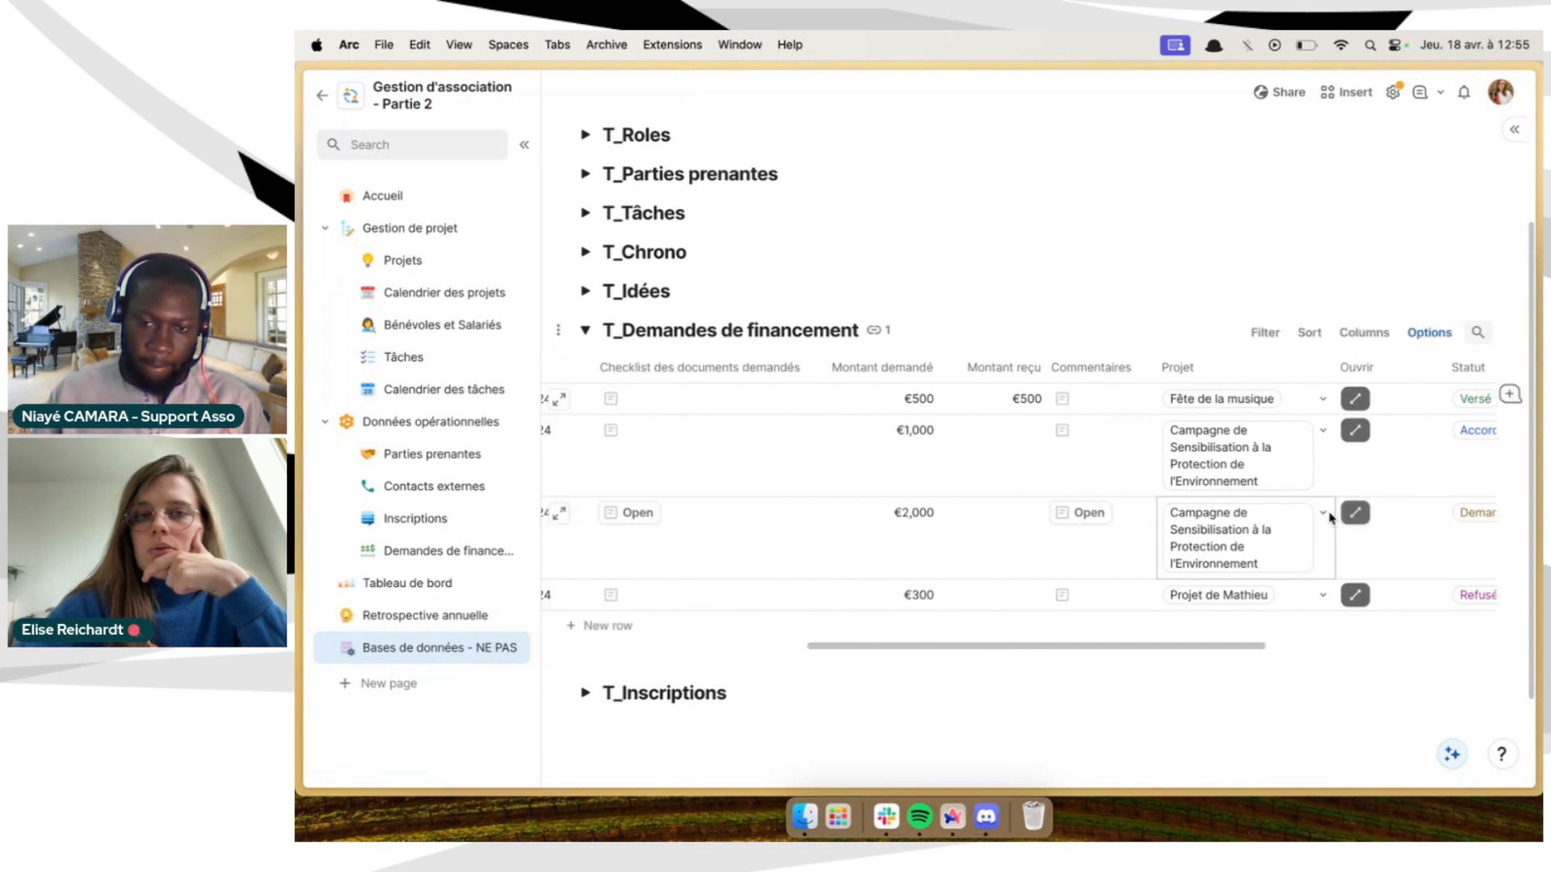
scroll(1331, 518, "right", 10)
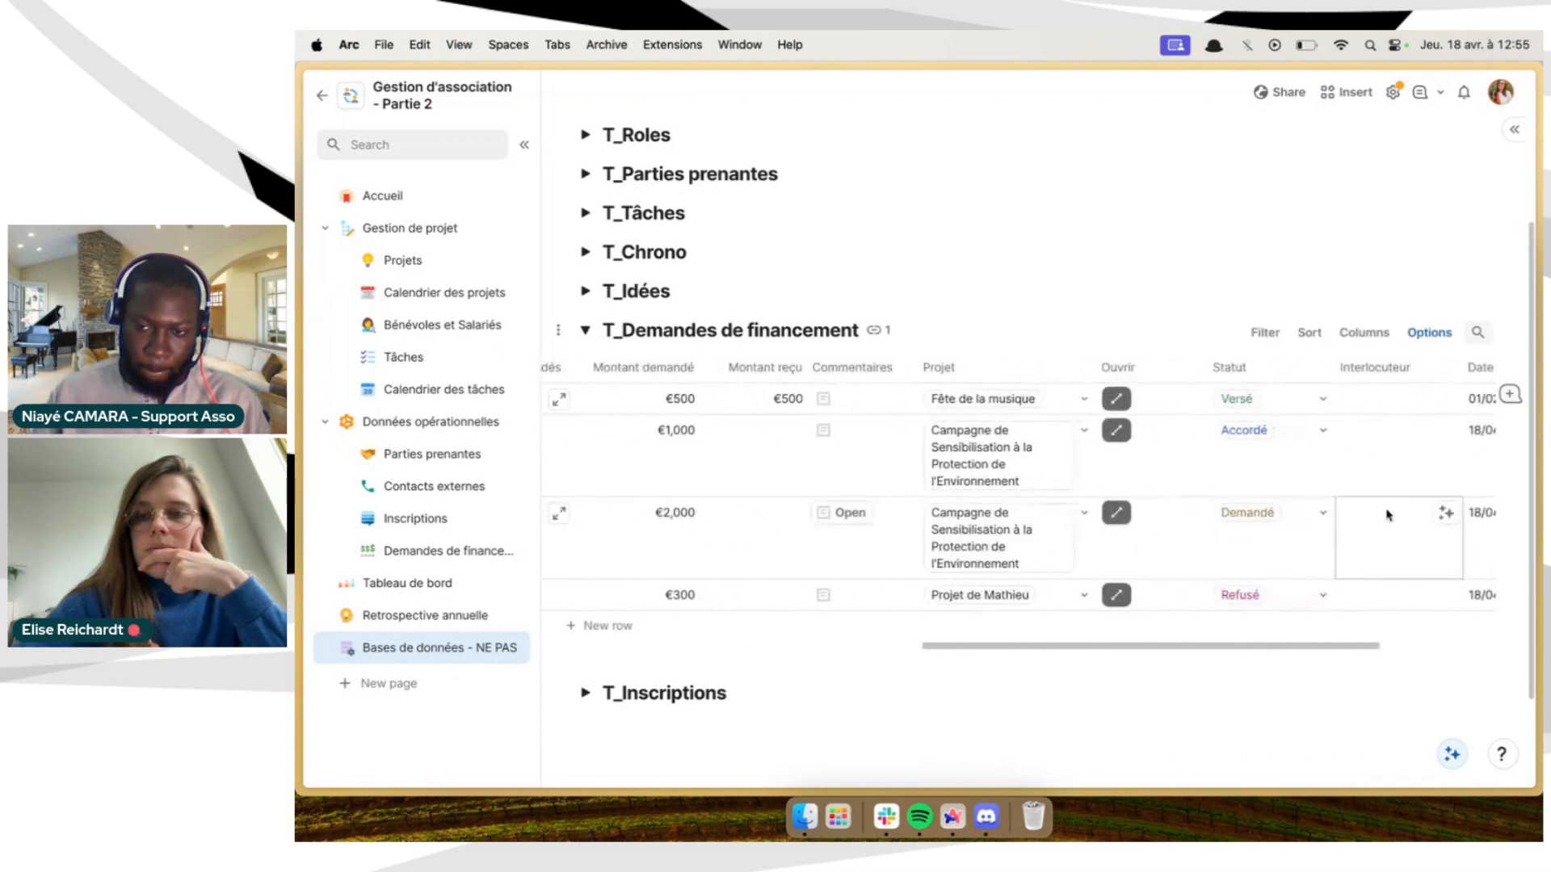
left_click_drag(1392, 471, 1392, 596)
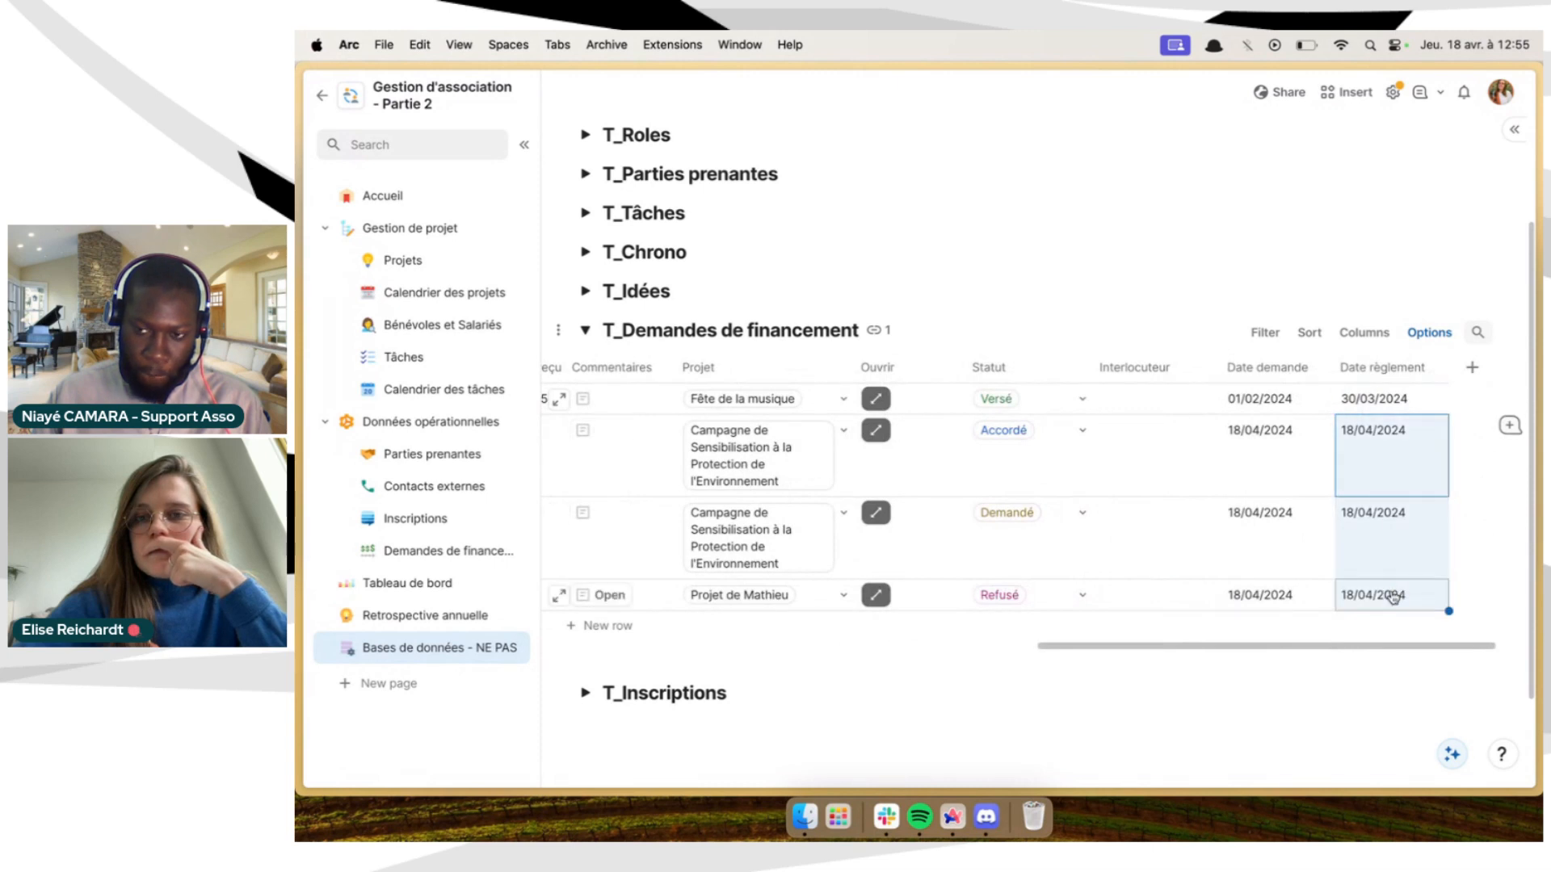
key("BackSpace")
left_click(1268, 569)
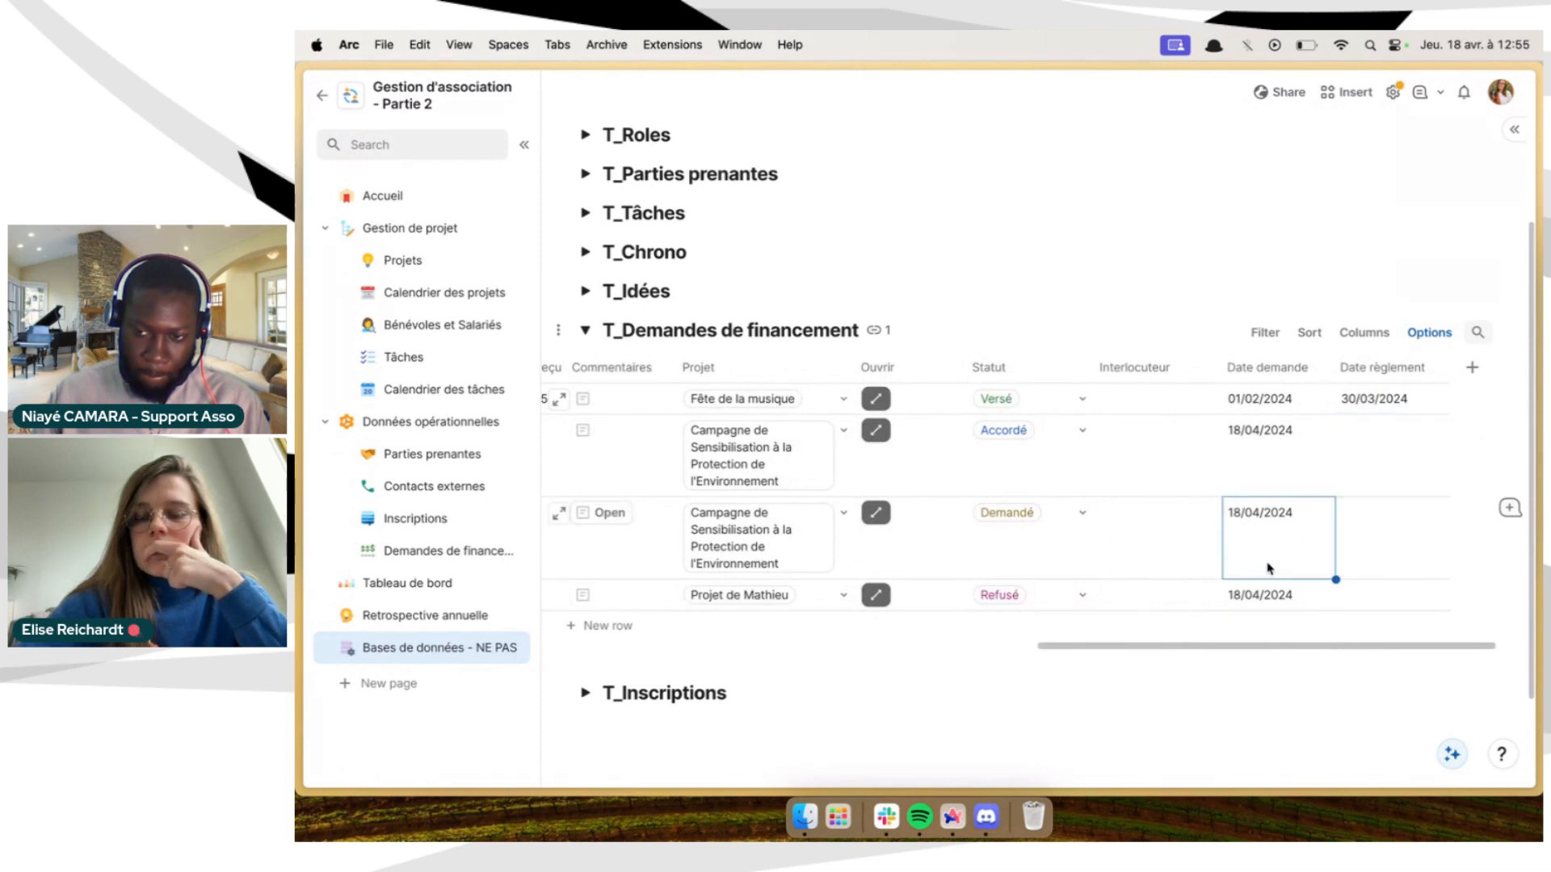
left_click(1363, 487)
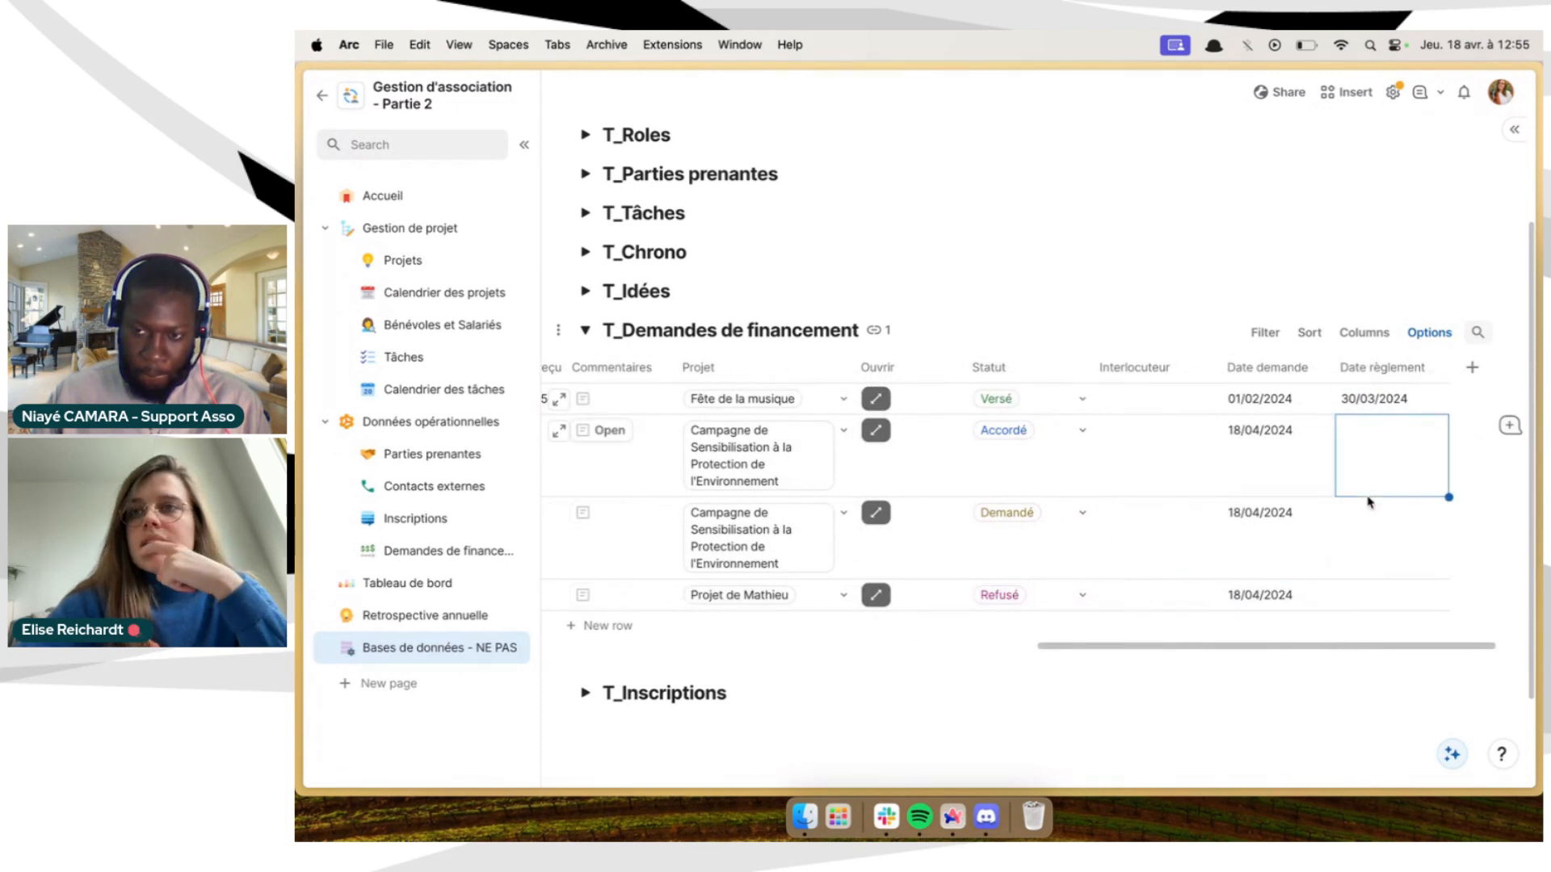
Collapse the T_Demandes de financement table and open the Demandes de financement page
scroll(1369, 502, "up", 1)
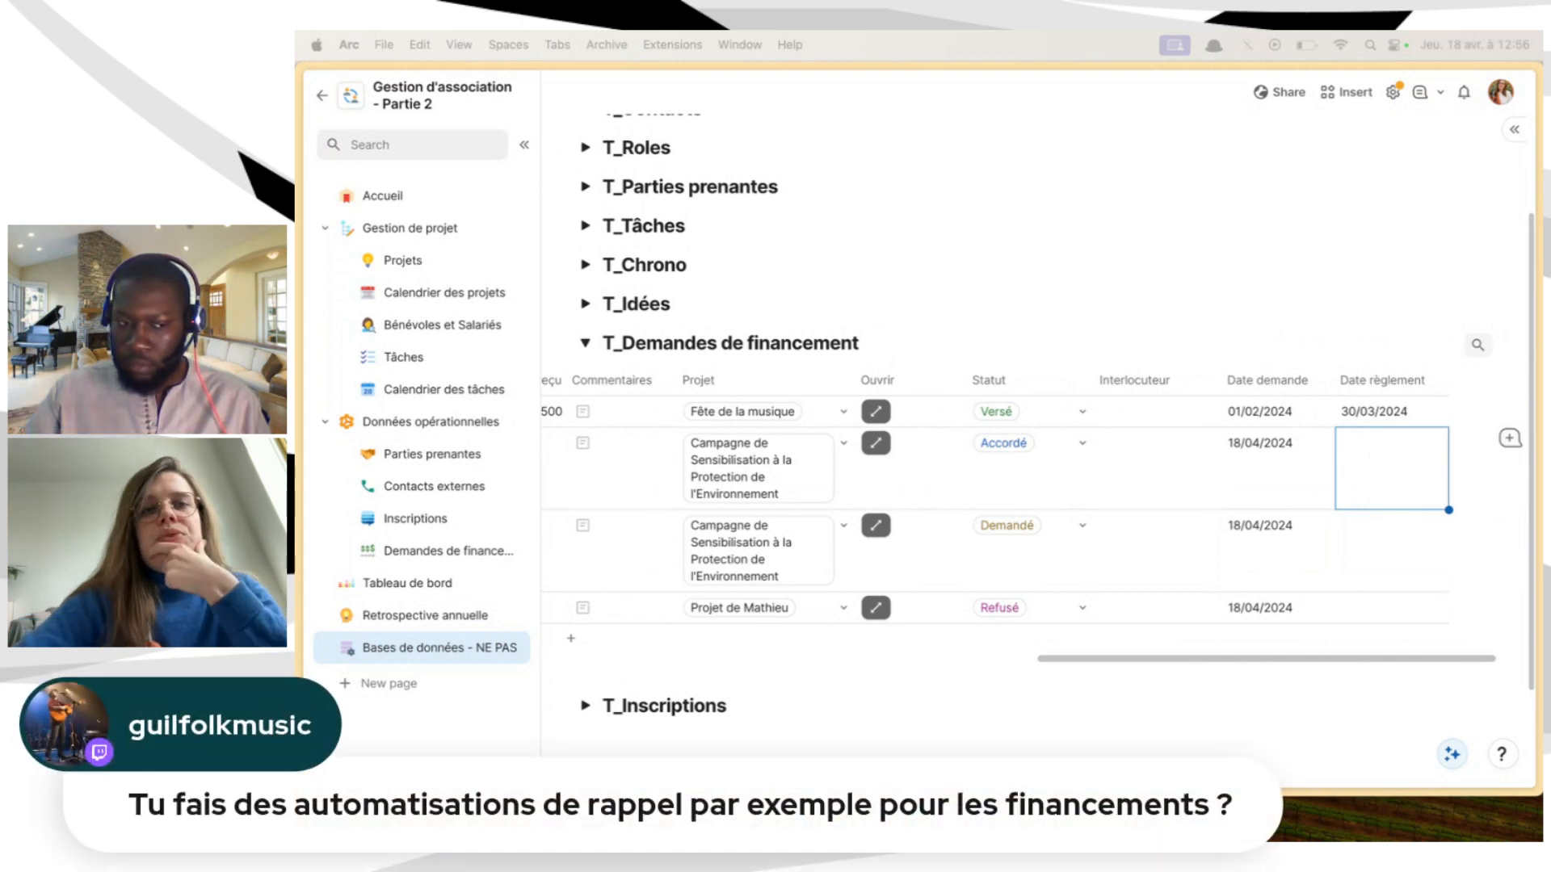
scroll(1131, 583, "left", 10)
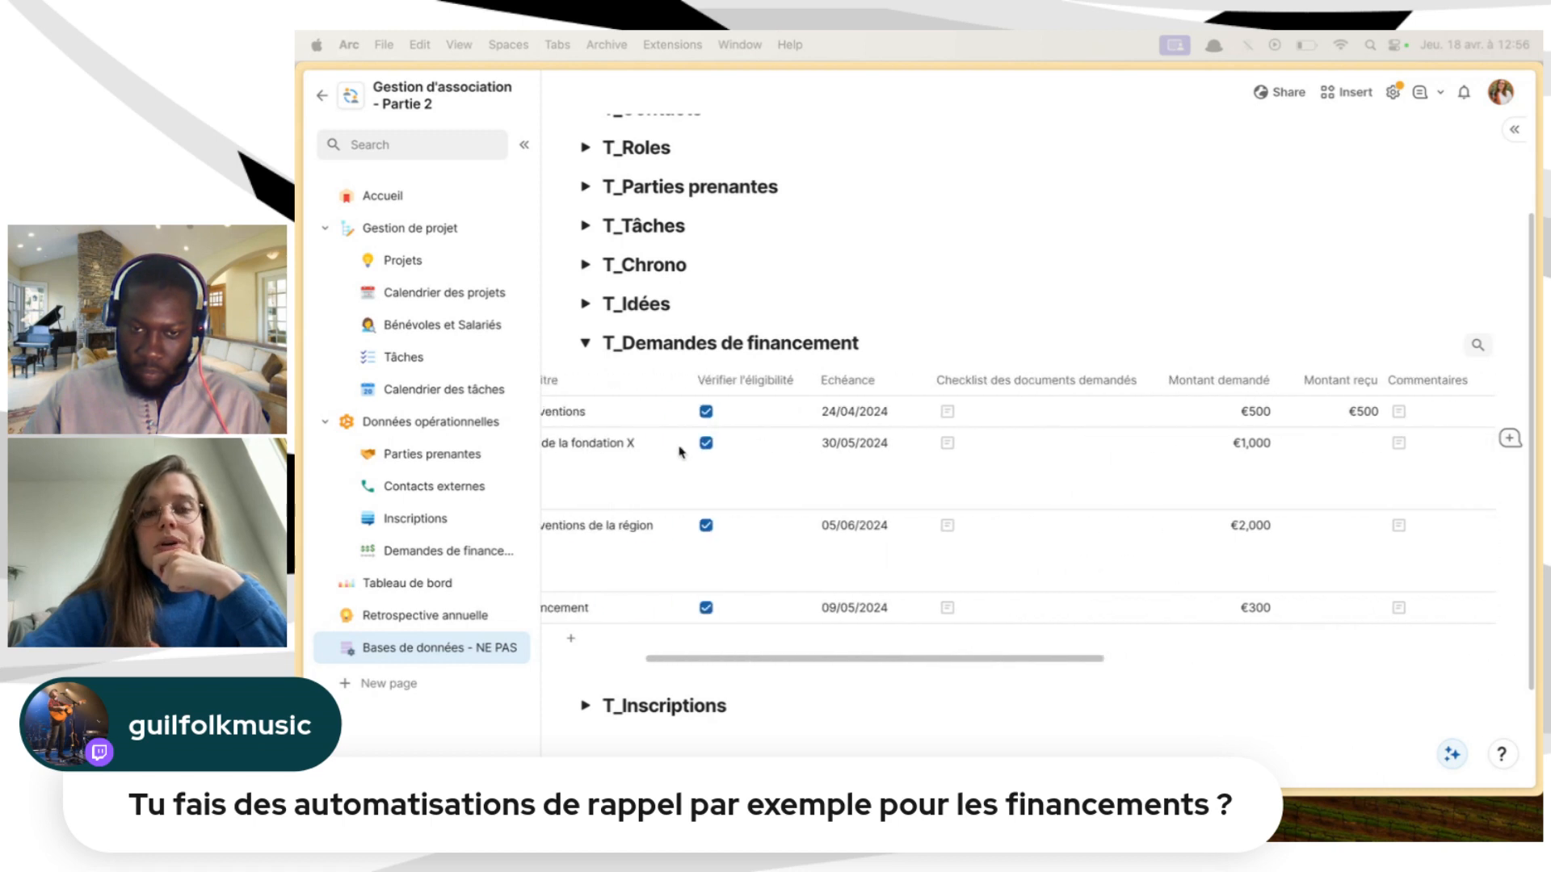
scroll(681, 453, "left", 3)
left_click(587, 343)
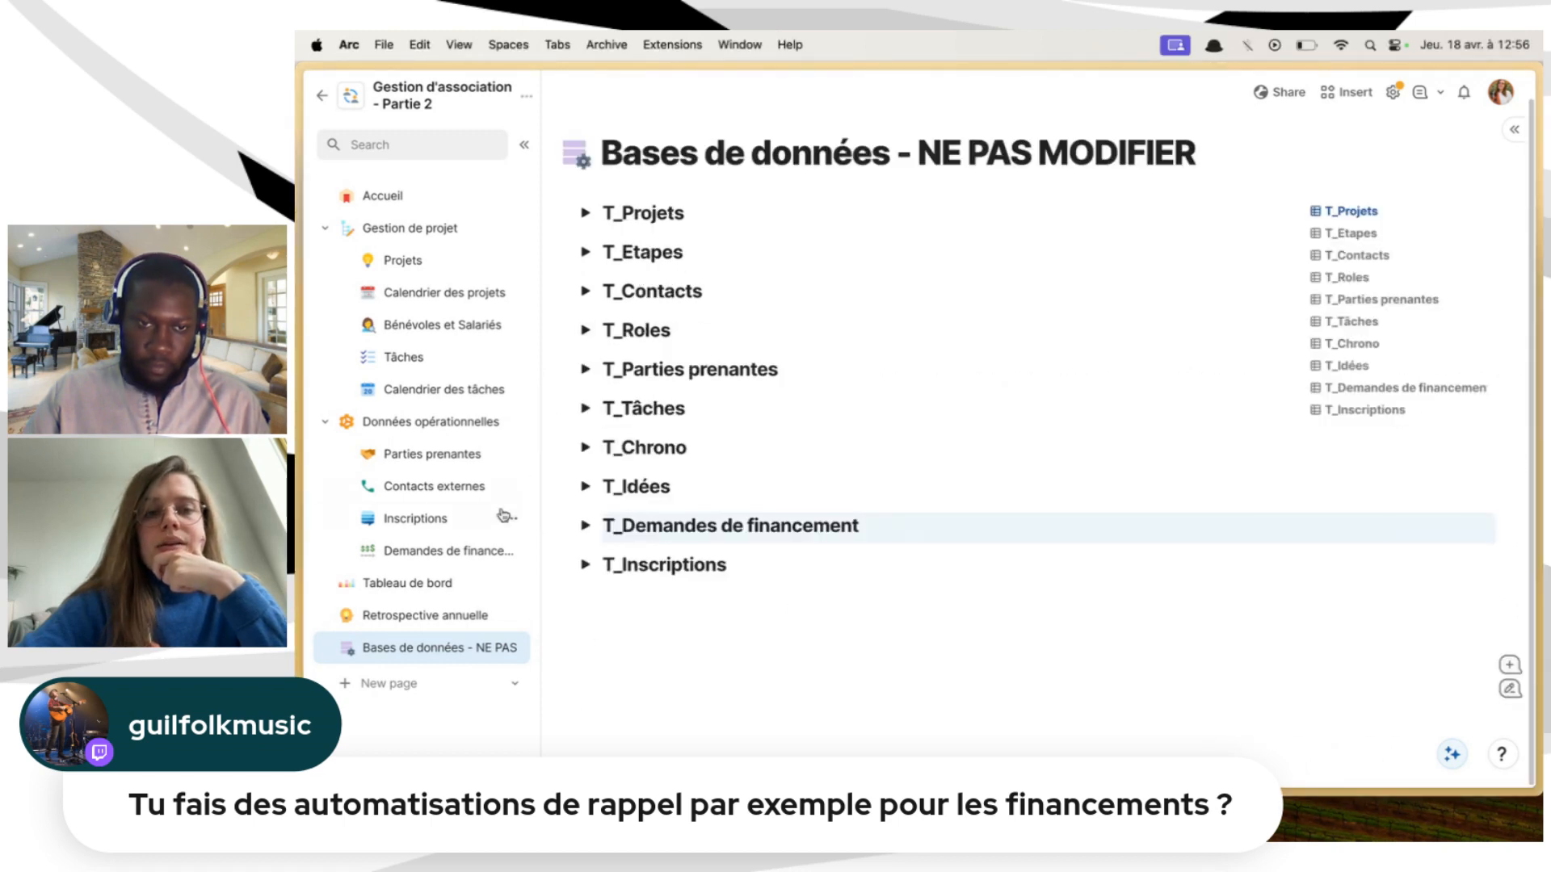
left_click(470, 555)
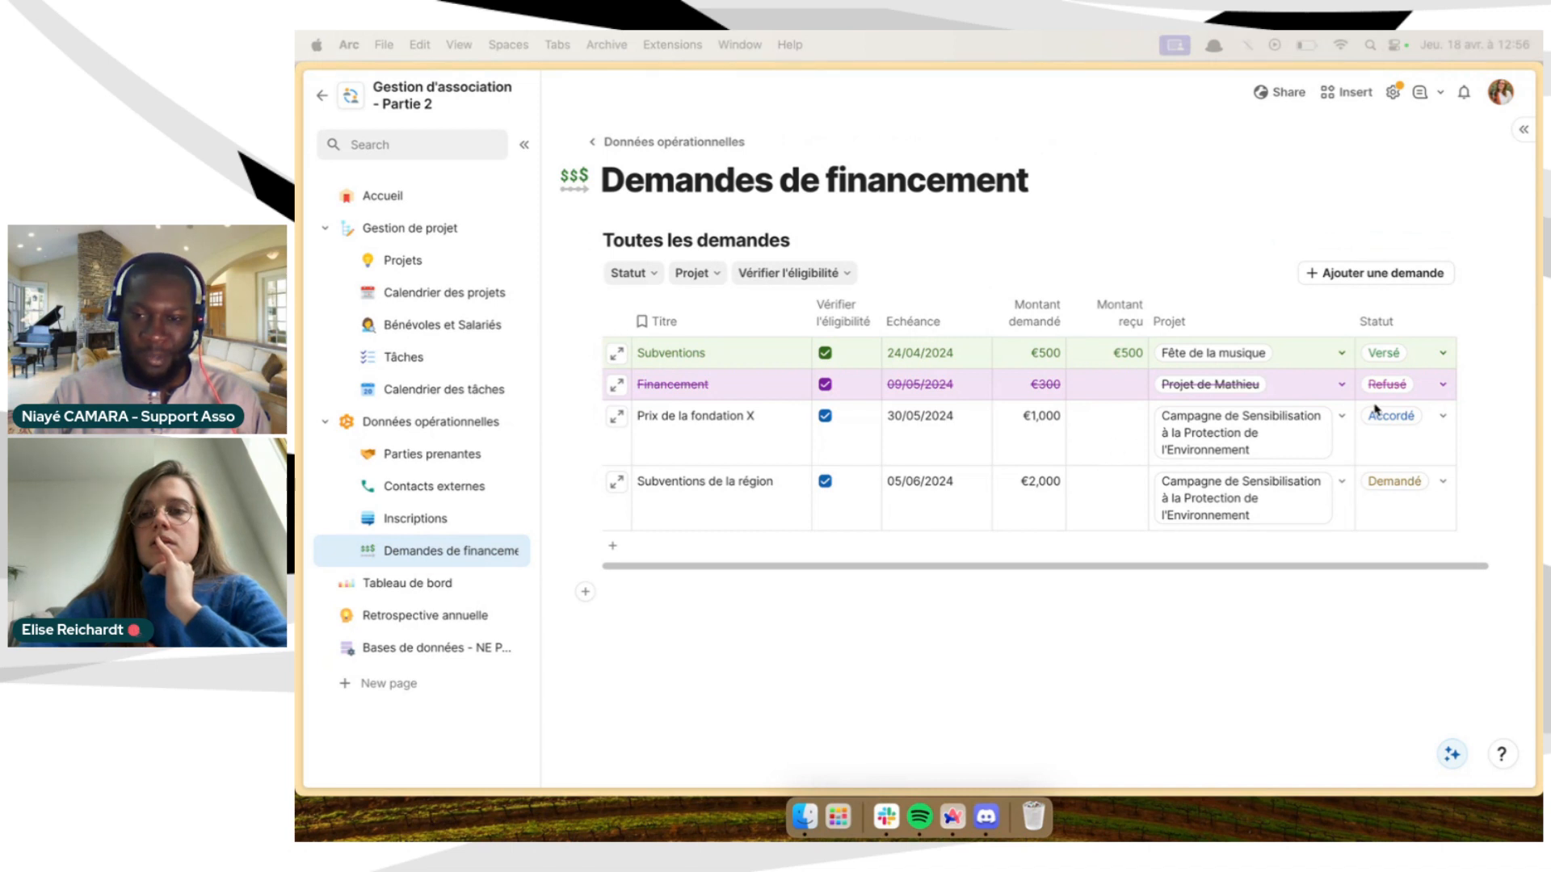
Show the hidden Date demande, Date règlement and Interlocuteur columns in the Toutes les demandes table
scroll(1375, 410, "right", 1)
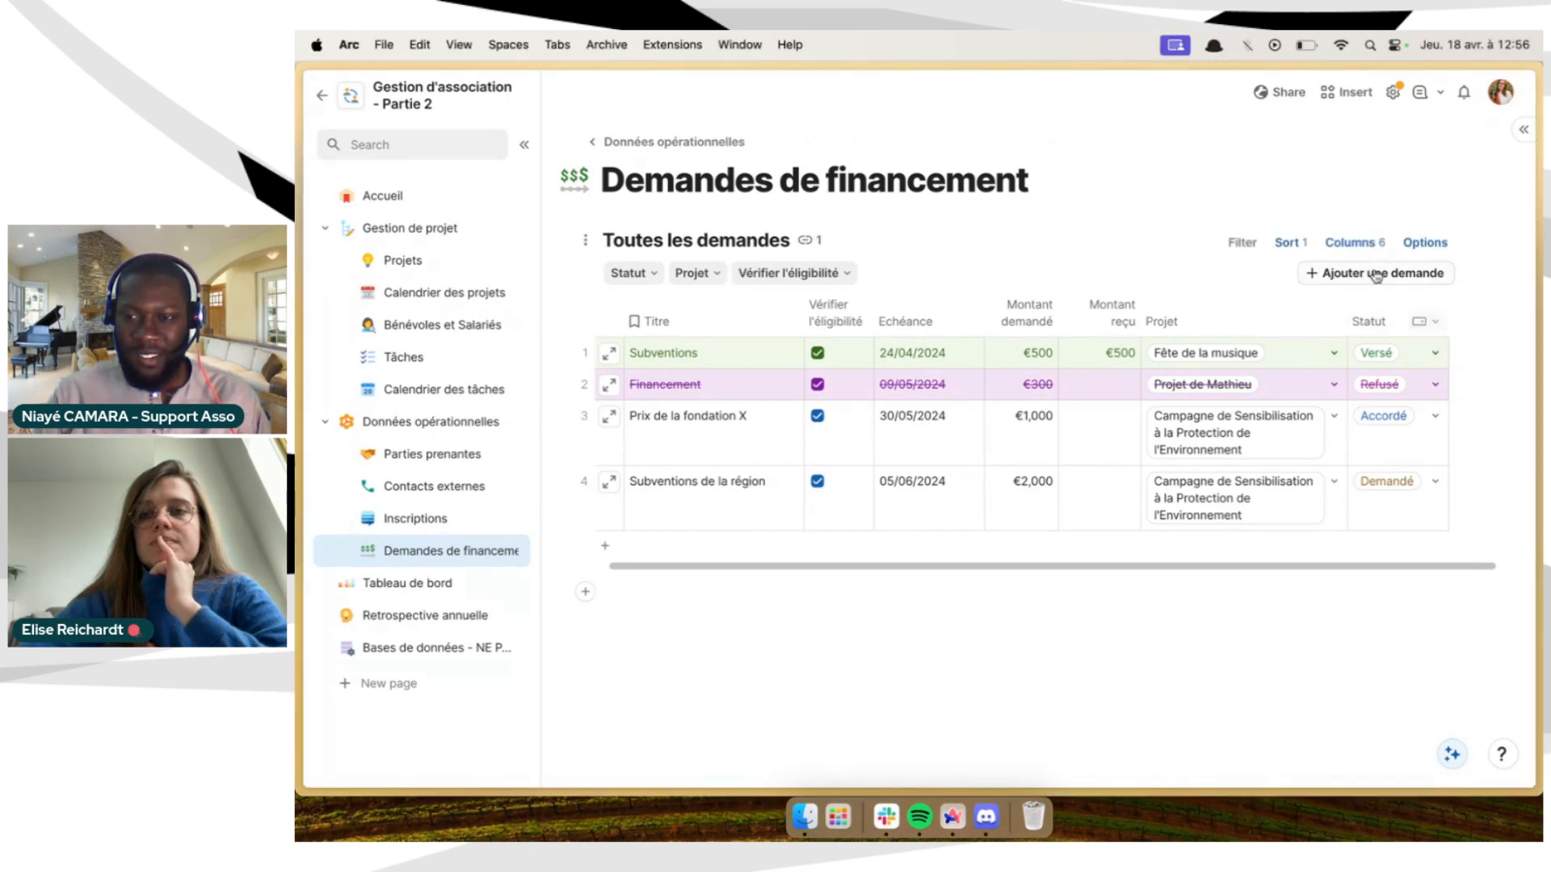
left_click(1354, 242)
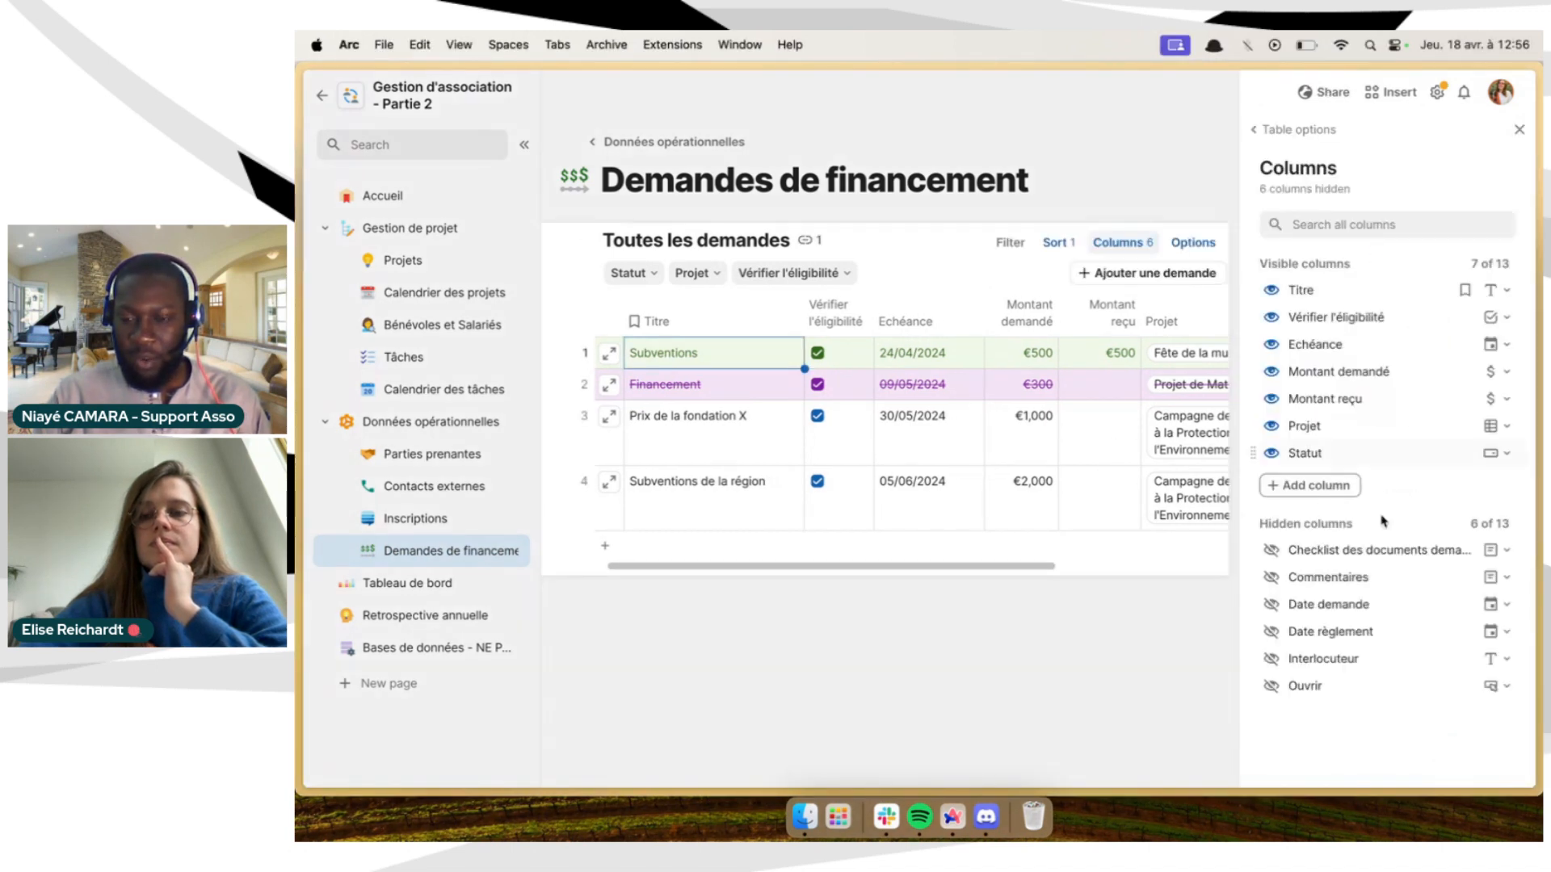
left_click(1271, 605)
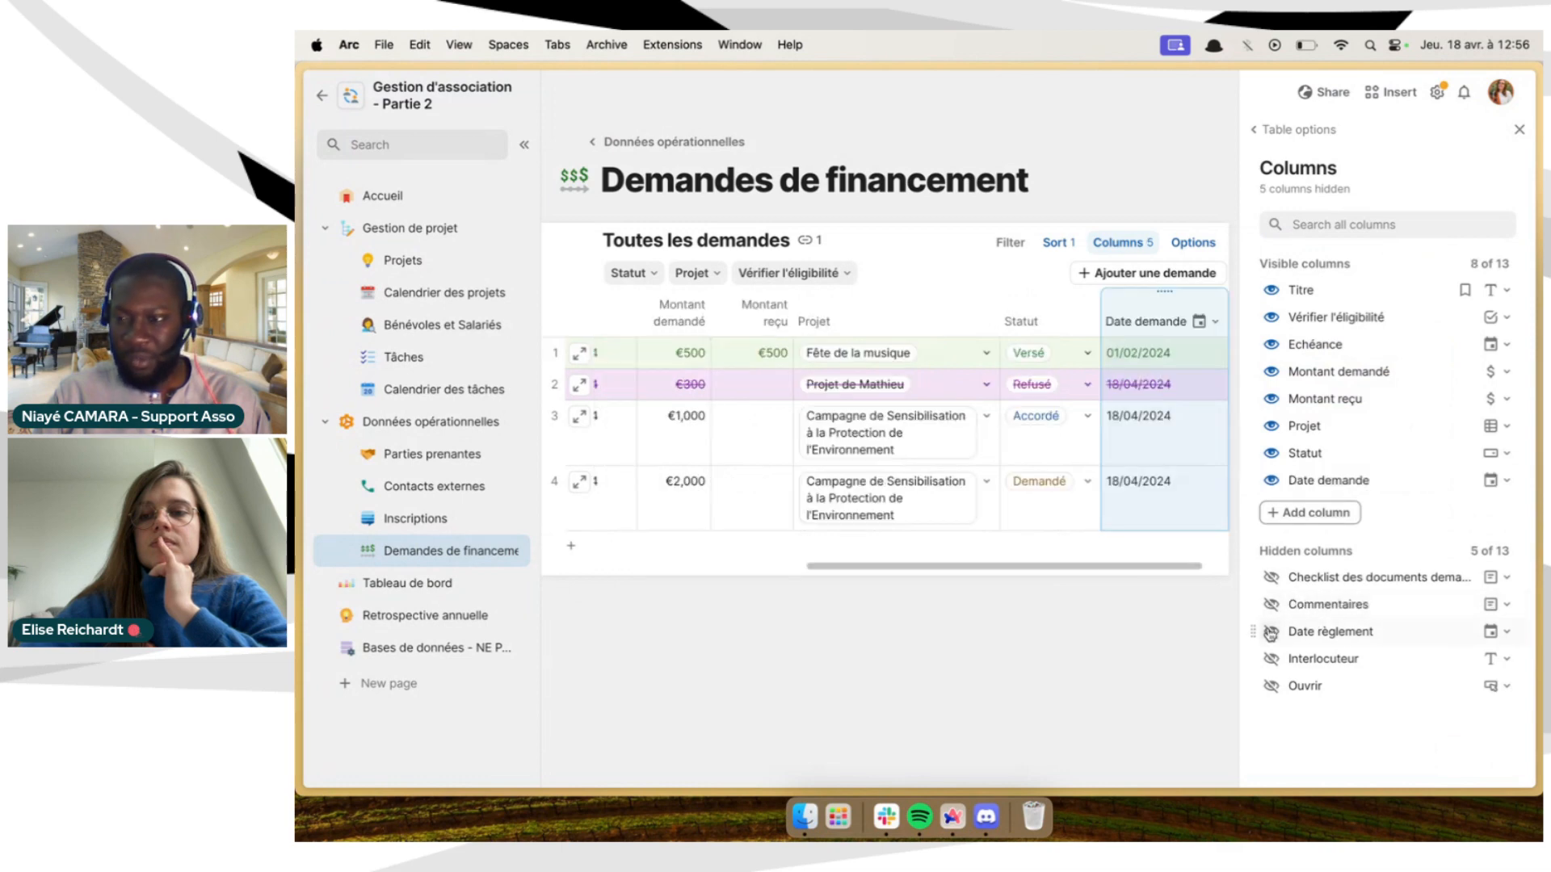
left_click(1270, 633)
left_click(1271, 658)
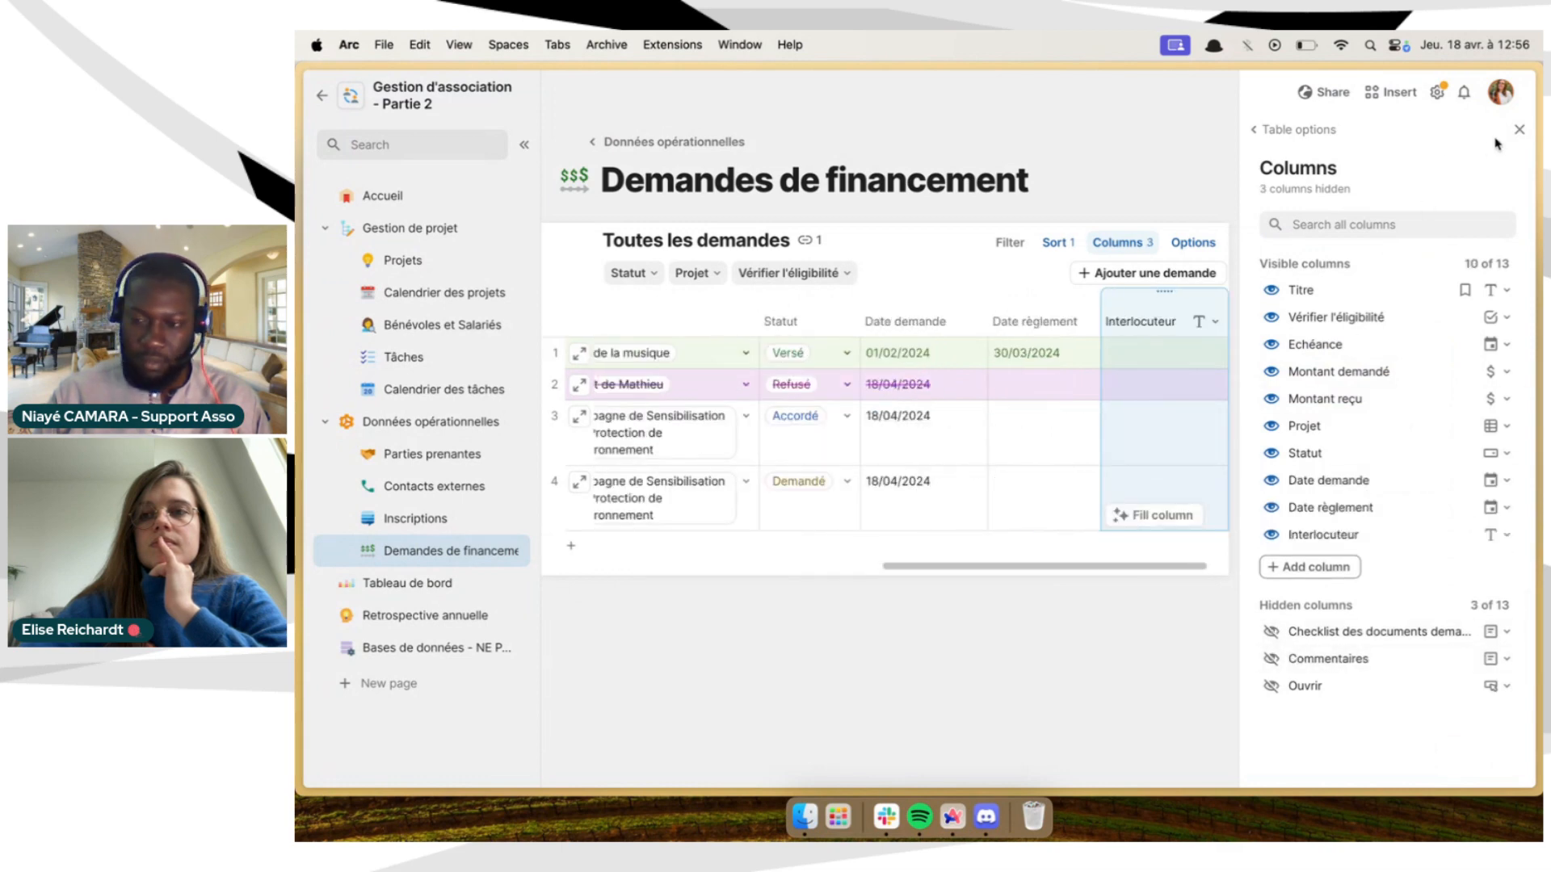
left_click(1518, 130)
scroll(1241, 432, "left", 10)
scroll(1240, 434, "right", 1)
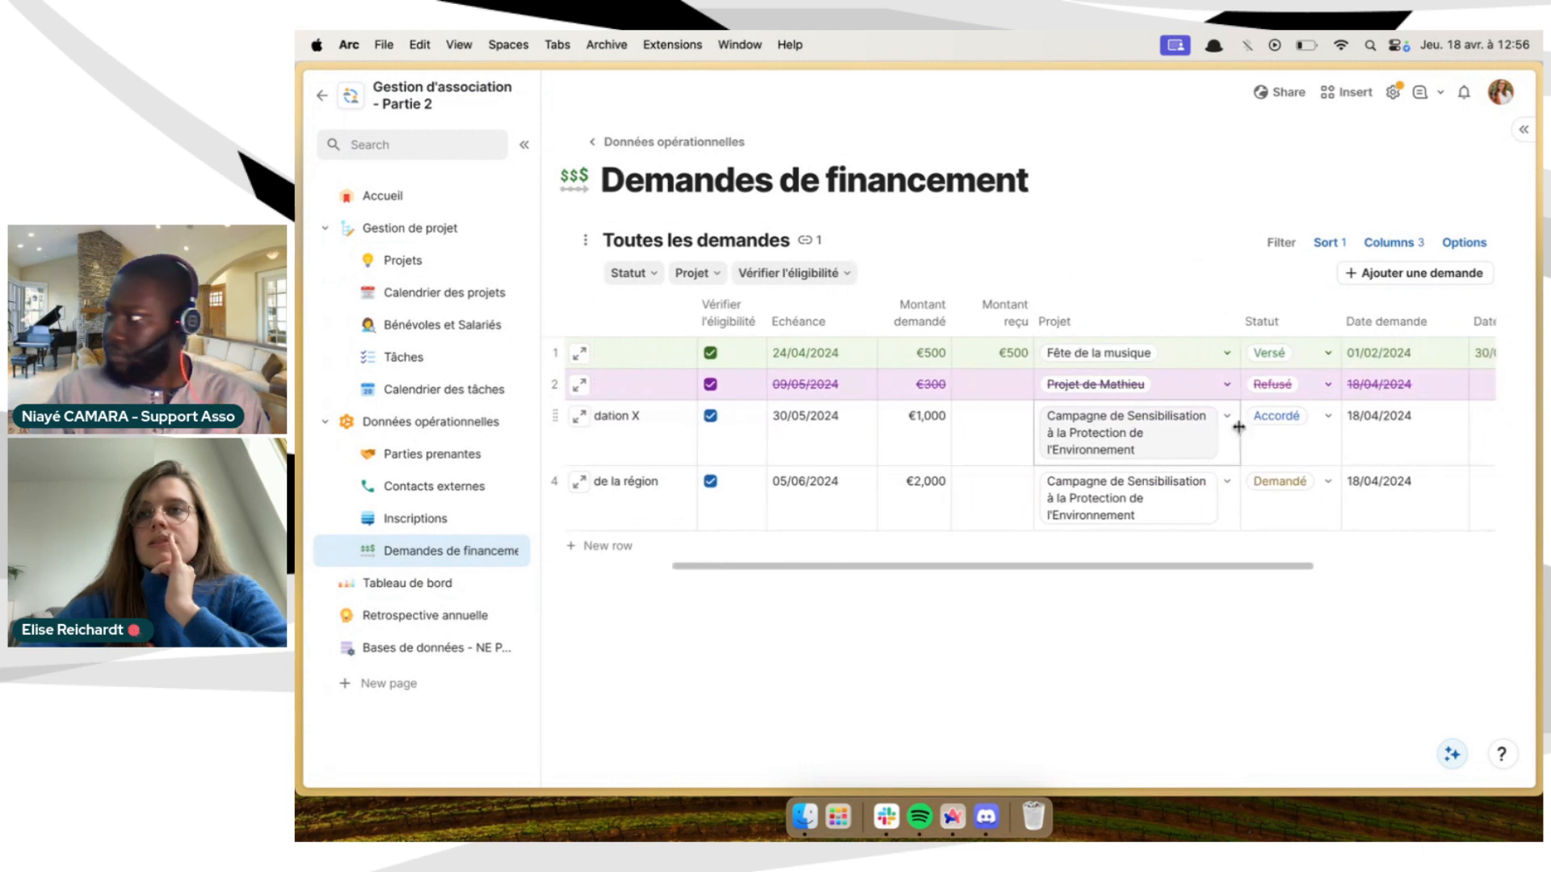
scroll(1241, 433, "right", 5)
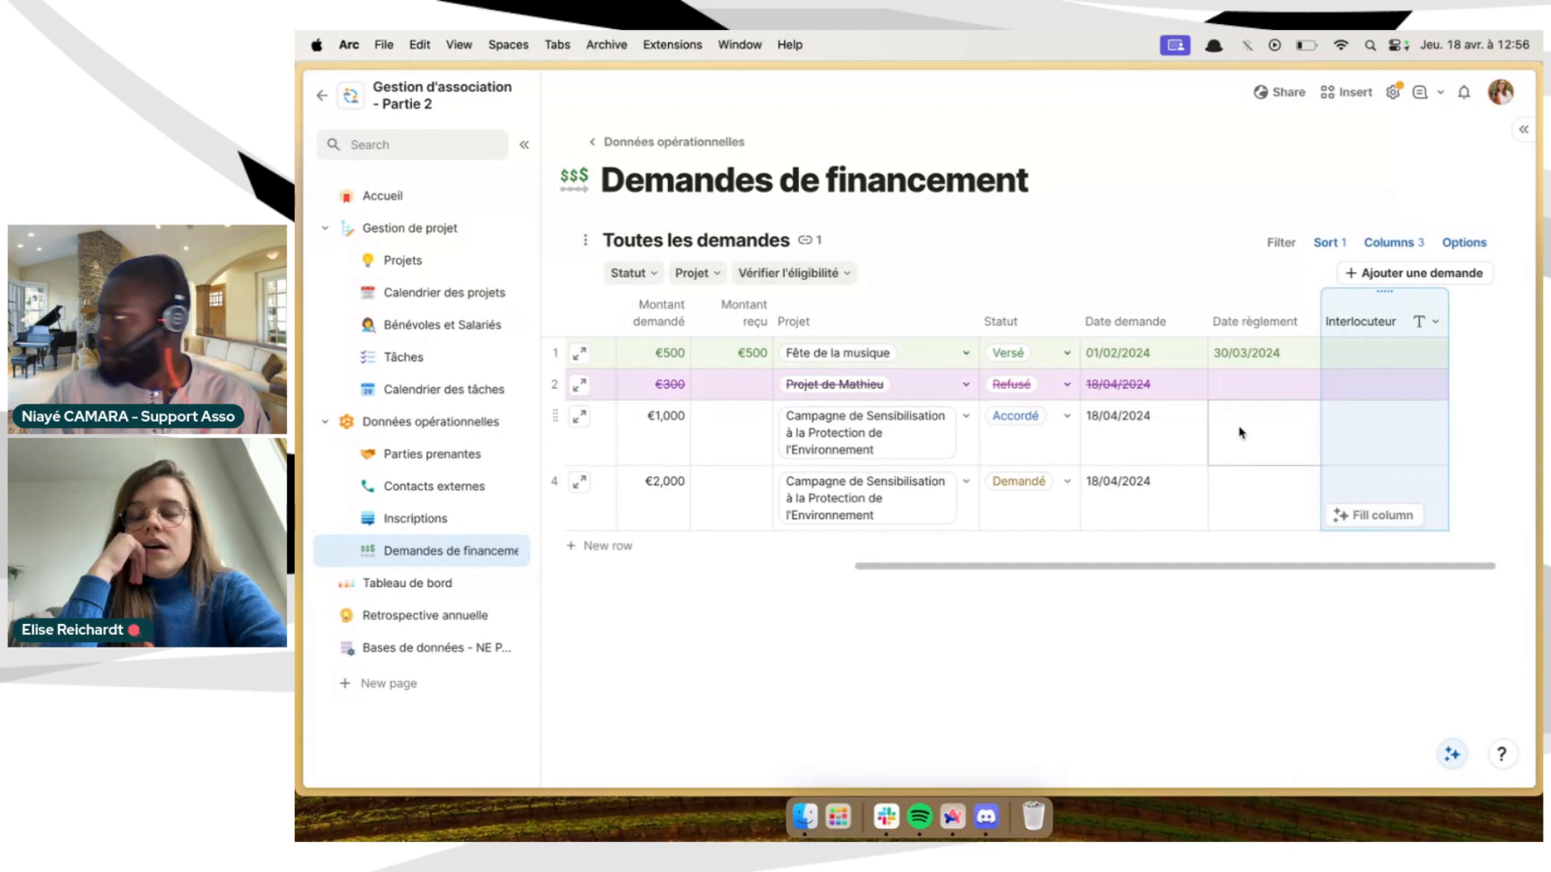
Look at the document's Automations settings, including its rules and ready-made templates, and close the settings
left_click(1394, 95)
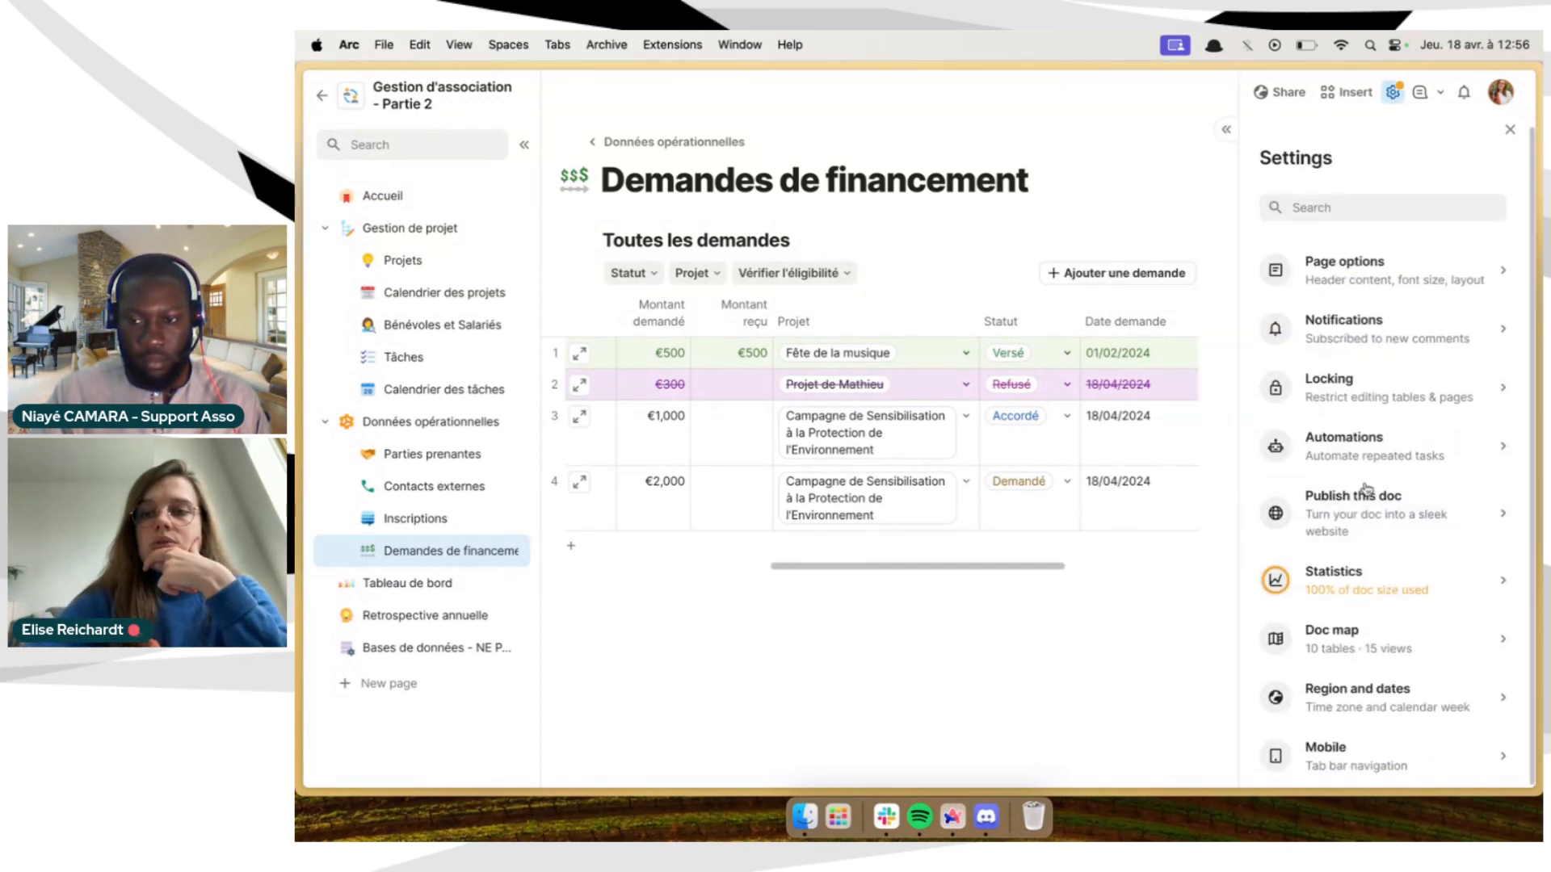
scroll(1374, 535, "down", 1)
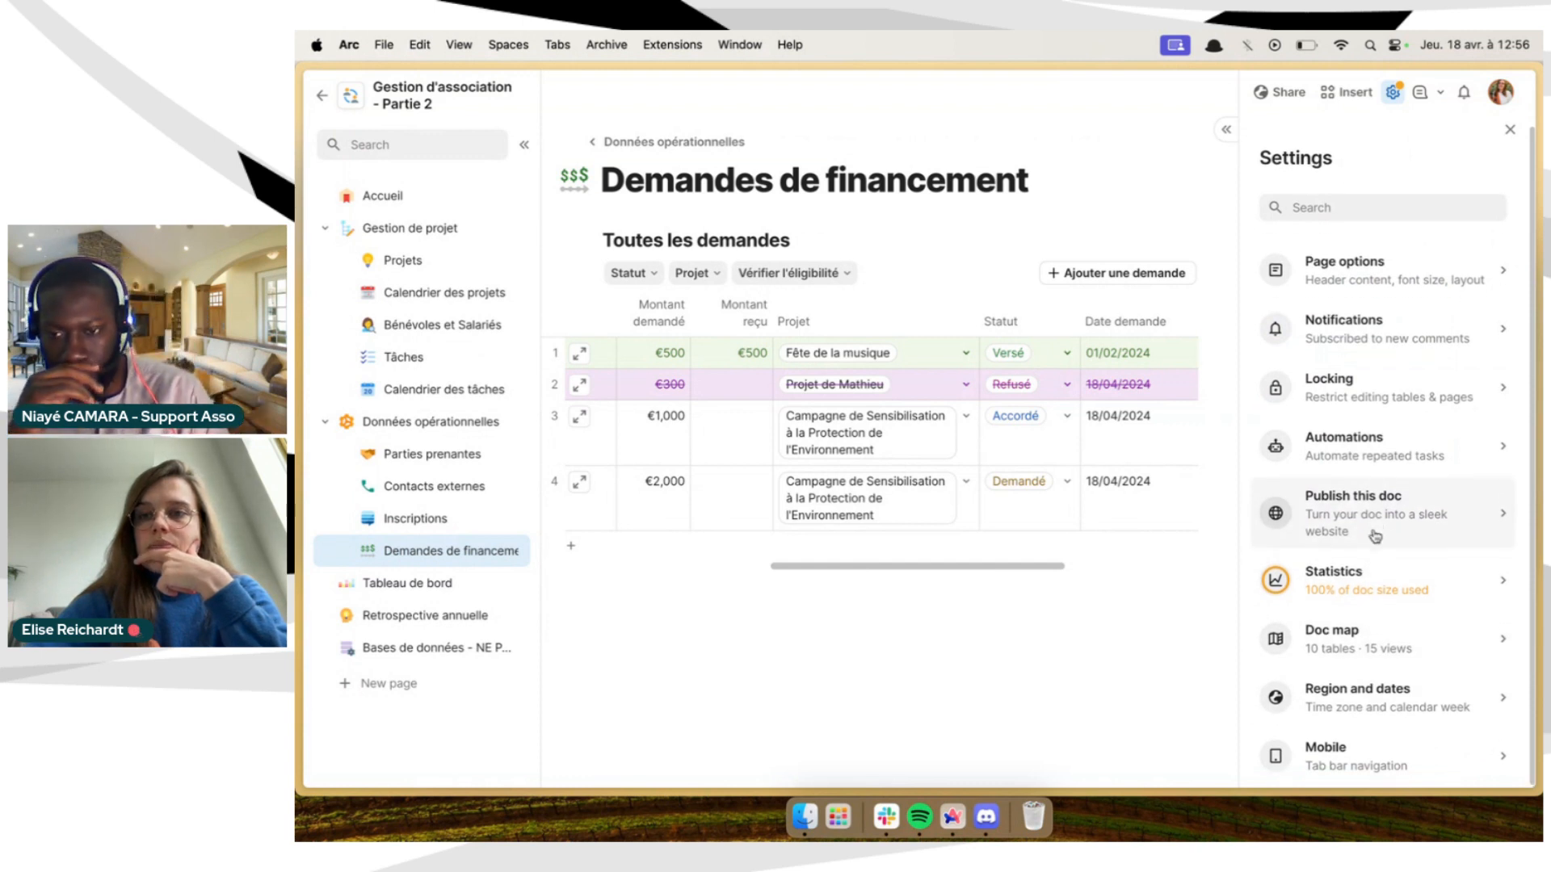
left_click(1378, 457)
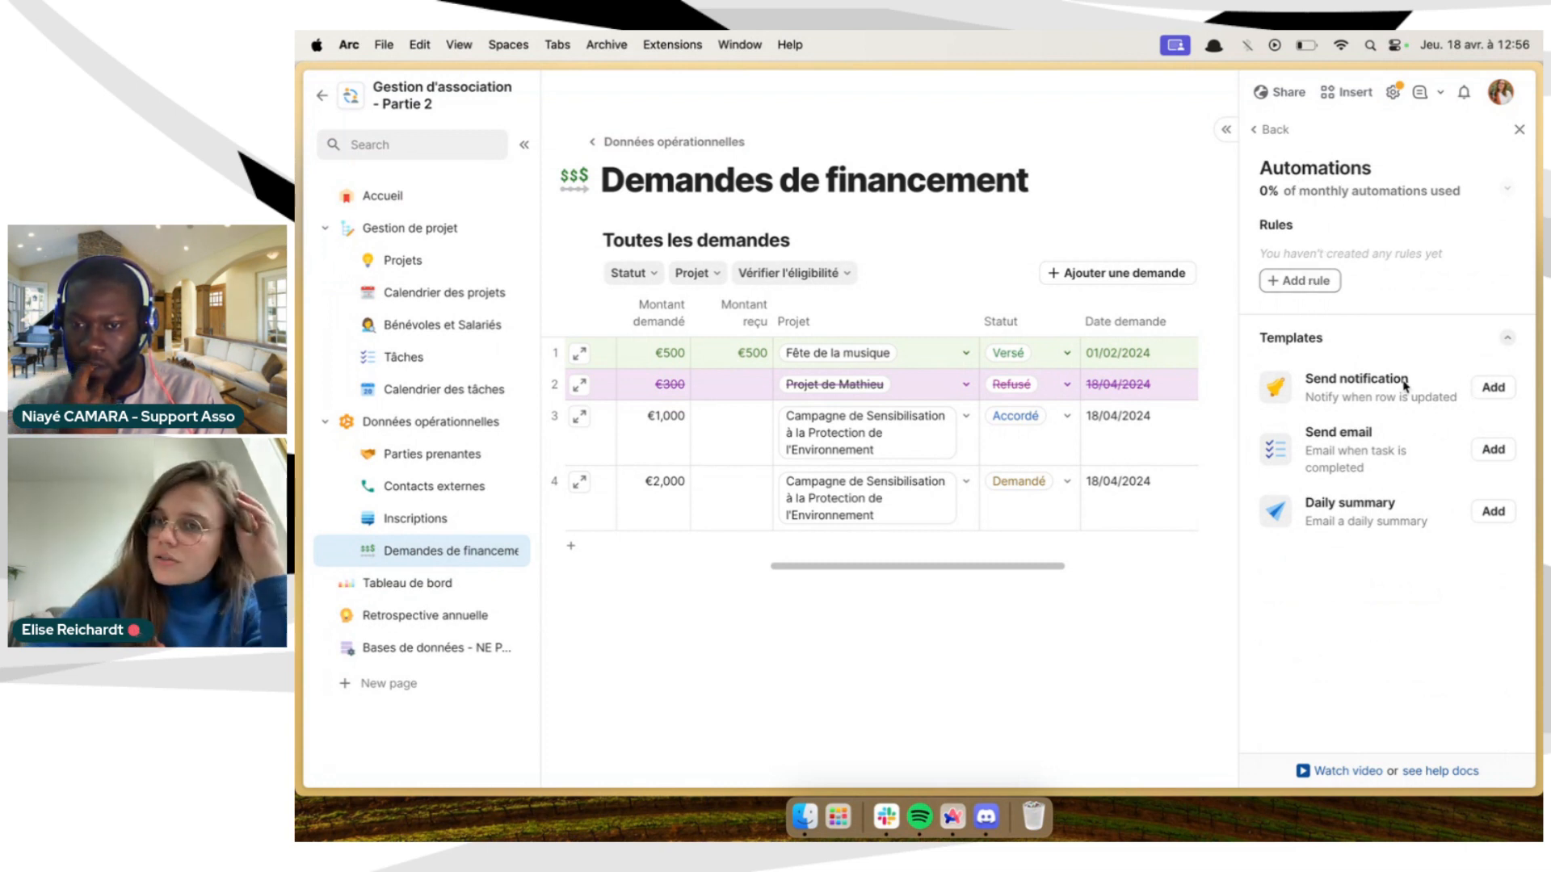
left_click(1514, 134)
Review the Toutes les demandes table across all its columns, from Titre to the added Date demande, Date règlement and Interlocuteur columns
scroll(1241, 462, "left", 5)
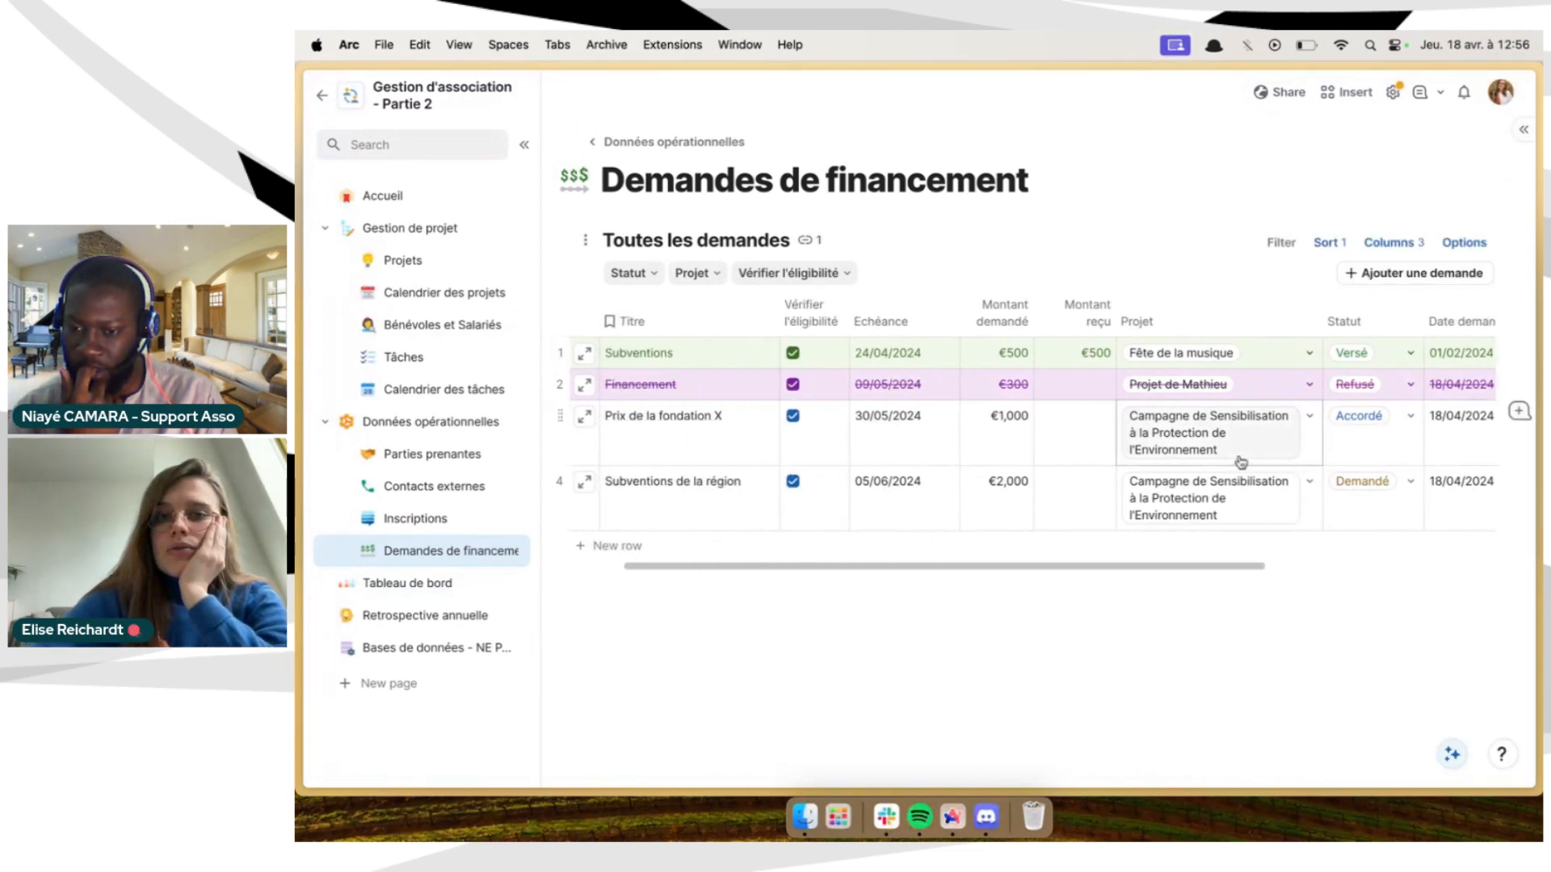
scroll(1244, 452, "right", 5)
left_click(1263, 450)
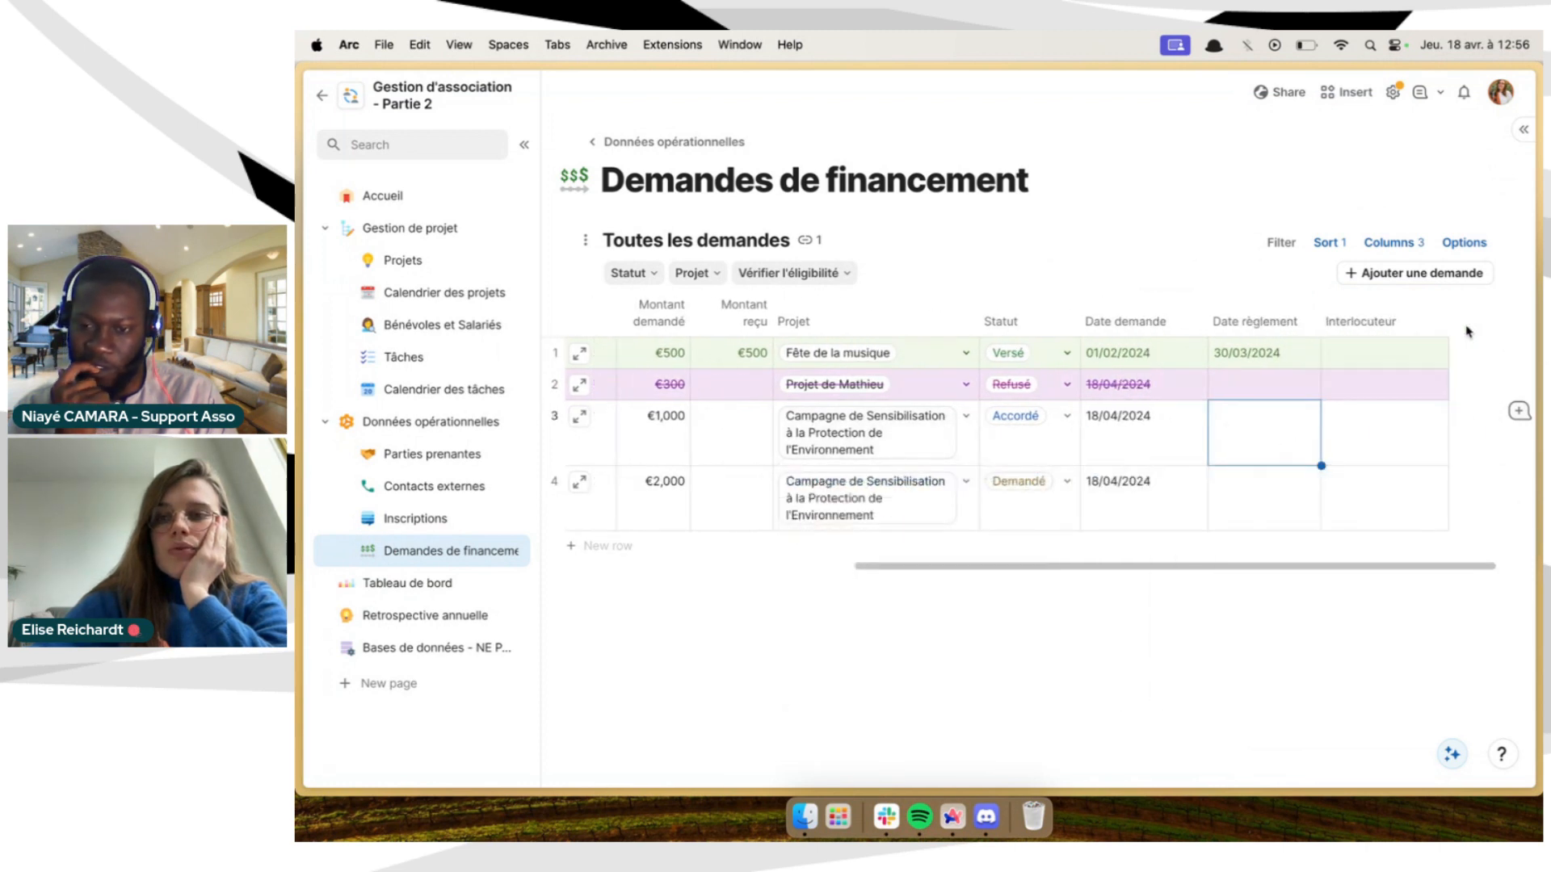
scroll(1319, 391, "left", 5)
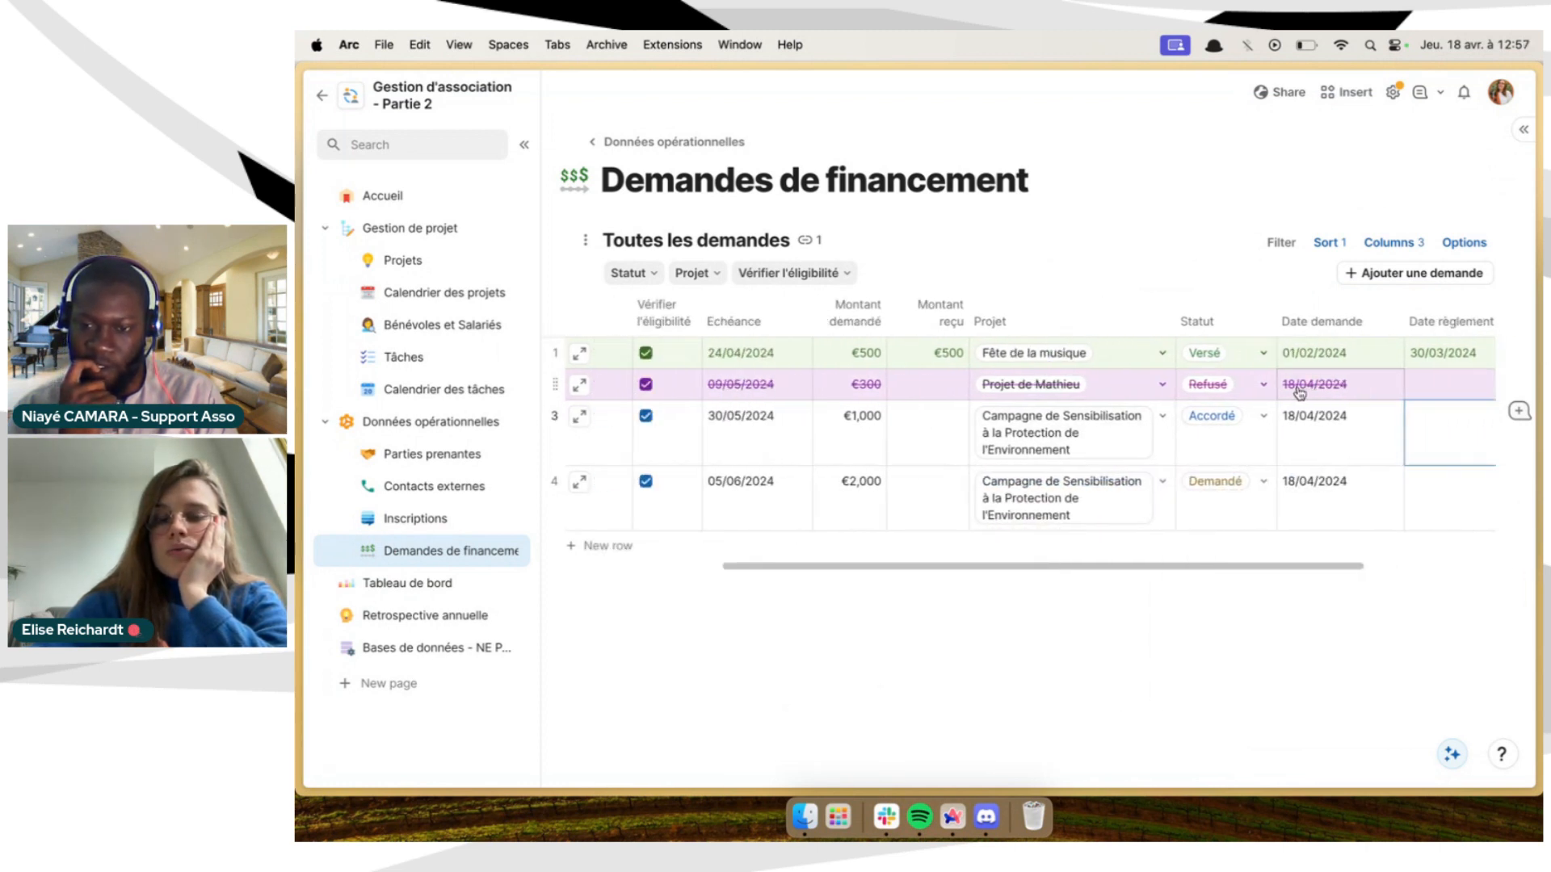
scroll(1271, 491, "right", 5)
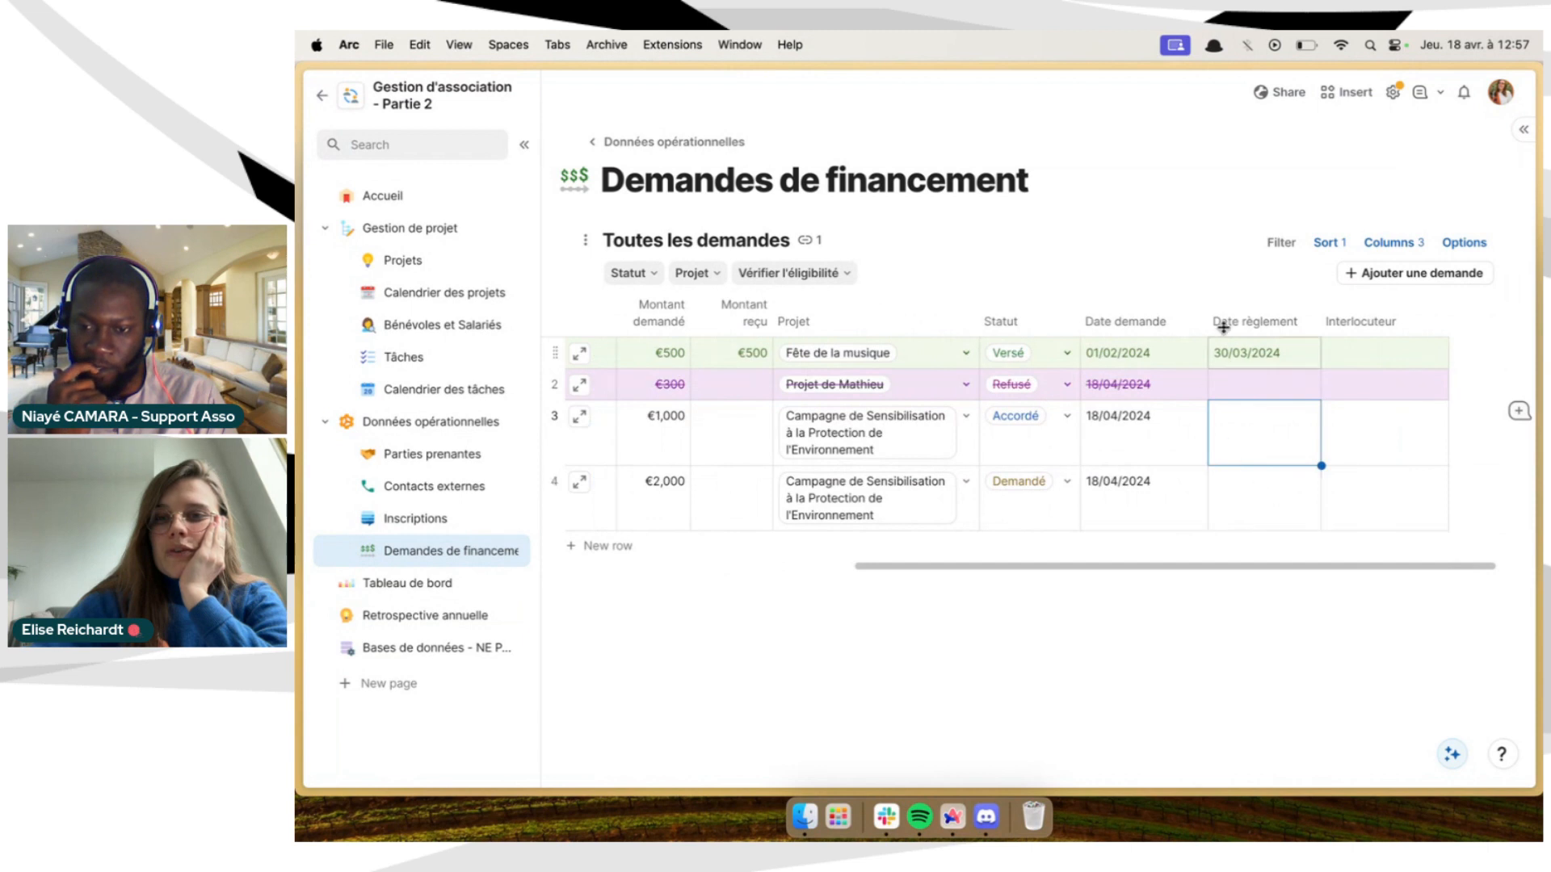
scroll(1229, 465, "left", 5)
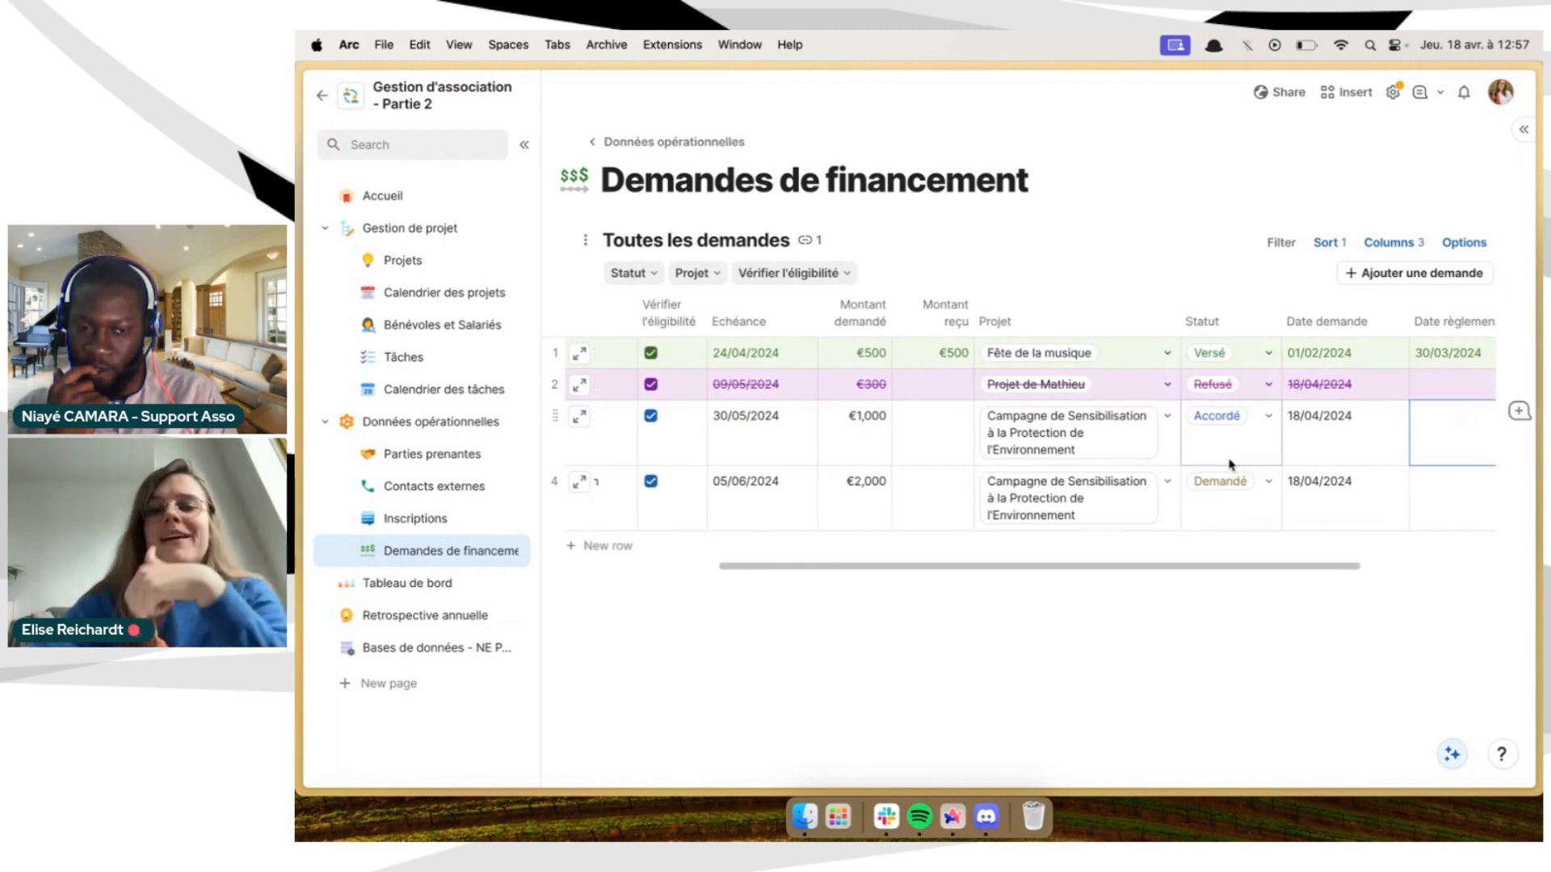
scroll(1231, 466, "right", 5)
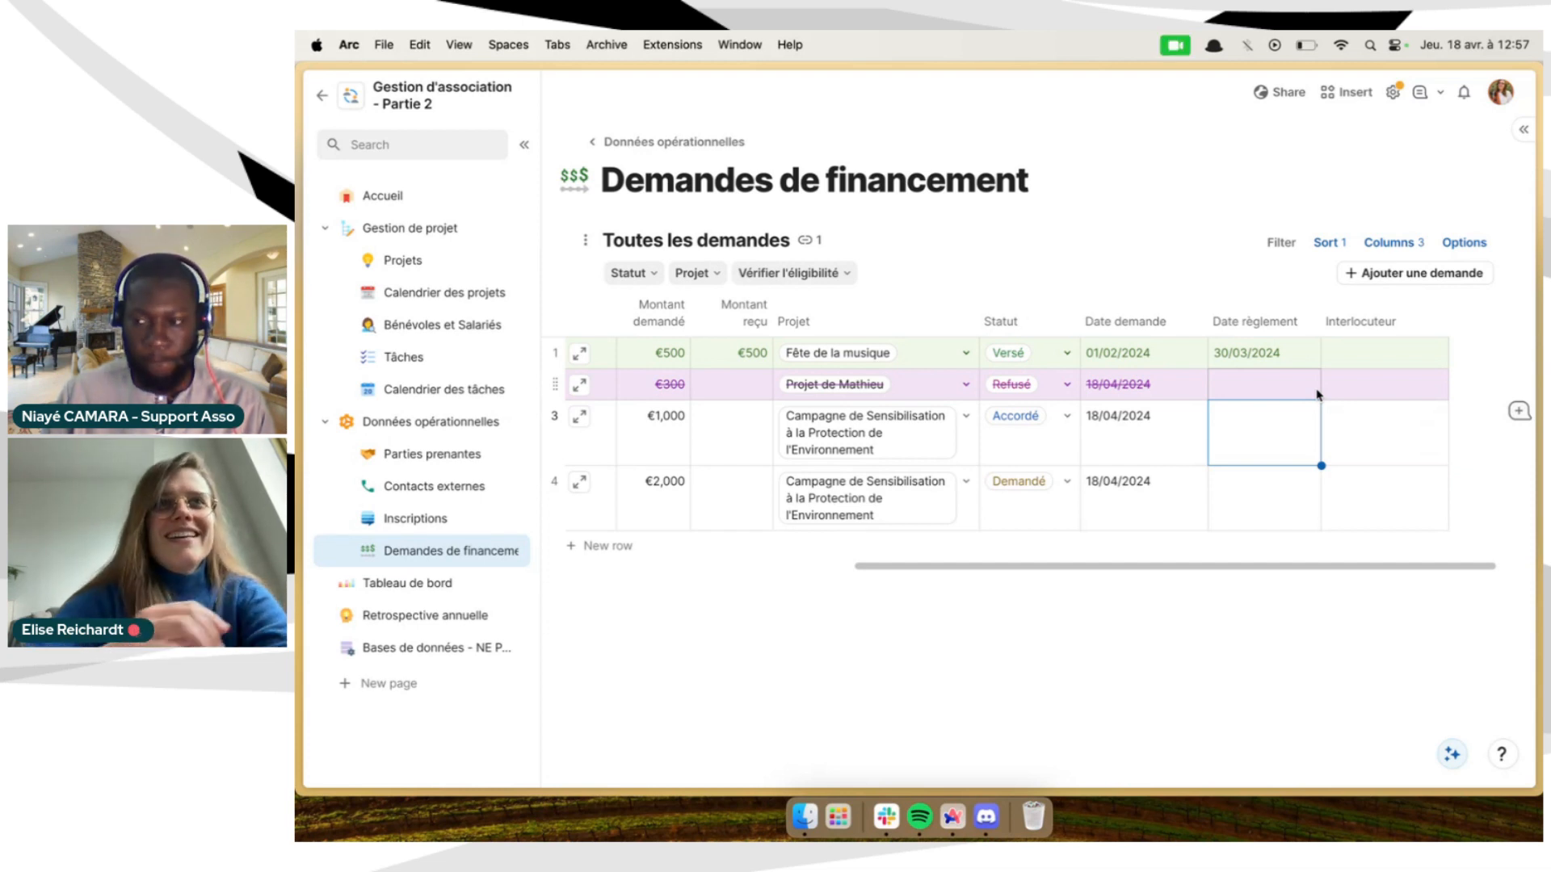
scroll(1316, 394, "left", 2)
scroll(1316, 394, "left", 5)
scroll(1317, 394, "right", 6)
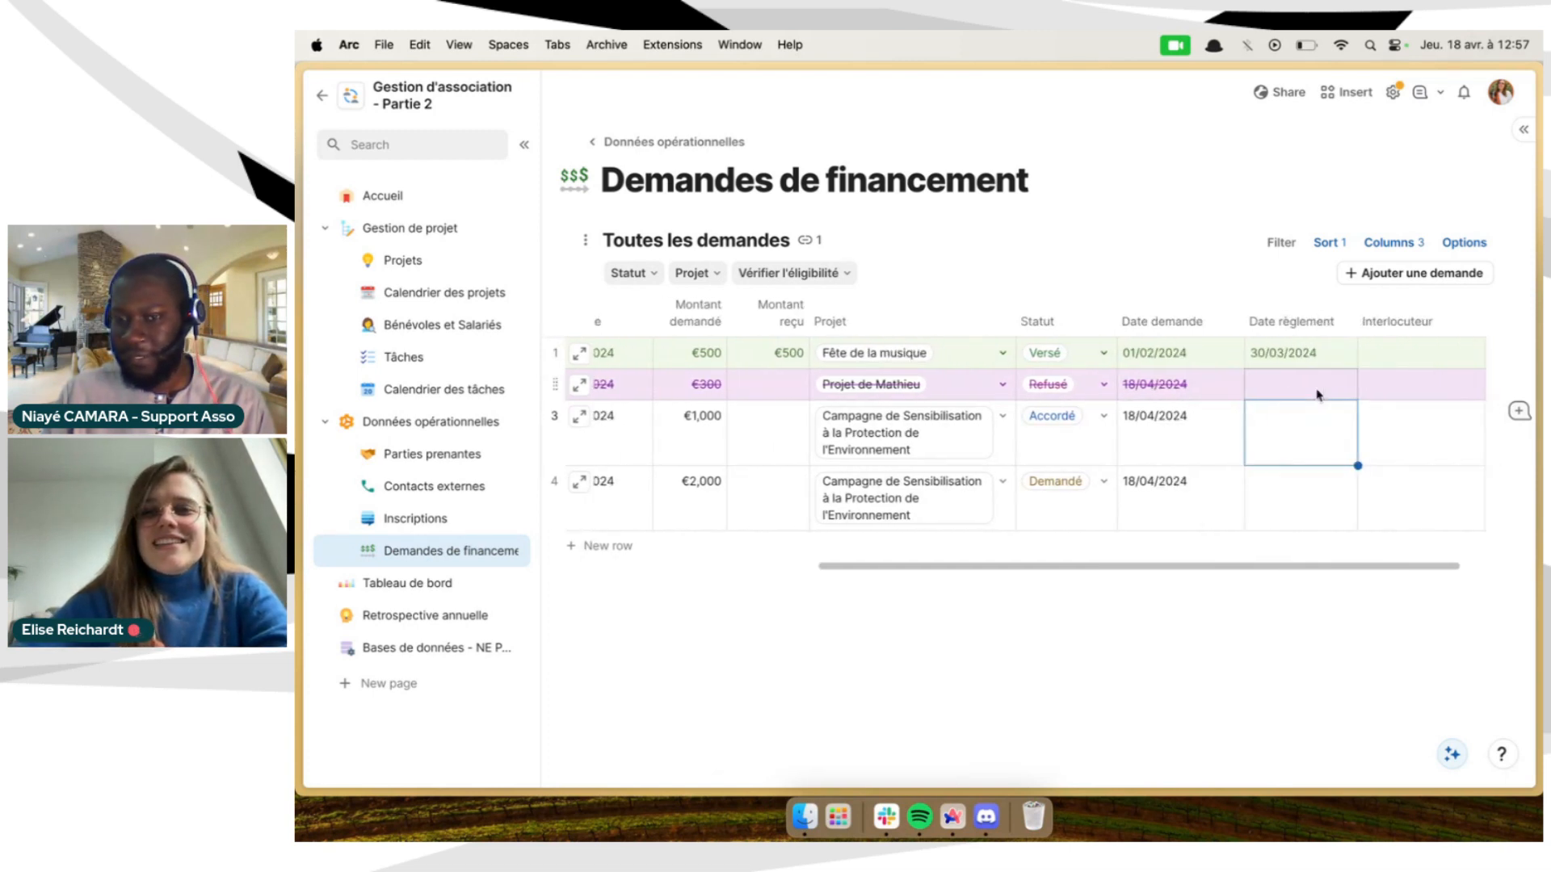
scroll(1216, 485, "left", 10)
left_click(1220, 483)
left_click(883, 415)
left_click(878, 417)
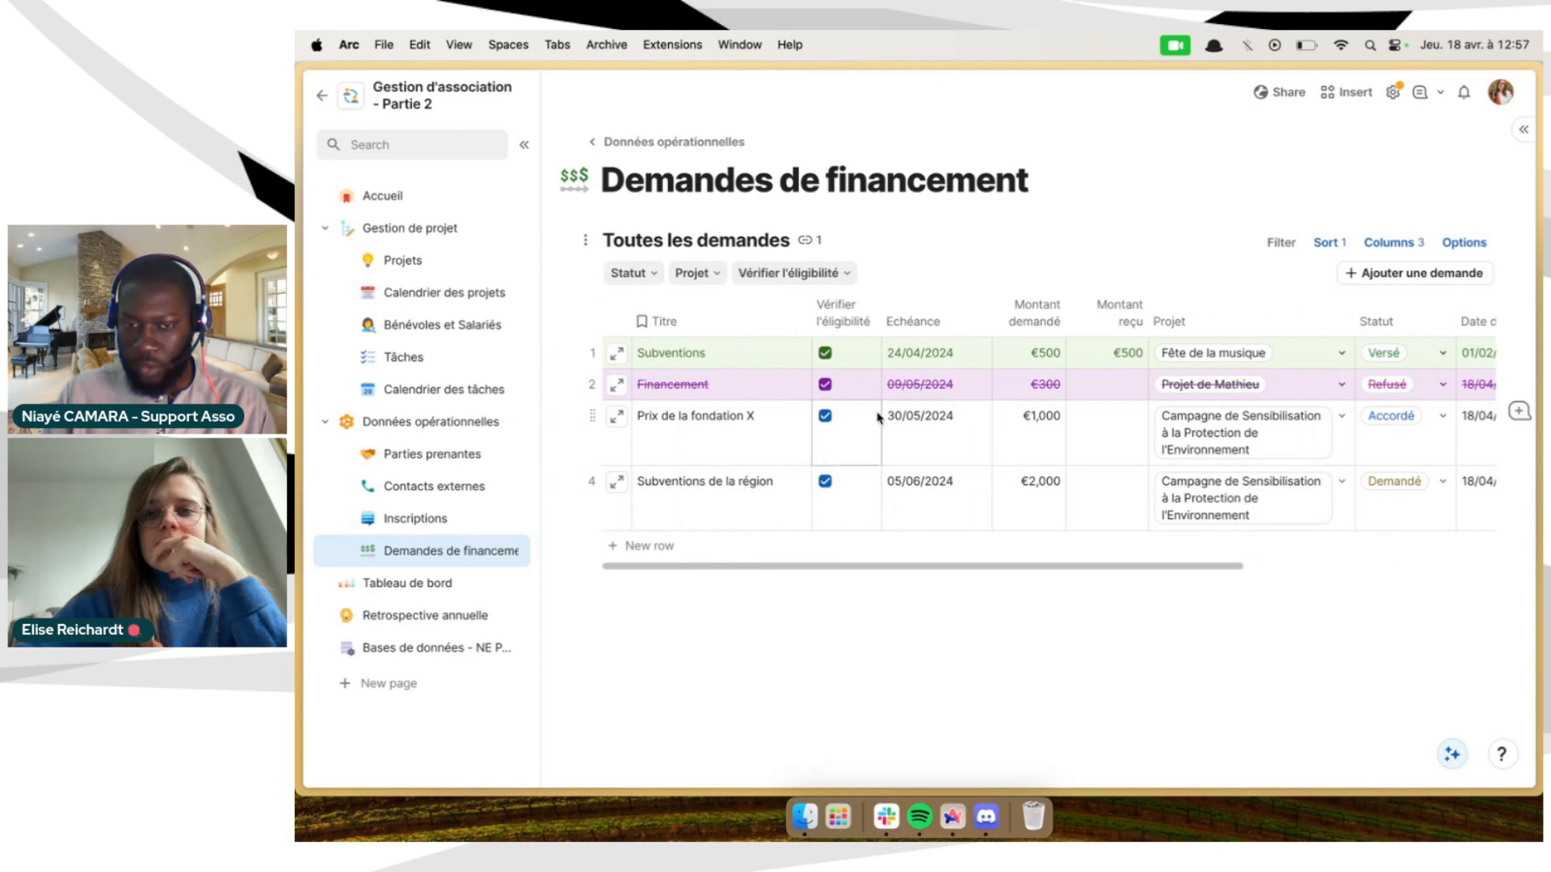
Narrow the Date demande column slightly in the Toutes les demandes table and return to the table's first columns
scroll(879, 418, "right", 5)
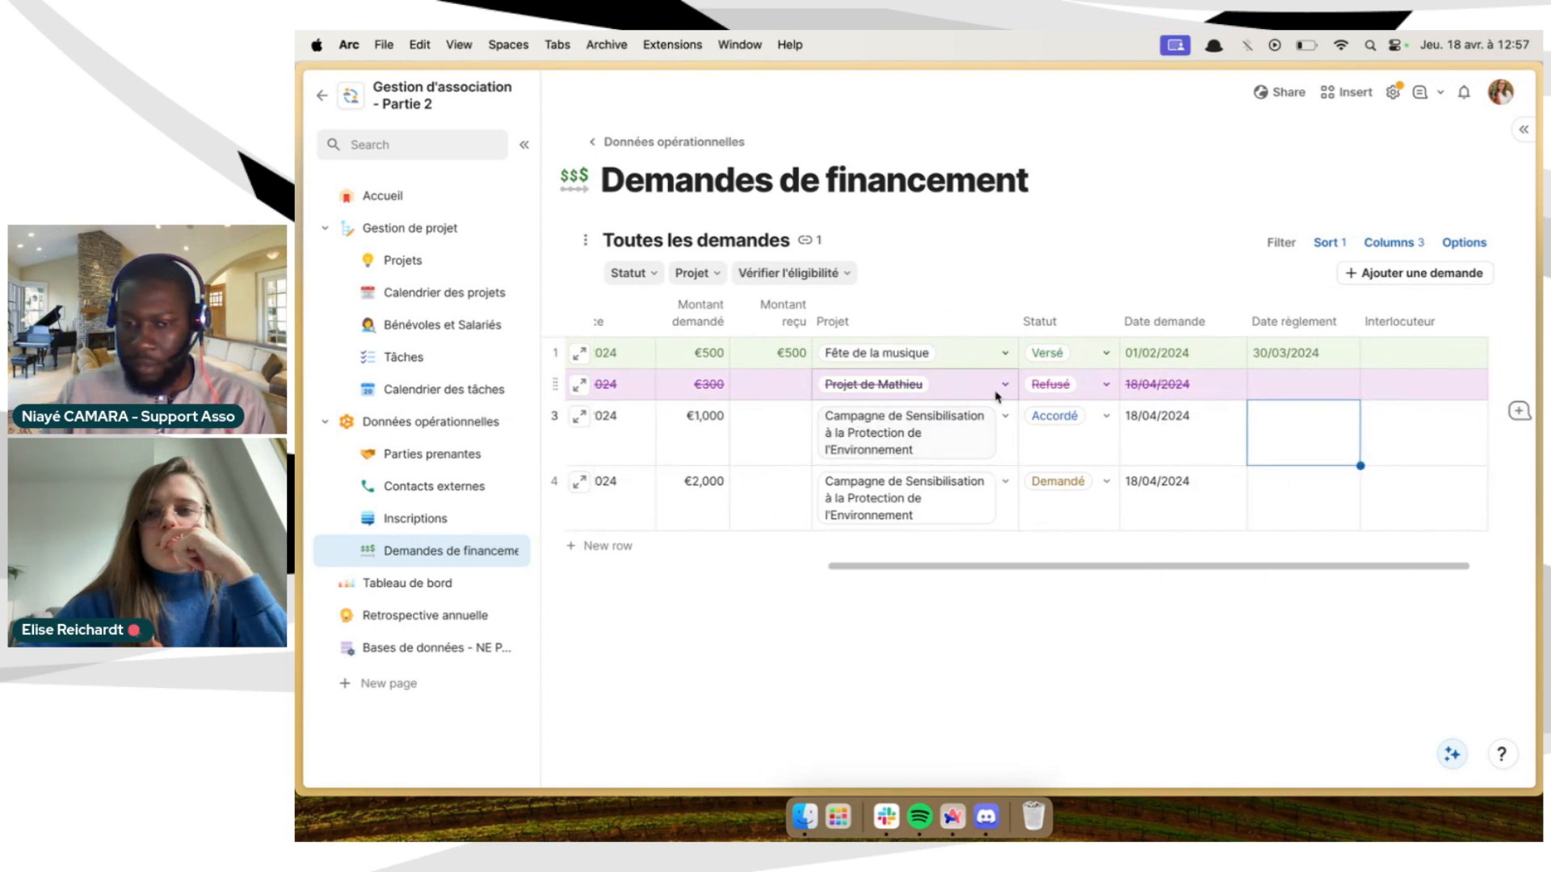
left_click_drag(1243, 326, 1230, 326)
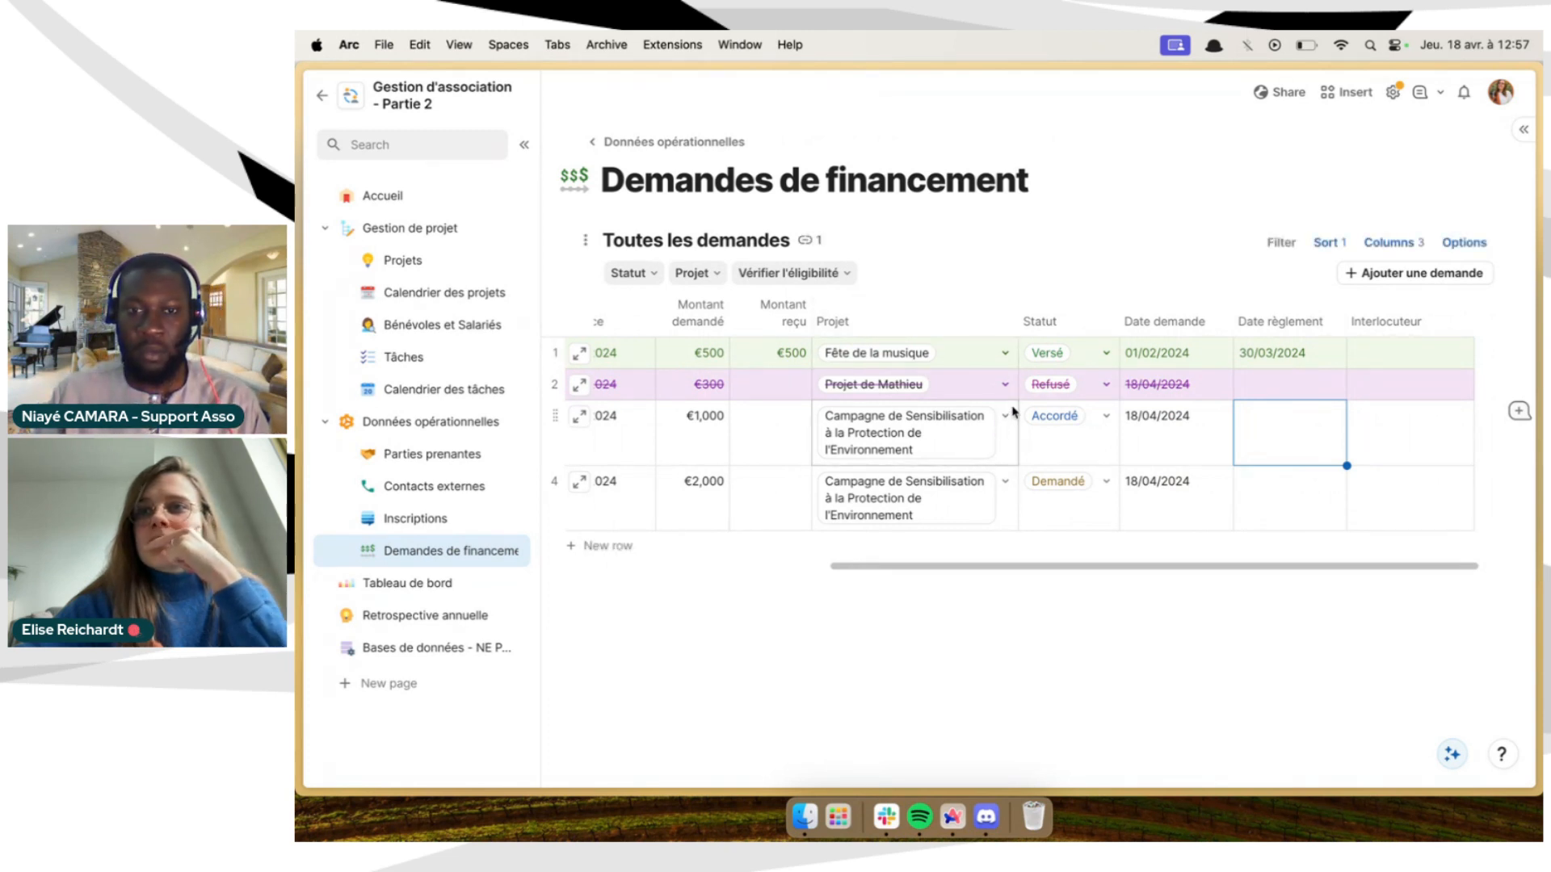
scroll(1016, 408, "left", 5)
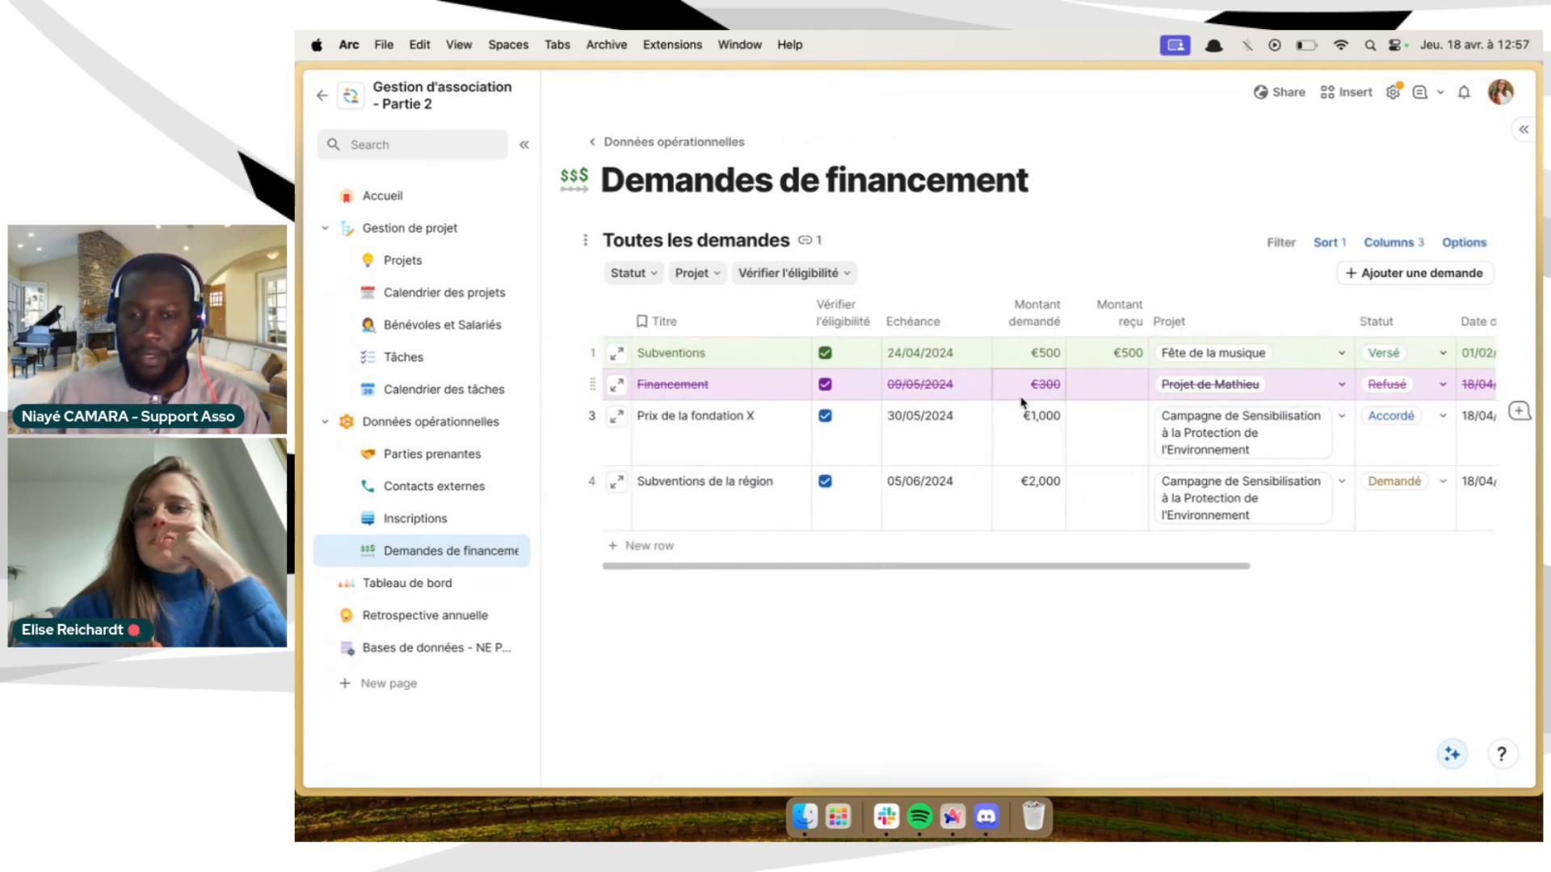